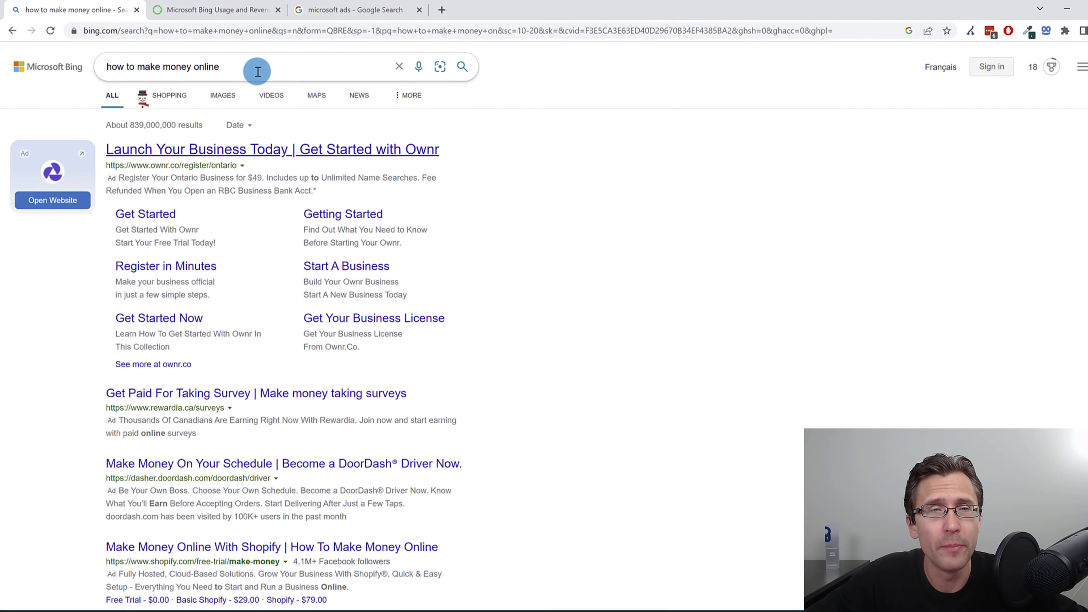
pyautogui.moveTo(257, 71); pyautogui.dragTo(86, 67)
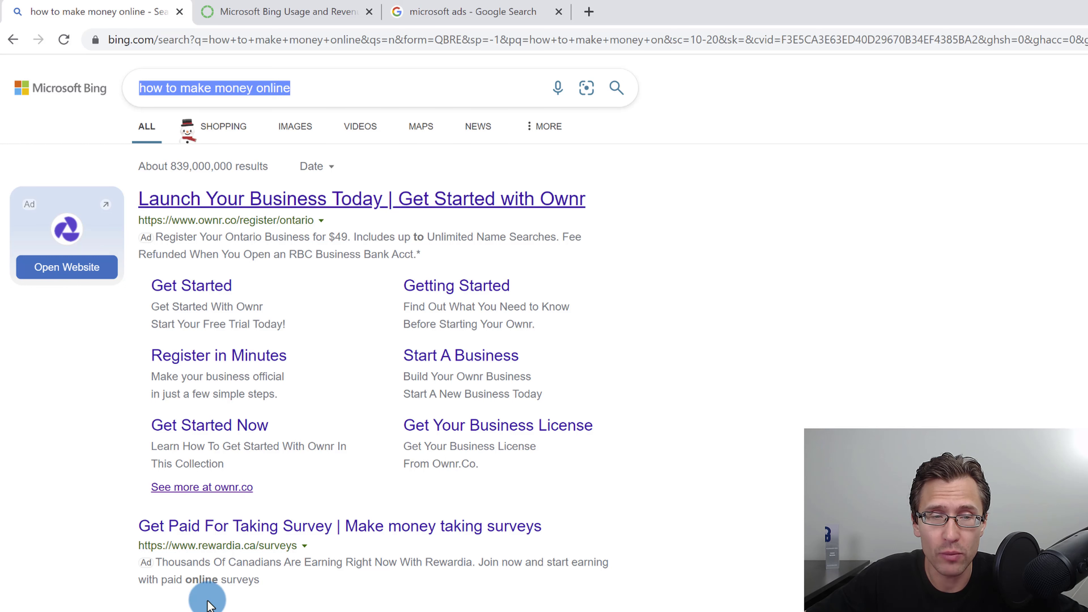
pyautogui.click(156, 564)
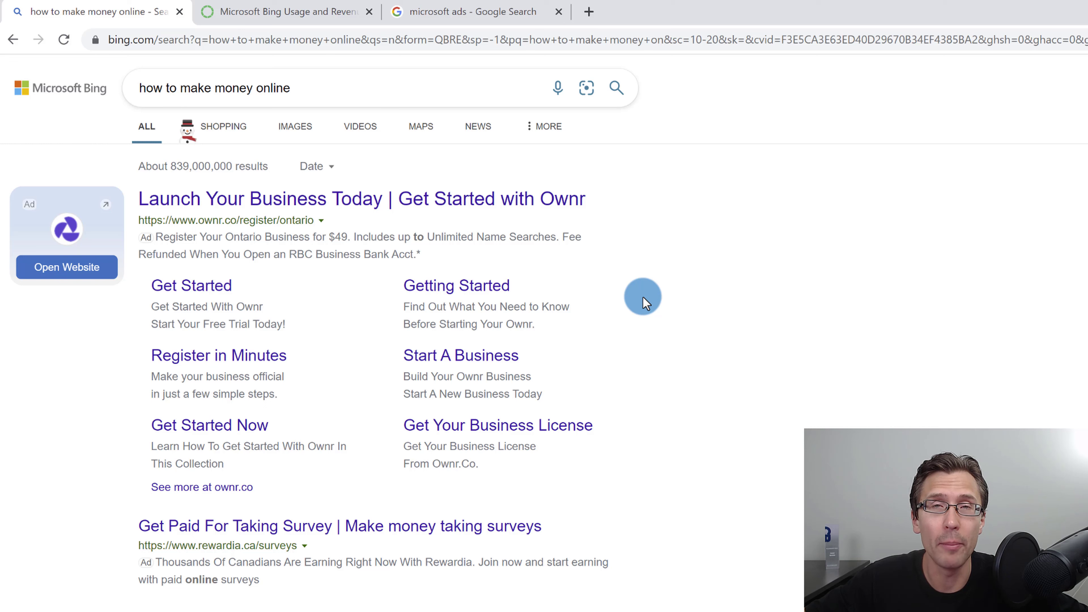
# Examine the Backlinko chart and table of monthly Bing visits from May 2019 through September 2021.
pyautogui.click(253, 9)
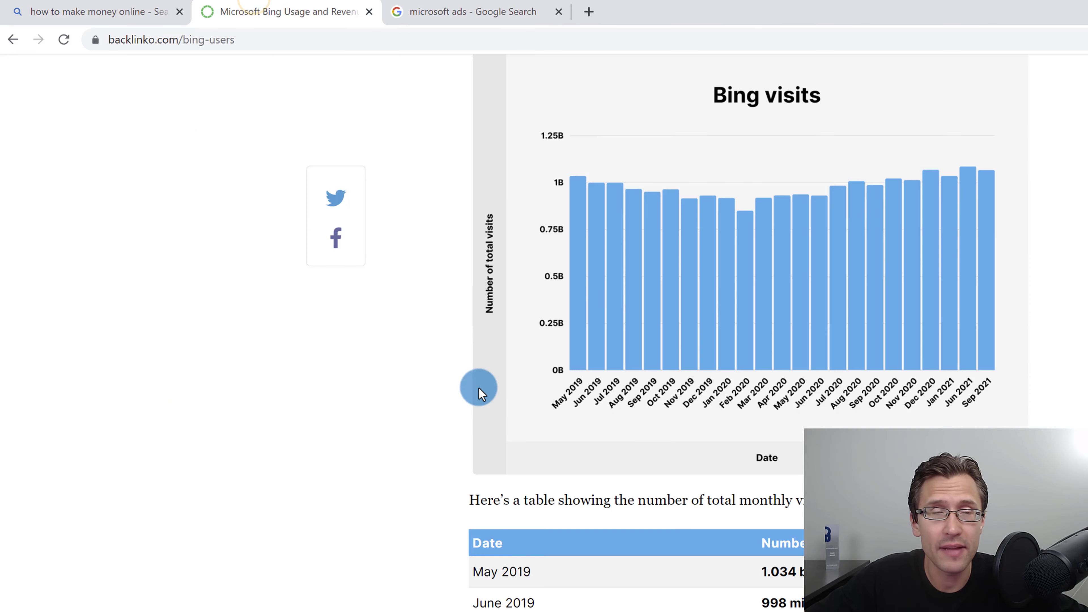
pyautogui.click(261, 38)
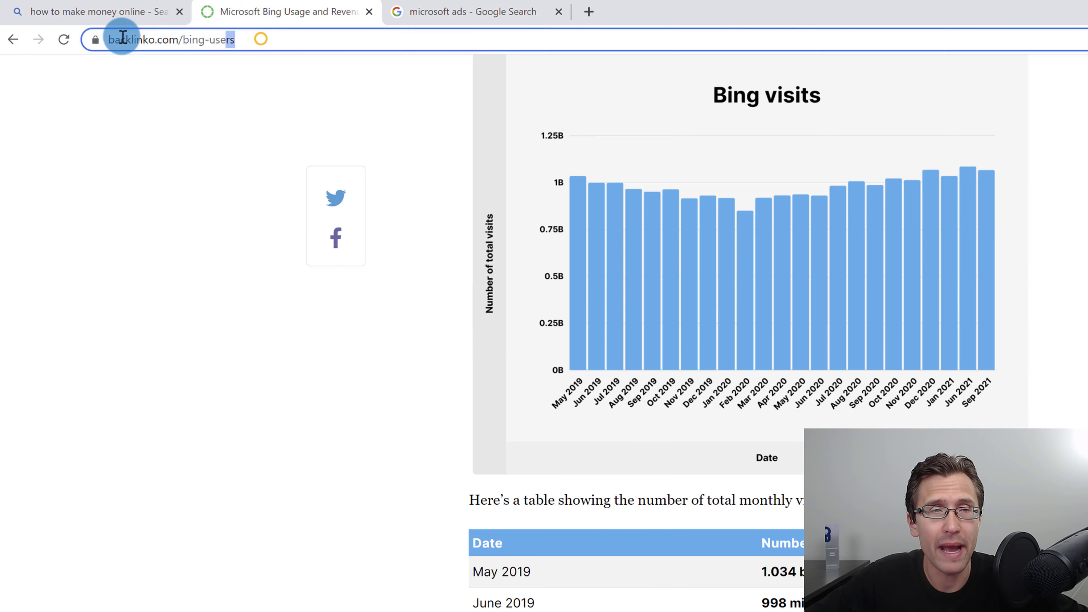
pyautogui.click(153, 462)
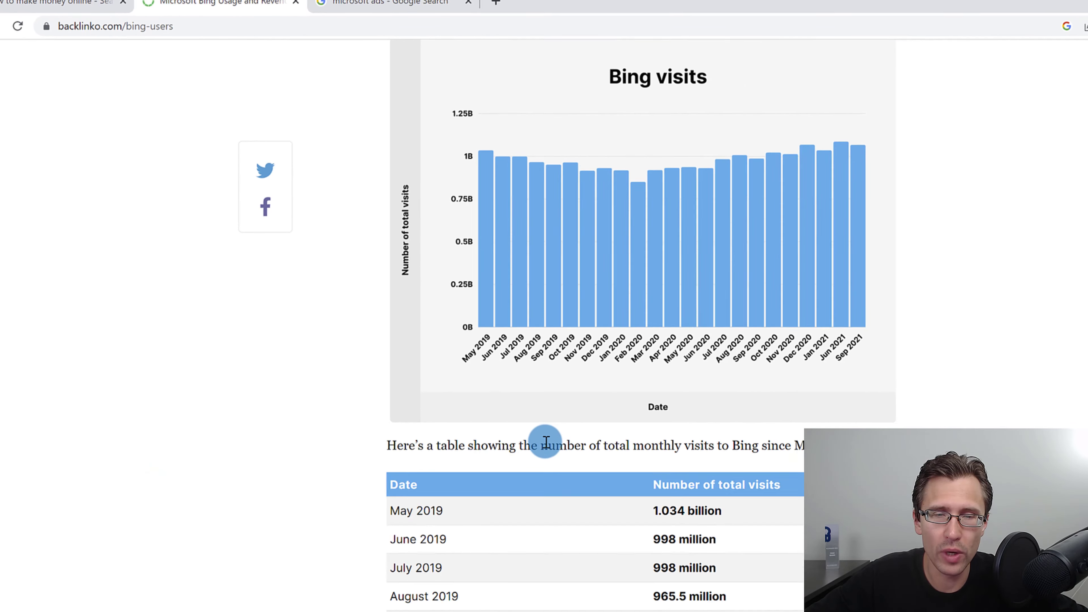
pyautogui.scroll(-3, 496, 452)
pyautogui.moveTo(437, 304); pyautogui.dragTo(776, 306)
pyautogui.moveTo(704, 281); pyautogui.dragTo(745, 278)
pyautogui.scroll(-5, 471, 518)
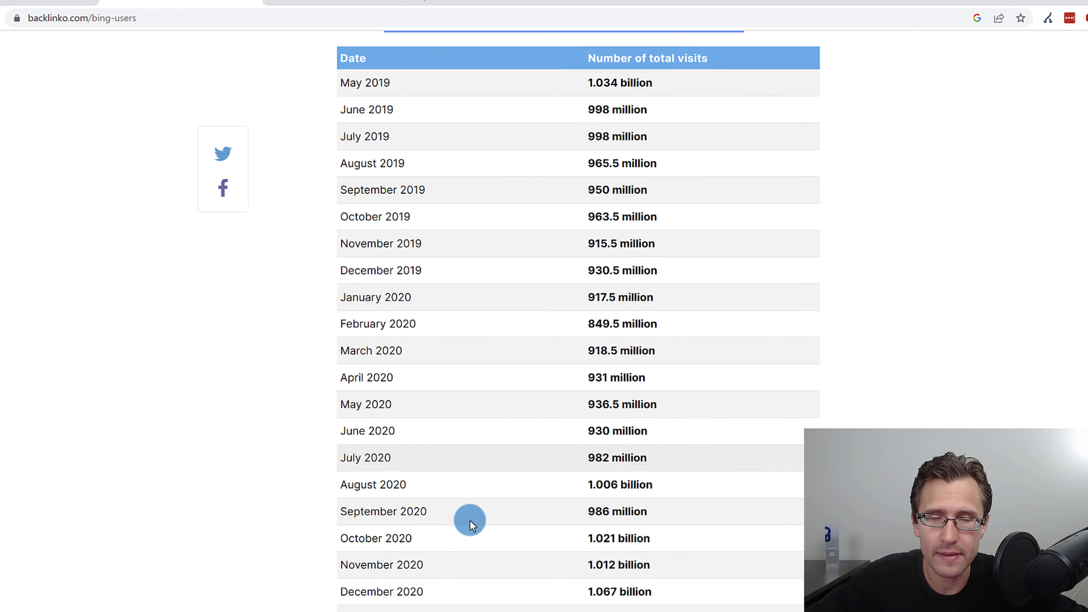
pyautogui.scroll(-1, 428, 522)
pyautogui.moveTo(346, 585); pyautogui.dragTo(462, 595)
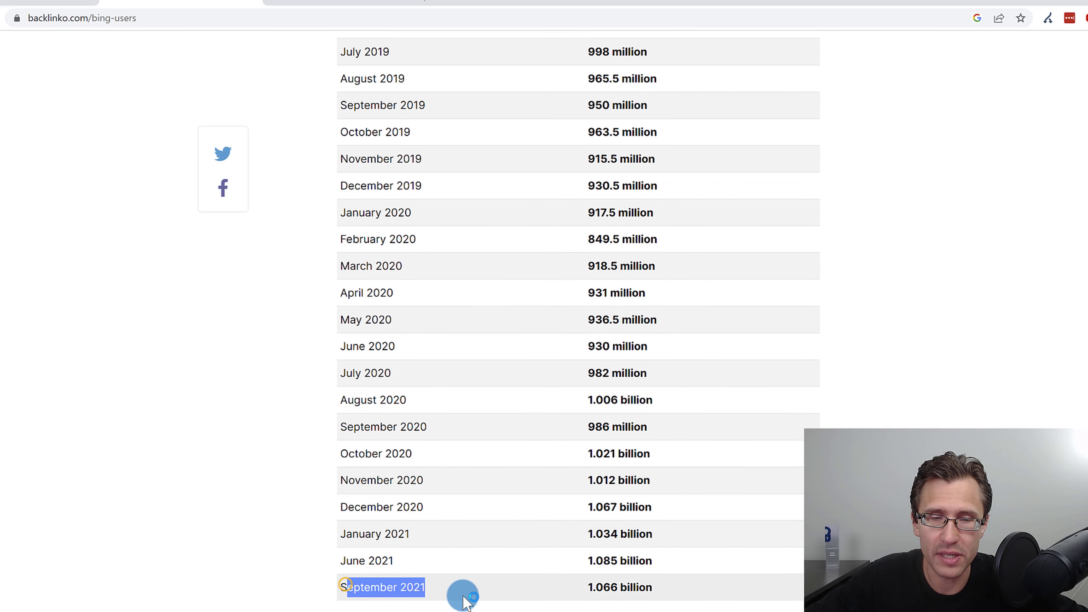
pyautogui.click(547, 568)
pyautogui.moveTo(587, 587); pyautogui.dragTo(653, 588)
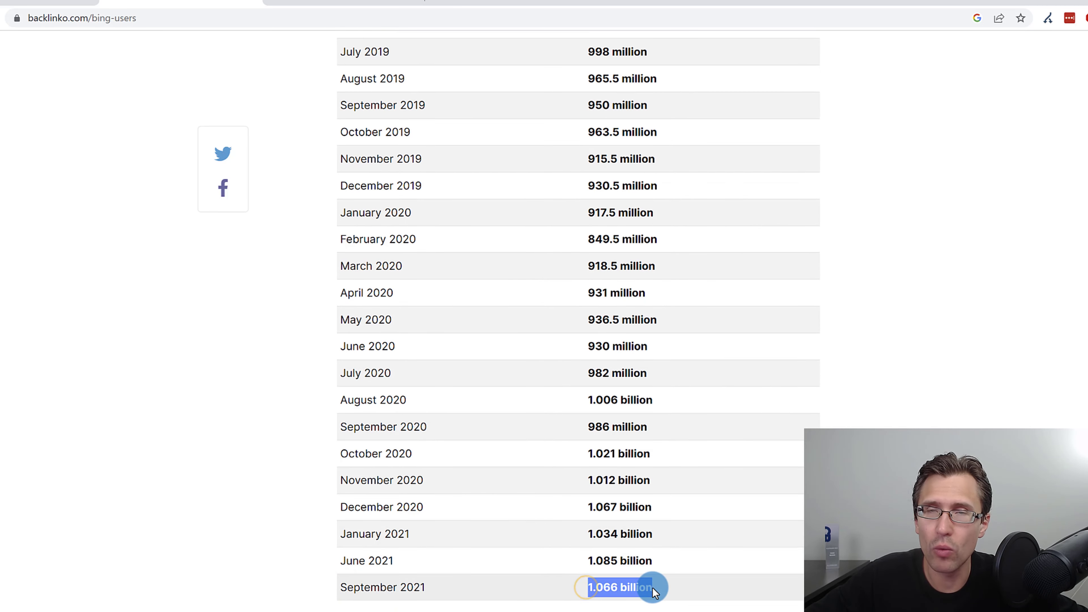
pyautogui.click(636, 573)
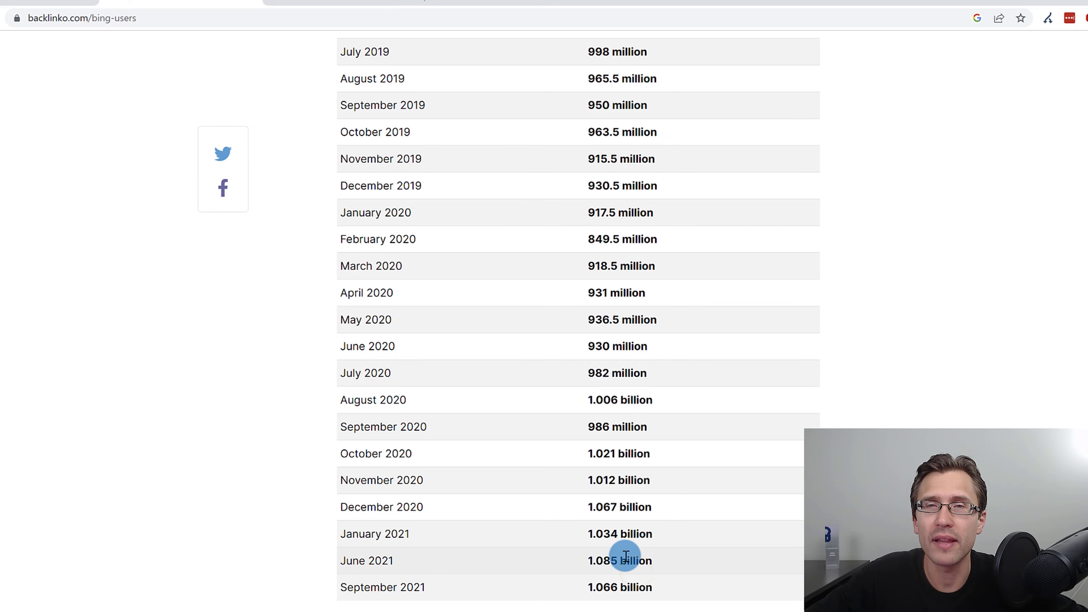
pyautogui.scroll(5, 624, 472)
pyautogui.click(684, 138)
pyautogui.moveTo(683, 138); pyautogui.dragTo(755, 136)
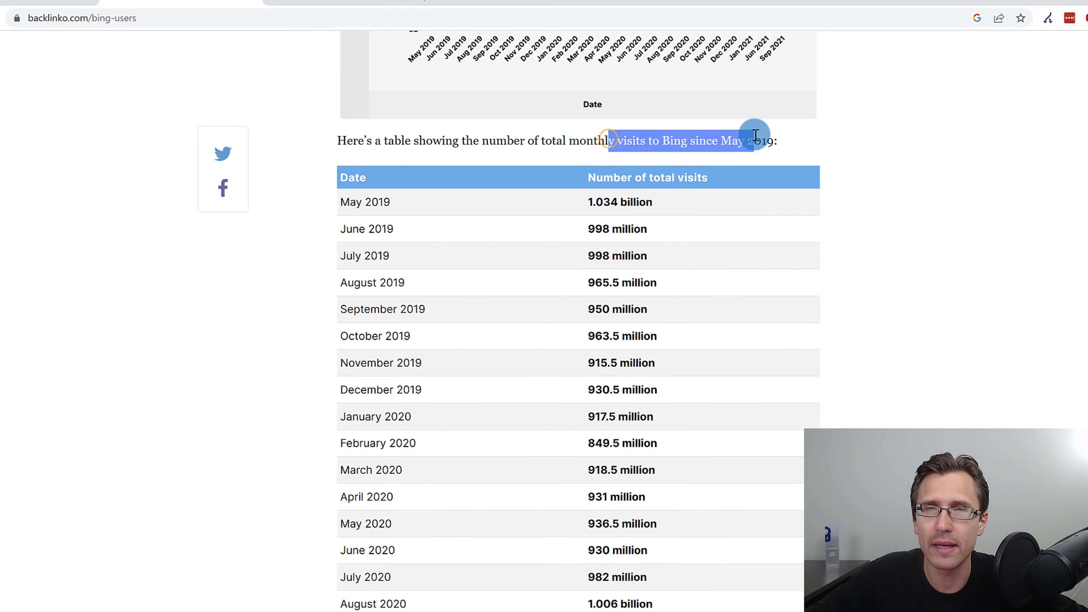
pyautogui.click(62, 2)
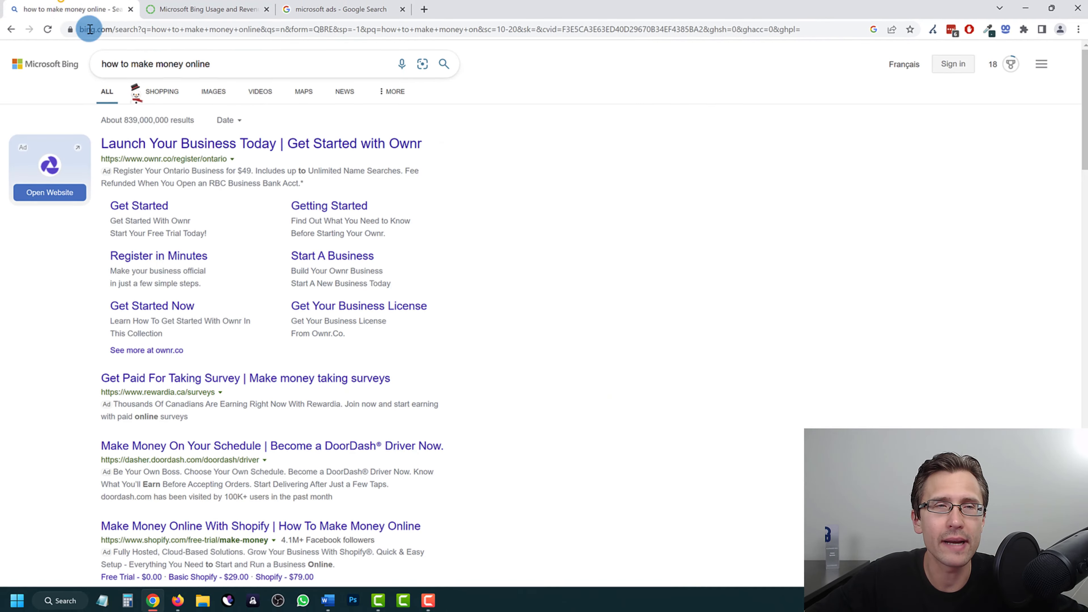
pyautogui.click(189, 10)
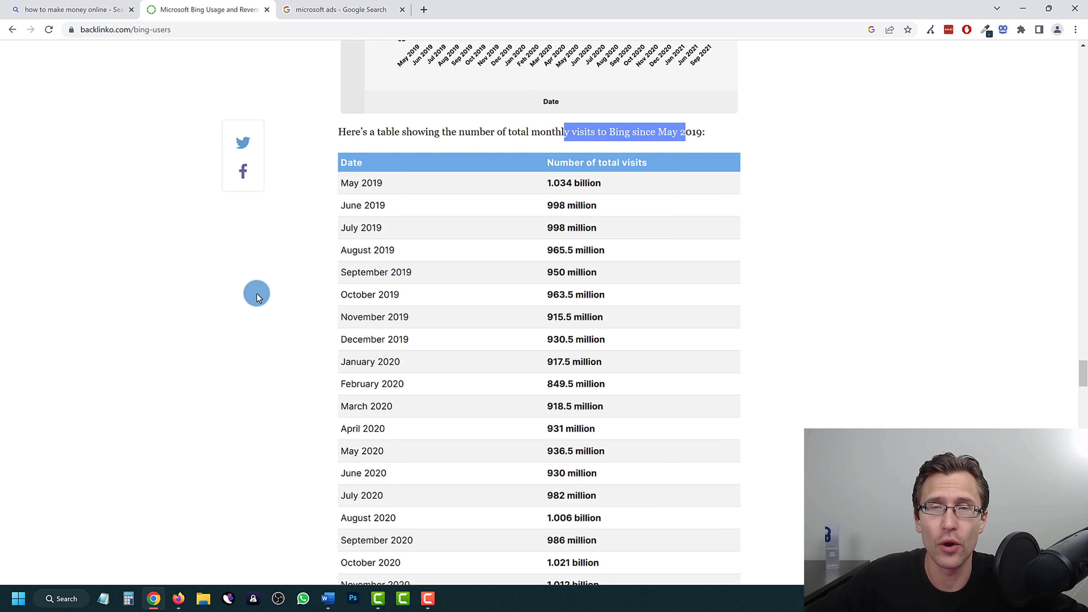
pyautogui.scroll(-4, 459, 498)
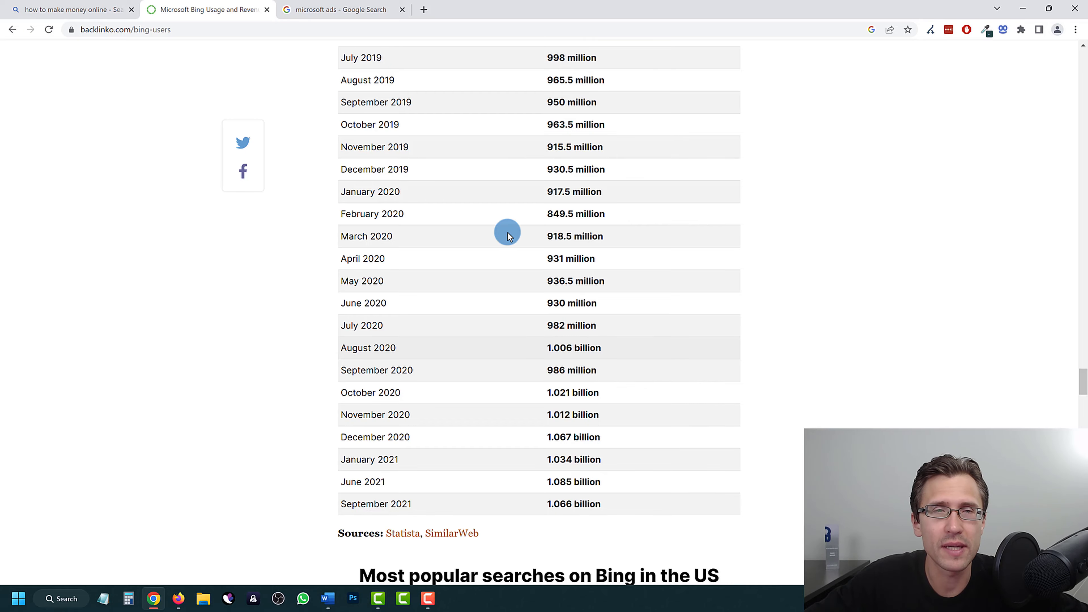
# Open the sponsored Microsoft Advertising $600 credit result from the Google search for microsoft ads and review its offer text.
pyautogui.click(335, 10)
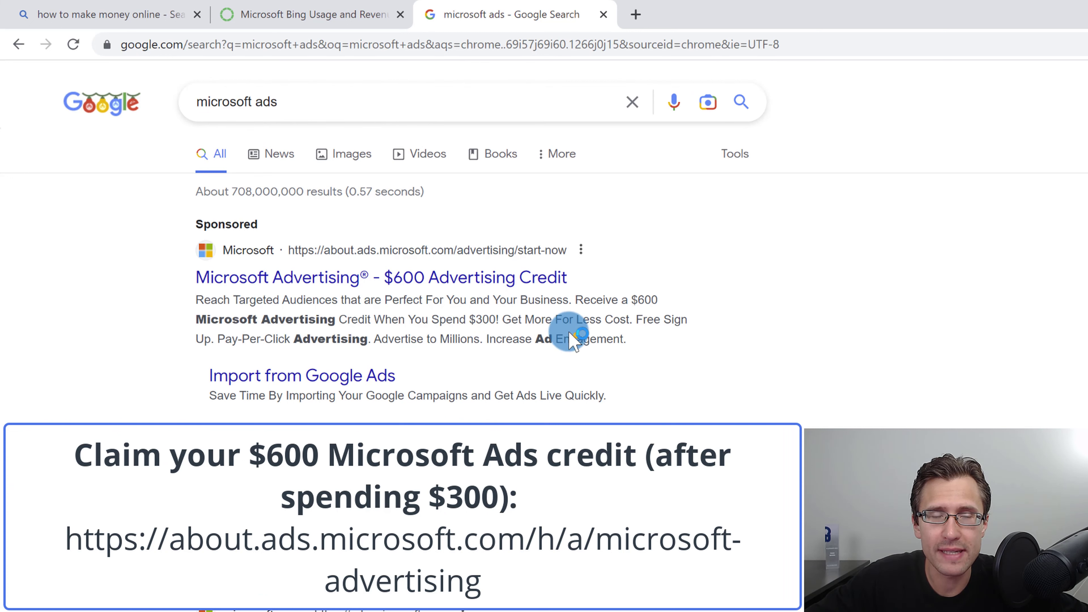
pyautogui.moveTo(574, 338); pyautogui.dragTo(156, 271)
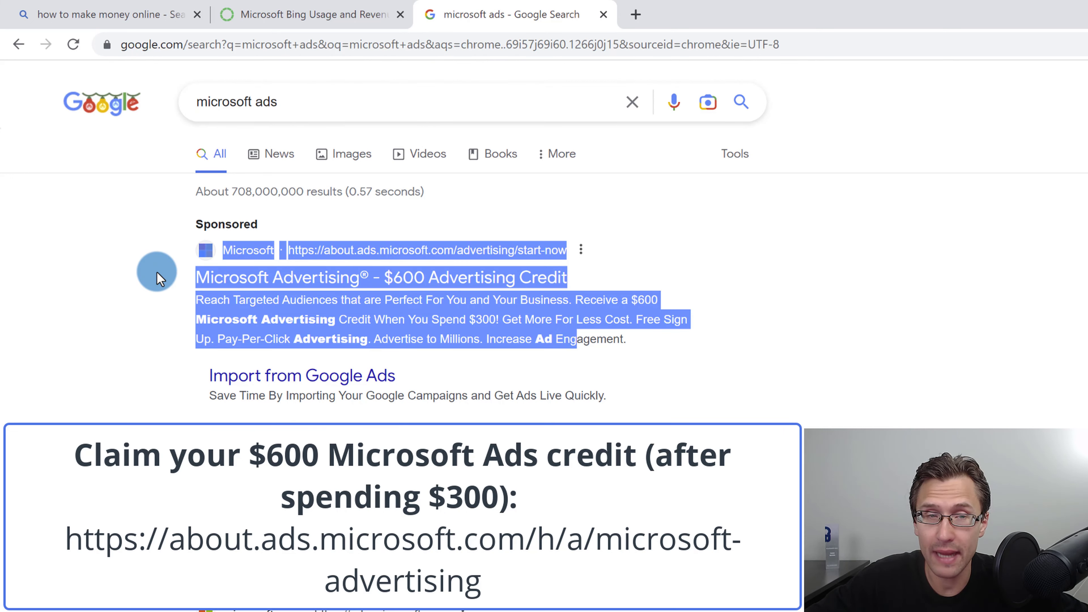
pyautogui.click(114, 317)
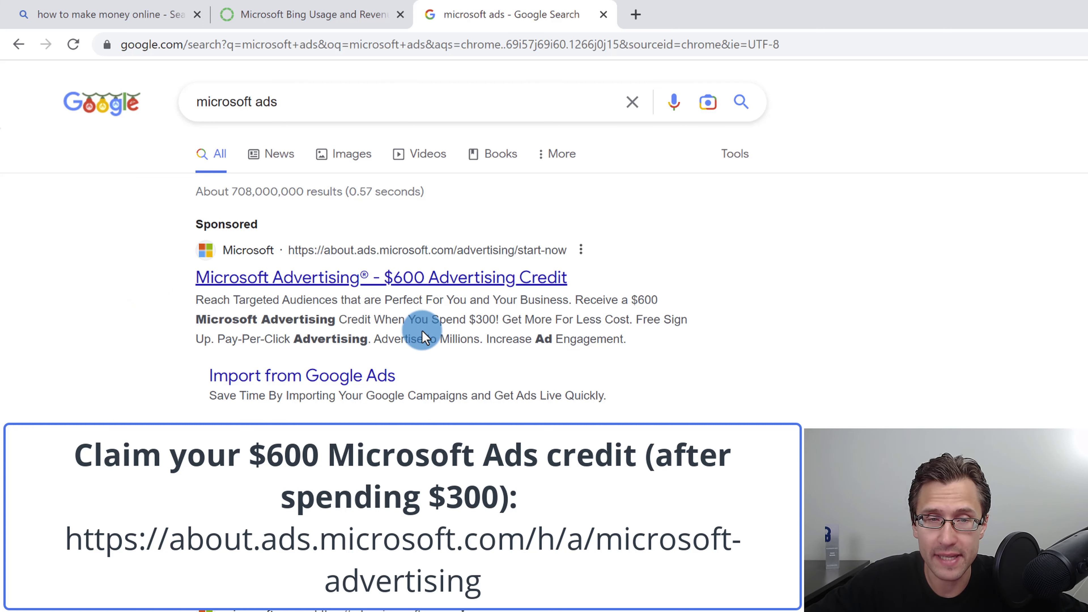
pyautogui.moveTo(596, 320); pyautogui.dragTo(473, 328)
pyautogui.click(474, 331)
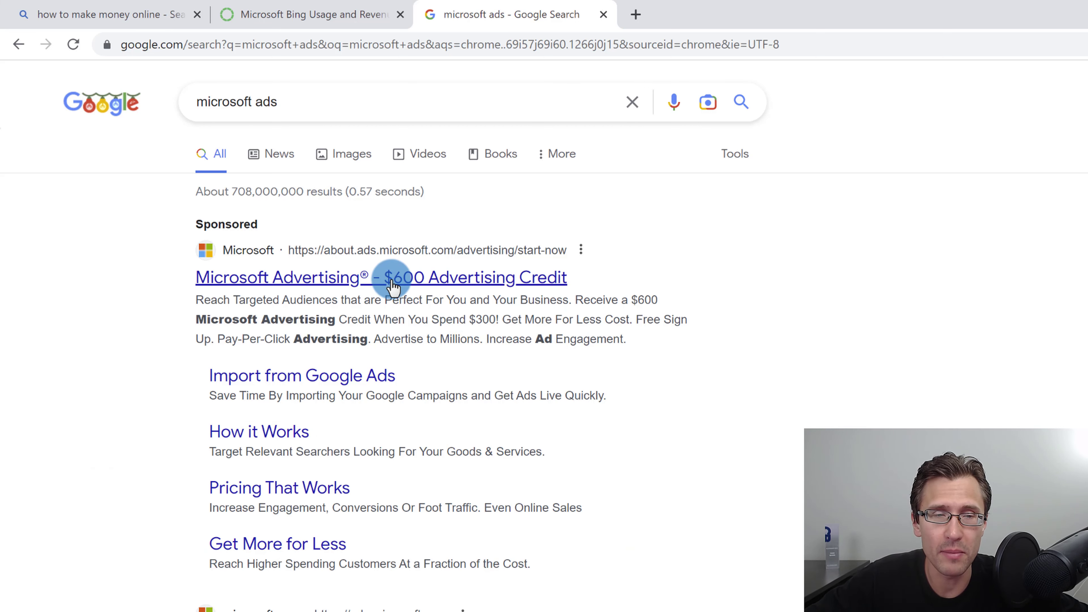
pyautogui.click(316, 275)
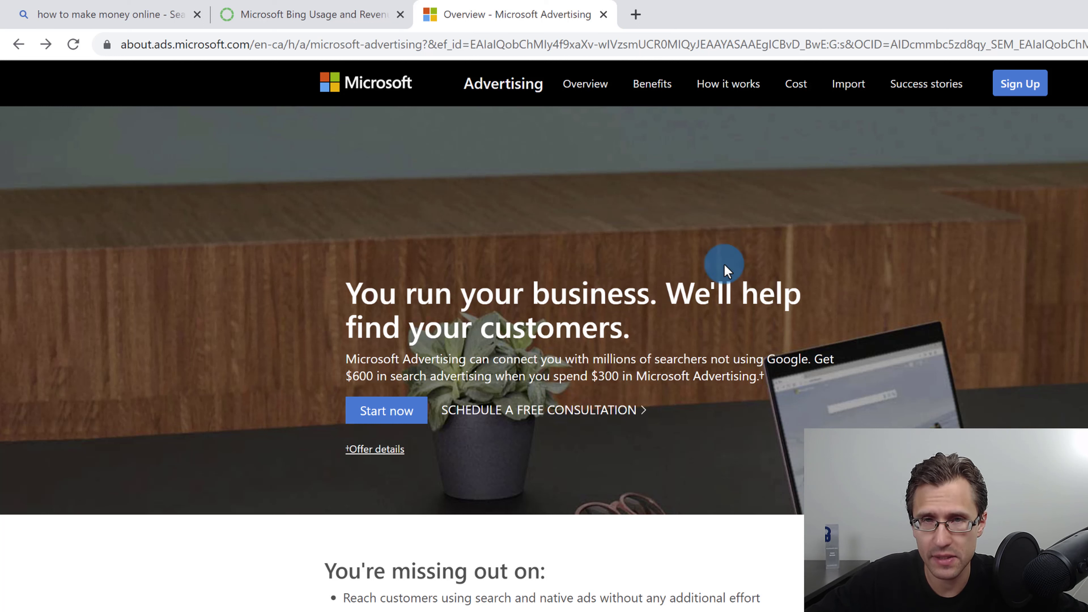
pyautogui.moveTo(650, 378); pyautogui.dragTo(651, 352)
pyautogui.click(652, 347)
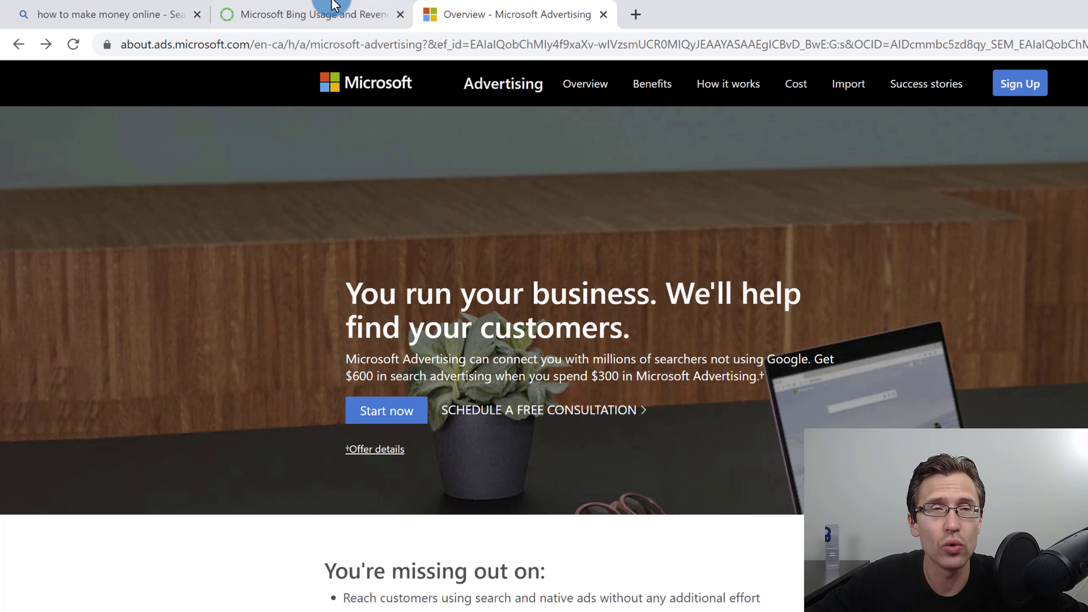
pyautogui.click(326, 14)
pyautogui.click(105, 13)
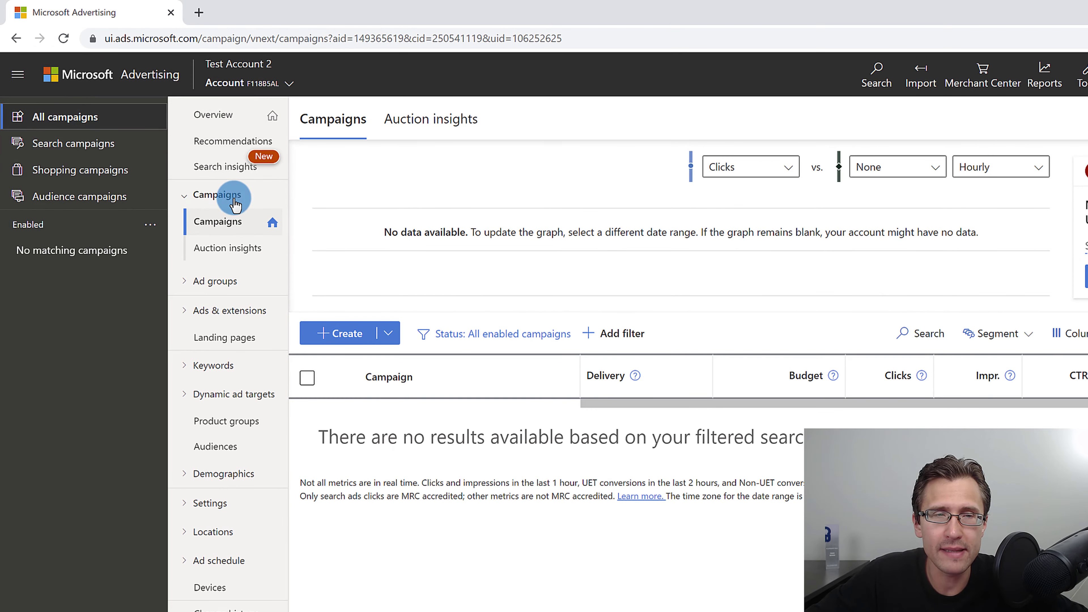
# Create a new campaign with the goal Visits to my website and the Search ads type, dismissing the notification banner.
pyautogui.click(338, 334)
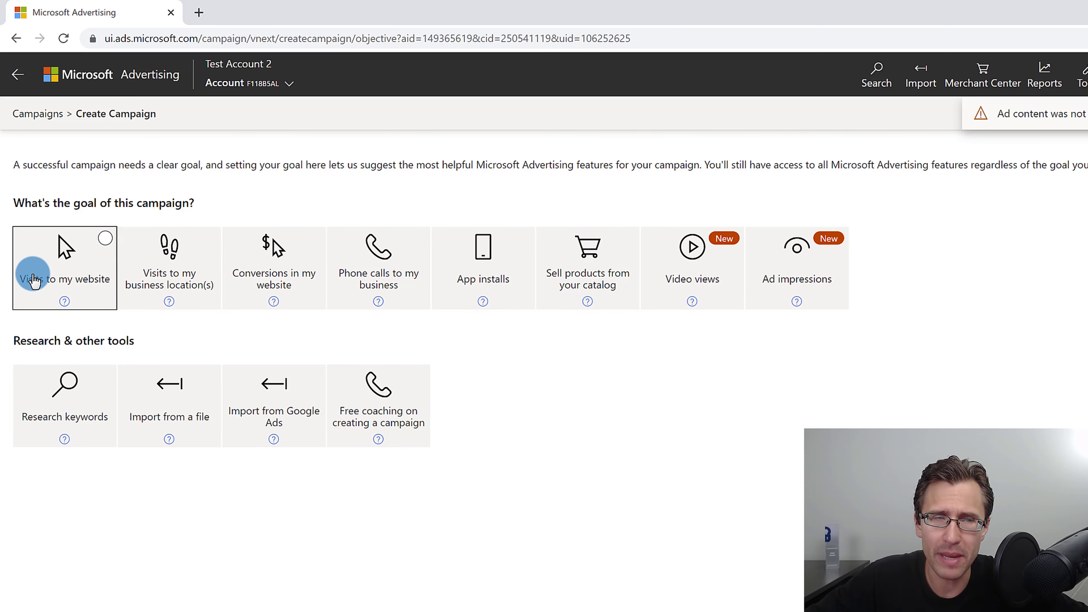
pyautogui.click(76, 257)
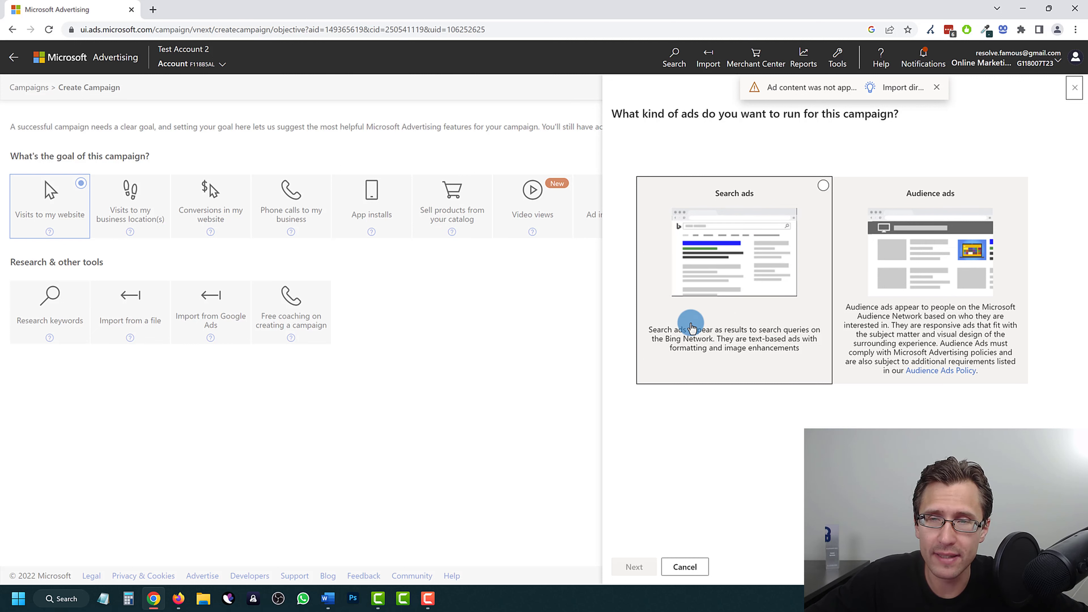
pyautogui.click(746, 298)
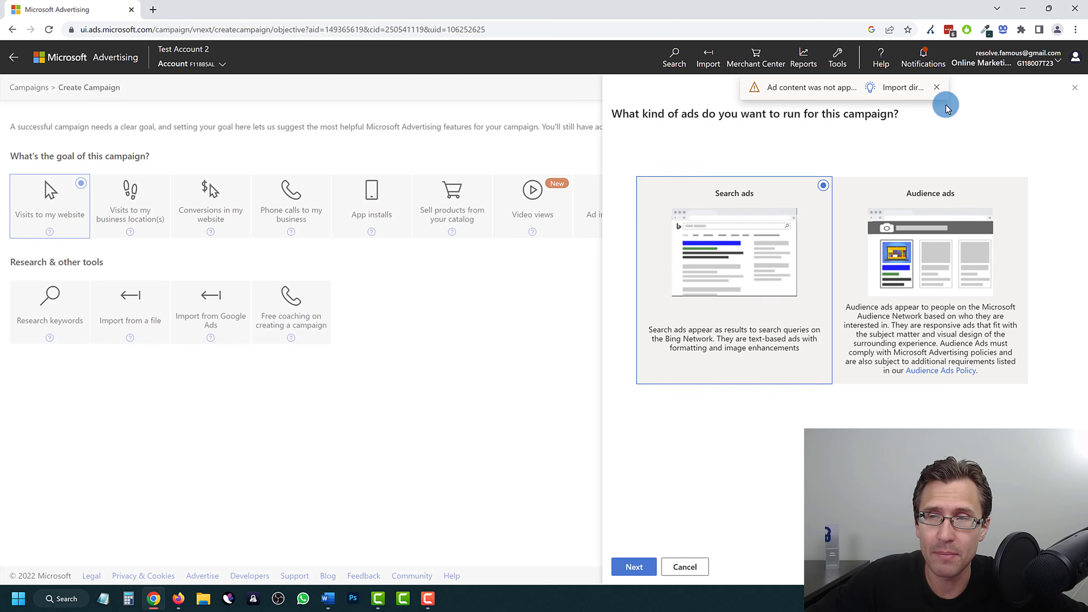
pyautogui.click(937, 88)
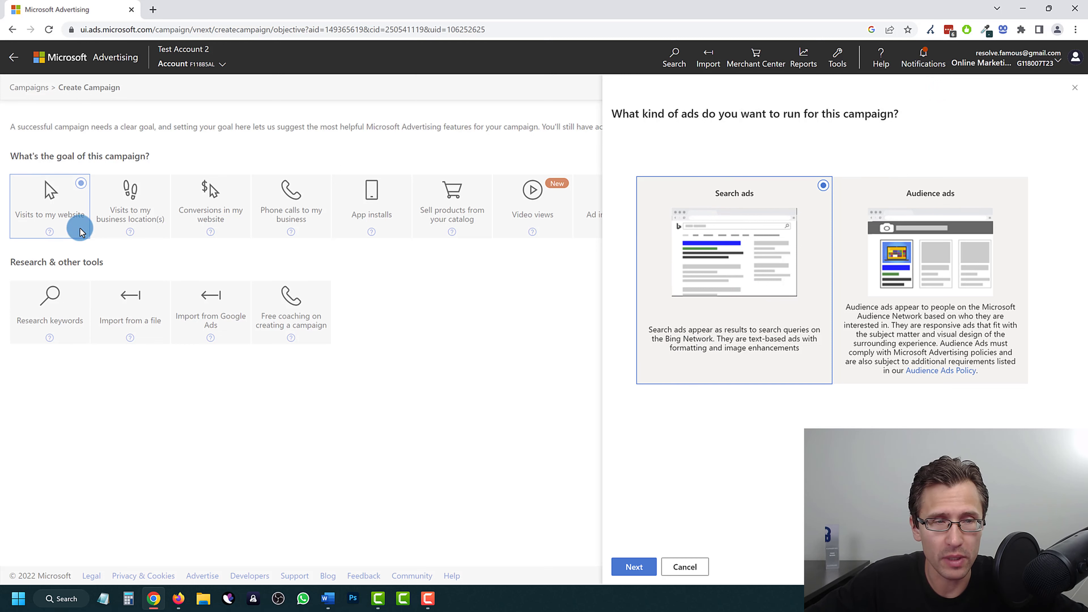
pyautogui.click(643, 570)
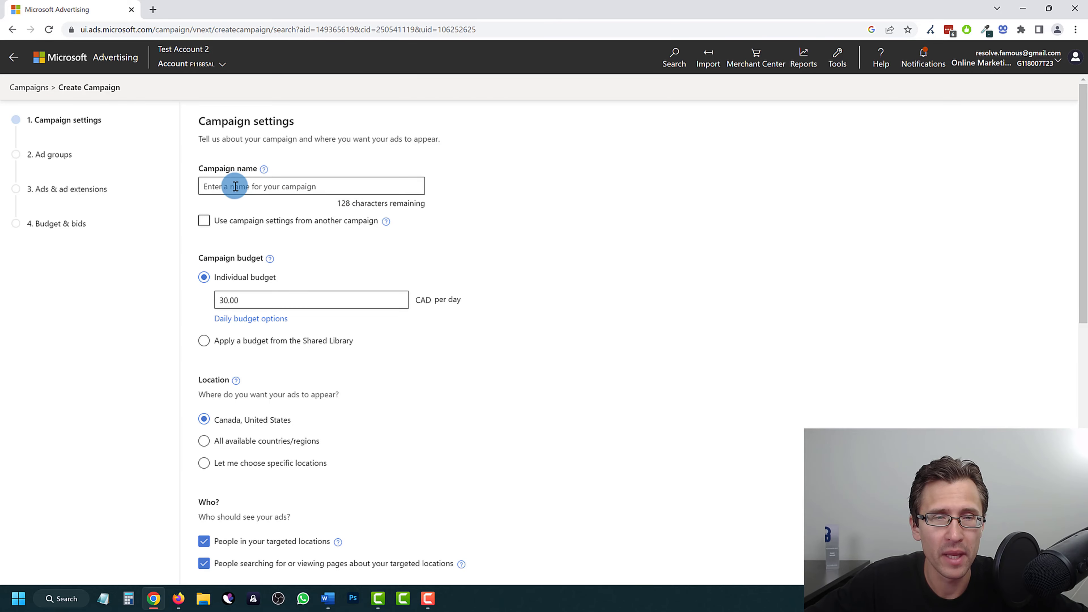
# Name the campaign with the advertiser's full name followed by "- Free Guide".
pyautogui.click(291, 188)
pyautogui.write('Iv')
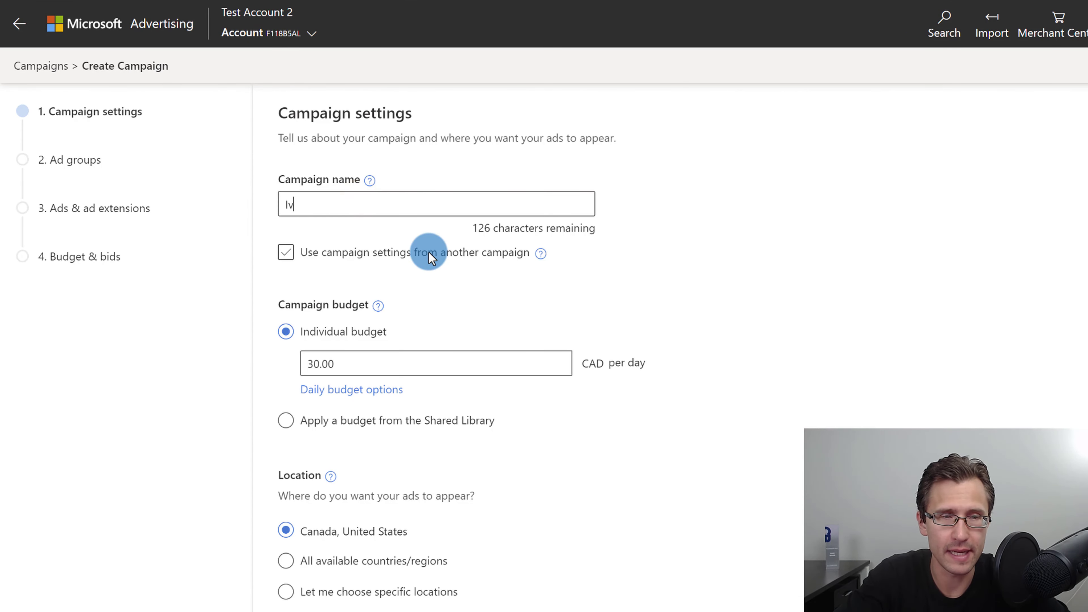
pyautogui.write('an Mana - ')
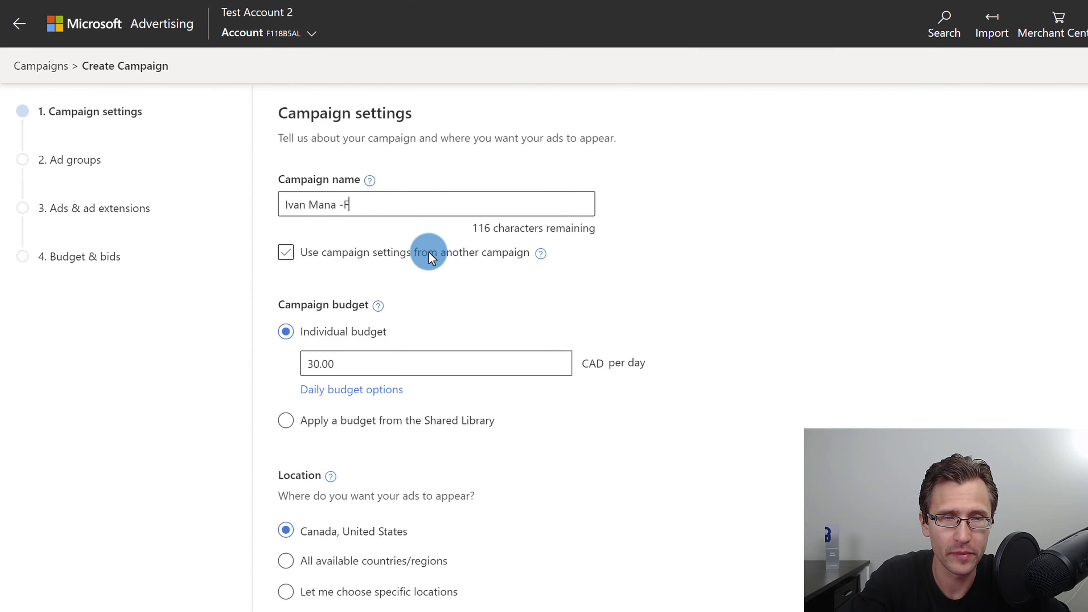
pyautogui.write('Free Guide')
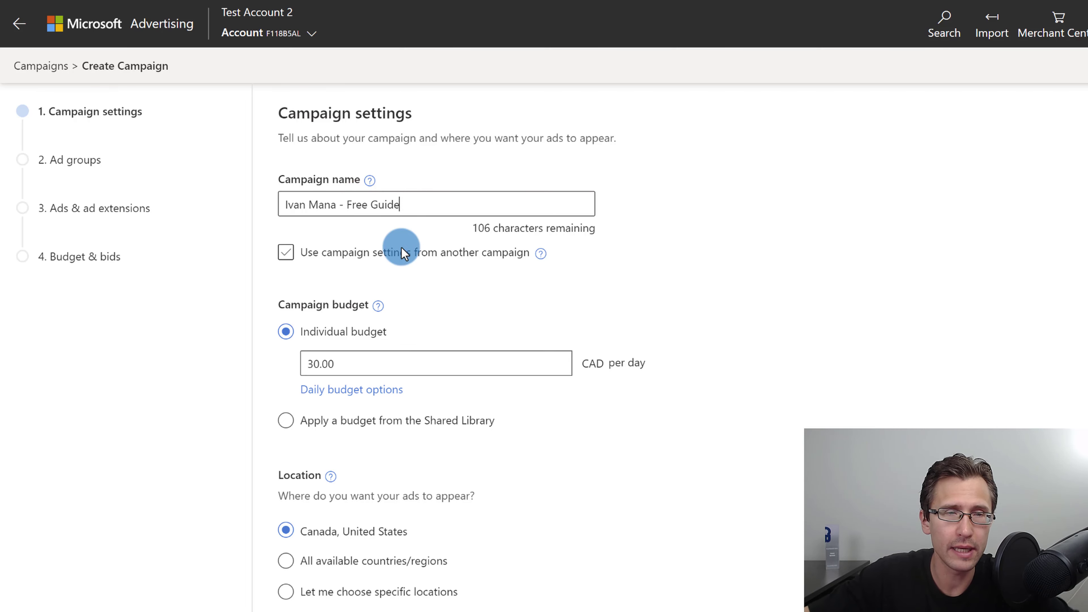
# Set the campaign's individual budget to 50.00 CAD per day.
pyautogui.doubleClick(357, 366)
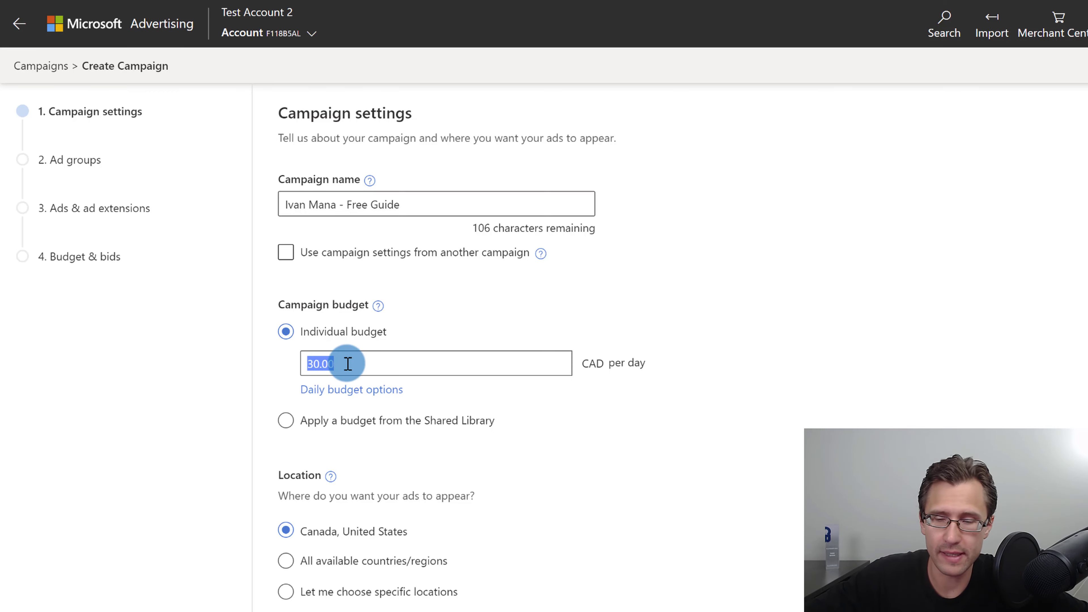
pyautogui.write('.00')
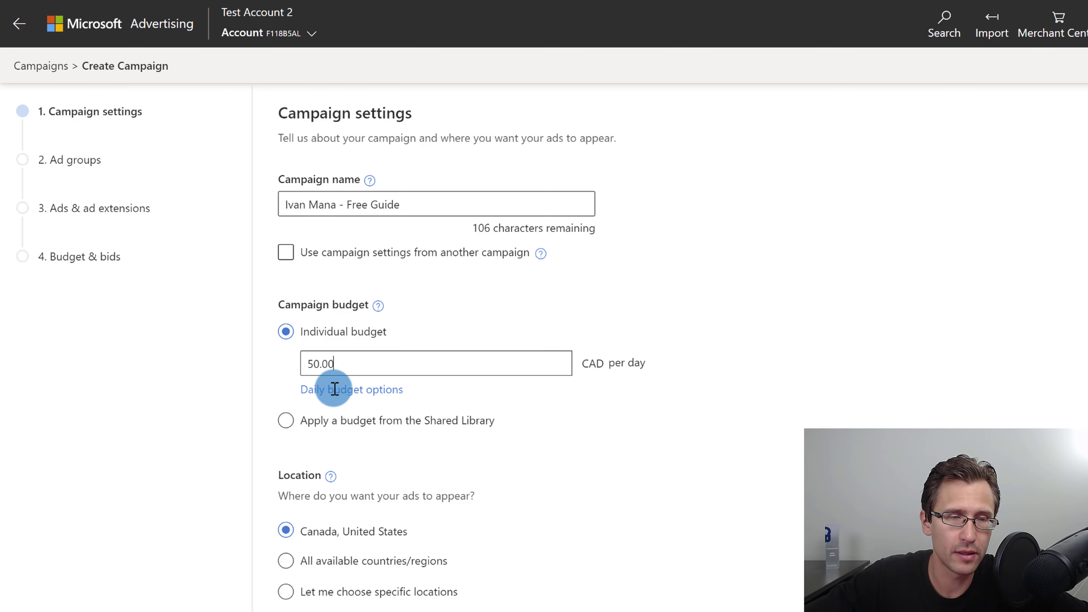
pyautogui.click(225, 482)
# Switch the campaign's location setting to specific locations and target the United States as a country/region.
pyautogui.scroll(-2, 323, 455)
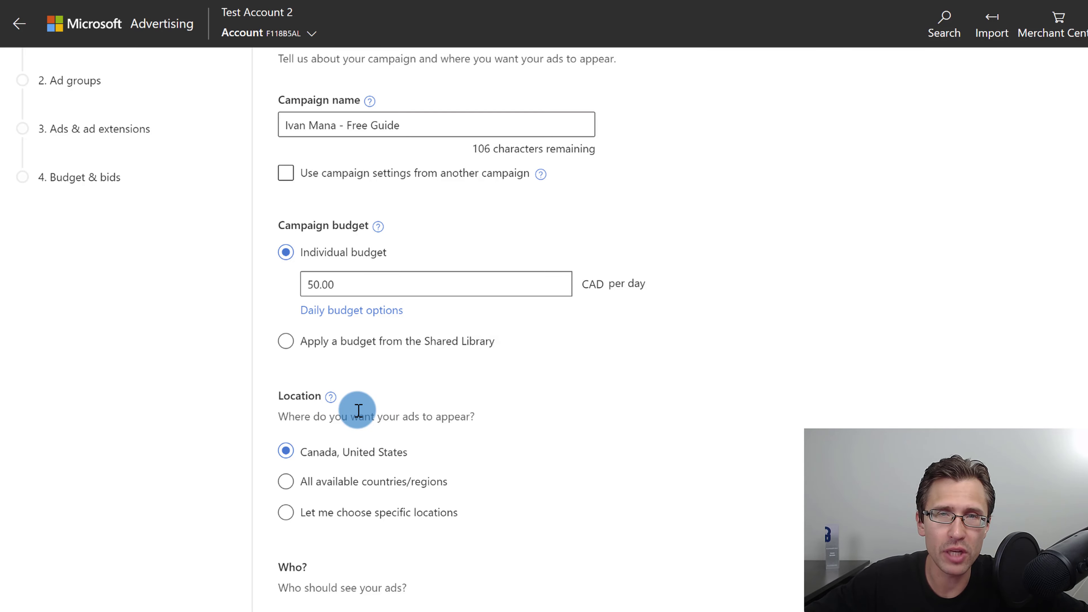
pyautogui.click(348, 511)
pyautogui.scroll(-1, 368, 500)
pyautogui.scroll(-2, 368, 500)
pyautogui.click(441, 416)
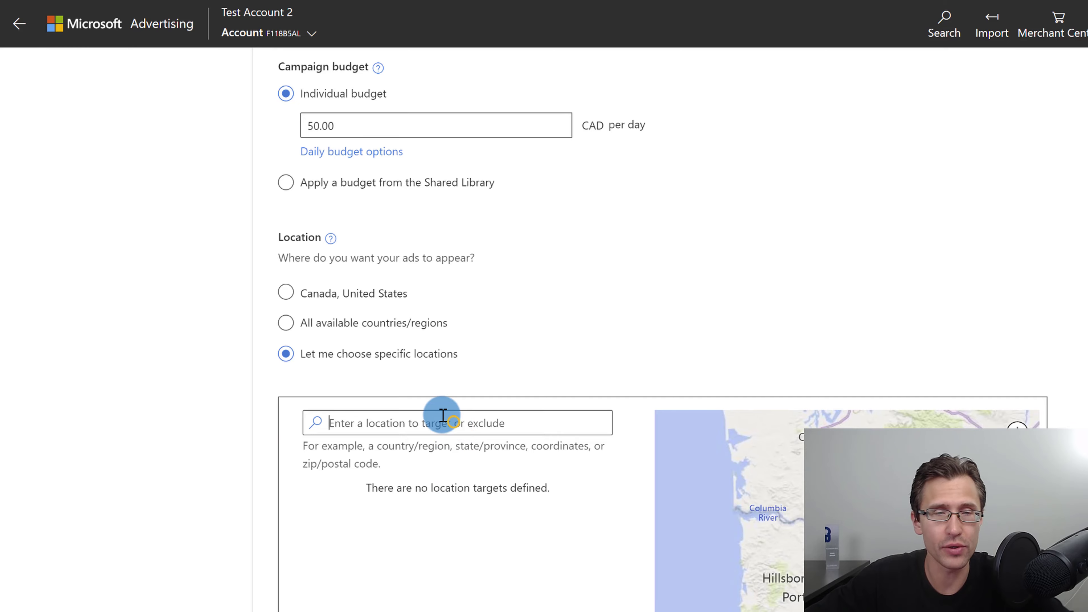
pyautogui.write('united')
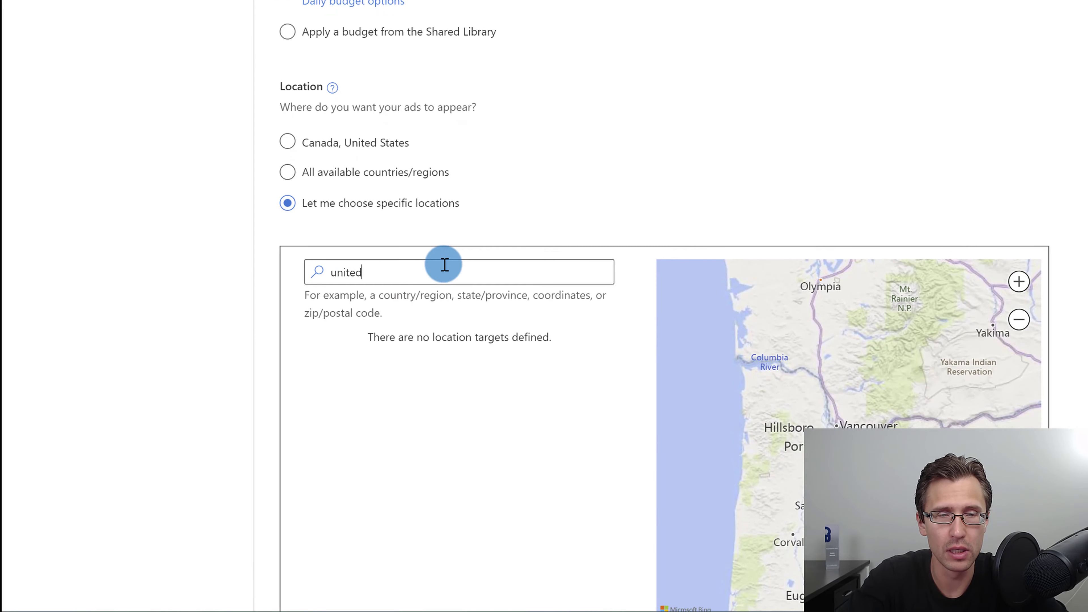
pyautogui.write(' states')
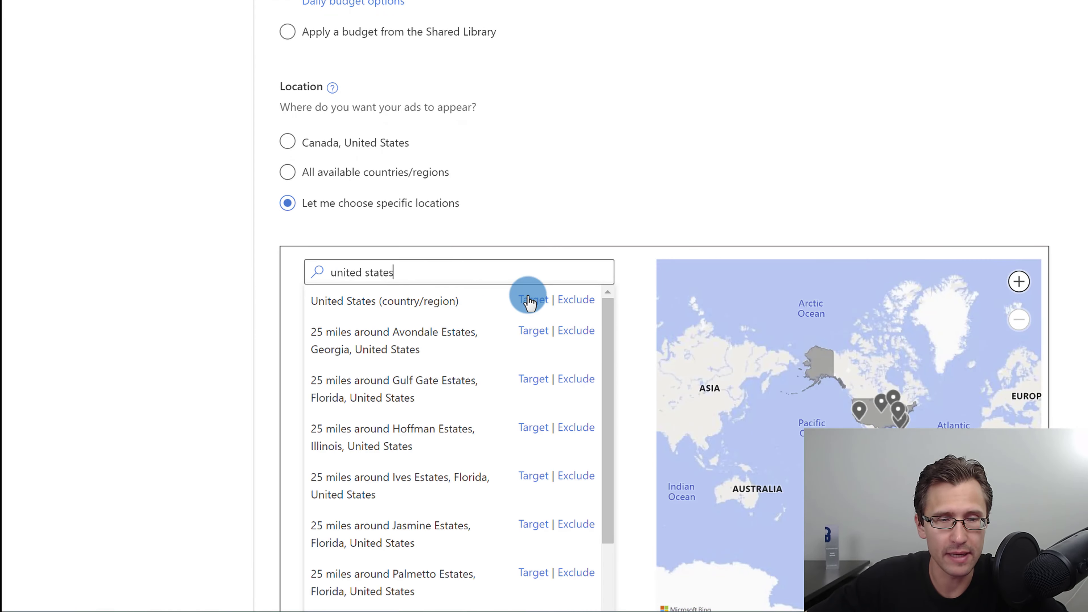
pyautogui.click(528, 295)
# Add Canada and Australia as targeted countries/regions for the campaign.
pyautogui.click(386, 276)
pyautogui.write('canada')
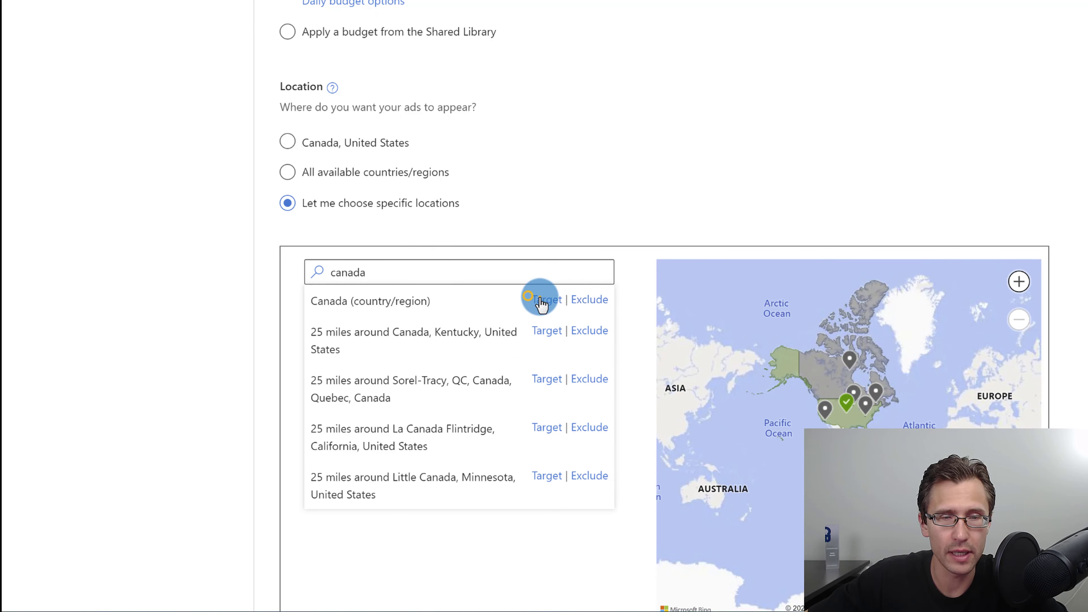
pyautogui.click(528, 296)
pyautogui.click(493, 275)
pyautogui.write('australi')
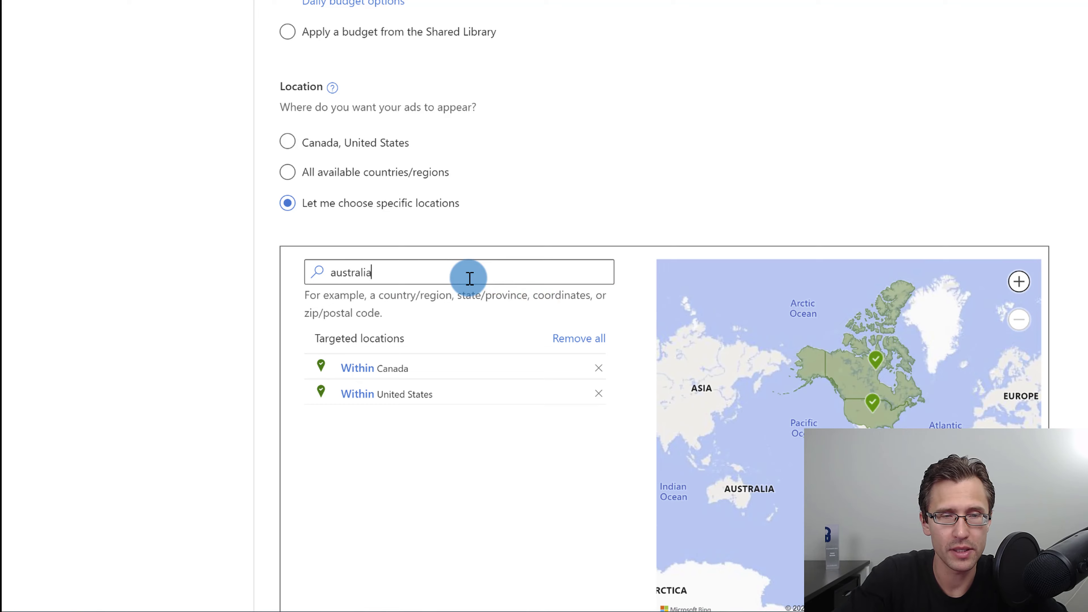
pyautogui.write('a')
pyautogui.click(551, 296)
# Add New Zealand and the United Kingdom to the campaign's targeted countries/regions.
pyautogui.click(364, 273)
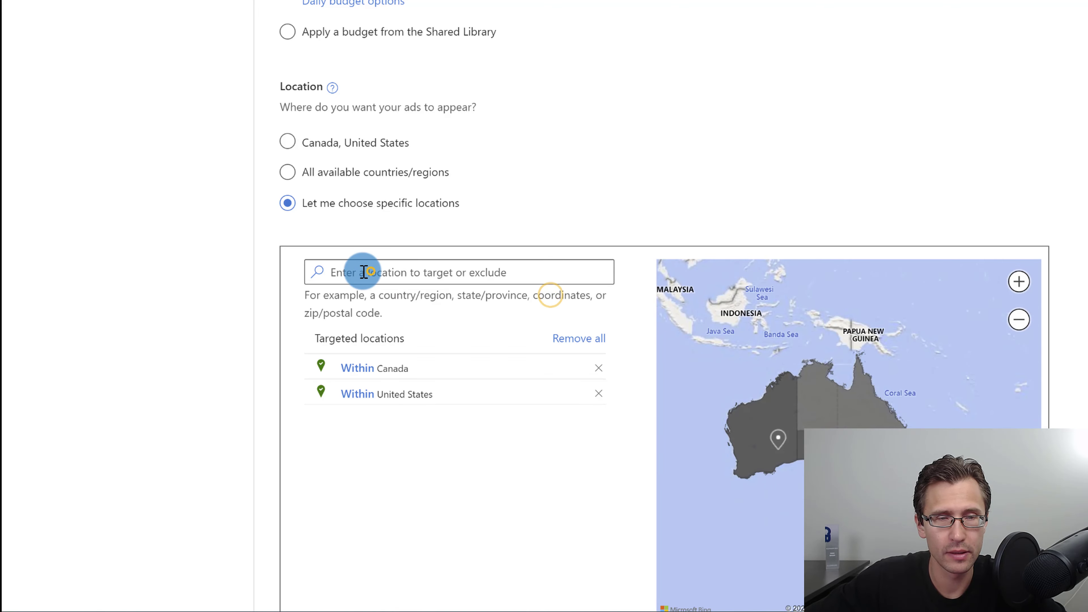
pyautogui.write('new zealand')
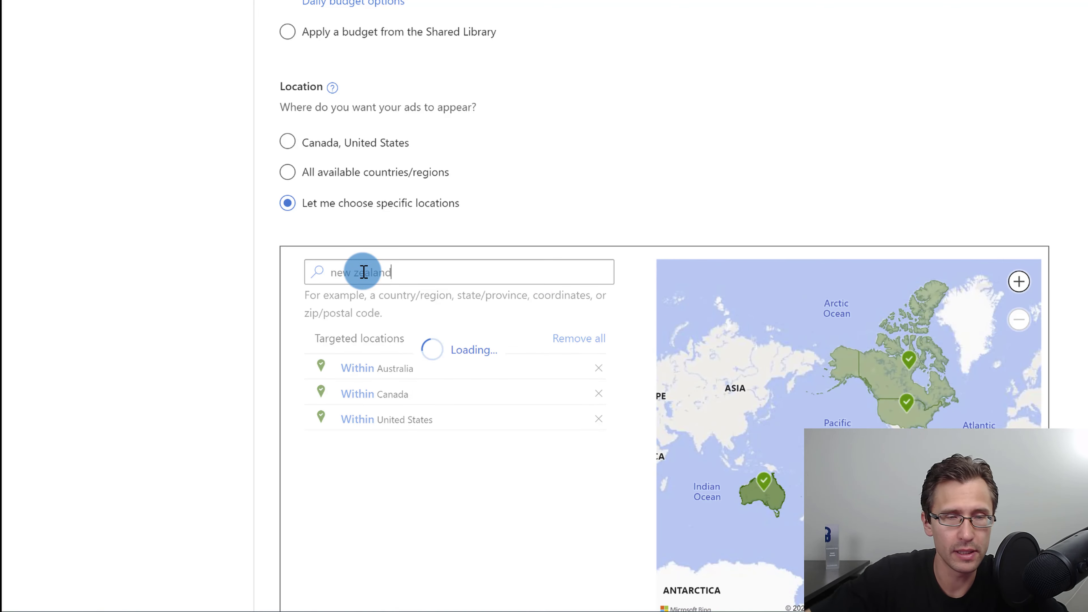
pyautogui.click(540, 295)
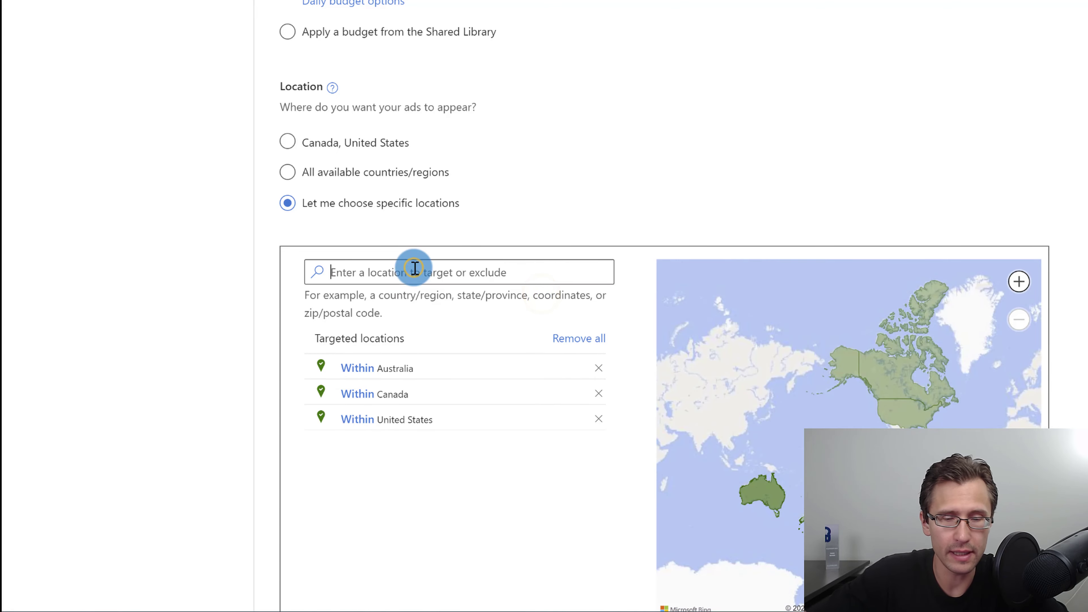
pyautogui.write('united')
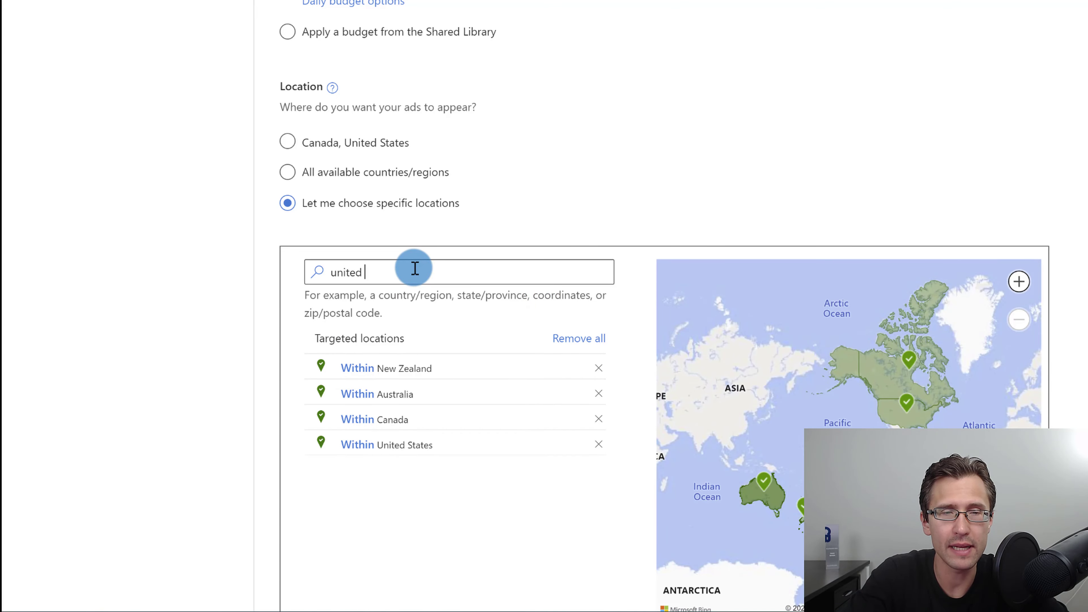
pyautogui.write(' kingdom')
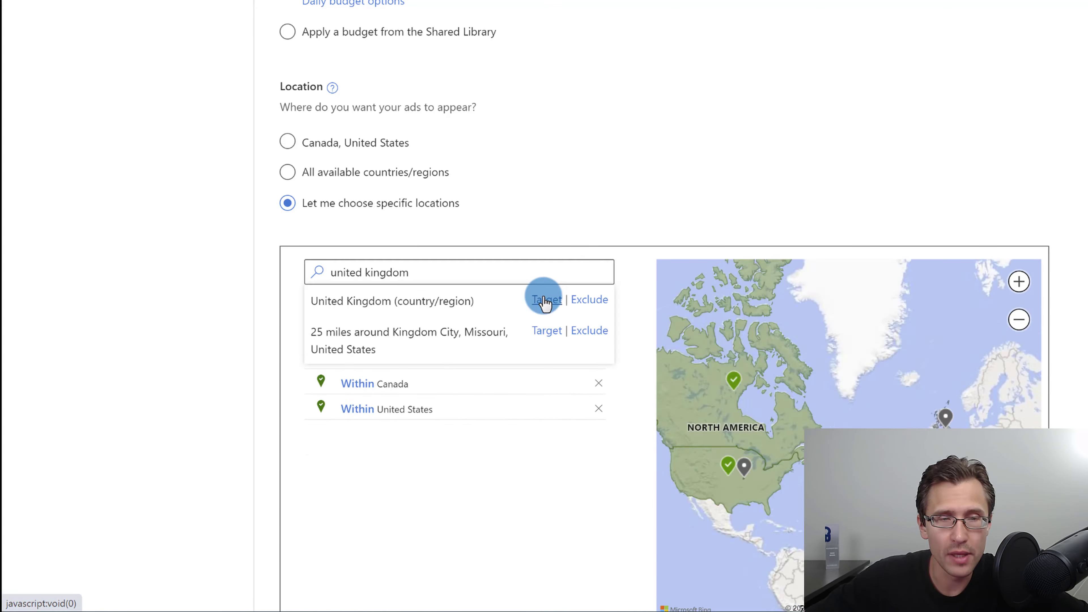
pyautogui.click(544, 300)
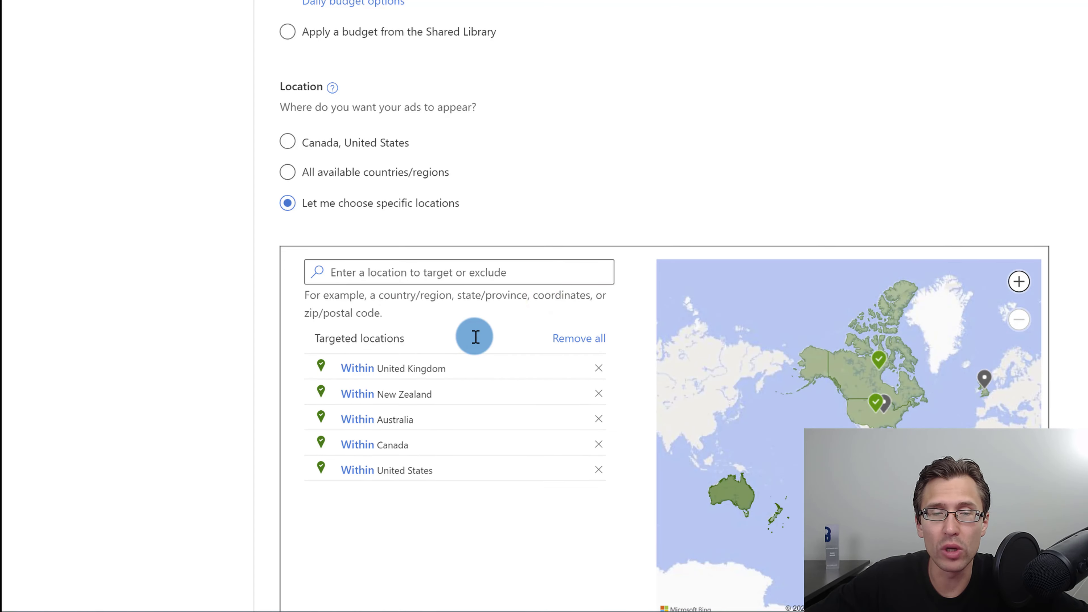
# Limit who sees the ads to people in the targeted locations, excluding people searching for or viewing pages about those locations.
pyautogui.scroll(-5, 538, 324)
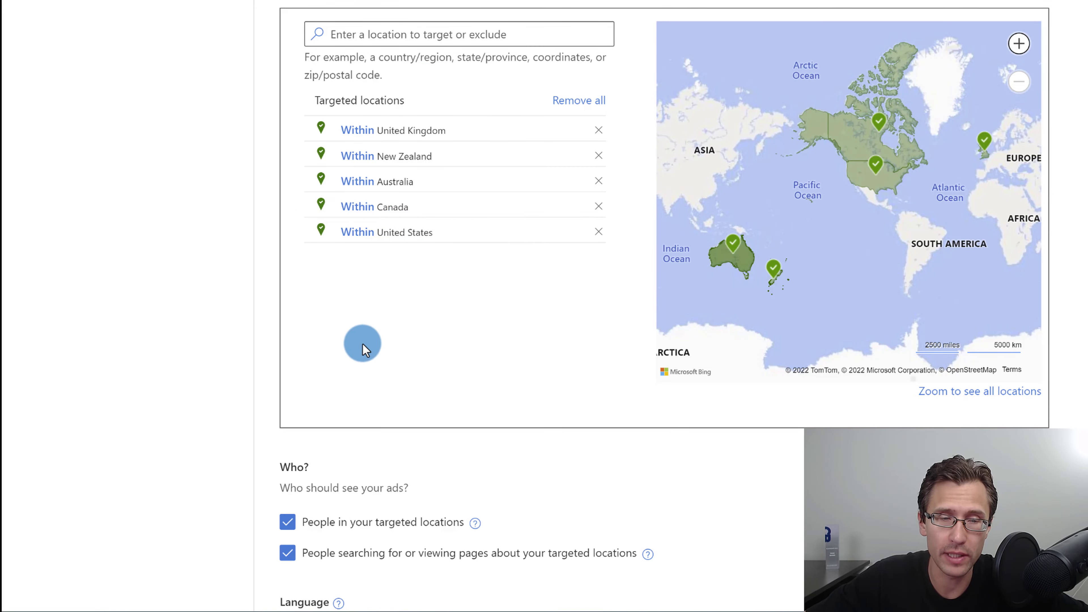
pyautogui.scroll(-3, 359, 345)
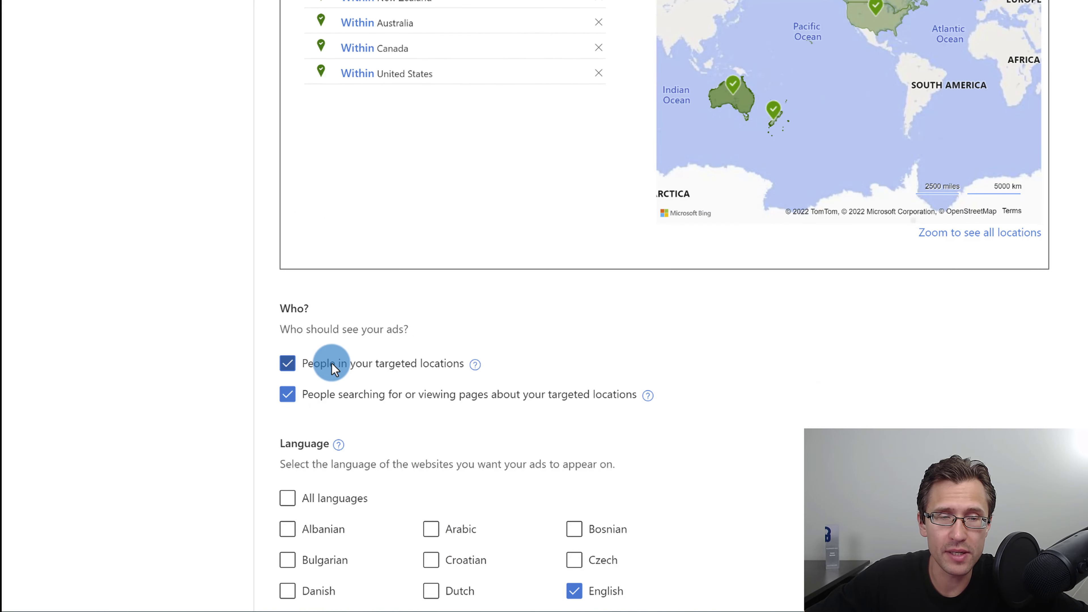
pyautogui.moveTo(309, 364); pyautogui.dragTo(448, 363)
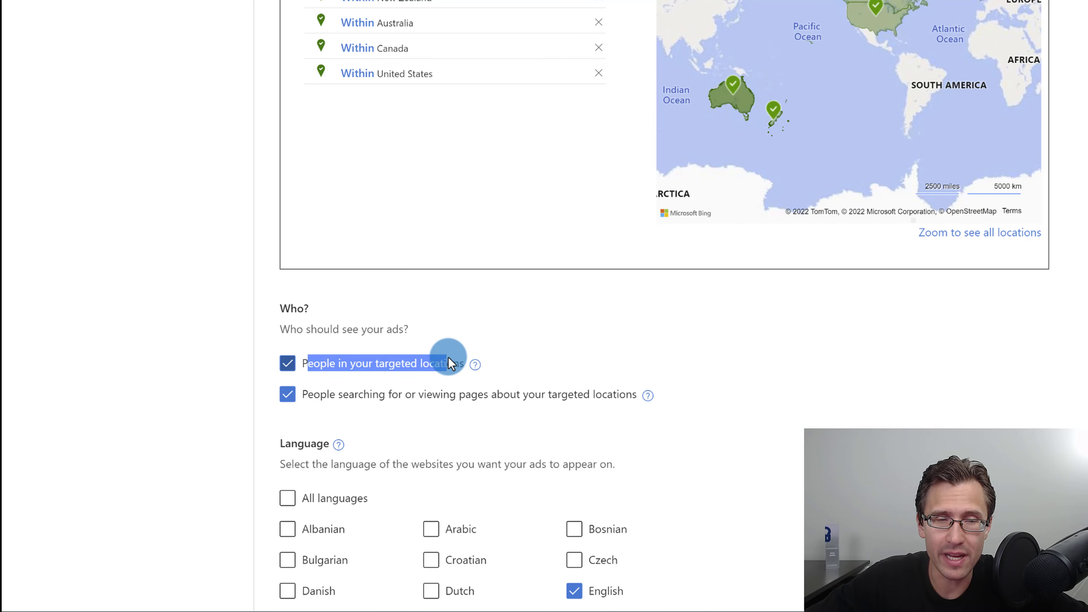
pyautogui.click(288, 395)
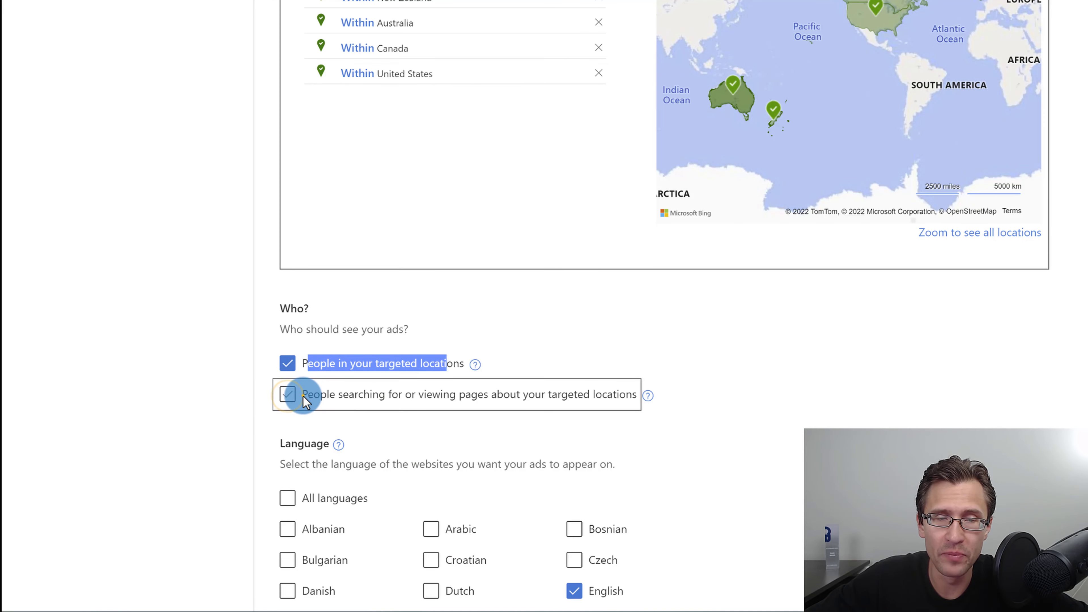
pyautogui.moveTo(302, 396); pyautogui.dragTo(642, 393)
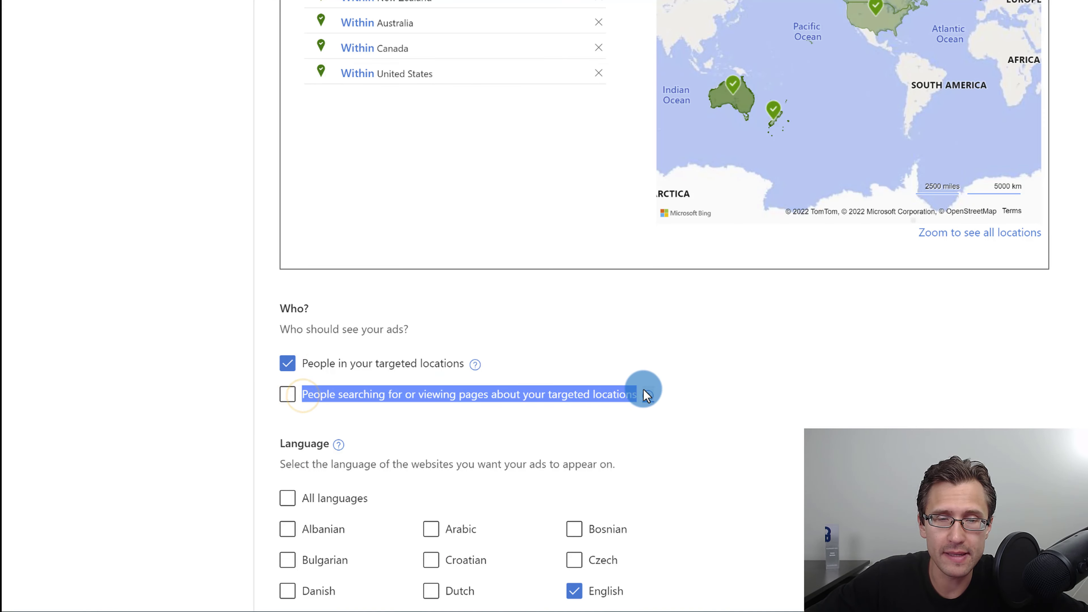
pyautogui.click(213, 359)
pyautogui.scroll(2, 213, 359)
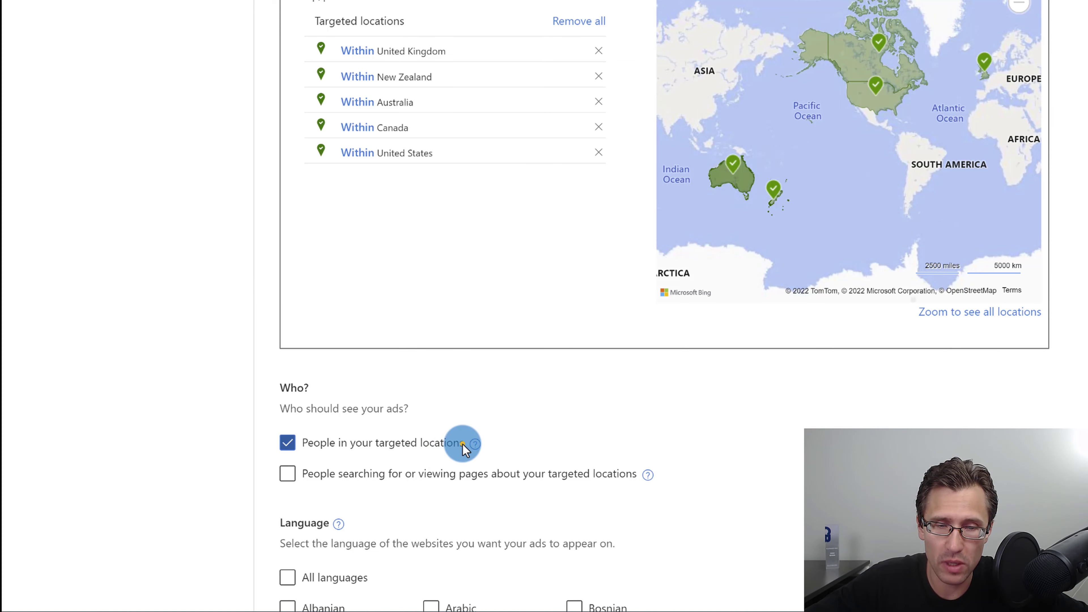
pyautogui.moveTo(463, 443); pyautogui.dragTo(304, 448)
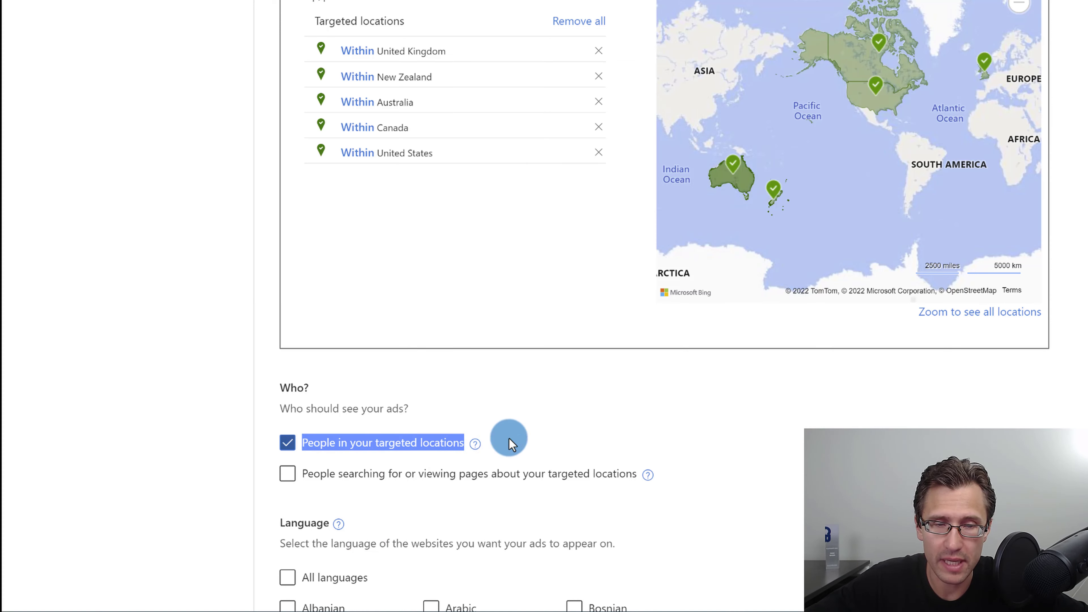
# Review the language options, adding French alongside English and clearing it again.
pyautogui.scroll(-3, 177, 430)
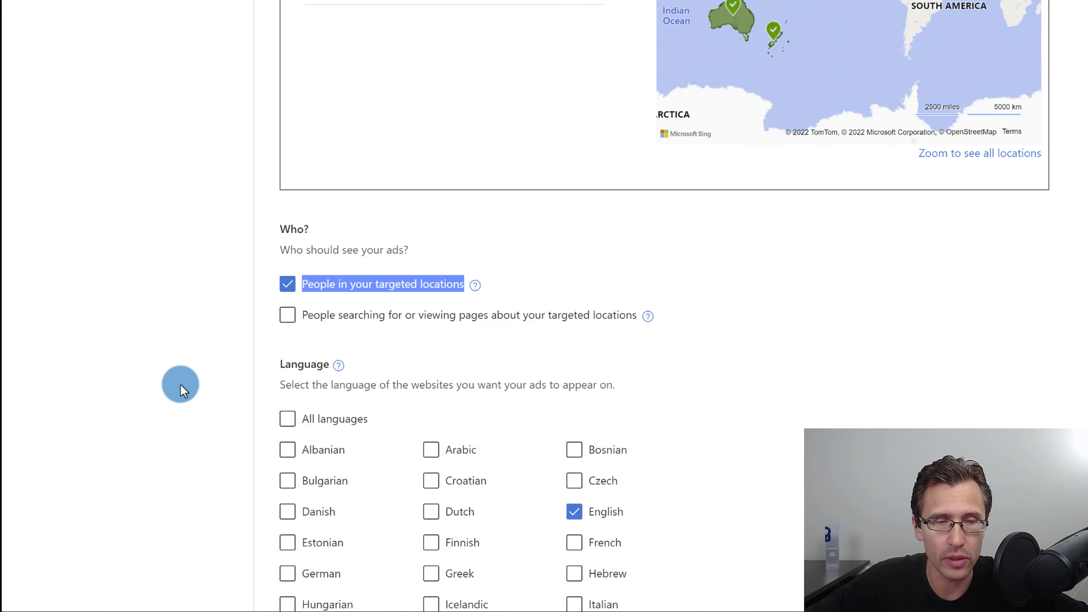
pyautogui.click(170, 370)
pyautogui.moveTo(292, 385); pyautogui.dragTo(607, 385)
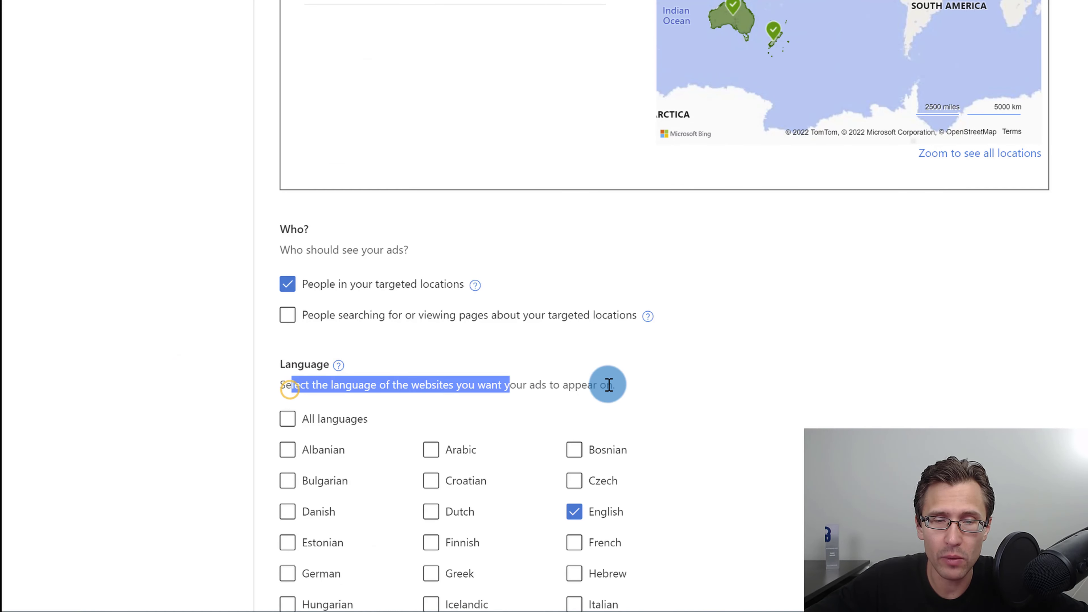
pyautogui.scroll(-3, 600, 388)
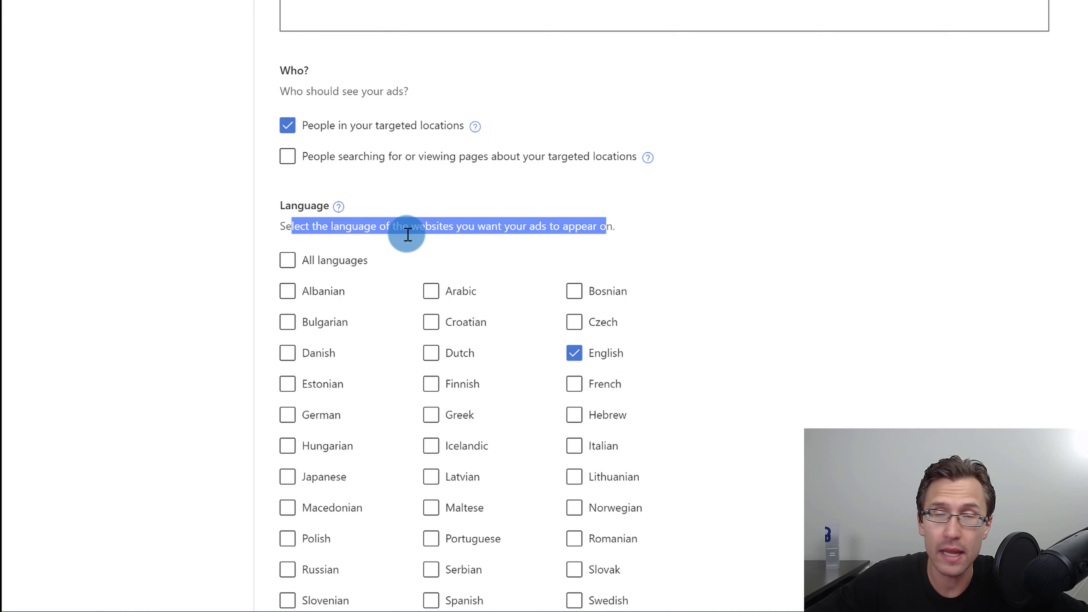
pyautogui.scroll(-2, 472, 335)
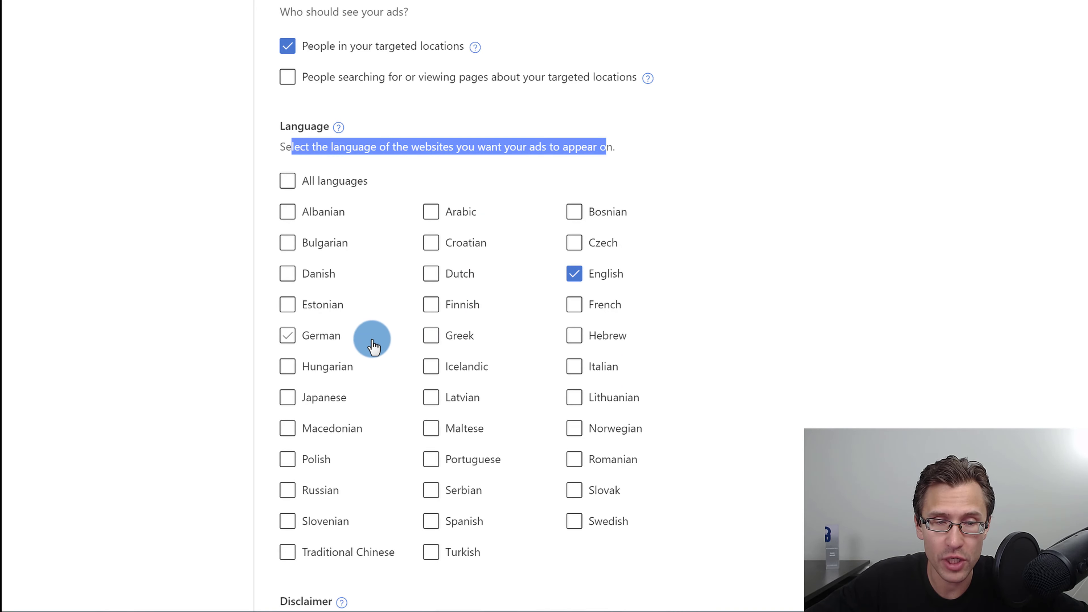
pyautogui.click(574, 305)
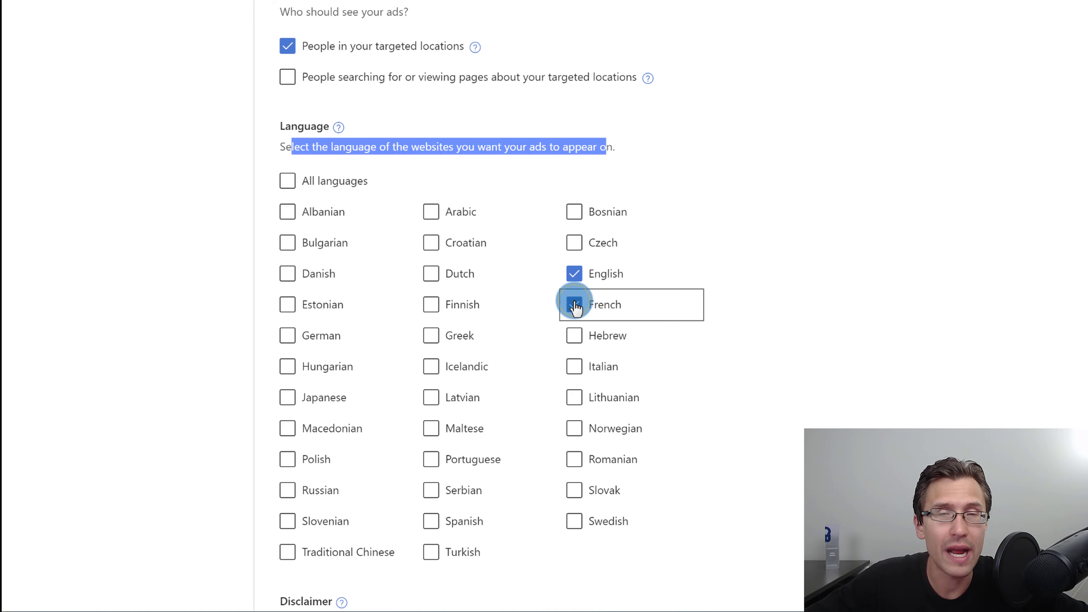
pyautogui.click(574, 304)
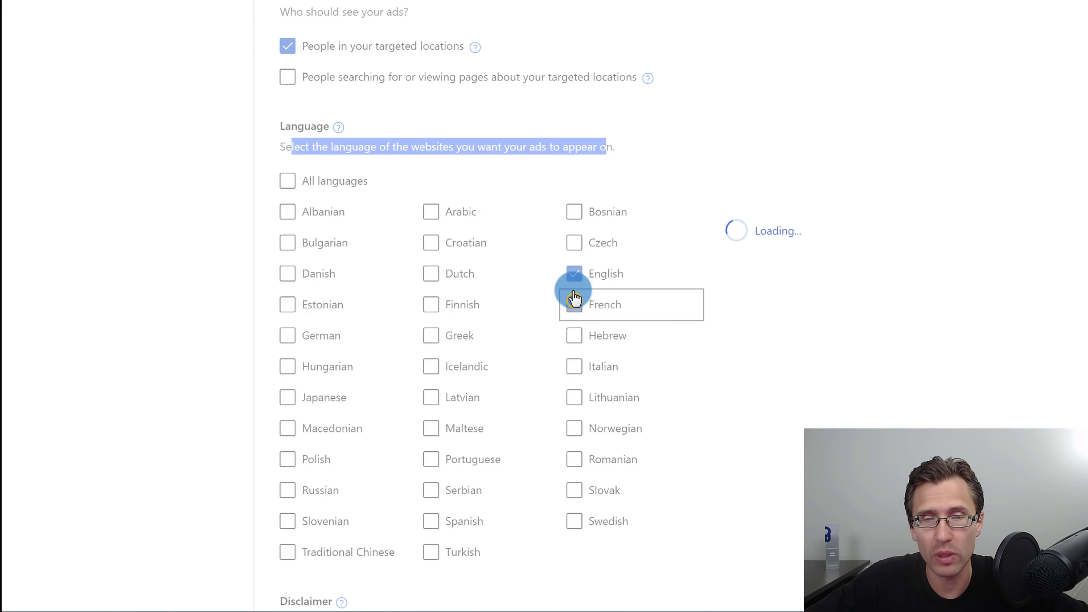
pyautogui.click(196, 170)
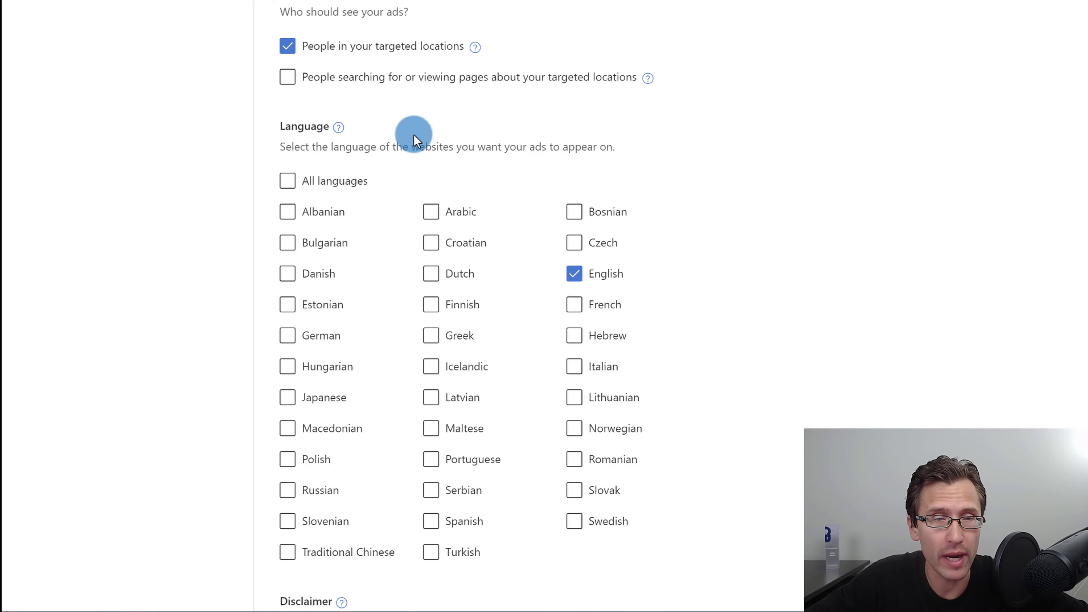
# Enable the campaign's ad disclaimer to view the disclaimer creation form, closing it without saving and disabling the disclaimer again.
pyautogui.scroll(-4, 433, 172)
pyautogui.scroll(-2, 426, 266)
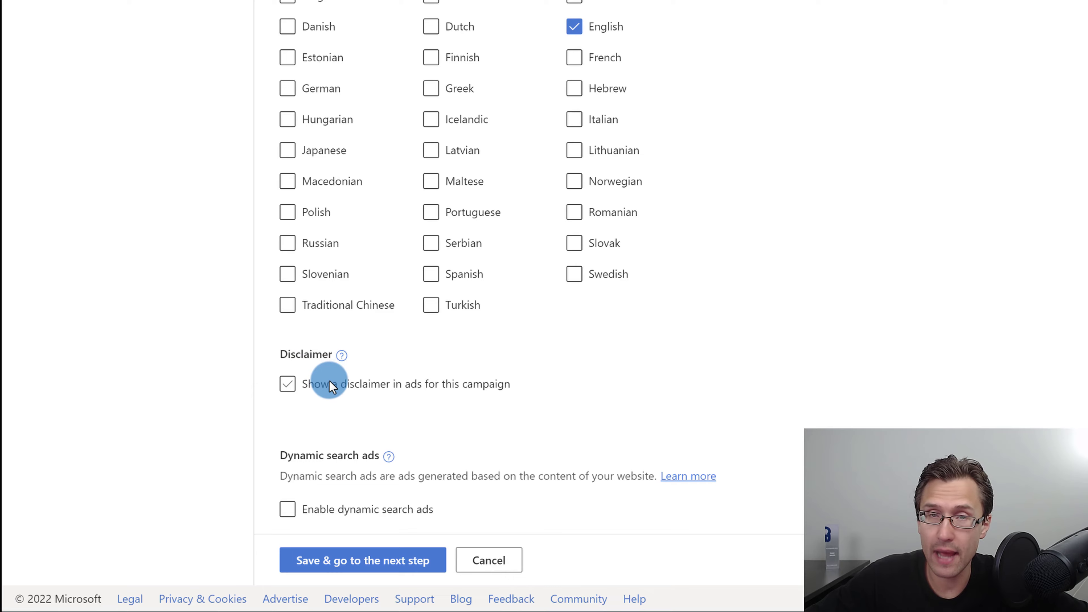
pyautogui.click(287, 384)
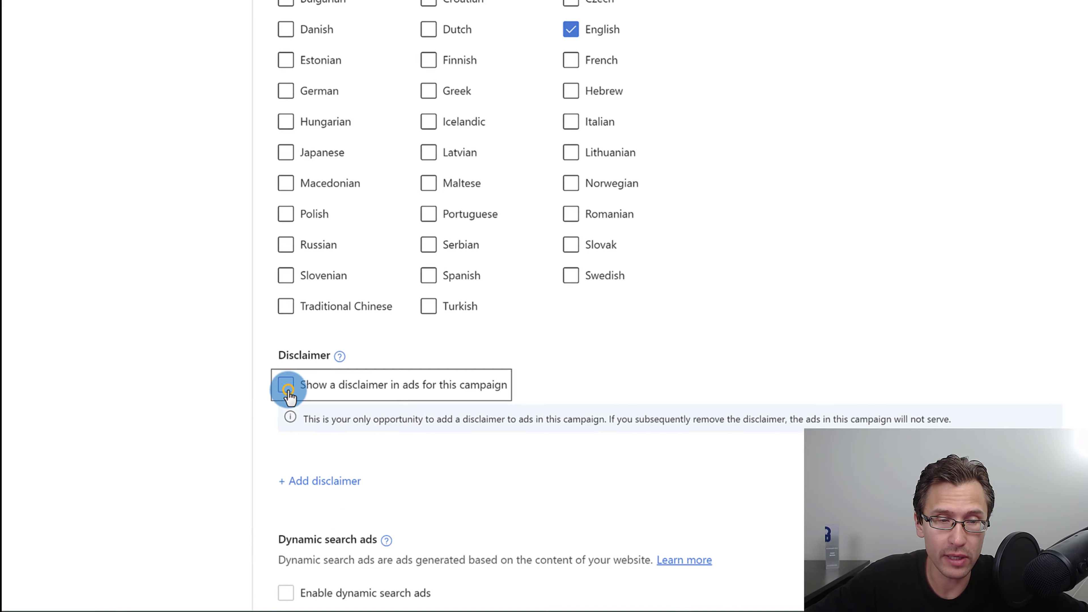
pyautogui.click(265, 490)
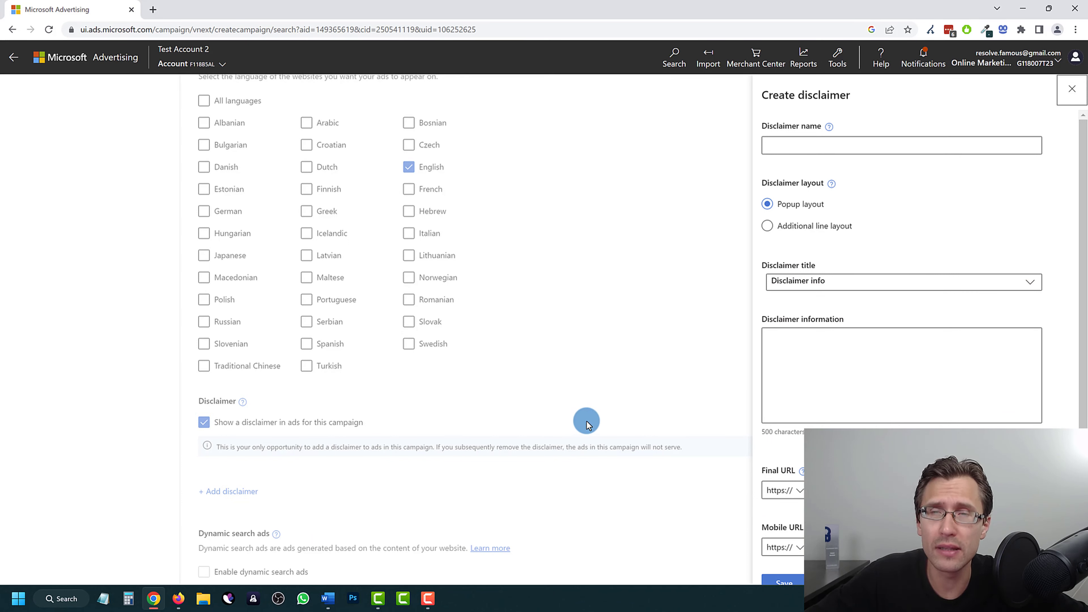
pyautogui.click(1073, 87)
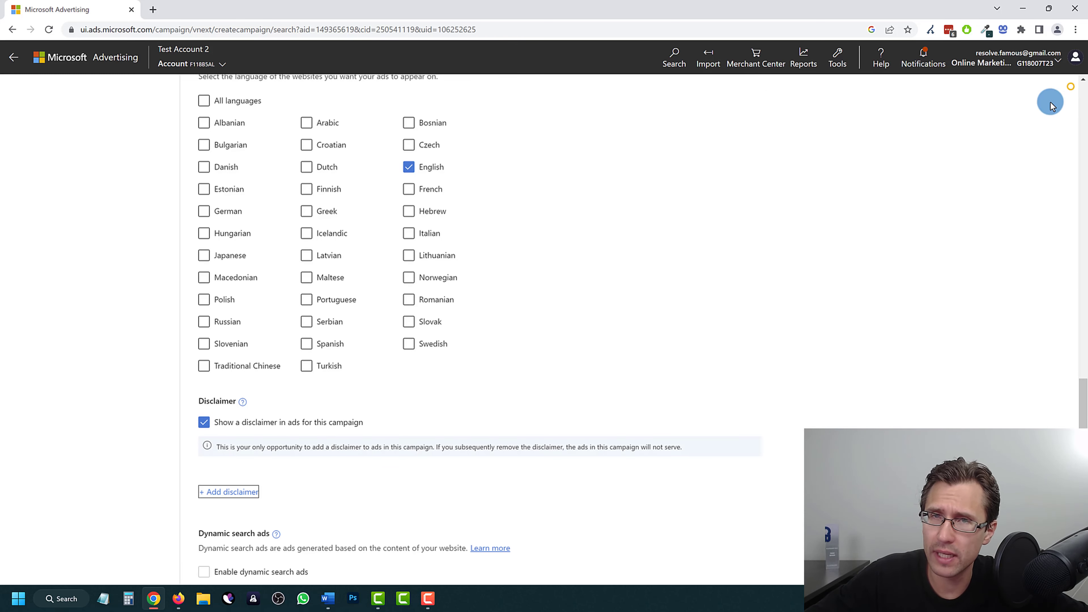
pyautogui.click(203, 423)
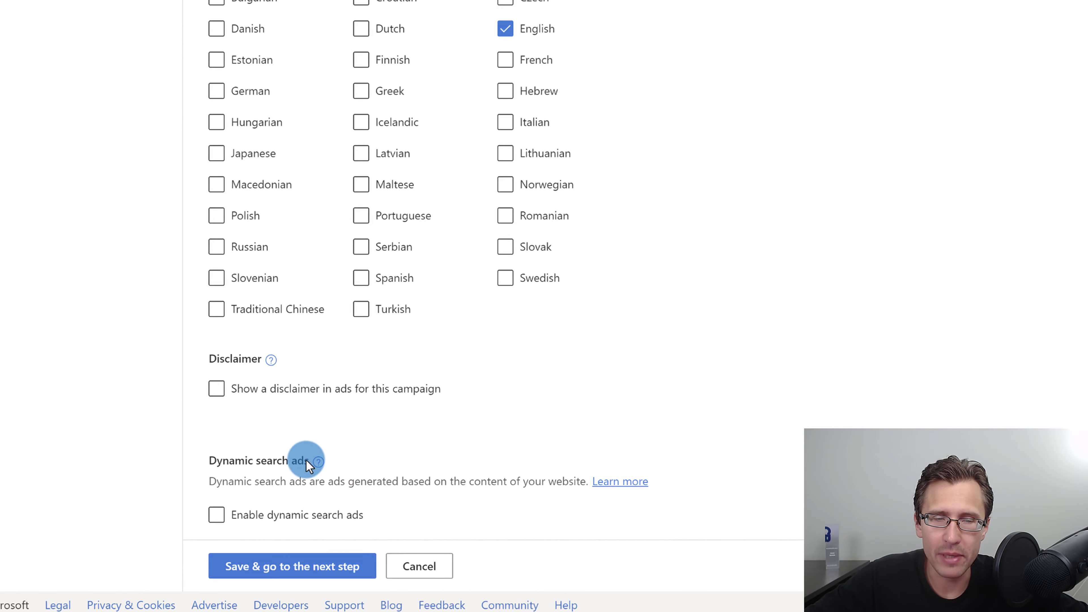
# Enable dynamic search ads to examine the website, website language and targeting source settings, and disable the option again.
pyautogui.click(214, 515)
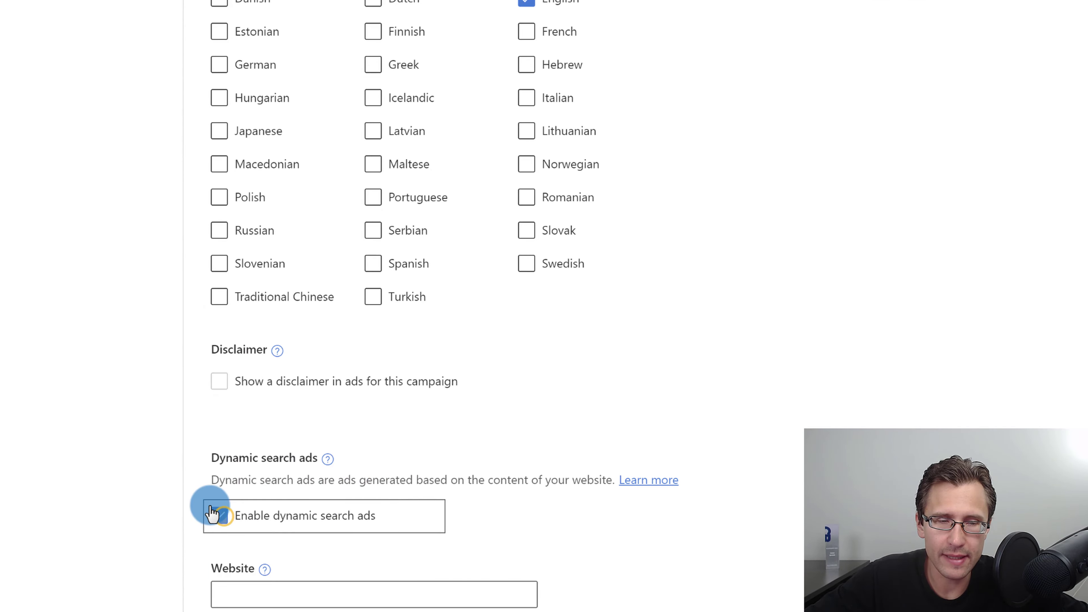
pyautogui.scroll(-2, 168, 488)
pyautogui.scroll(-1, 48, 377)
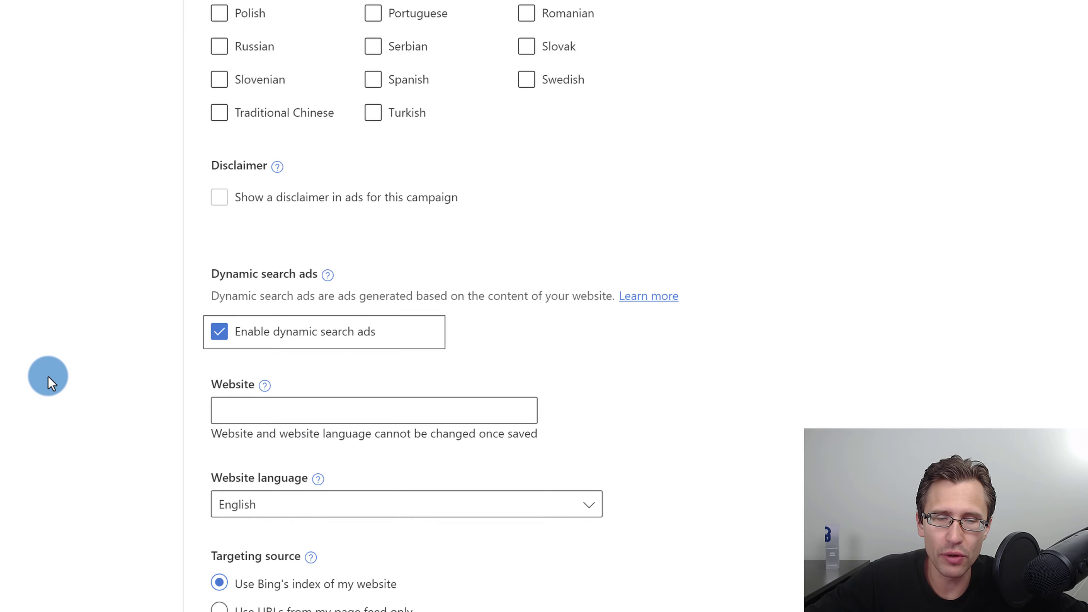
pyautogui.scroll(-2, 48, 377)
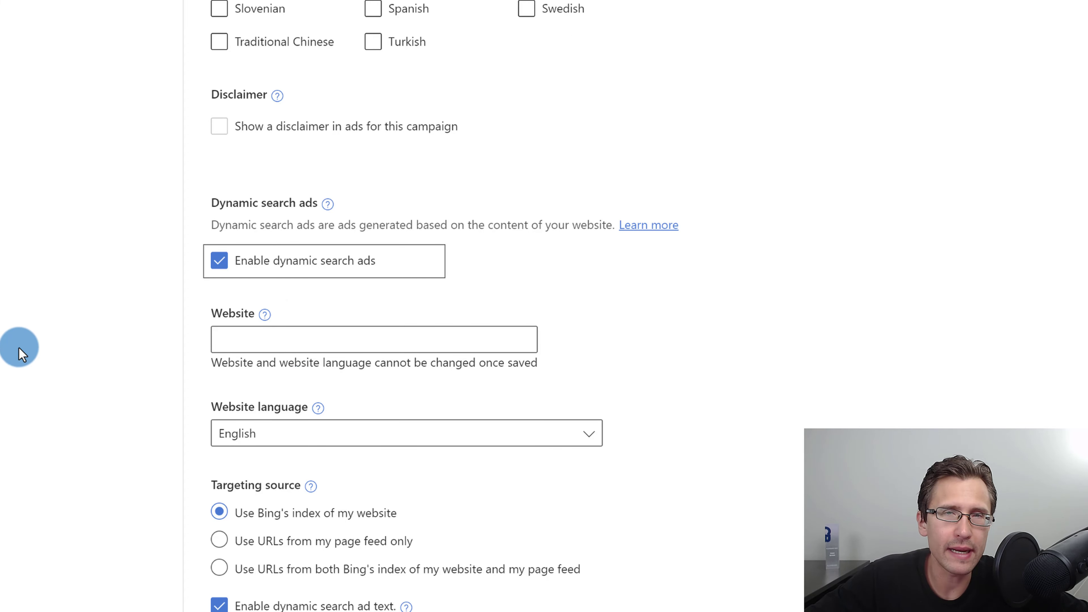
pyautogui.scroll(-2, 19, 354)
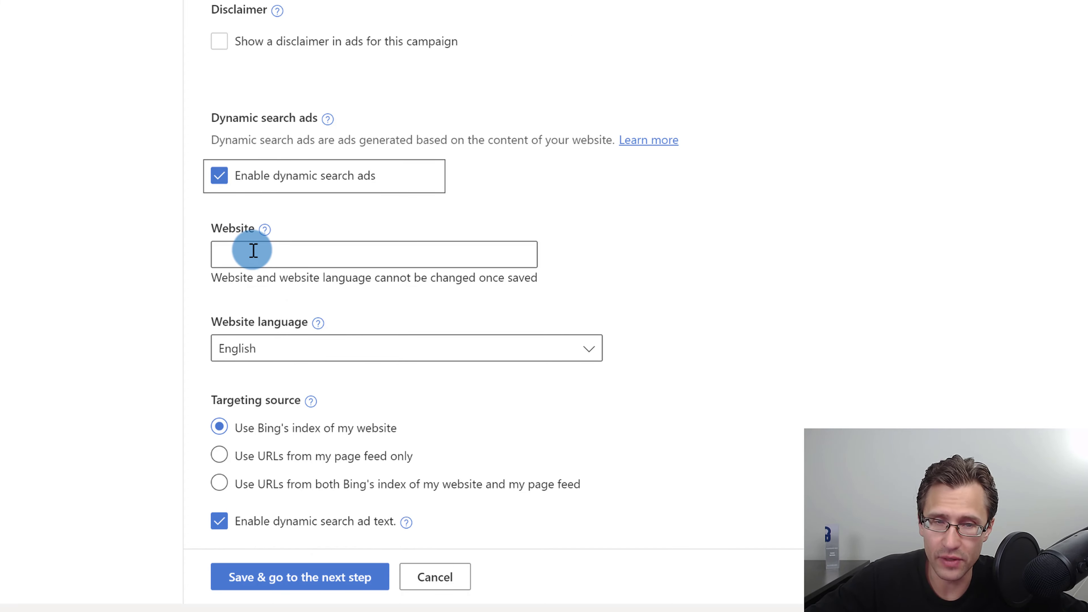
pyautogui.click(230, 190)
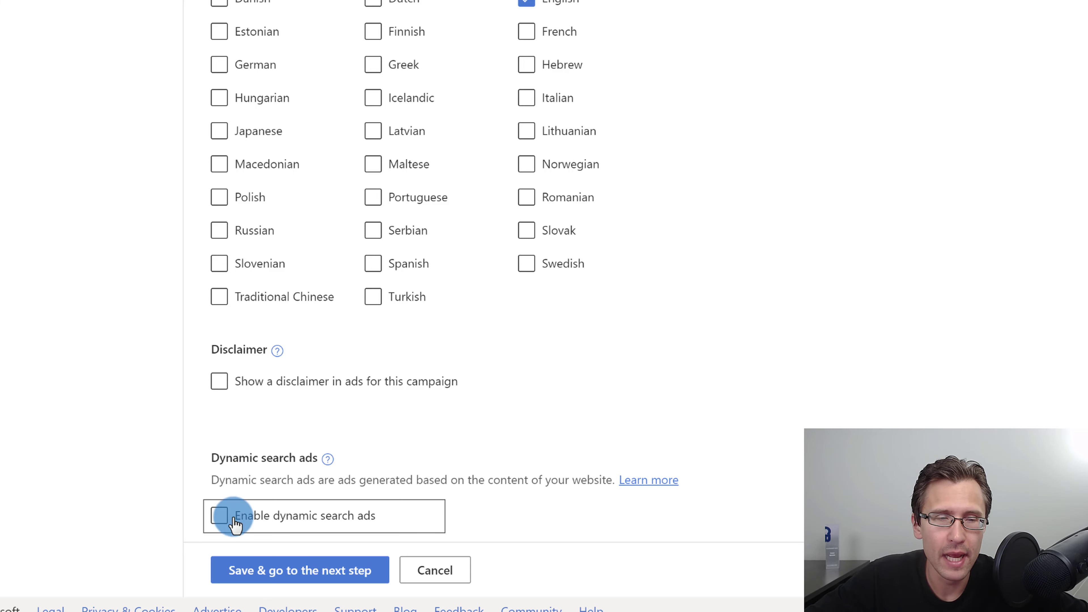
pyautogui.click(221, 517)
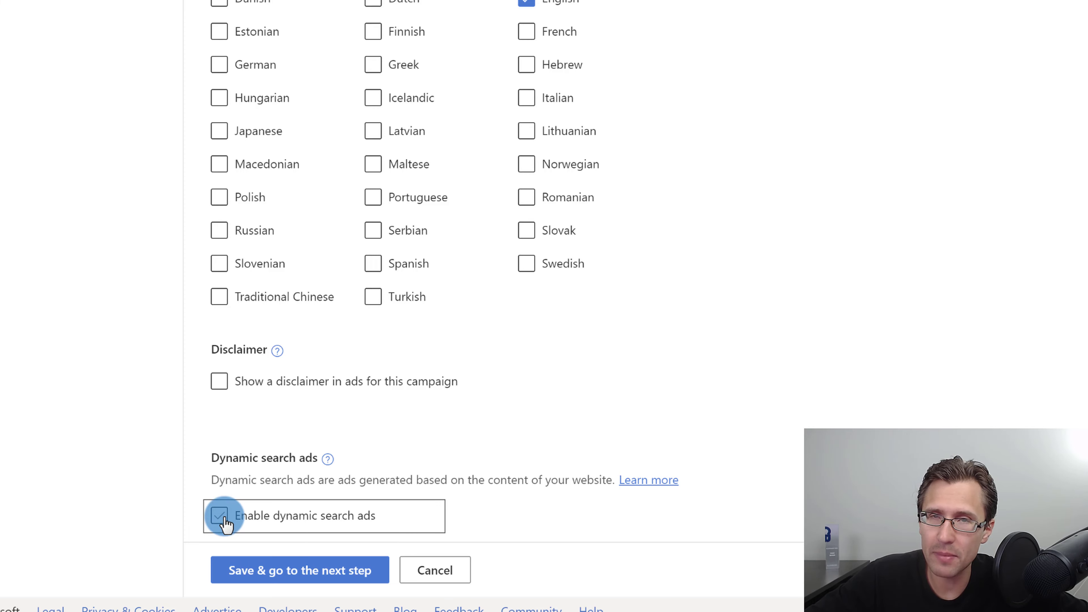
pyautogui.scroll(-8, 243, 489)
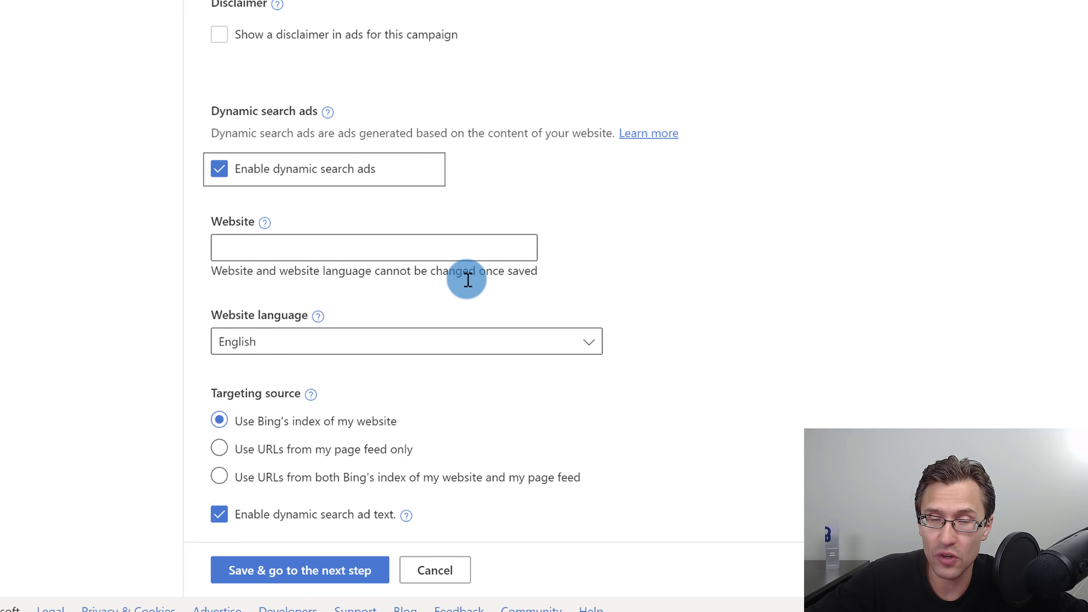
pyautogui.click(221, 169)
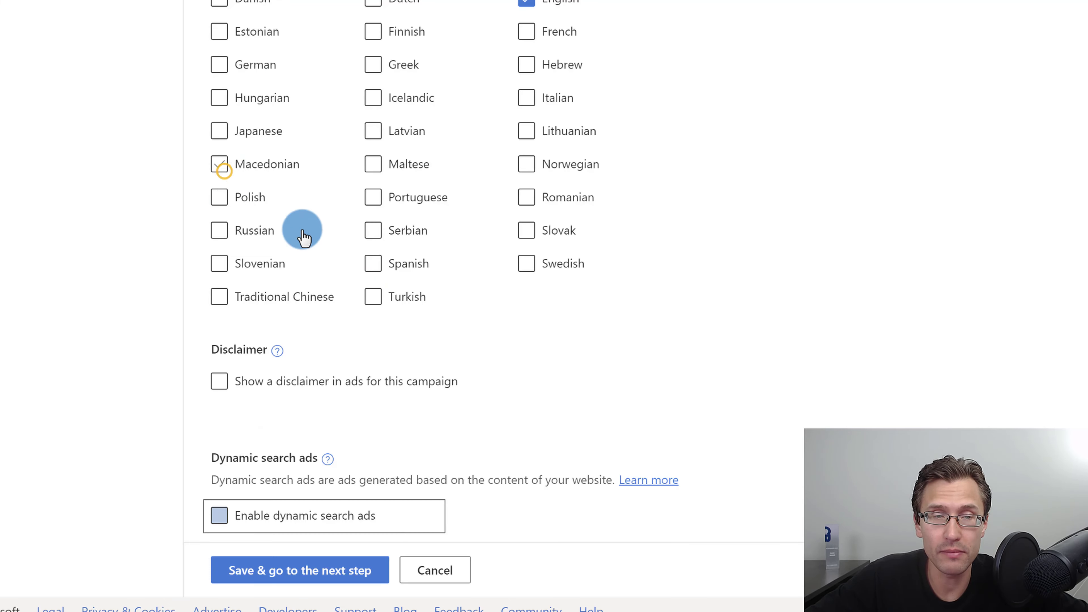
# Save the campaign settings and continue to the ad groups stage, looking over the standard ad group form.
pyautogui.click(262, 571)
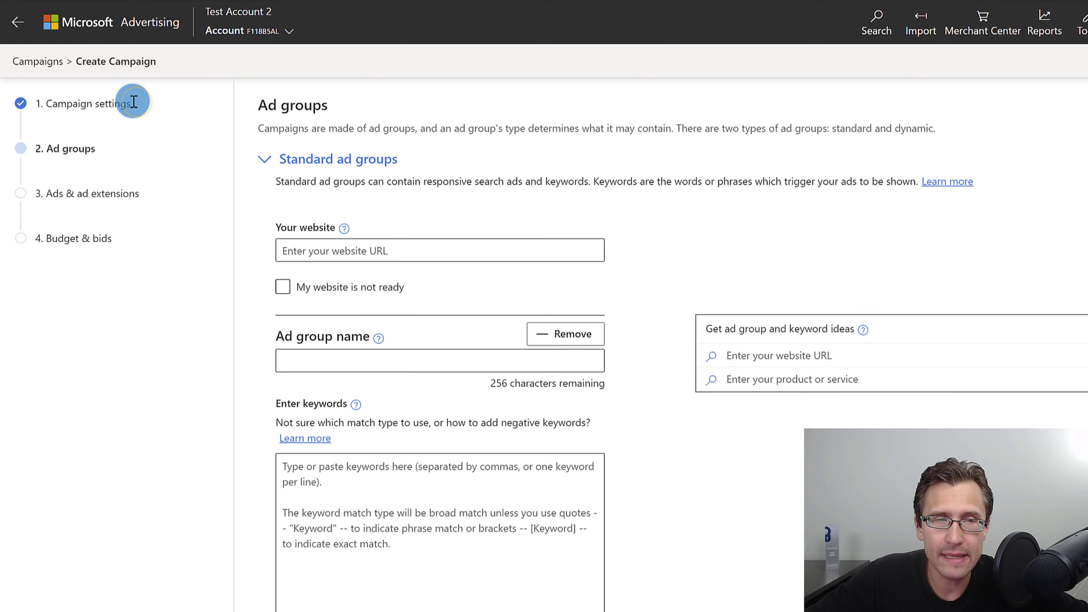
pyautogui.click(99, 107)
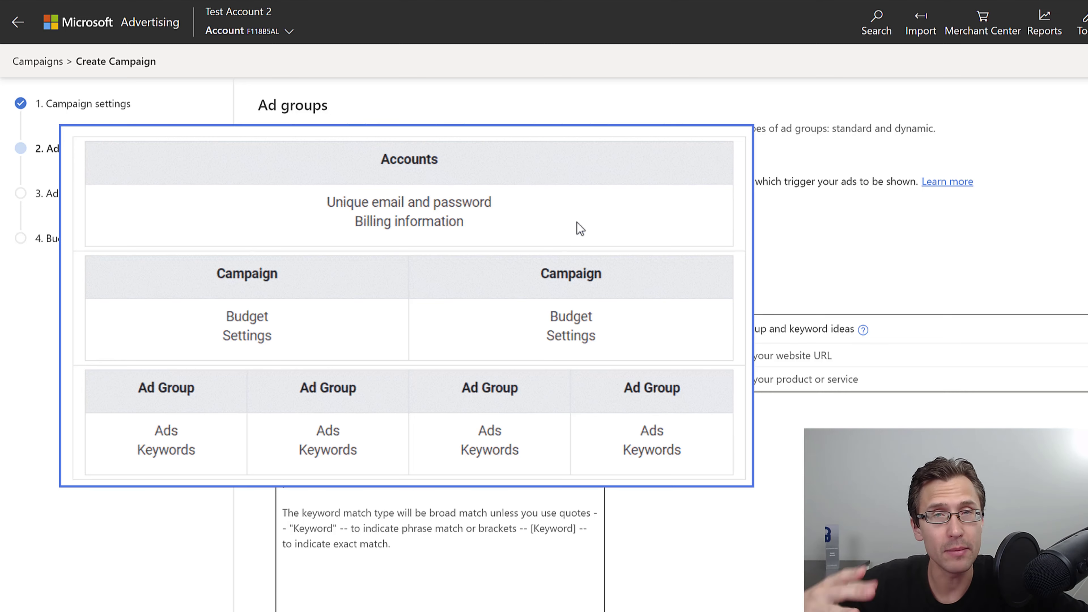
pyautogui.click(327, 92)
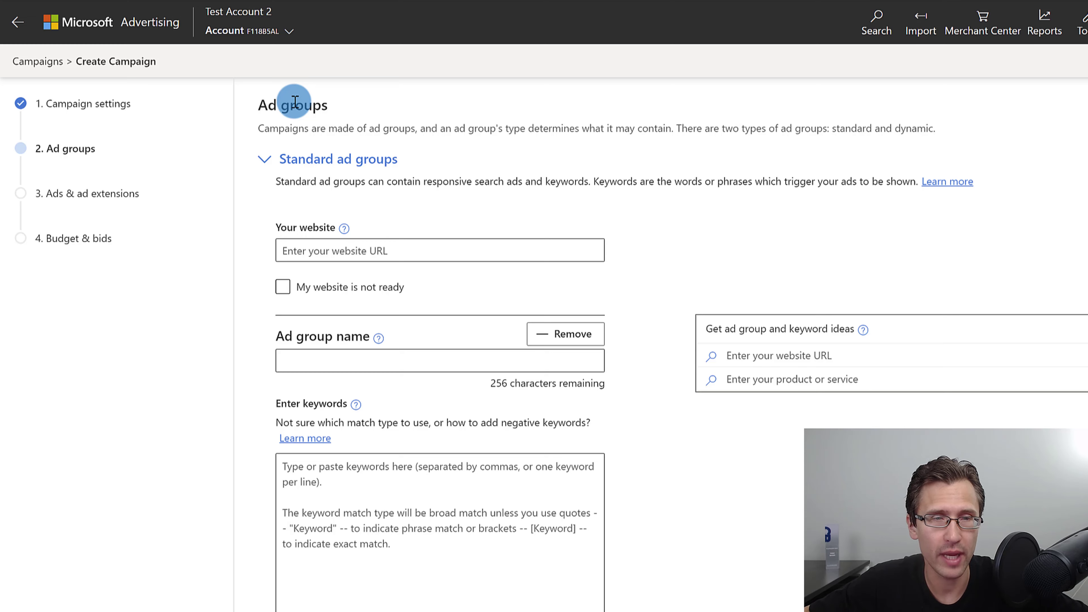
pyautogui.scroll(-5, 429, 301)
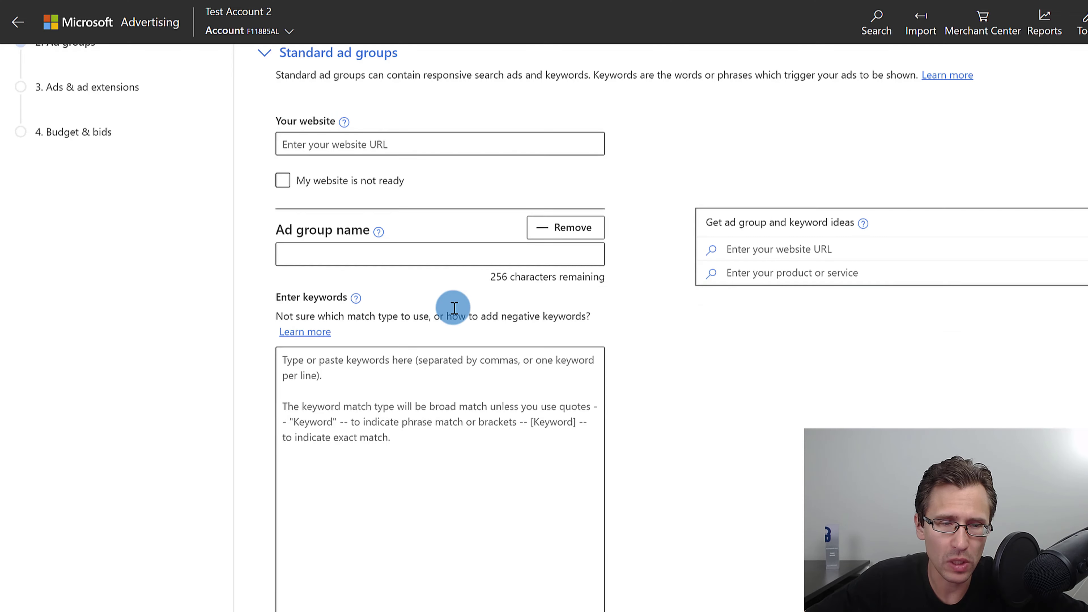
pyautogui.scroll(5, 266, 377)
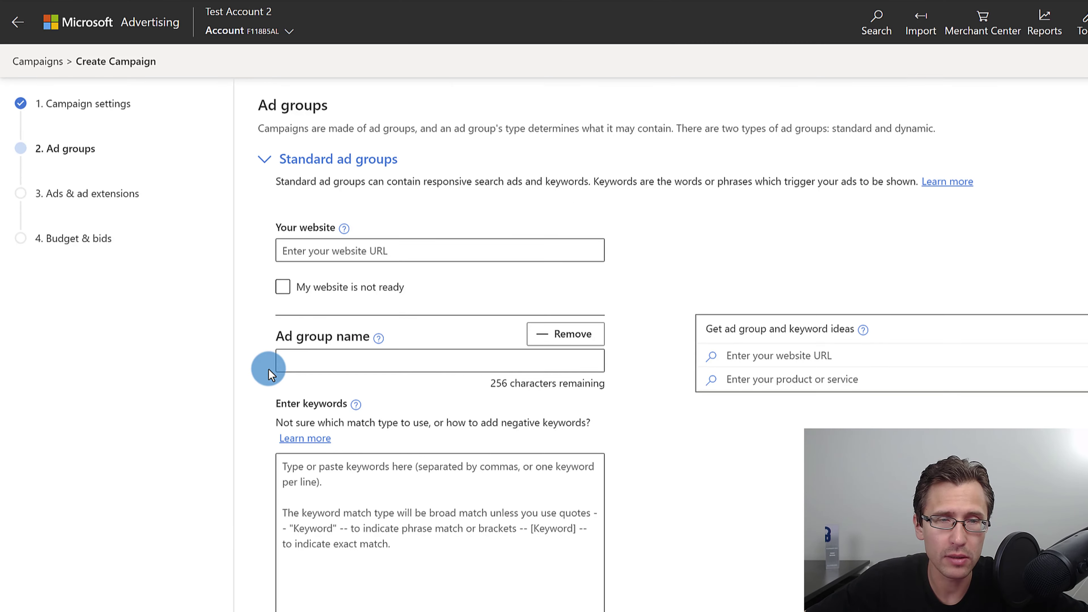
pyautogui.click(332, 246)
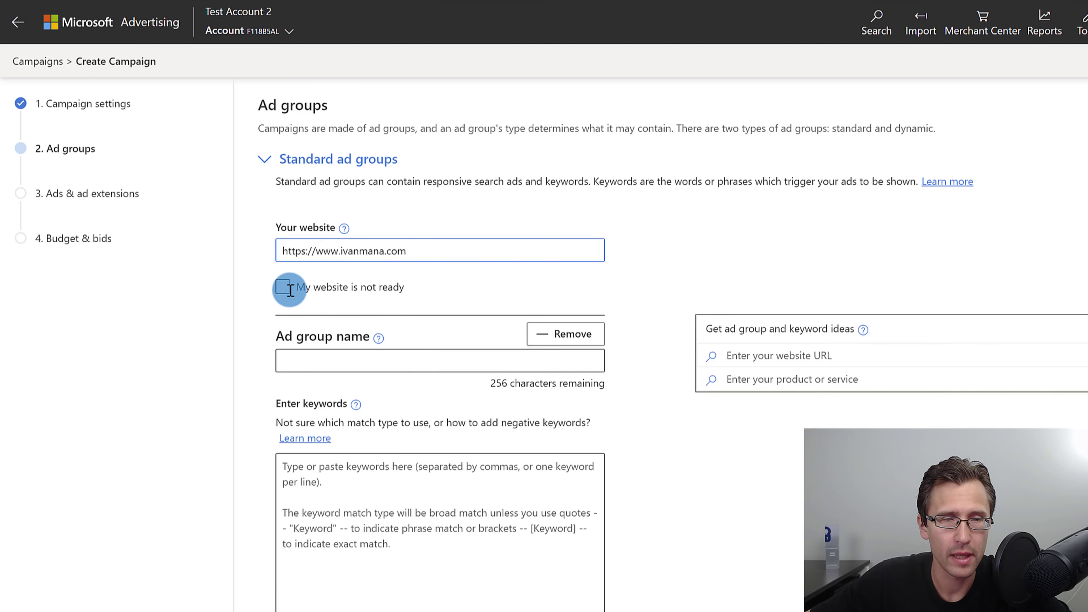
pyautogui.click(343, 361)
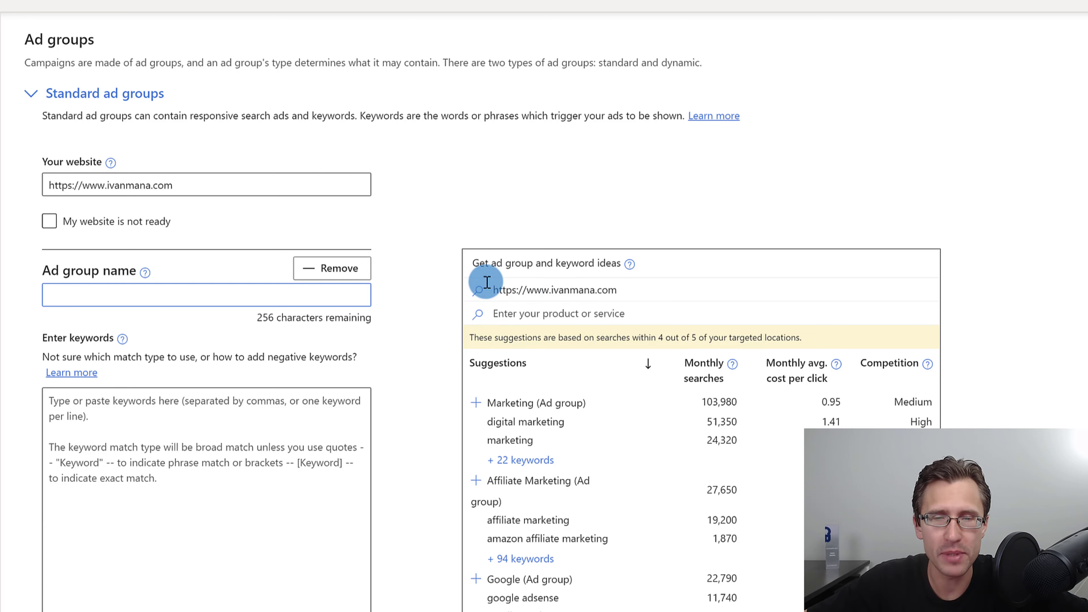
pyautogui.moveTo(490, 422); pyautogui.dragTo(559, 423)
pyautogui.click(550, 424)
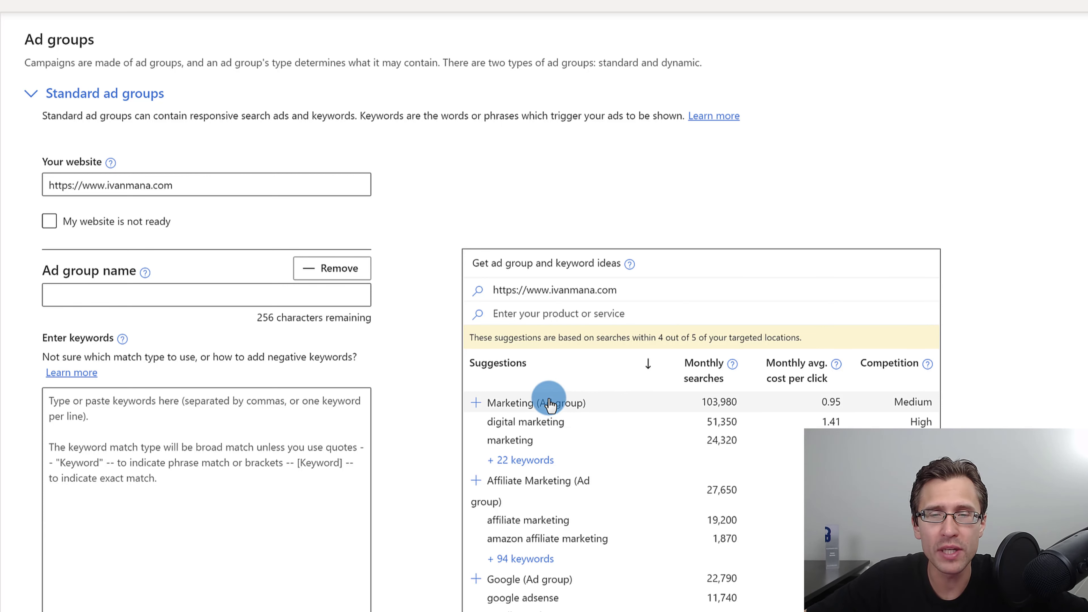
pyautogui.scroll(-1, 557, 405)
pyautogui.scroll(1, 180, 199)
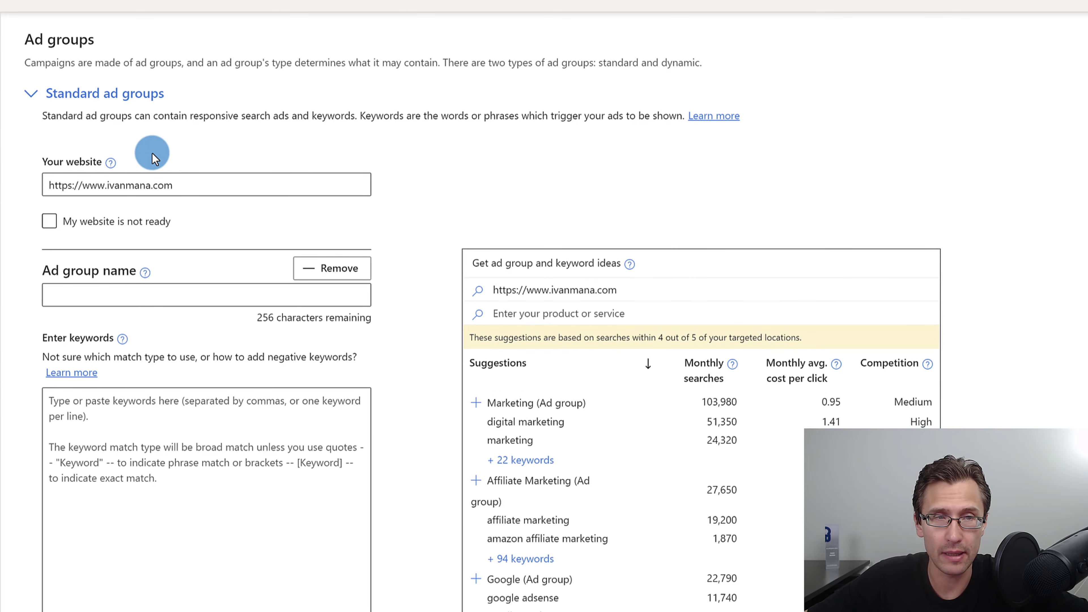
pyautogui.moveTo(196, 185); pyautogui.dragTo(109, 185)
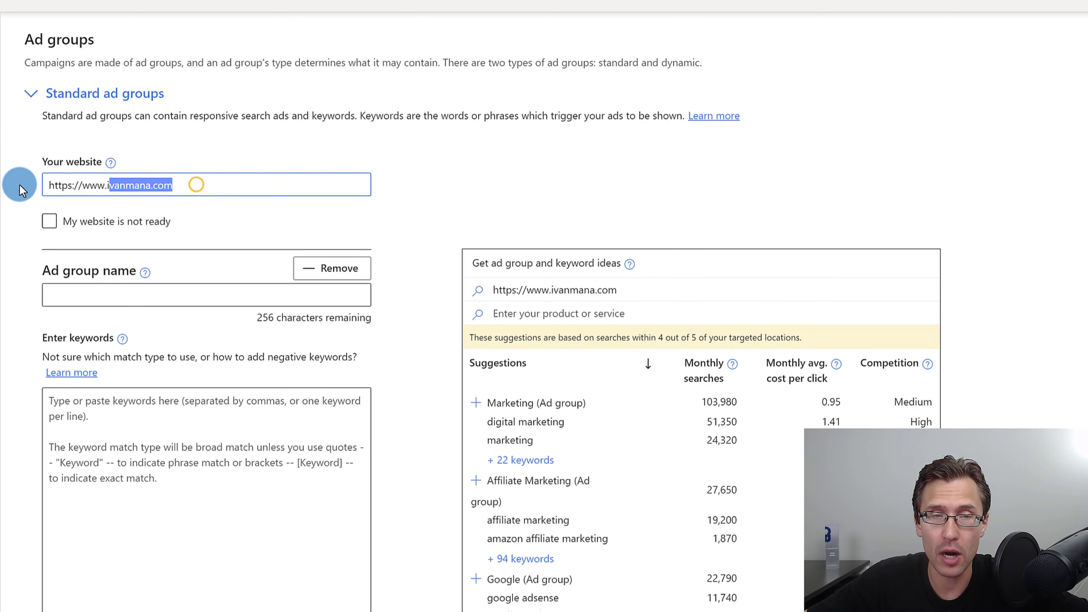
pyautogui.click(175, 181)
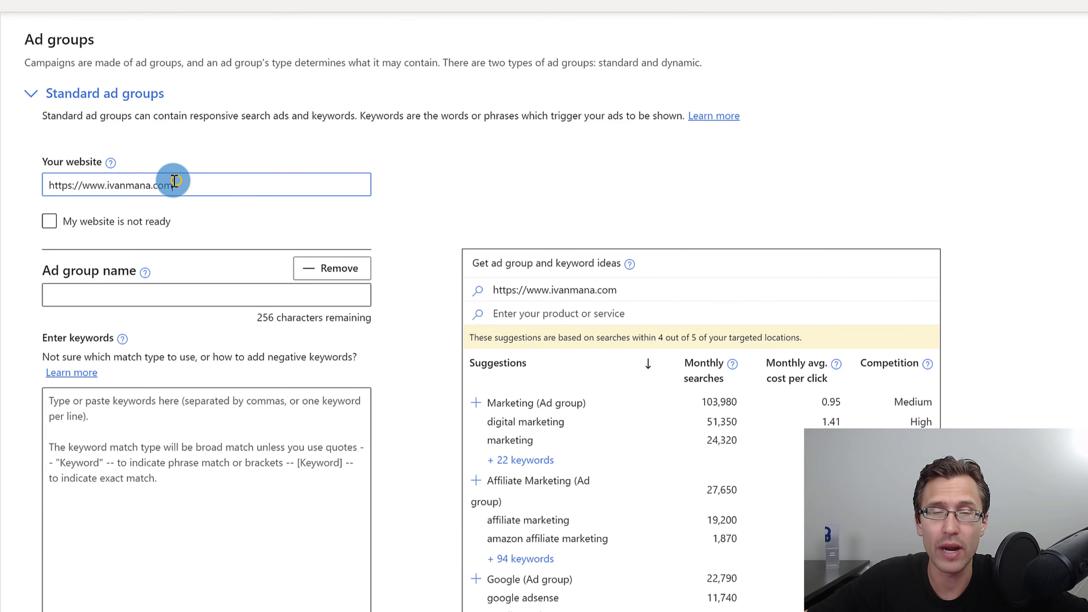
# Try dog and piano as ad group keywords, clearing them and the product or service term in the keyword ideas again.
pyautogui.click(225, 411)
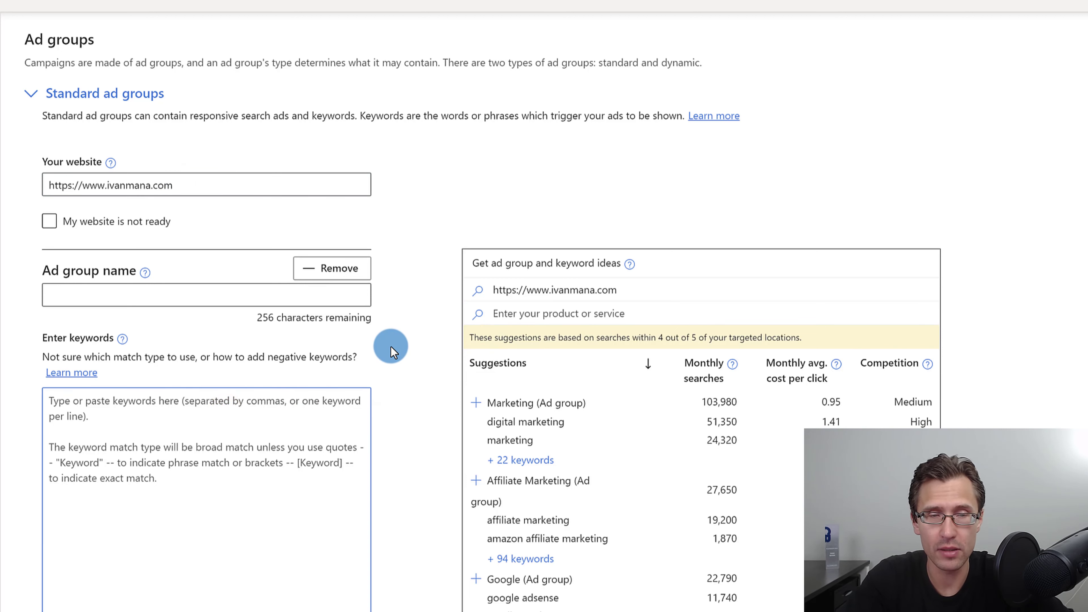
pyautogui.write('dog')
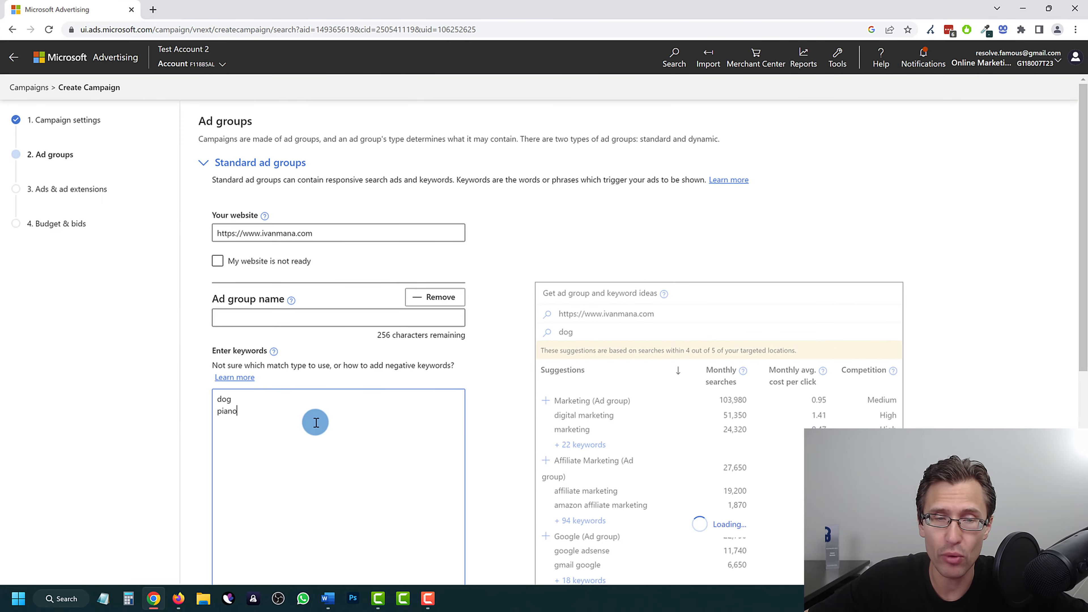
pyautogui.moveTo(254, 418); pyautogui.dragTo(164, 358)
pyautogui.press('BackSpace')
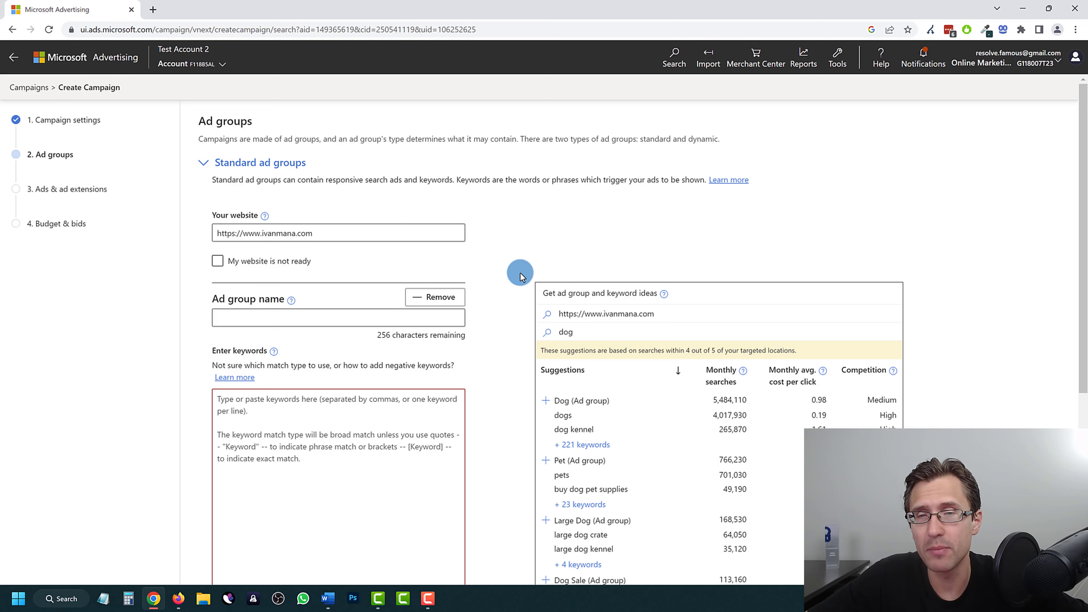
pyautogui.doubleClick(570, 333)
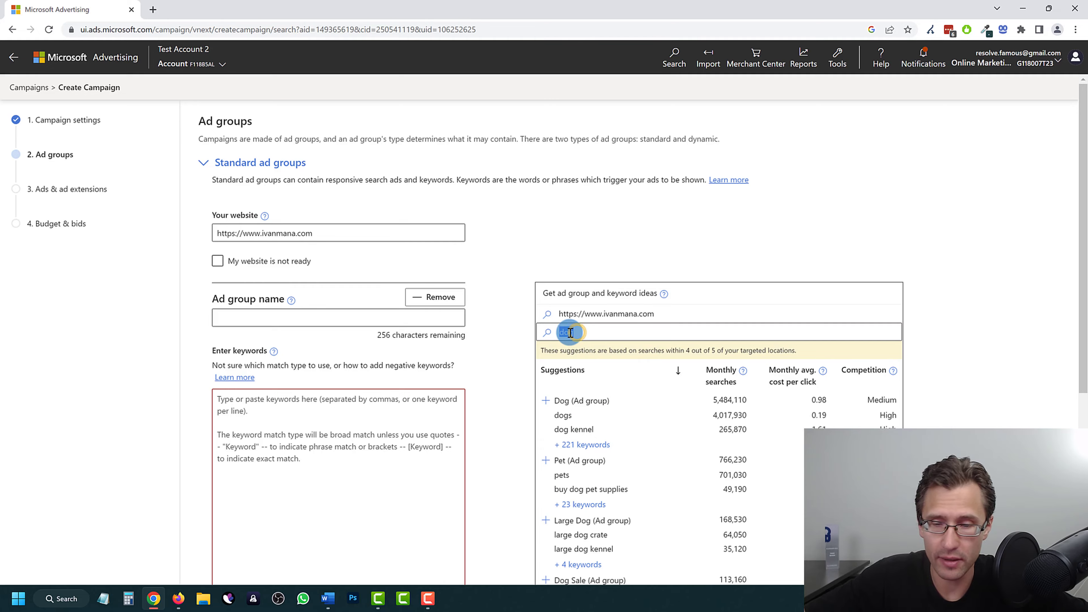
pyautogui.press('BackSpace')
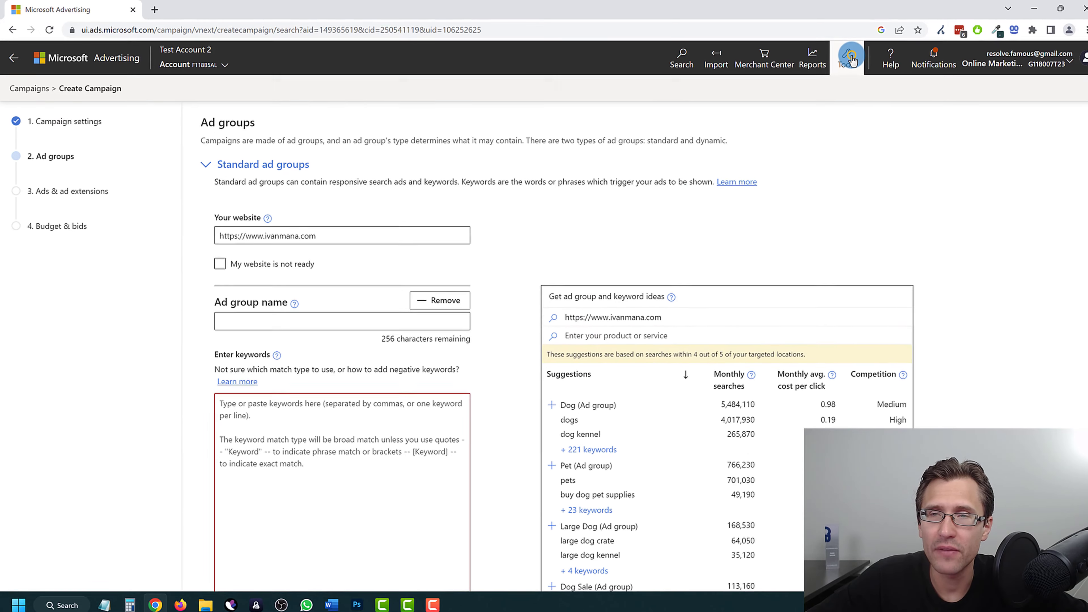
# Open the Keyword planner in a separate browser tab, keeping the campaign draft open.
pyautogui.click(851, 60)
pyautogui.rightClick(392, 118)
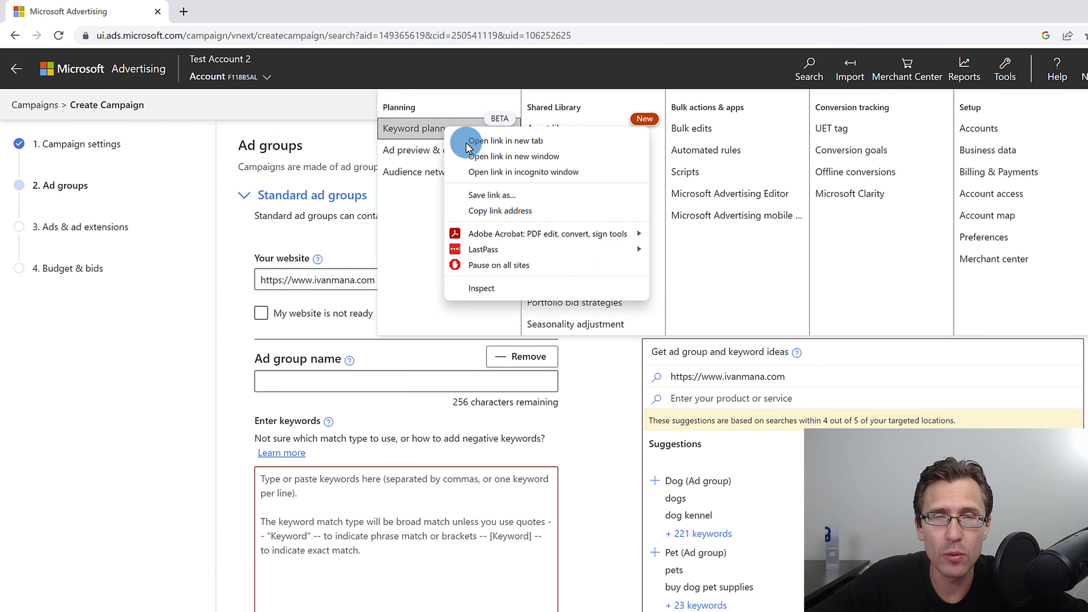
pyautogui.click(465, 142)
pyautogui.click(158, 403)
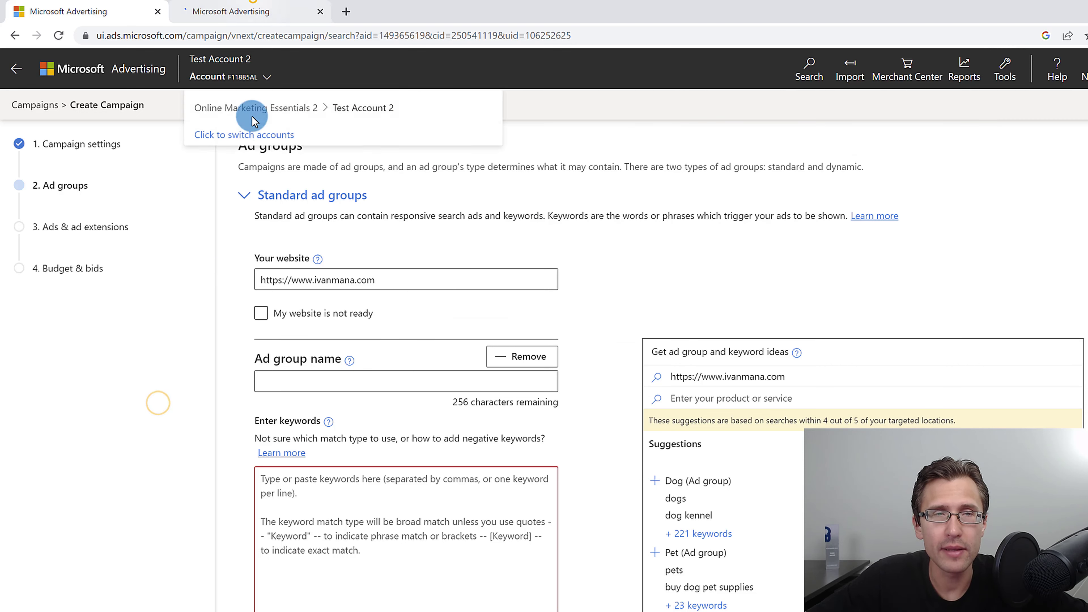
pyautogui.click(253, 4)
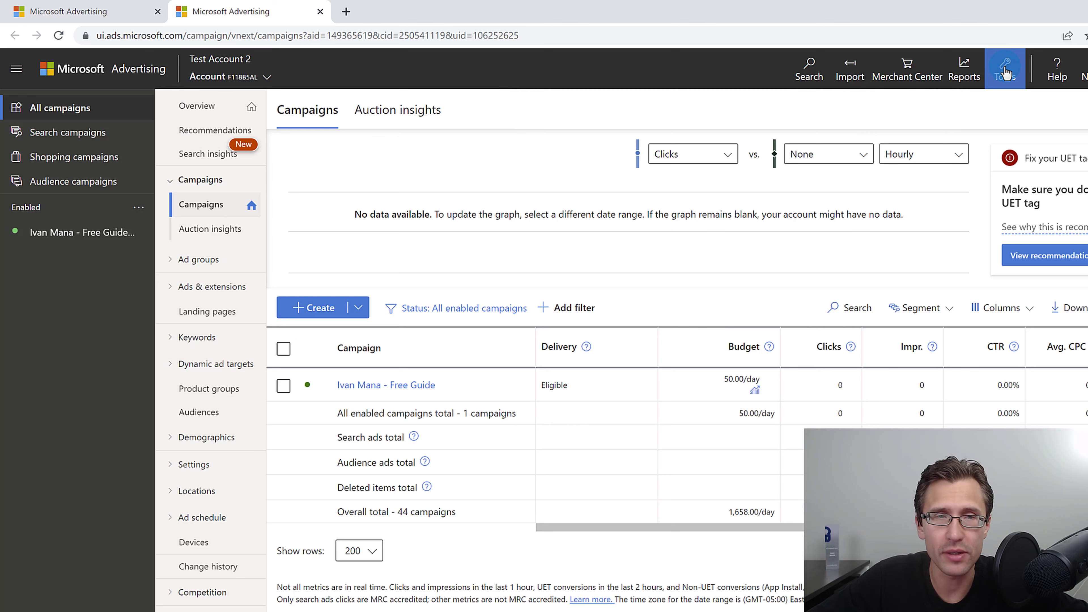
pyautogui.click(1006, 73)
pyautogui.click(409, 129)
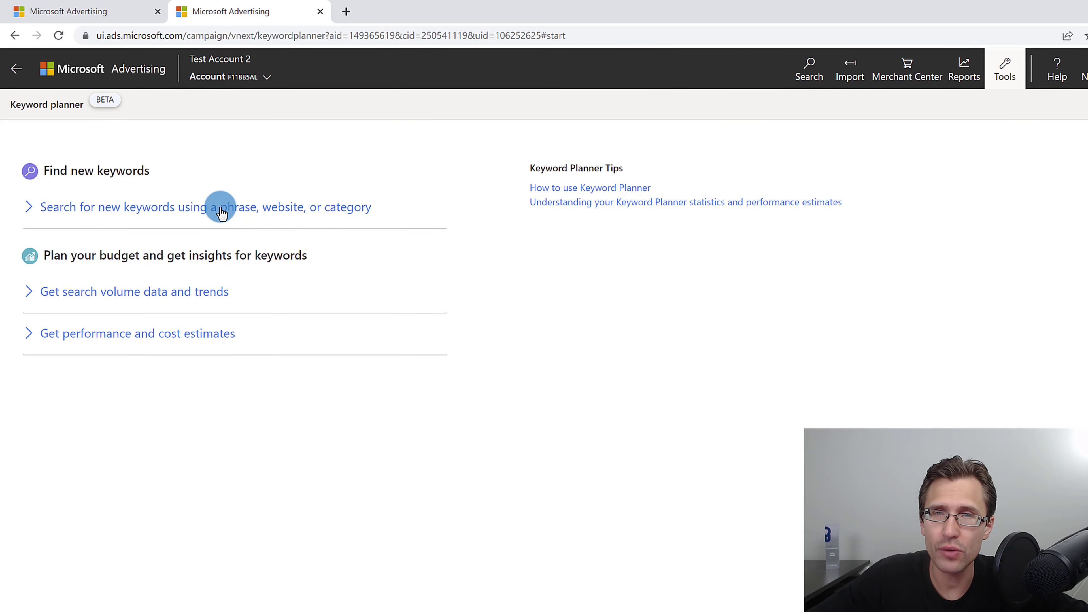
# Search for new keywords in the Keyword planner using the product or service phrase "affiliate marketing guide".
pyautogui.click(221, 209)
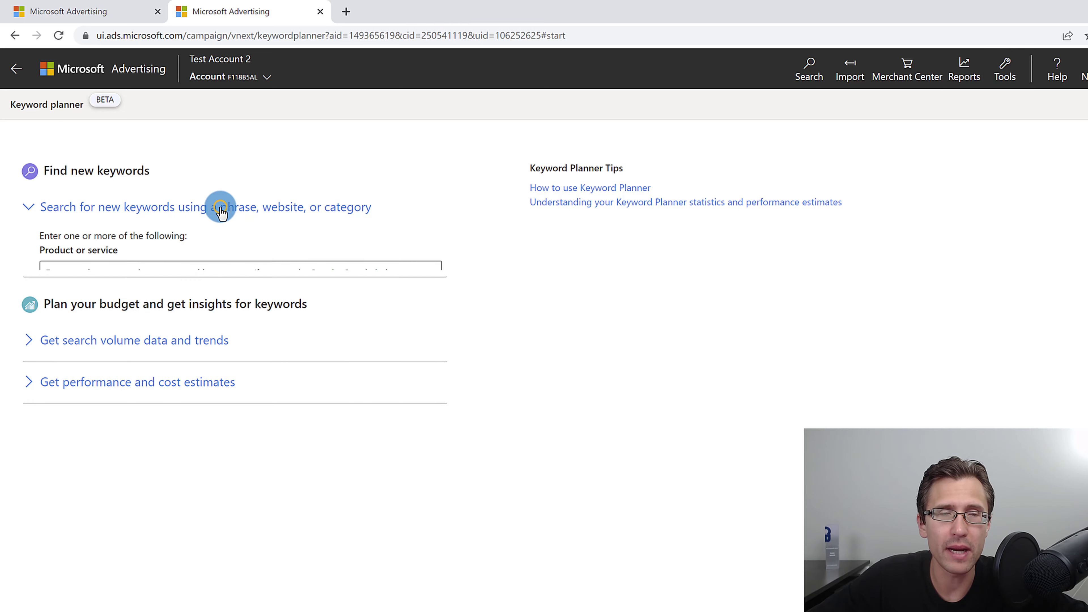
pyautogui.click(168, 279)
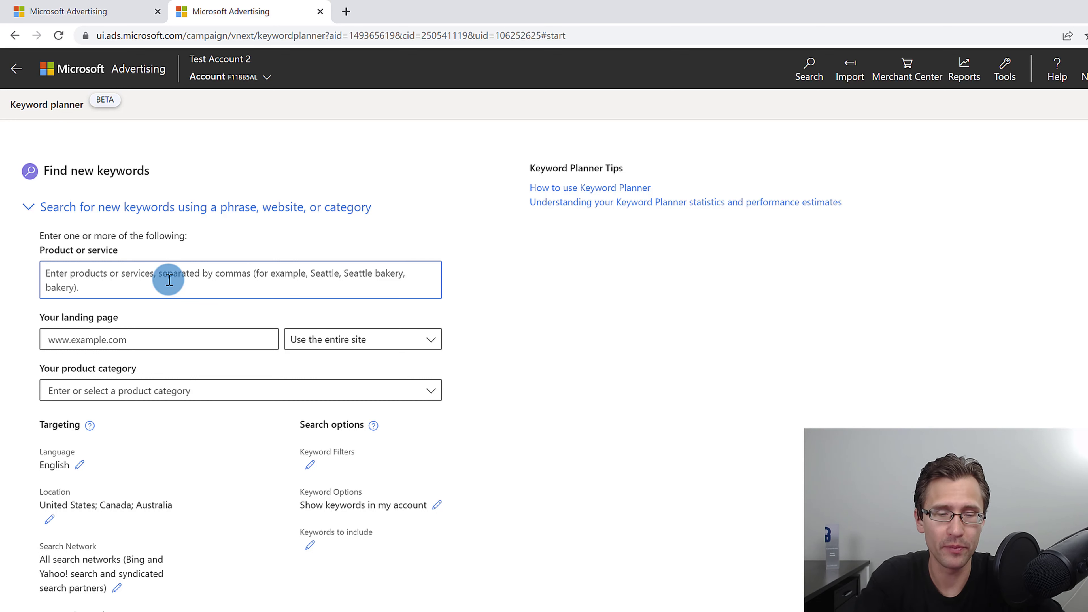
pyautogui.write('affiliate marketing guide')
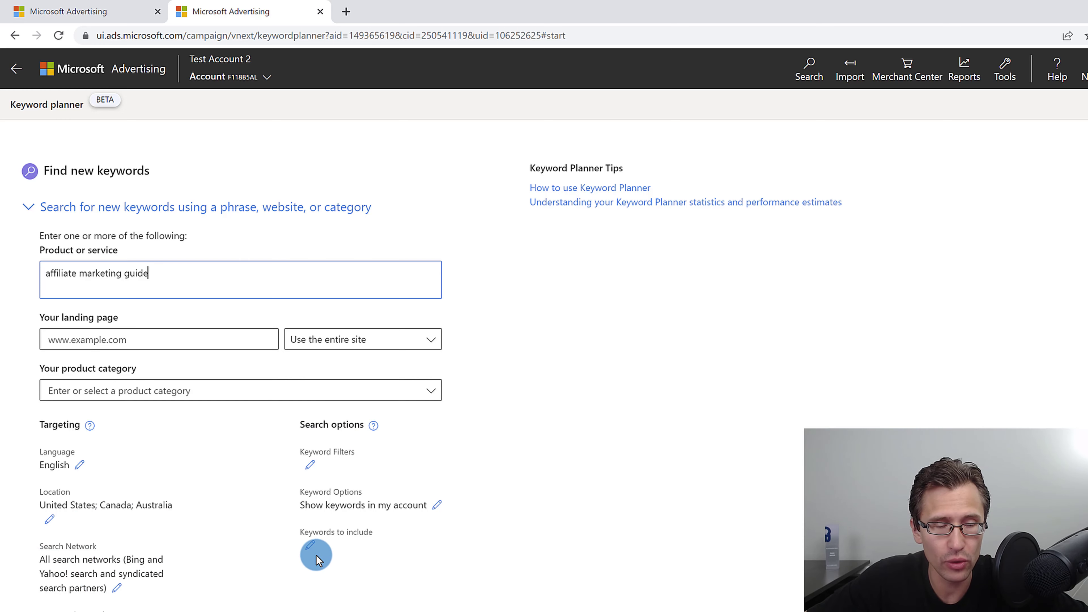
pyautogui.scroll(-3, 316, 554)
pyautogui.scroll(2, 146, 540)
pyautogui.scroll(-2, 128, 581)
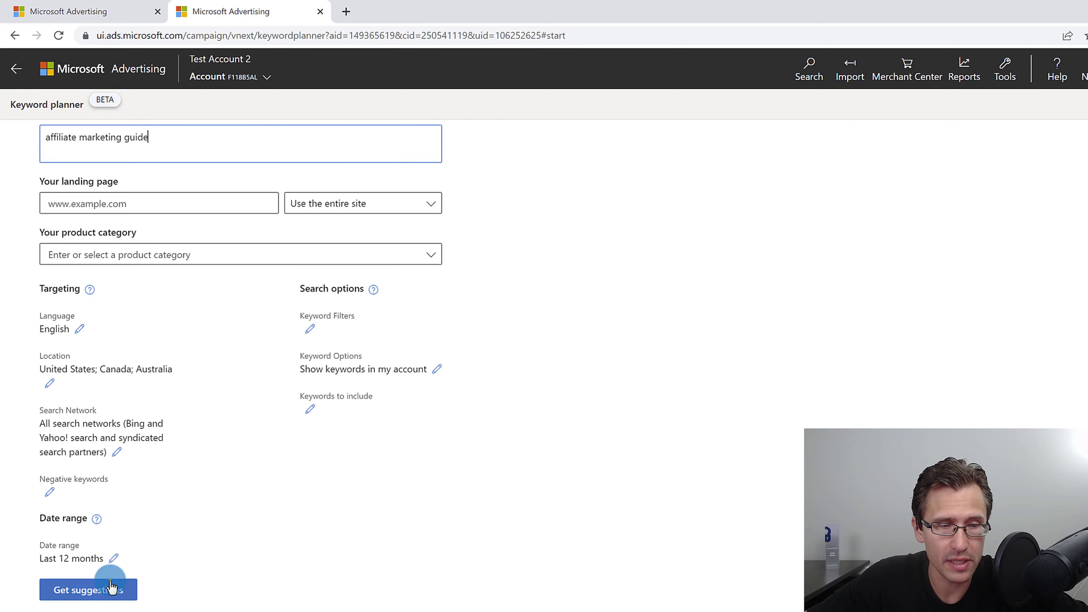
pyautogui.click(112, 588)
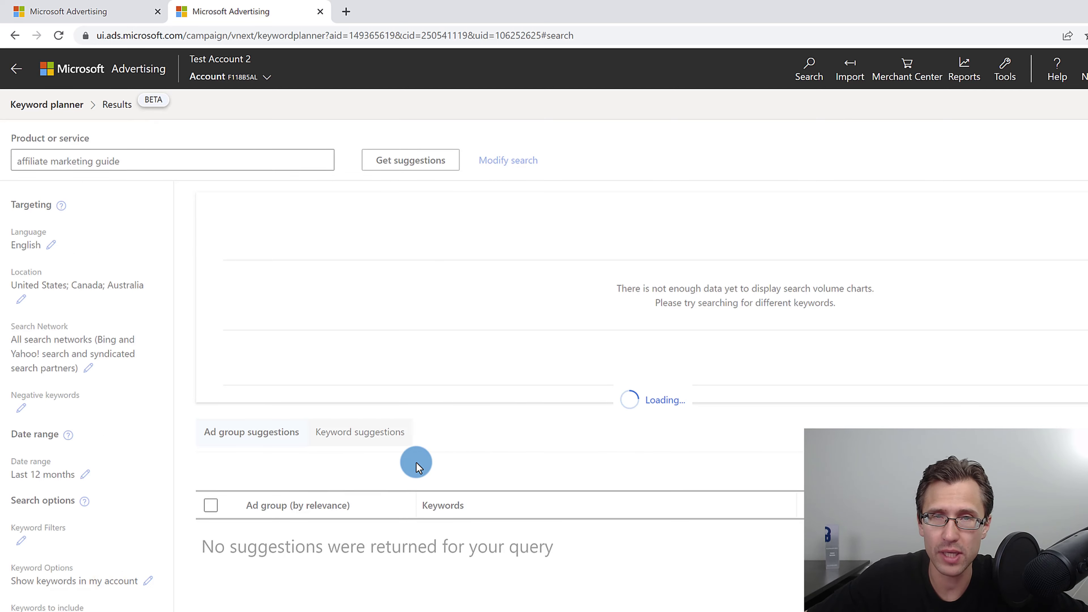
# Examine the ad group suggestions and the individual keyword suggestions, including their average monthly searches and competition.
pyautogui.scroll(-2, 455, 457)
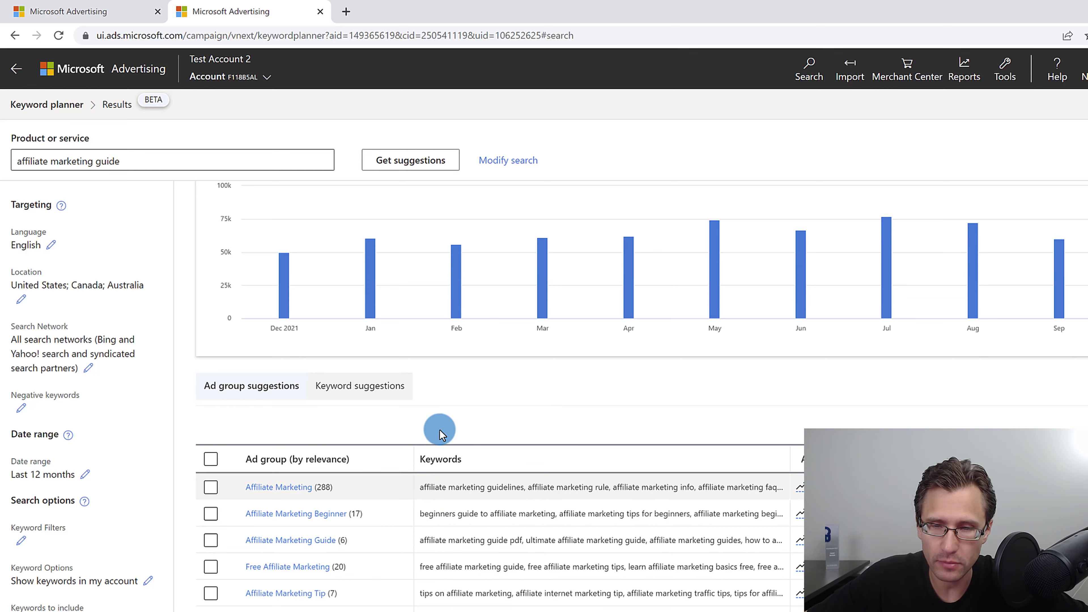
pyautogui.scroll(-1, 444, 425)
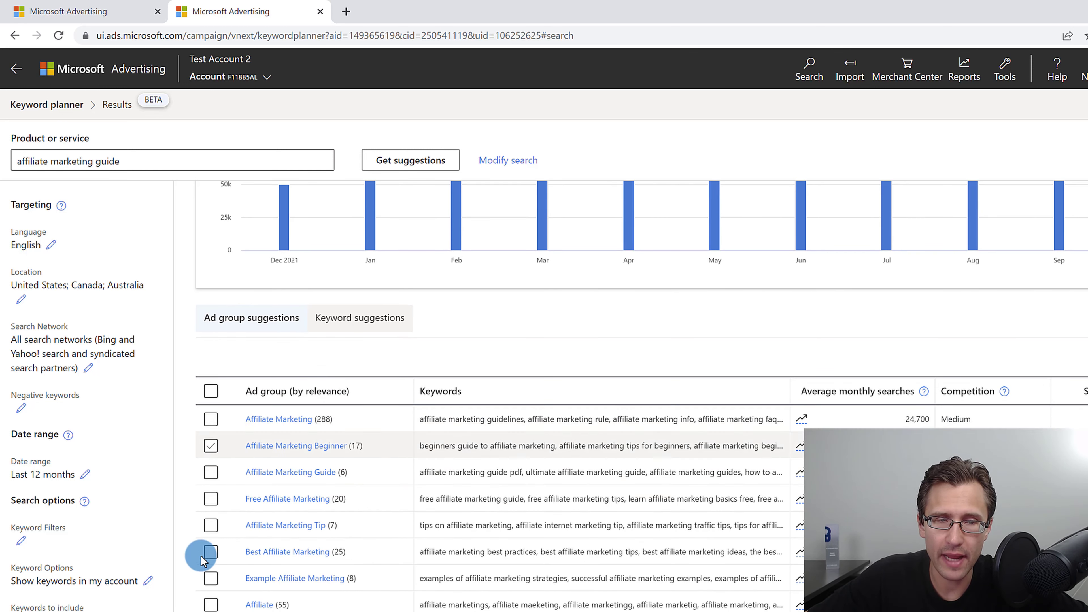
pyautogui.scroll(1, 338, 451)
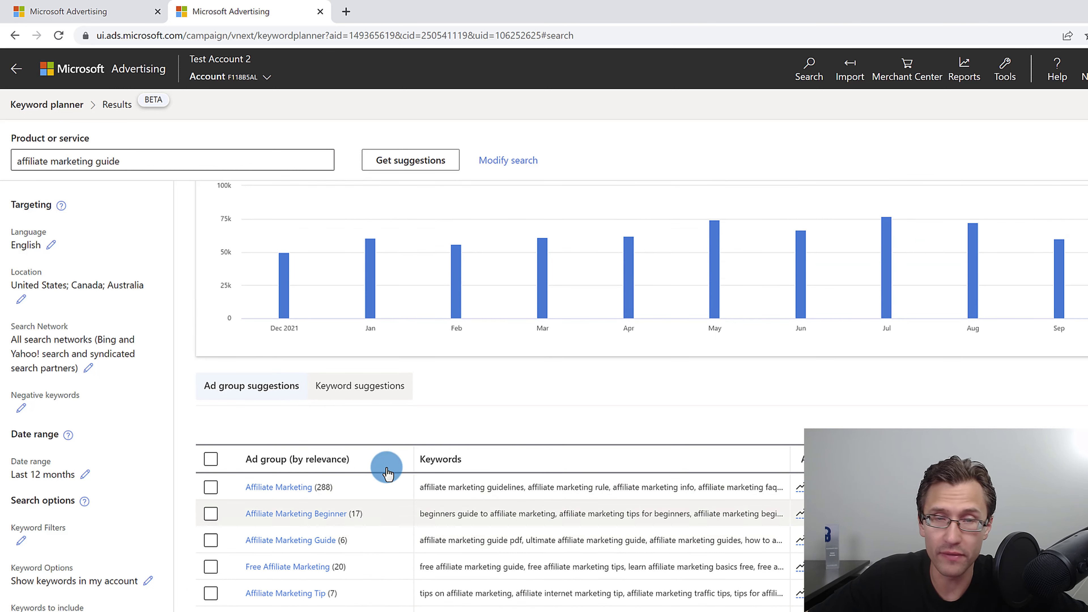
pyautogui.click(361, 385)
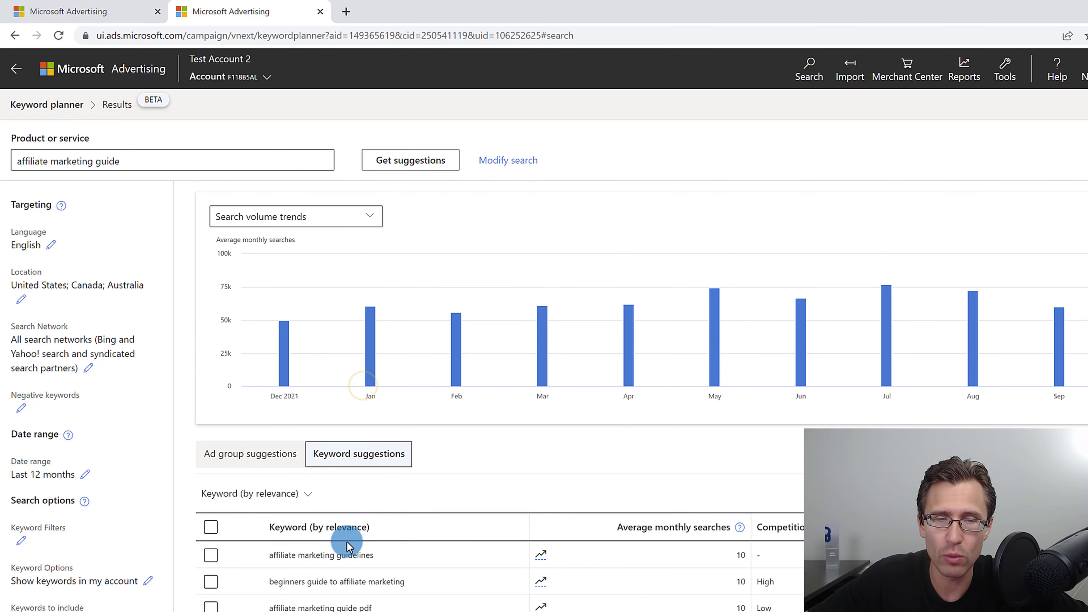
pyautogui.scroll(-1, 355, 534)
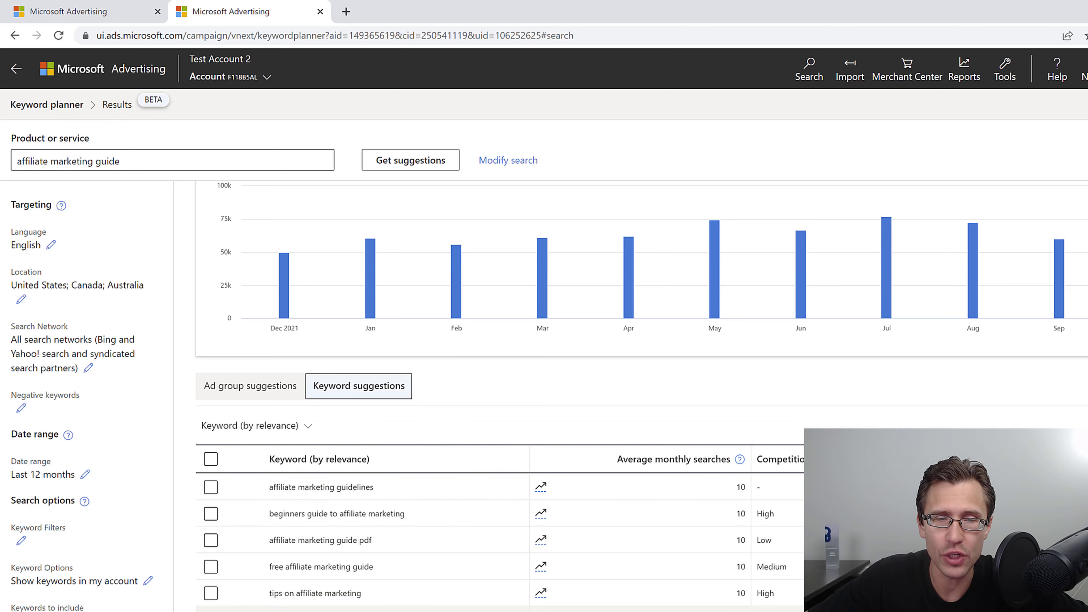
pyautogui.scroll(1, 386, 519)
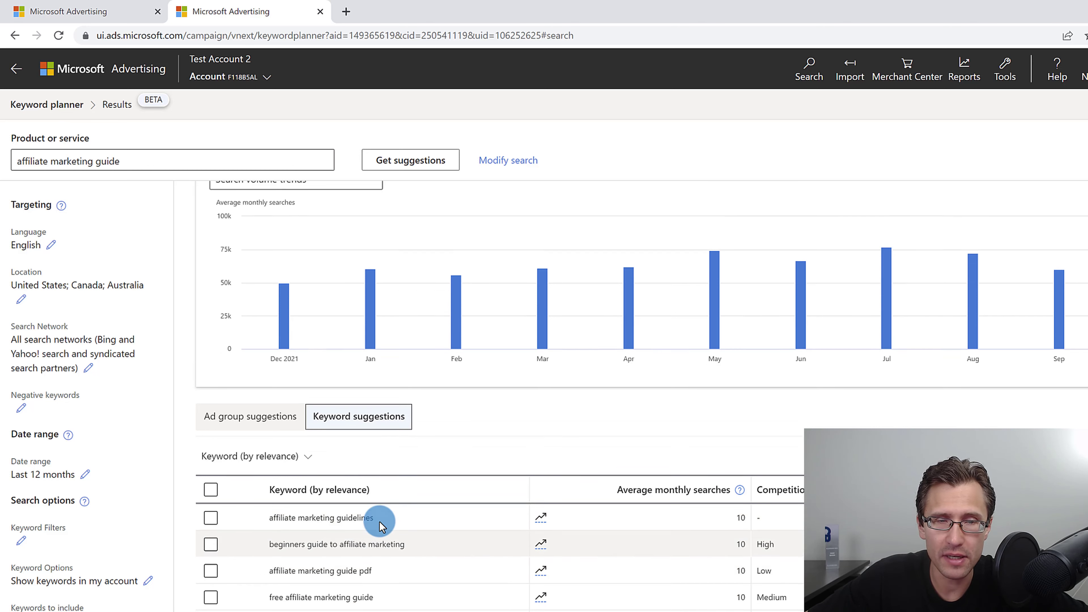
pyautogui.scroll(-1, 304, 272)
pyautogui.scroll(-1, 342, 505)
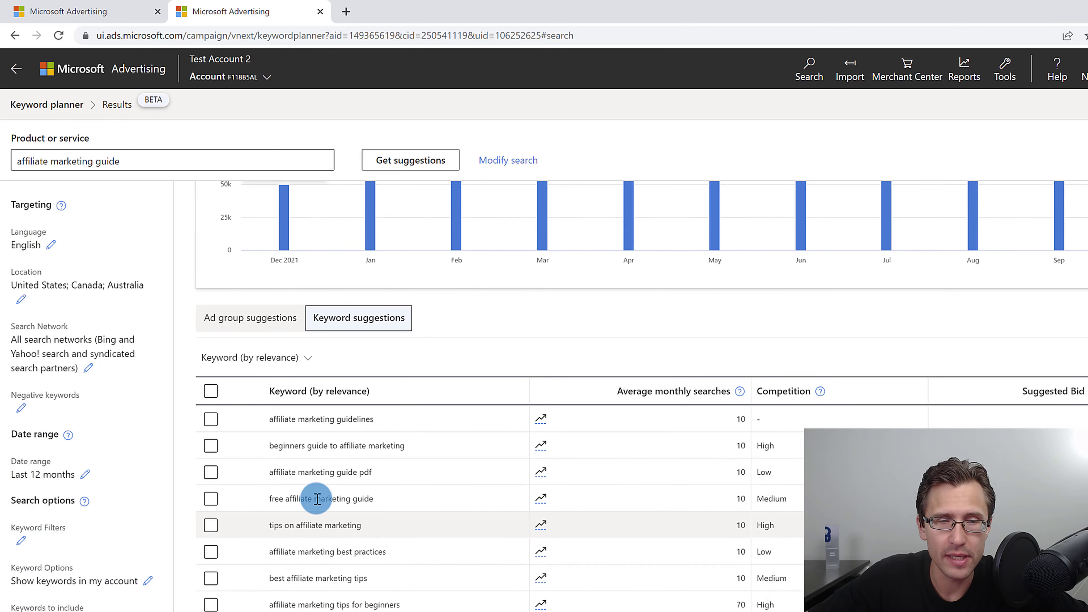
# Select the keyword suggestion "affiliate marketing guidelines" and clear its selection again.
pyautogui.moveTo(380, 416); pyautogui.dragTo(259, 420)
pyautogui.click(310, 419)
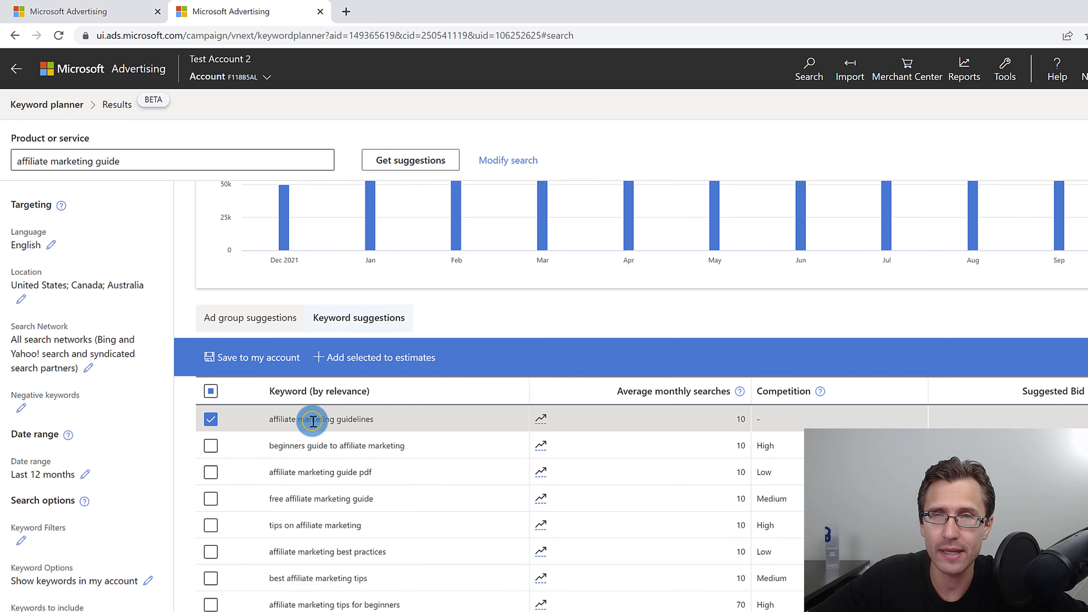
pyautogui.click(214, 420)
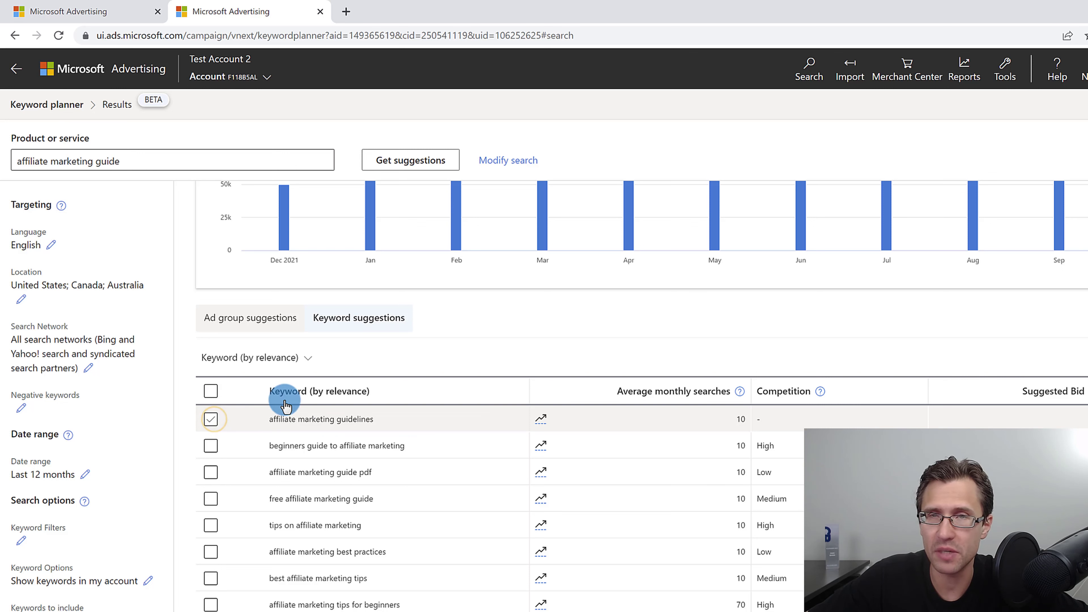
pyautogui.click(578, 344)
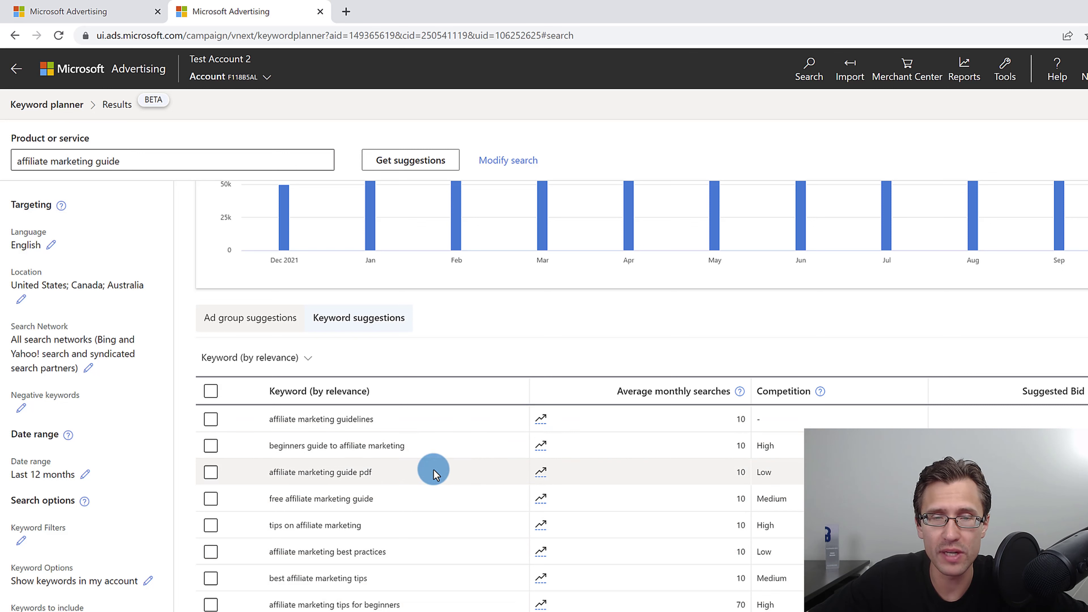
# Copy the keyword suggestion "affiliate marketing guide pdf" into a new Notepad document and return to the Keyword planner.
pyautogui.moveTo(405, 445); pyautogui.dragTo(262, 445)
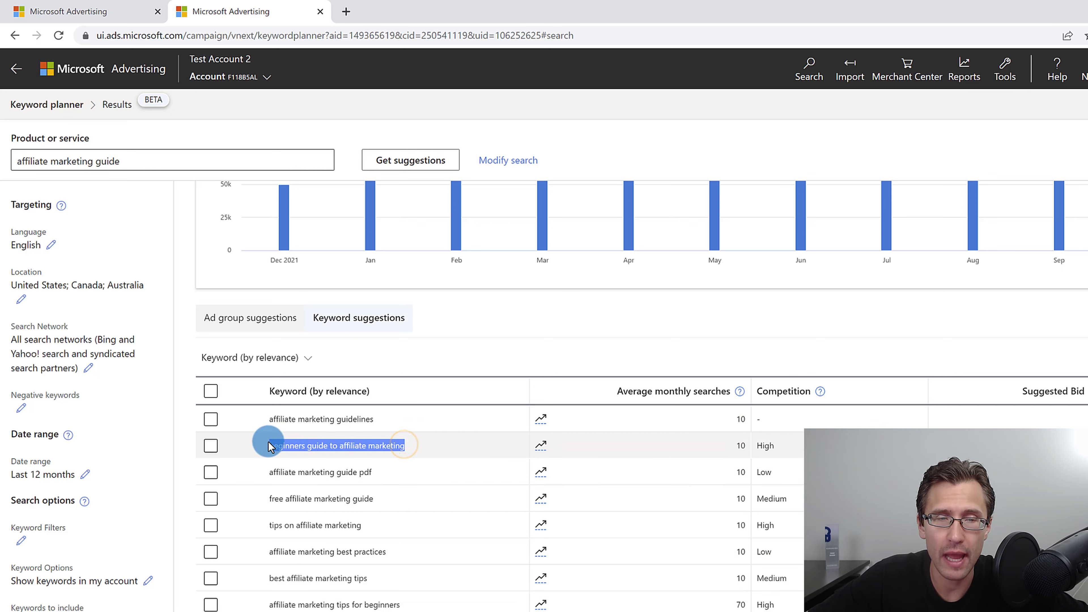
pyautogui.moveTo(390, 472); pyautogui.dragTo(273, 474)
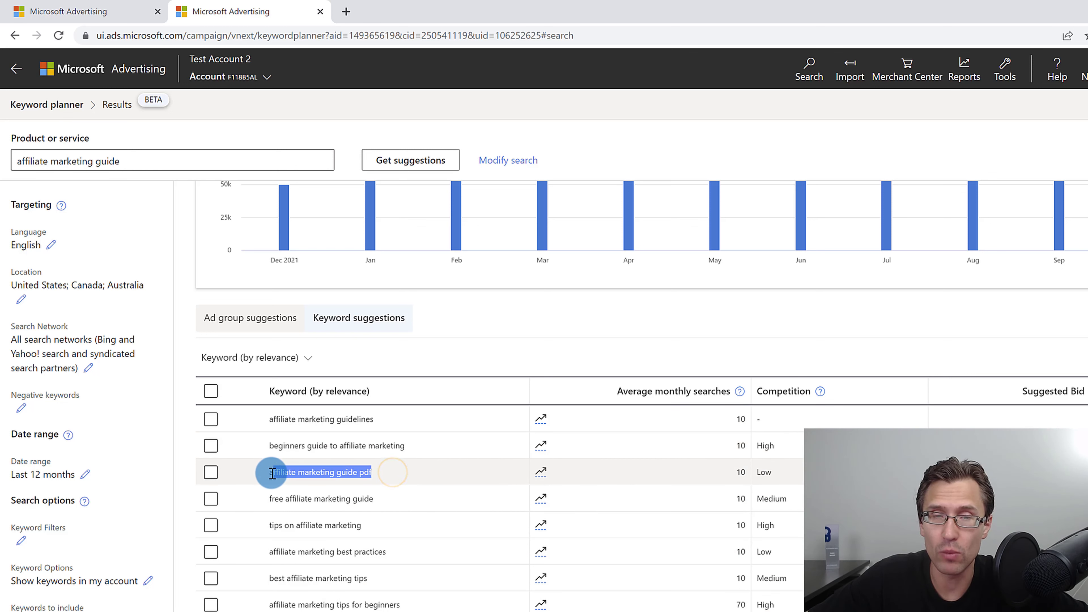
pyautogui.doubleClick(341, 451)
pyautogui.click(330, 468)
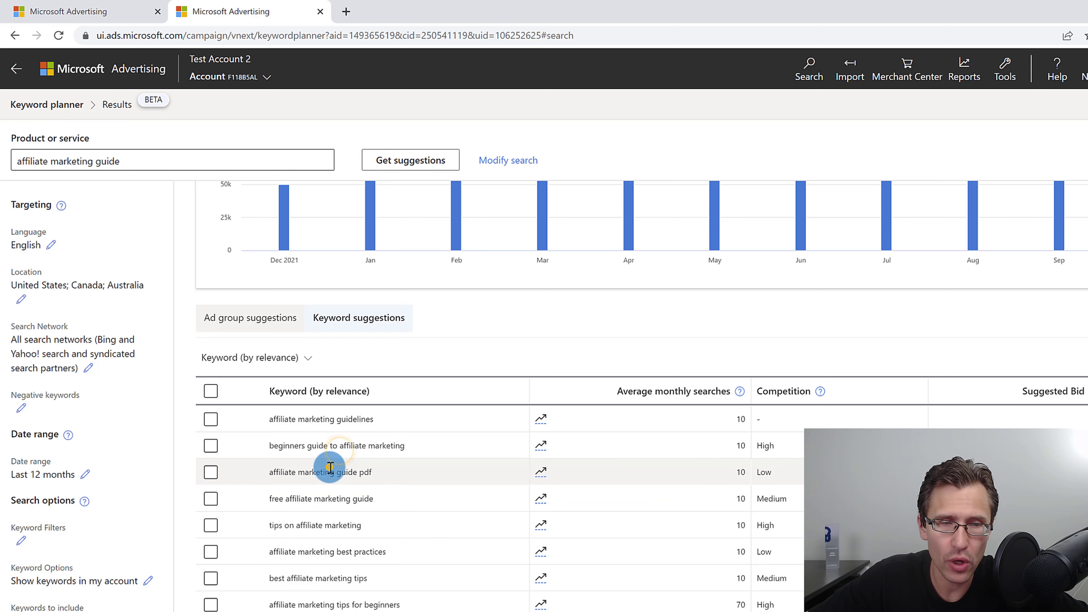
pyautogui.moveTo(270, 472); pyautogui.dragTo(366, 471)
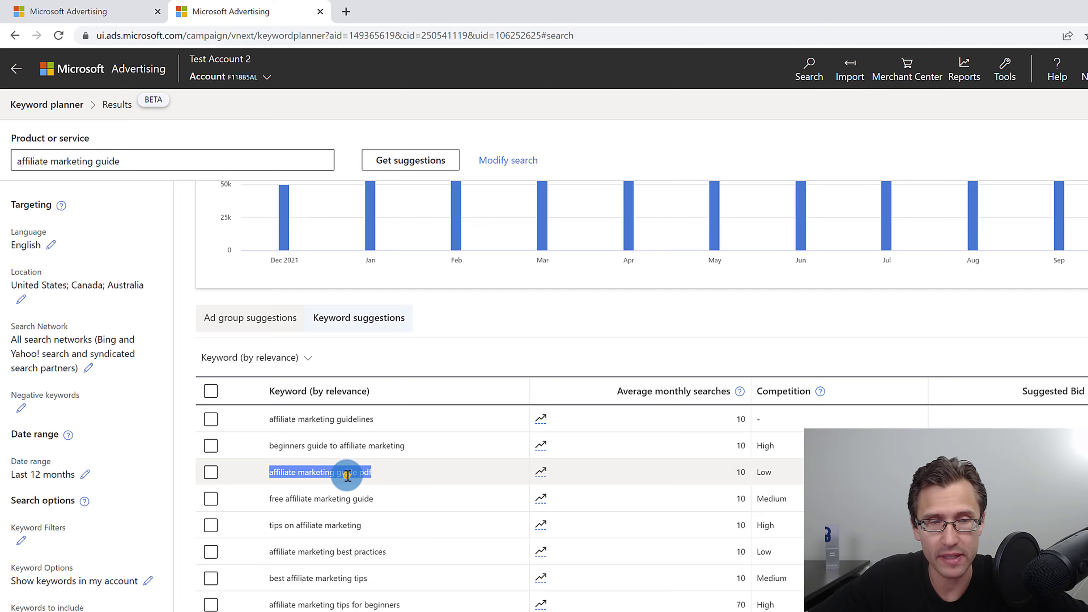
pyautogui.click(356, 476)
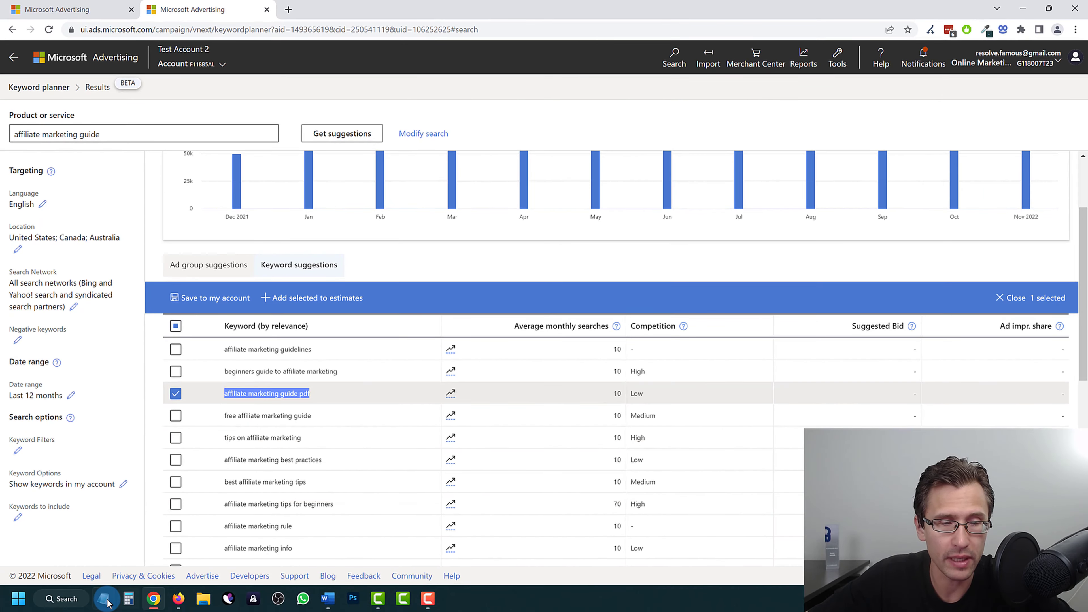
pyautogui.click(105, 601)
pyautogui.write('affiliate marketing guide pdf')
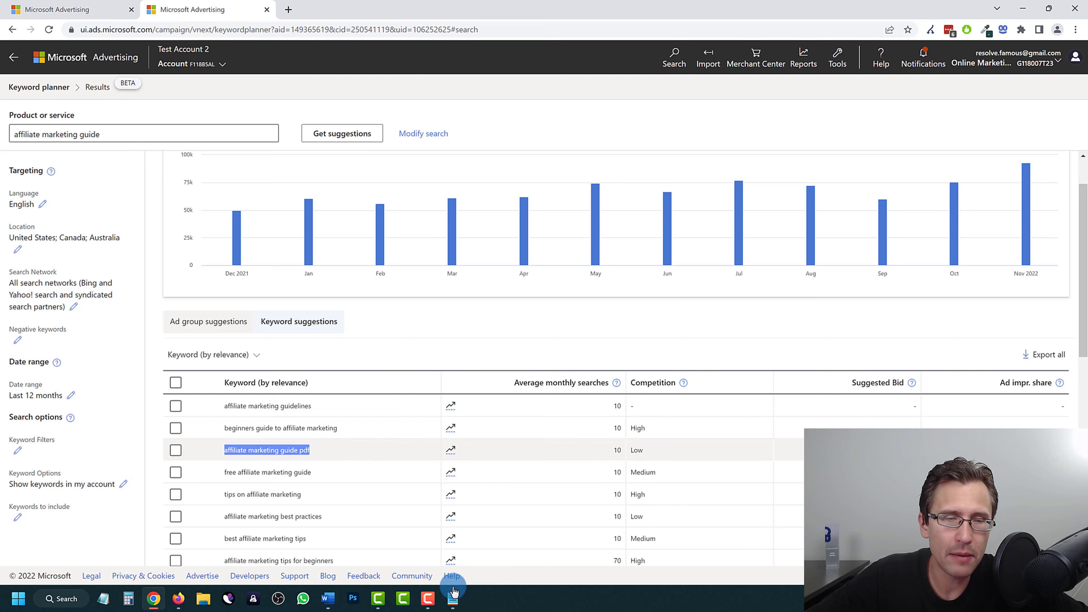
pyautogui.click(453, 594)
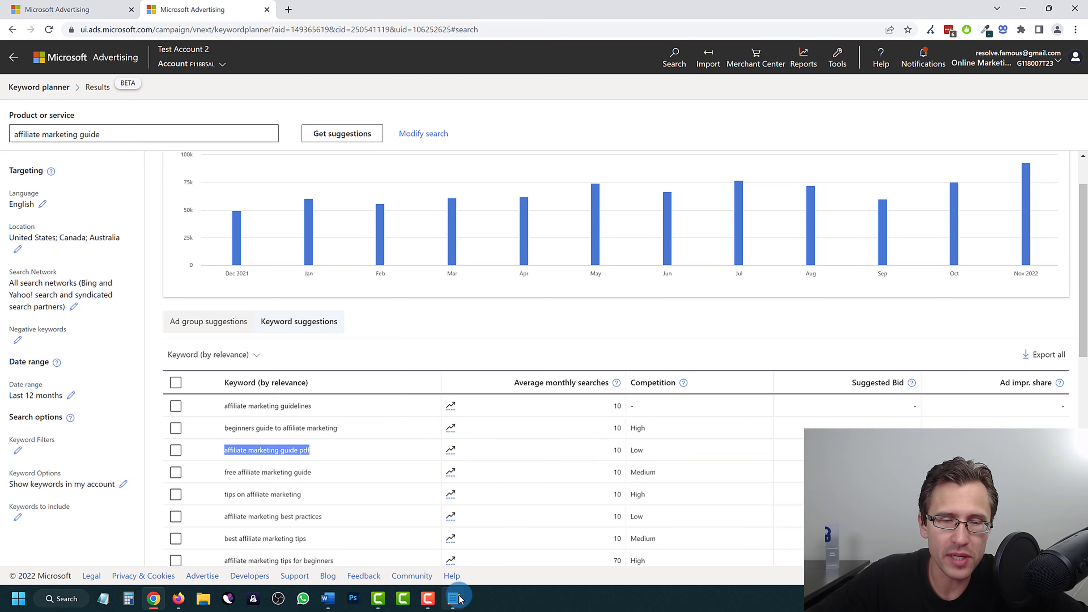
pyautogui.click(603, 350)
# Select all keyword suggestions on the current page and start saving them to the account.
pyautogui.scroll(-4, 283, 428)
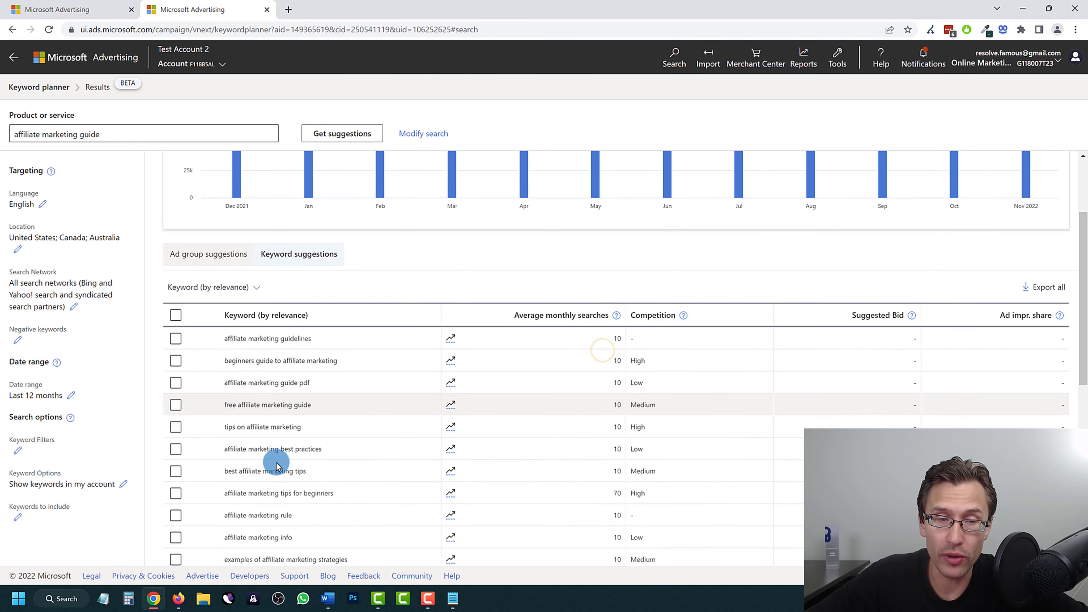
pyautogui.scroll(2, 360, 442)
pyautogui.scroll(1, 360, 444)
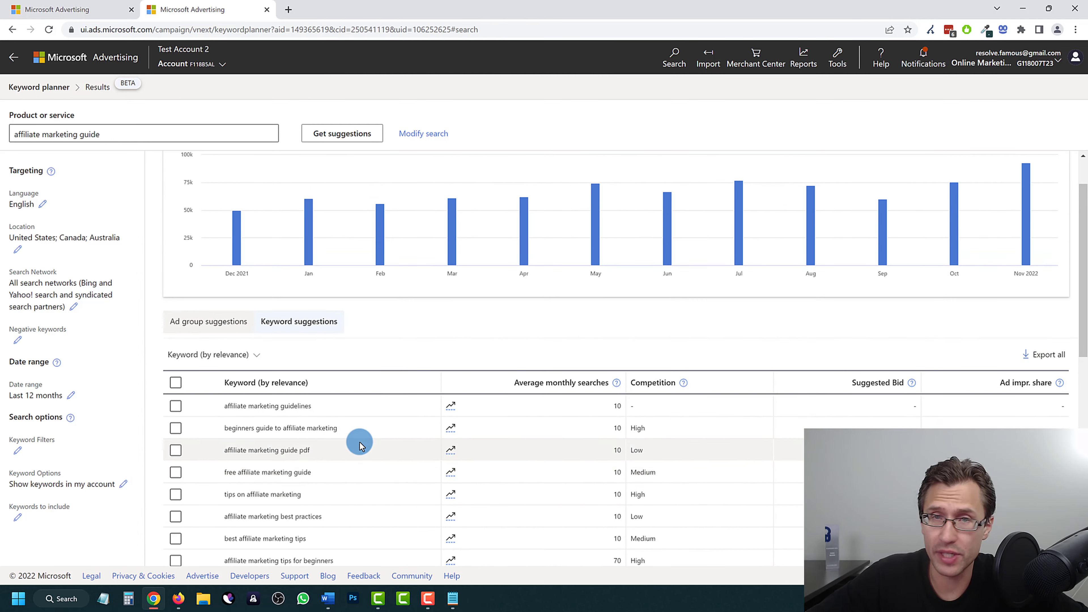
pyautogui.click(175, 384)
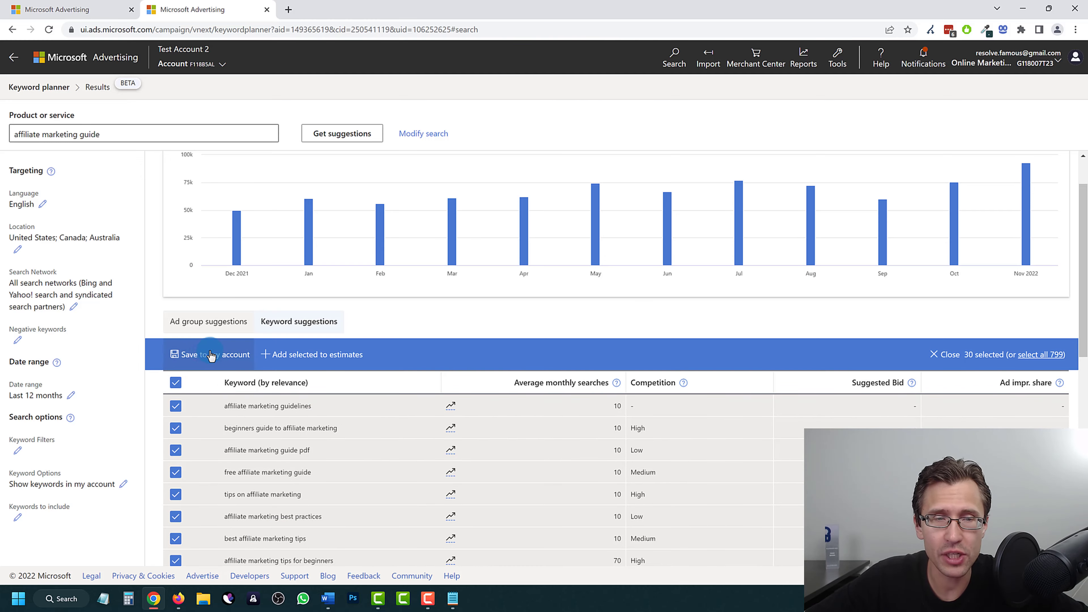
pyautogui.click(206, 362)
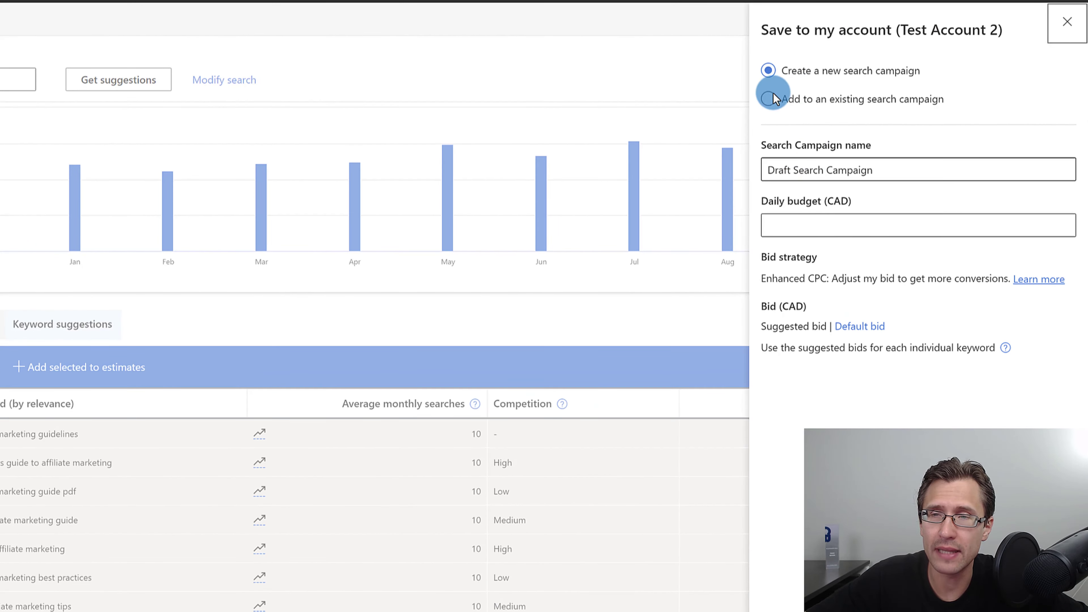
# Examine the options for saving keywords to a new or an existing search campaign, then close them without saving.
pyautogui.moveTo(790, 72); pyautogui.dragTo(946, 72)
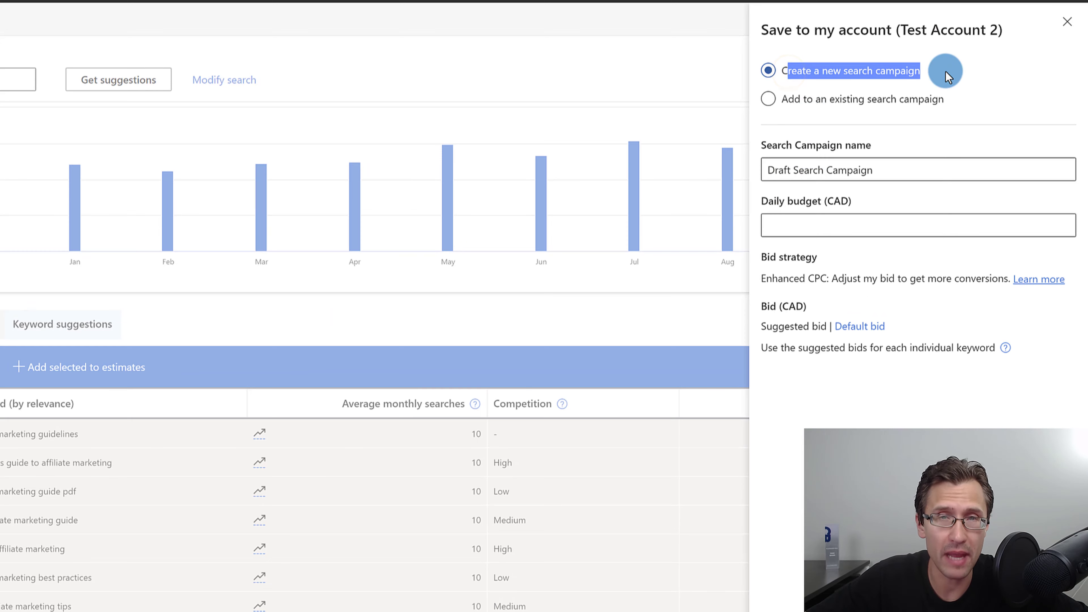
pyautogui.click(779, 98)
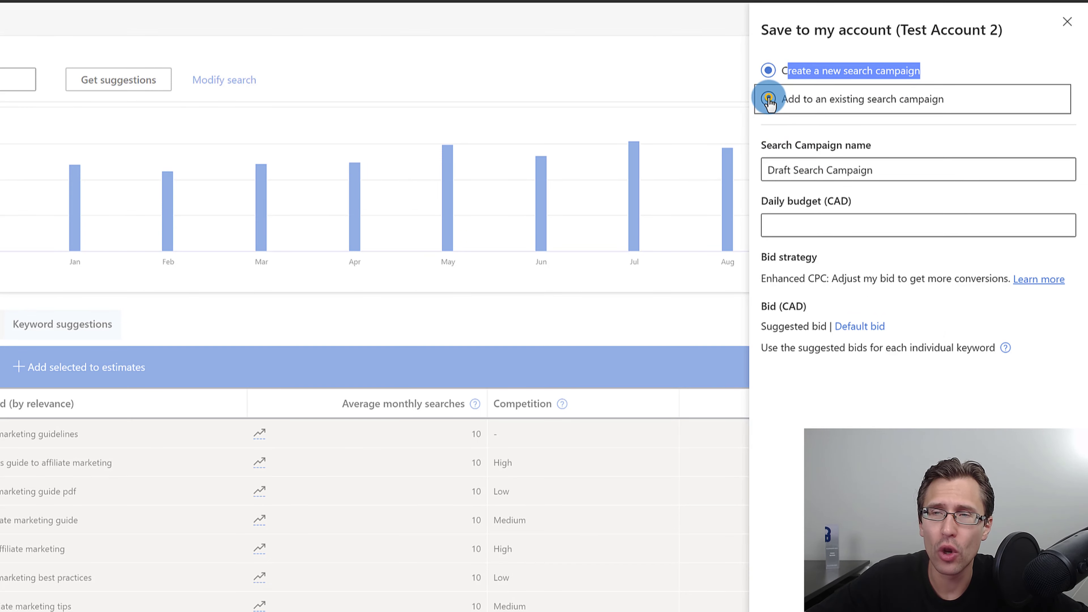
pyautogui.click(833, 172)
pyautogui.scroll(-3, 840, 296)
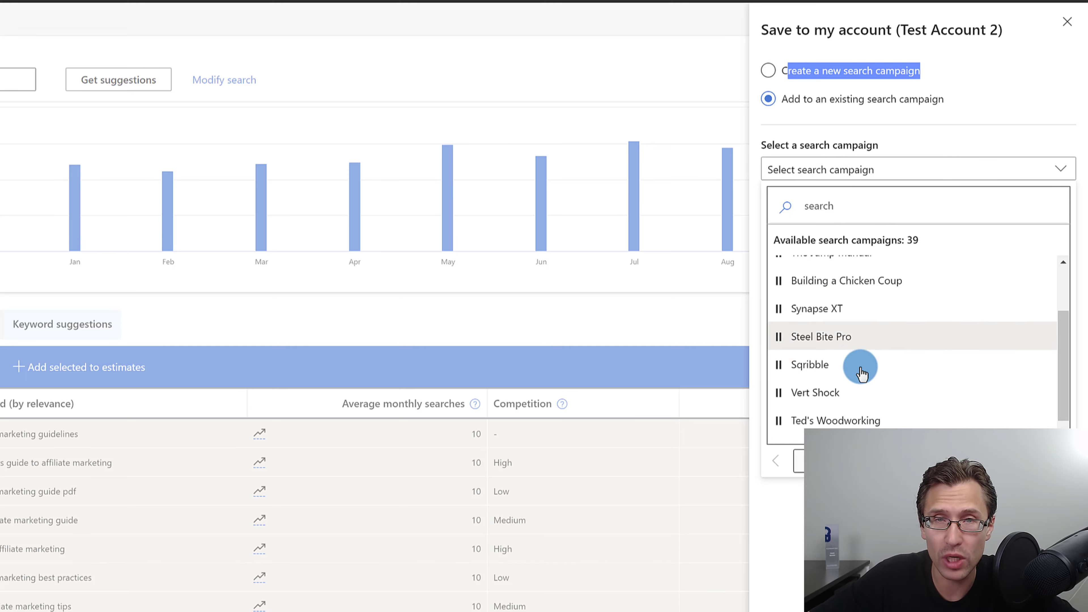
pyautogui.scroll(3, 857, 363)
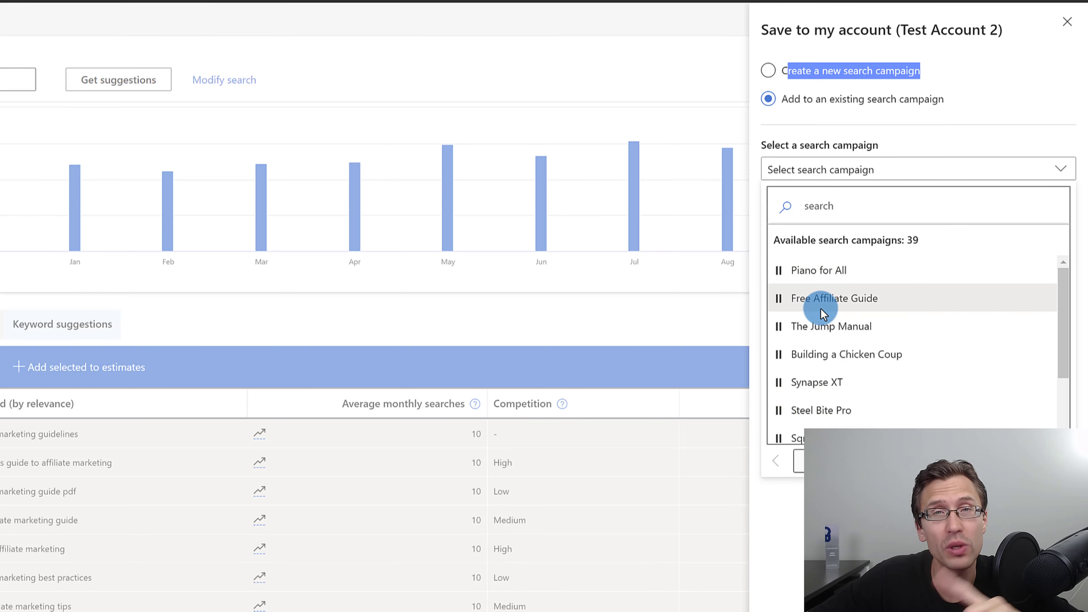
pyautogui.click(940, 126)
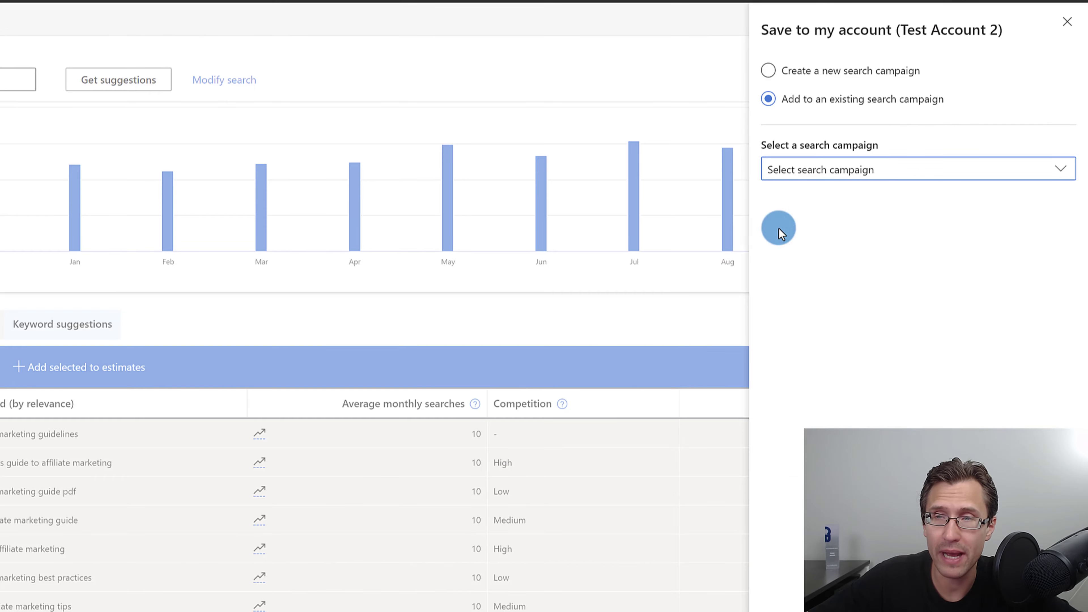
pyautogui.click(1067, 21)
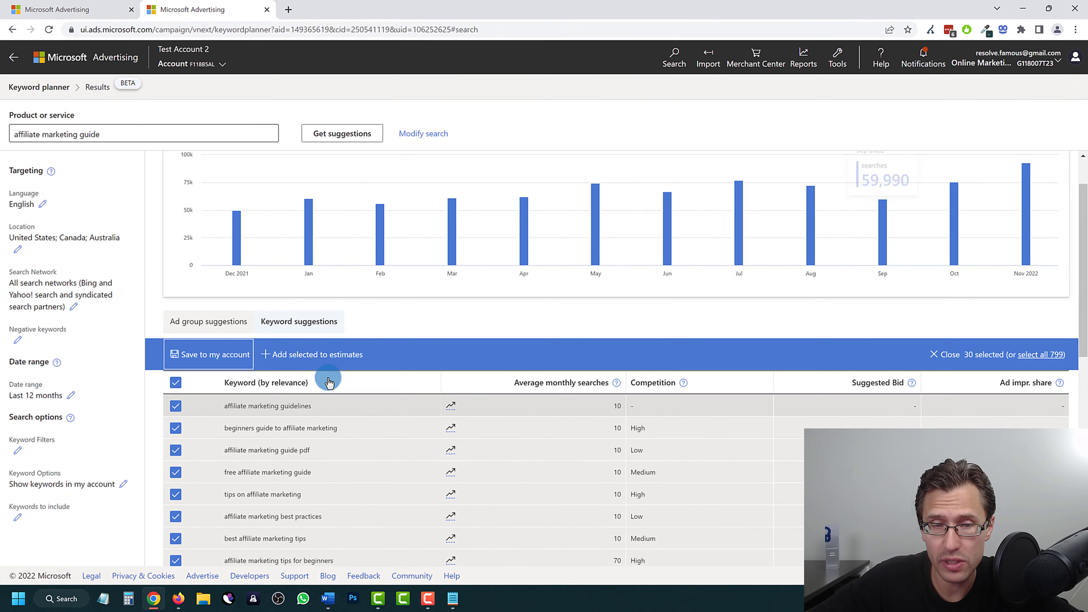
# Add the selected keyword suggestions to the estimates to view their click, impression and spend forecasts.
pyautogui.scroll(-4, 257, 454)
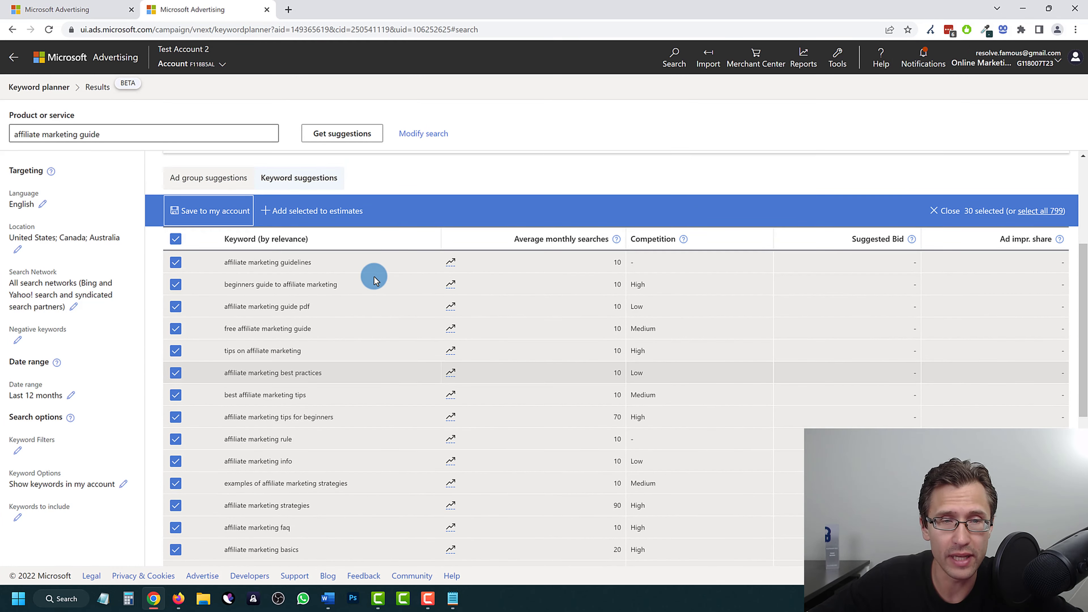
pyautogui.scroll(3, 376, 267)
pyautogui.click(312, 308)
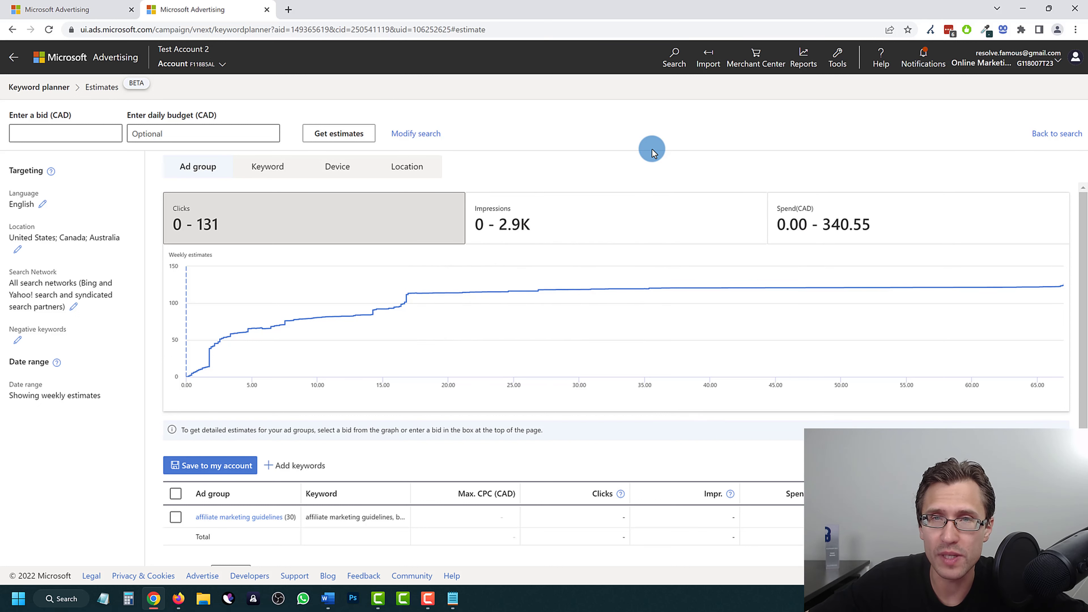
# Return from the estimates to the search results and show the individual keyword suggestions.
pyautogui.click(1055, 136)
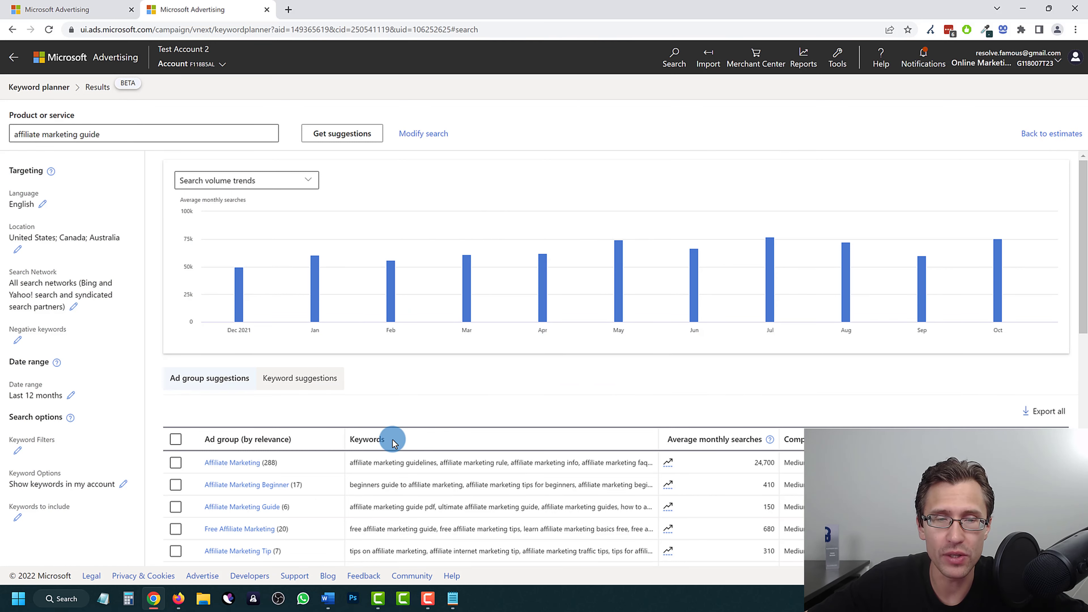
pyautogui.scroll(-1, 381, 424)
pyautogui.click(300, 320)
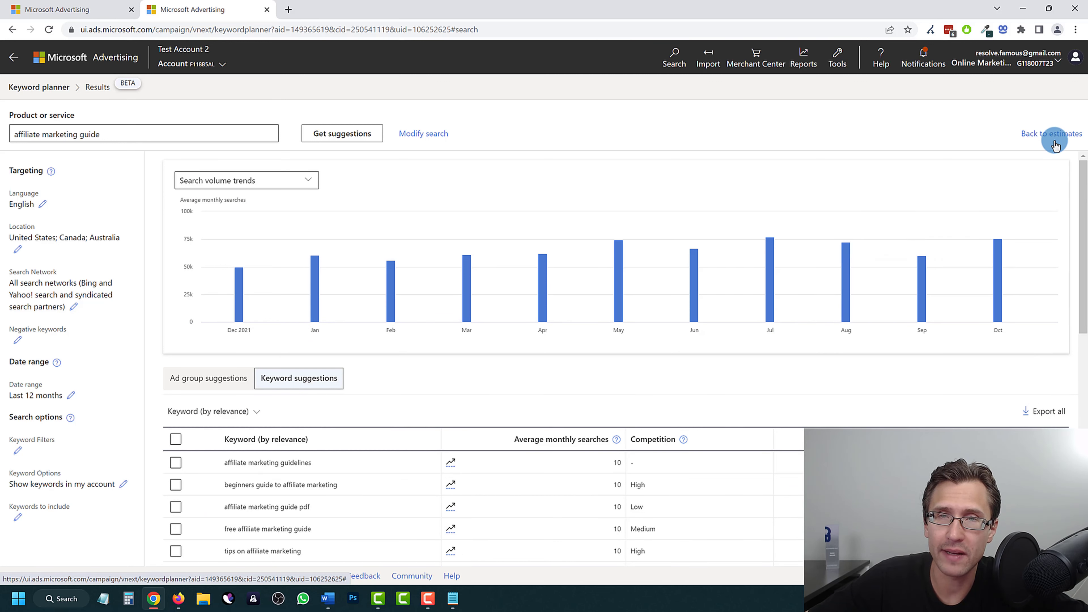
pyautogui.scroll(-1, 299, 471)
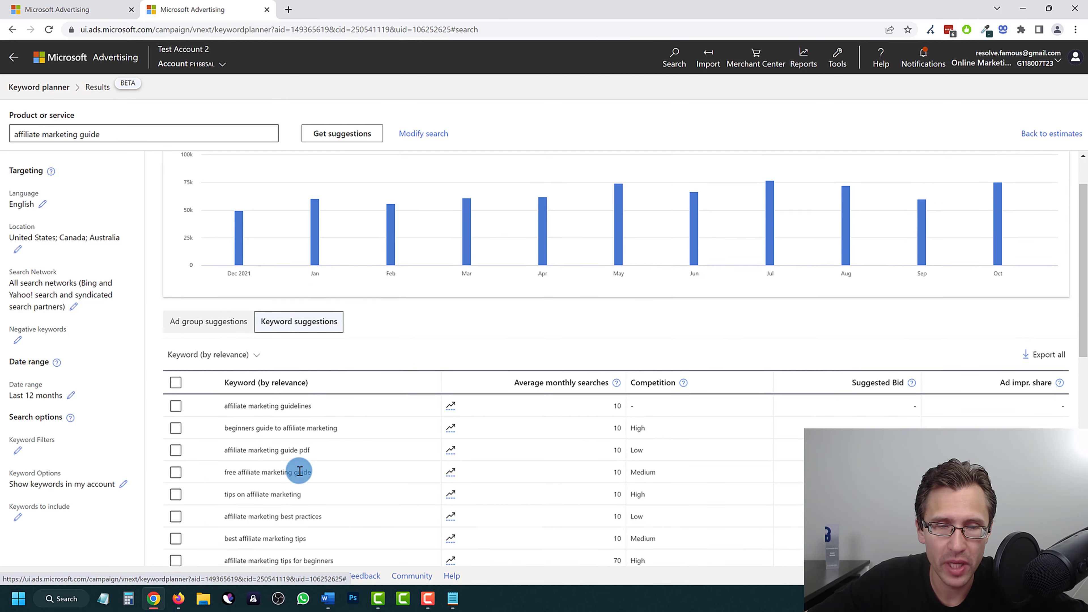
# Move the Notepad window clear of the keyword list and add the suggestion "free affiliate marketing guide" to the note.
pyautogui.click(453, 598)
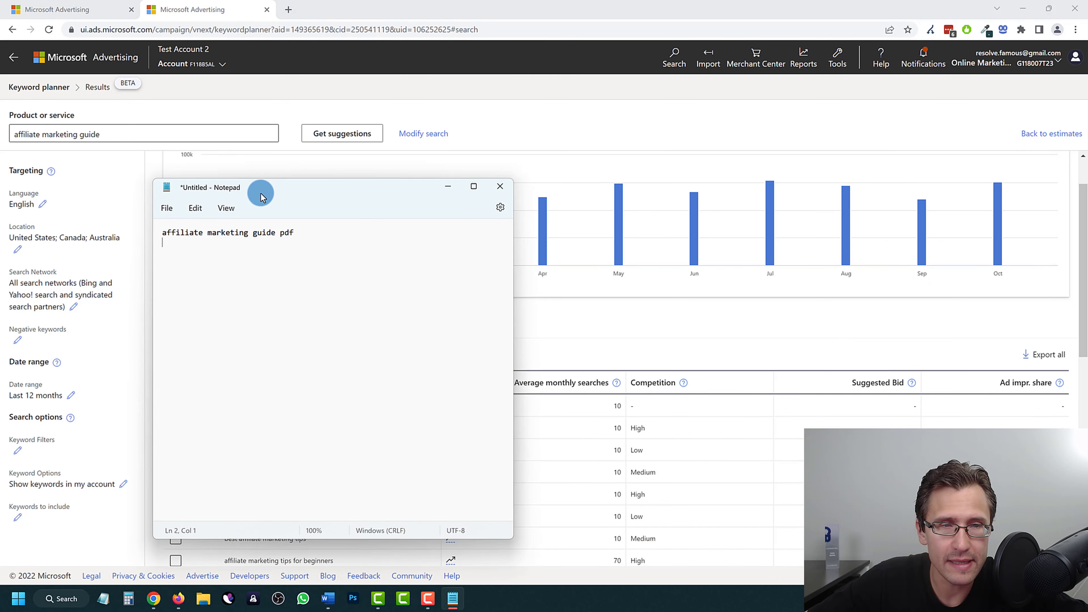
pyautogui.moveTo(262, 196); pyautogui.dragTo(766, 154)
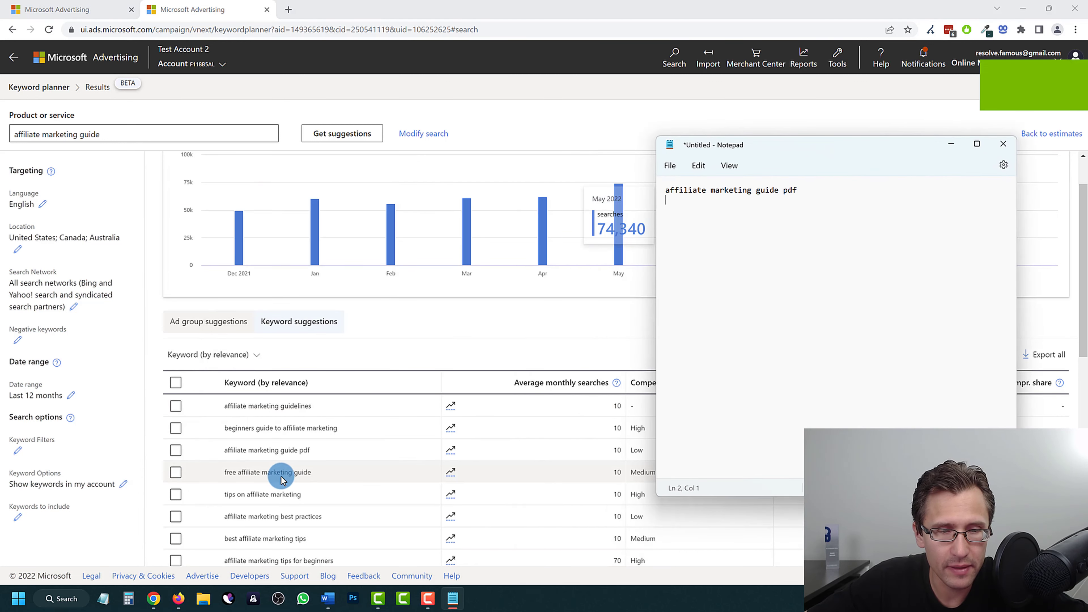
pyautogui.click(282, 480)
pyautogui.tripleClick(282, 475)
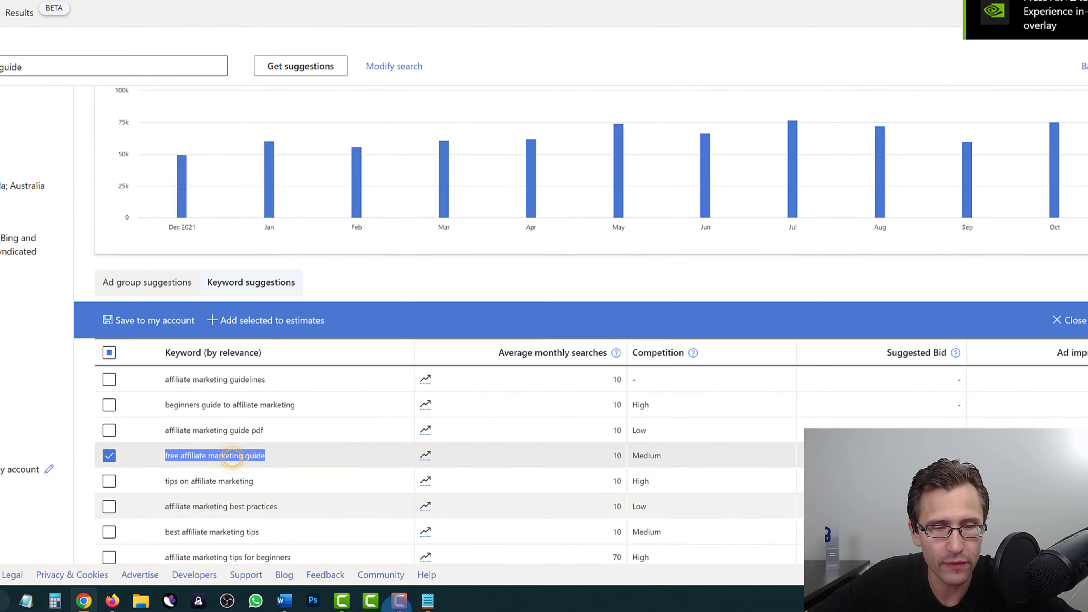
pyautogui.hotkey('ctrl', 'c')
pyautogui.click(428, 601)
pyautogui.hotkey('ctrl', 'v')
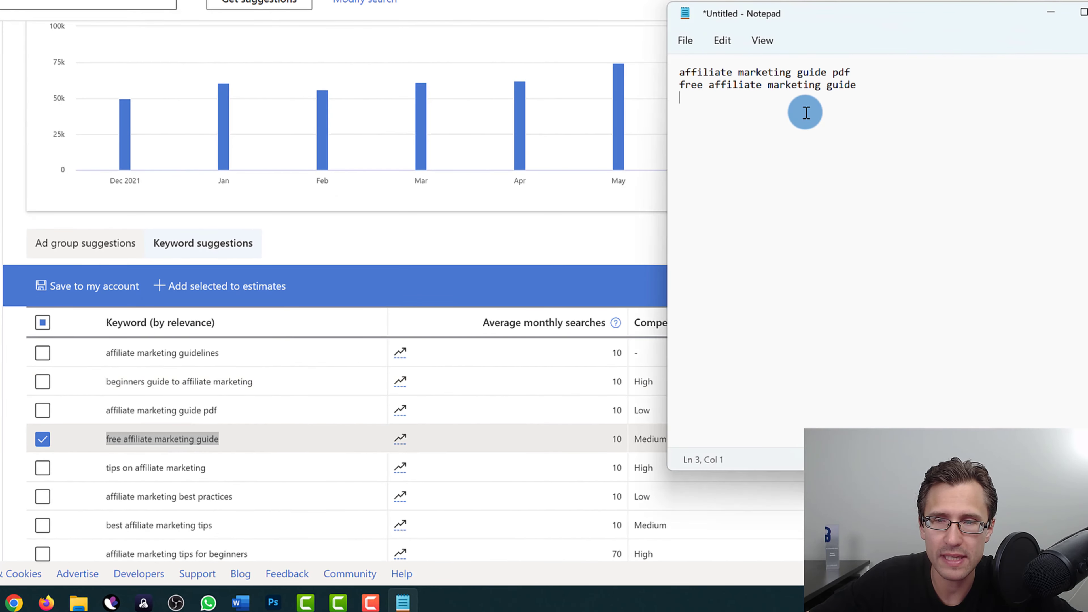
# Clear the ticked keyword suggestions and copy "beginners guide to affiliate marketing" into the Notepad list.
pyautogui.click(182, 493)
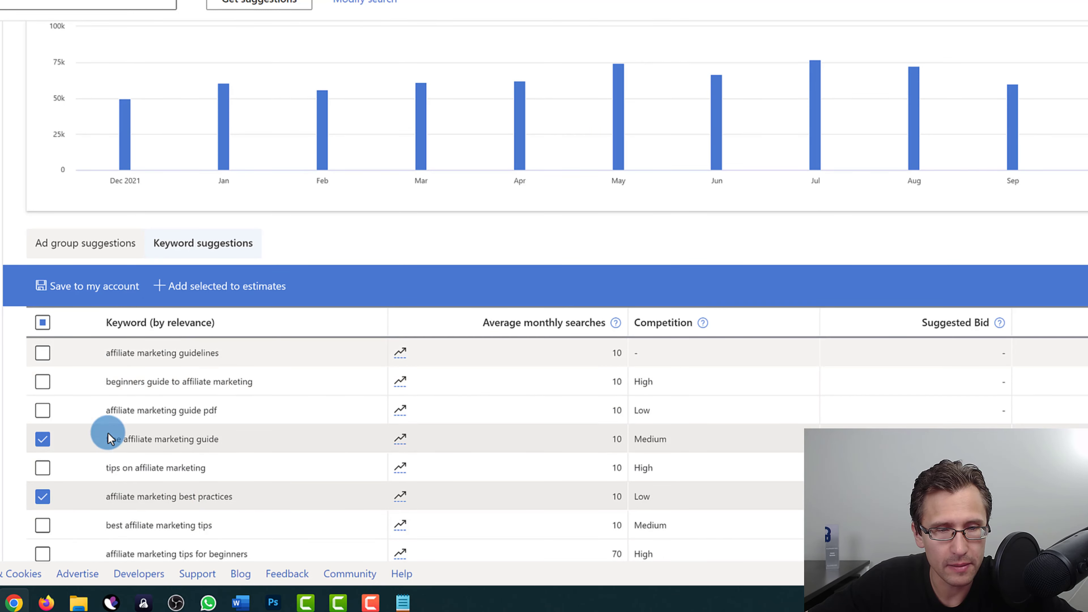
pyautogui.click(42, 440)
pyautogui.click(43, 496)
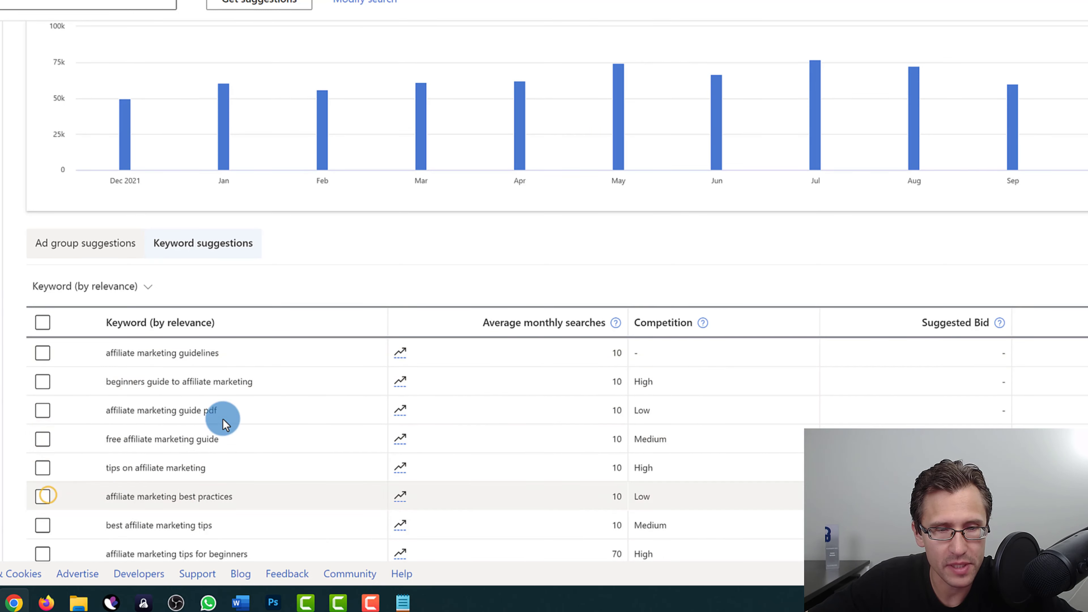
pyautogui.tripleClick(199, 381)
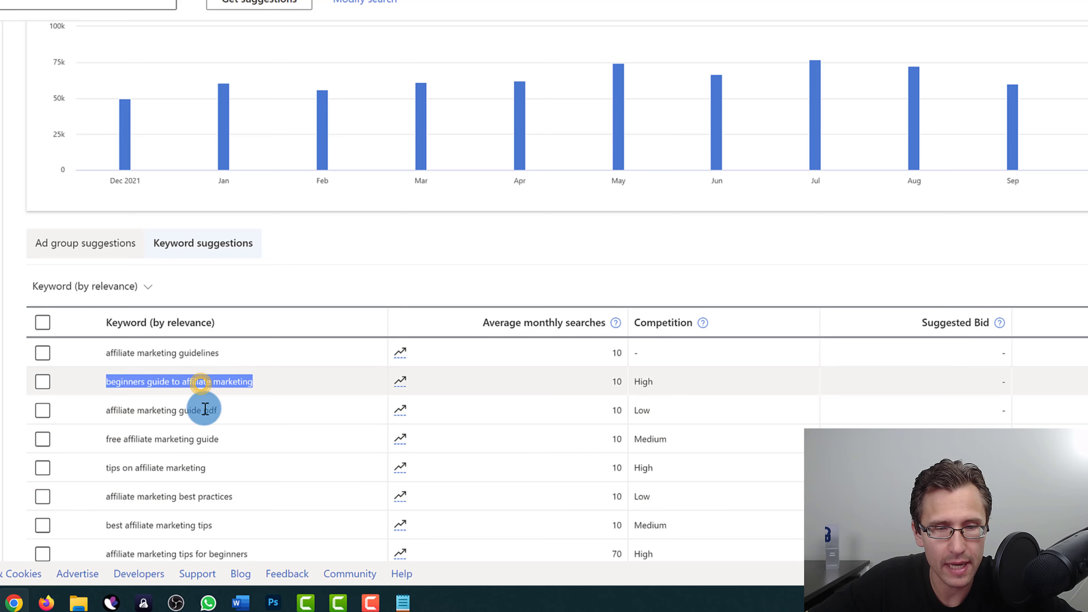
pyautogui.click(402, 605)
pyautogui.hotkey('ctrl', 'v')
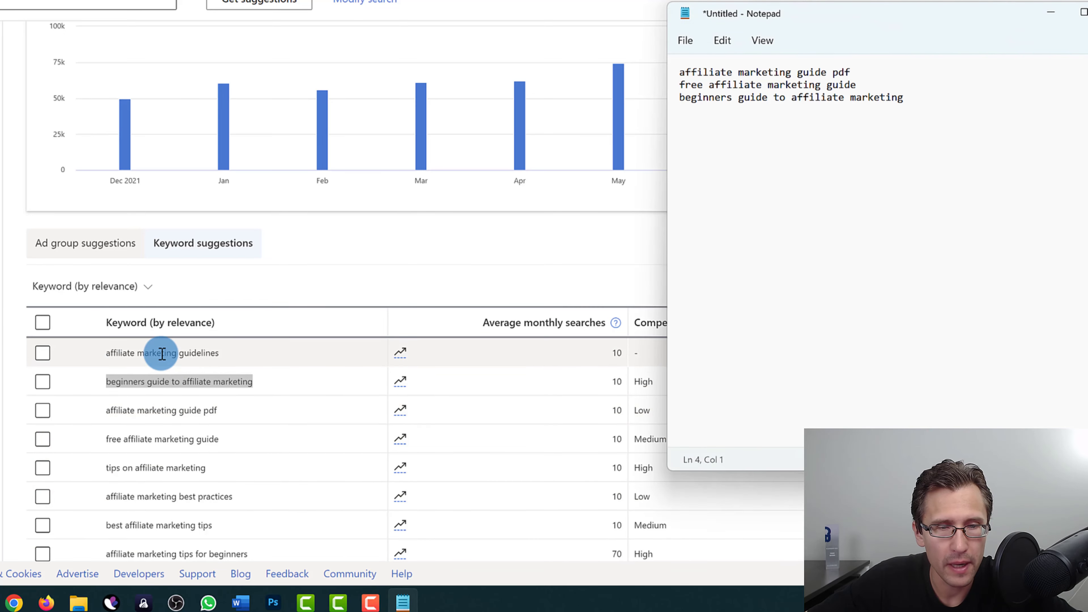
# Look through the rest of the keyword suggestions for more keywords relevant to an affiliate marketing guide.
pyautogui.scroll(-2, 251, 415)
pyautogui.click(255, 420)
pyautogui.scroll(-2, 270, 403)
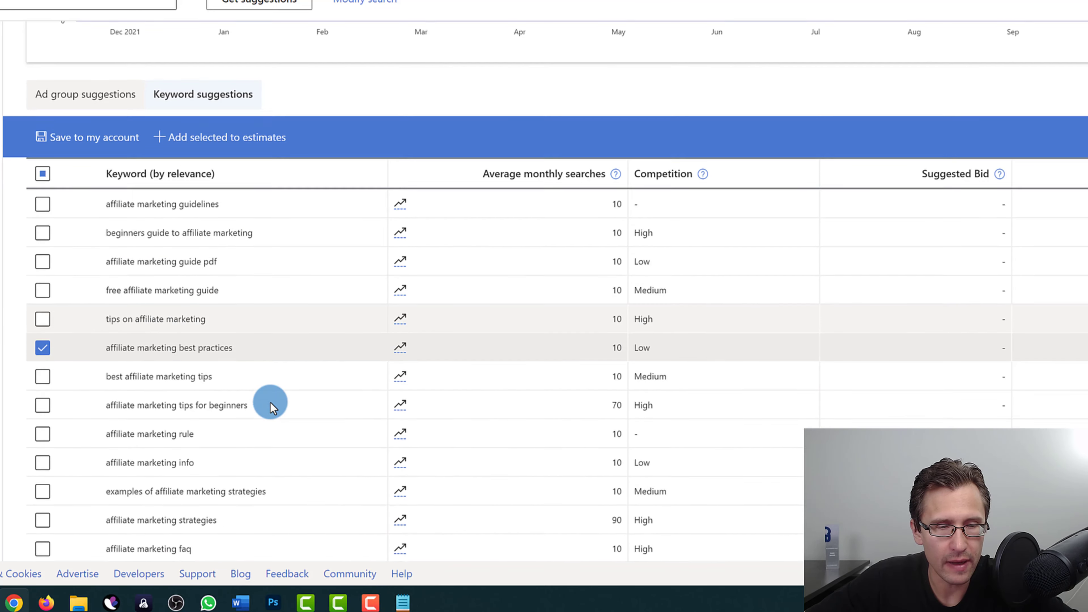
pyautogui.scroll(-2, 271, 407)
pyautogui.scroll(-2, 250, 429)
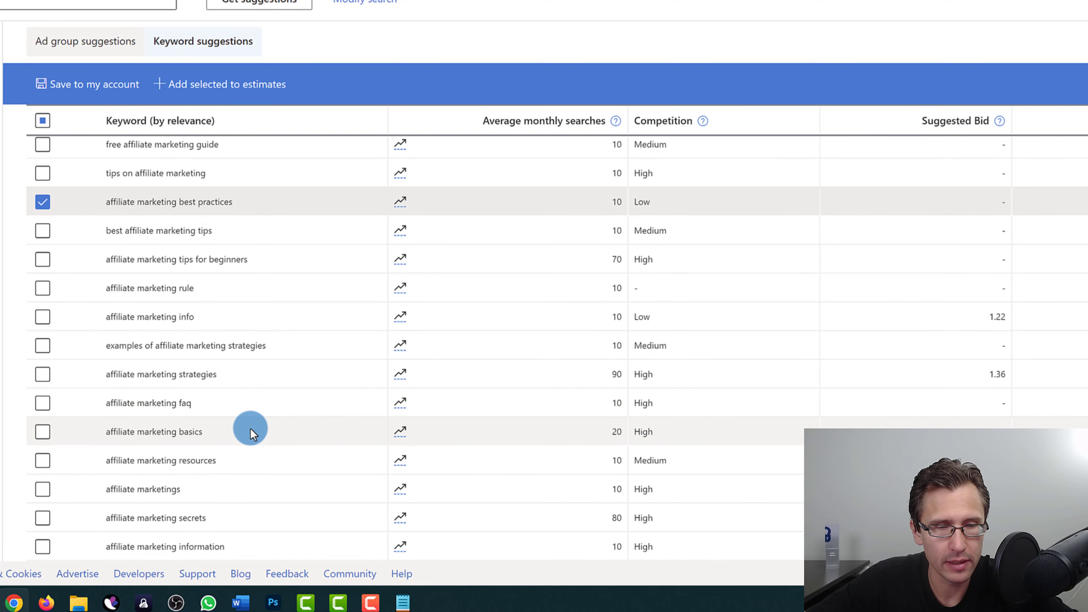
pyautogui.scroll(-2, 250, 429)
pyautogui.scroll(-2, 214, 490)
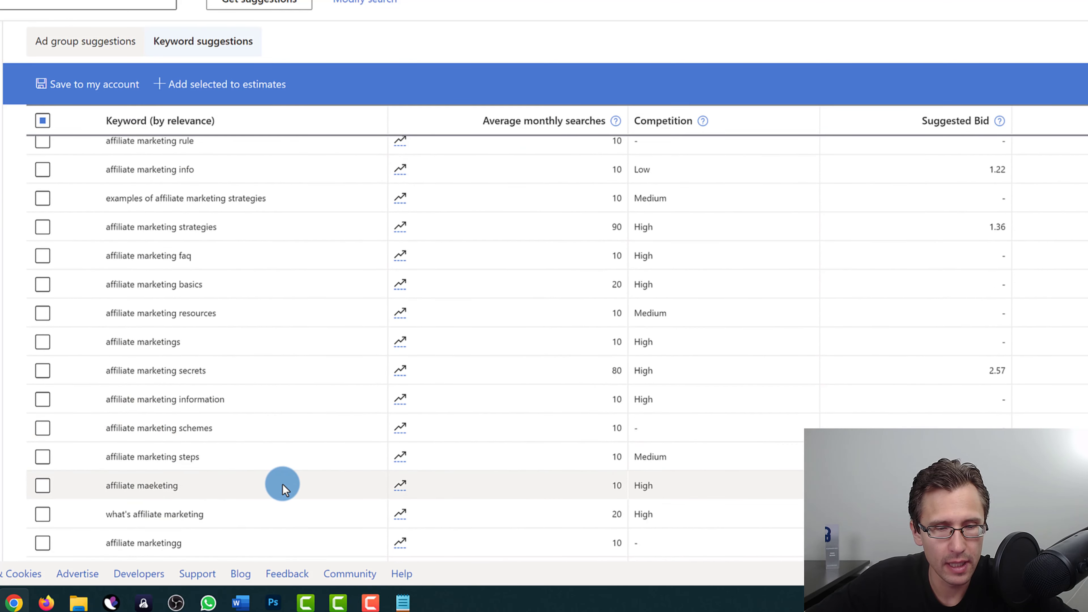
pyautogui.scroll(10, 424, 390)
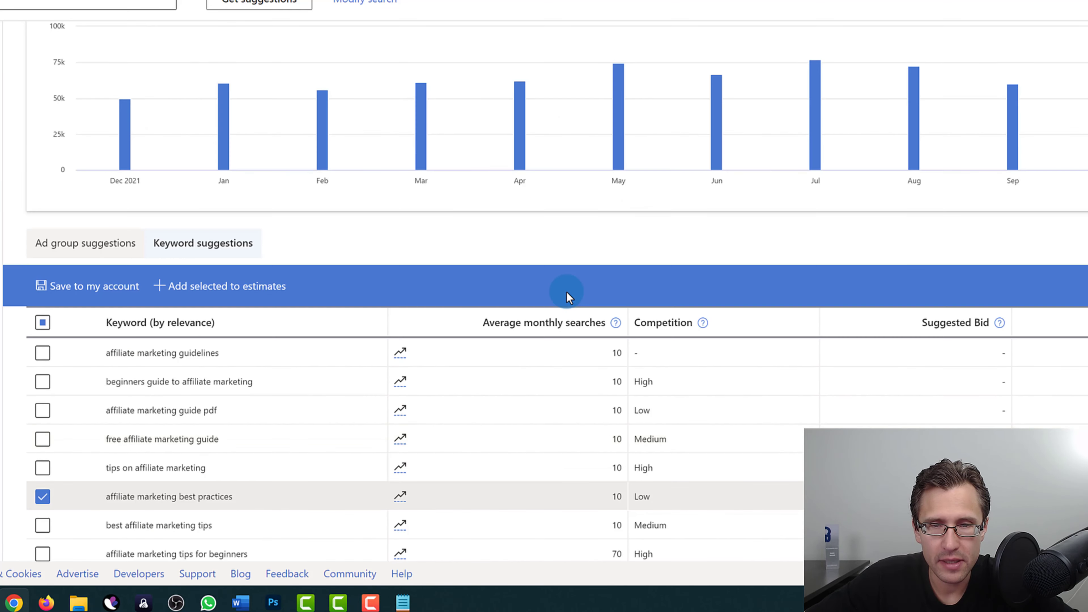
# Sort the keyword suggestions by average monthly searches, highest first, and highlight the keyword "affiliate marketing".
pyautogui.click(461, 320)
pyautogui.moveTo(181, 352); pyautogui.dragTo(111, 358)
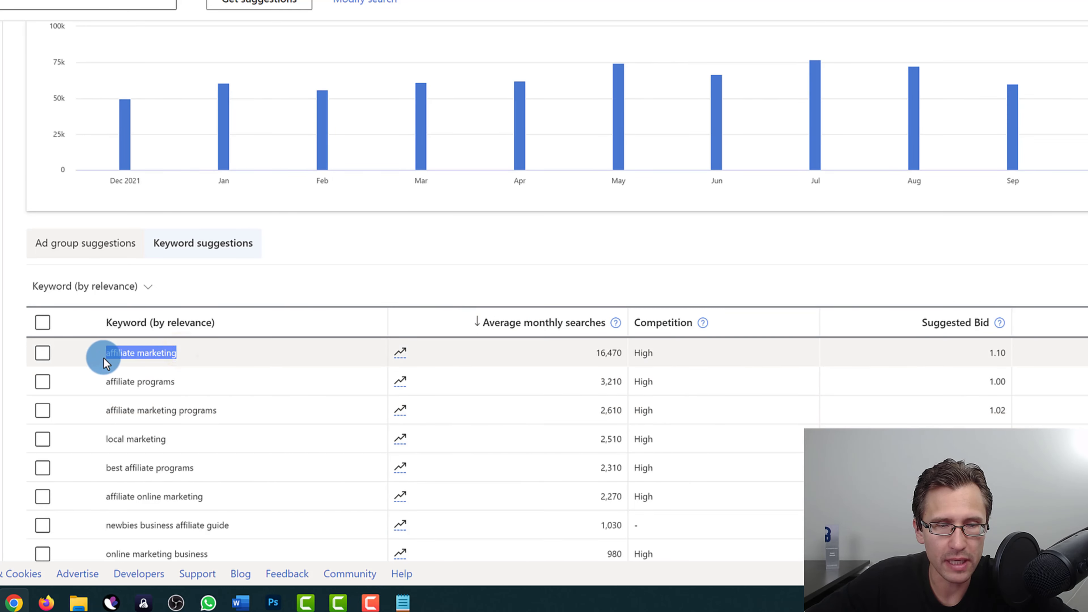
pyautogui.click(159, 354)
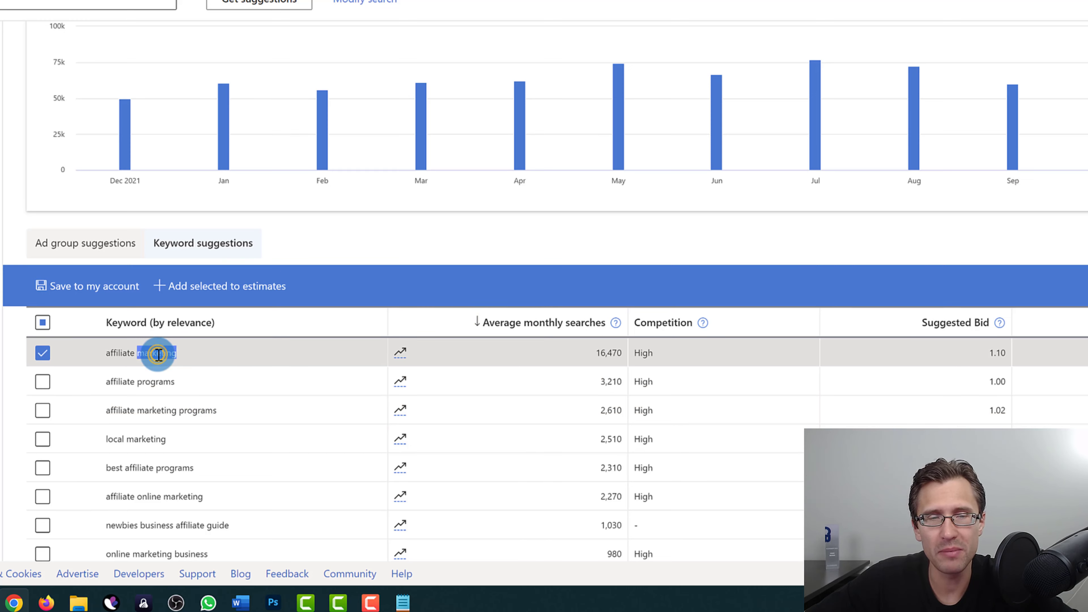
pyautogui.click(158, 354)
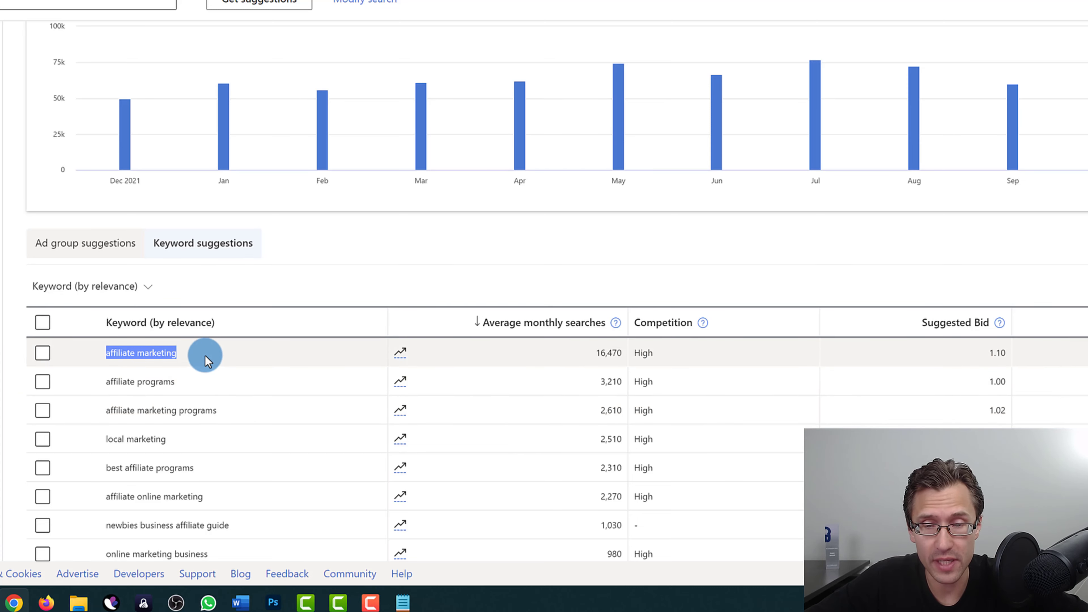
# Copy the keyword suggestion "how to do affiliate marketing" onto its own line in the Notepad list.
pyautogui.scroll(-3, 428, 389)
pyautogui.scroll(-2, 536, 384)
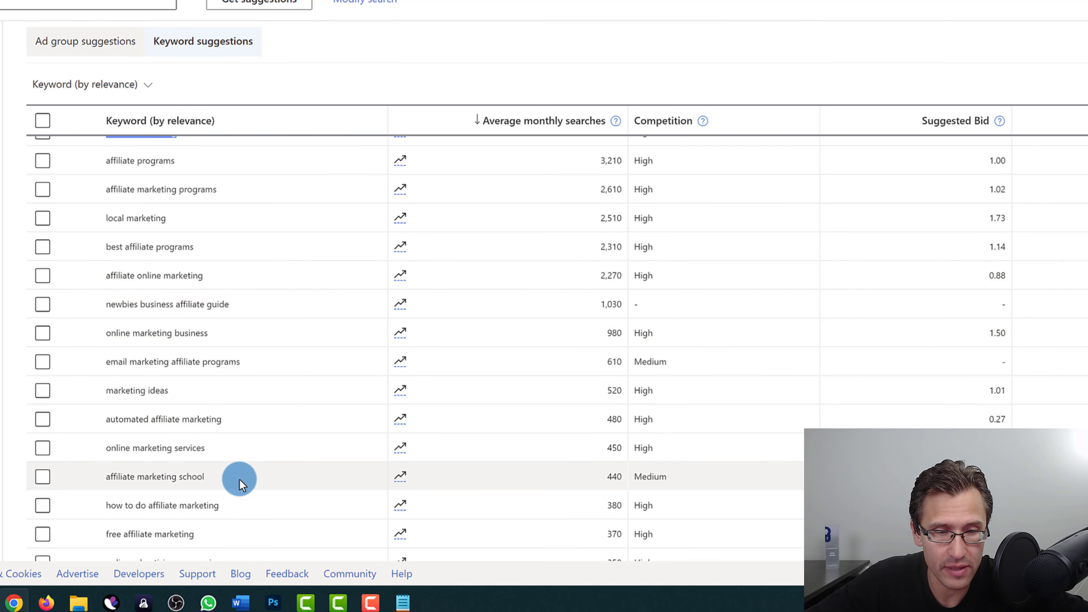
pyautogui.click(156, 501)
pyautogui.moveTo(85, 506); pyautogui.dragTo(301, 525)
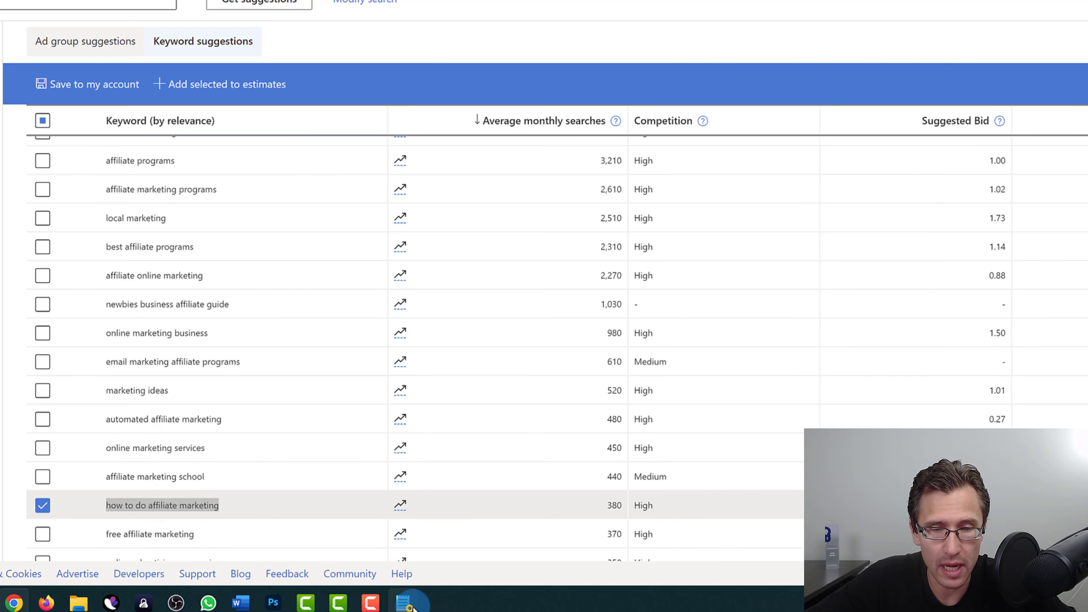
pyautogui.click(405, 604)
pyautogui.click(795, 122)
pyautogui.hotkey('ctrl', 'v')
pyautogui.press('Return')
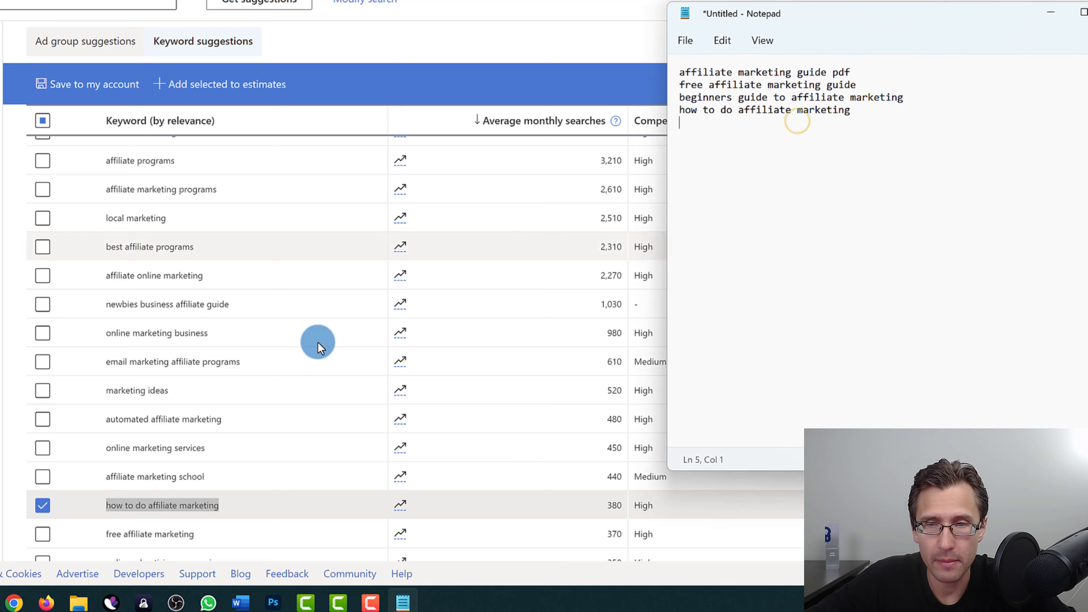
# Add the keyword suggestion "free affiliate marketing" as another line in the Notepad list.
pyautogui.scroll(-2, 133, 479)
pyautogui.tripleClick(146, 462)
pyautogui.hotkey('ctrl', 'c')
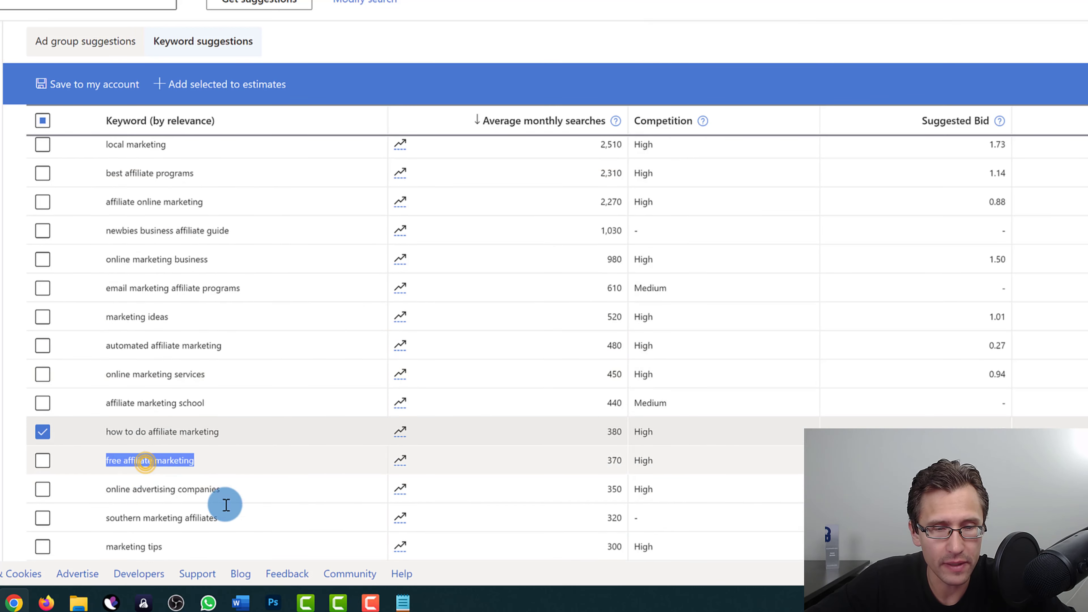
pyautogui.click(402, 602)
pyautogui.hotkey('ctrl', 'v')
pyautogui.press('Return')
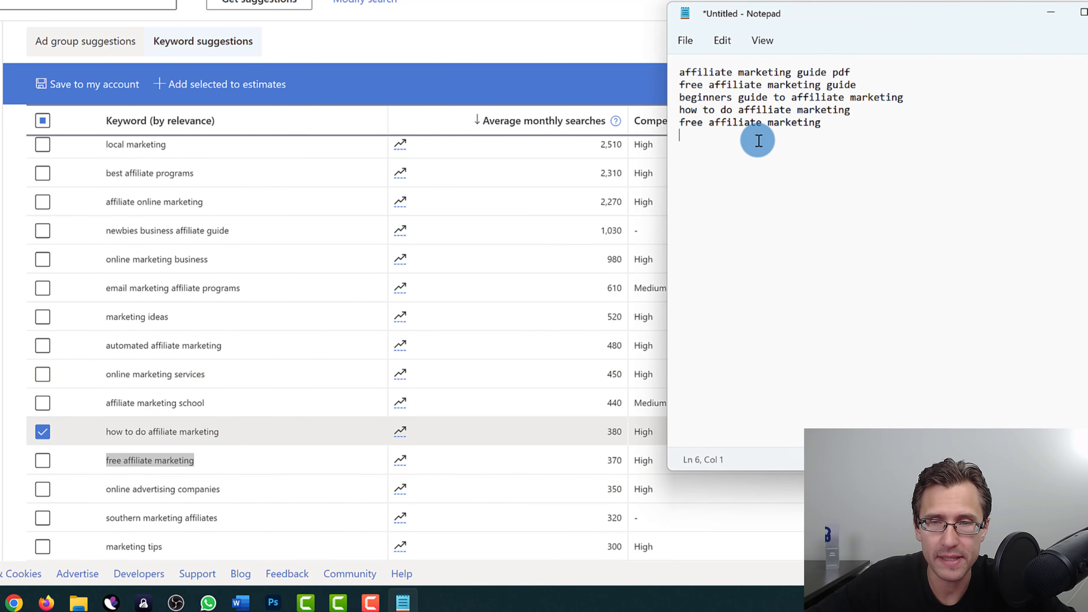
# Copy all five keywords from Notepad into the keywords box of the campaign's ad group.
pyautogui.scroll(8, 449, 403)
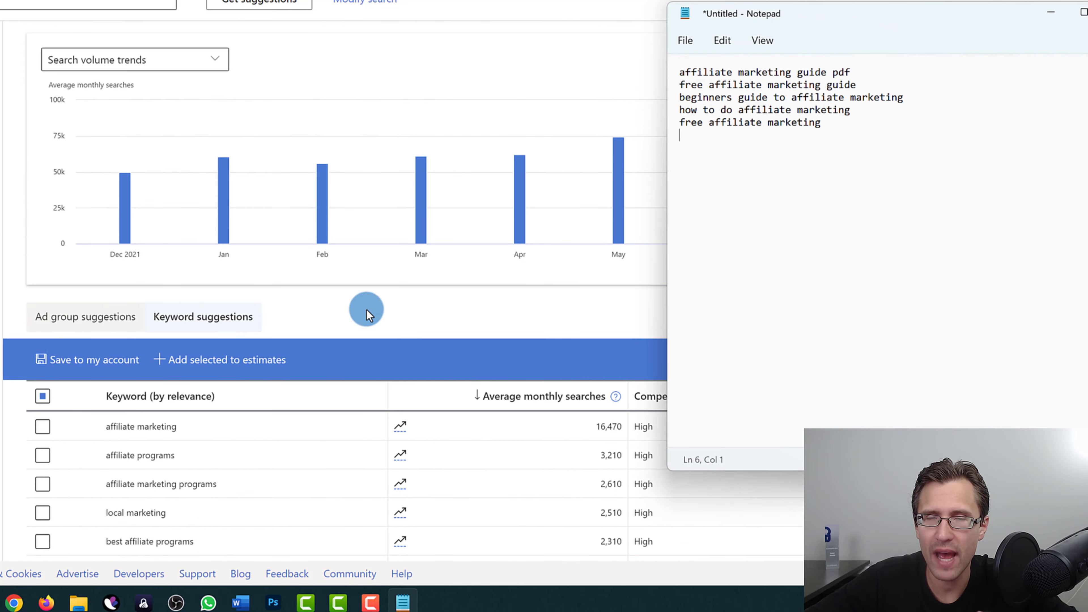
pyautogui.click(367, 315)
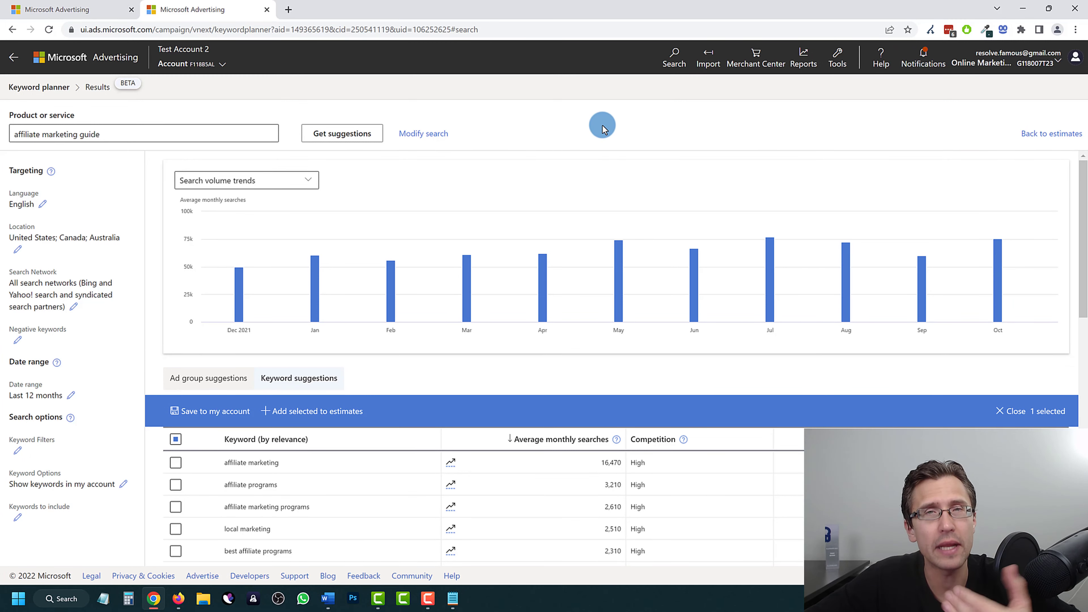
pyautogui.click(51, 8)
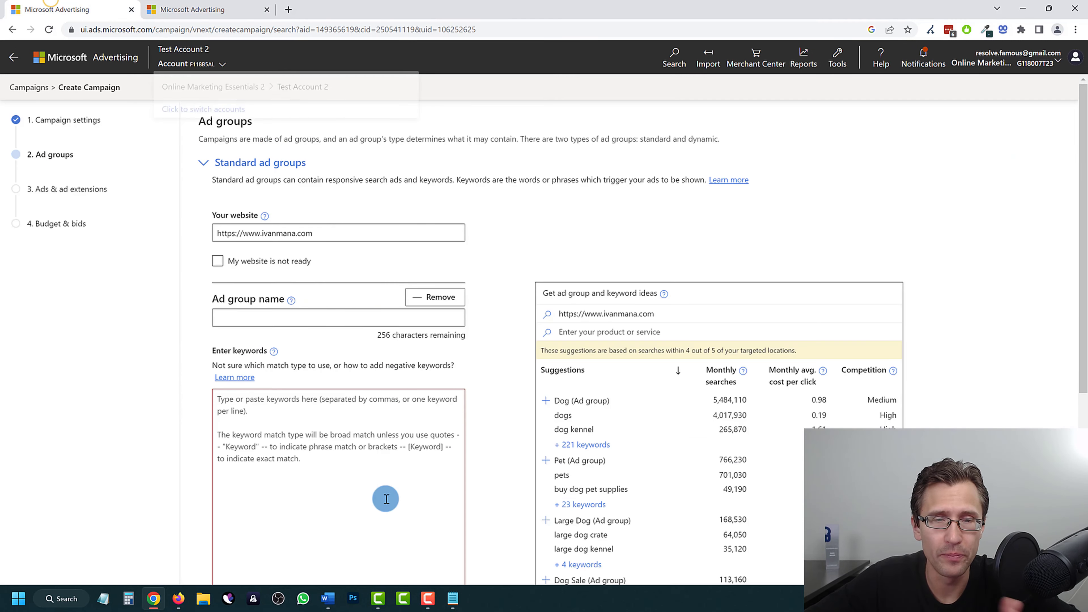
pyautogui.click(453, 599)
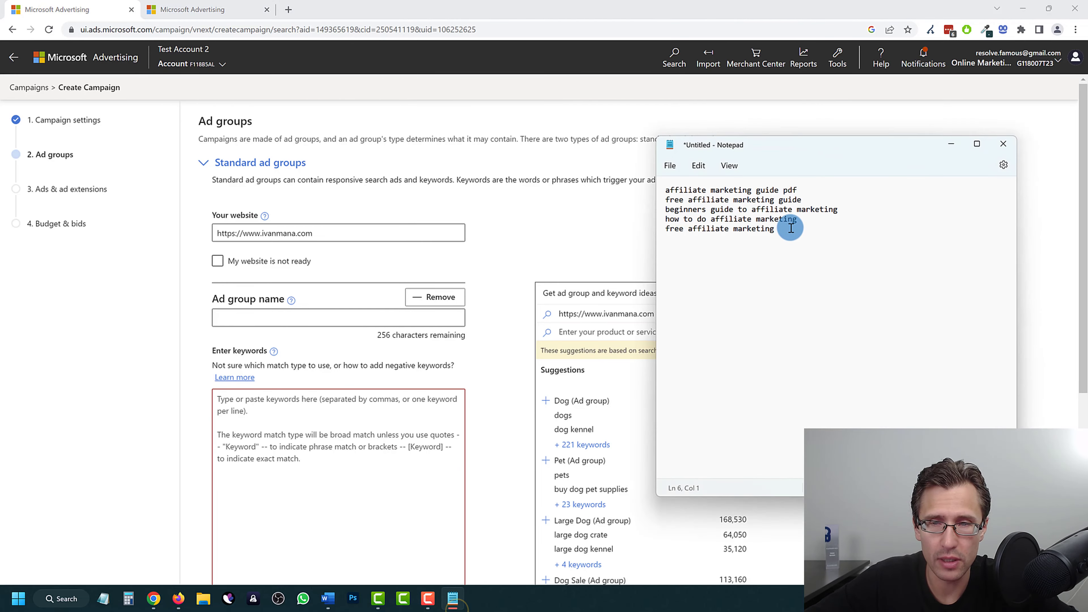
pyautogui.moveTo(787, 229); pyautogui.dragTo(614, 165)
pyautogui.hotkey('ctrl', 'c')
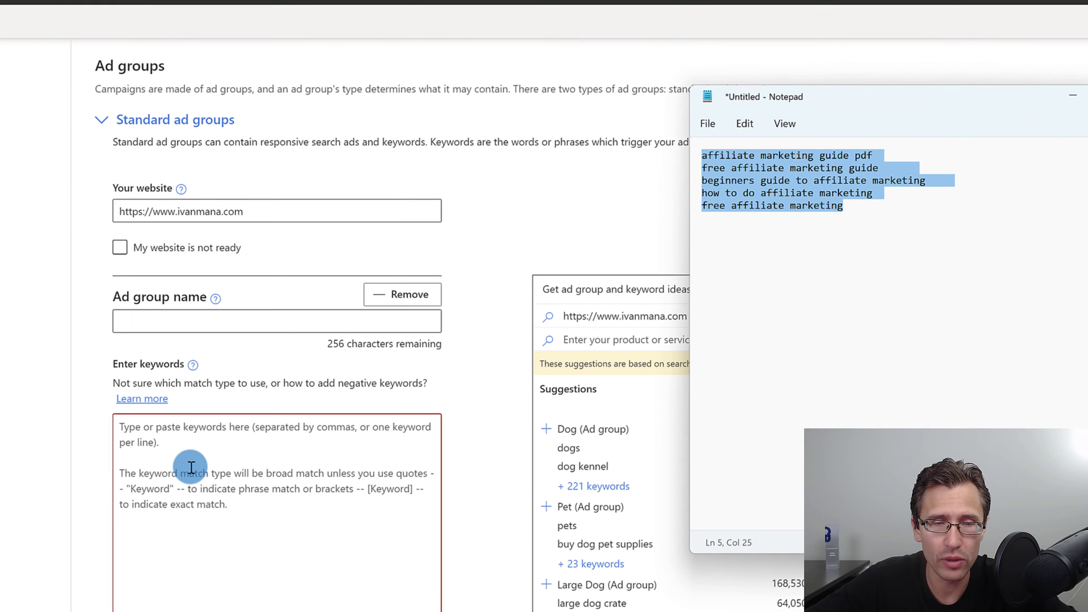
pyautogui.click(273, 425)
pyautogui.hotkey('ctrl', 'v')
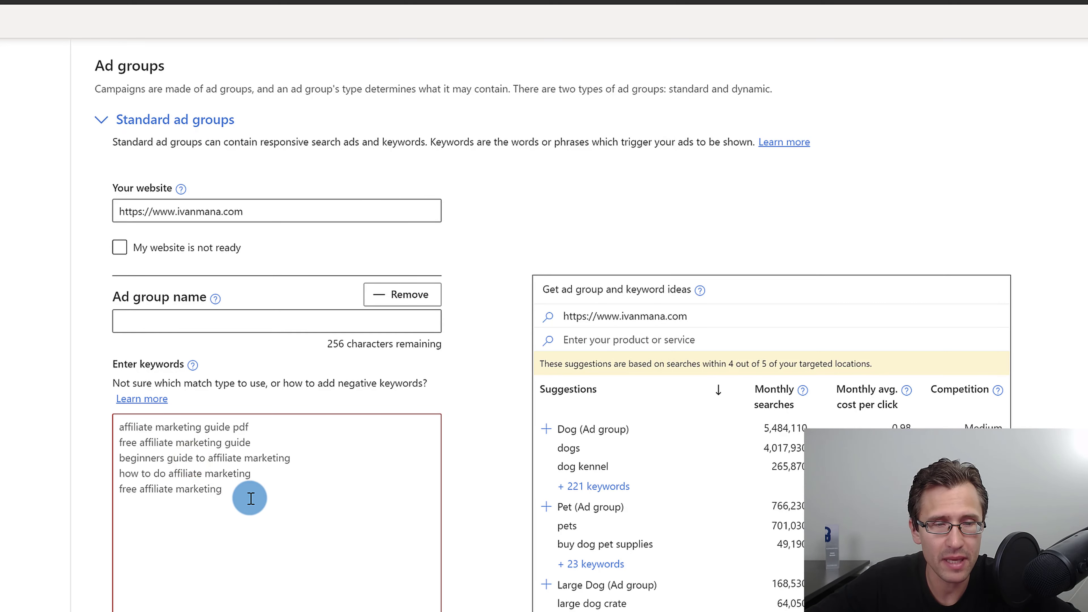
pyautogui.moveTo(251, 499); pyautogui.dragTo(80, 394)
pyautogui.click(243, 469)
pyautogui.scroll(-3, 215, 427)
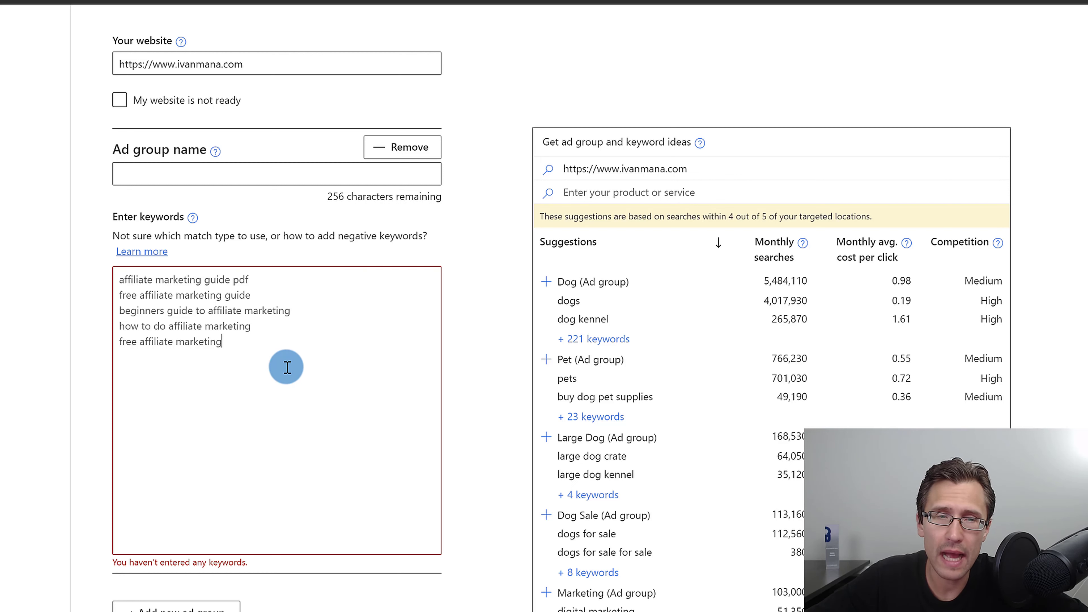
pyautogui.click(463, 298)
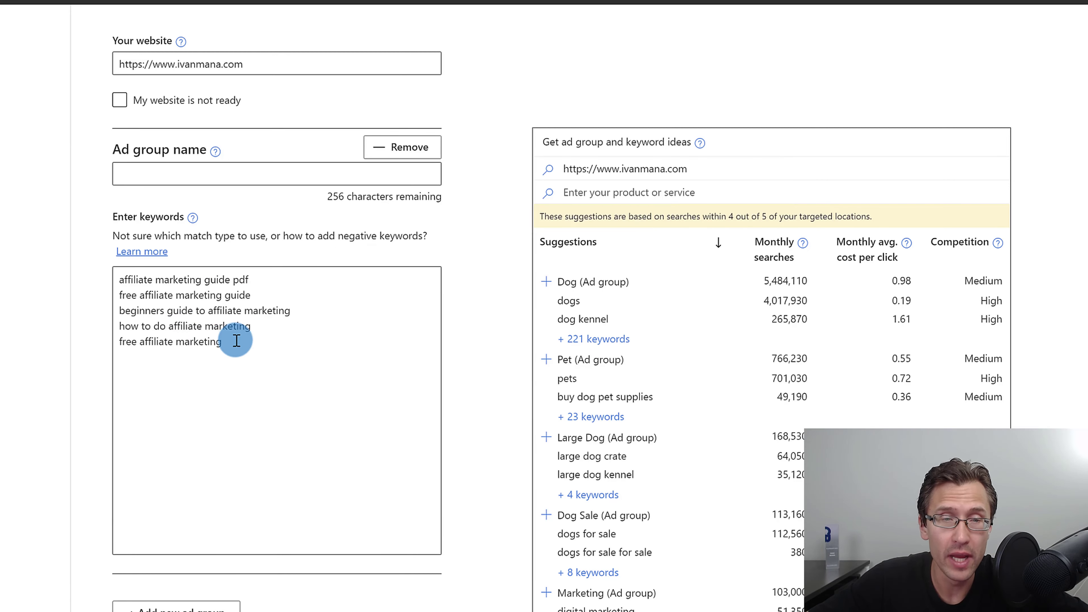
# Name the ad group "affiliate marketing".
pyautogui.hotkey('ctrl', 'a')
pyautogui.click(179, 337)
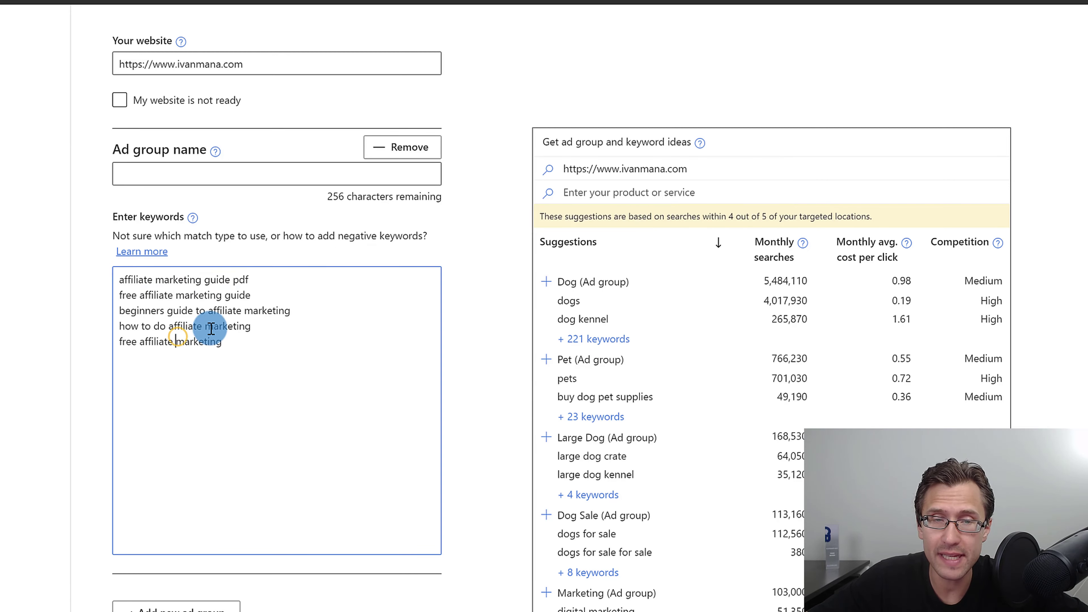
pyautogui.click(158, 176)
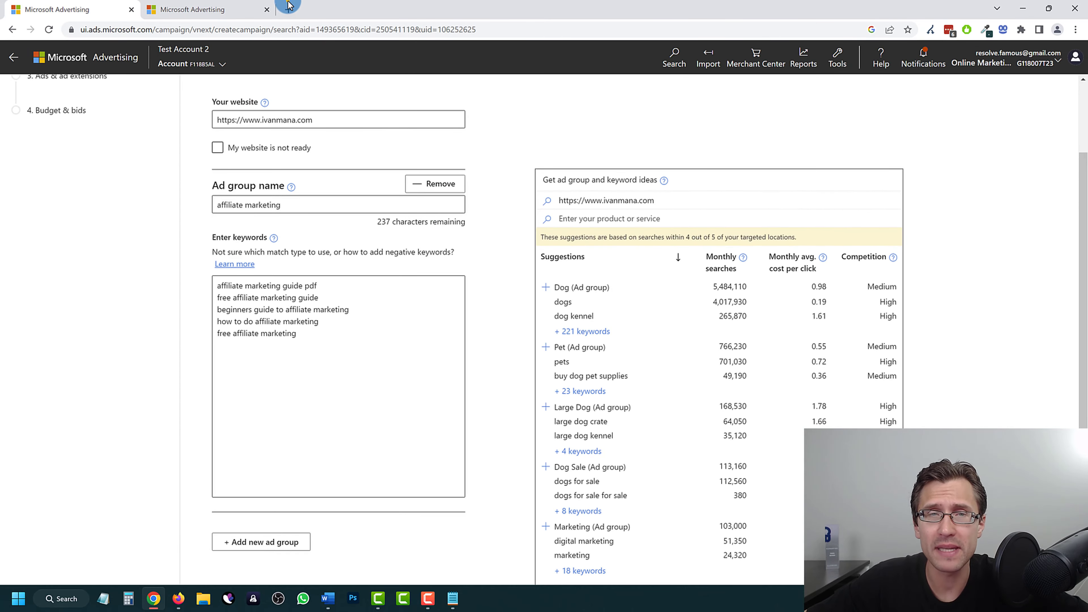
# Open ivanmana.com in a new browser tab beside the campaign tab and highlight its free affiliate marketing guide headline.
pyautogui.click(288, 5)
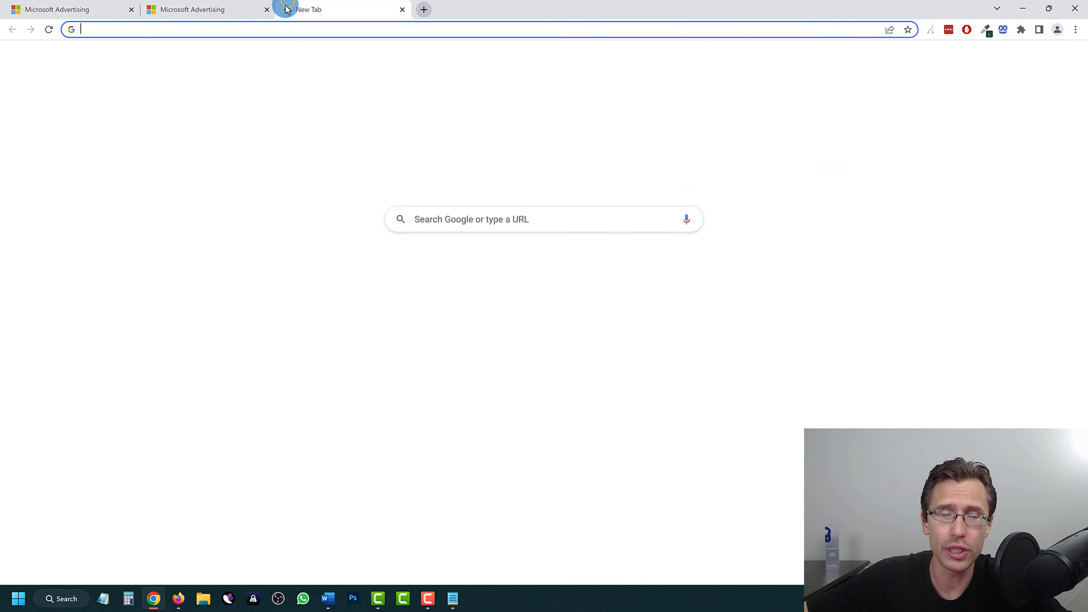
pyautogui.write('ivanmana.com')
pyautogui.press('Return')
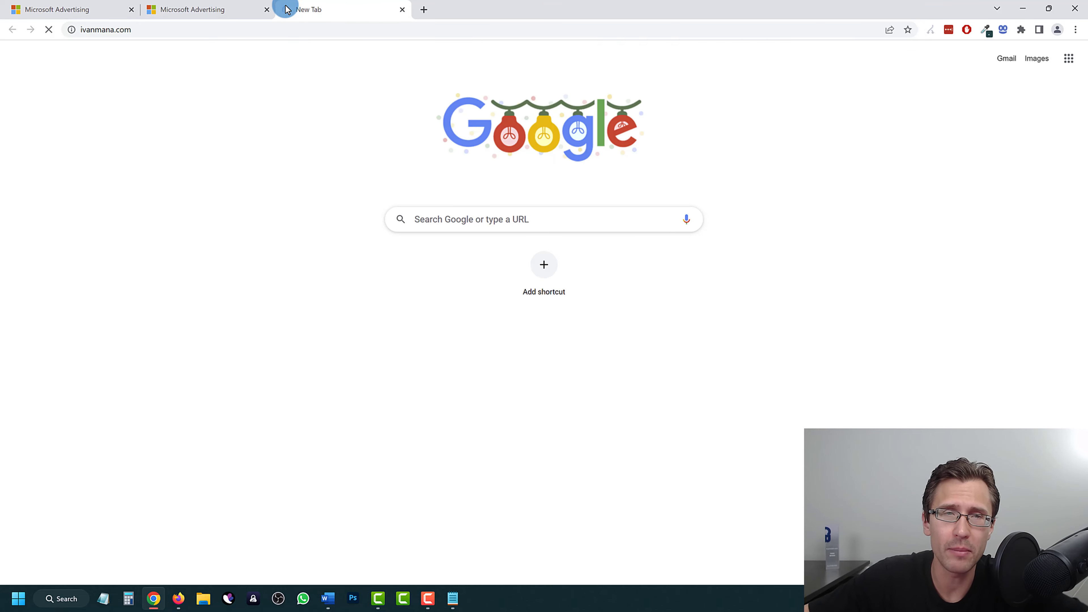
pyautogui.moveTo(365, 4); pyautogui.dragTo(240, 6)
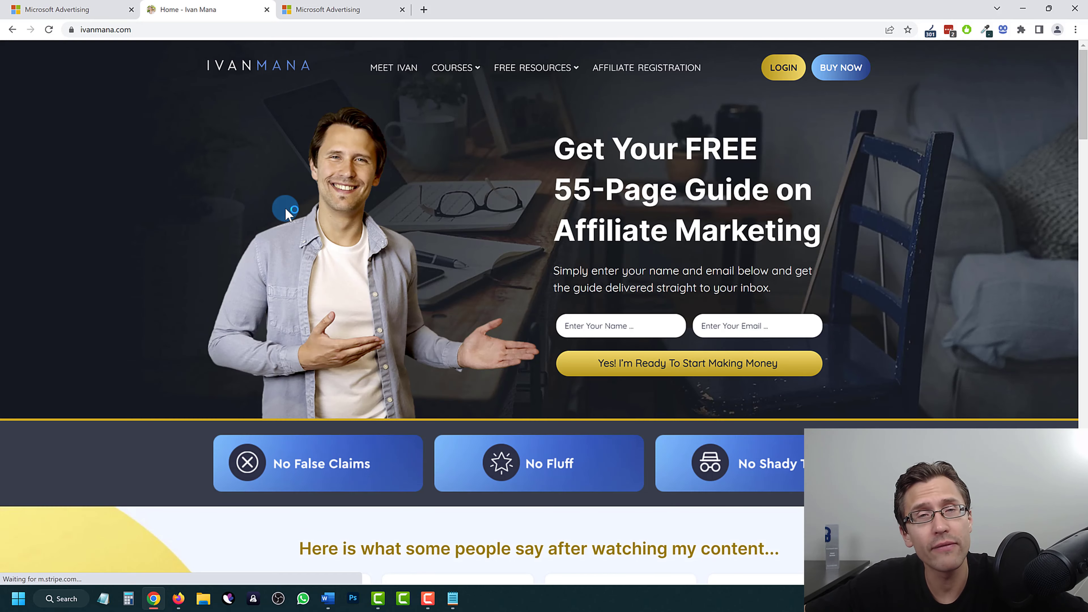
pyautogui.moveTo(544, 136); pyautogui.dragTo(663, 227)
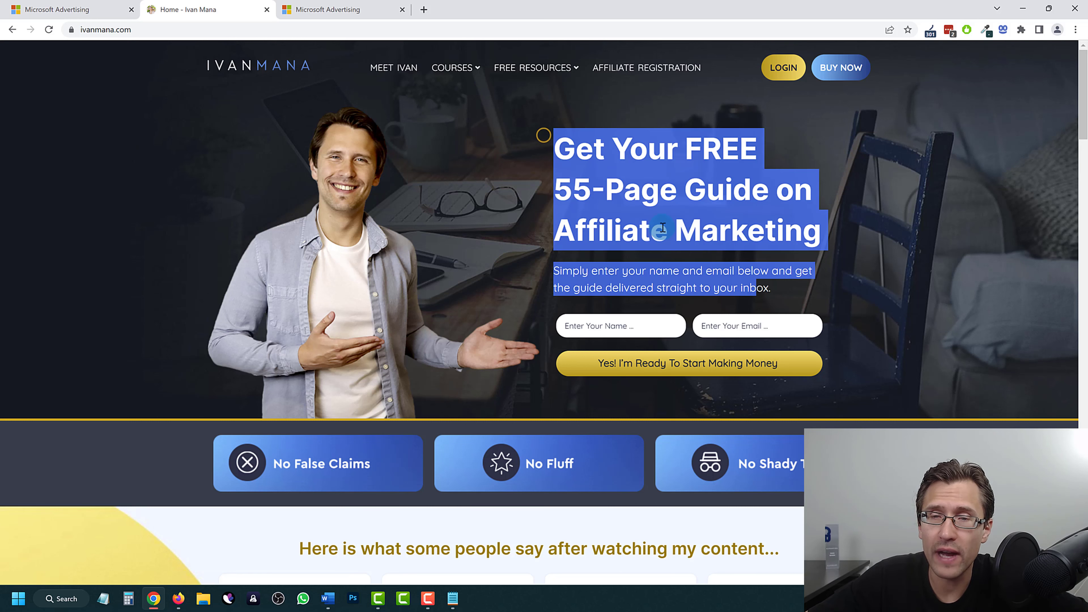
pyautogui.click(623, 170)
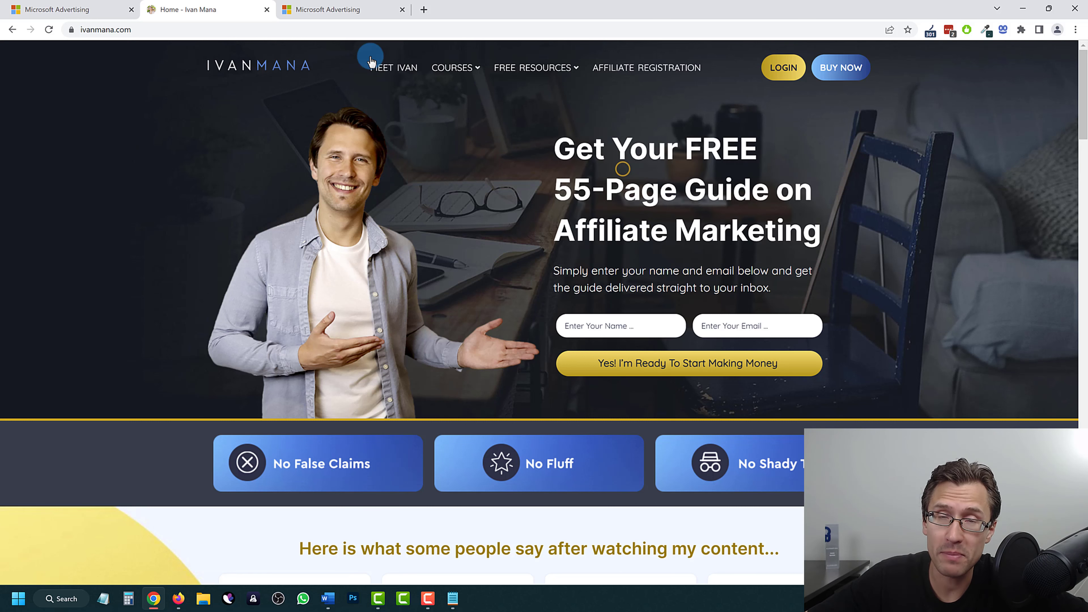
# Return to the campaign's ad group page and review the keywords entered for the affiliate marketing ad group.
pyautogui.click(112, 4)
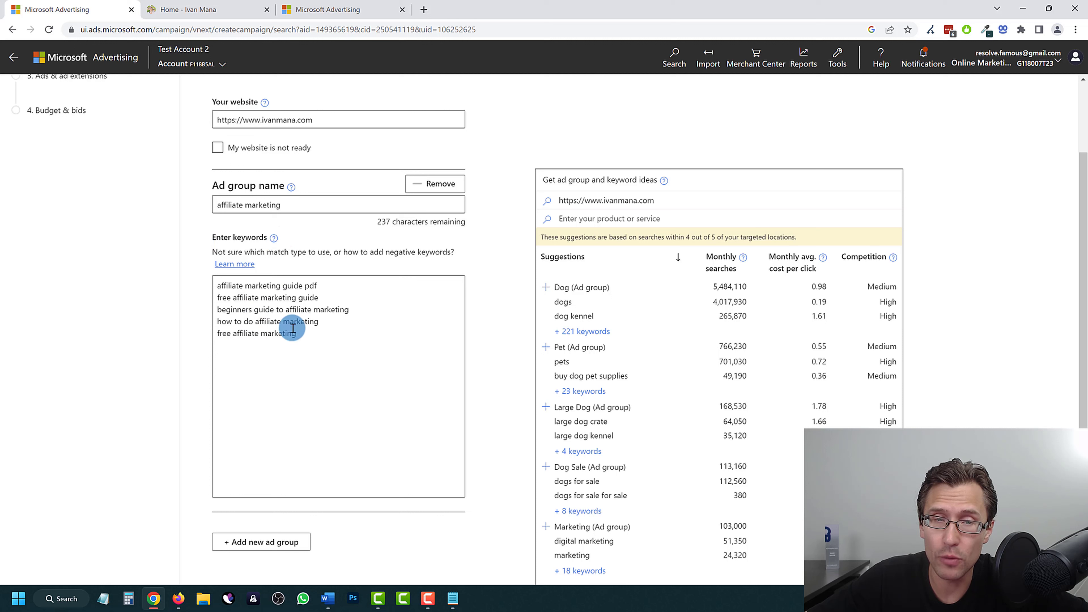
pyautogui.moveTo(313, 337); pyautogui.dragTo(190, 262)
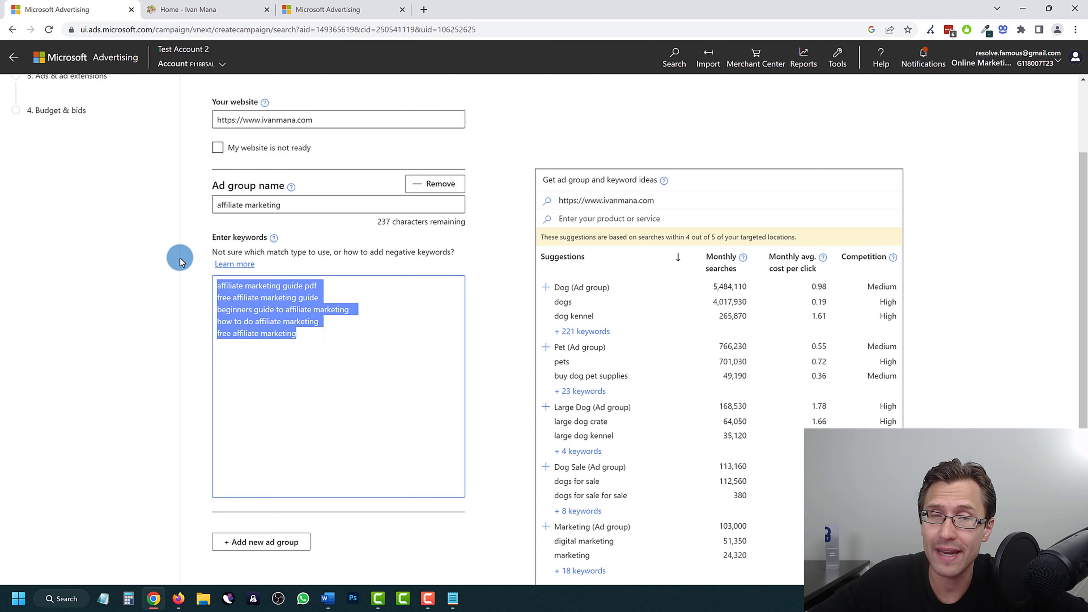
pyautogui.click(299, 316)
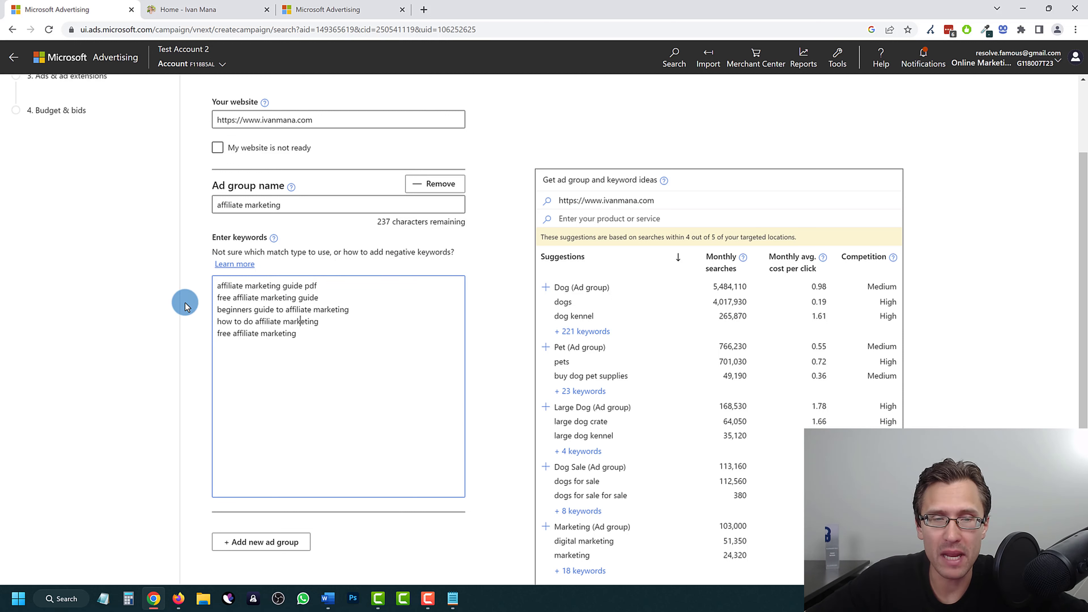
# Add a second ad group to the campaign and name it "make money online".
pyautogui.scroll(-3, 236, 418)
pyautogui.click(259, 429)
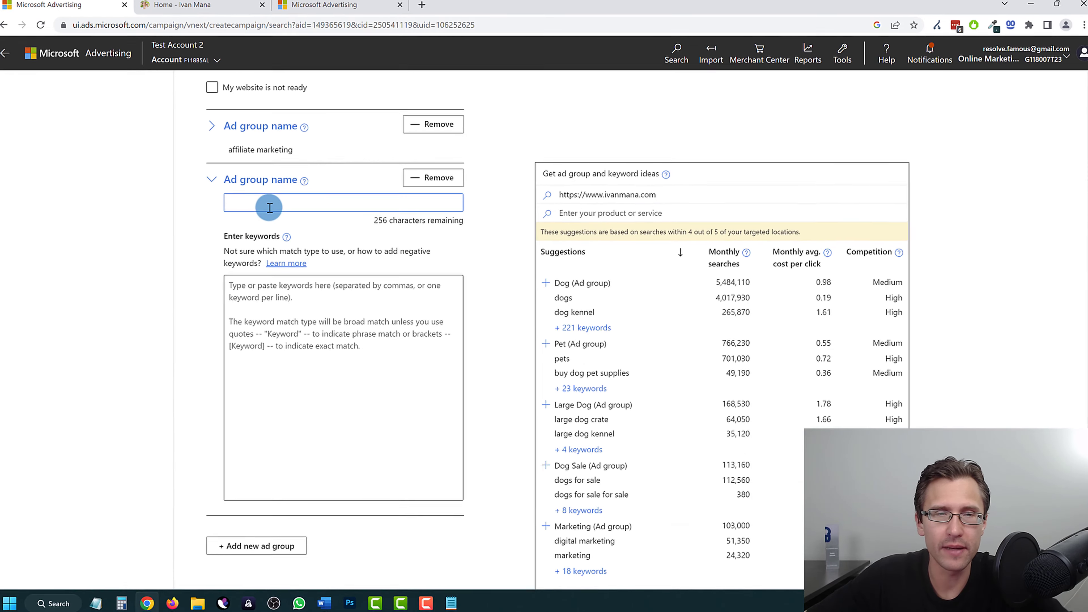
pyautogui.write('make money online')
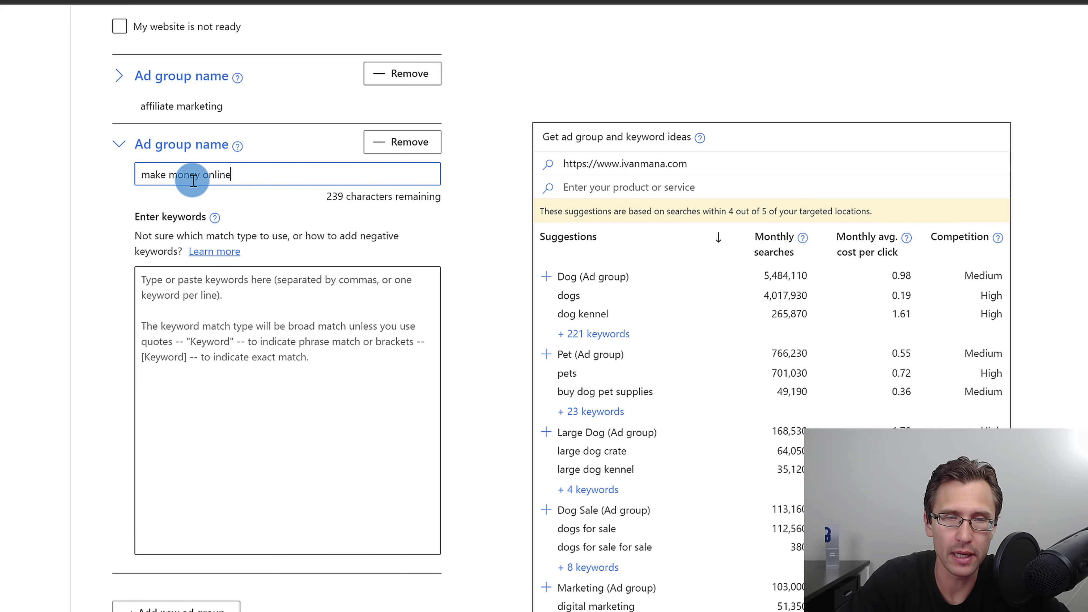
# Enter the new ad group's keywords: "make money online", "how to make money online", "earn money online" and "how to earn money online".
pyautogui.press('Tab')
pyautogui.press('Tab')
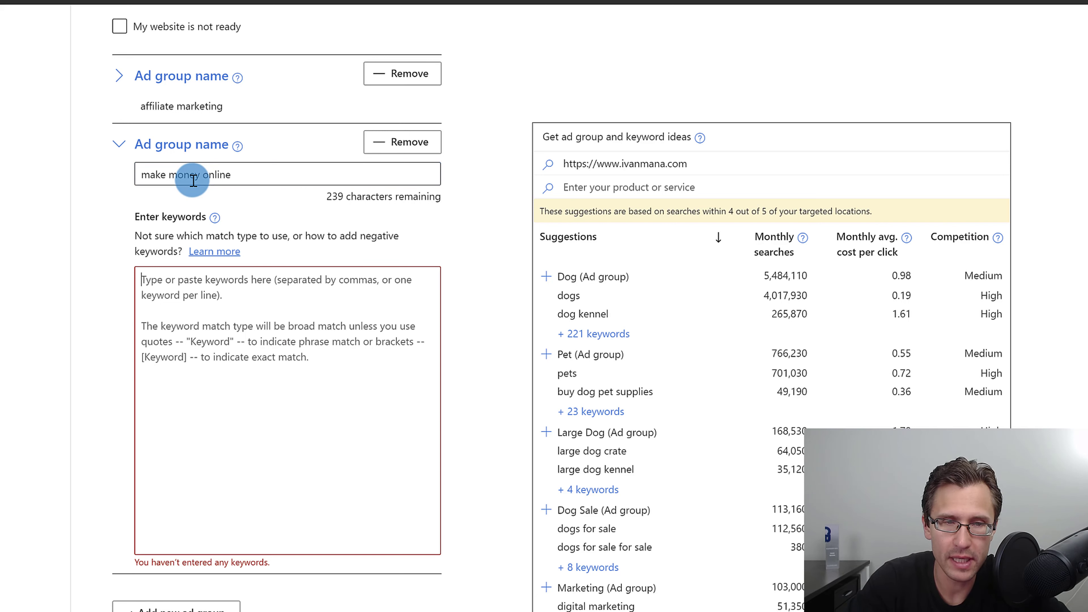
pyautogui.write('make mo')
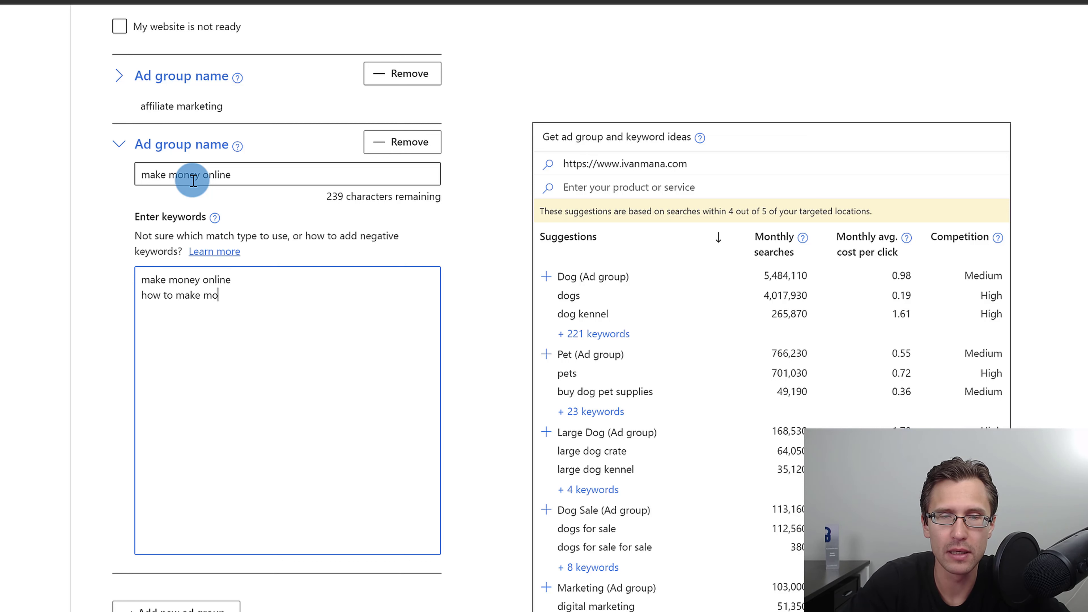
pyautogui.write('ney online')
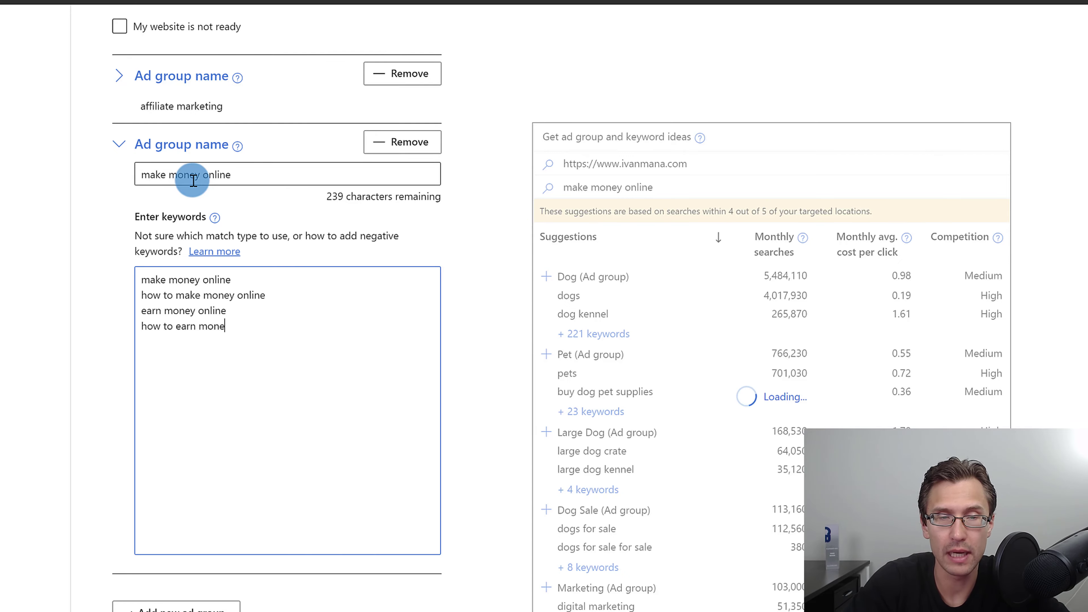
pyautogui.write('y online')
# Move the keyword planner tab beside the campaign tab and get keyword suggestions for "make money online".
pyautogui.click(338, 8)
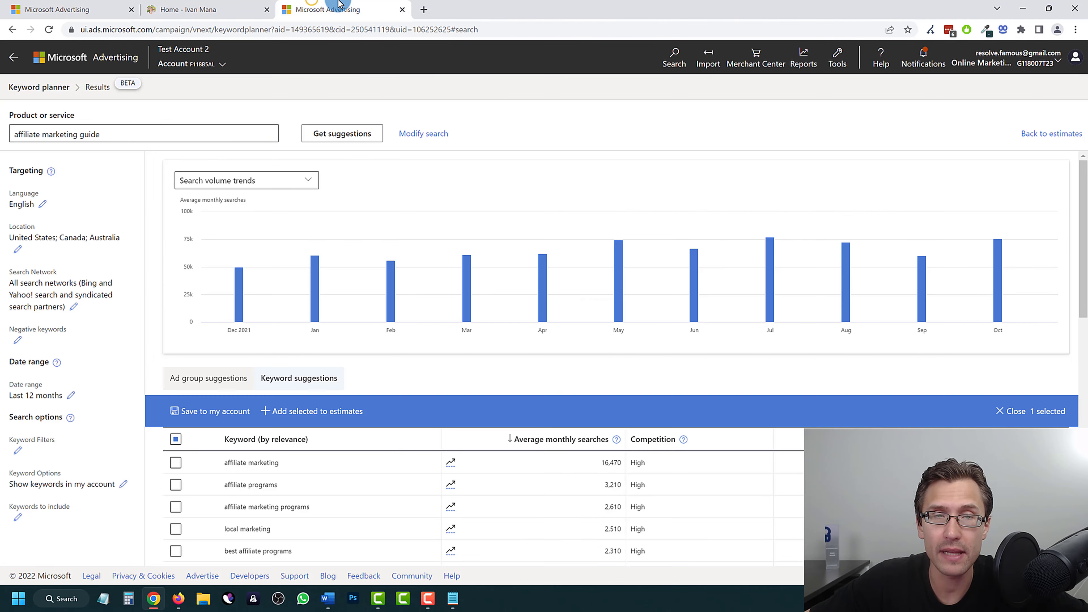
pyautogui.moveTo(339, 4); pyautogui.dragTo(201, 8)
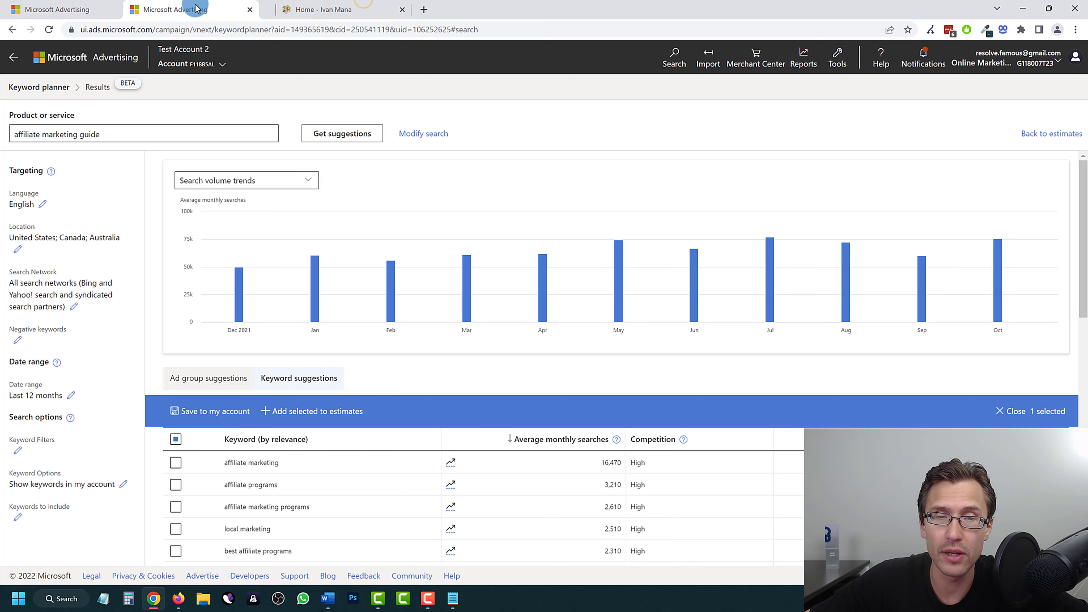
pyautogui.tripleClick(143, 134)
pyautogui.write('make')
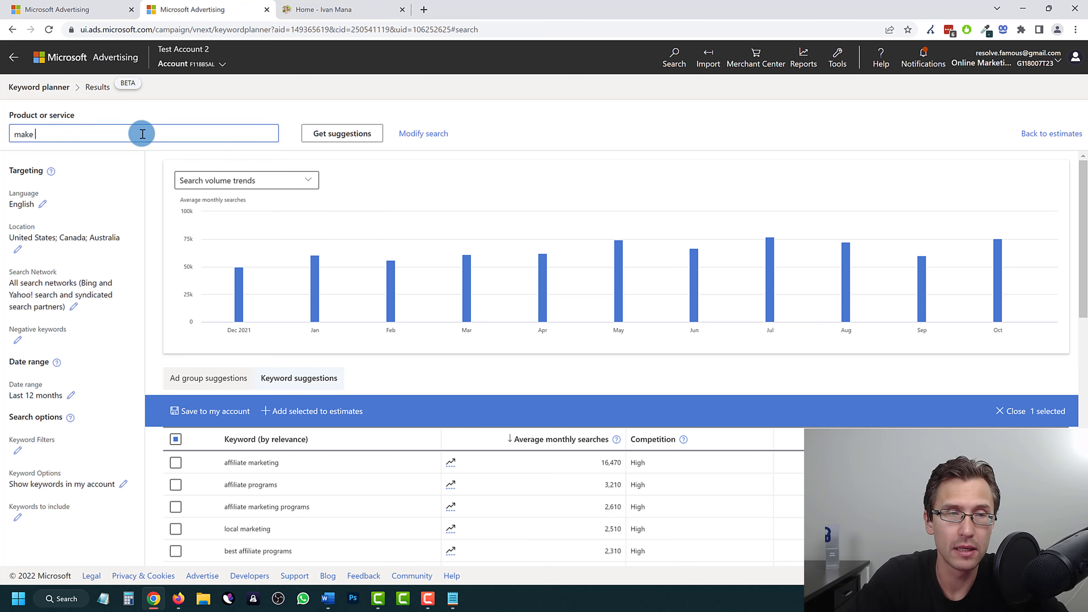
pyautogui.write(' money online')
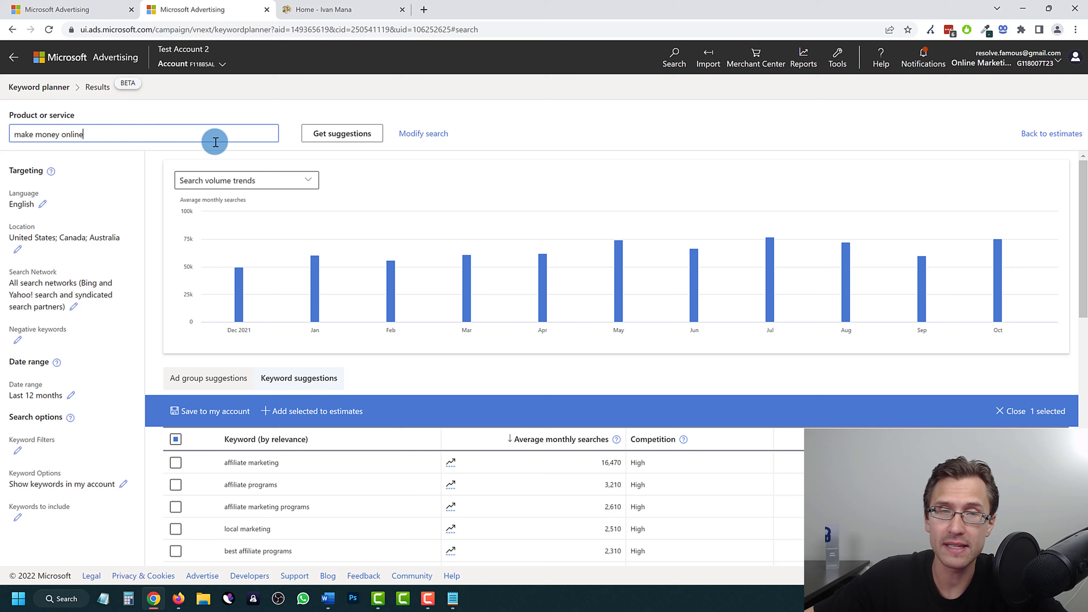
pyautogui.click(336, 135)
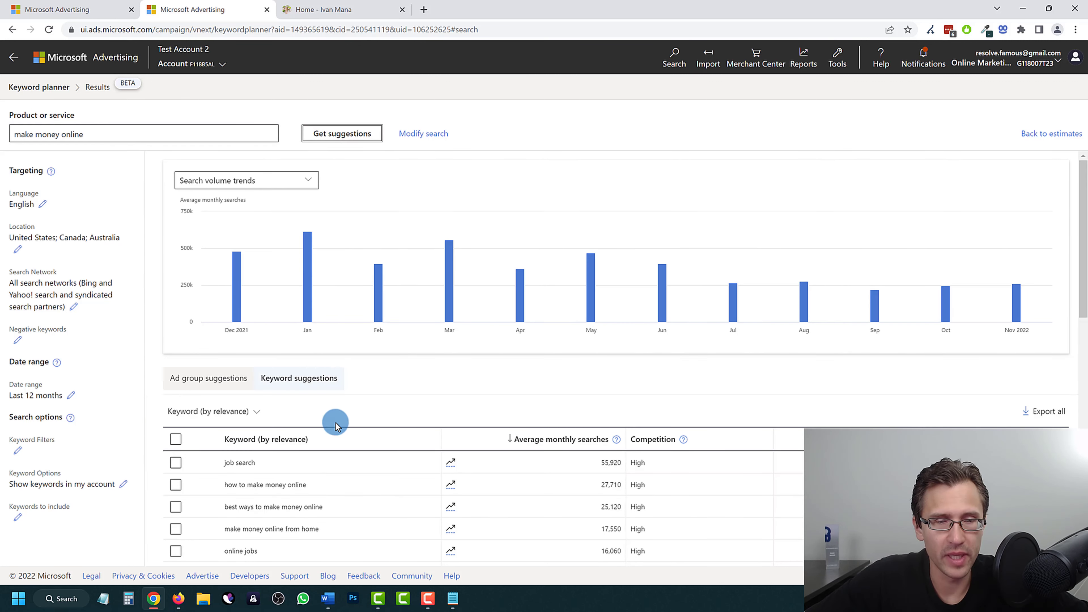
# Check the average monthly searches for the suggested keyword "how to make money online".
pyautogui.moveTo(323, 491); pyautogui.dragTo(215, 493)
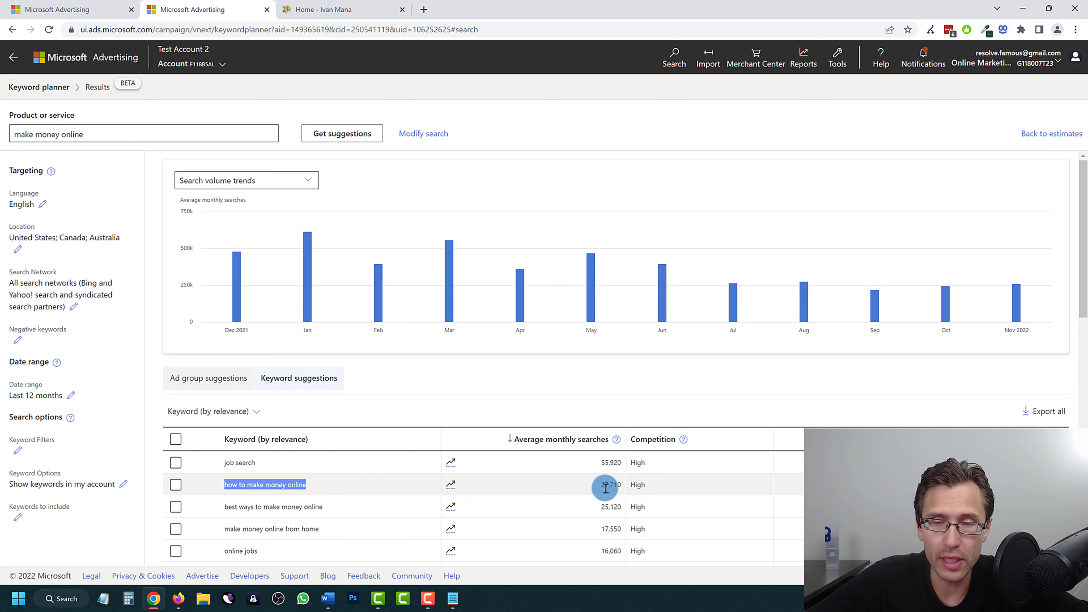
pyautogui.doubleClick(617, 484)
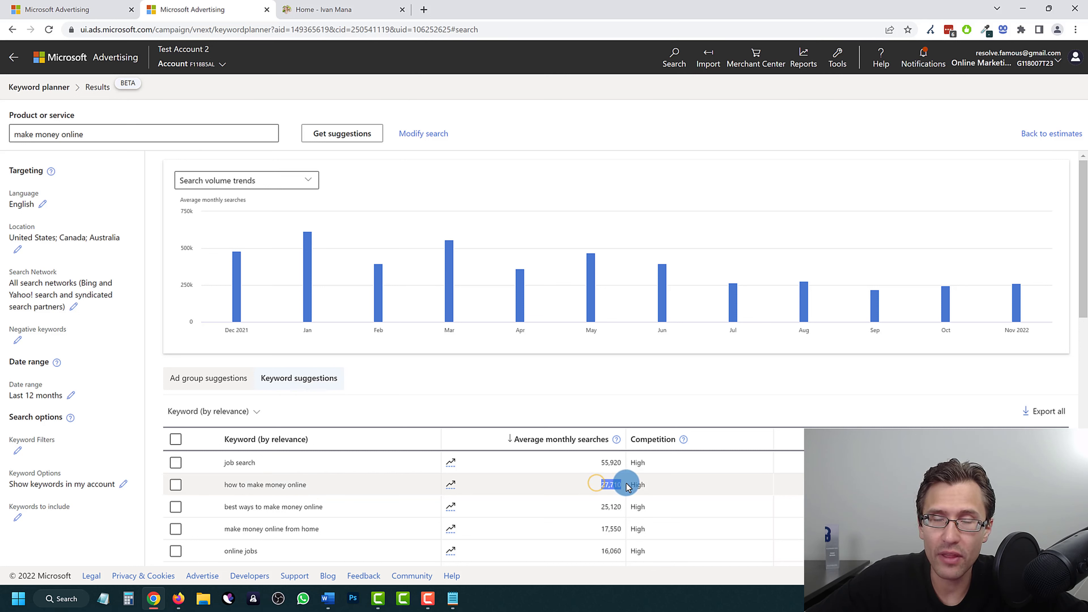
pyautogui.click(501, 401)
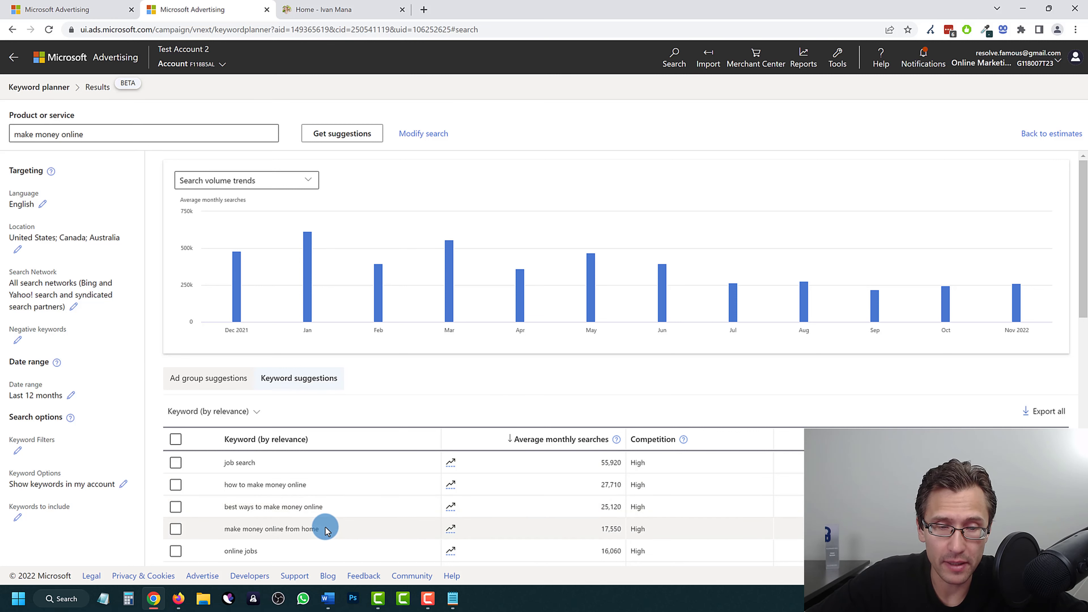
# Copy the suggested keyword "best ways to make money online" from the keyword planner into the make money online ad group's keywords.
pyautogui.click(70, 5)
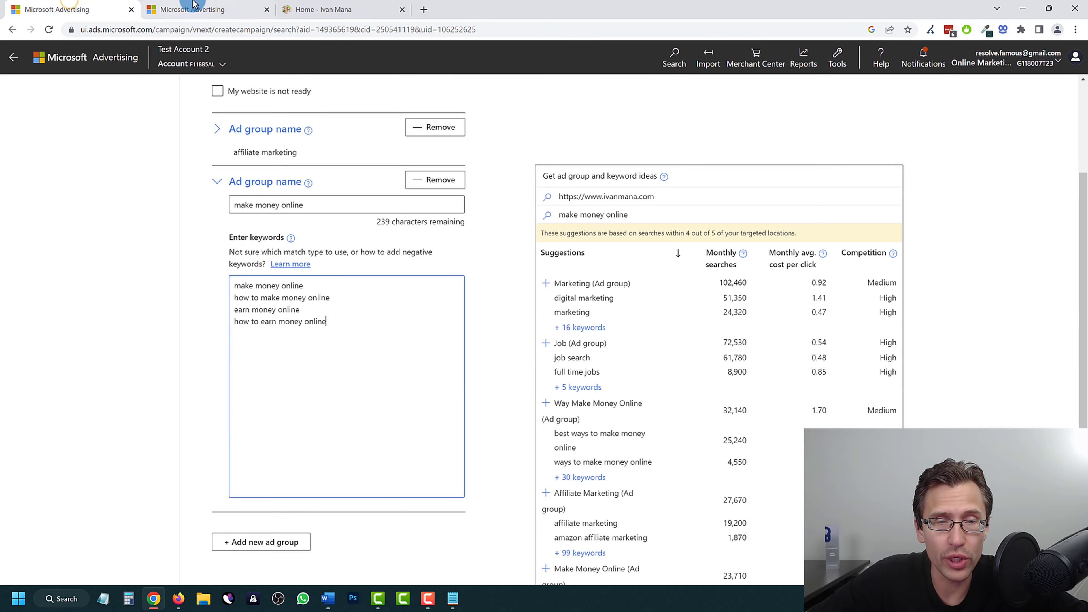
pyautogui.click(193, 8)
pyautogui.tripleClick(257, 507)
pyautogui.hotkey('ctrl', 'c')
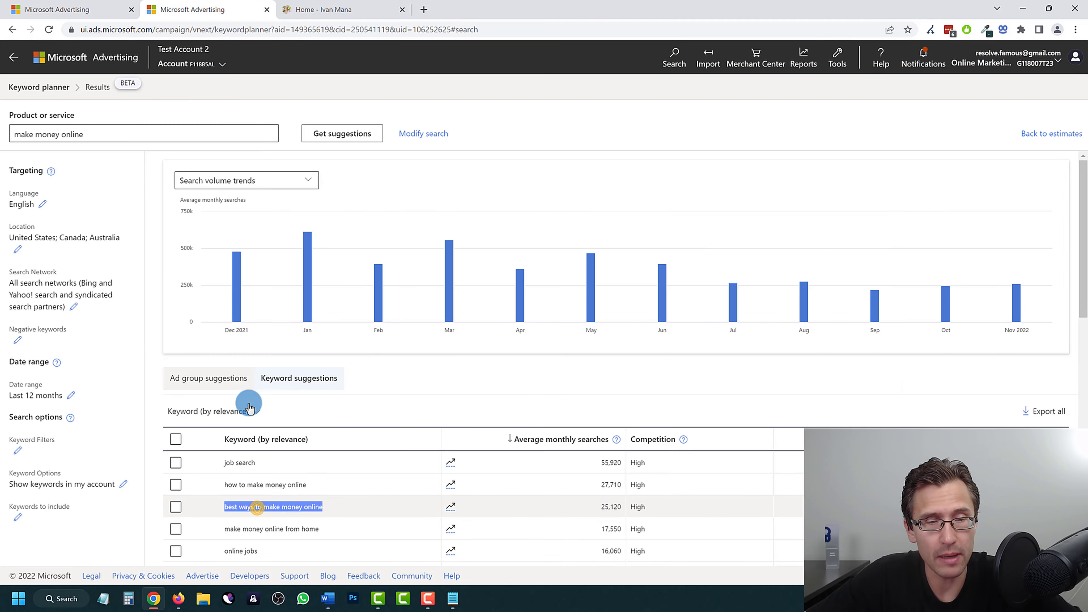
pyautogui.click(98, 3)
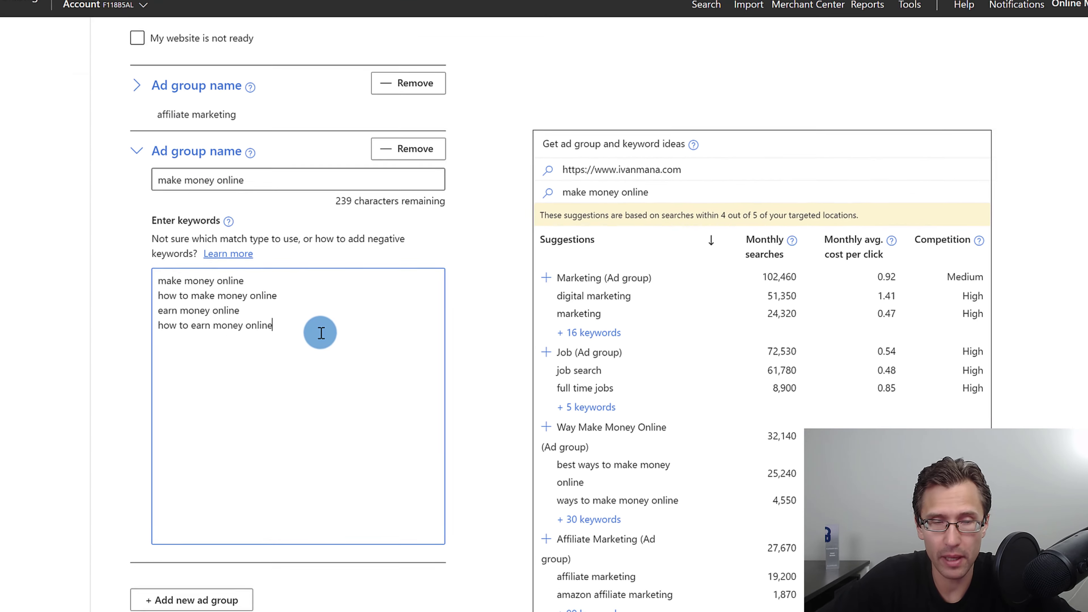
pyautogui.press('Return')
pyautogui.hotkey('ctrl', 'v')
# Add the planner suggestion "make money online from home" to the make money online ad group's keywords.
pyautogui.click(198, 3)
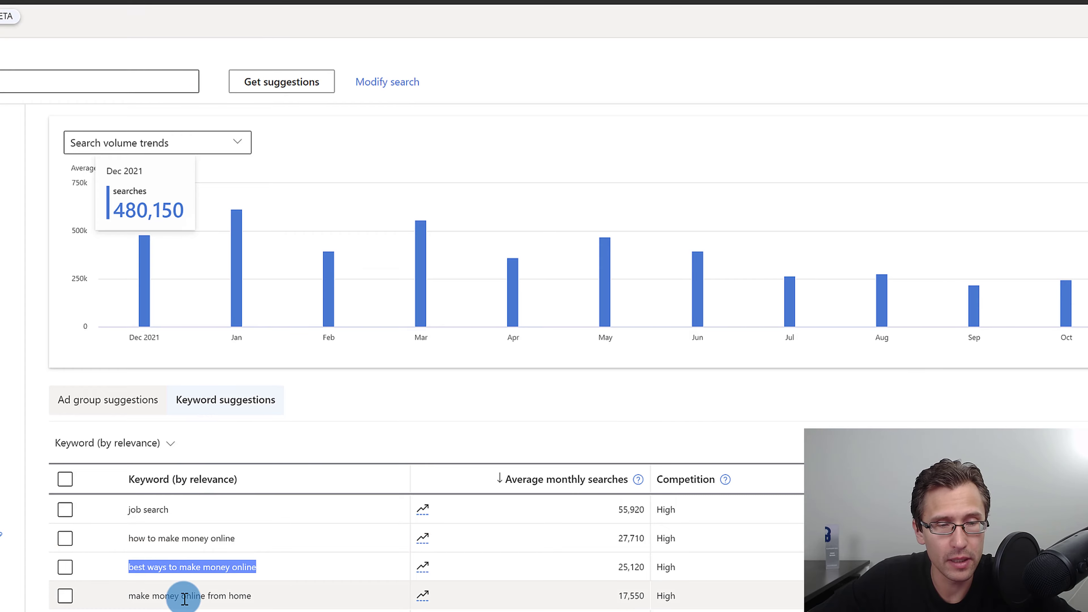
pyautogui.click(183, 591)
pyautogui.tripleClick(183, 591)
pyautogui.click(99, 4)
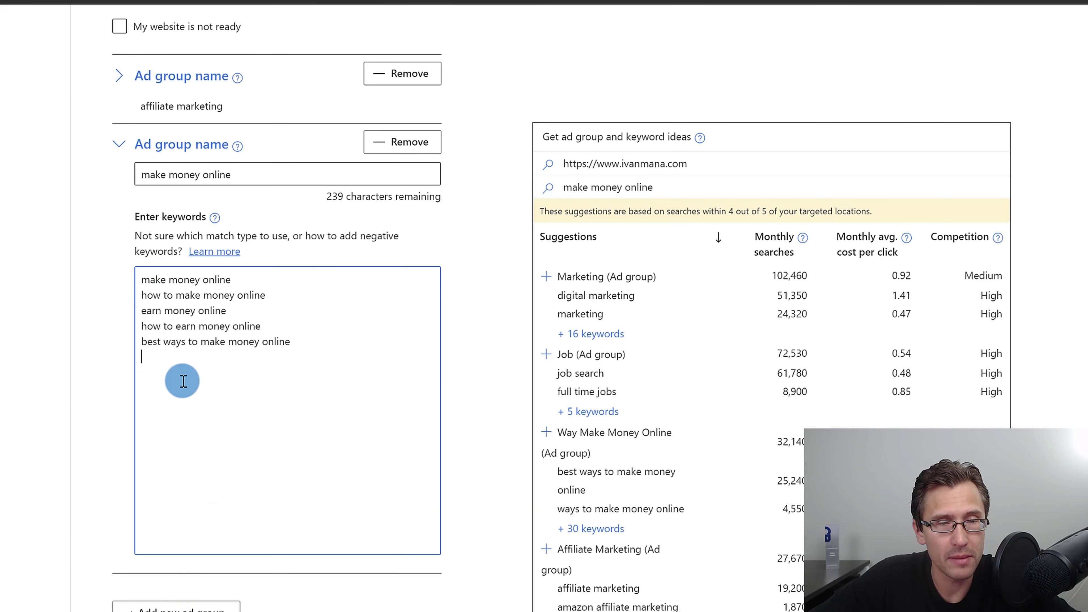
pyautogui.press('Return')
pyautogui.write('make money online from home')
pyautogui.press('Return')
# Look over the keyword planner suggestions once more and review the keyword lists of both ad groups in the campaign.
pyautogui.click(198, 3)
pyautogui.scroll(-3, 328, 464)
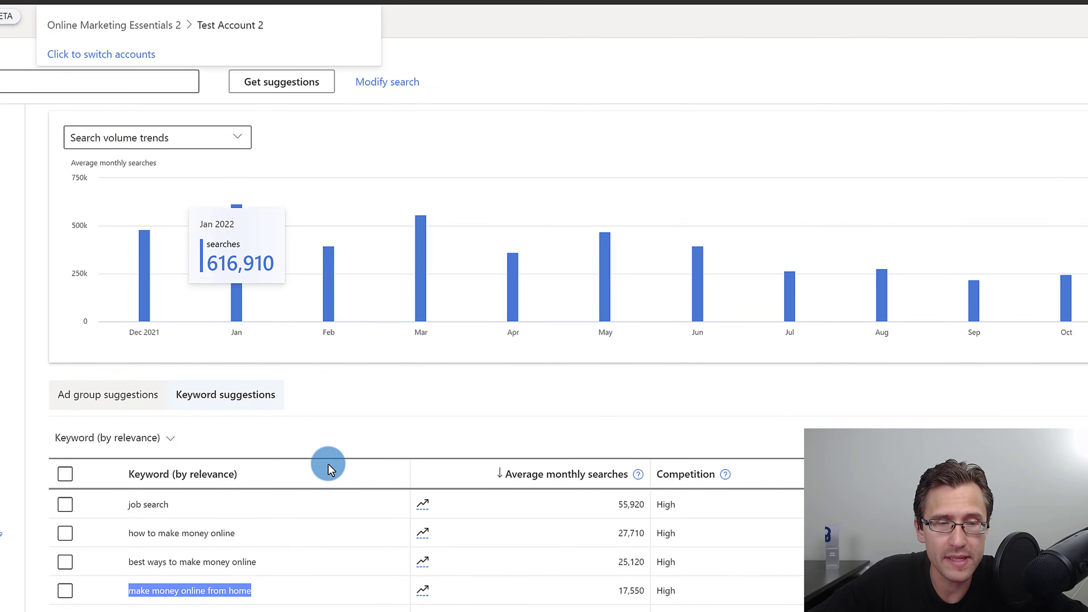
pyautogui.scroll(5, 359, 470)
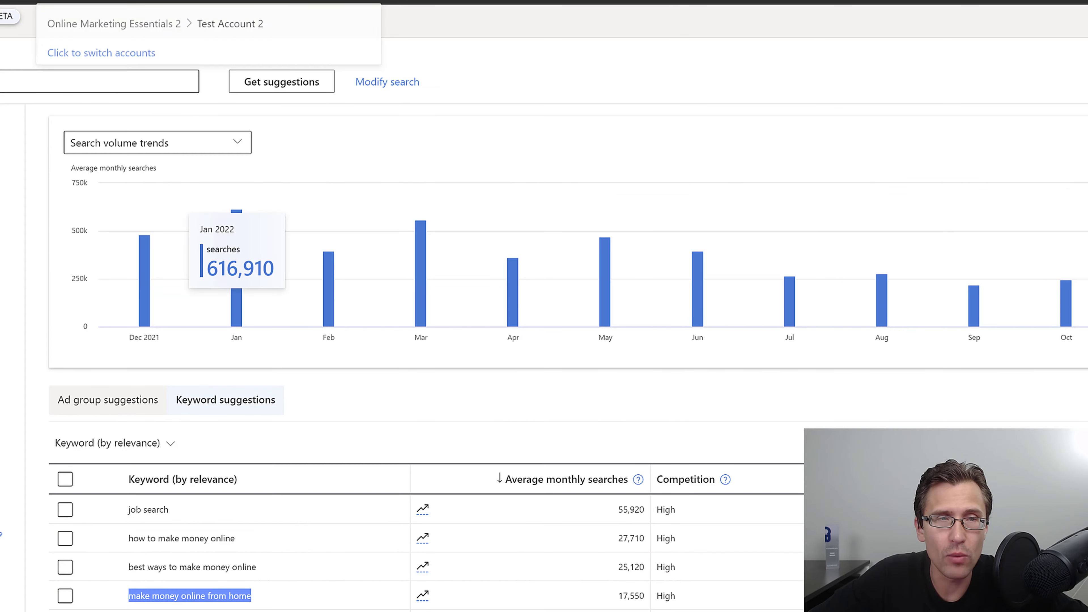
pyautogui.click(99, 3)
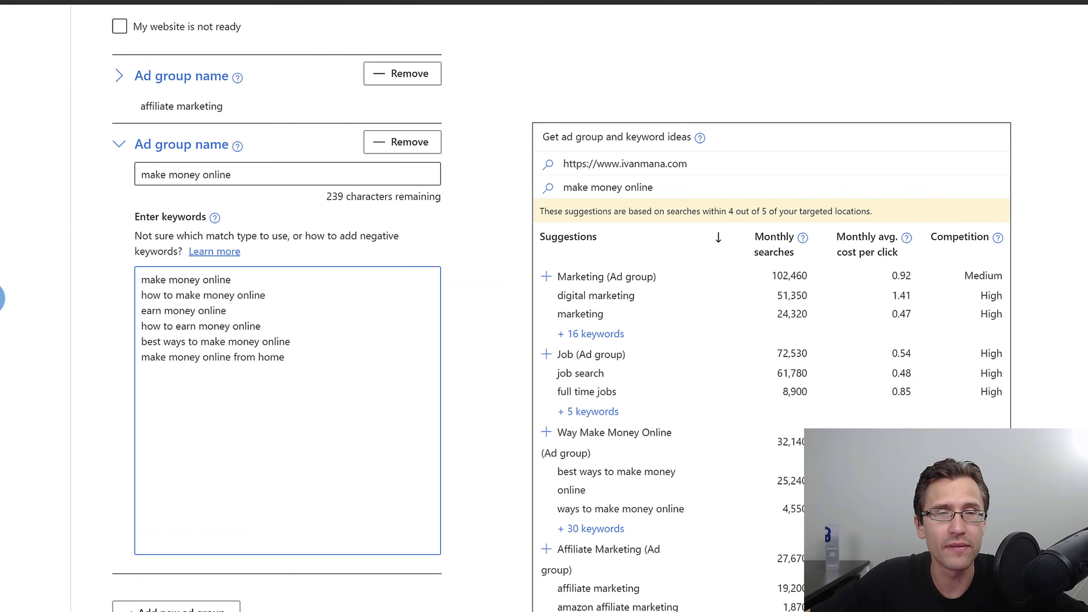
pyautogui.scroll(1, 1, 286)
pyautogui.scroll(3, 1, 286)
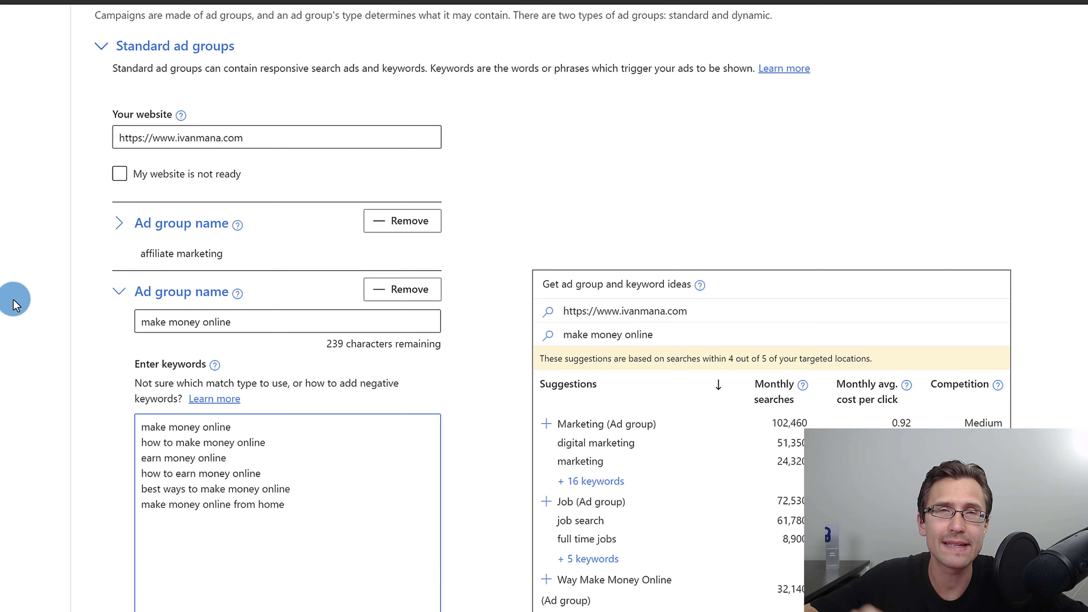
pyautogui.click(183, 224)
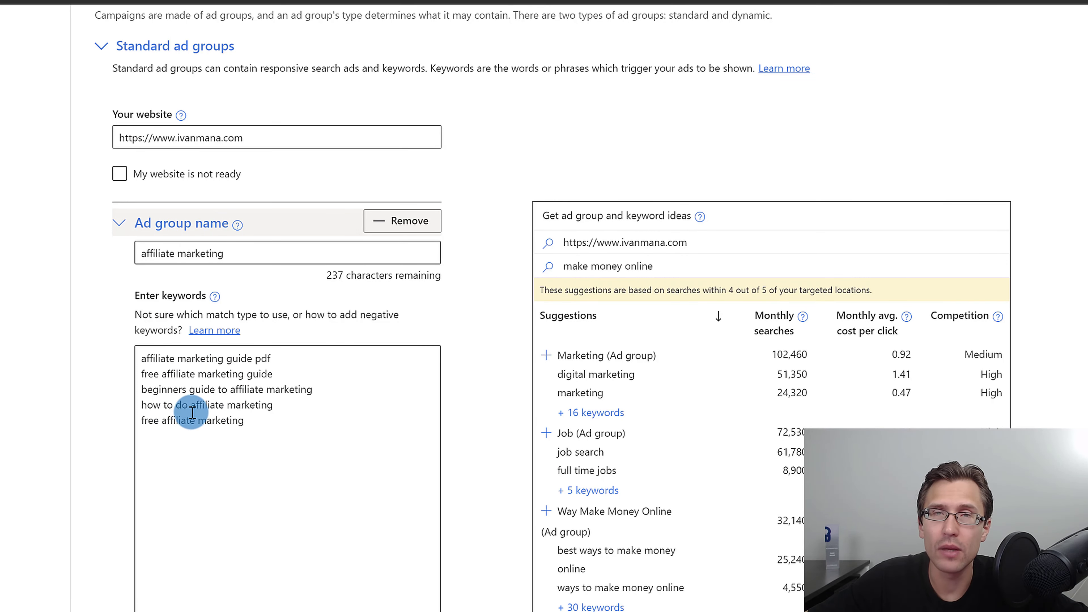
pyautogui.scroll(-5, 185, 412)
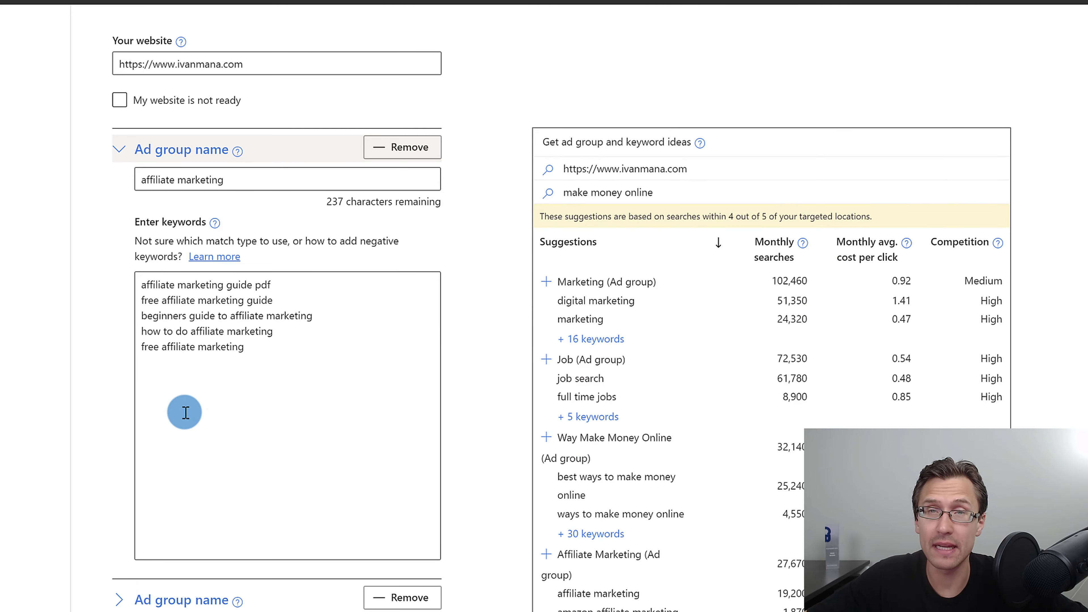
pyautogui.click(192, 442)
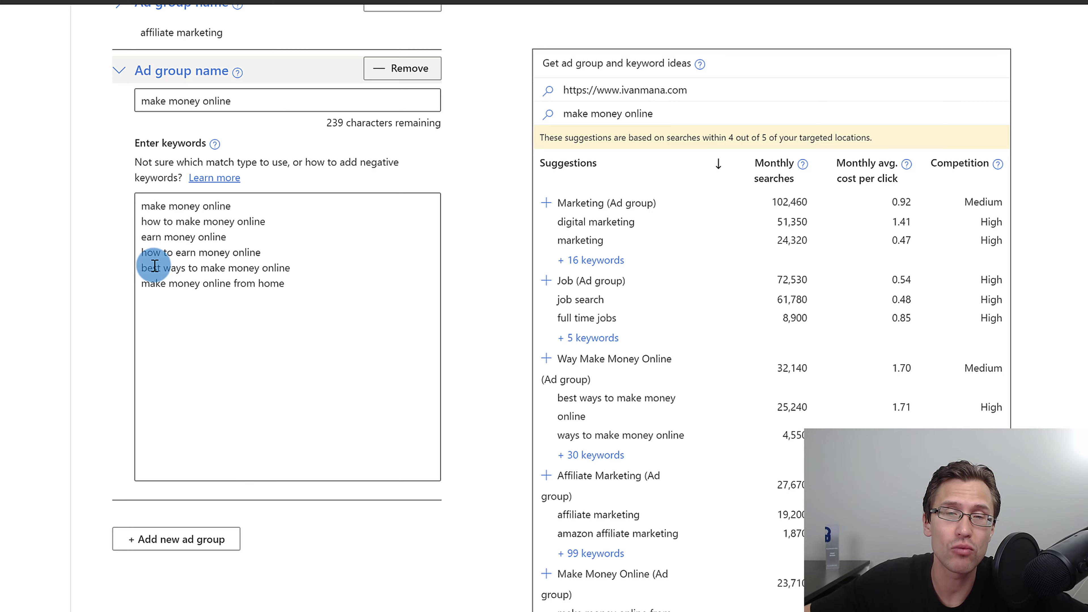
pyautogui.scroll(6, 46, 274)
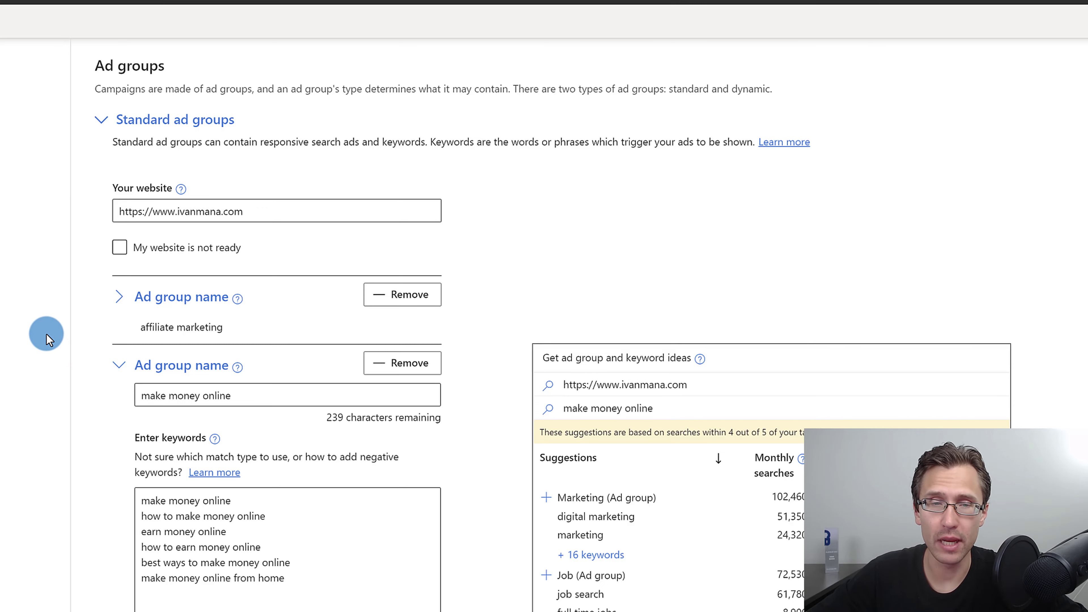
# Put the keyword "make money online" in square brackets and enclose "how to make money online" in quotation marks.
pyautogui.scroll(-3, 46, 335)
pyautogui.scroll(-4, 45, 334)
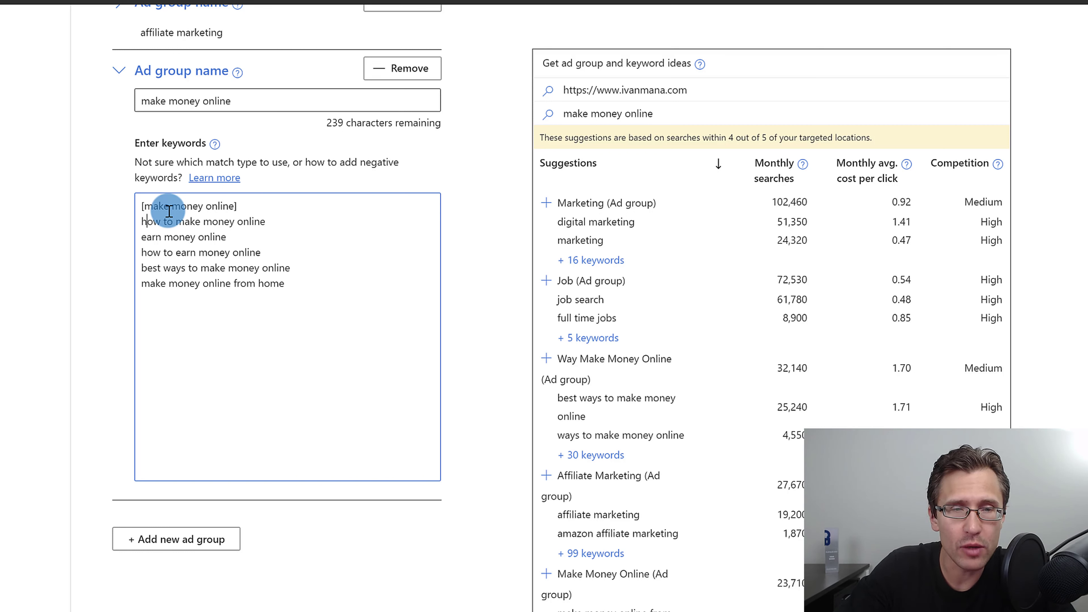
pyautogui.write('"')
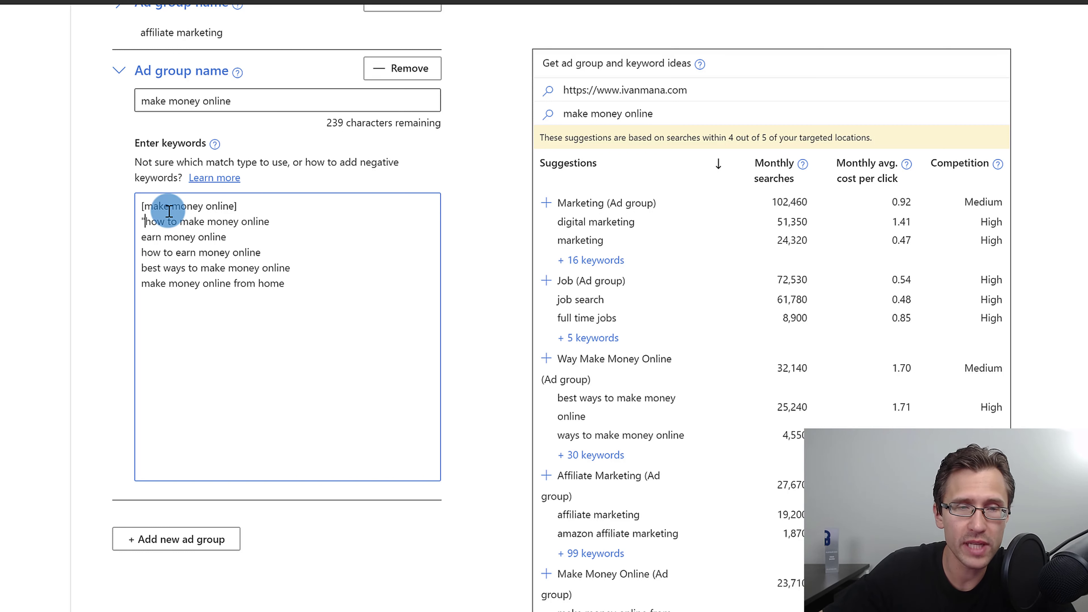
pyautogui.click(281, 226)
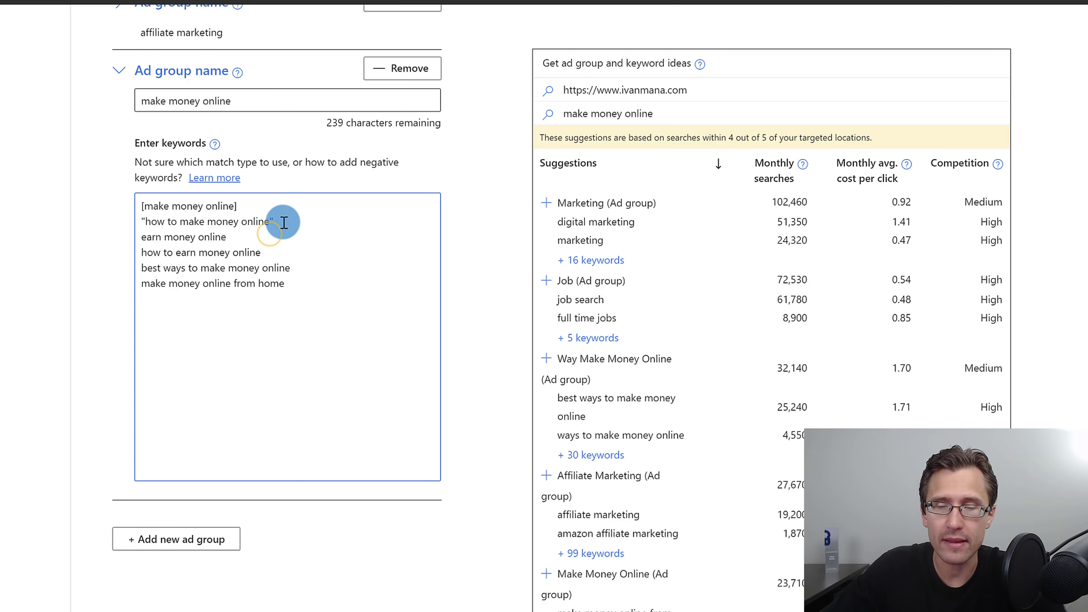
# Insert three blank lines after "earn money online" and two after the bracketed "make money online" keyword.
pyautogui.press('Return')
pyautogui.press('Return')
pyautogui.press('Return')
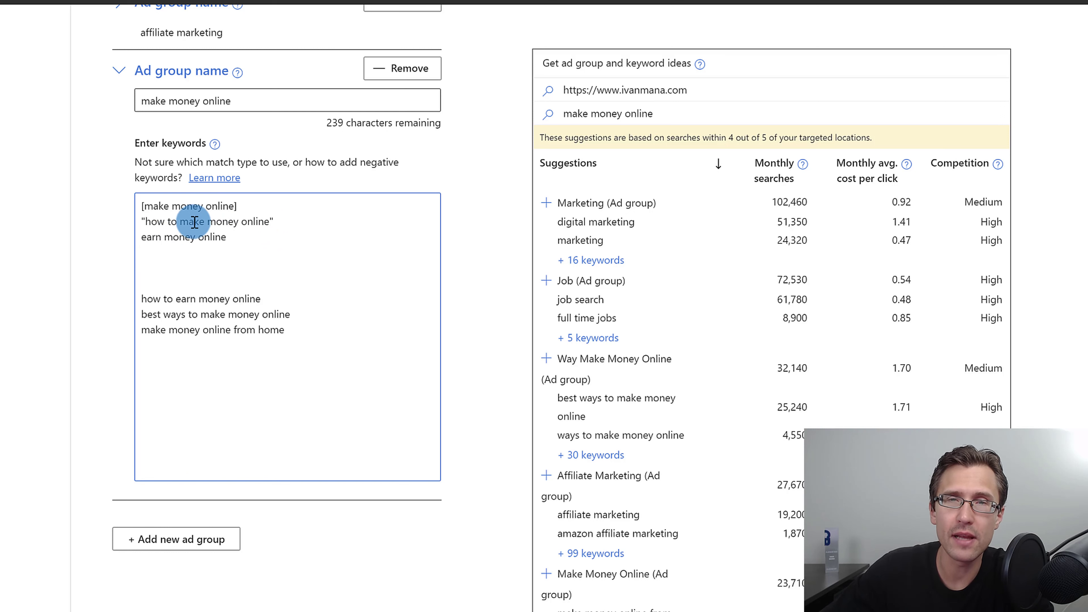
pyautogui.click(271, 203)
pyautogui.press('Return')
pyautogui.press('Return')
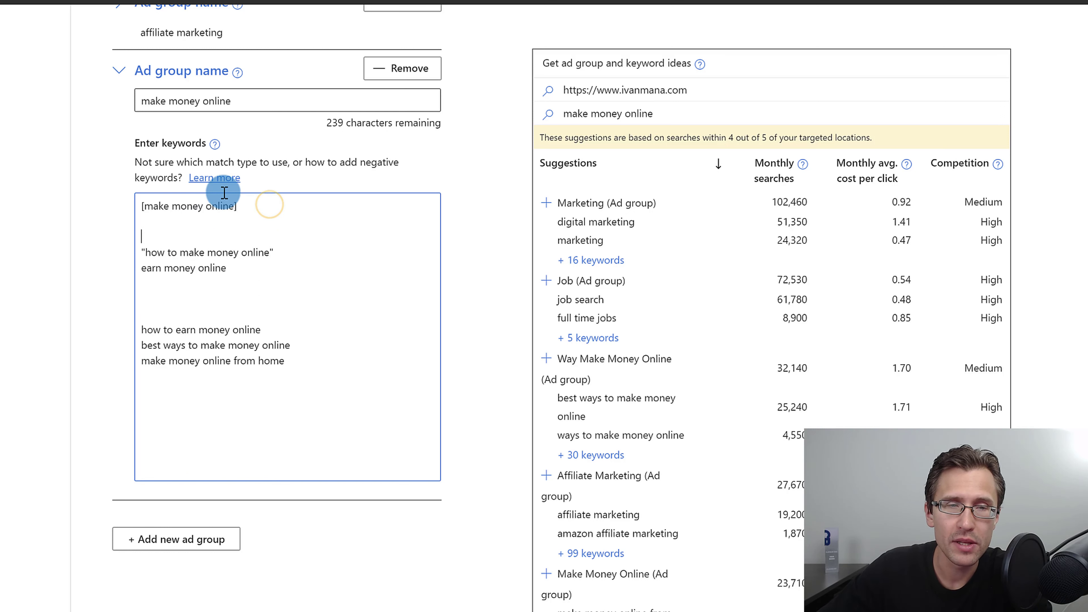
pyautogui.moveTo(240, 207); pyautogui.dragTo(116, 209)
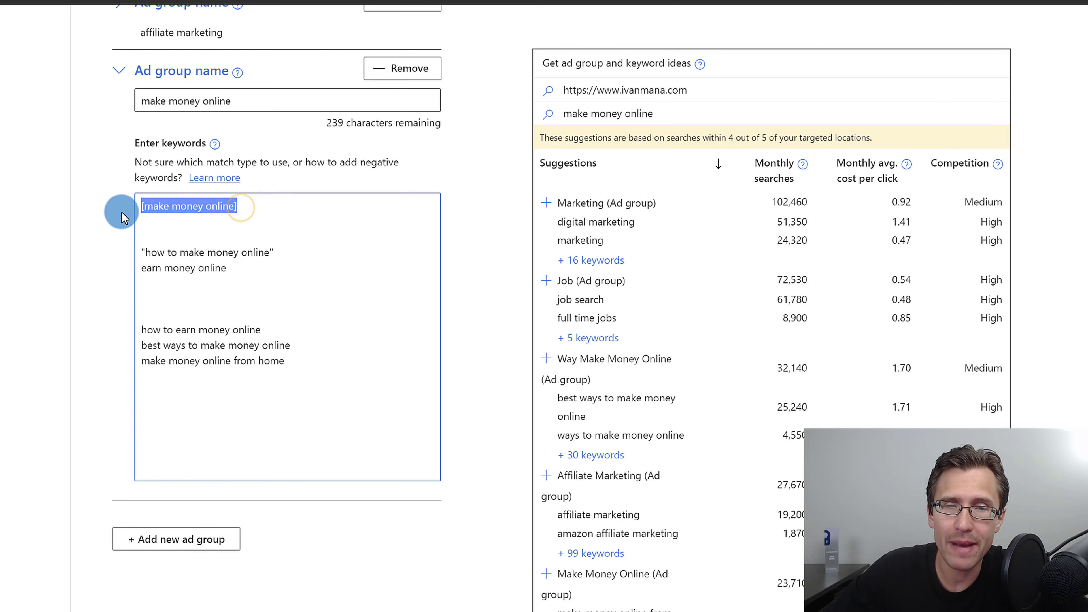
pyautogui.click(189, 210)
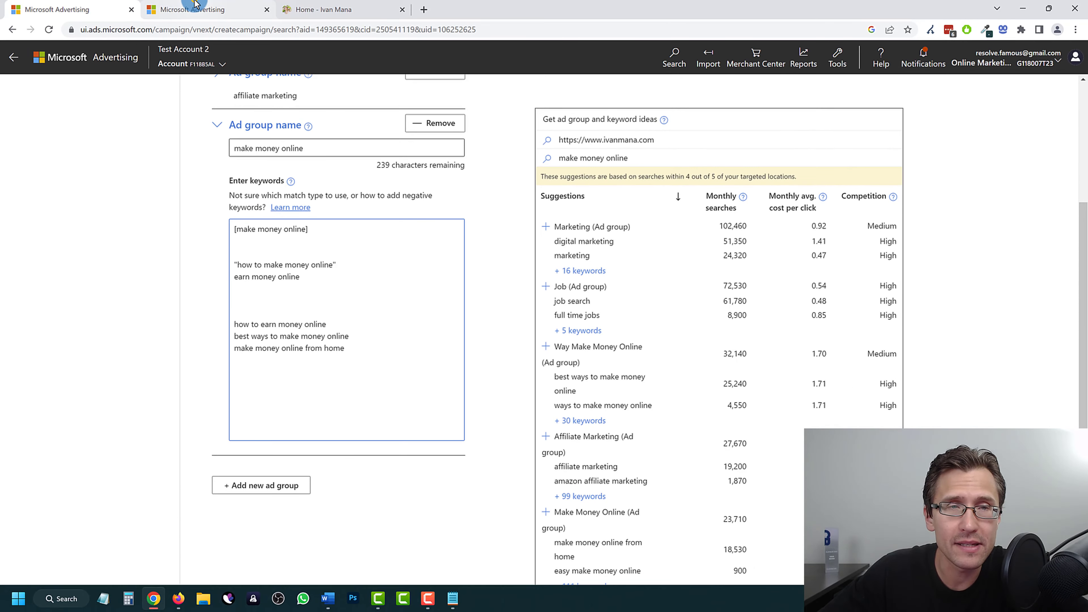
# Open bing.com in a new browser tab and search for "make money online".
pyautogui.click(195, 3)
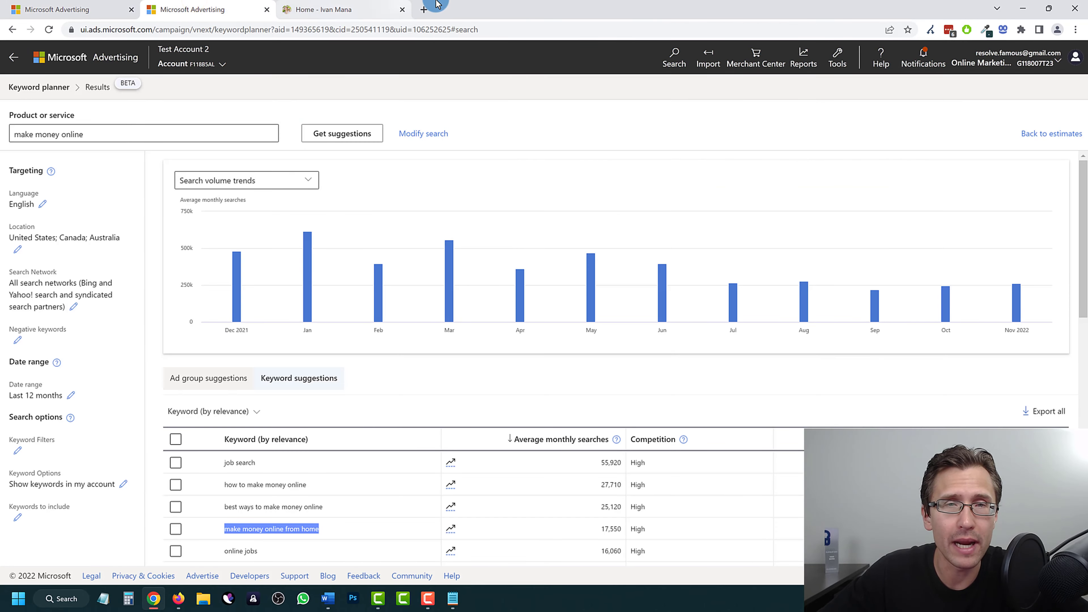
pyautogui.hotkey('ctrl', 't')
pyautogui.write('bing.com')
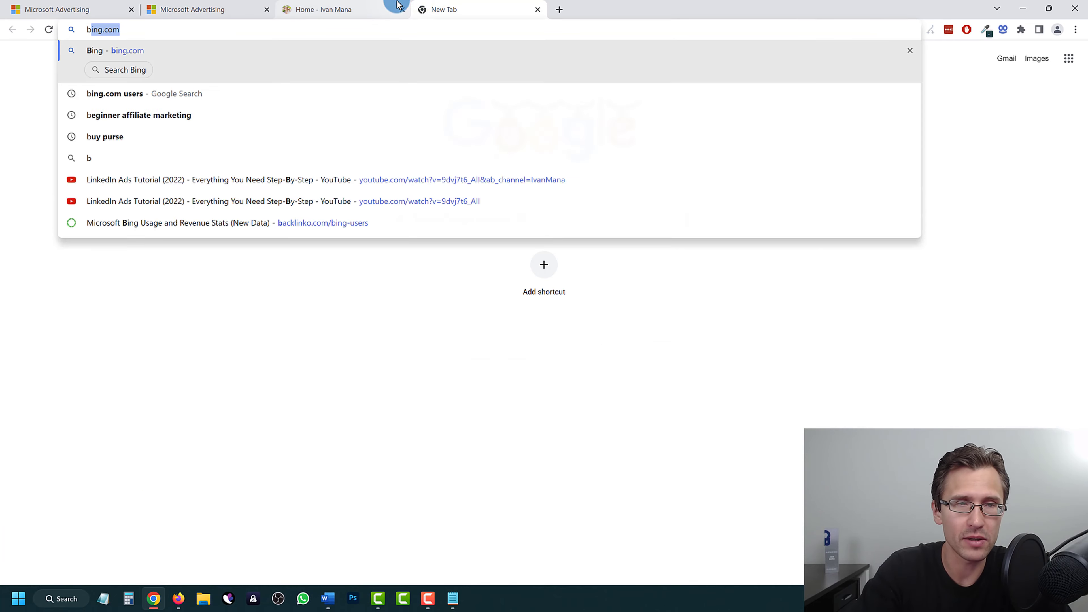
pyautogui.press('Return')
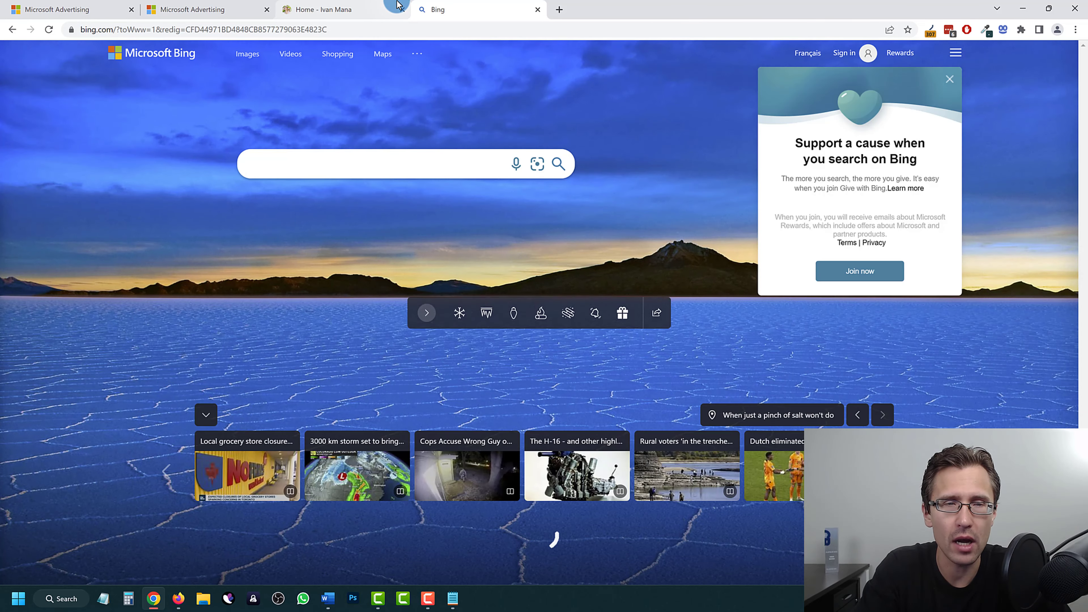
pyautogui.write('make money online')
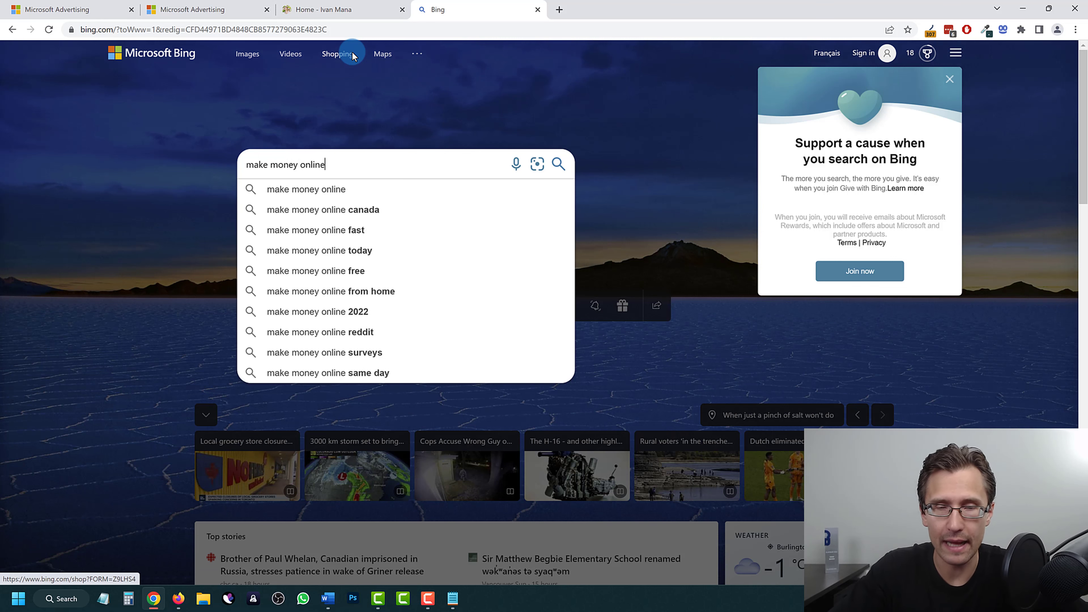
pyautogui.press('Return')
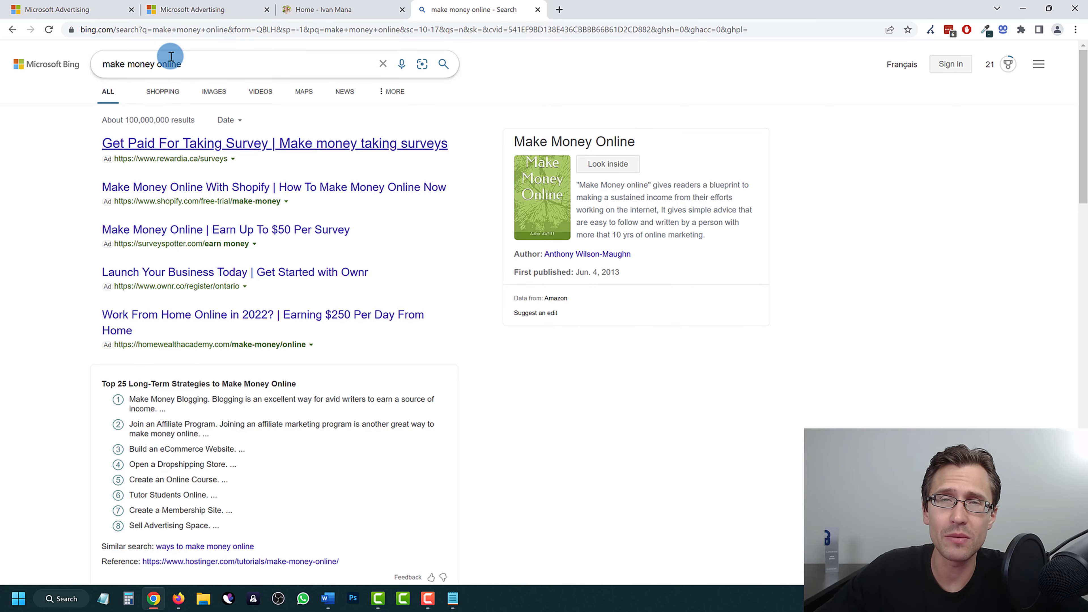
# Change the Bing query to "make moneys online" without running it, and restore "make money online".
pyautogui.click(155, 62)
pyautogui.write('s')
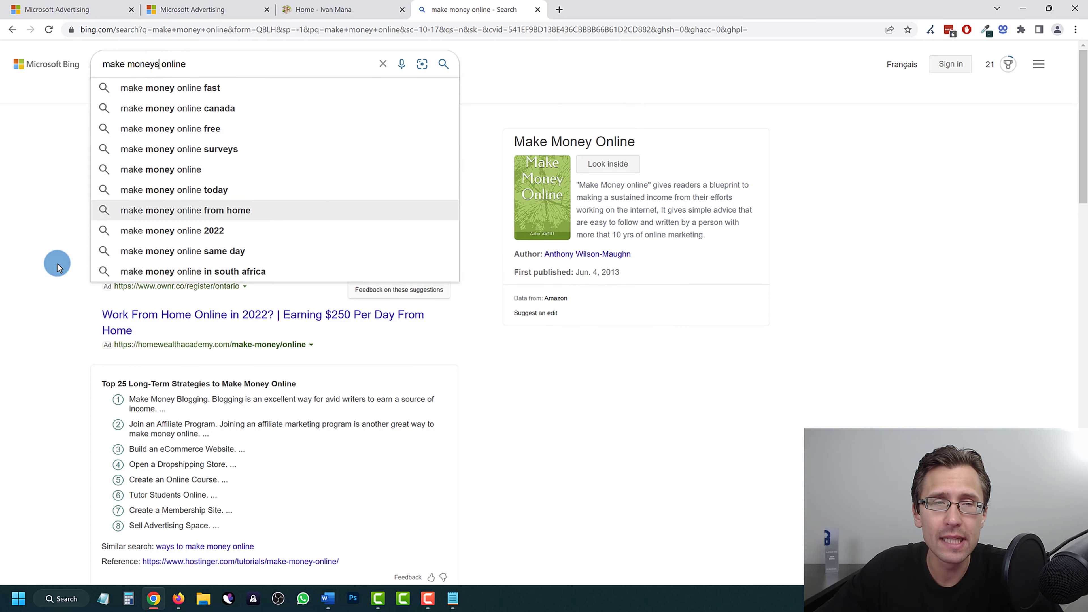
pyautogui.click(2, 324)
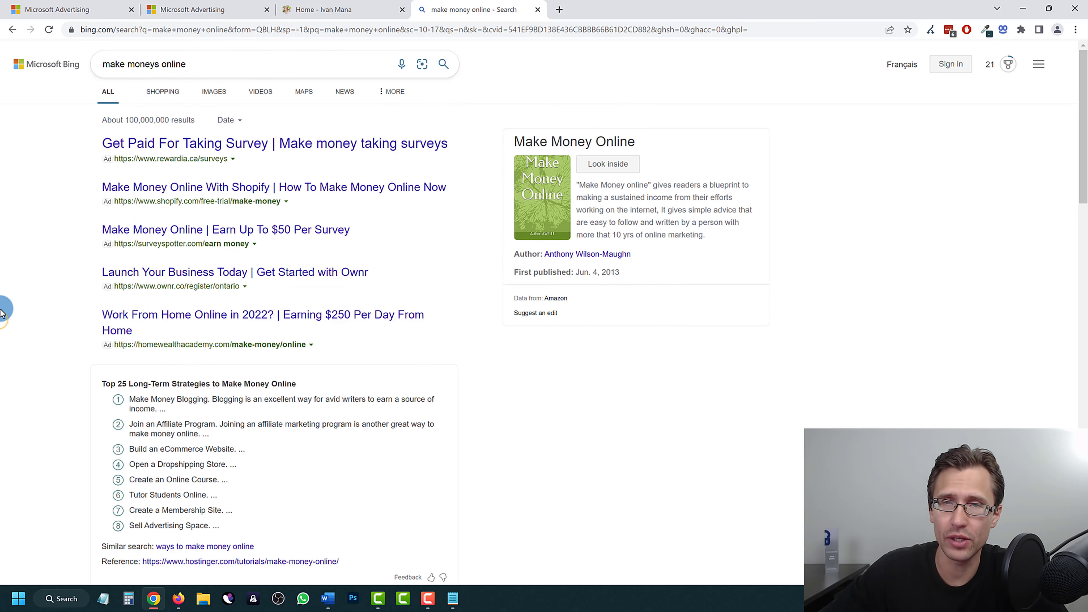
pyautogui.click(156, 62)
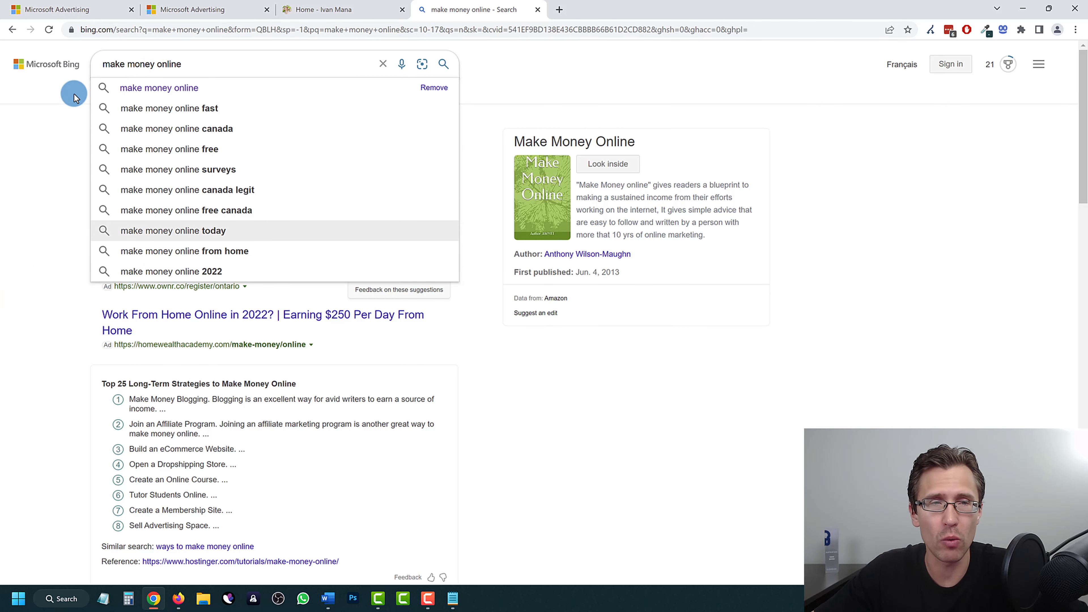
# Return to the campaign's ad group page and examine the bracketed "make money online" keyword.
pyautogui.click(76, 5)
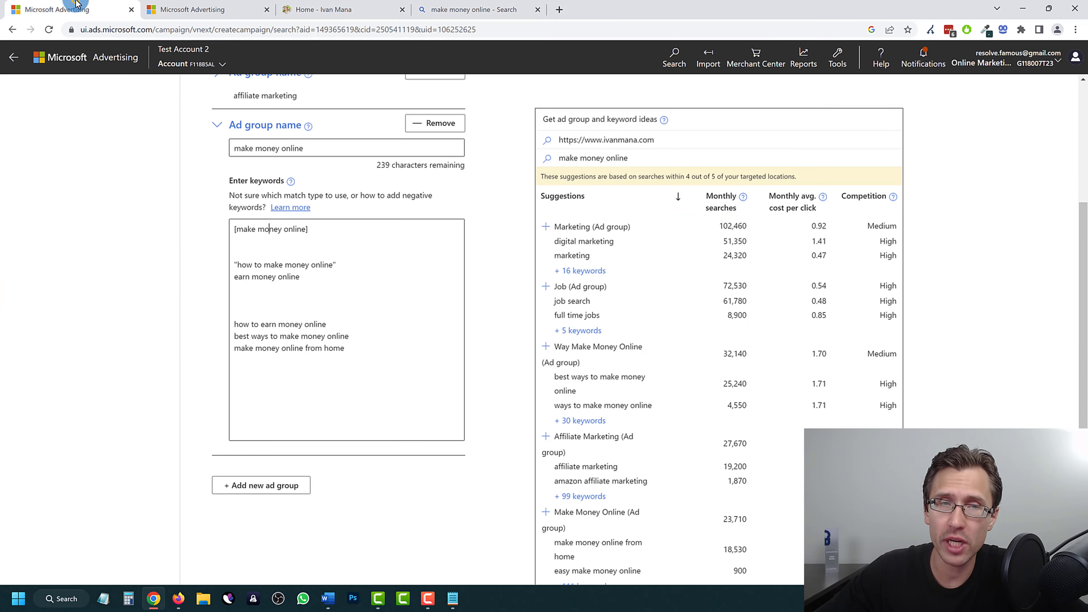
pyautogui.click(317, 230)
pyautogui.moveTo(254, 229); pyautogui.dragTo(229, 228)
pyautogui.click(270, 231)
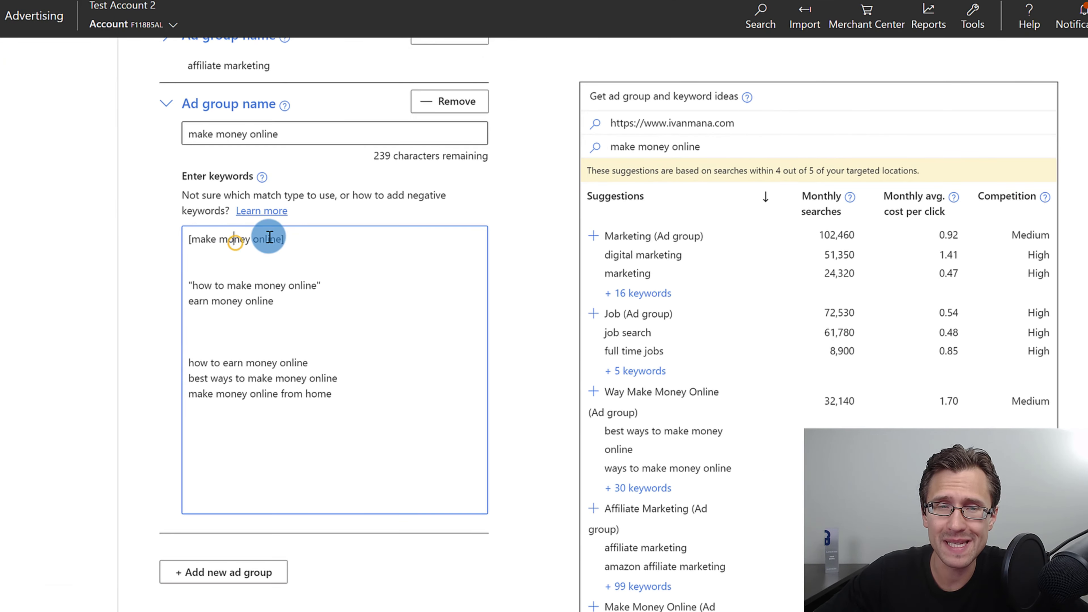
pyautogui.moveTo(301, 228); pyautogui.dragTo(202, 243)
pyautogui.moveTo(283, 240); pyautogui.dragTo(188, 240)
pyautogui.click(220, 240)
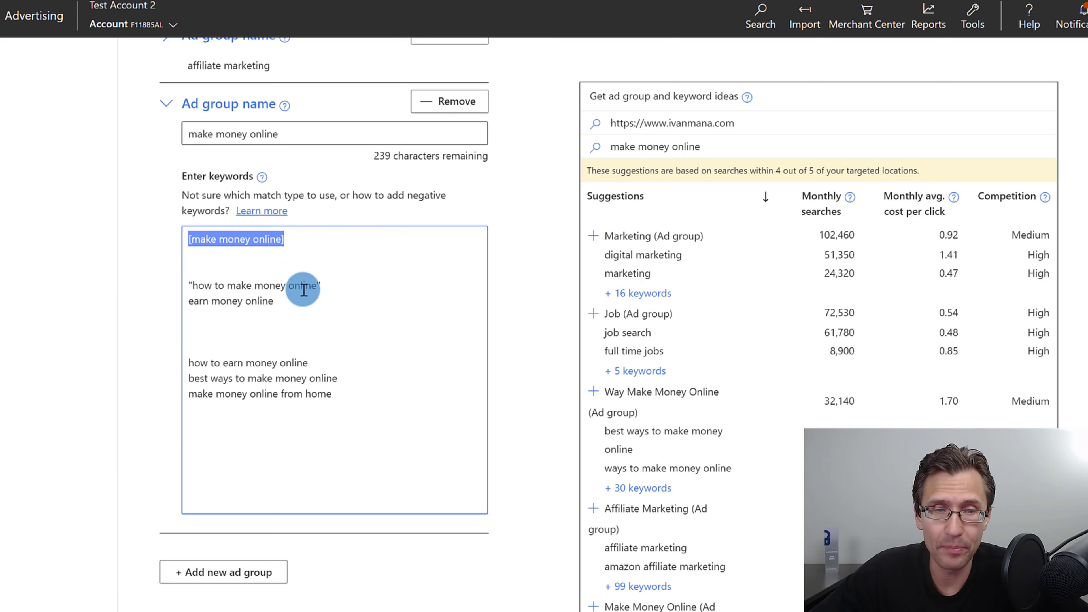
# Insert two blank lines after the quoted "how to make money online" keyword to separate it from the keywords below.
pyautogui.click(317, 285)
pyautogui.press('Return')
pyautogui.press('Return')
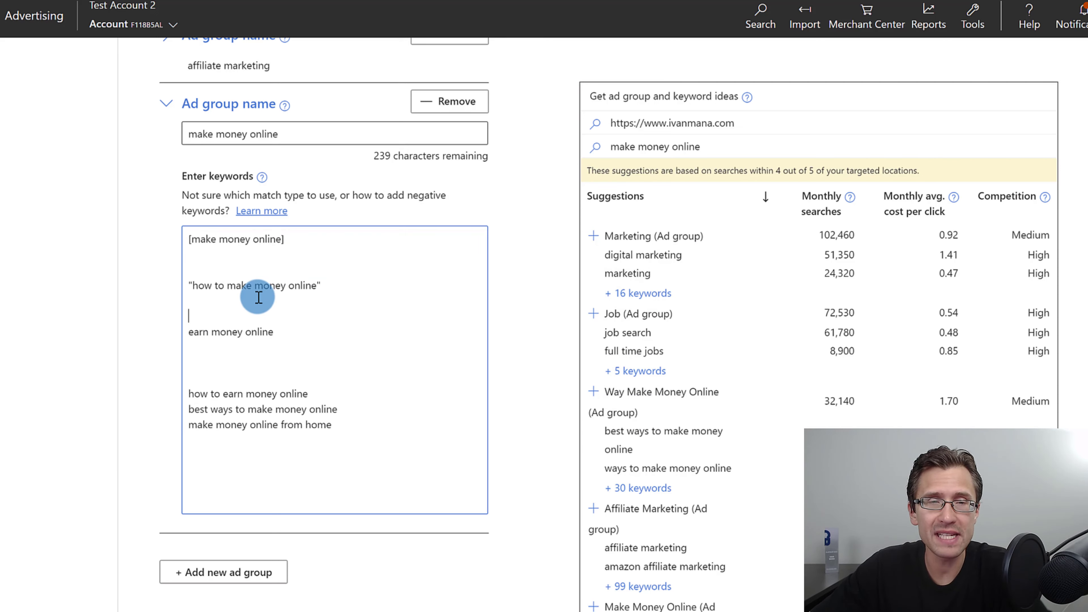
# Below the quoted "how to make money online" keyword, add a line reading "make money online how to".
pyautogui.moveTo(317, 284); pyautogui.dragTo(195, 284)
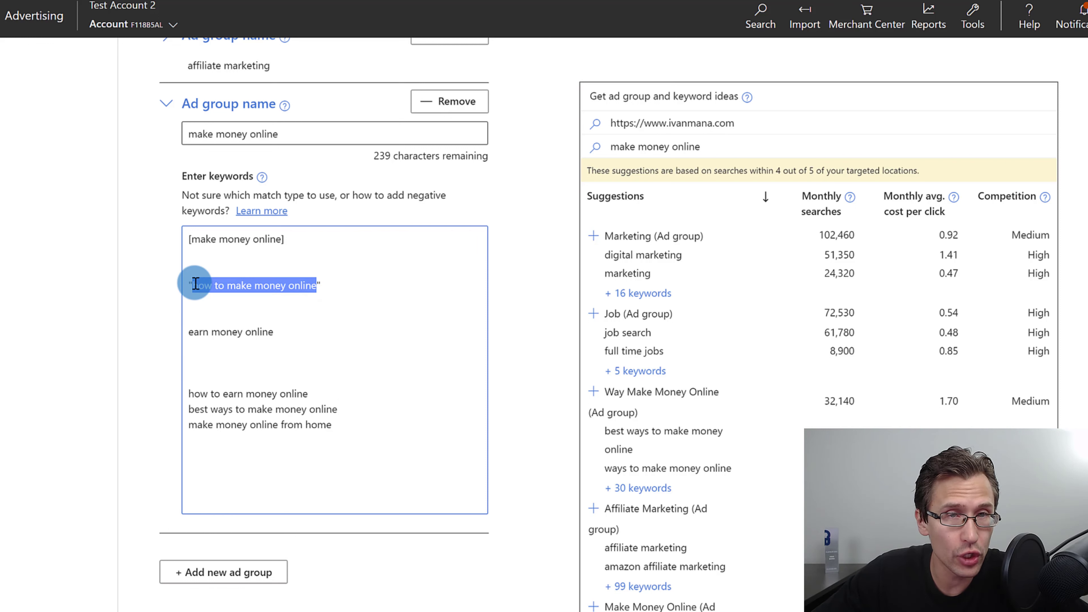
pyautogui.click(325, 286)
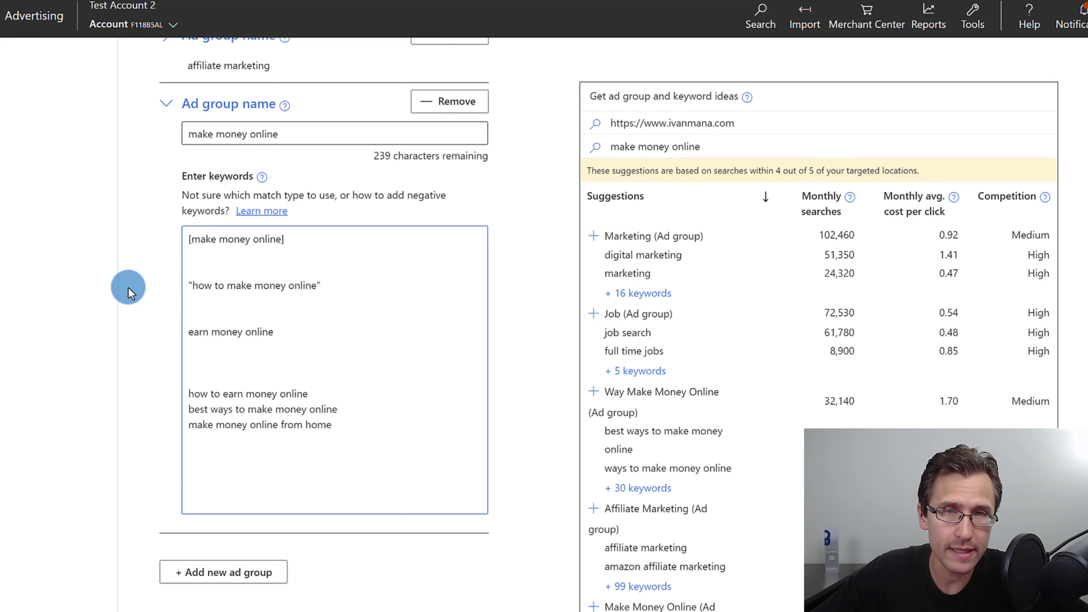
pyautogui.click(256, 302)
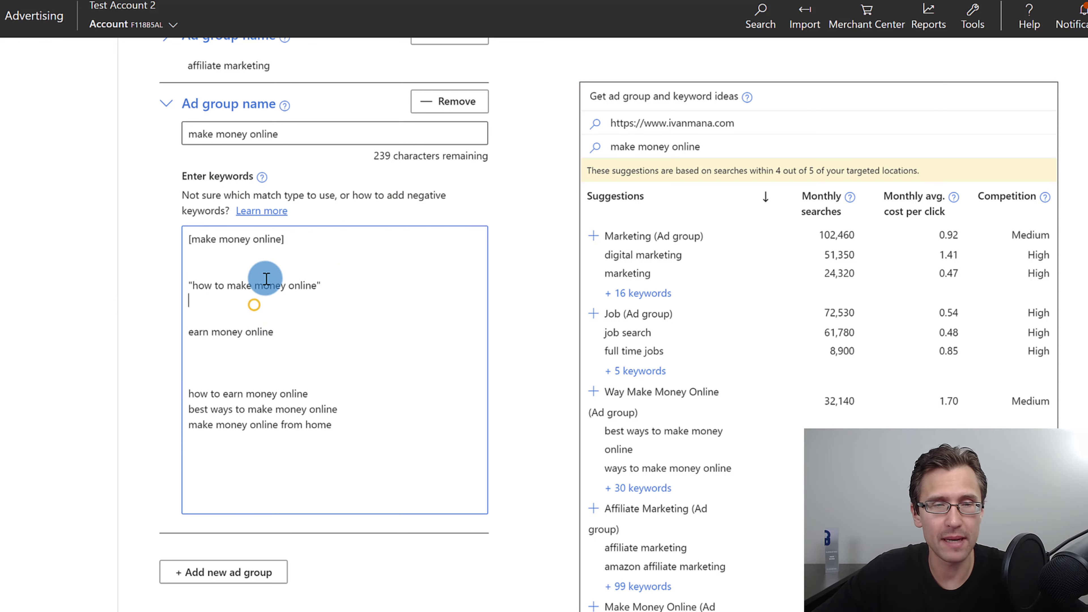
pyautogui.press('Return')
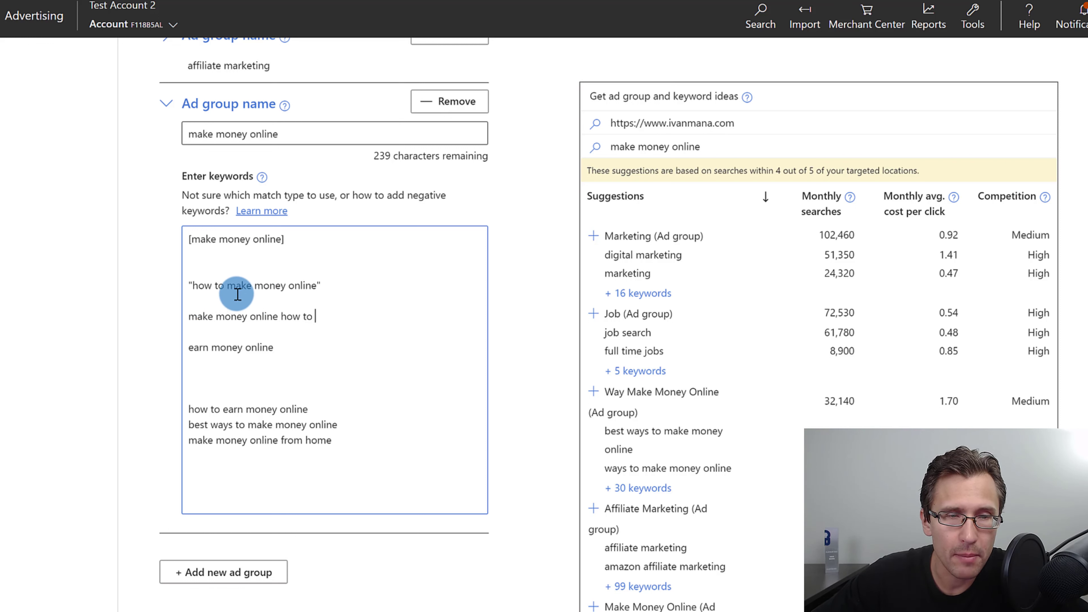
# Compare the word order of the quoted "how to make money online" keyword with the "make money online how to" line.
pyautogui.click(232, 312)
pyautogui.click(269, 285)
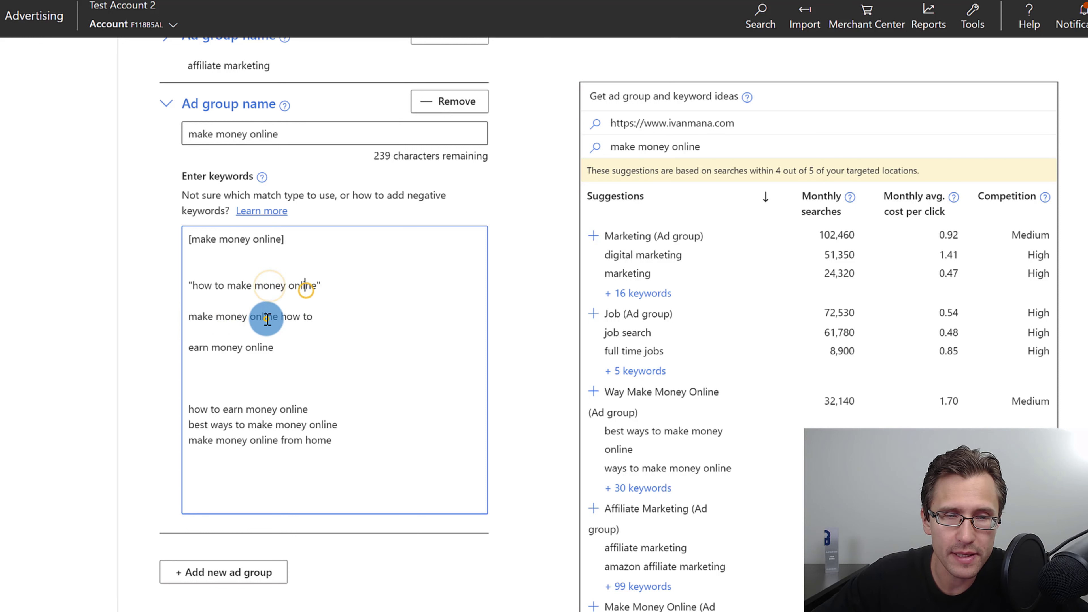
pyautogui.click(200, 287)
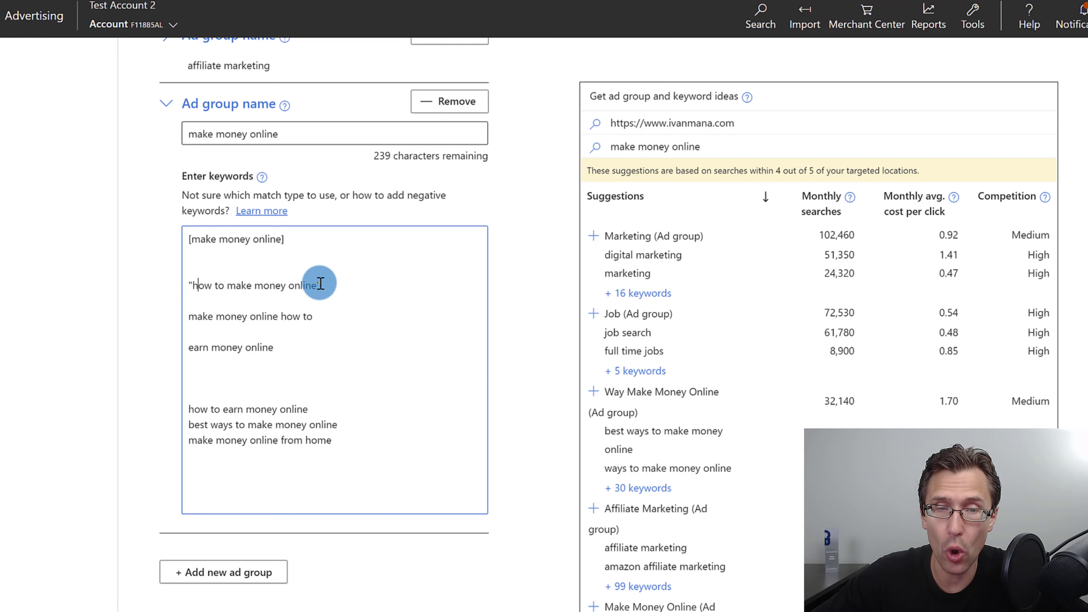
pyautogui.moveTo(319, 284); pyautogui.dragTo(188, 286)
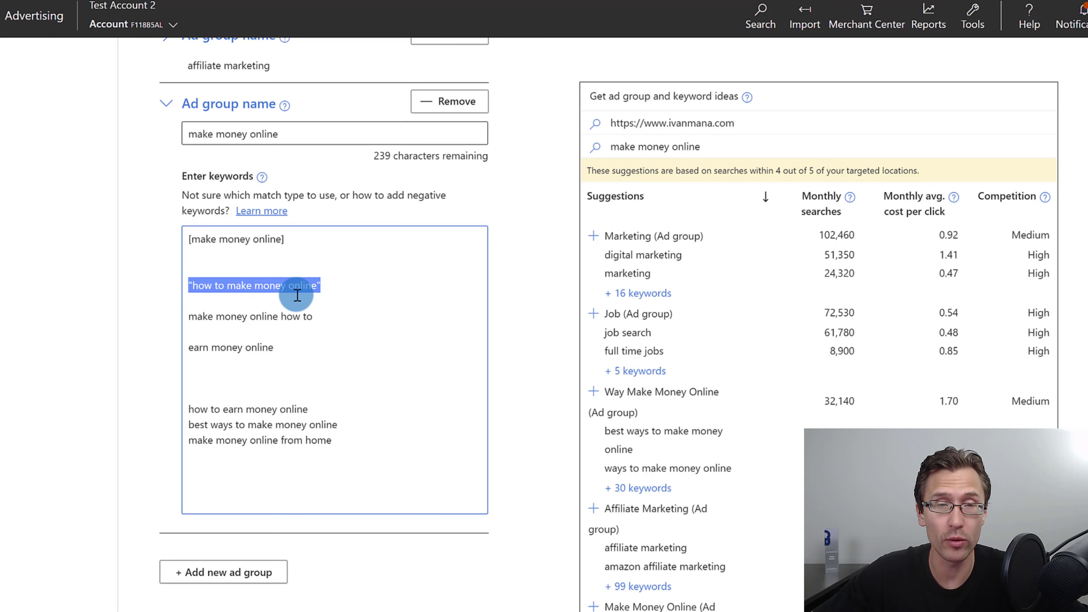
pyautogui.click(317, 316)
pyautogui.moveTo(332, 316); pyautogui.dragTo(173, 319)
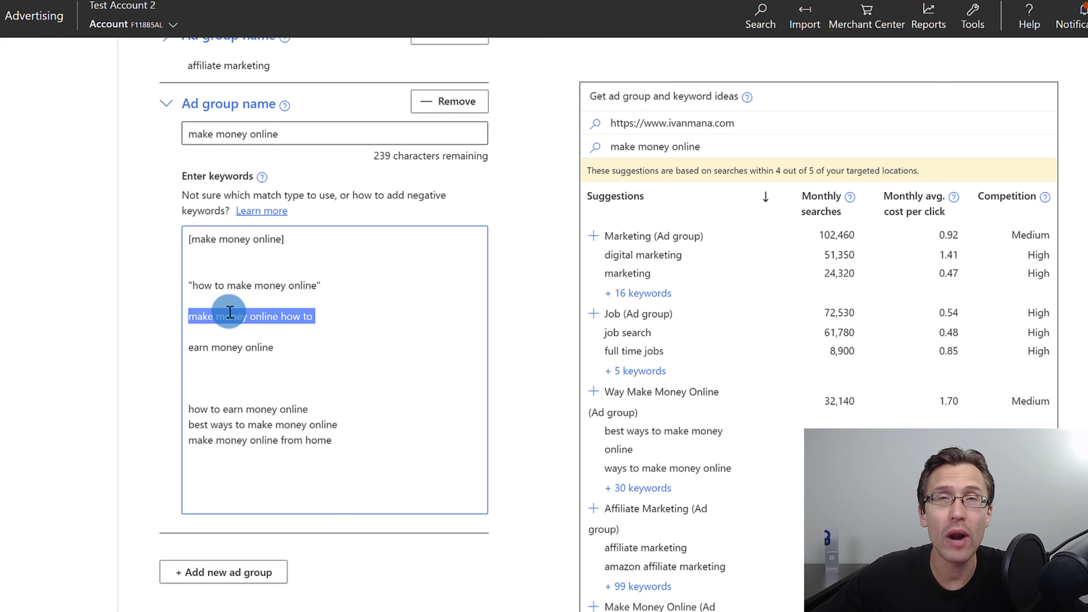
pyautogui.click(321, 314)
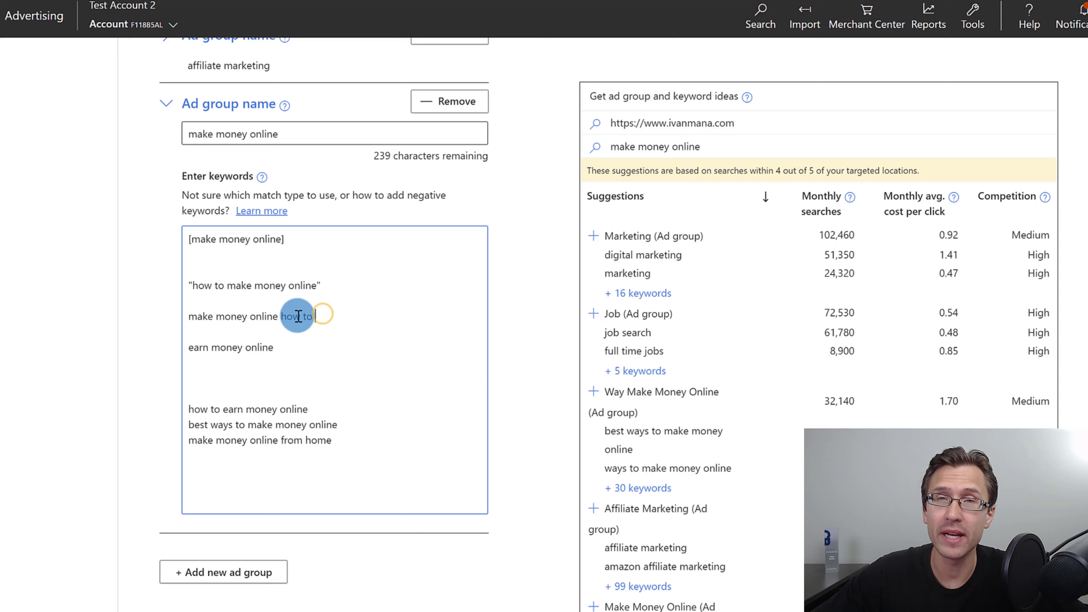
# Insert the words "today" and "big" so the example line reads "make big money today online how to".
pyautogui.click(251, 315)
pyautogui.write('t')
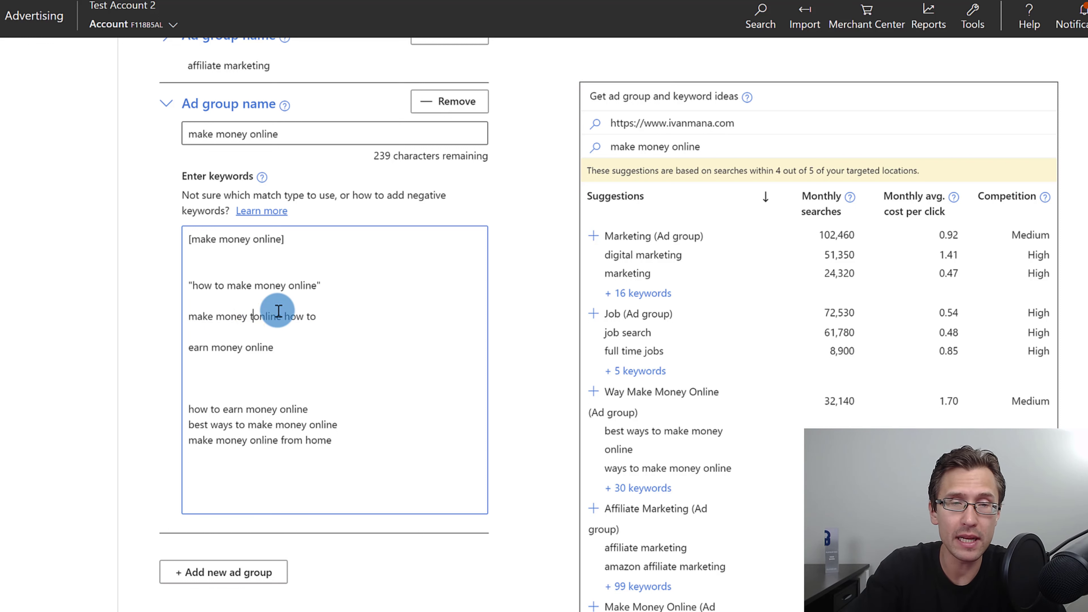
pyautogui.write('oday o')
pyautogui.click(218, 317)
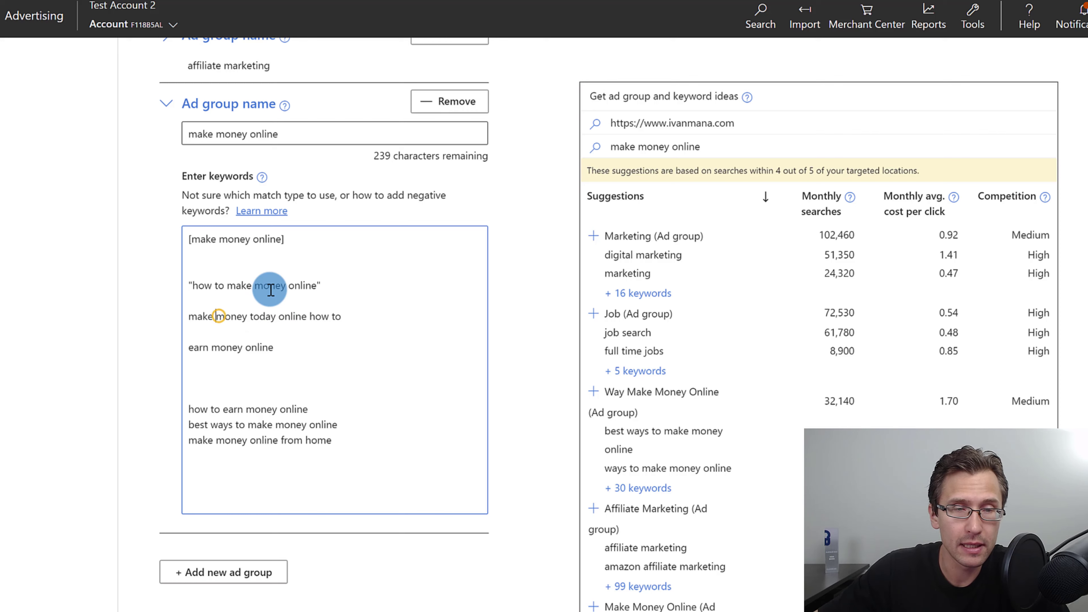
pyautogui.write('big')
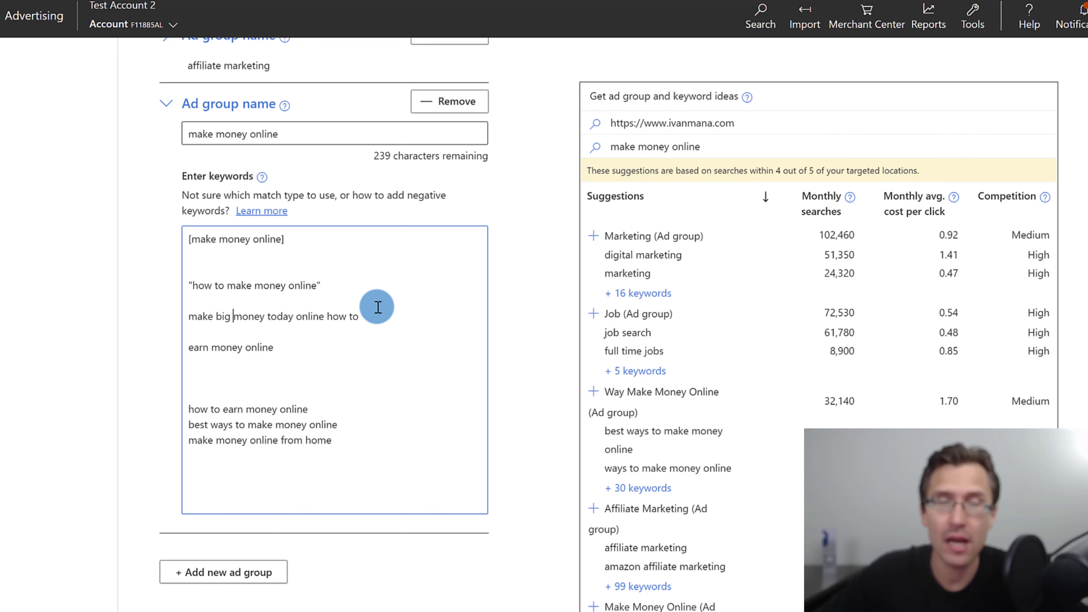
# Move the line "make big money today online how to" out of the keyword list into the Bing search box, without running the search.
pyautogui.moveTo(372, 315); pyautogui.dragTo(184, 315)
pyautogui.hotkey('ctrl', 'c')
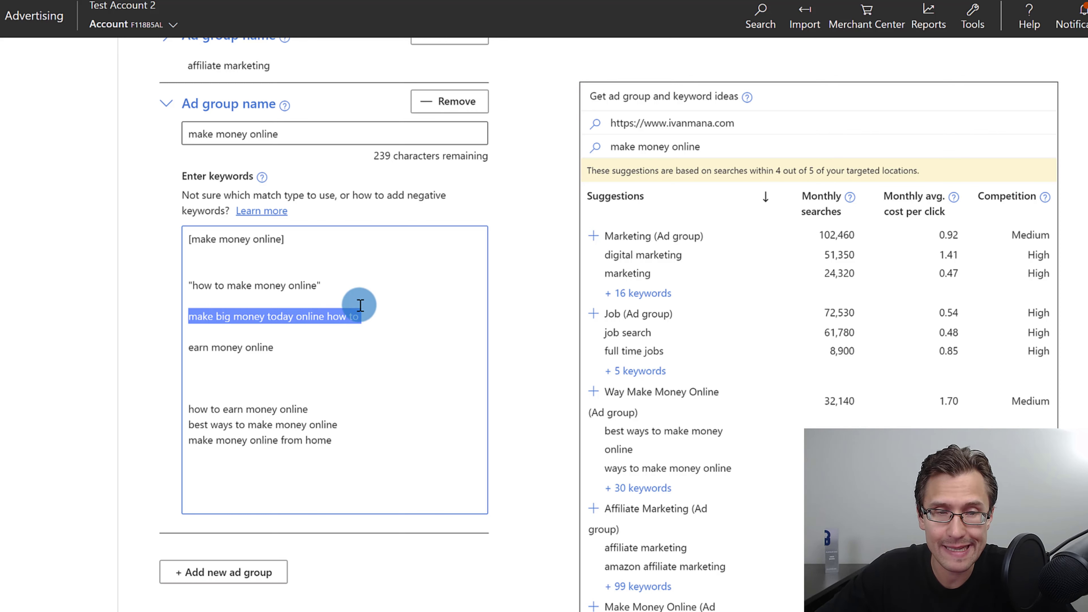
pyautogui.press('BackSpace')
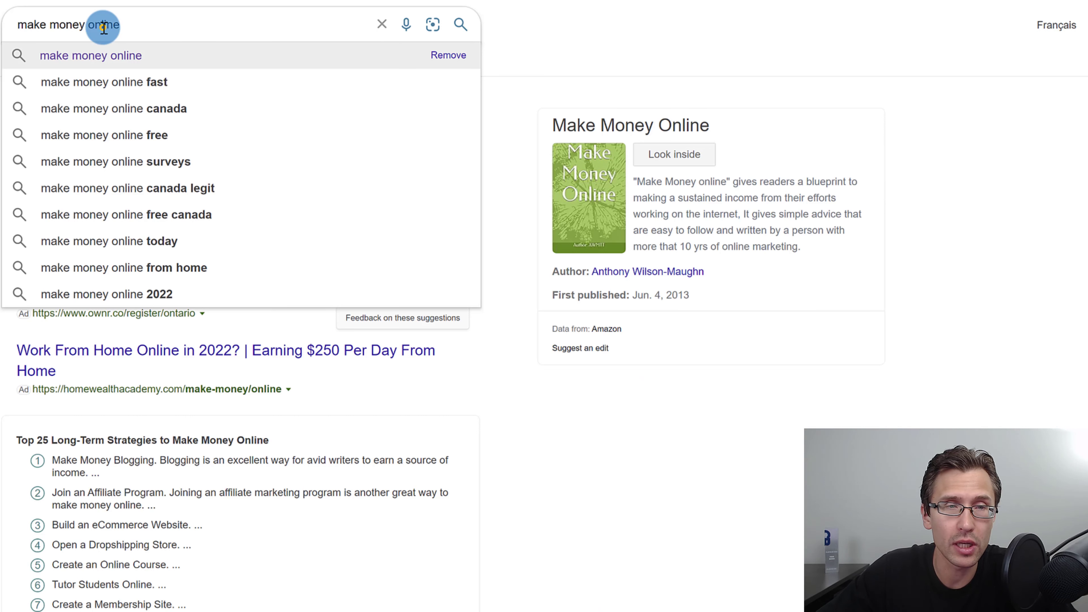
pyautogui.tripleClick(103, 26)
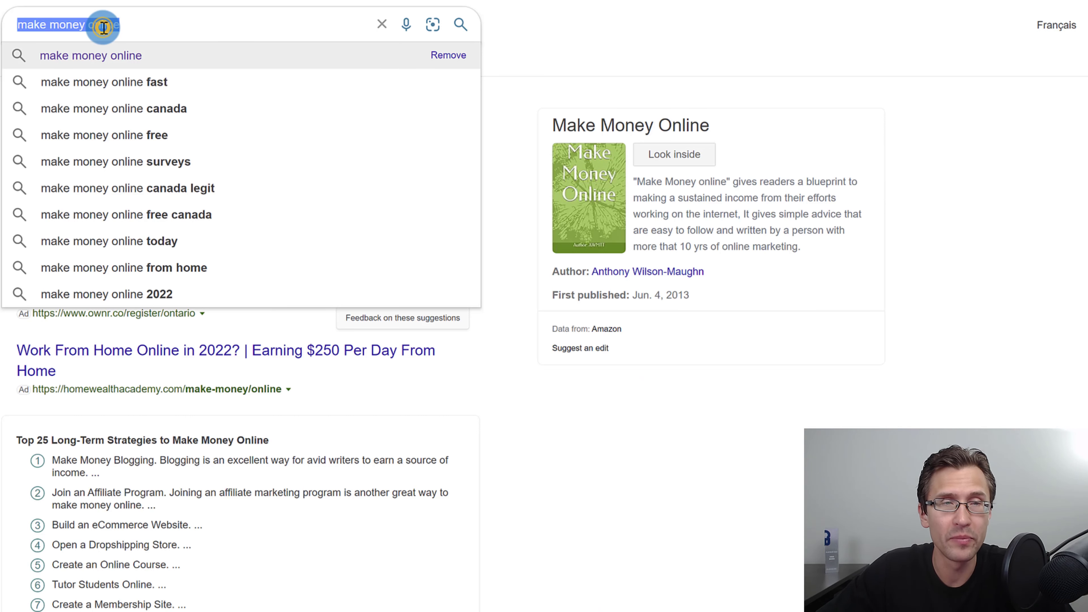
pyautogui.hotkey('ctrl', 'v')
pyautogui.moveTo(33, 24); pyautogui.dragTo(209, 24)
pyautogui.click(31, 25)
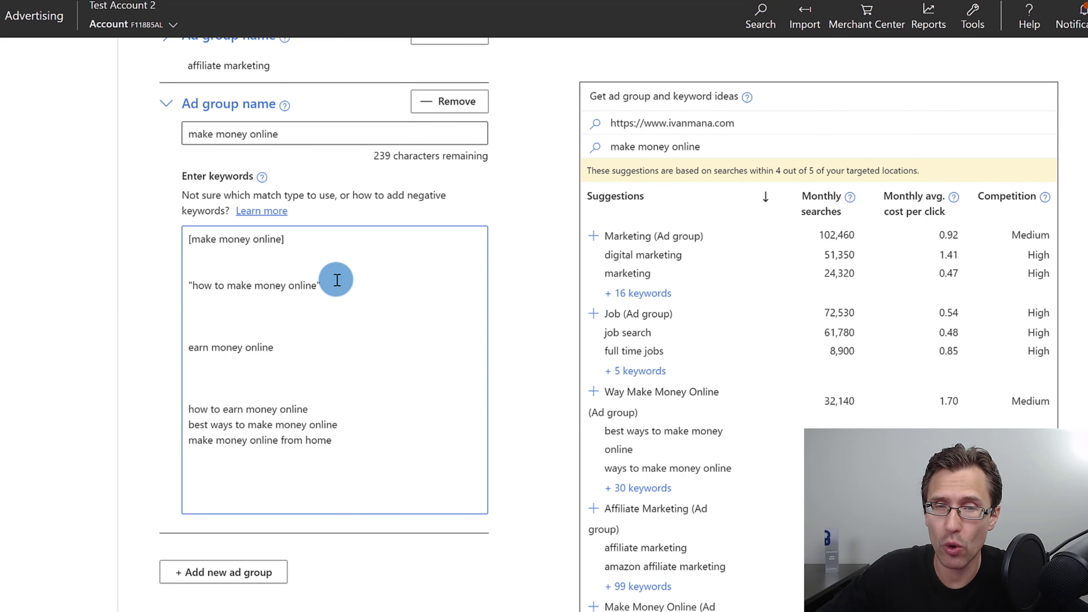
# Back in the ad group's keyword list, review the bracketed and quoted keywords and remove one blank line above "earn money online".
pyautogui.click(321, 285)
pyautogui.moveTo(321, 285); pyautogui.dragTo(192, 286)
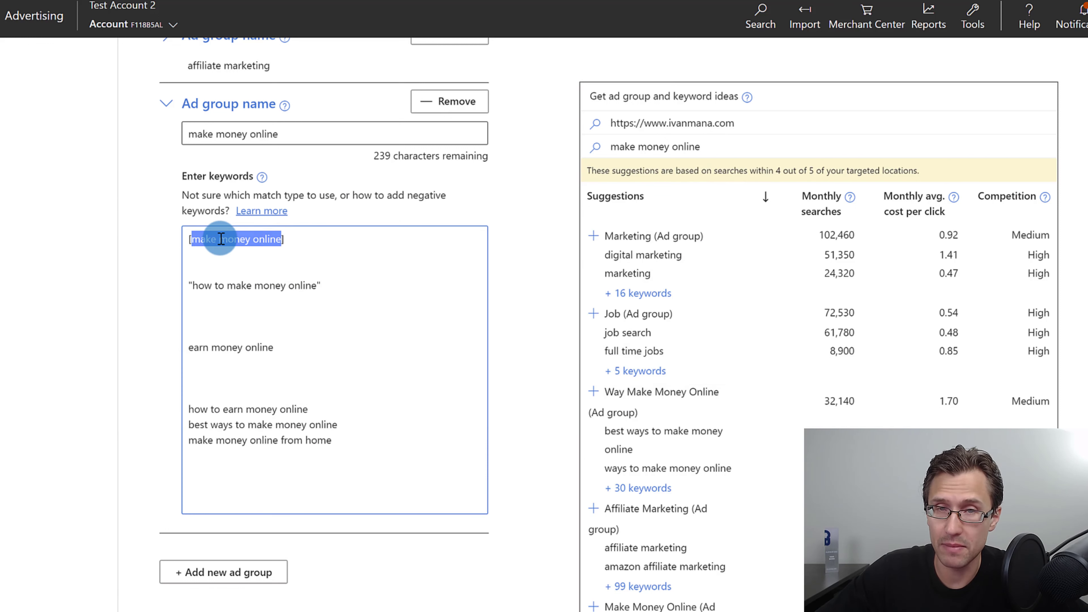
pyautogui.click(257, 238)
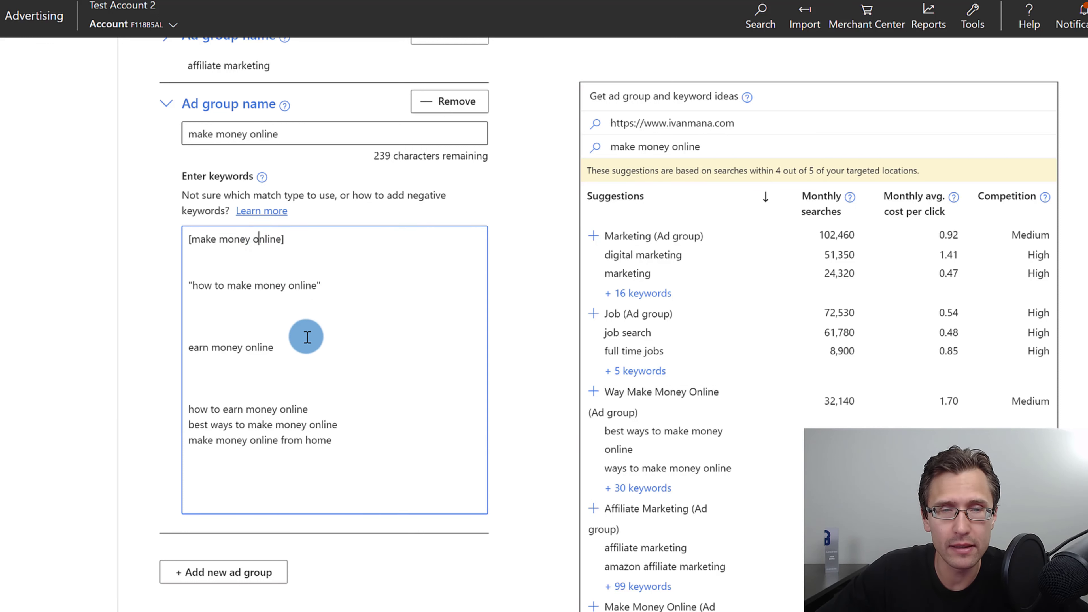
pyautogui.moveTo(321, 285); pyautogui.dragTo(184, 286)
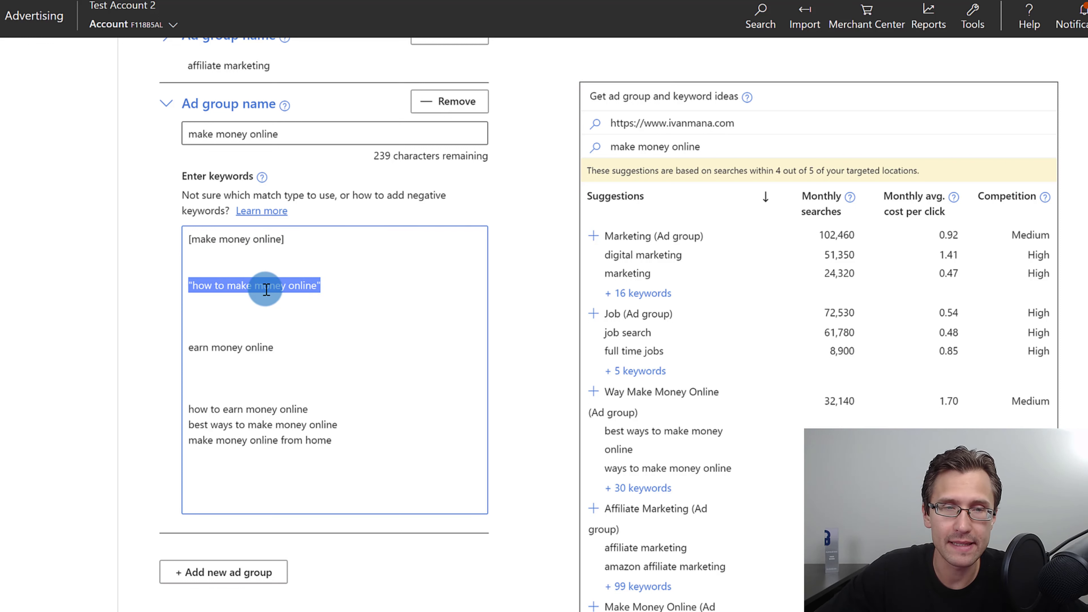
pyautogui.click(202, 324)
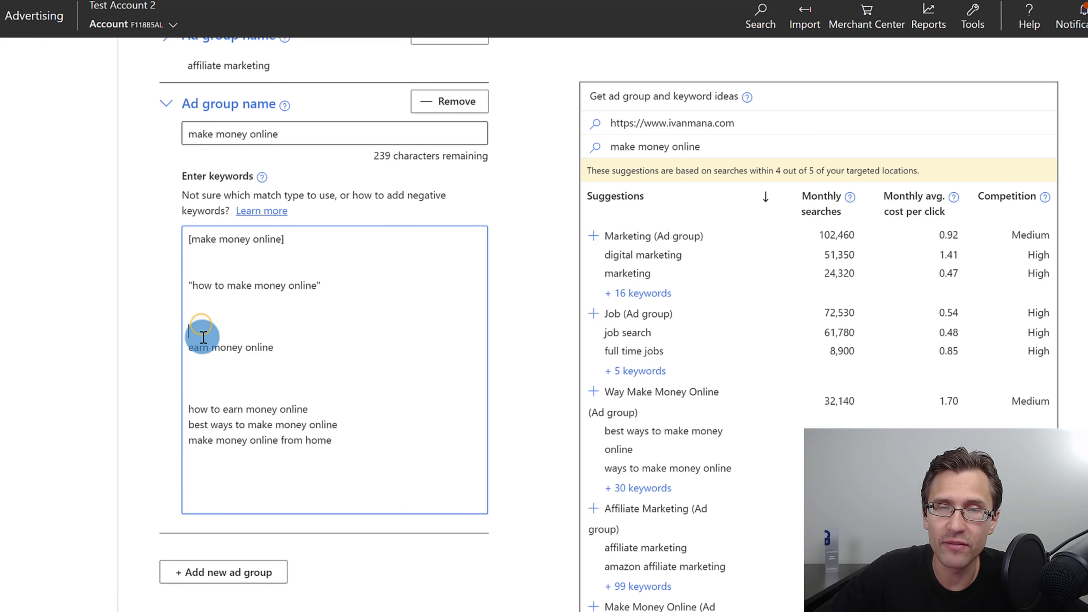
pyautogui.press('BackSpace')
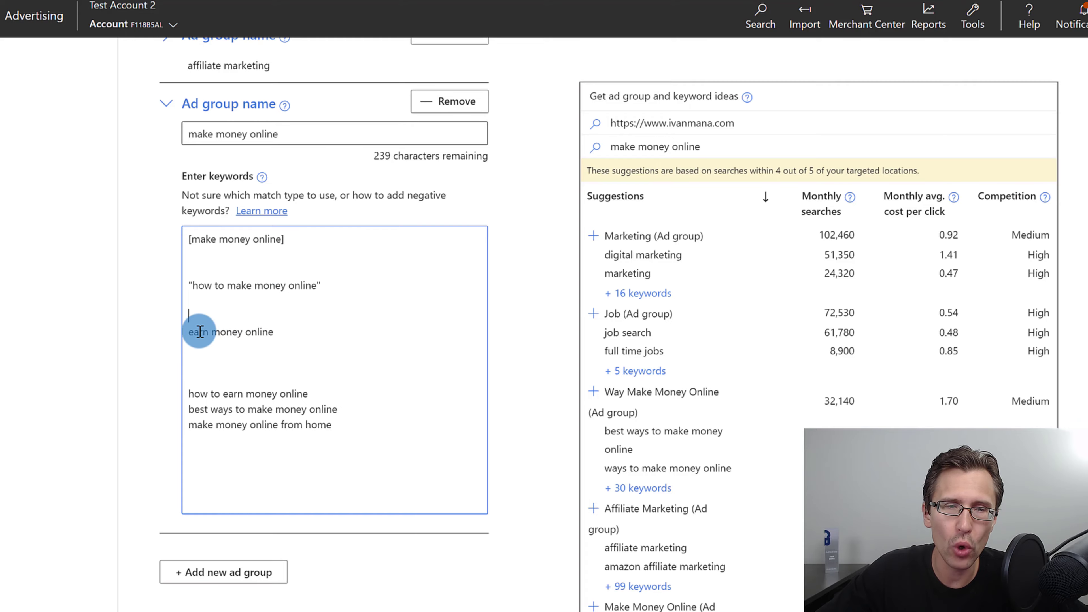
# Compare the unpunctuated "earn money online" keyword with the Keyword planner's suggestions for "make money online".
pyautogui.moveTo(192, 331); pyautogui.dragTo(271, 324)
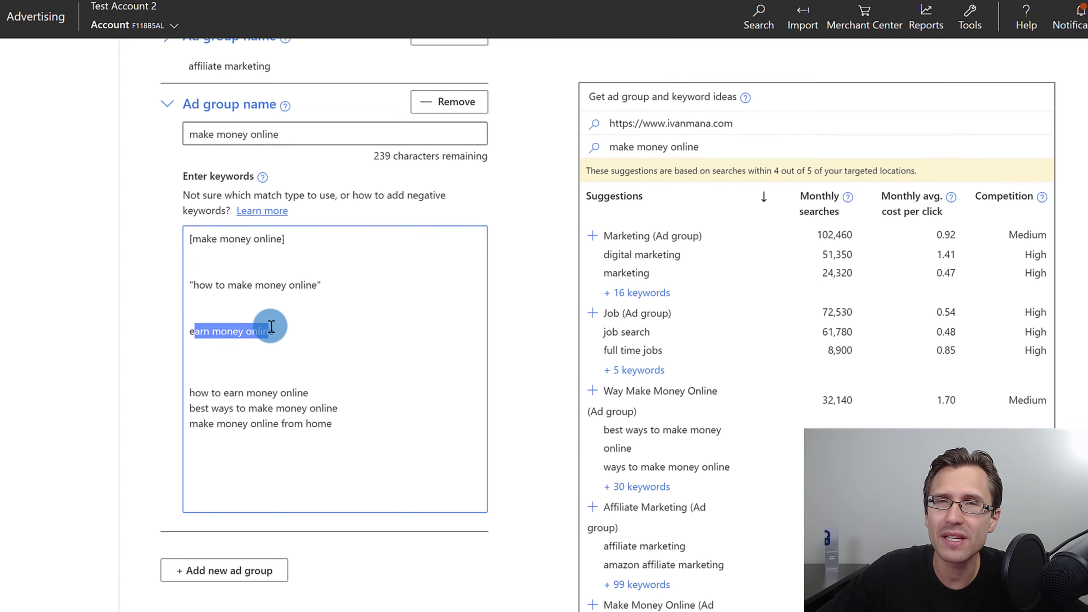
pyautogui.click(334, 8)
pyautogui.click(197, 10)
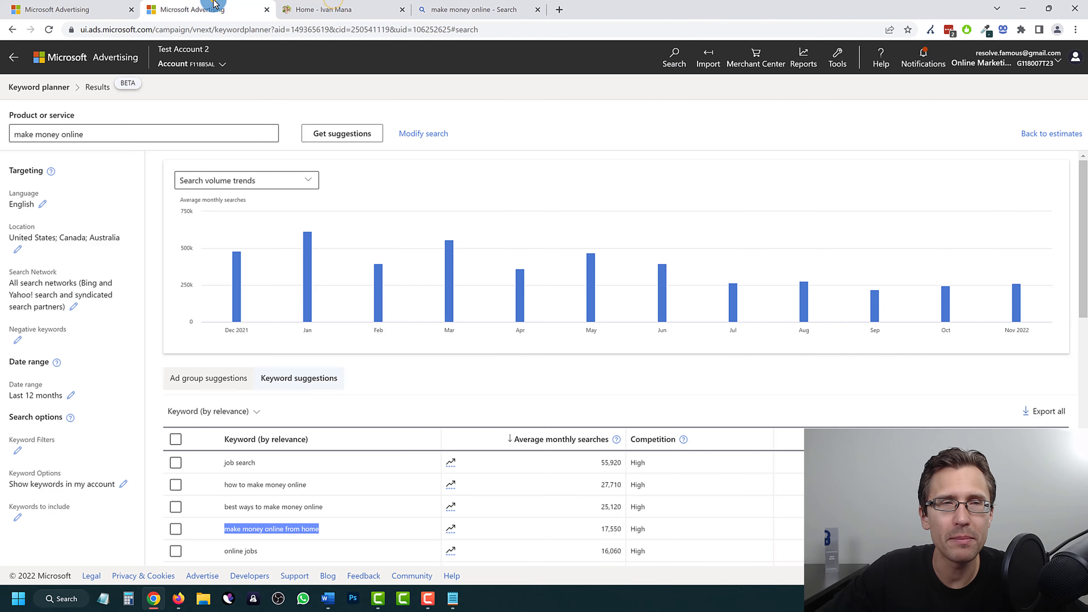
pyautogui.scroll(-1, 325, 411)
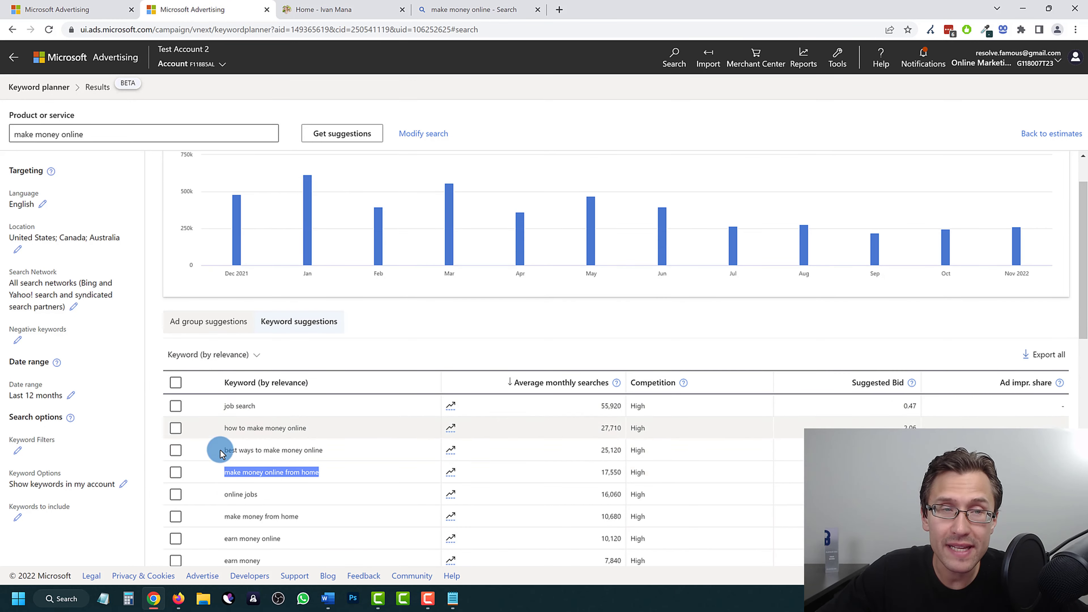
pyautogui.tripleClick(85, 128)
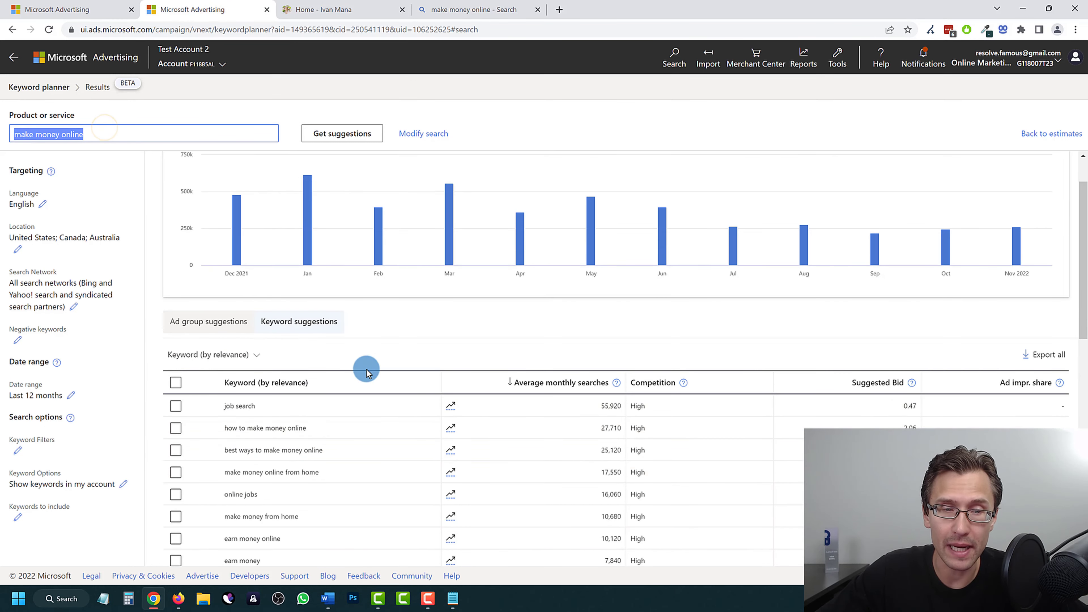
pyautogui.scroll(-1, 365, 369)
pyautogui.scroll(-2, 373, 377)
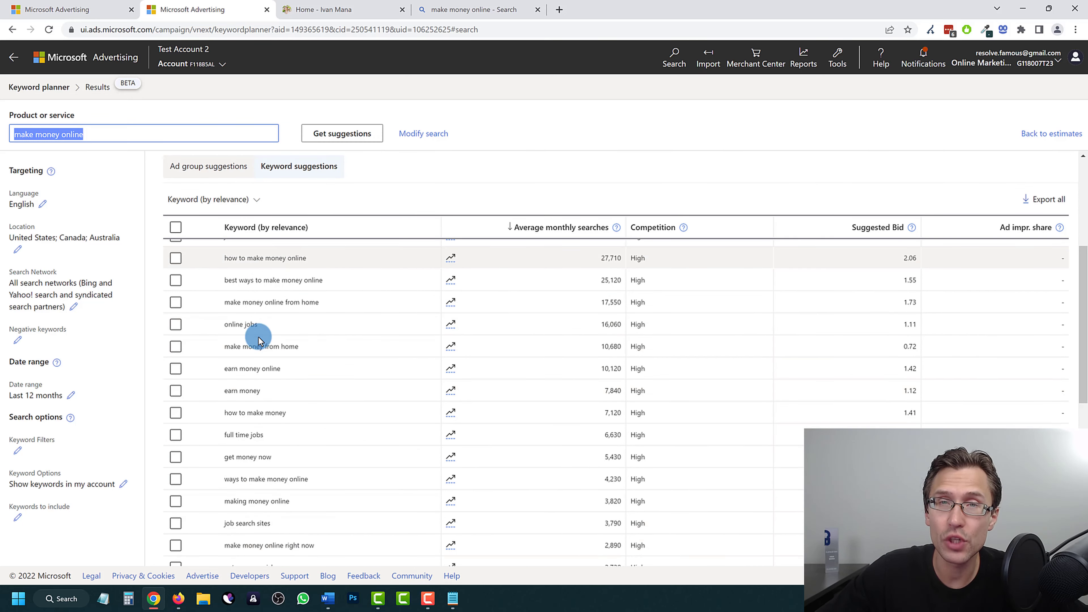
# Revisit the campaign's keyword list briefly, then examine the rest of the first page of Keyword planner suggestions, including "online jobs".
pyautogui.click(74, 4)
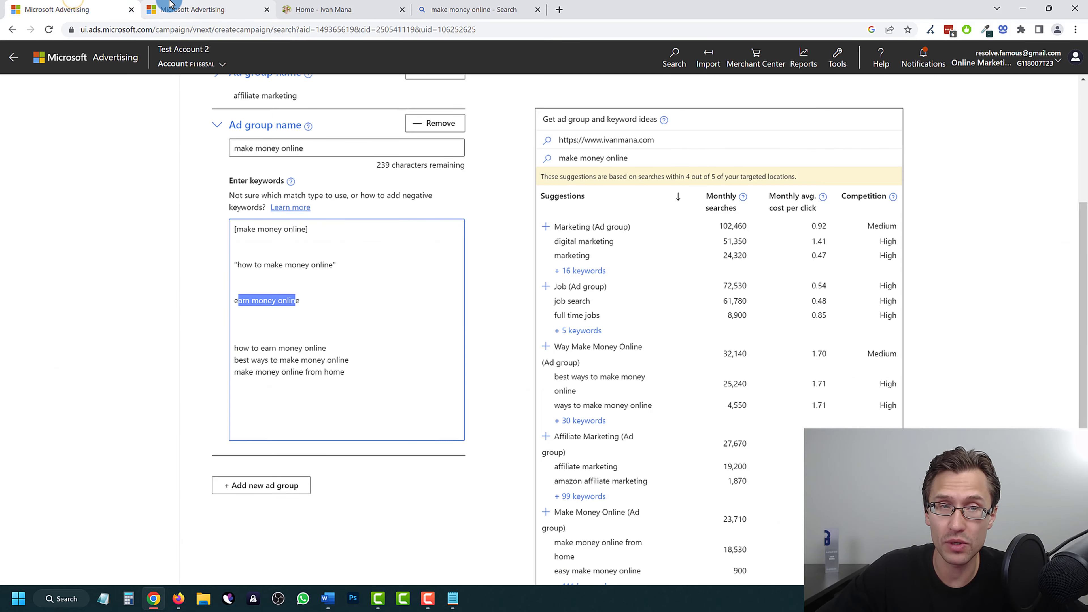
pyautogui.moveTo(187, 3)
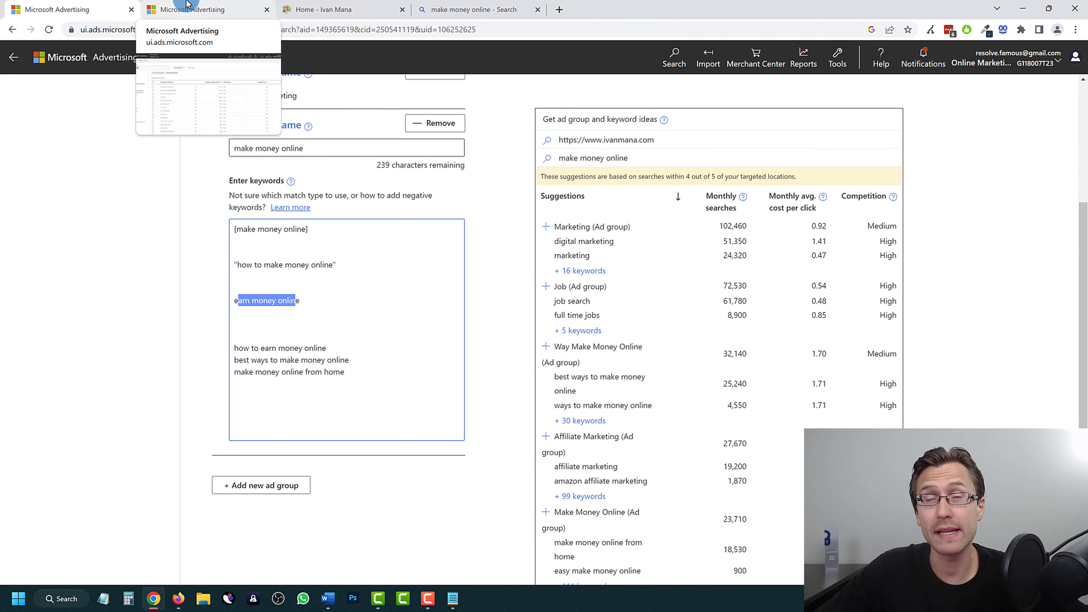
pyautogui.click(204, 4)
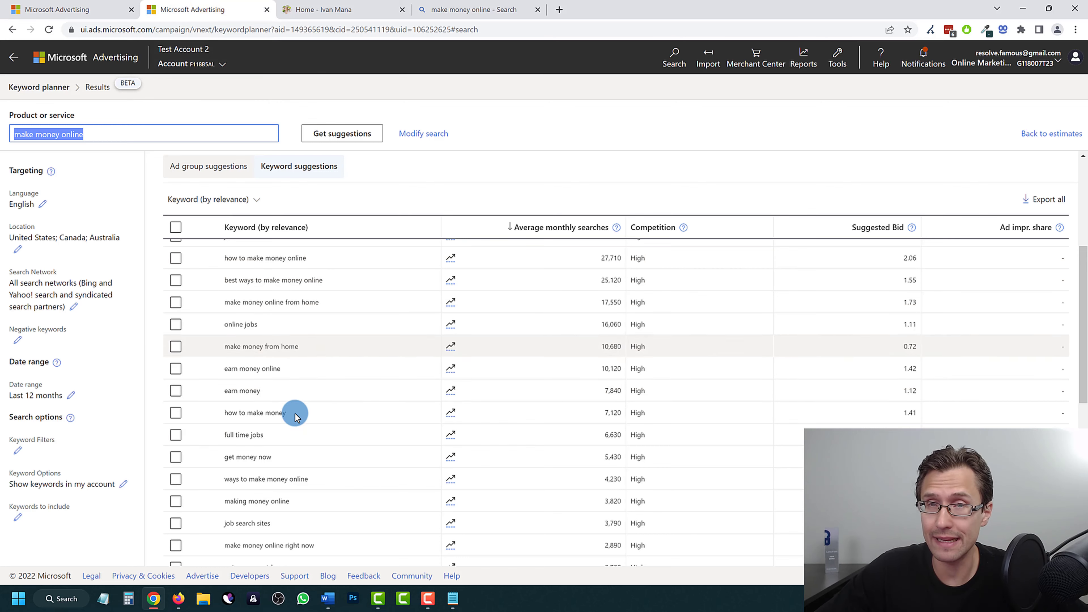
pyautogui.moveTo(260, 325); pyautogui.dragTo(218, 329)
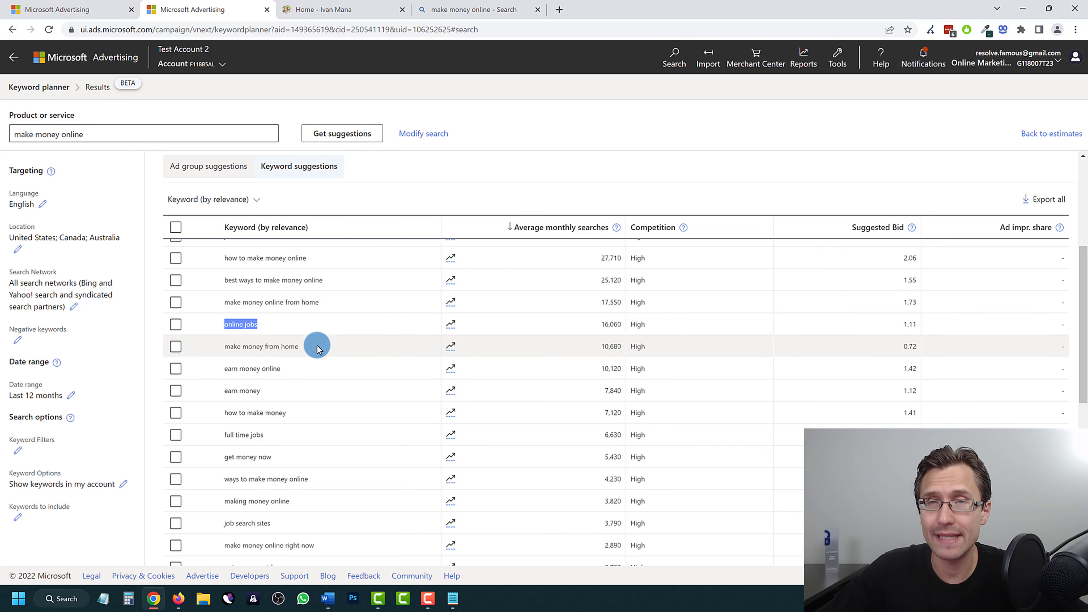
pyautogui.scroll(-4, 317, 356)
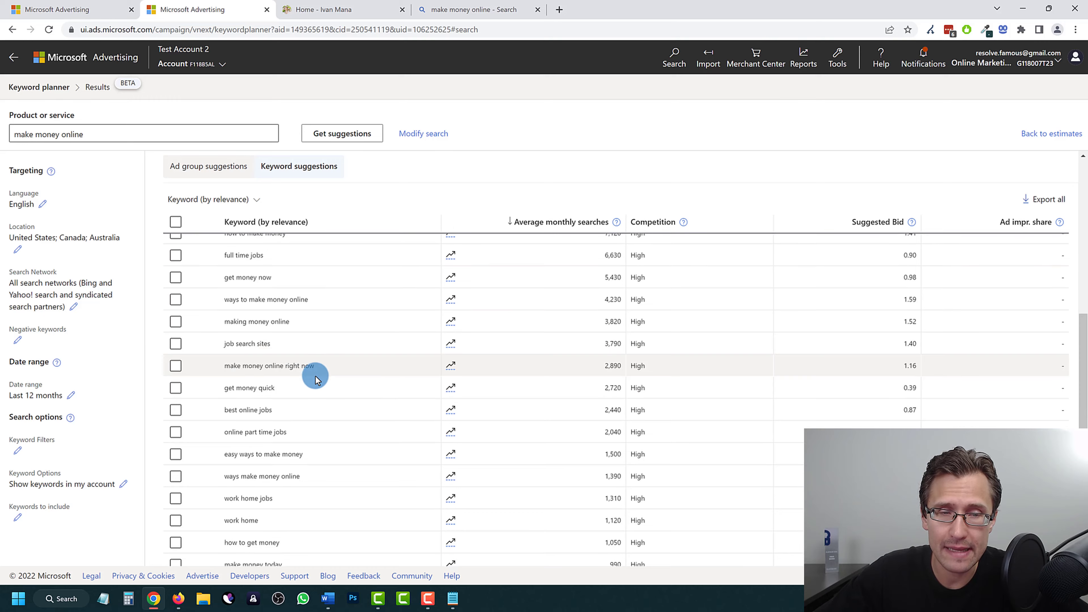
pyautogui.scroll(-5, 326, 386)
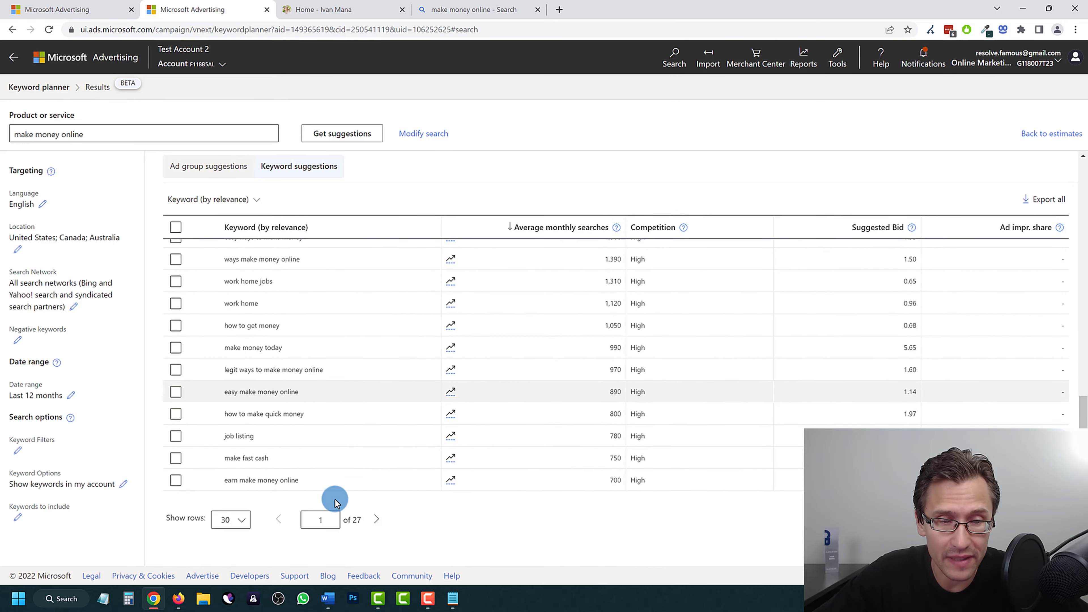
# Go to the second page of Keyword planner suggestions and examine loosely related terms such as "jobs employment".
pyautogui.click(372, 518)
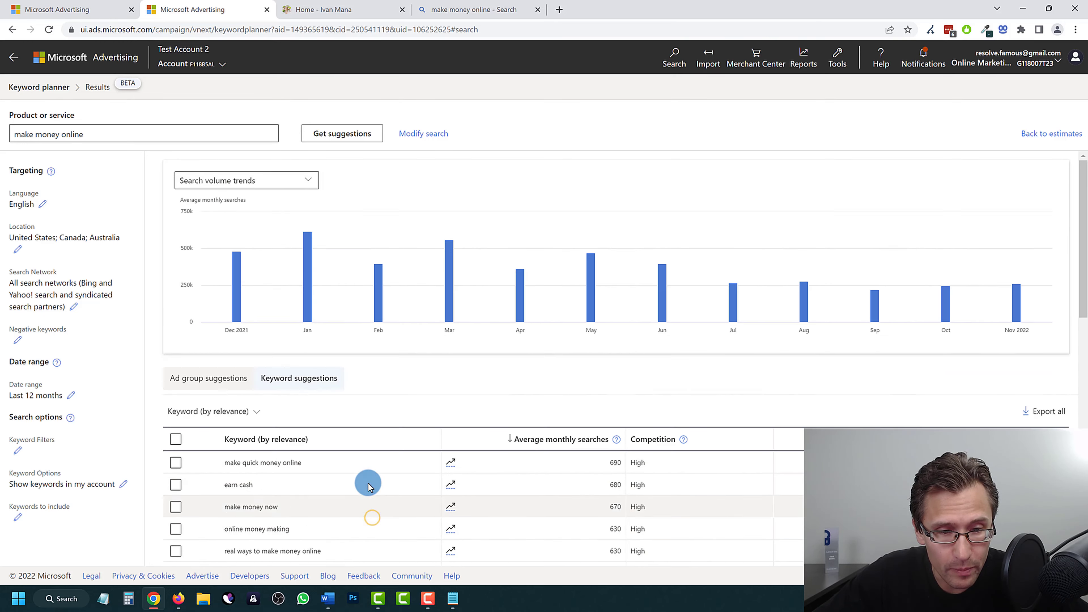
pyautogui.scroll(-8, 369, 487)
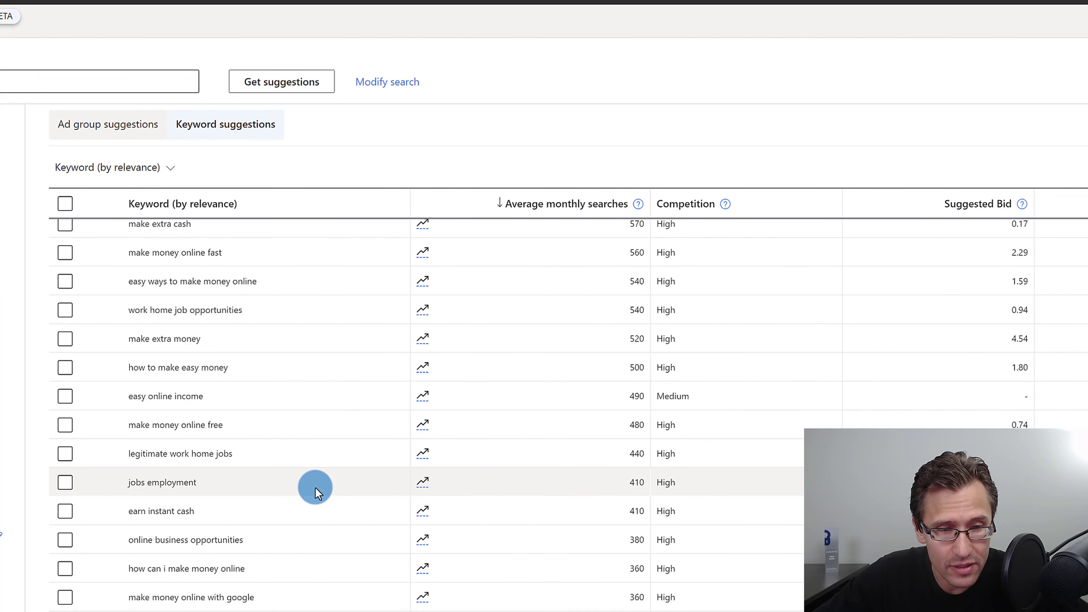
pyautogui.moveTo(214, 483); pyautogui.dragTo(133, 483)
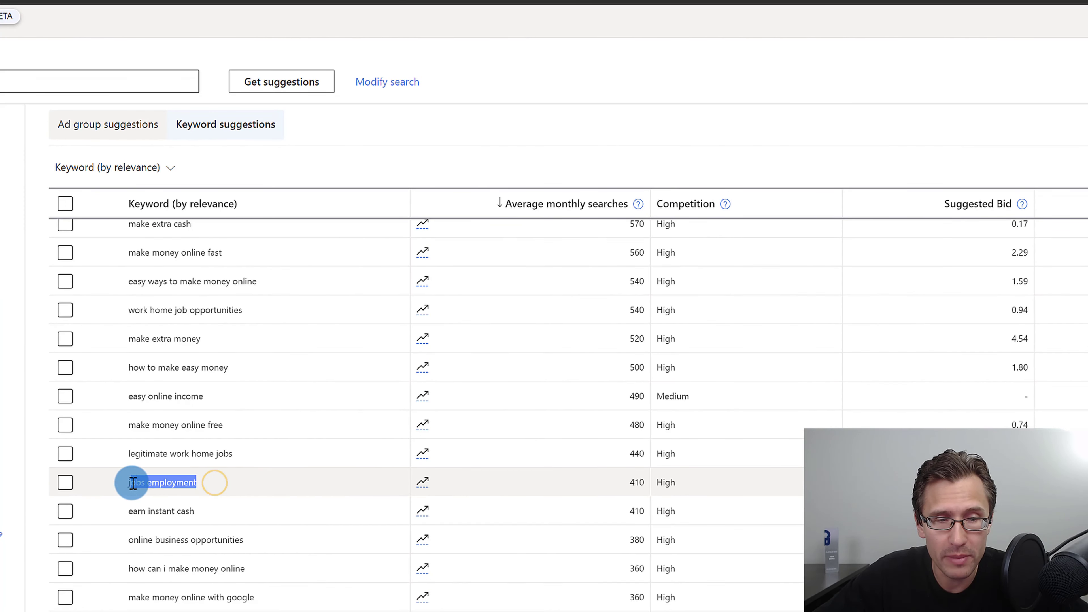
# Examine "jobs employment" and the Keyword planner suggestions below it, and relate them to the ad group's broad match keyword "earn money online".
pyautogui.click(185, 482)
pyautogui.moveTo(209, 481)
pyautogui.mouseDown()
pyautogui.moveTo(112, 484)
pyautogui.moveTo(189, 482)
pyautogui.mouseUp()
pyautogui.click(136, 483)
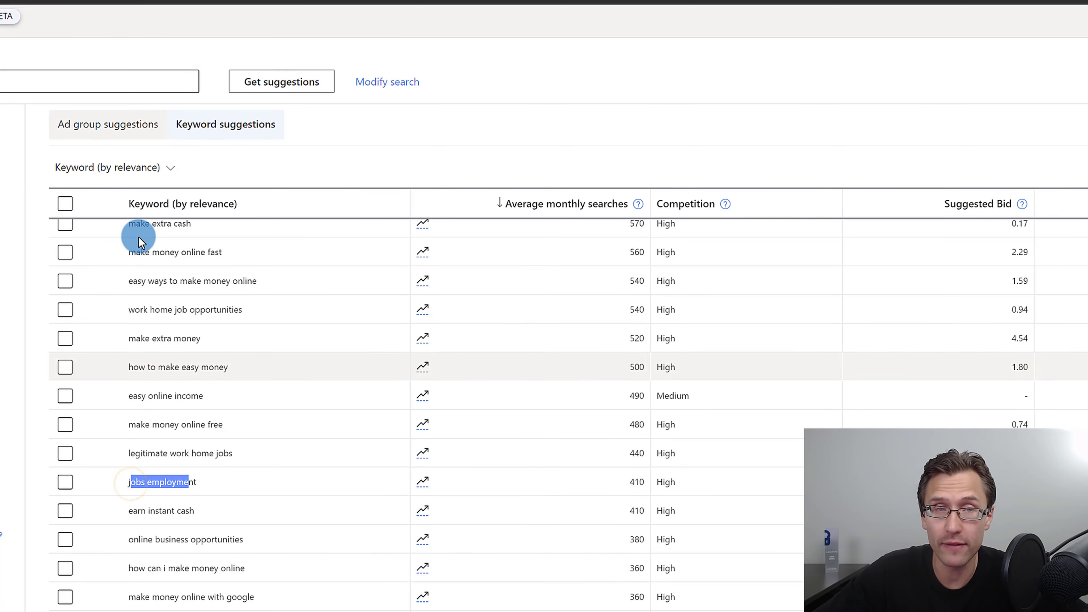
pyautogui.scroll(-5, 326, 391)
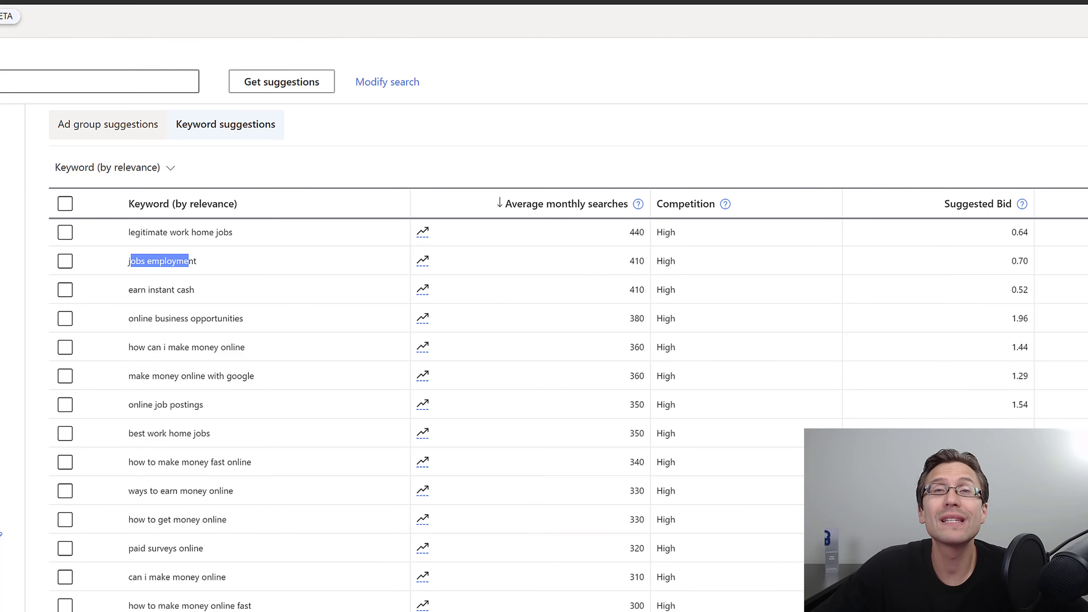
pyautogui.click(1, 1)
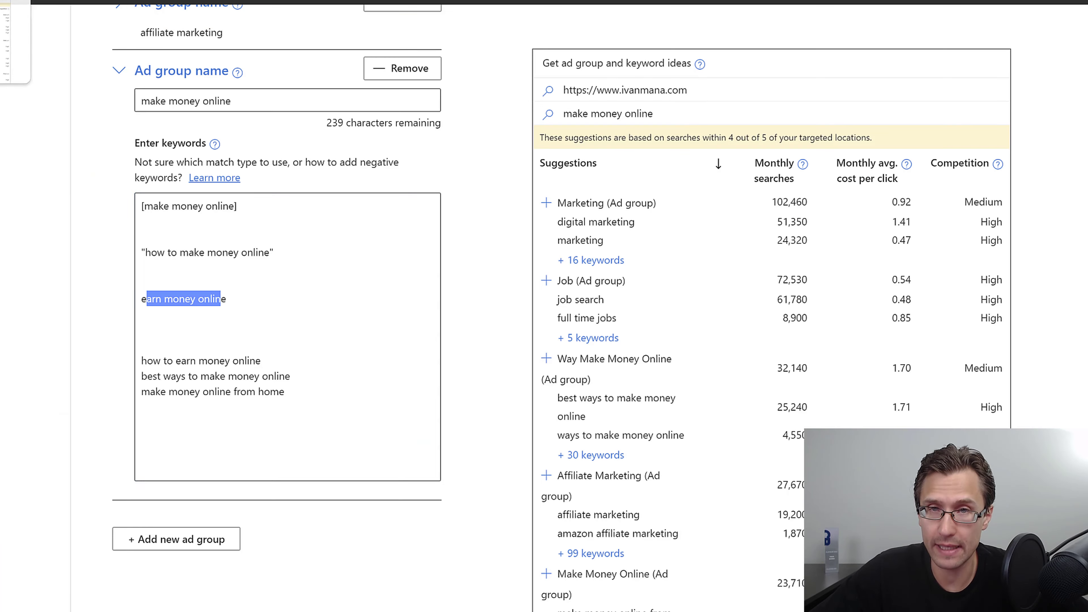
pyautogui.moveTo(221, 296); pyautogui.dragTo(146, 274)
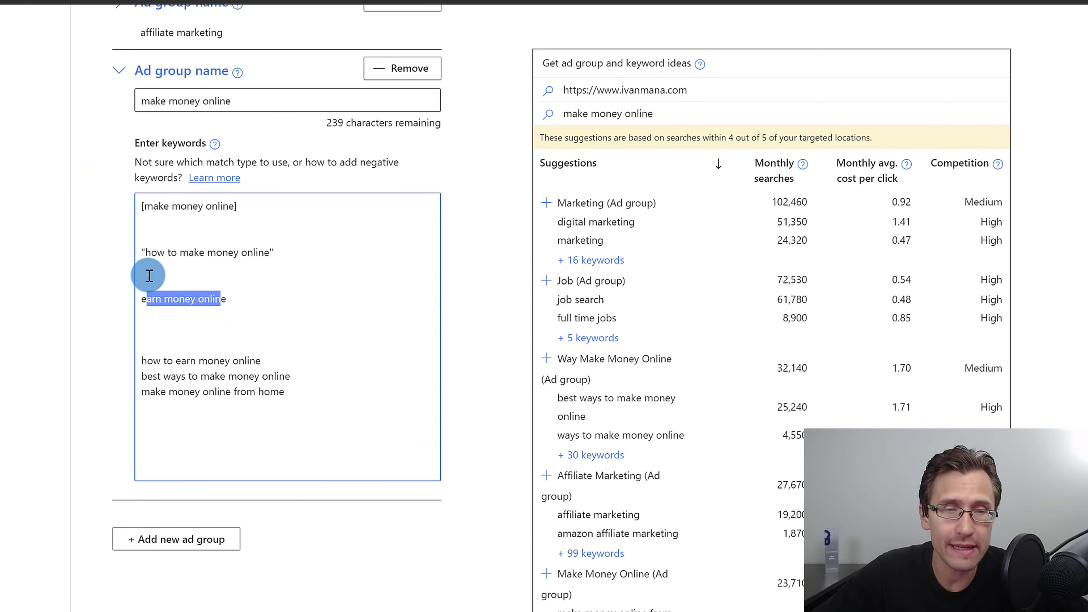
pyautogui.click(145, 299)
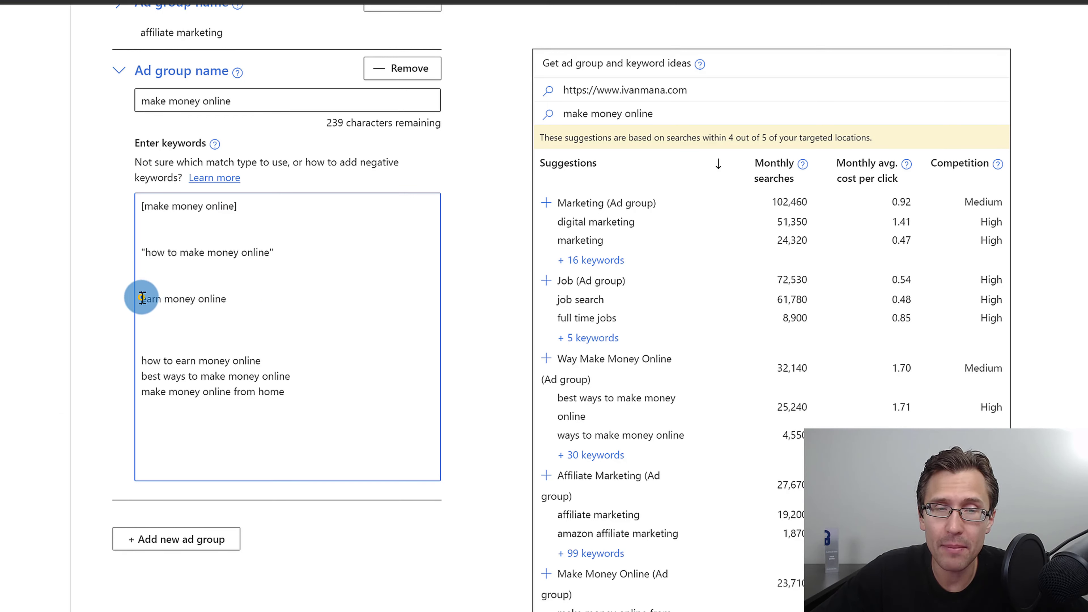
pyautogui.moveTo(142, 297); pyautogui.dragTo(216, 297)
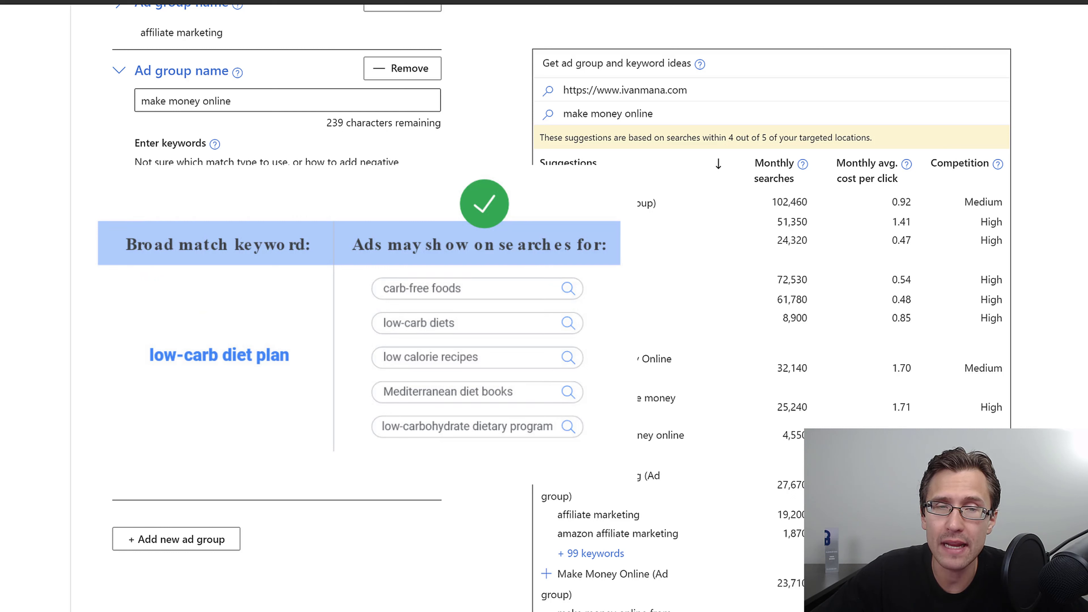
# Examine the exact match keyword [make money online] in the make money online ad group's keyword list.
pyautogui.moveTo(243, 207); pyautogui.dragTo(129, 207)
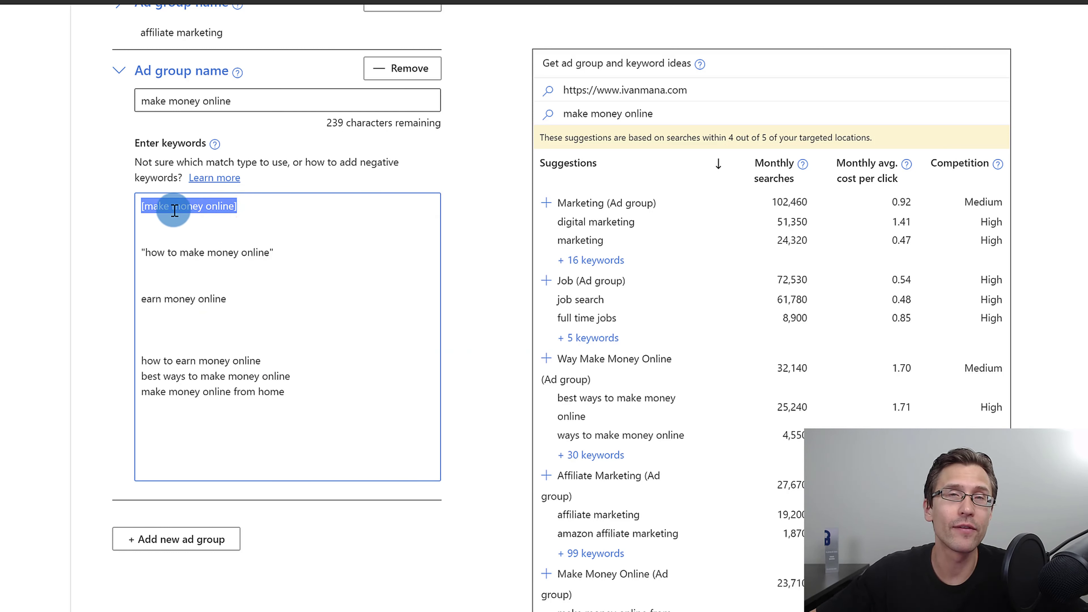
pyautogui.click(243, 206)
pyautogui.moveTo(245, 206); pyautogui.dragTo(85, 206)
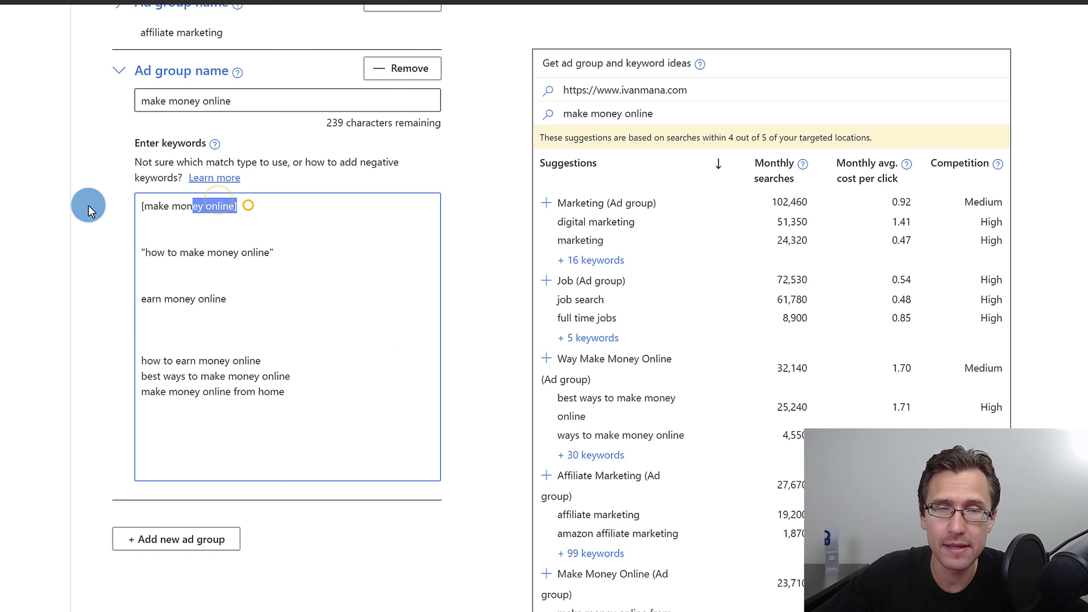
pyautogui.click(194, 206)
pyautogui.moveTo(244, 204); pyautogui.dragTo(109, 212)
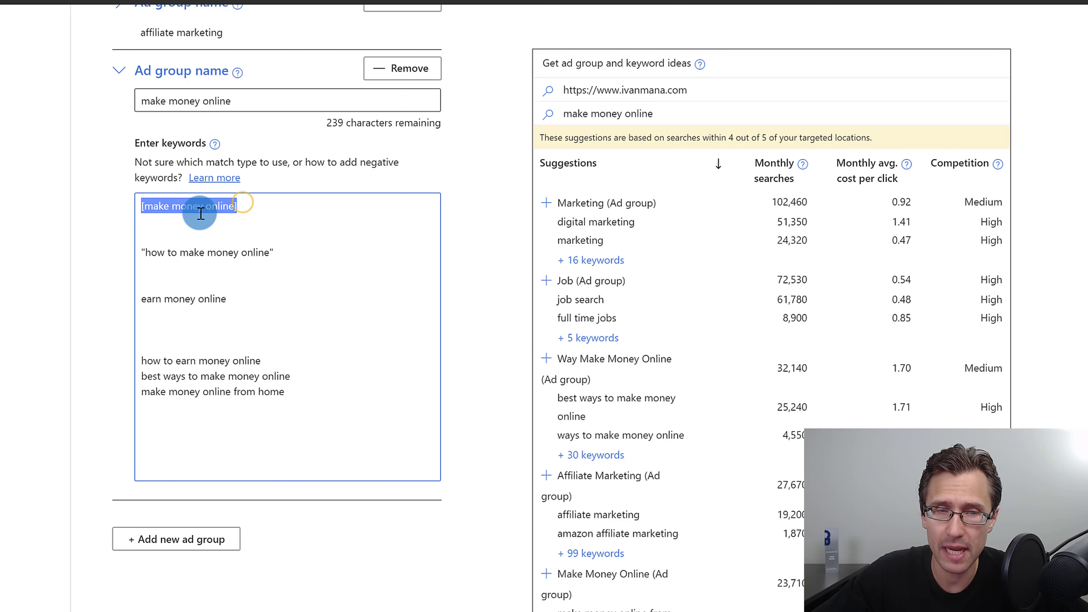
pyautogui.click(200, 213)
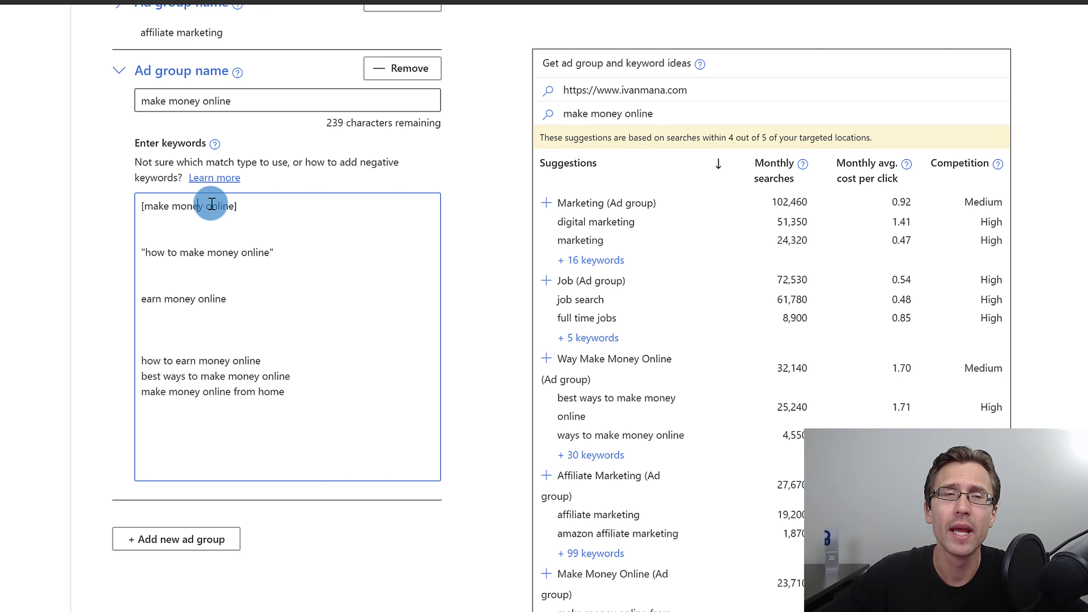
pyautogui.moveTo(268, 200); pyautogui.dragTo(116, 204)
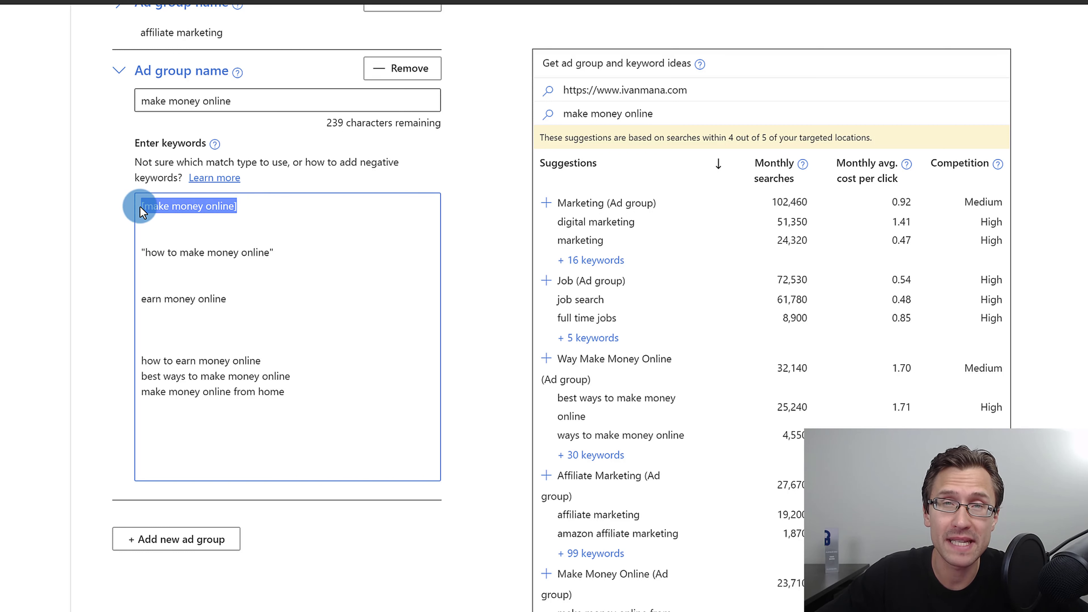
# Add the example variants "how to make cash online" below the quoted keyword and "make cash online" below the bracketed keyword.
pyautogui.click(182, 208)
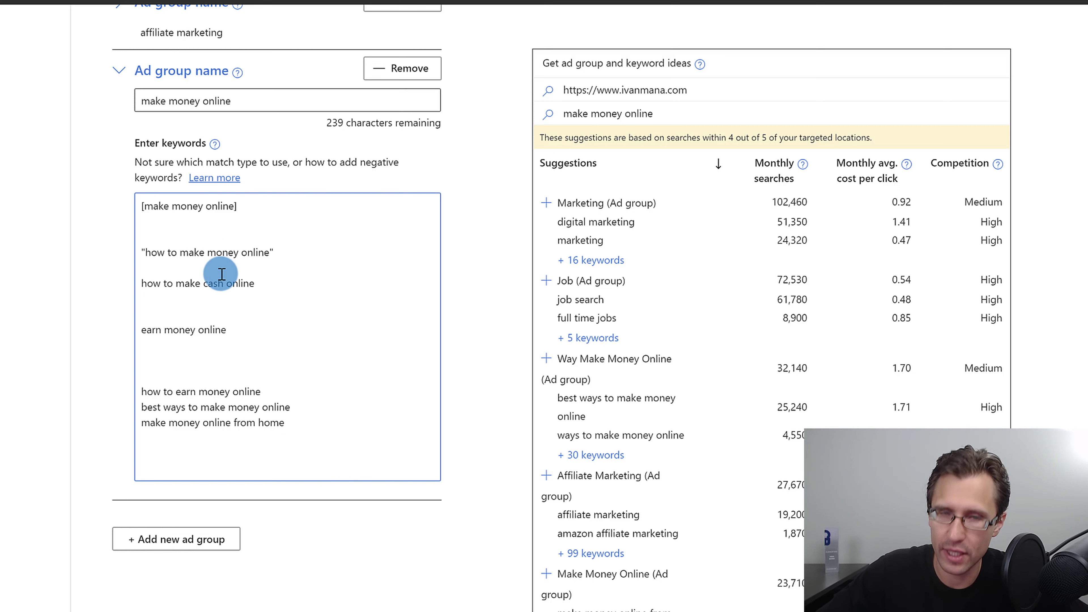
pyautogui.click(214, 281)
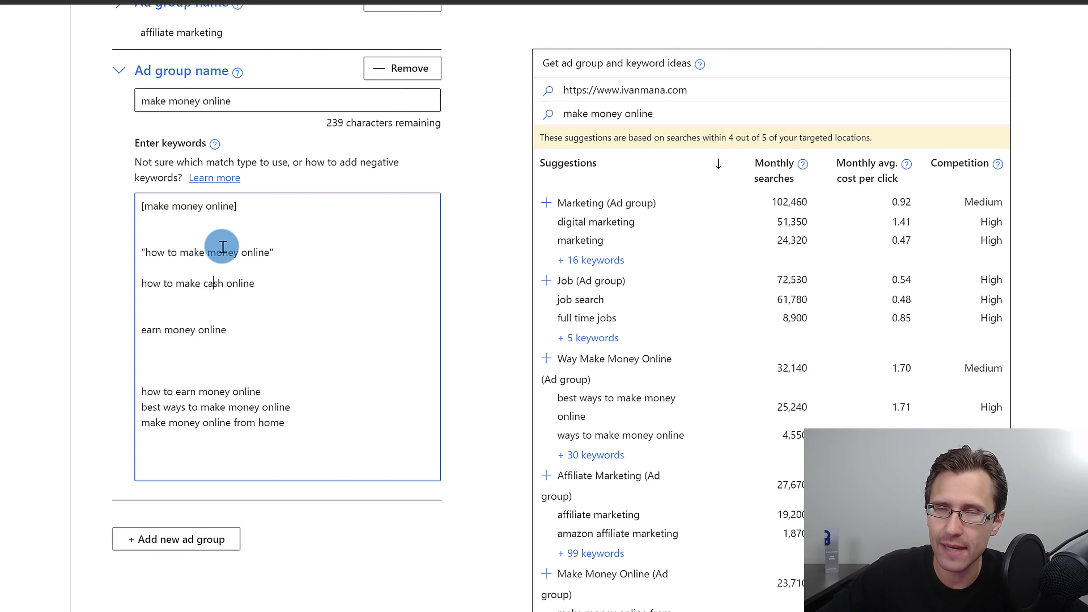
pyautogui.doubleClick(216, 281)
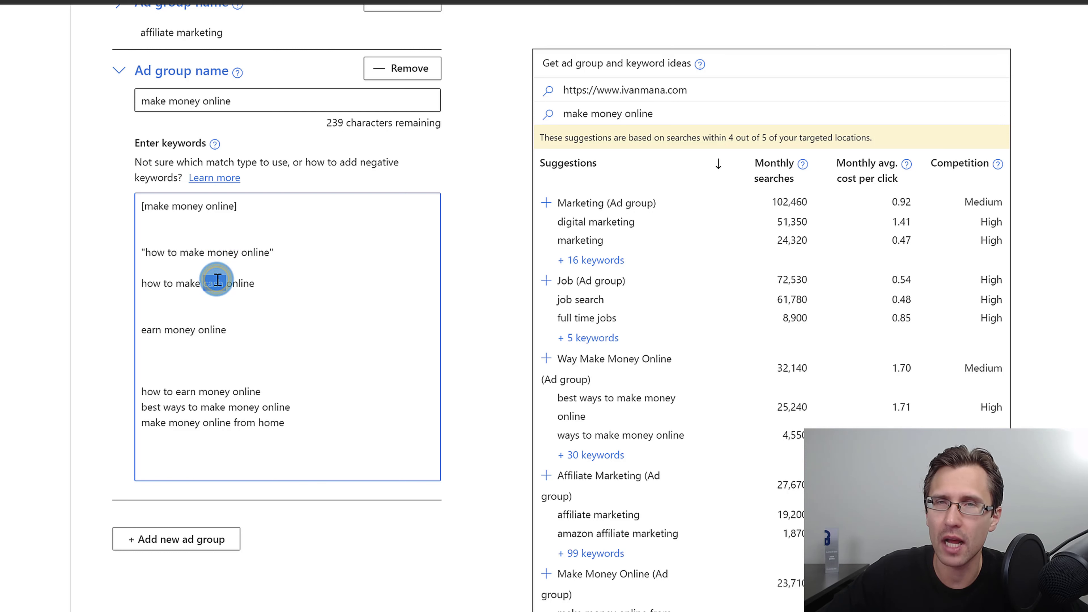
pyautogui.doubleClick(173, 207)
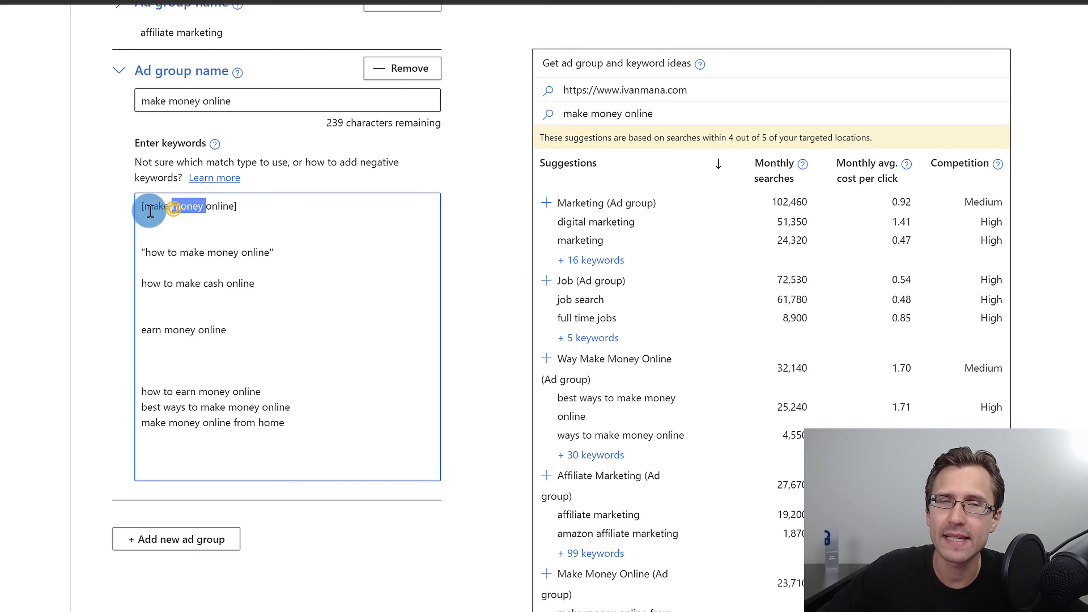
pyautogui.moveTo(141, 207); pyautogui.dragTo(247, 211)
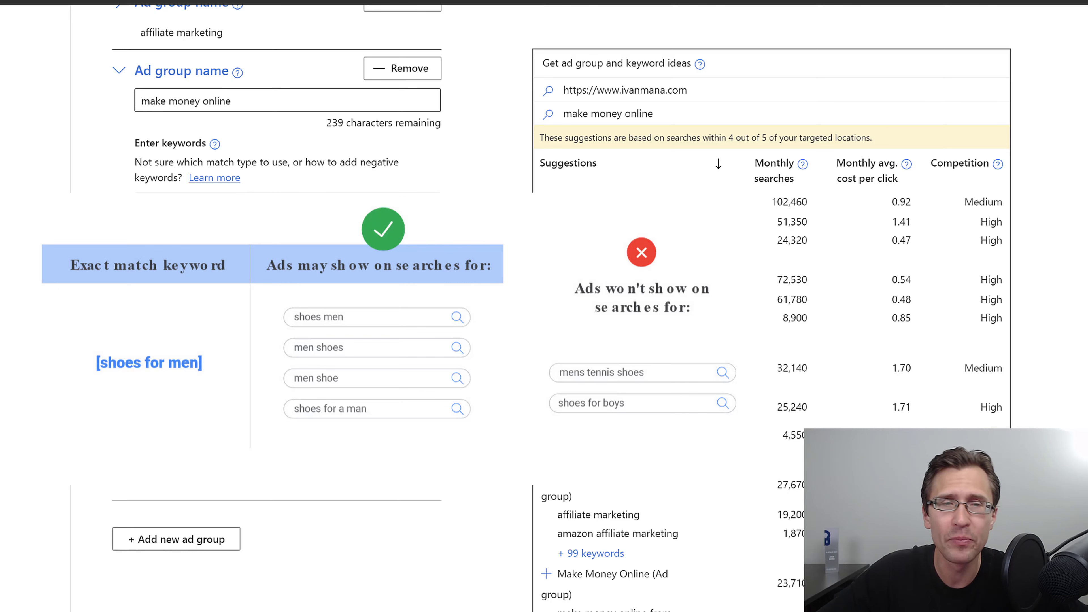
pyautogui.click(260, 220)
pyautogui.write('make cash online')
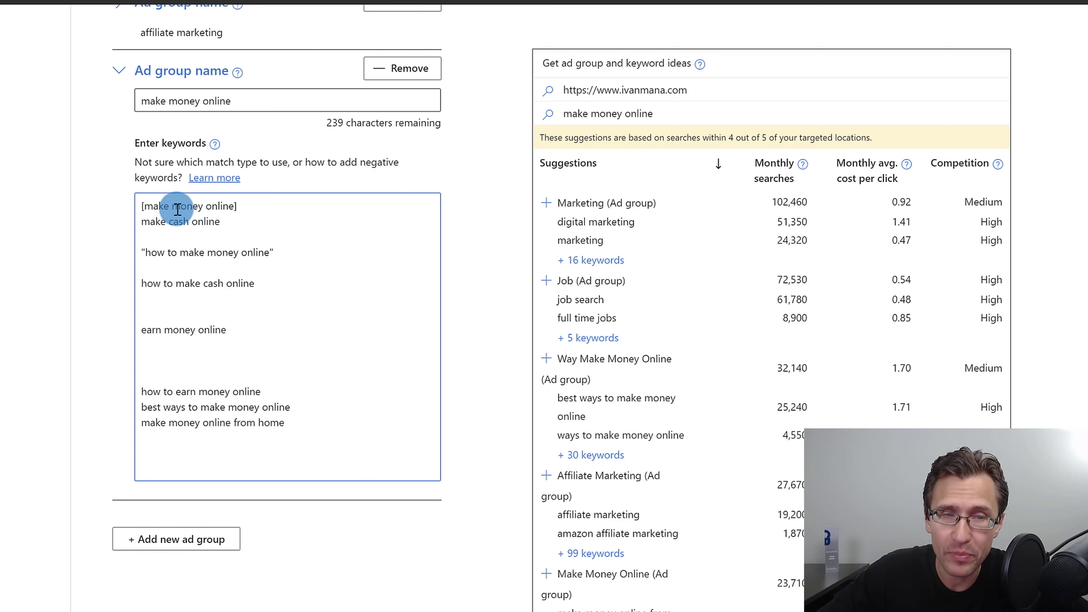
pyautogui.click(180, 225)
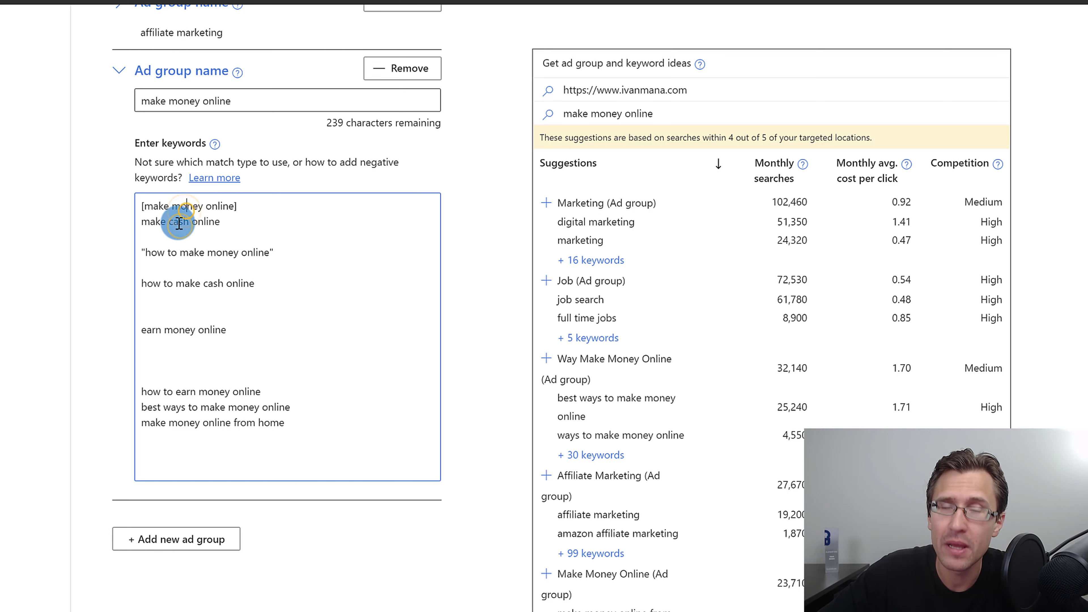
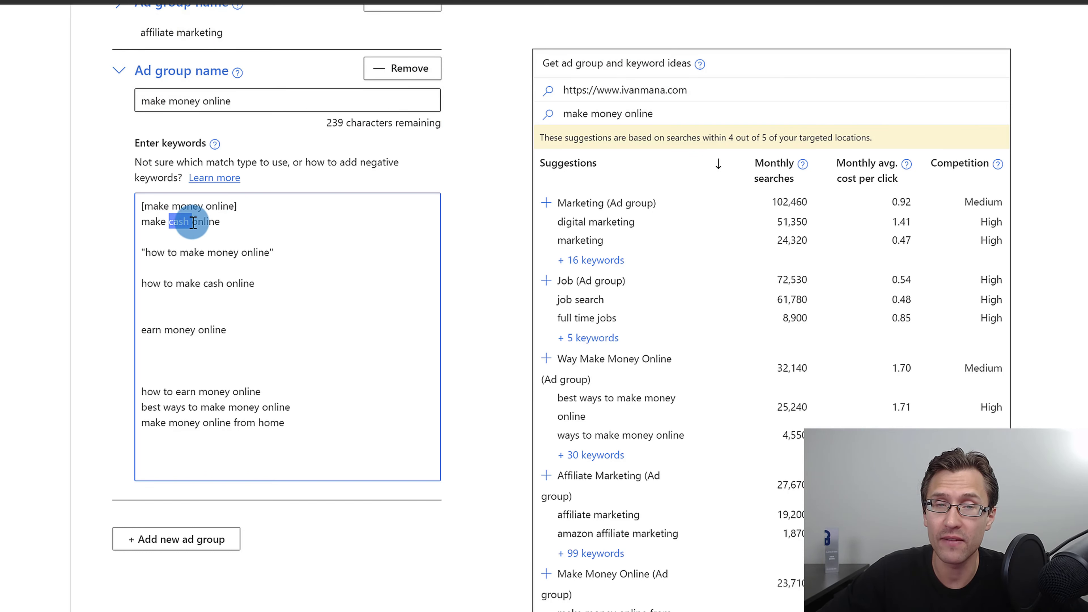
# Remove the example lines "make cash online" and "how to make cash online" from the keyword list.
pyautogui.click(174, 222)
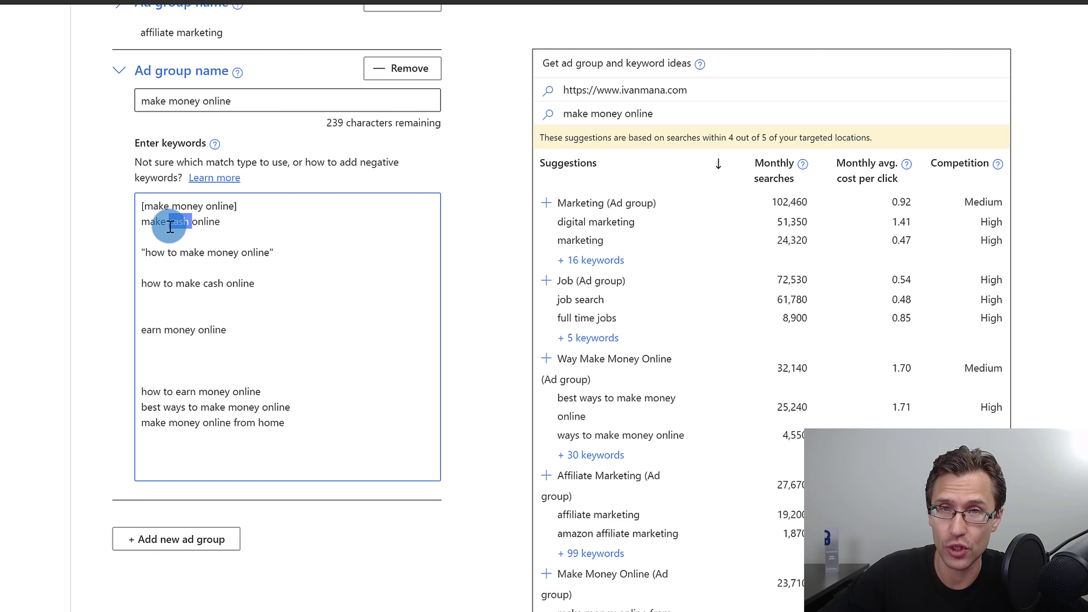
pyautogui.tripleClick(207, 223)
pyautogui.press('BackSpace')
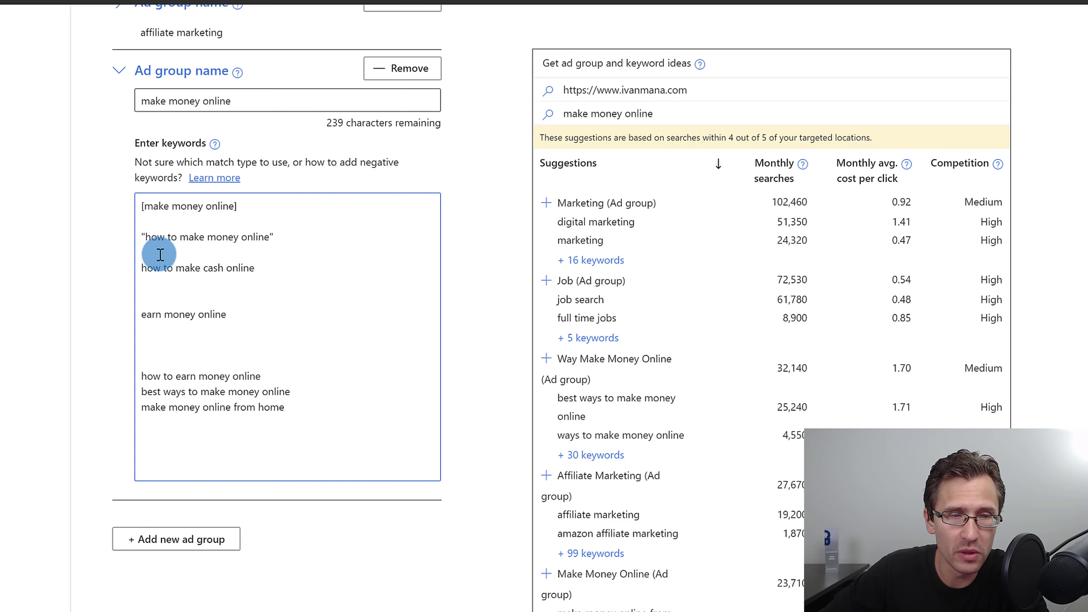
pyautogui.tripleClick(176, 263)
pyautogui.press('BackSpace')
# Delete the blank lines between the make money online ad group's keywords so that they form one continuous list.
pyautogui.click(170, 258)
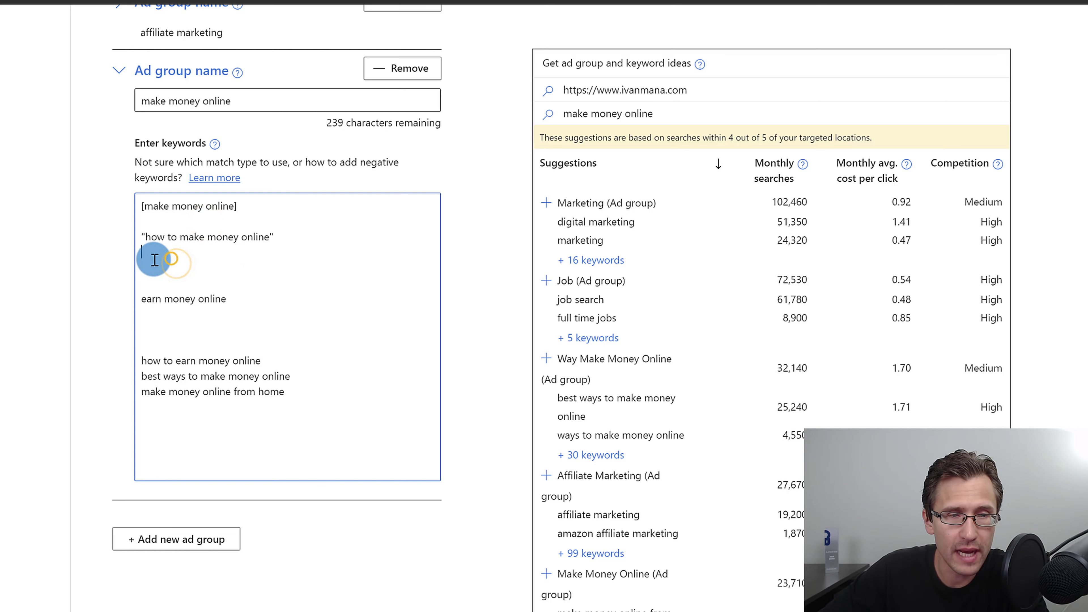
pyautogui.press('BackSpace')
pyautogui.click(146, 269)
pyautogui.press('BackSpace')
pyautogui.click(145, 226)
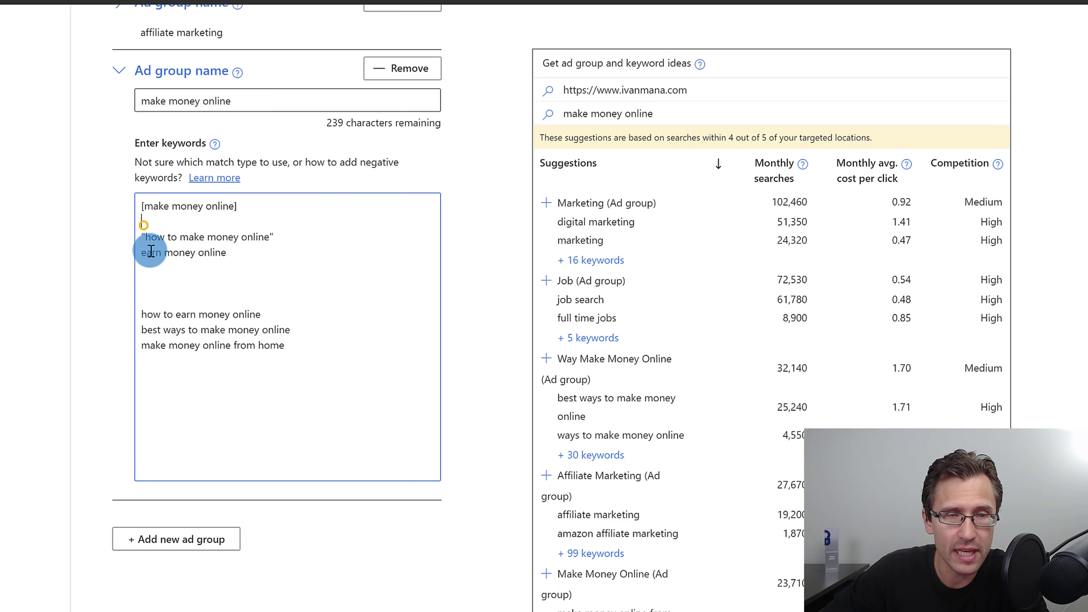
pyautogui.press('BackSpace')
pyautogui.click(150, 283)
pyautogui.press('BackSpace')
pyautogui.press('BackSpace')
pyautogui.press('BackSpace')
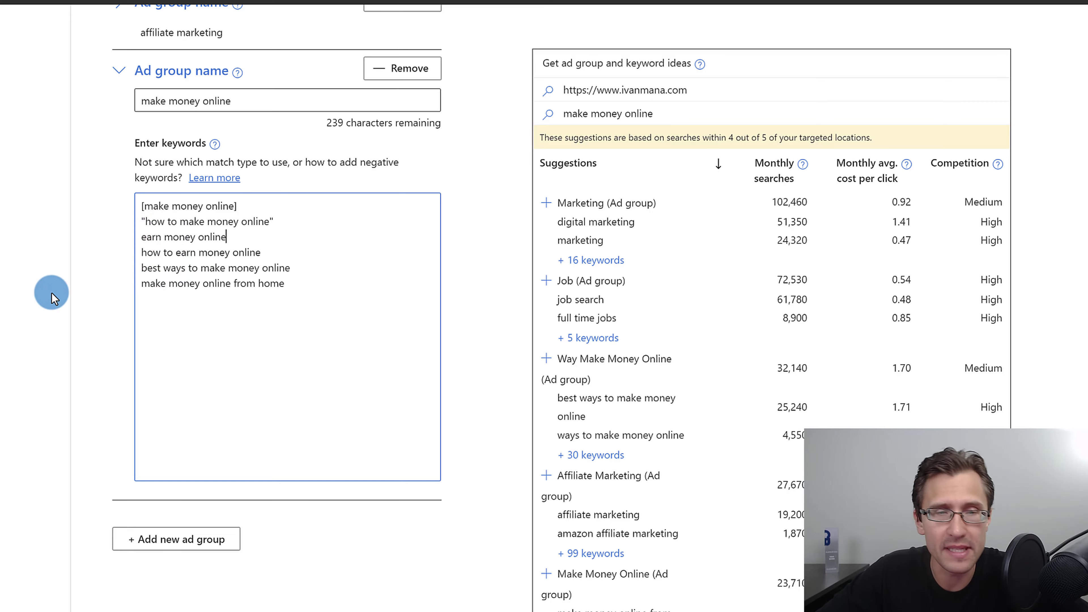
# Review the make money online ad group's keywords, from [make money online] down to "make money online from home".
pyautogui.scroll(-4, 76, 370)
pyautogui.scroll(-2, 250, 438)
pyautogui.scroll(8, 235, 343)
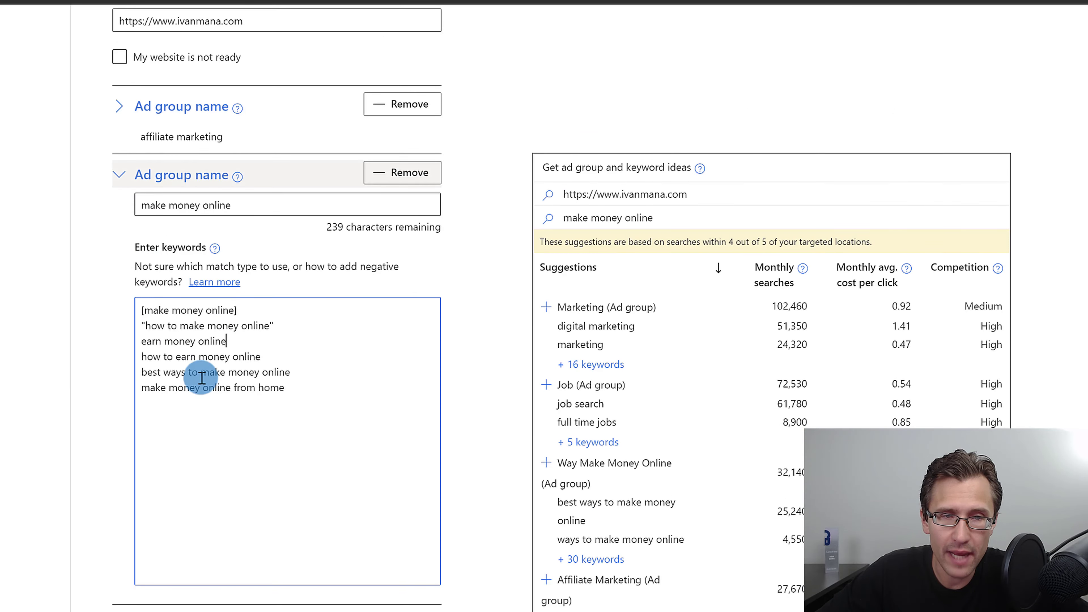
pyautogui.click(227, 341)
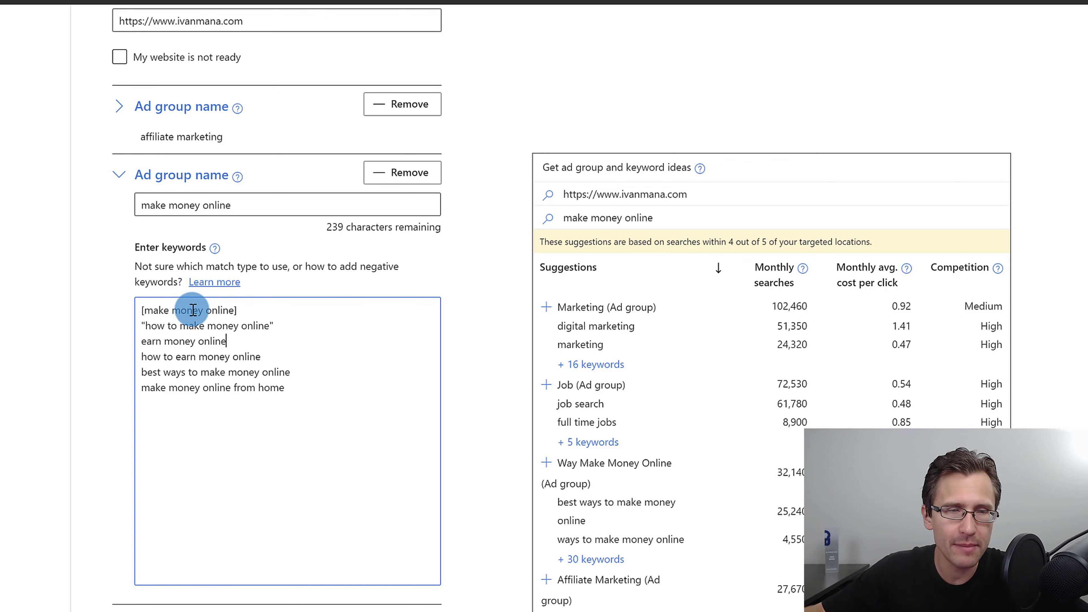
pyautogui.click(293, 388)
pyautogui.moveTo(252, 369); pyautogui.dragTo(132, 299)
pyautogui.click(275, 369)
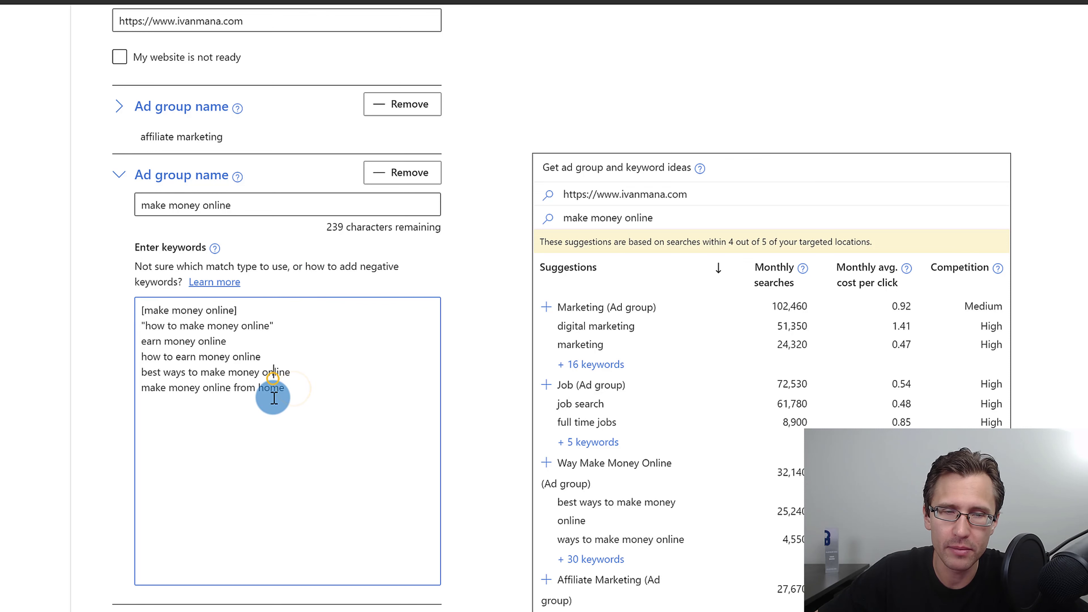
pyautogui.moveTo(273, 393); pyautogui.dragTo(231, 385)
pyautogui.click(157, 385)
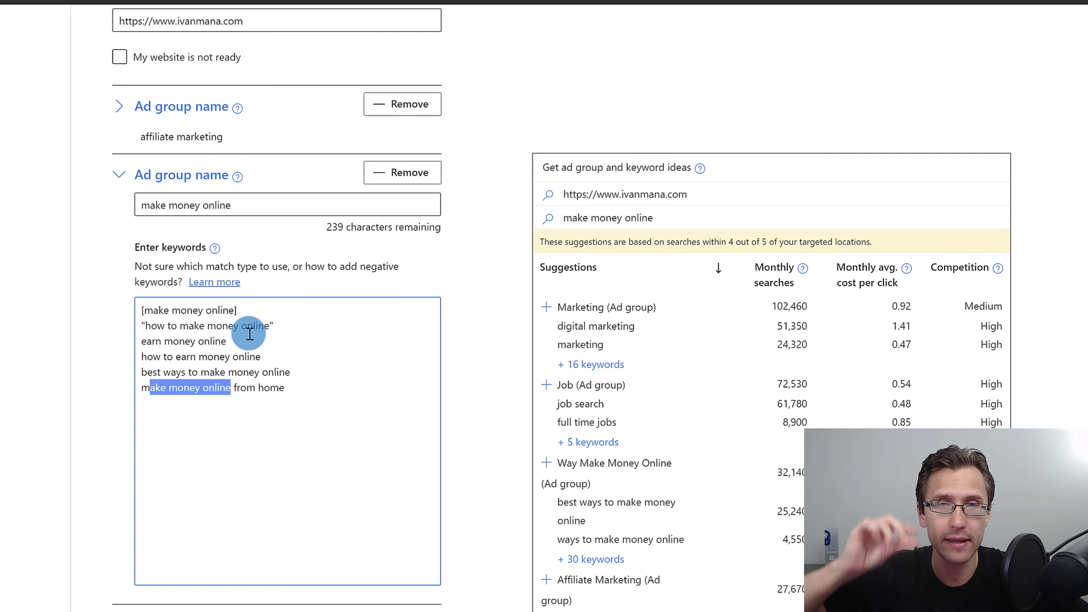
# Check the make money online ad group's name against the affiliate marketing ad group's keywords, and collapse the affiliate marketing group.
pyautogui.moveTo(204, 206); pyautogui.dragTo(145, 210)
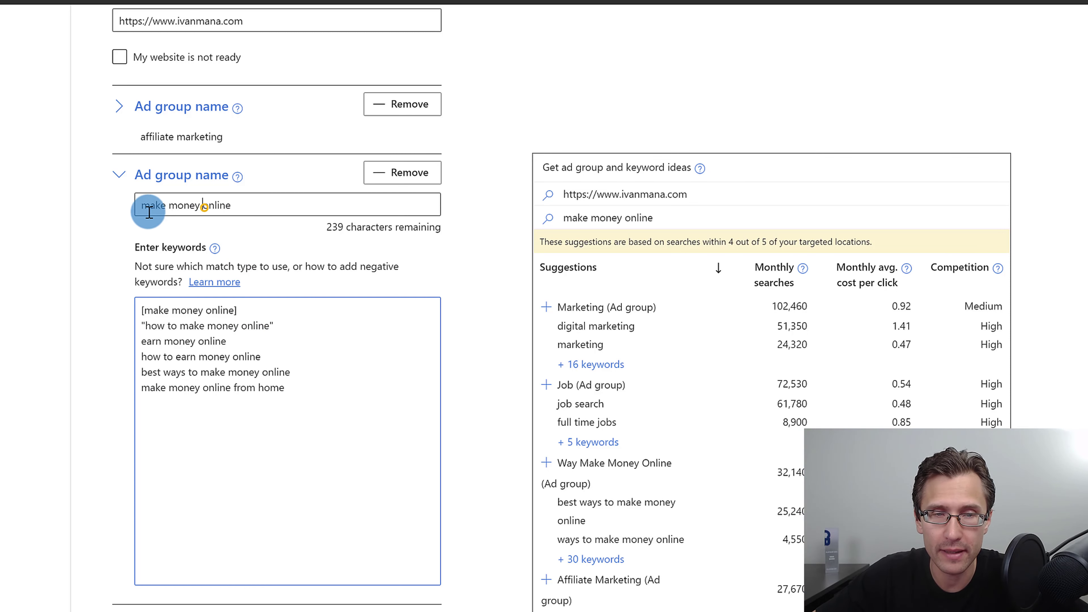
pyautogui.click(173, 104)
pyautogui.moveTo(274, 243); pyautogui.dragTo(139, 242)
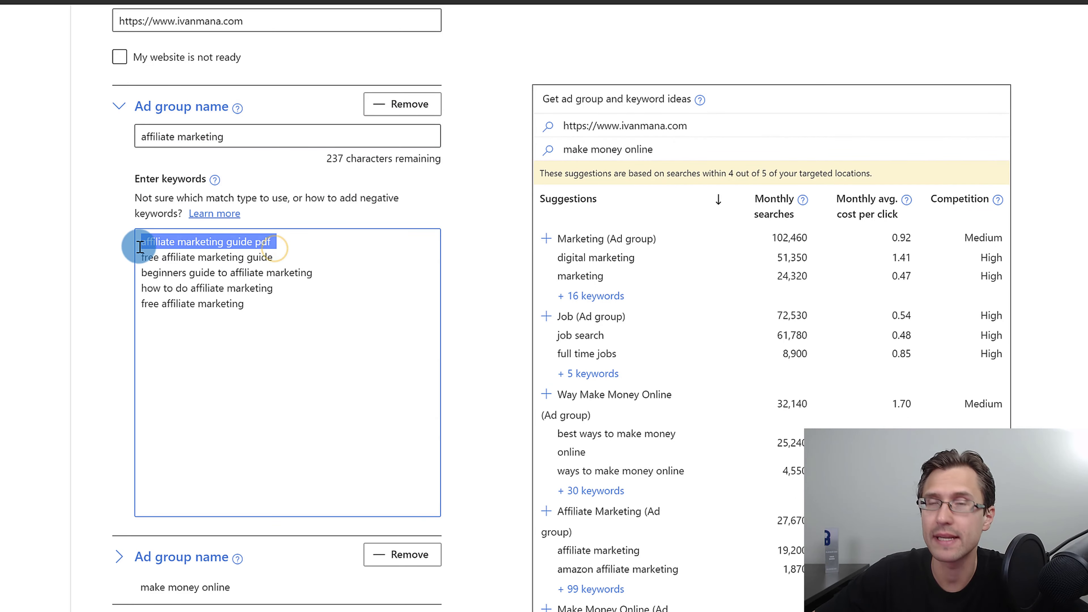
pyautogui.click(221, 257)
pyautogui.click(476, 287)
pyautogui.click(196, 105)
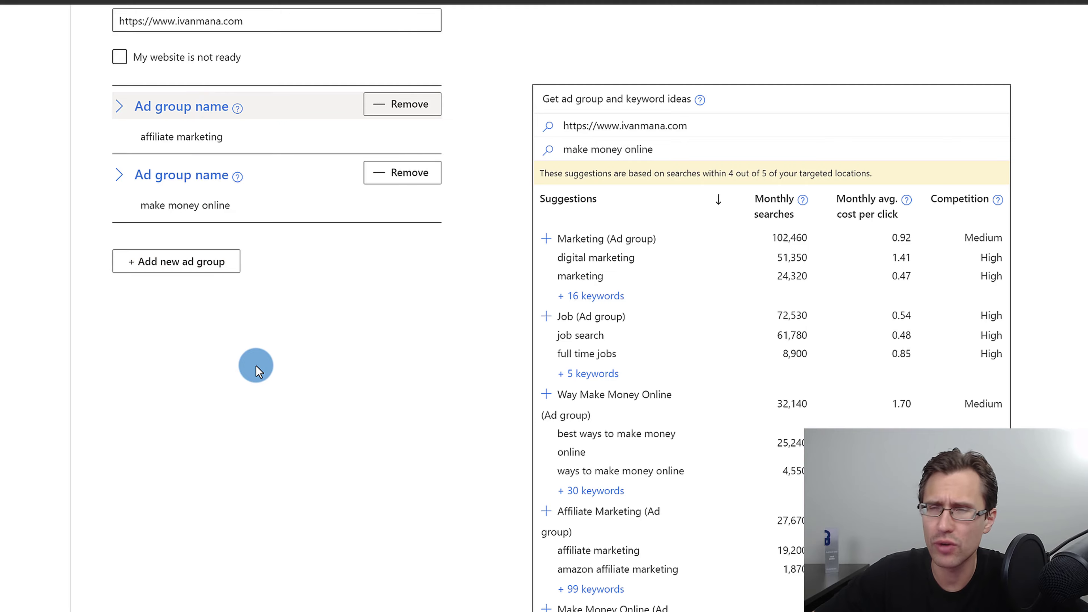
# Save the ad groups, continue to the ads and ad extensions stage, and open a new ad for the affiliate marketing ad group.
pyautogui.scroll(-5, 276, 373)
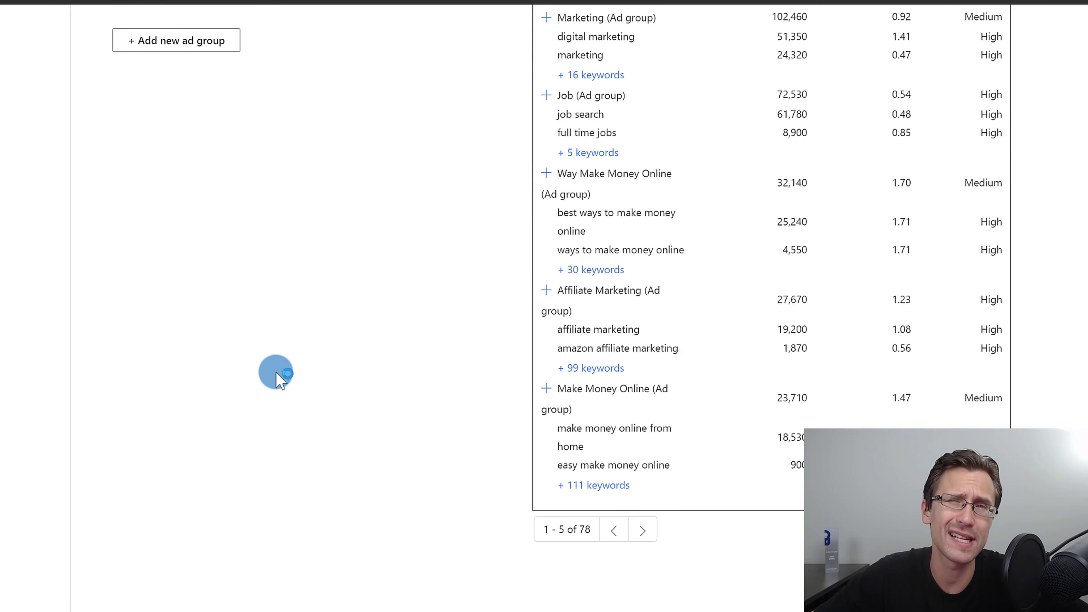
pyautogui.scroll(-2, 275, 373)
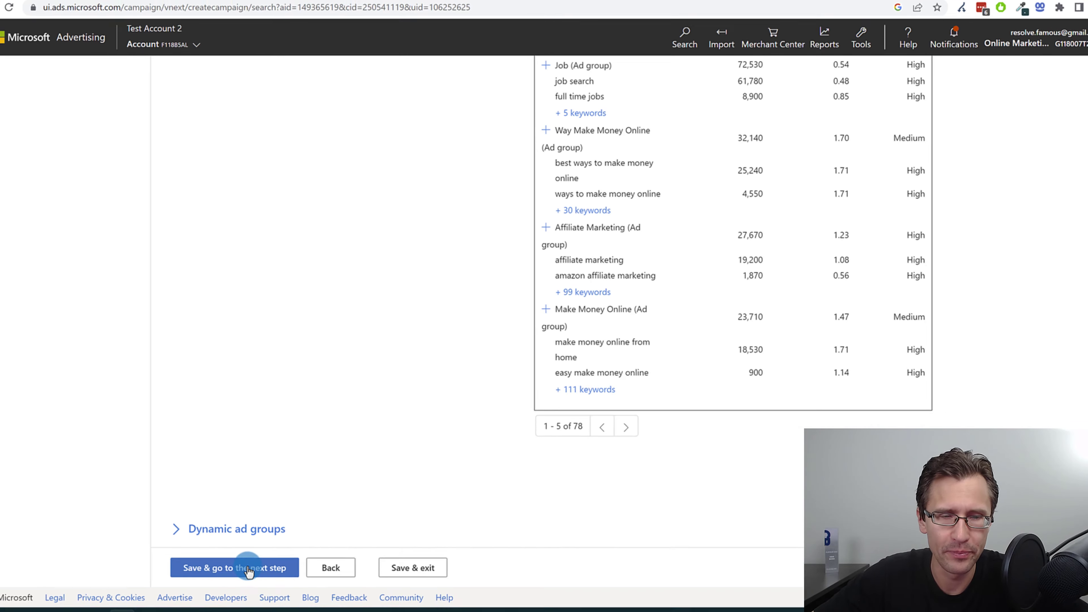
pyautogui.click(249, 568)
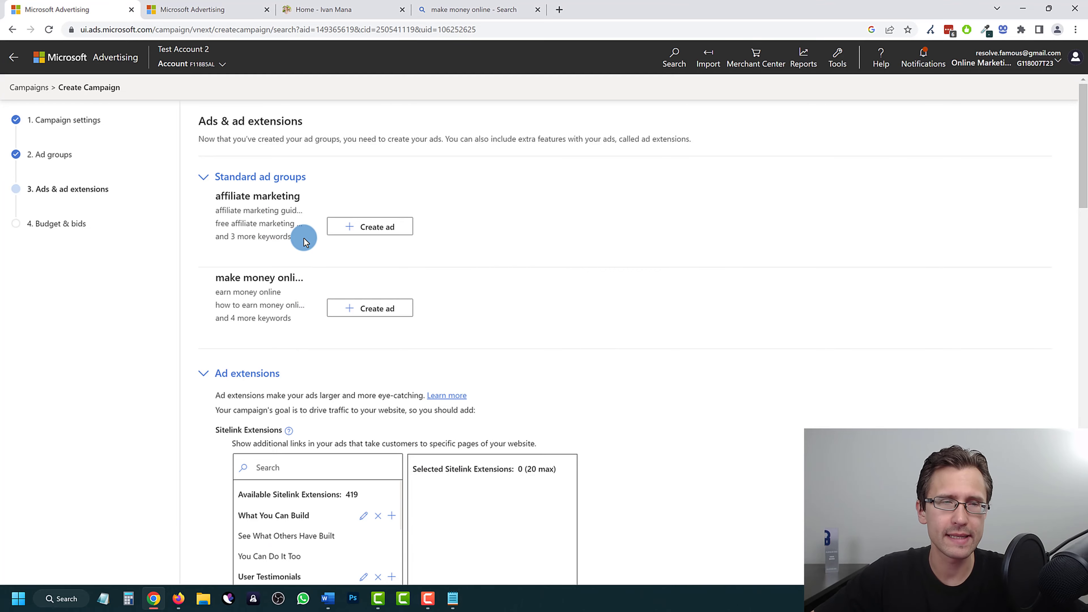
pyautogui.click(378, 227)
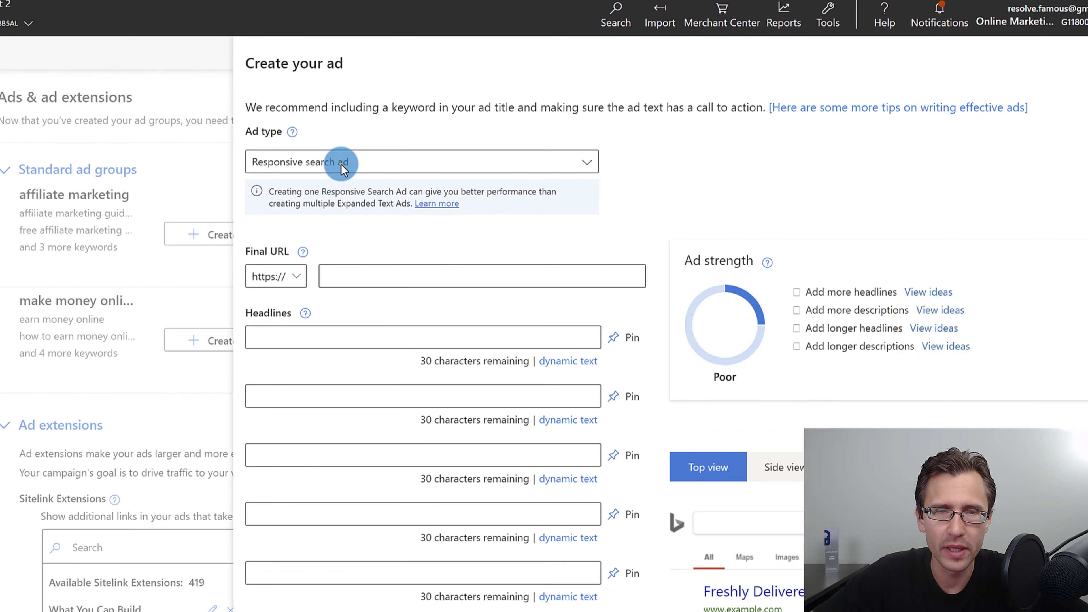
# Compare the Expanded text ad form and its upgrade notice with the Responsive search ad form, leaving the ad type on Responsive search ad.
pyautogui.click(342, 168)
pyautogui.click(309, 194)
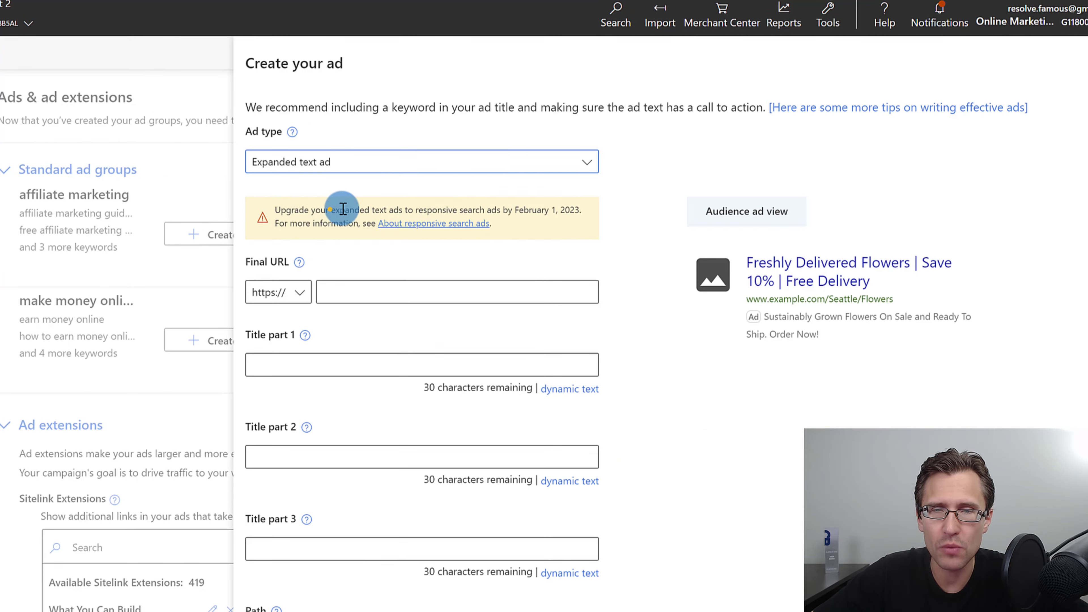
pyautogui.moveTo(332, 210); pyautogui.dragTo(591, 212)
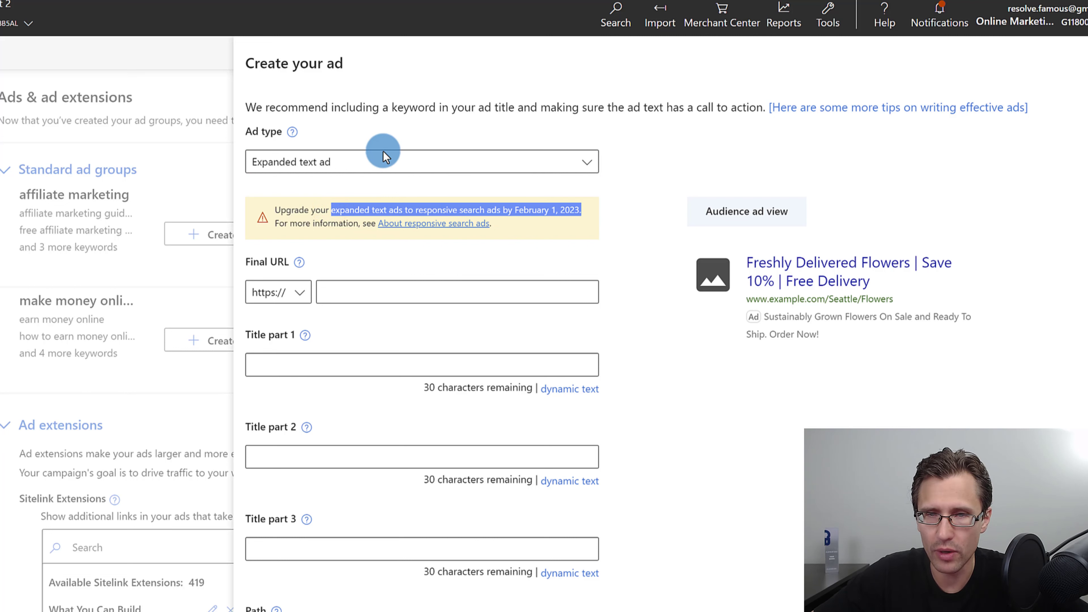
pyautogui.click(365, 163)
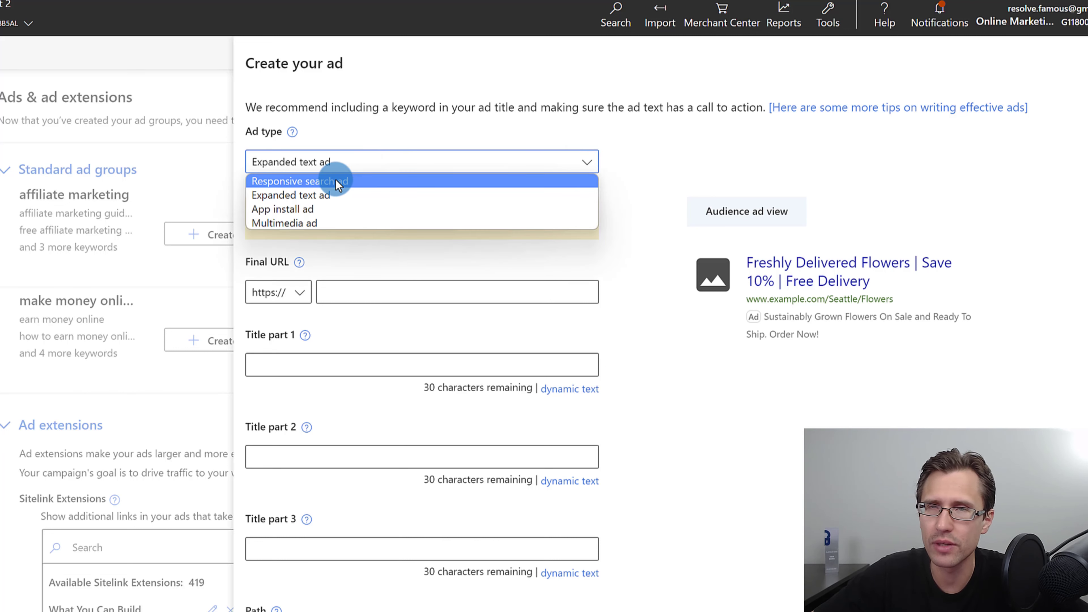
pyautogui.click(337, 181)
pyautogui.click(354, 165)
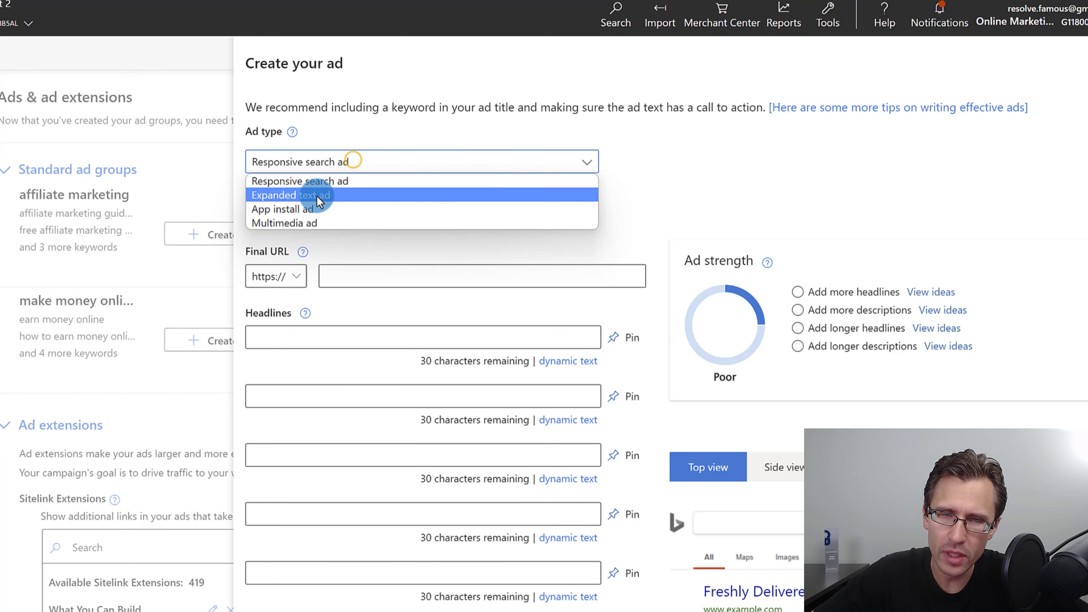
pyautogui.click(317, 196)
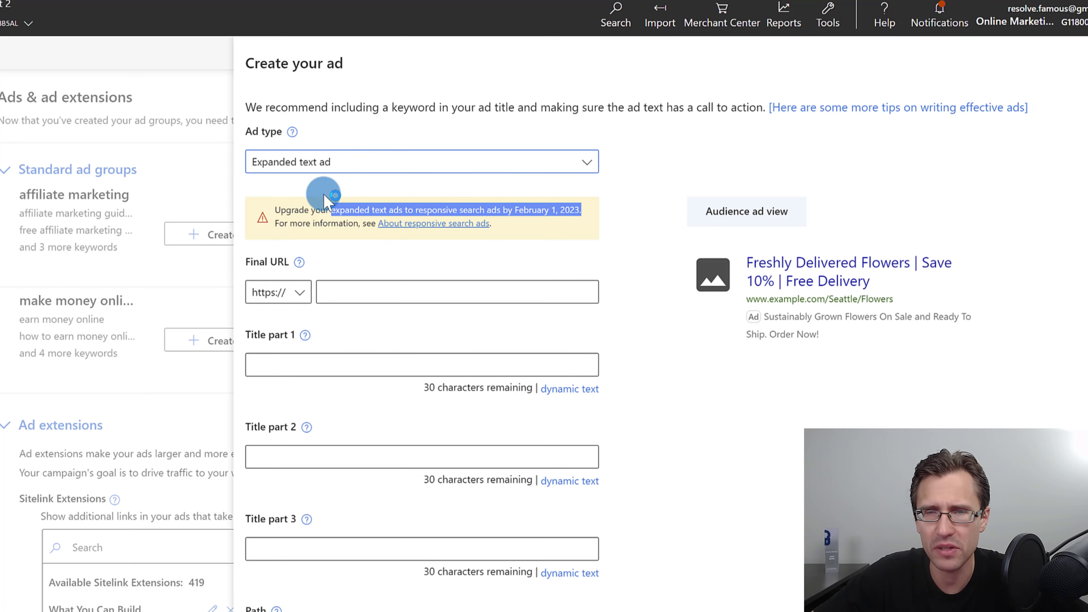
pyautogui.click(316, 163)
pyautogui.click(314, 182)
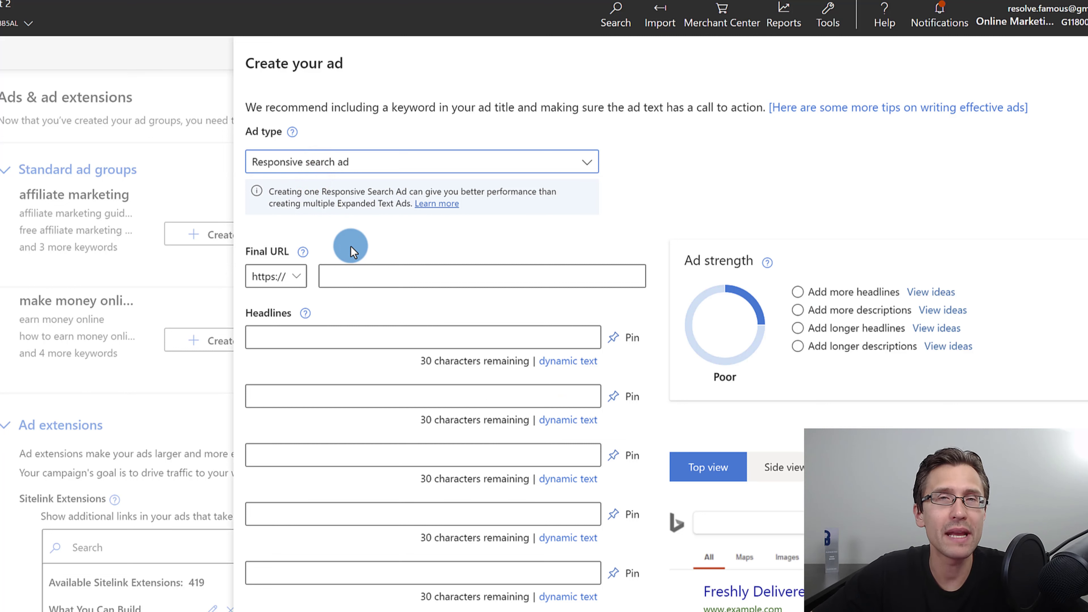
pyautogui.click(343, 163)
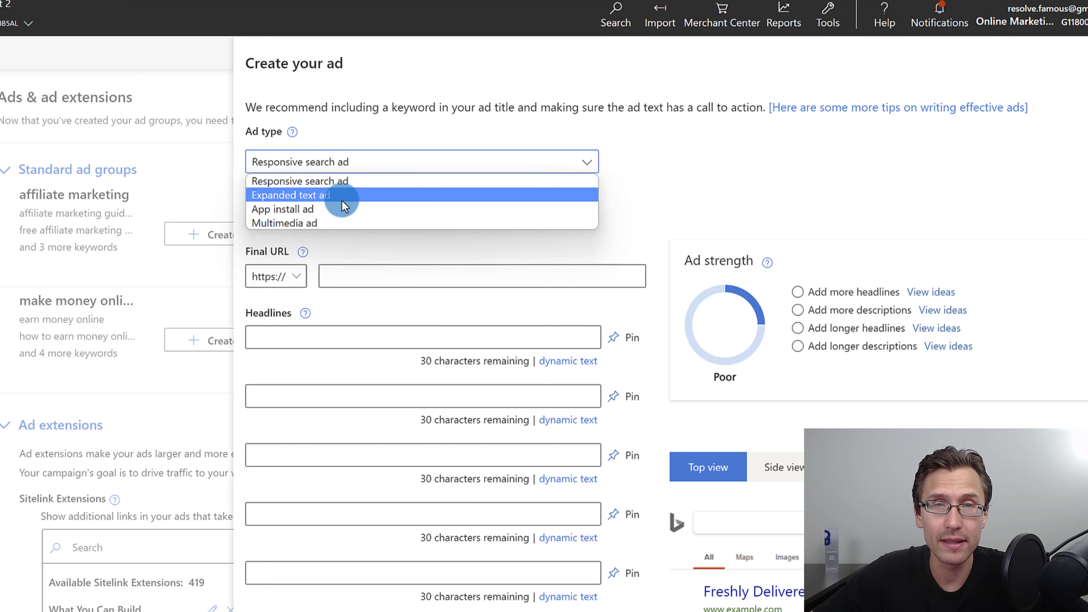
pyautogui.click(354, 255)
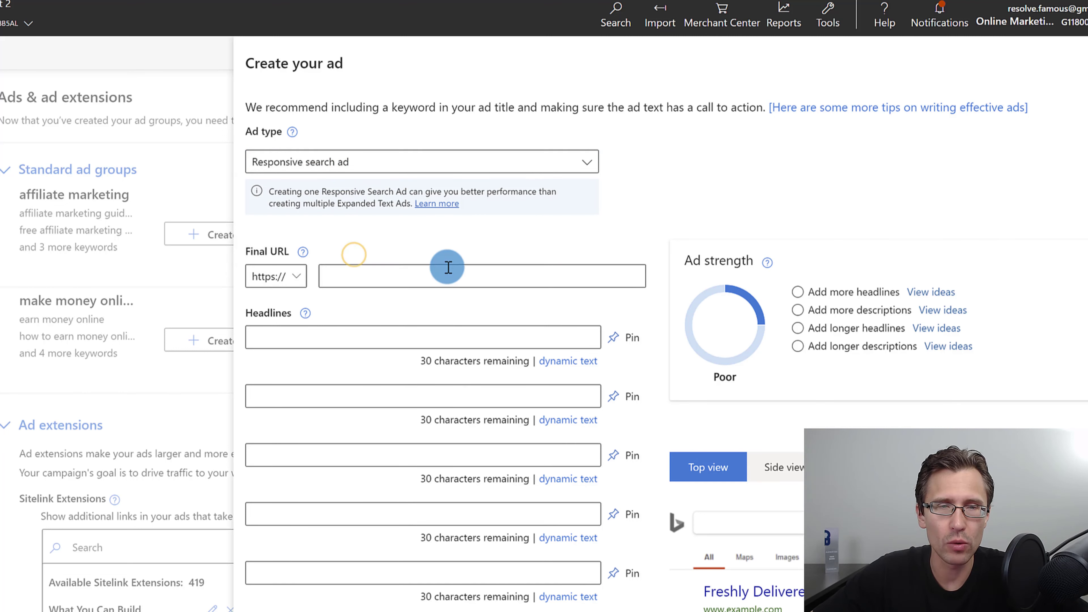
pyautogui.click(355, 282)
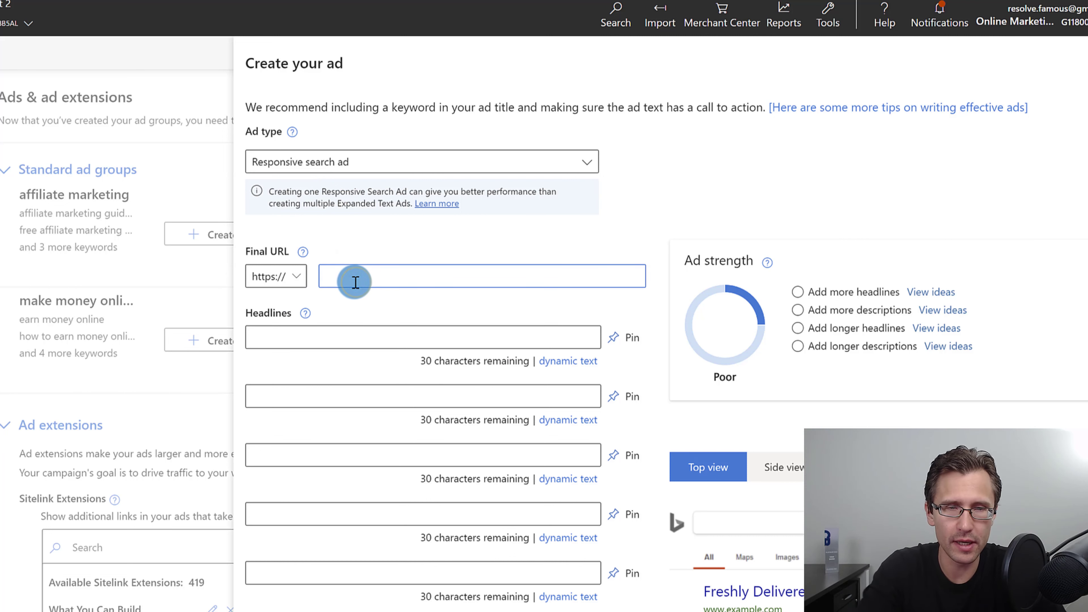
pyautogui.write('www.ivanmana.com')
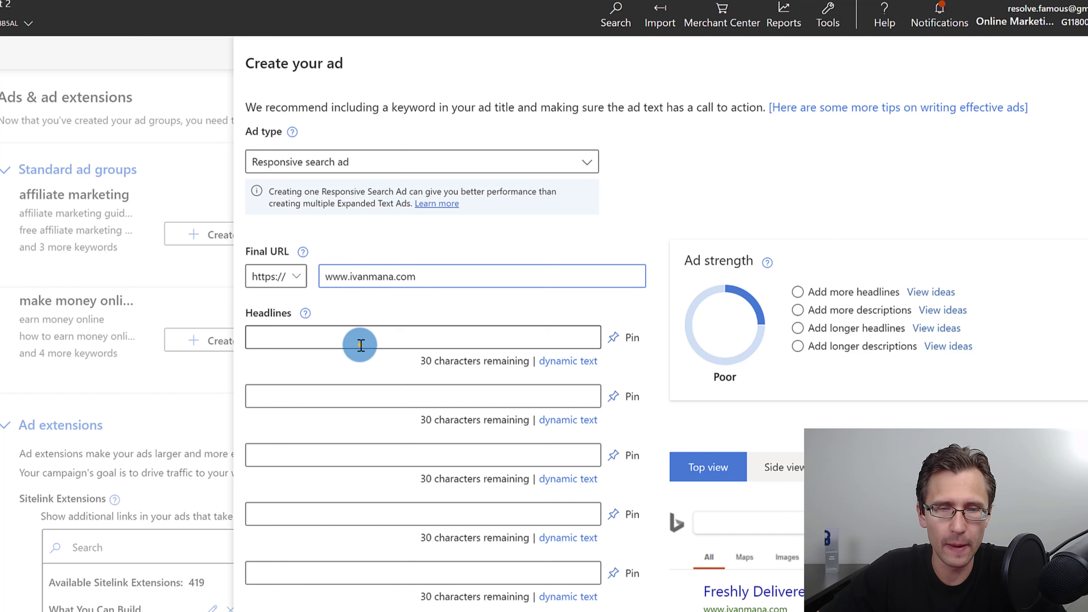
pyautogui.click(356, 339)
pyautogui.click(265, 241)
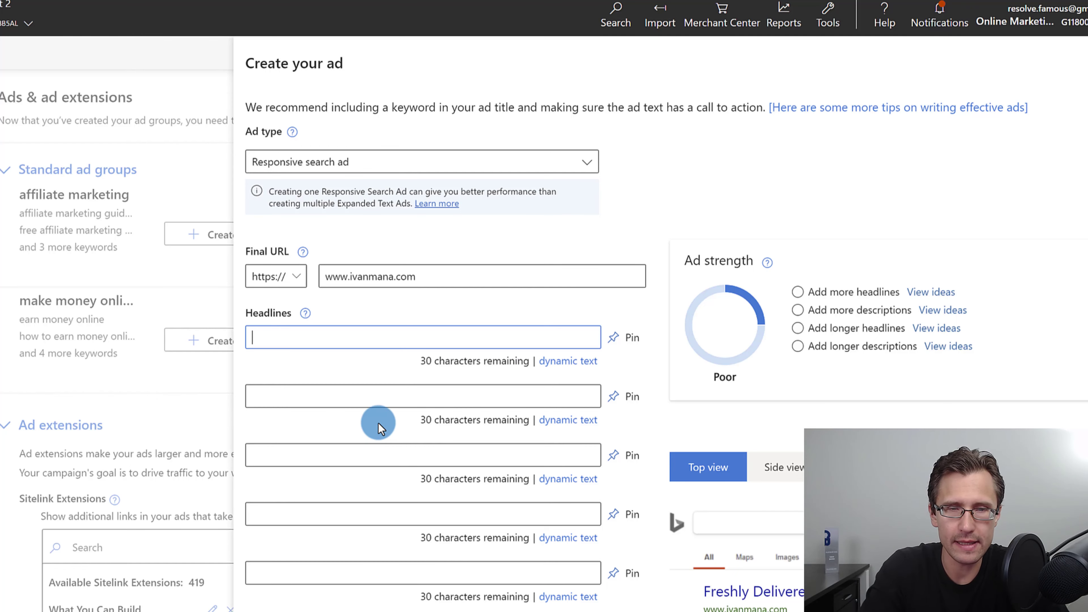
pyautogui.write('ree Affiliate Marketing Guid')
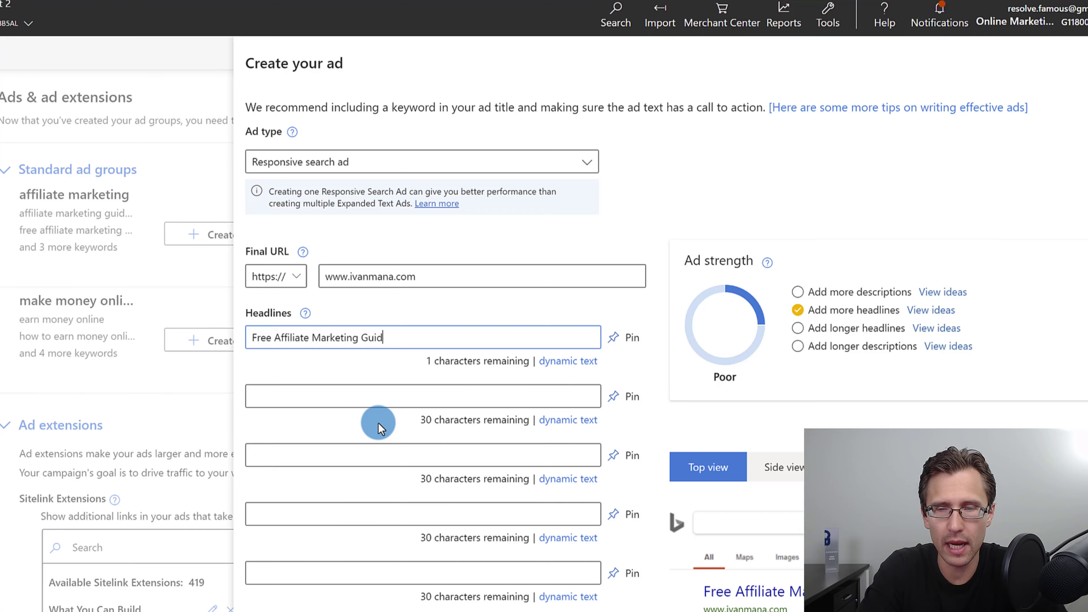
pyautogui.write('e')
# Preview the ad in the side and mobile views, and return the preview to the top view.
pyautogui.scroll(-5, 801, 347)
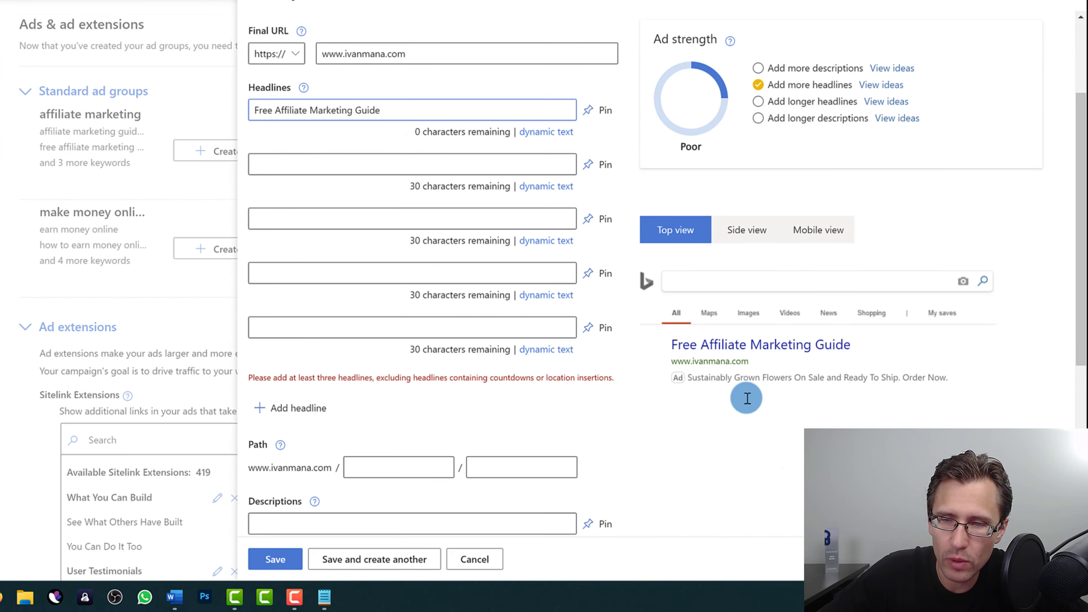
pyautogui.click(760, 227)
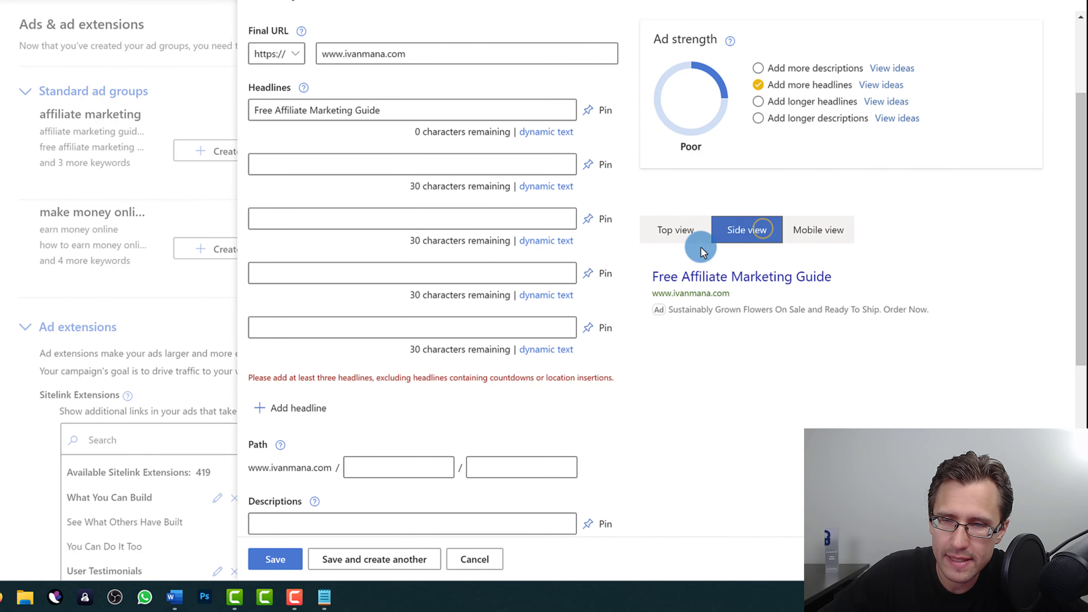
pyautogui.click(837, 242)
pyautogui.click(673, 227)
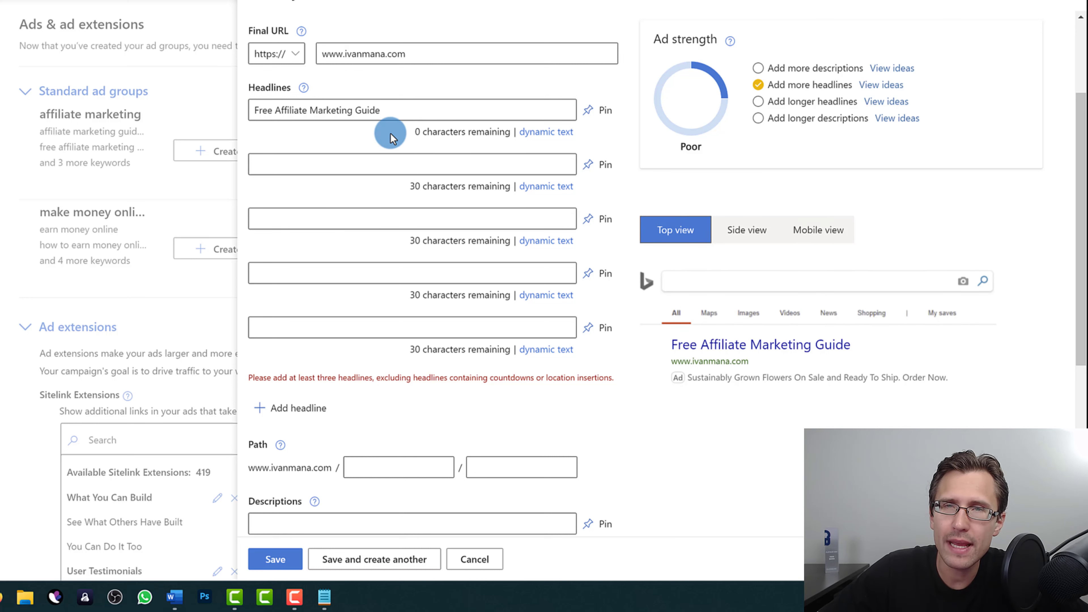
# Enter "Headline 2" as the second headline and "Headline 3" as the third headline.
pyautogui.click(344, 158)
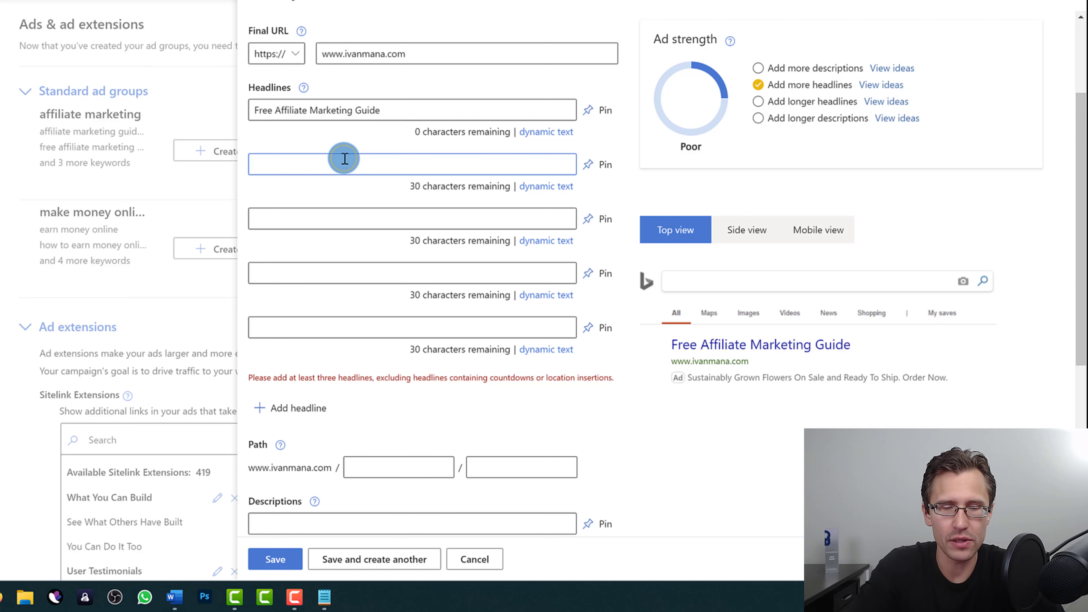
pyautogui.write('Headline 2')
pyautogui.click(311, 211)
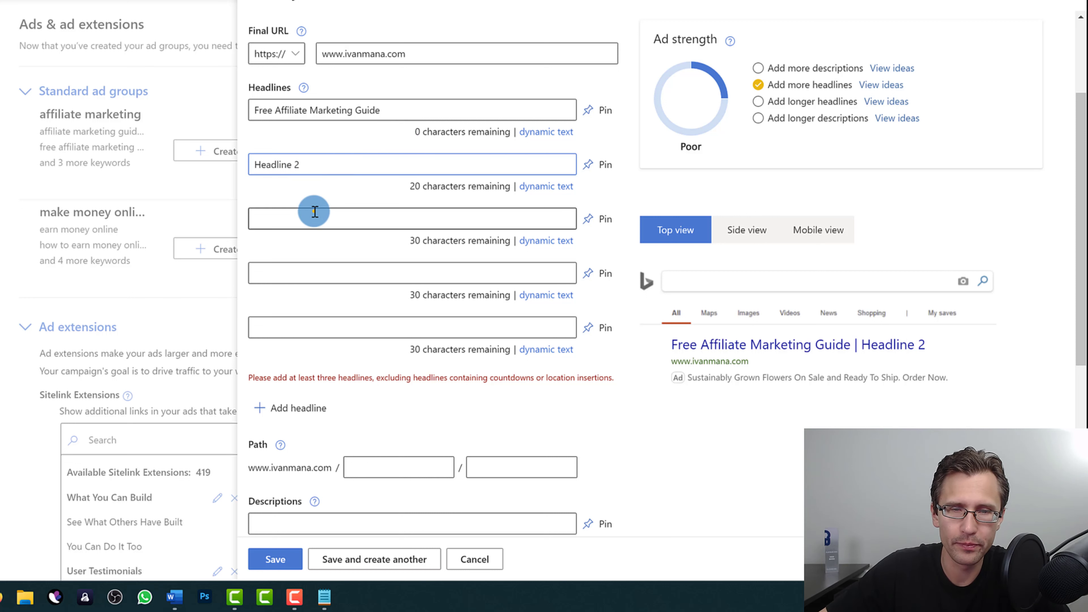
pyautogui.write('Headline 3')
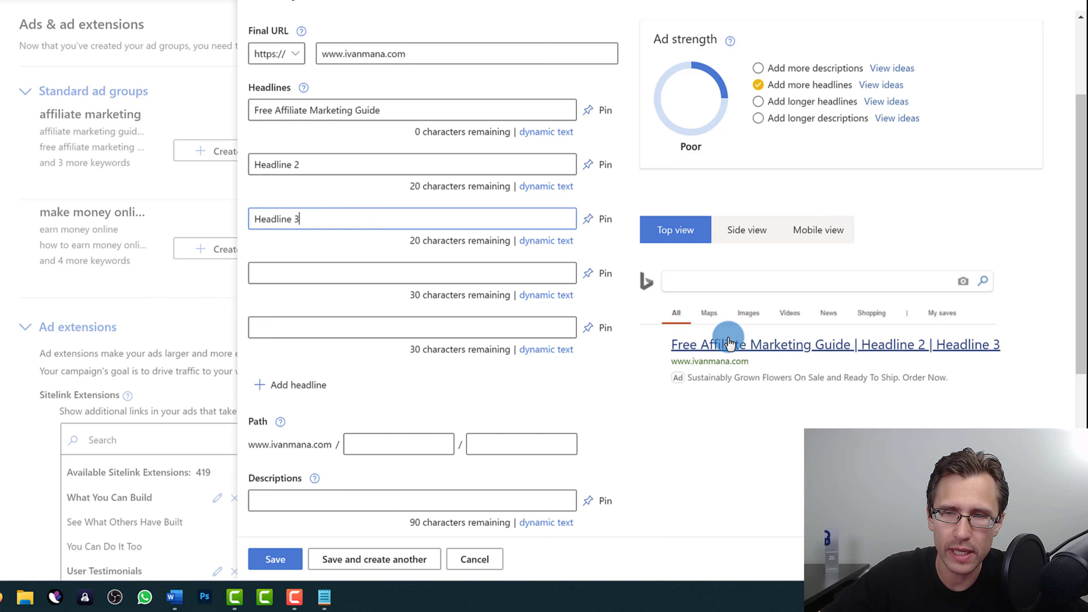
# Check the entered headlines against the order in which the ad preview combines them, focusing on the first headline.
pyautogui.scroll(2, 437, 167)
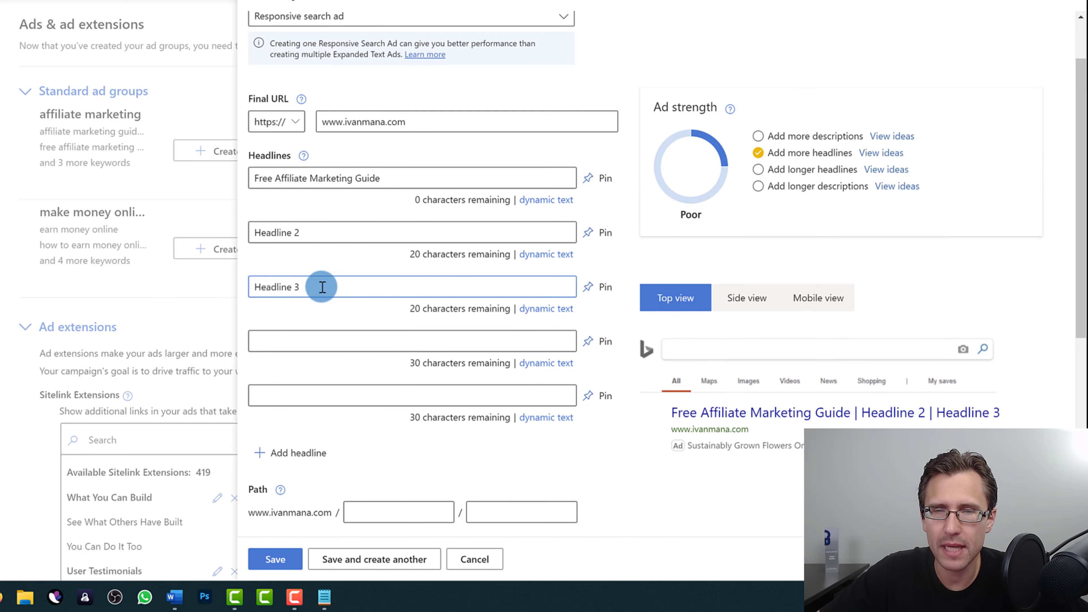
pyautogui.click(333, 233)
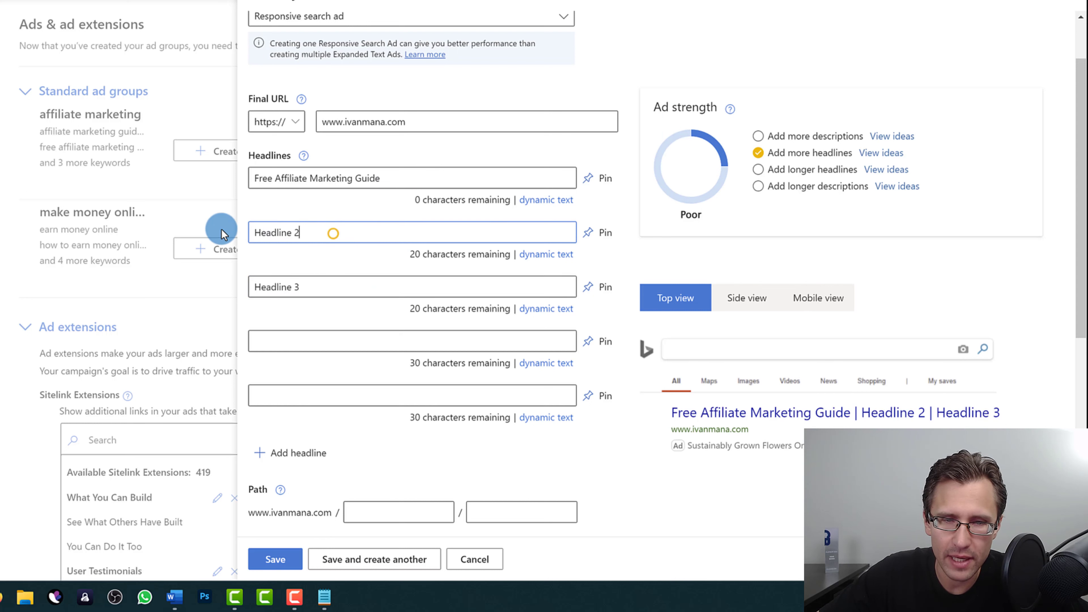
pyautogui.hotkey('ctrl', 'a')
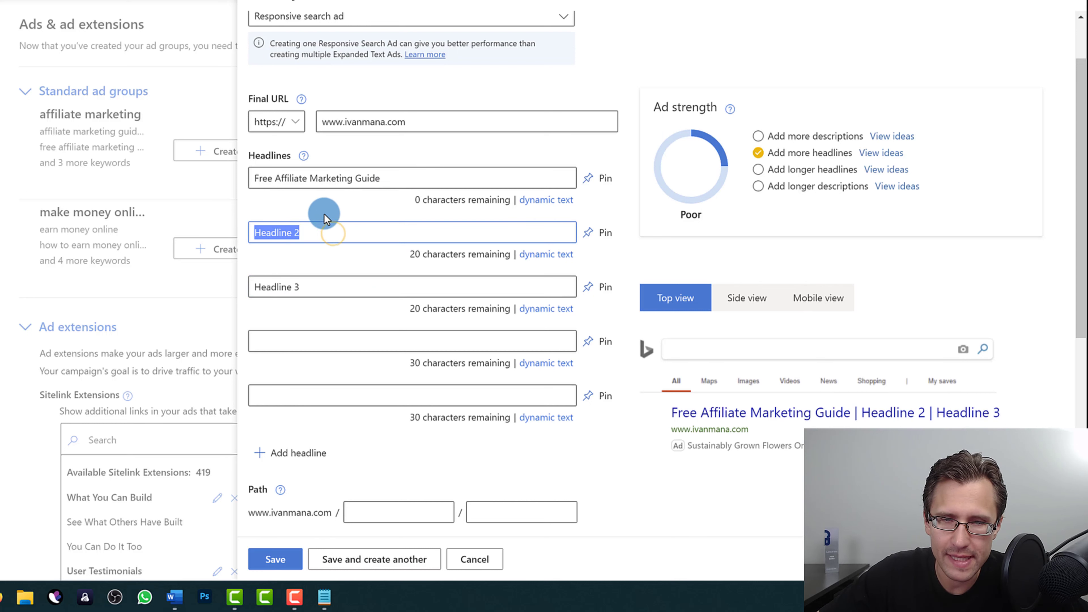
pyautogui.click(416, 177)
pyautogui.hotkey('ctrl', 'shift', 'Left')
pyautogui.hotkey('ctrl', 'shift', 'Left')
pyautogui.hotkey('ctrl', 'shift', 'Left')
pyautogui.hotkey('ctrl', 'shift', 'Left')
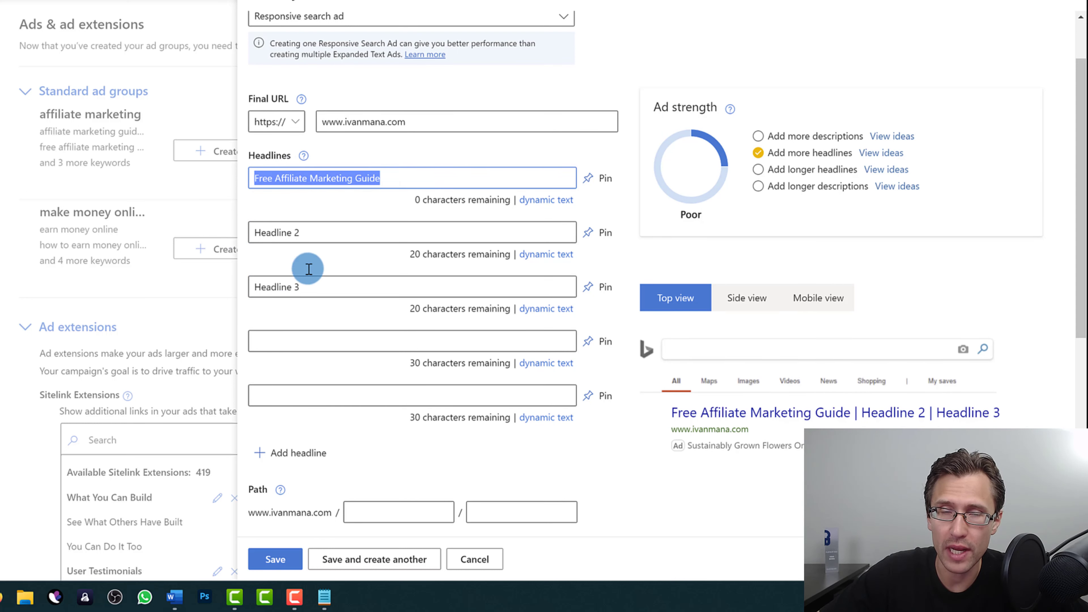
pyautogui.click(402, 180)
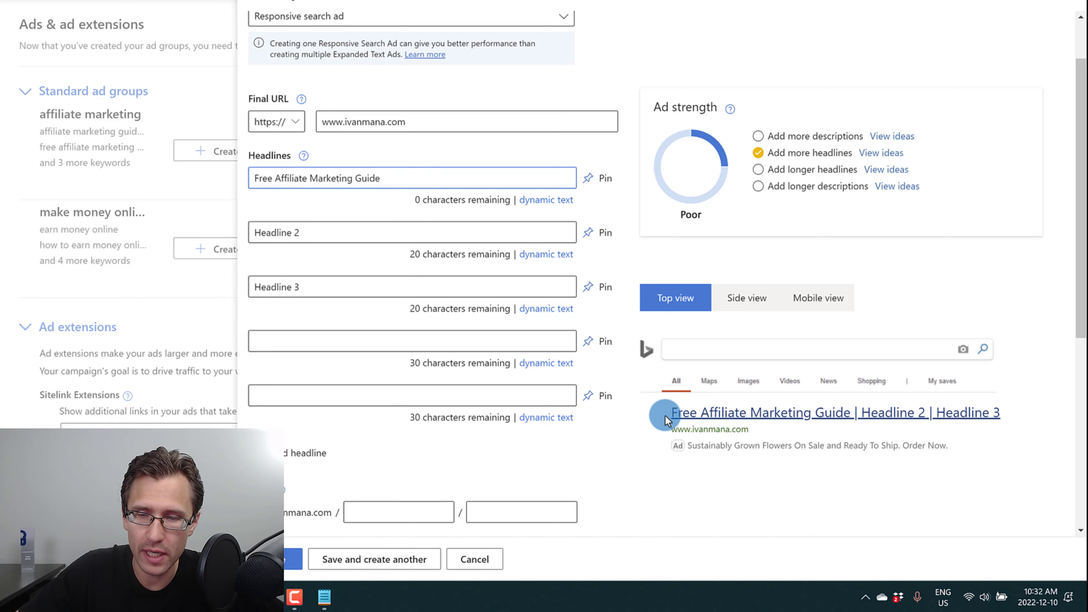
pyautogui.moveTo(667, 418); pyautogui.dragTo(852, 413)
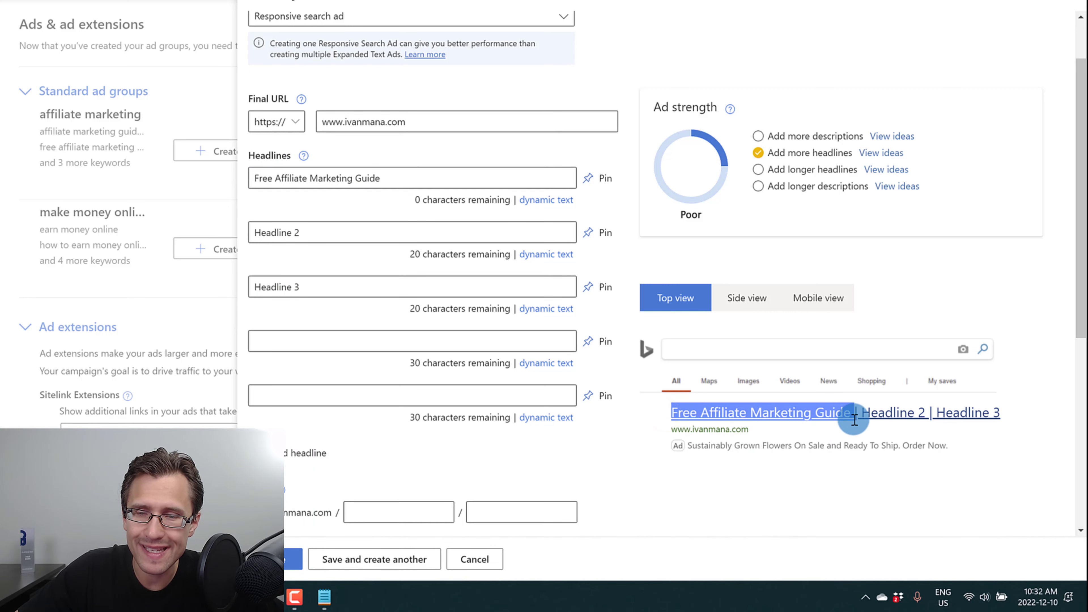
pyautogui.click(814, 450)
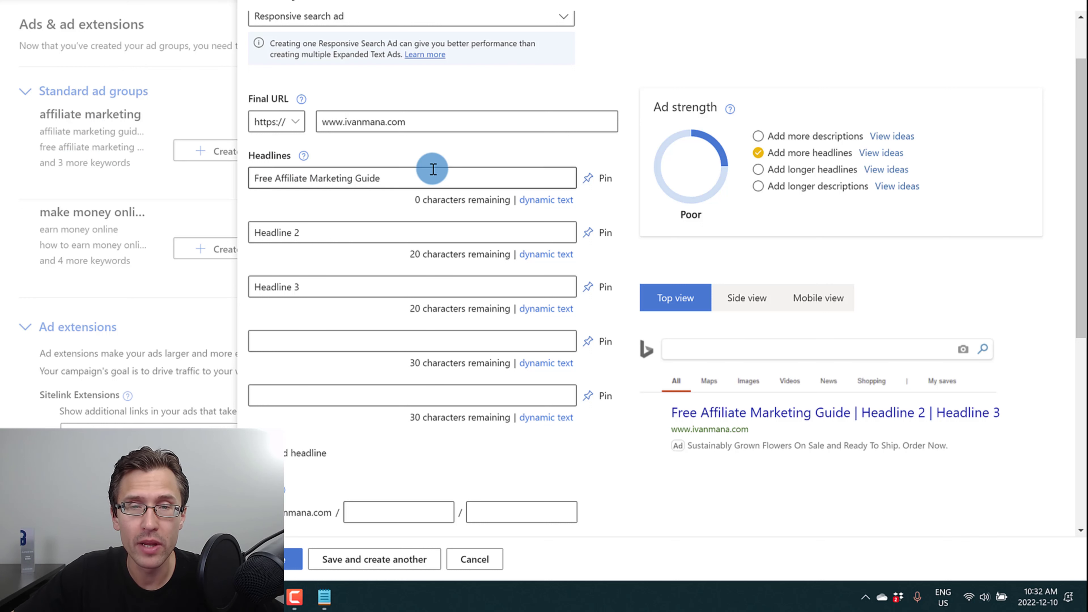
# Pin the headline "Free Affiliate Marketing Guide" so that it shows only in position 1.
pyautogui.moveTo(410, 180); pyautogui.dragTo(148, 180)
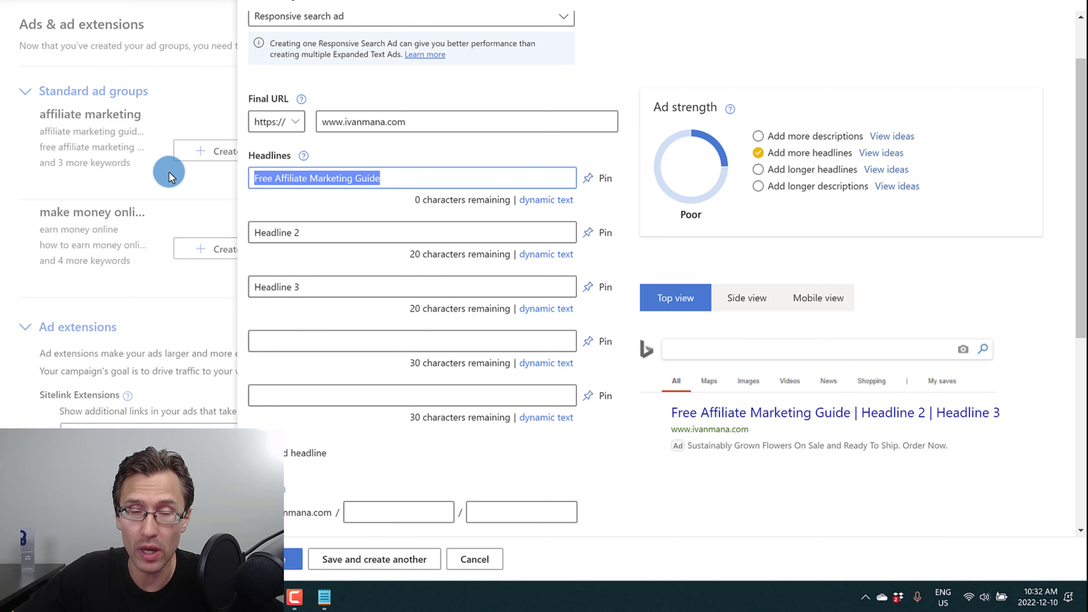
pyautogui.click(586, 179)
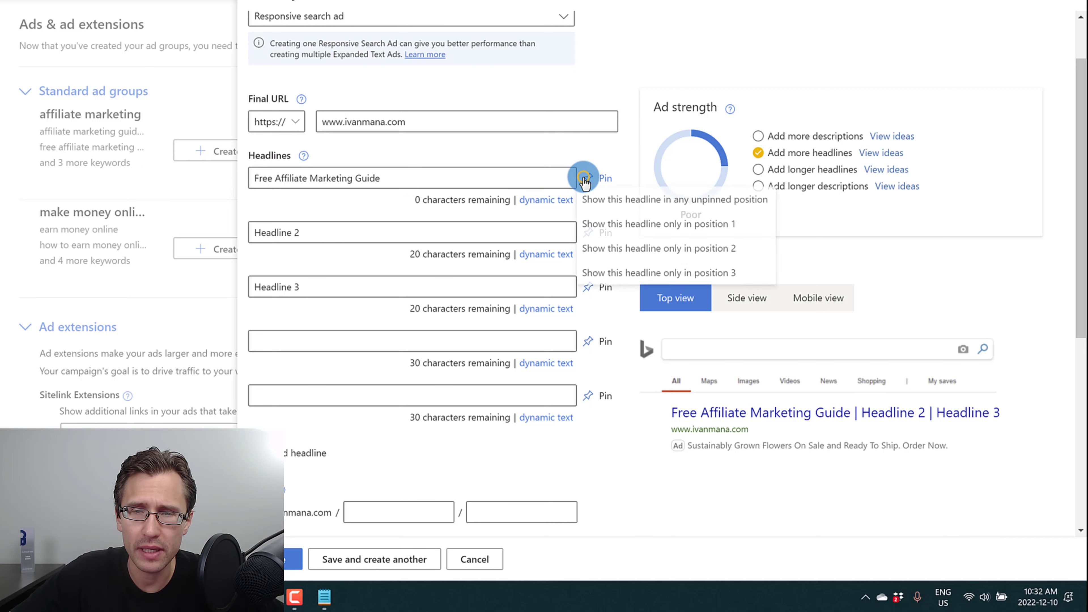
pyautogui.click(633, 230)
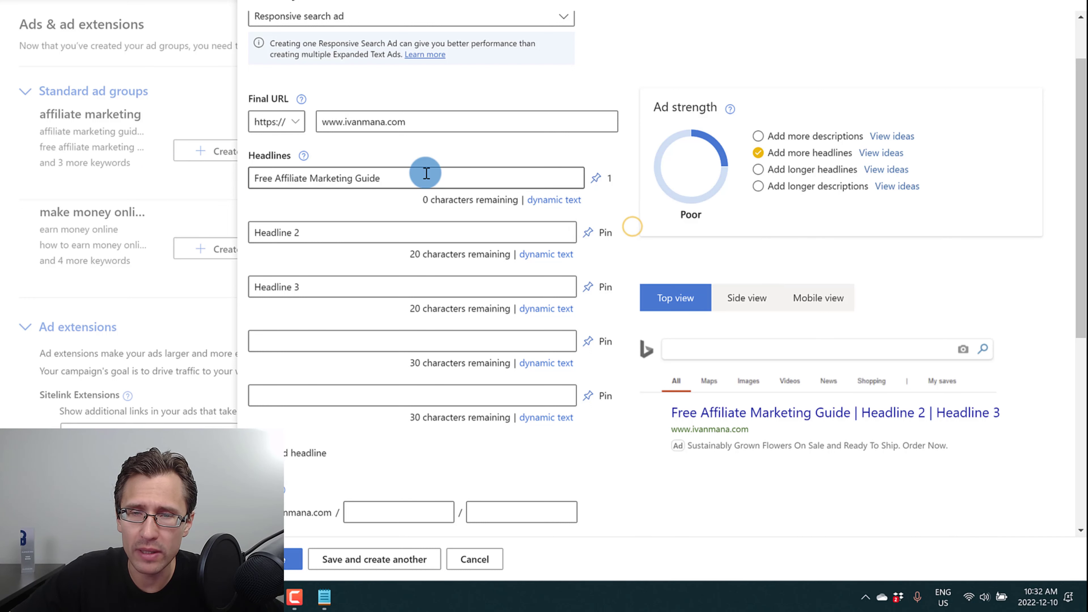
pyautogui.tripleClick(309, 171)
pyautogui.click(337, 174)
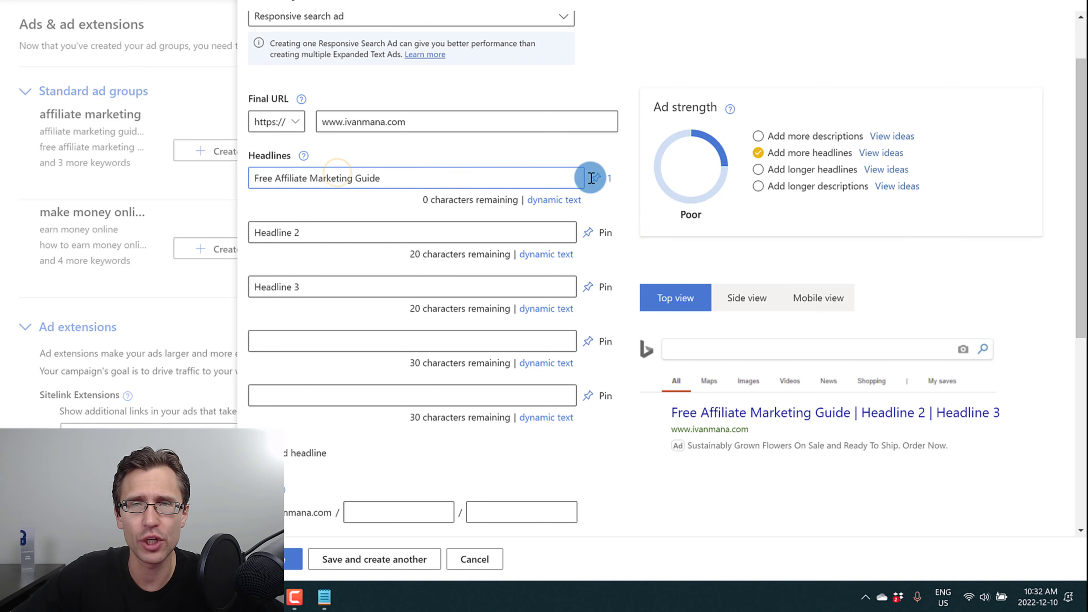
# Pin "Headline 2" to show only in position 2 and "Headline 3" to show only in position 3.
pyautogui.tripleClick(328, 231)
pyautogui.click(589, 232)
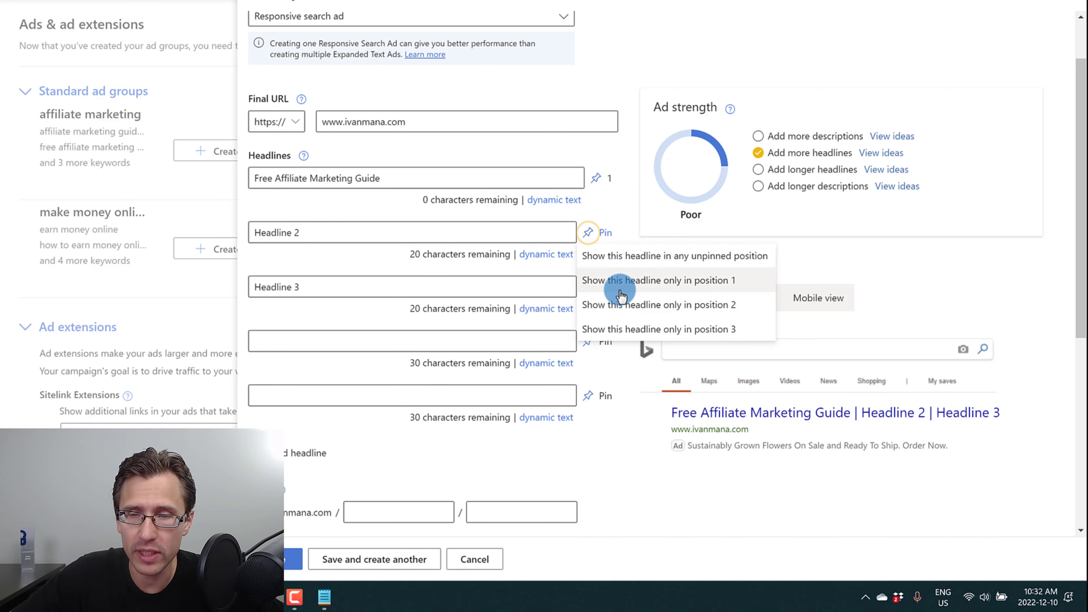
pyautogui.click(611, 302)
pyautogui.tripleClick(337, 283)
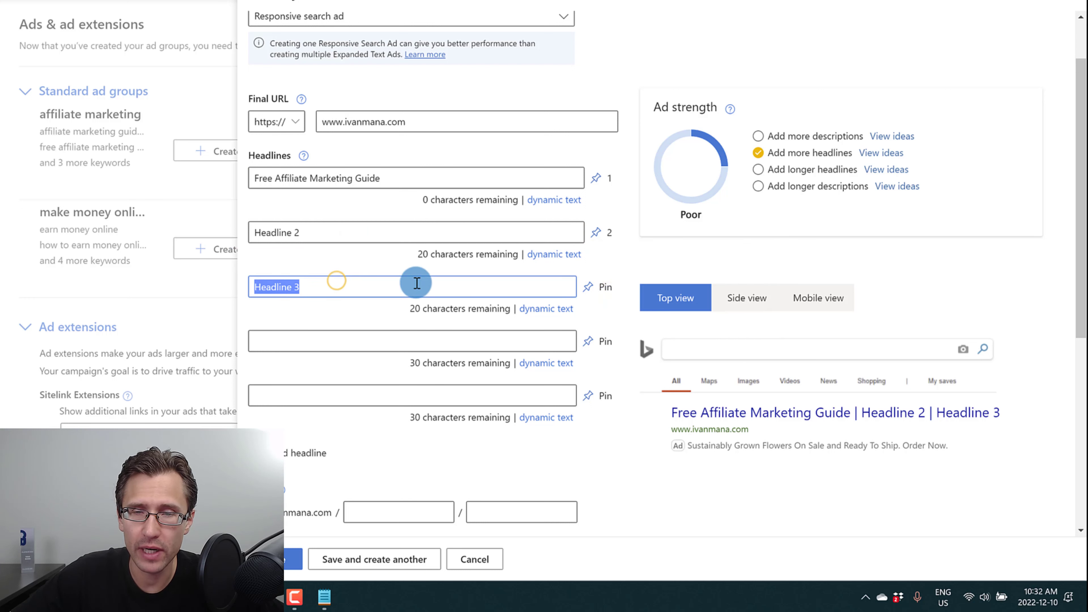
pyautogui.click(604, 296)
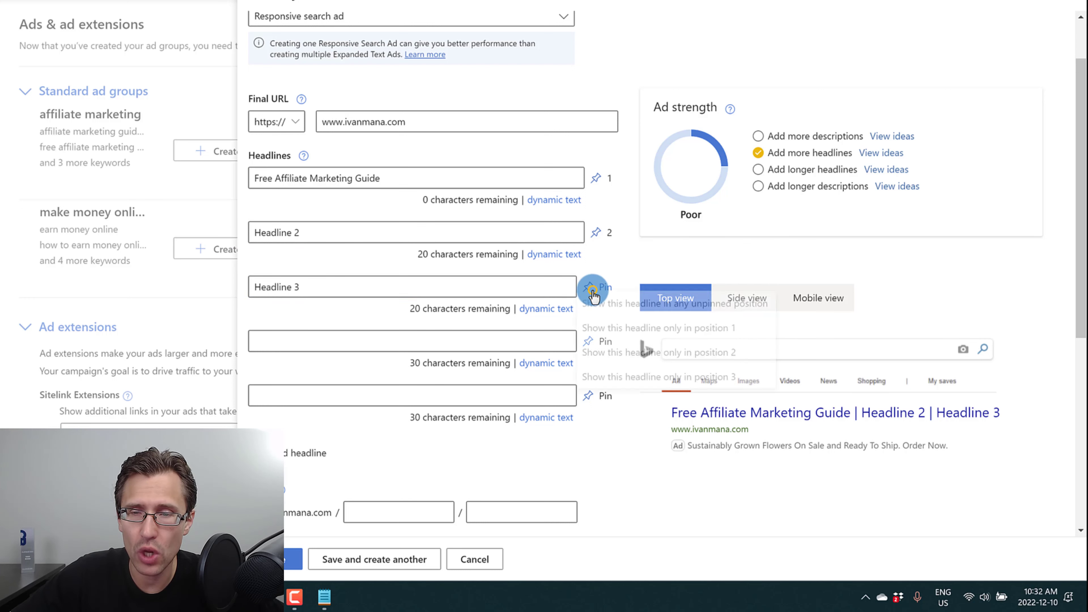
pyautogui.click(619, 378)
pyautogui.click(352, 224)
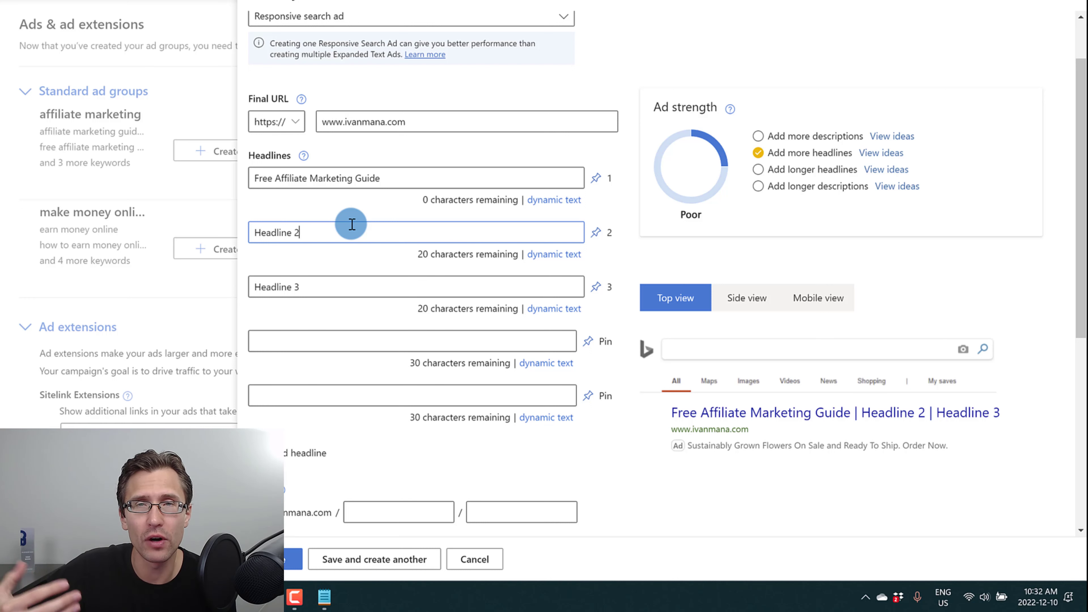
pyautogui.moveTo(386, 176); pyautogui.dragTo(252, 176)
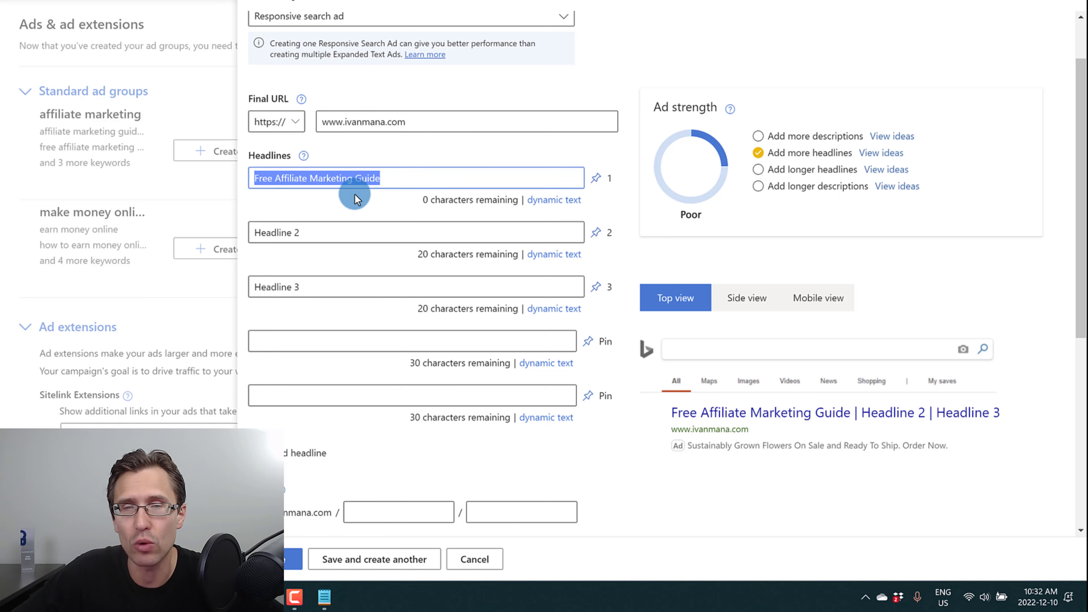
pyautogui.click(347, 229)
pyautogui.moveTo(277, 223); pyautogui.dragTo(235, 216)
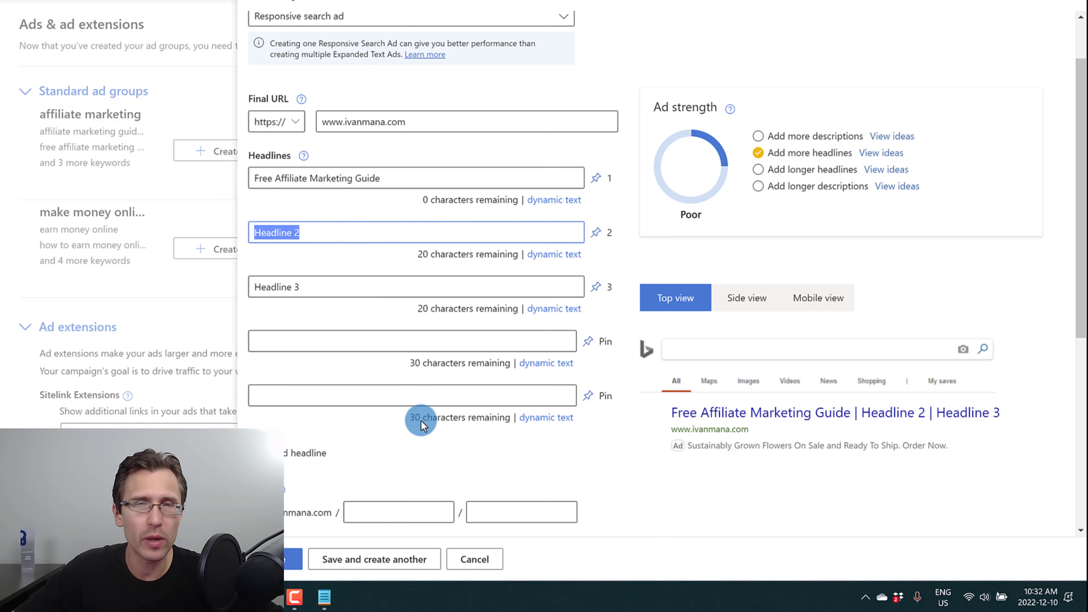
# Replace the second headline with "Click Here to Start Now" and the third headline with "55 Pages of Value".
pyautogui.write('Cli')
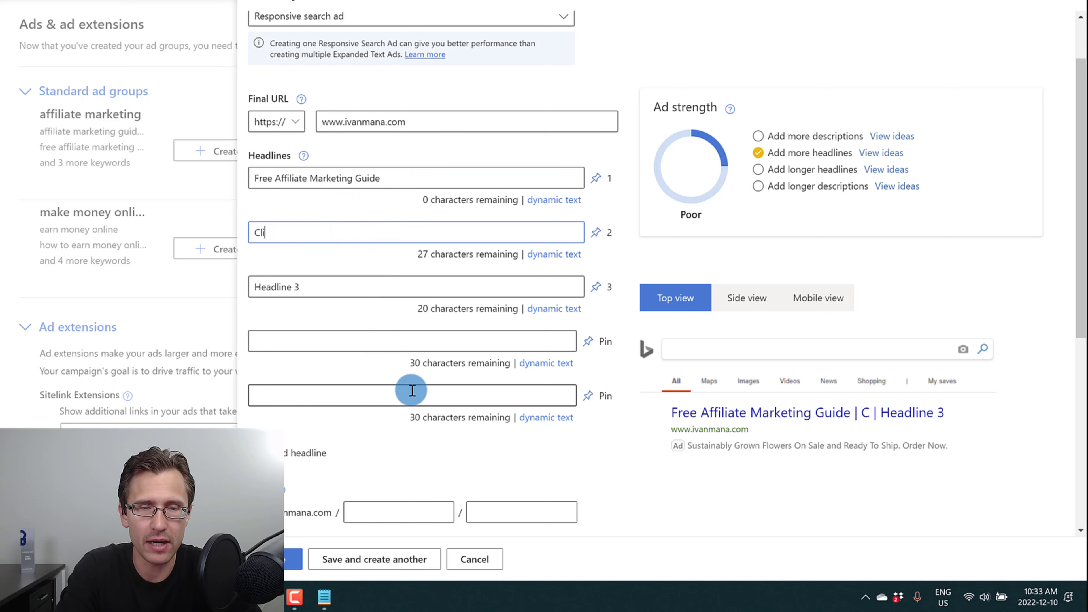
pyautogui.write('ck Here to Start Now')
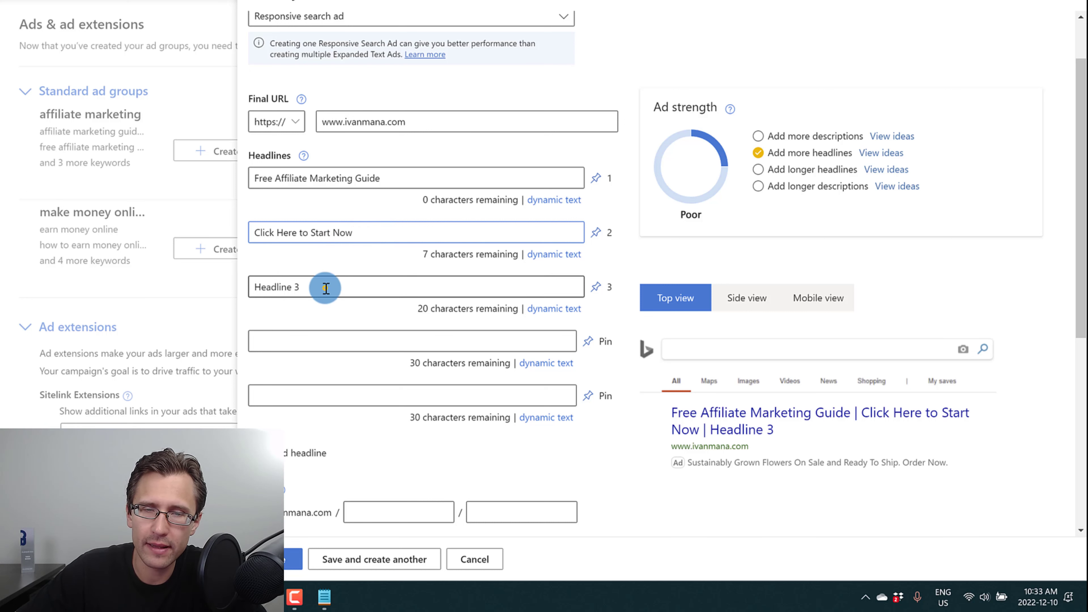
pyautogui.moveTo(321, 292); pyautogui.dragTo(243, 287)
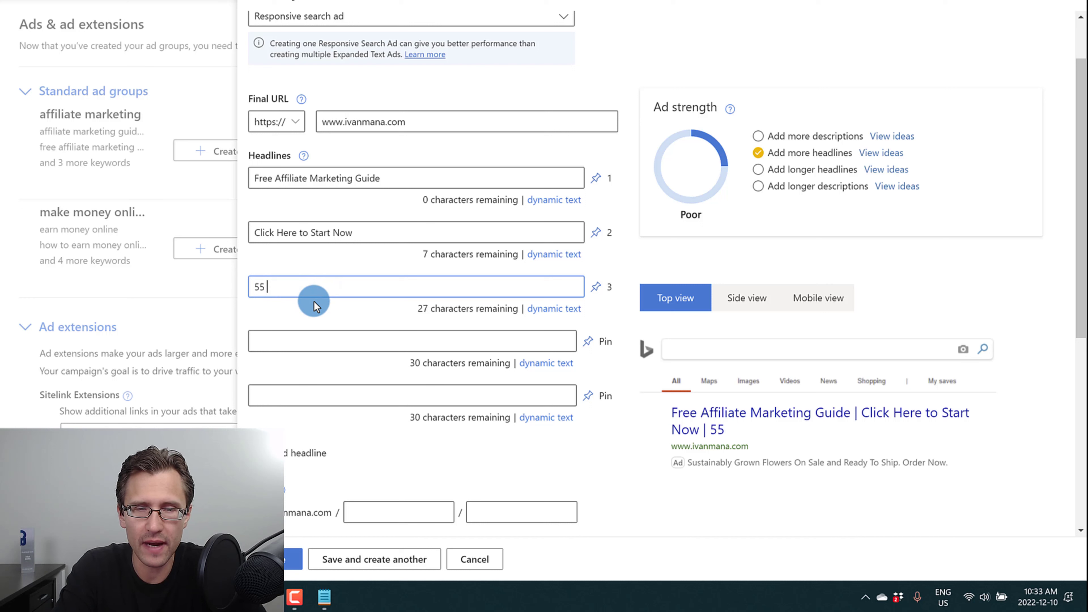
pyautogui.write('55 Pages of Valu')
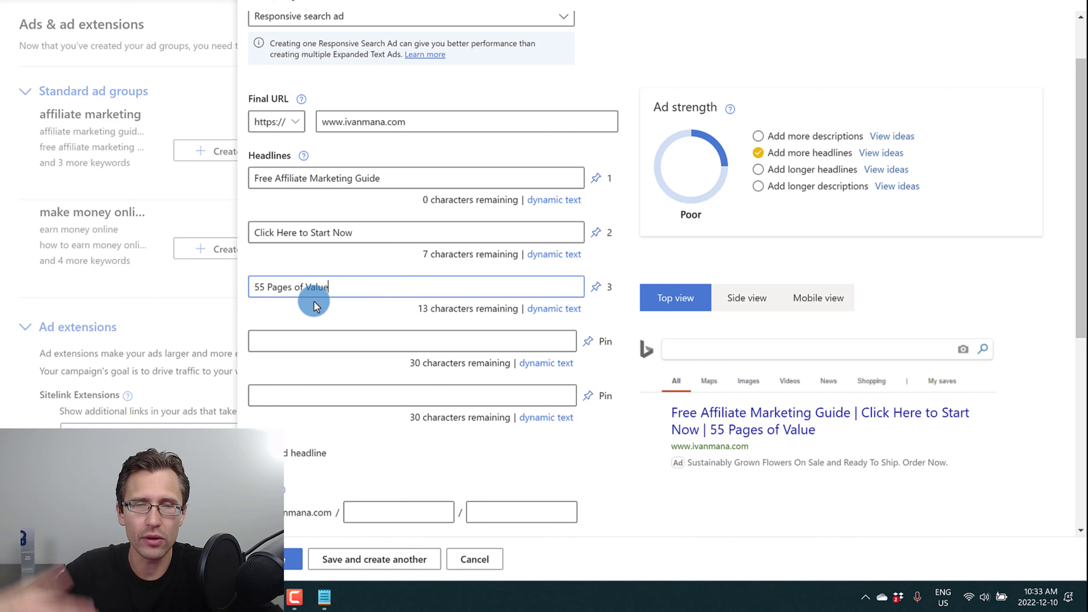
pyautogui.write('e')
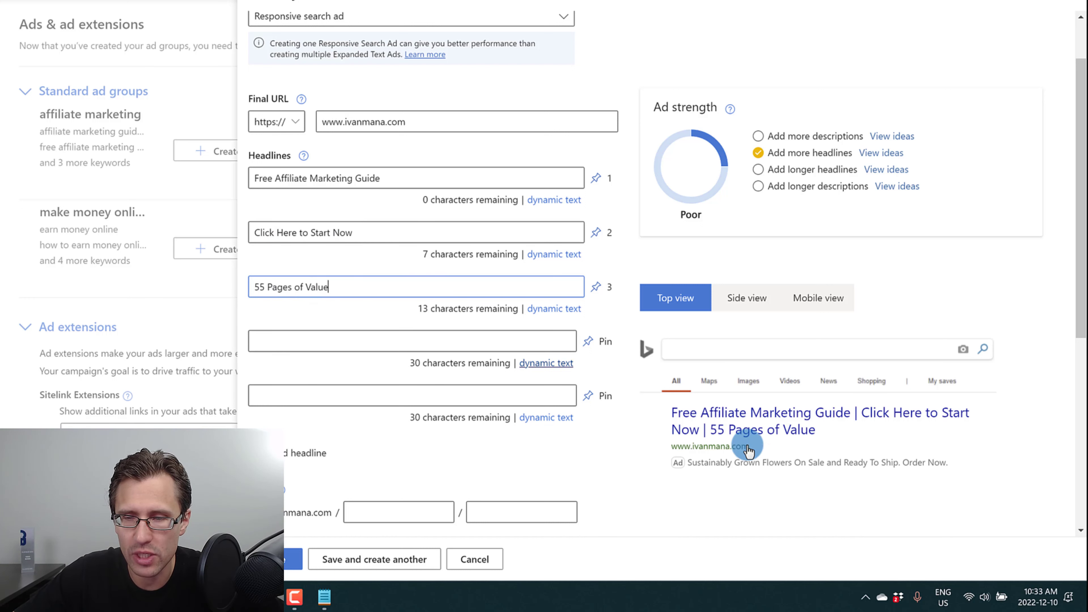
# Check the landing page linked from the ad preview, close it, and review the three headlines against the ad strength suggestions.
pyautogui.click(739, 420)
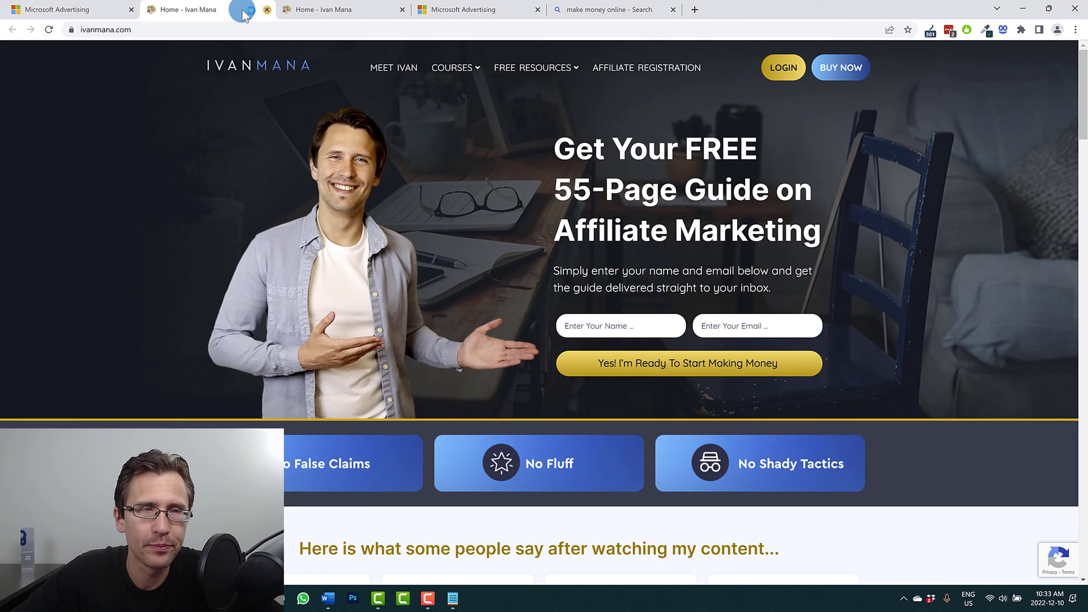
pyautogui.click(267, 9)
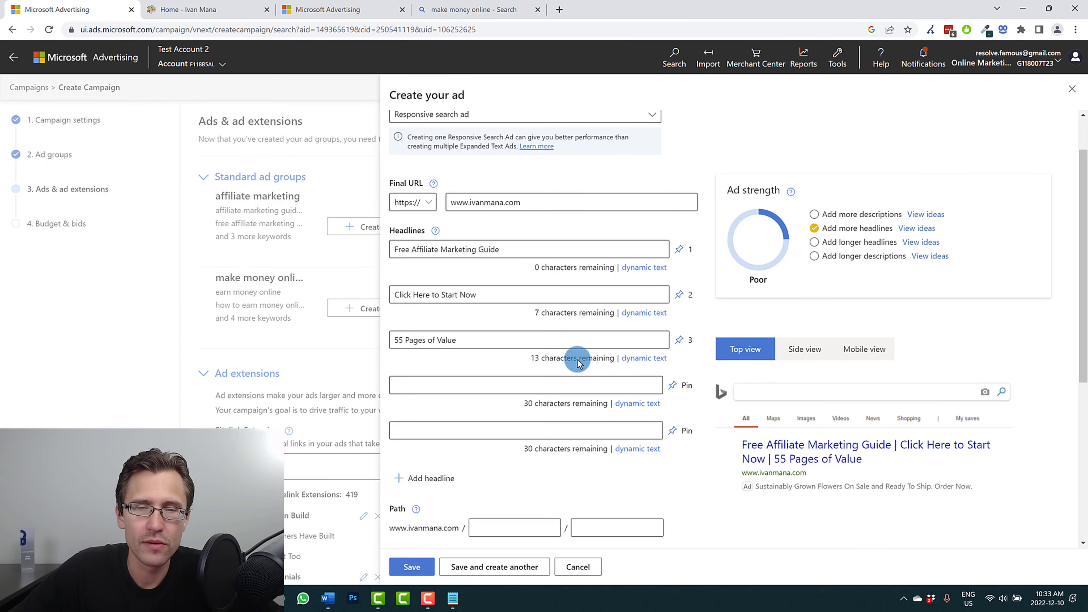
pyautogui.moveTo(524, 251); pyautogui.dragTo(401, 249)
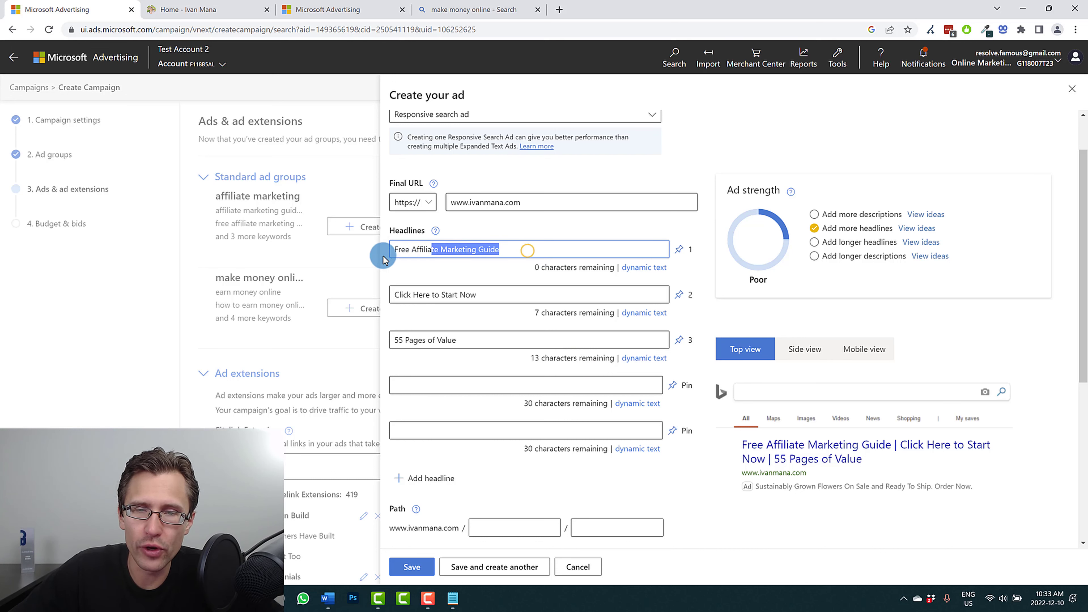
pyautogui.moveTo(401, 296); pyautogui.dragTo(494, 295)
pyautogui.moveTo(480, 339); pyautogui.dragTo(384, 339)
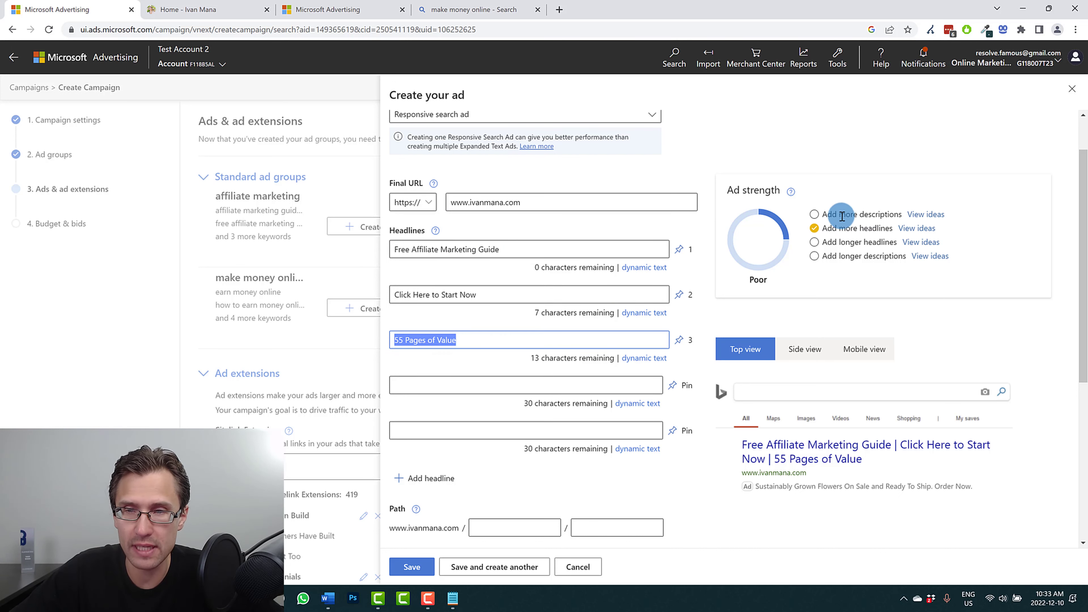
pyautogui.moveTo(827, 212); pyautogui.dragTo(886, 213)
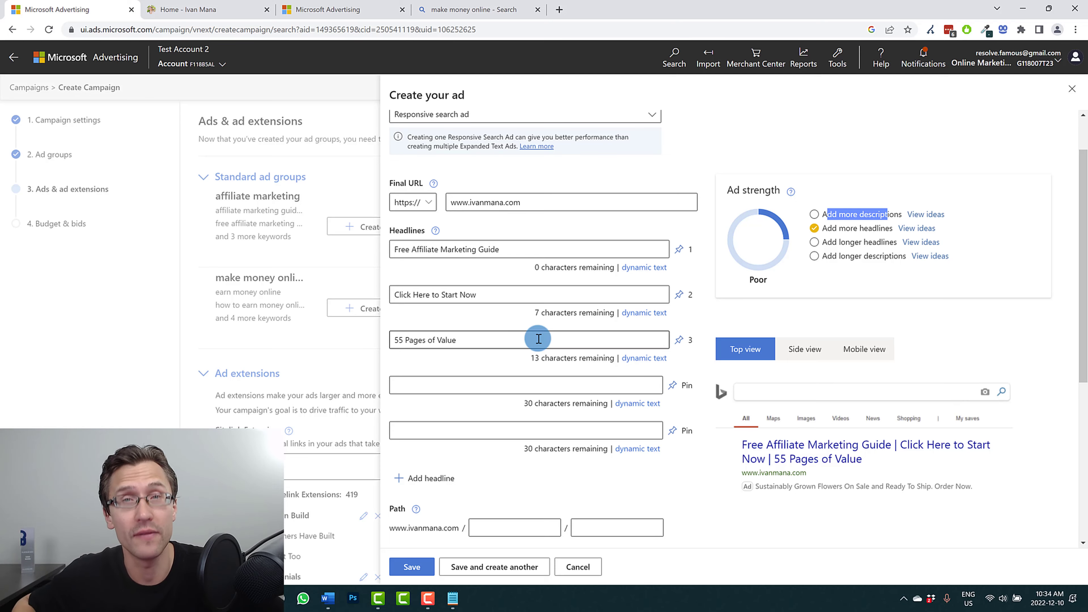
# Add "Learn More Here" as the fourth headline and pin it to show only in position 2.
pyautogui.click(424, 384)
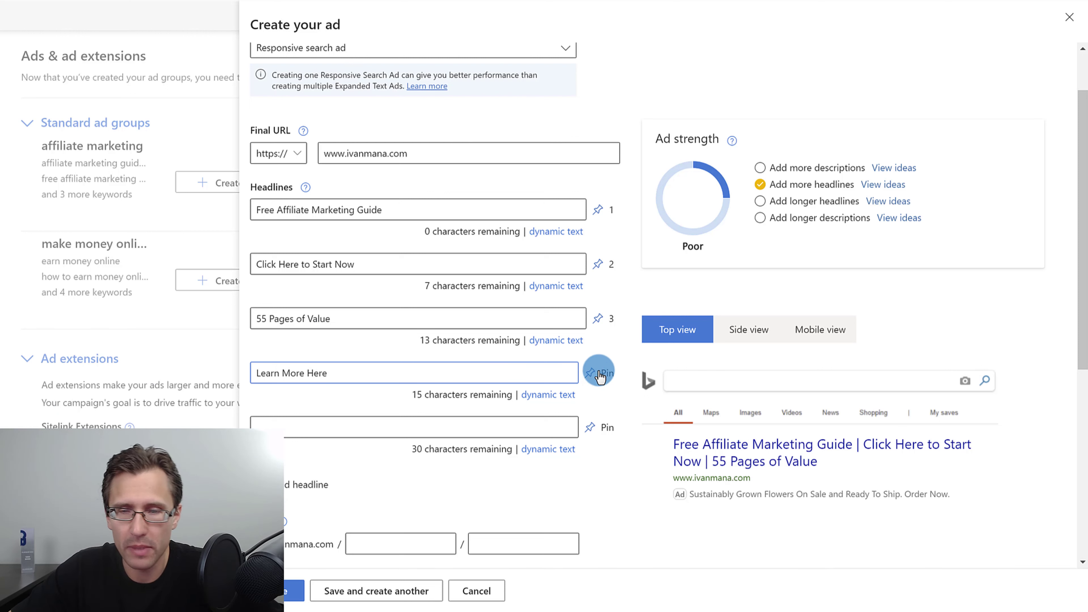
pyautogui.click(585, 373)
pyautogui.click(620, 445)
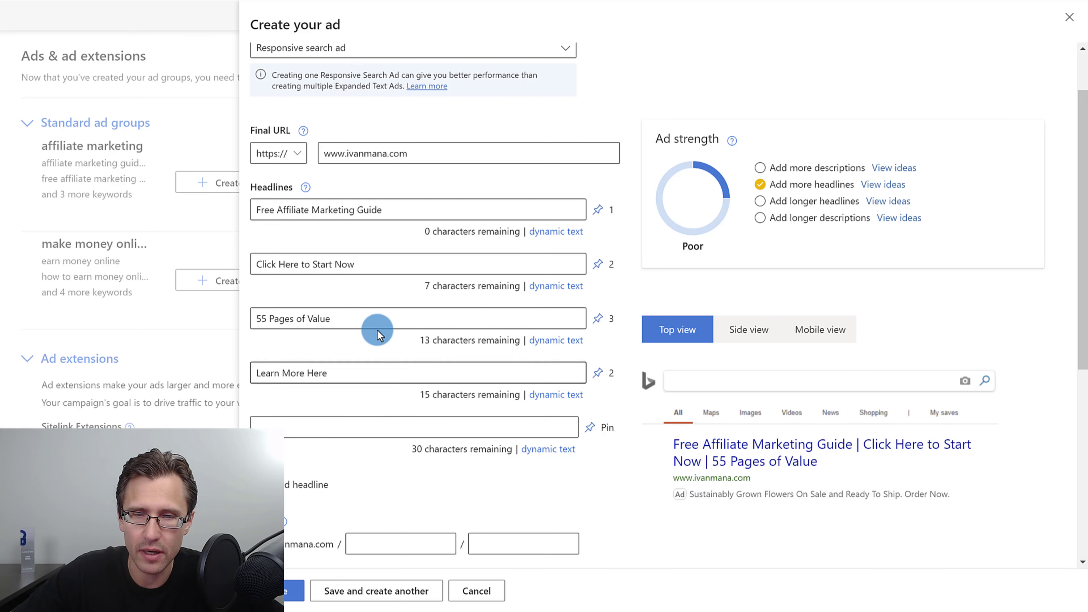
pyautogui.click(317, 374)
pyautogui.click(654, 505)
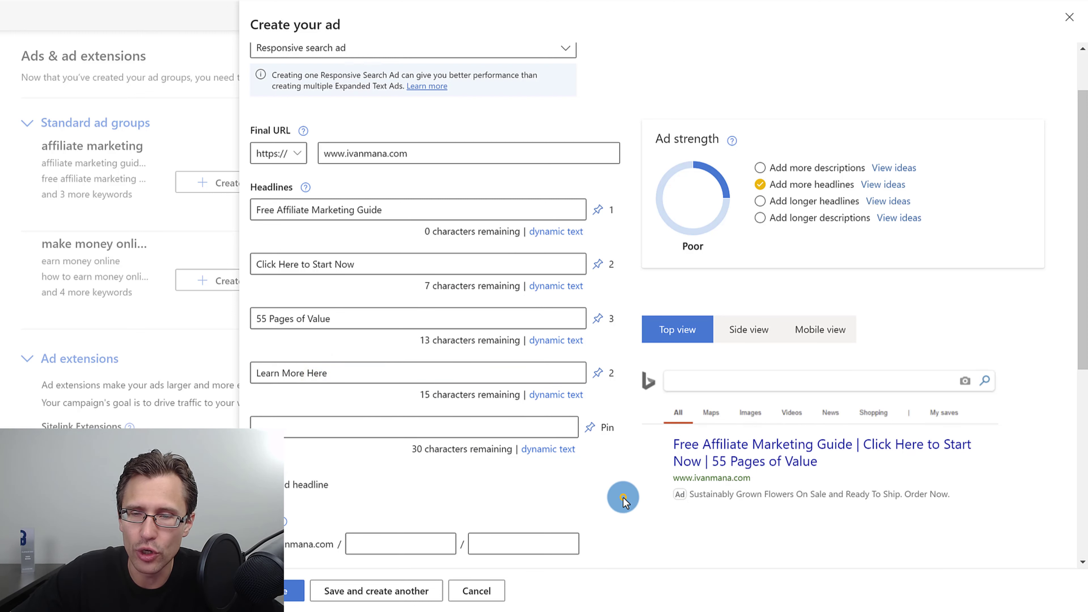
pyautogui.click(596, 428)
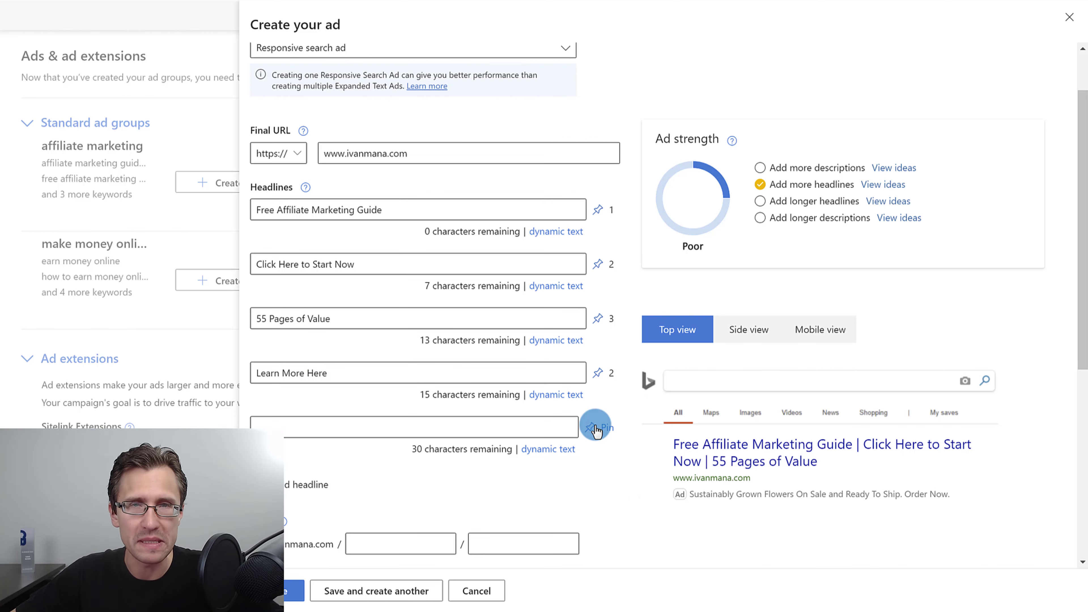
# Set the first part of the ad's display path to "FreeGuide" and check the resulting display URL.
pyautogui.scroll(-3, 437, 385)
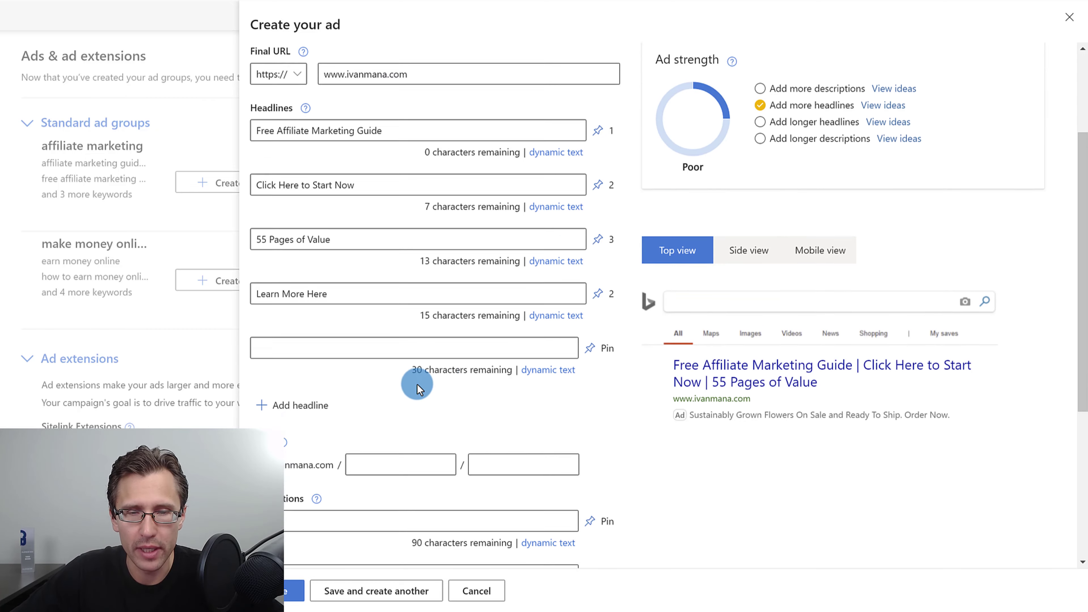
pyautogui.click(282, 360)
pyautogui.click(427, 465)
pyautogui.scroll(-2, 386, 429)
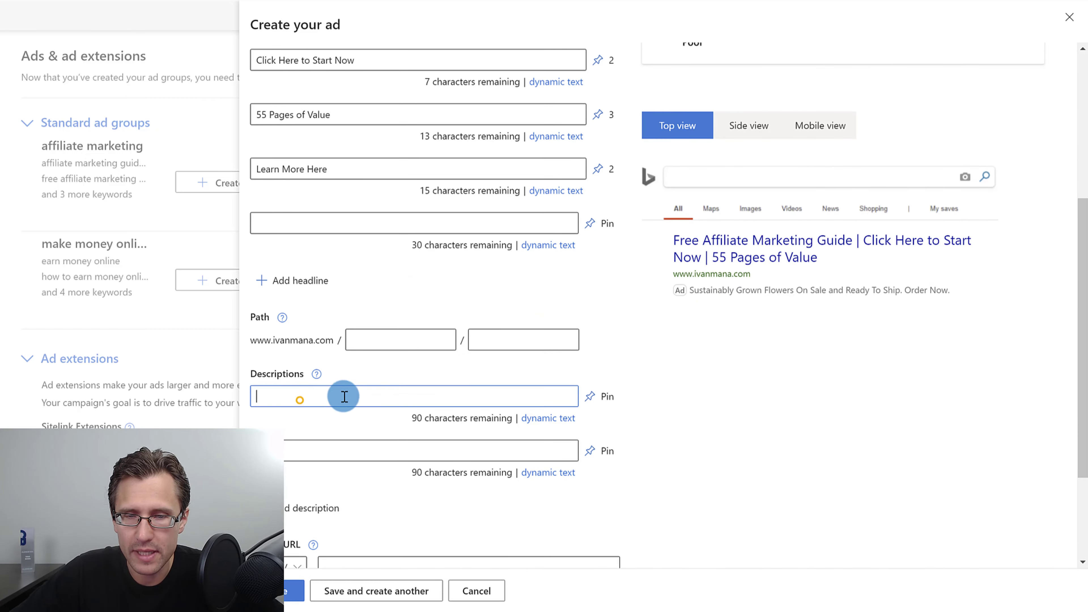
pyautogui.click(300, 399)
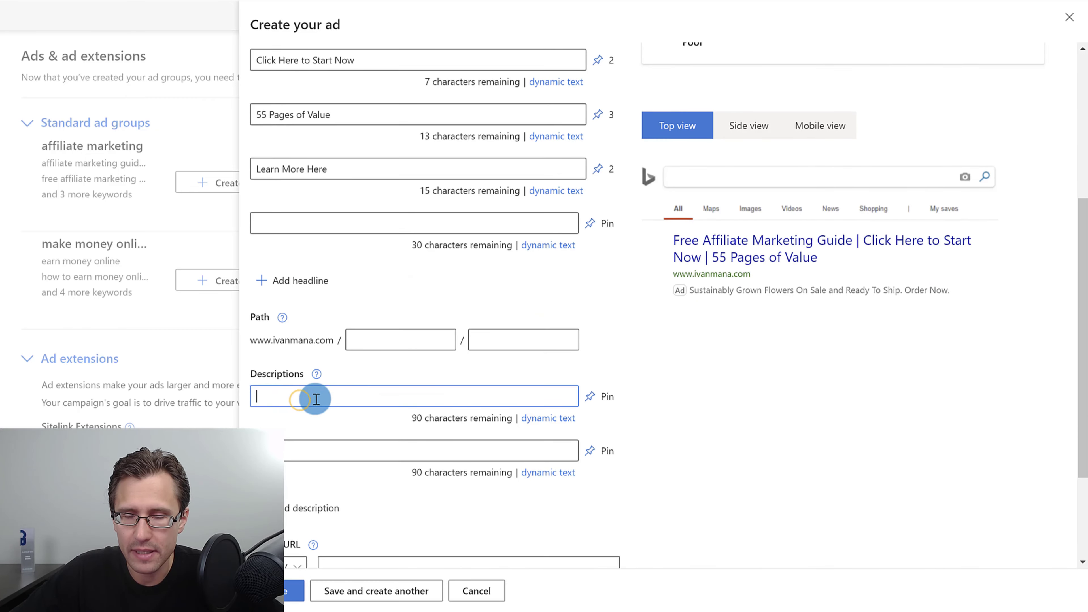
pyautogui.click(380, 335)
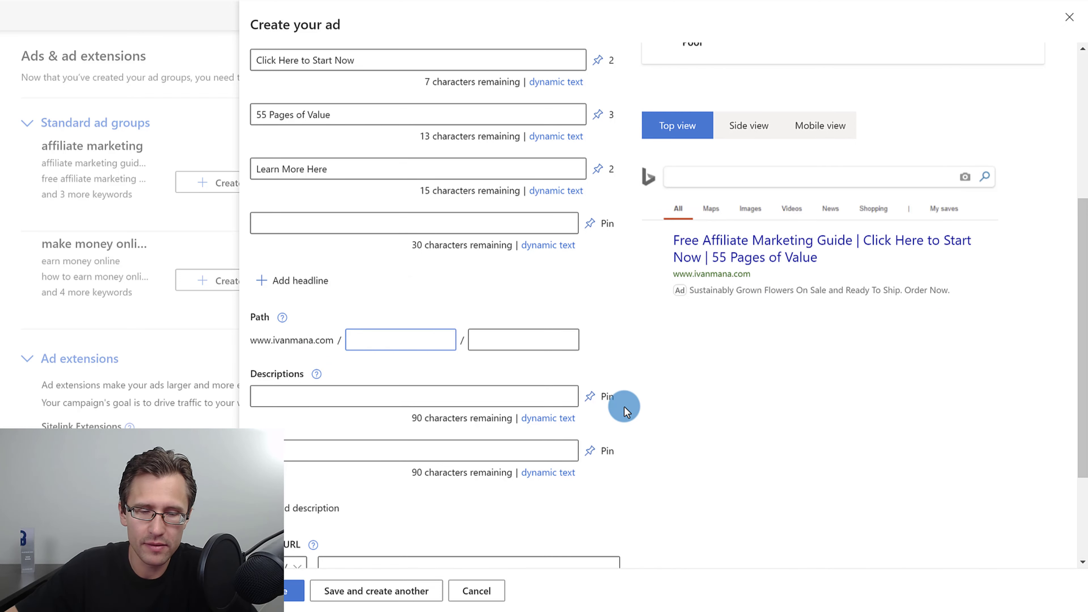
pyautogui.write('FreeGuid')
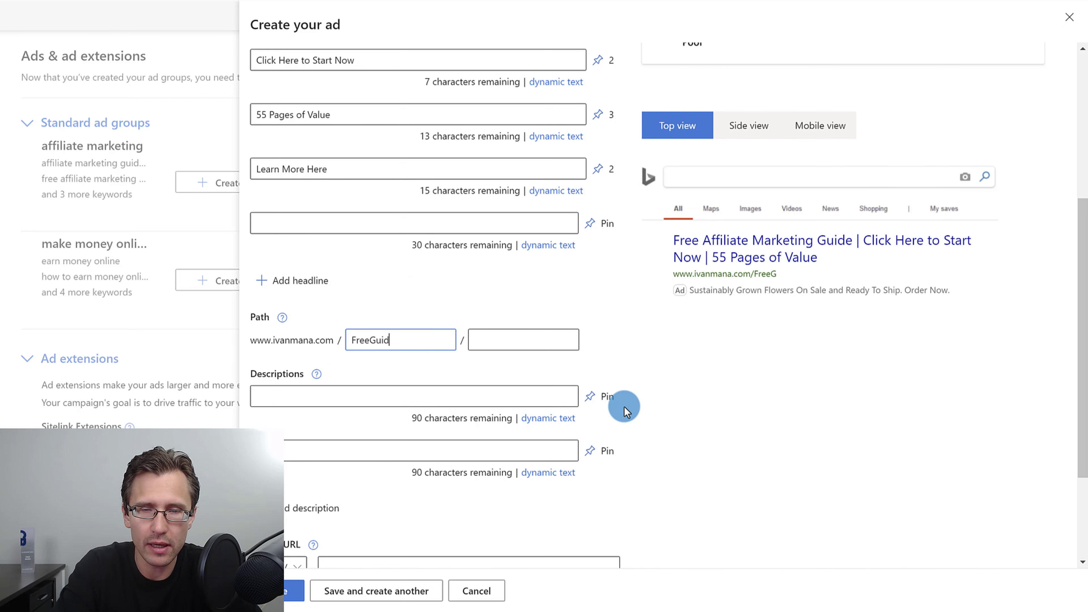
pyautogui.write('e')
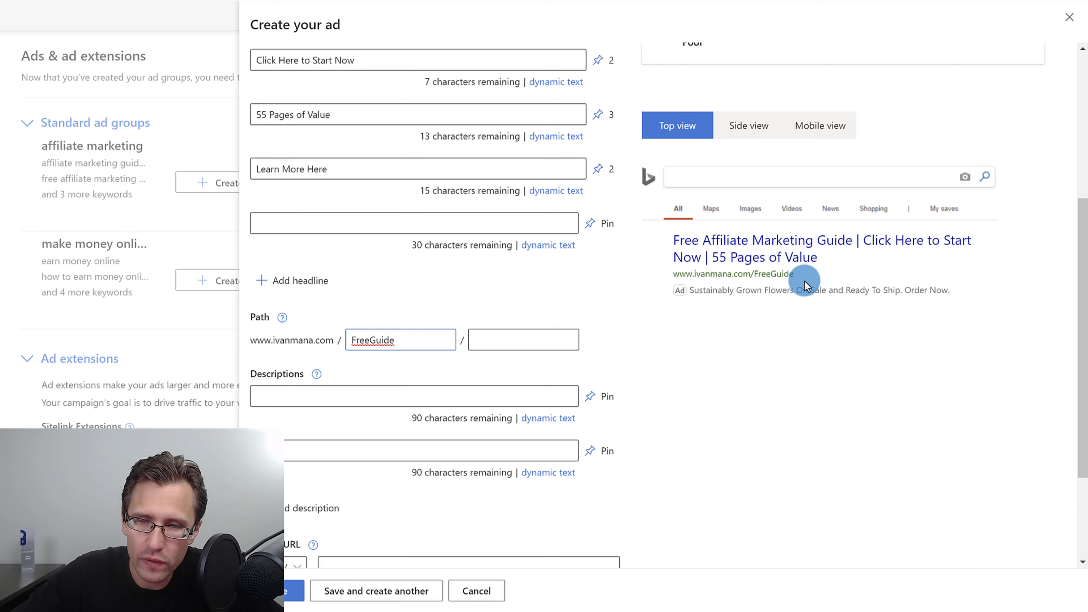
pyautogui.click(416, 337)
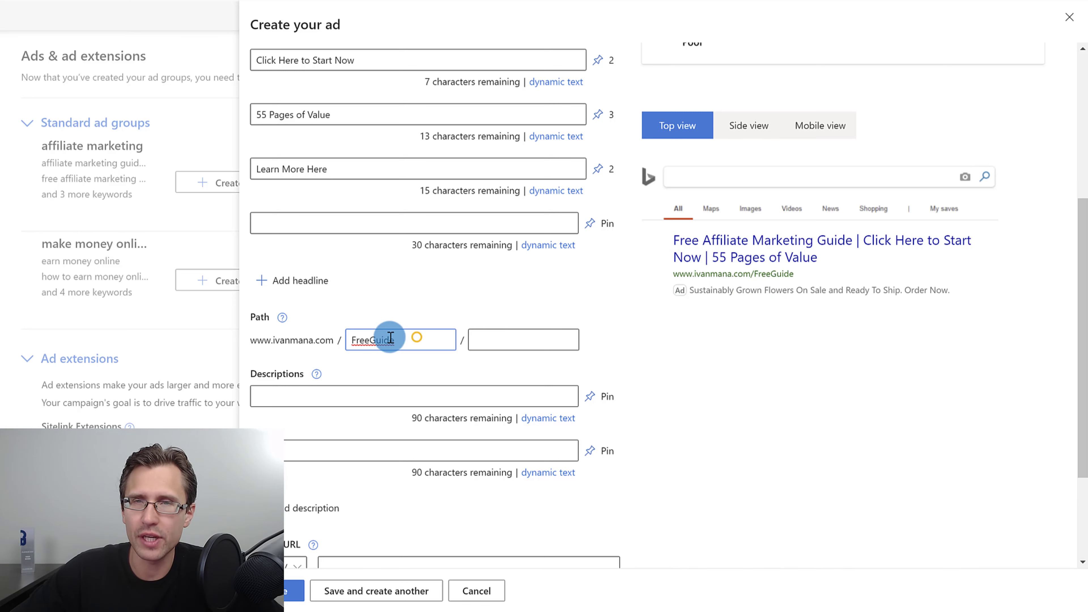
pyautogui.moveTo(391, 339)
pyautogui.mouseDown()
pyautogui.moveTo(262, 340)
pyautogui.moveTo(404, 345)
pyautogui.mouseUp()
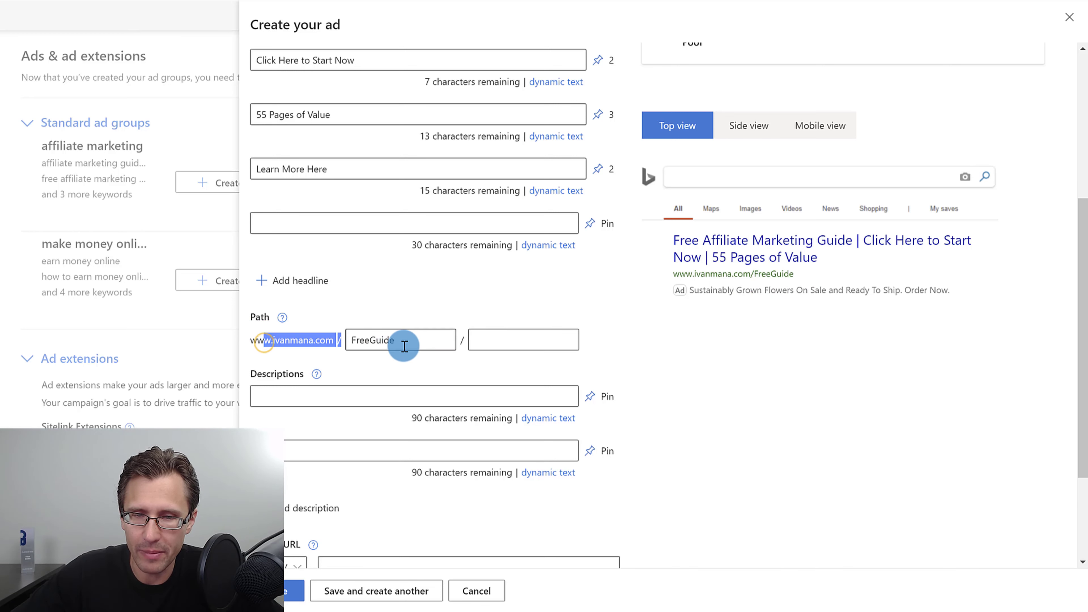
# Compare the final URL with the display path and examine the placeholder description in the ad preview.
pyautogui.scroll(5, 412, 343)
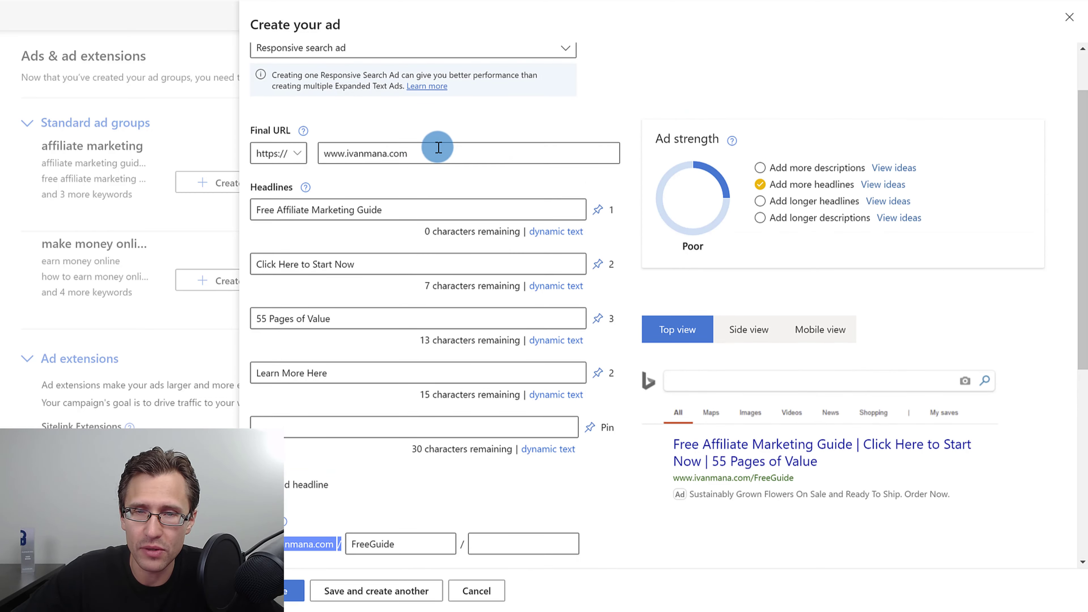
pyautogui.moveTo(437, 147); pyautogui.dragTo(343, 267)
pyautogui.scroll(-5, 451, 418)
pyautogui.moveTo(415, 340); pyautogui.dragTo(368, 339)
pyautogui.moveTo(801, 274); pyautogui.dragTo(733, 429)
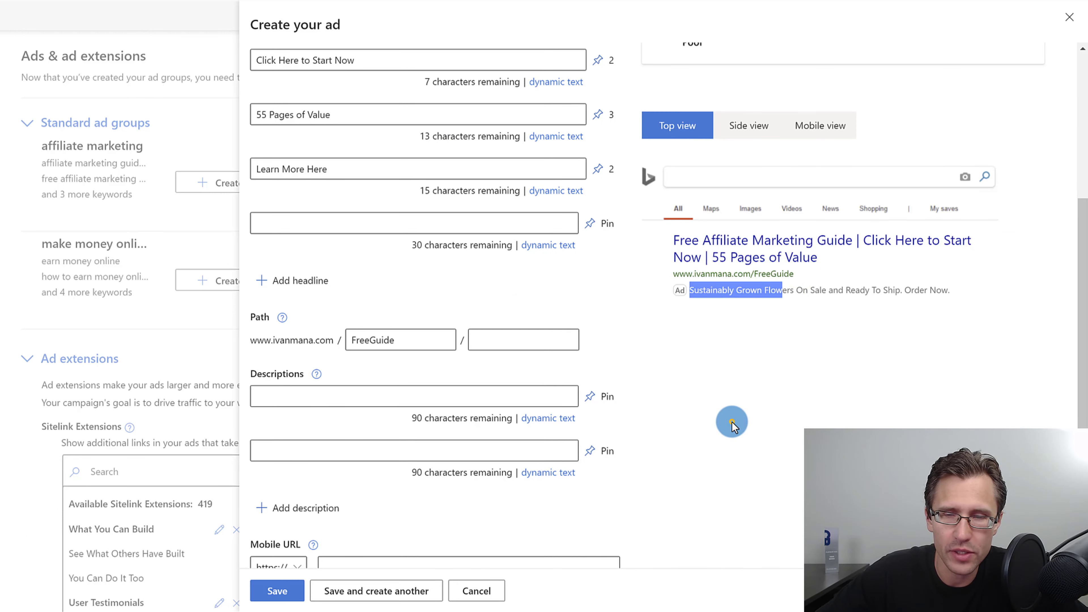
pyautogui.click(733, 429)
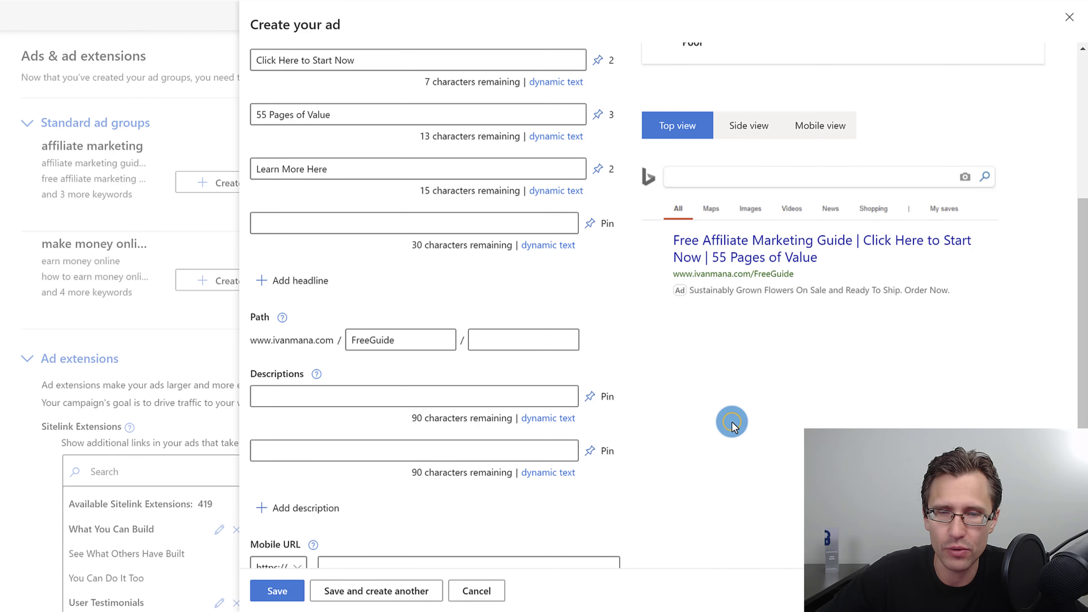
# Enter the first description as "Learn Everything You Need to Know About Affiliate Marketing & How to Make Money Online".
pyautogui.click(329, 401)
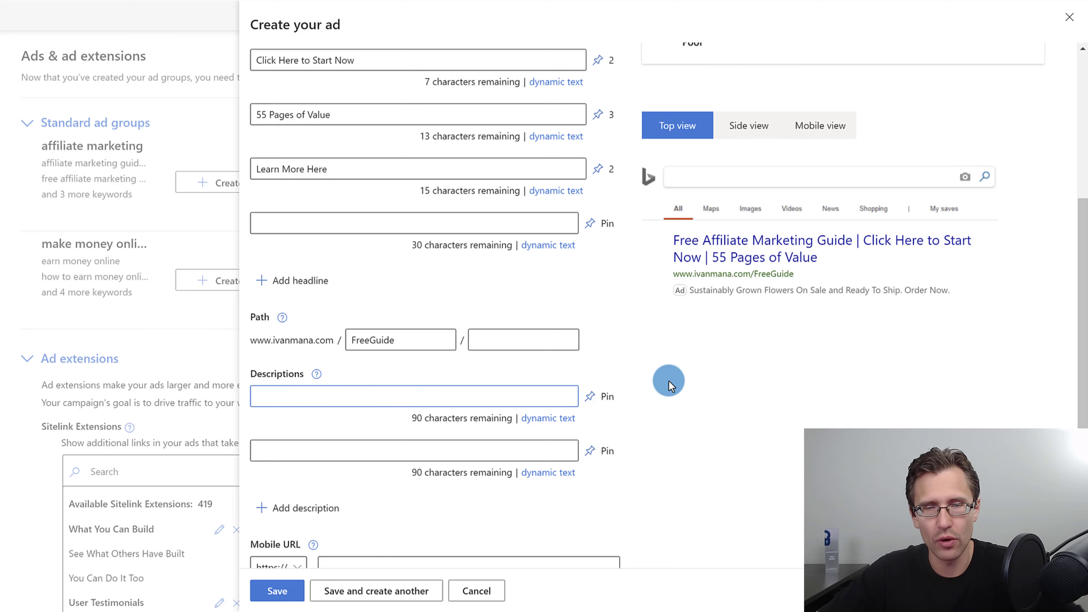
pyautogui.scroll(-2, 668, 382)
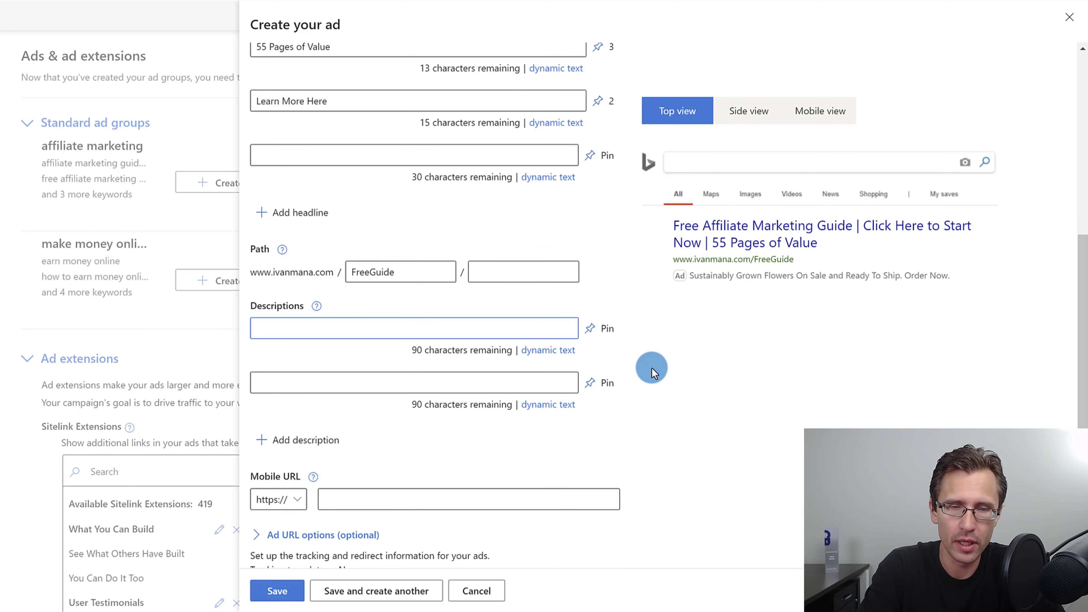
pyautogui.write('Lea')
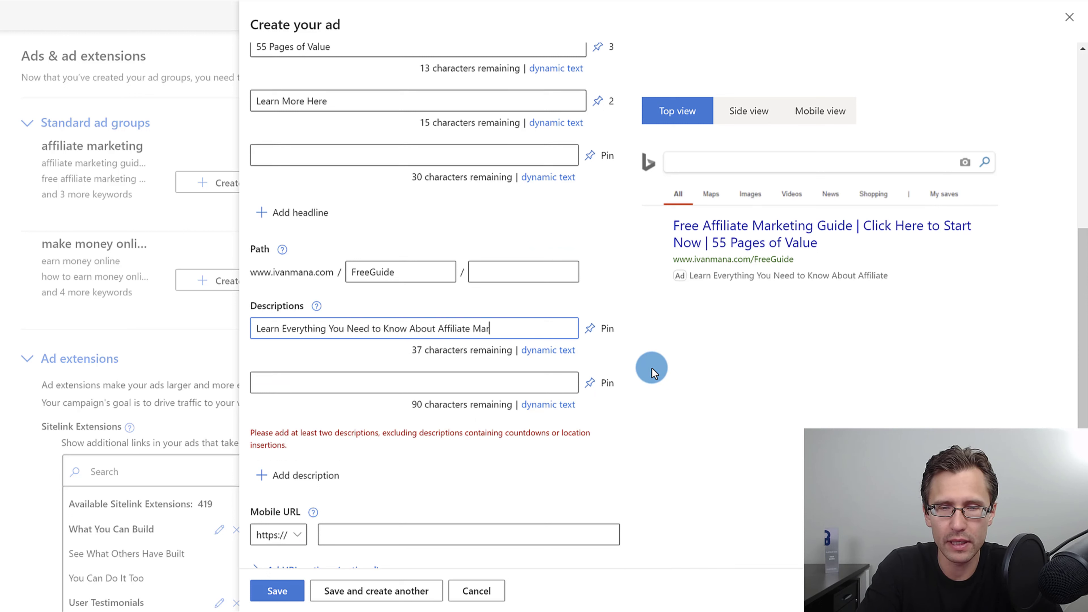
pyautogui.write('o Ma')
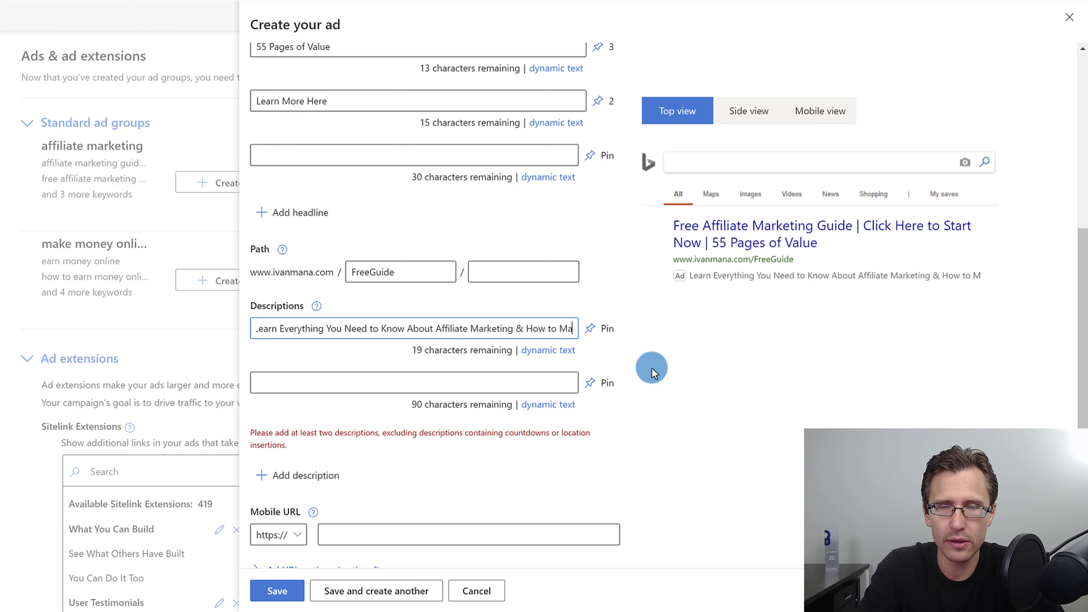
pyautogui.write('ke Money Online')
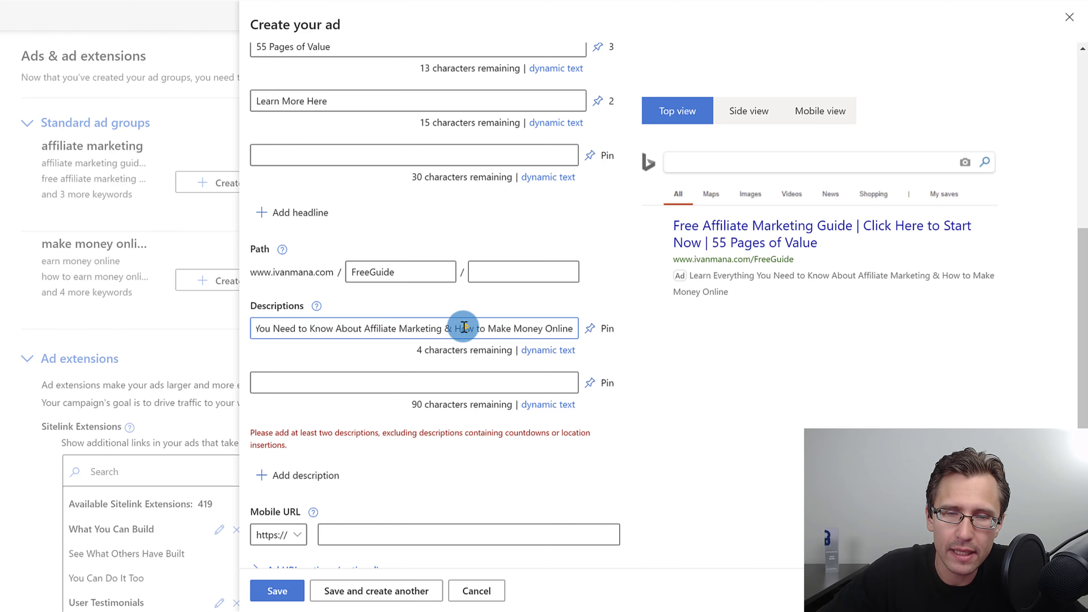
pyautogui.moveTo(464, 327); pyautogui.dragTo(259, 318)
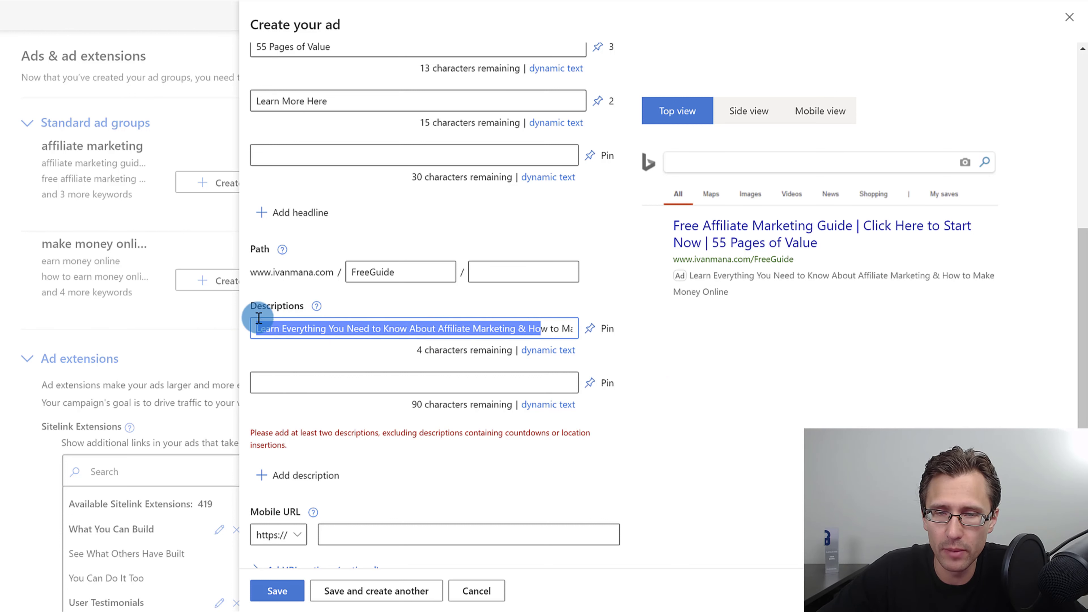
pyautogui.click(312, 328)
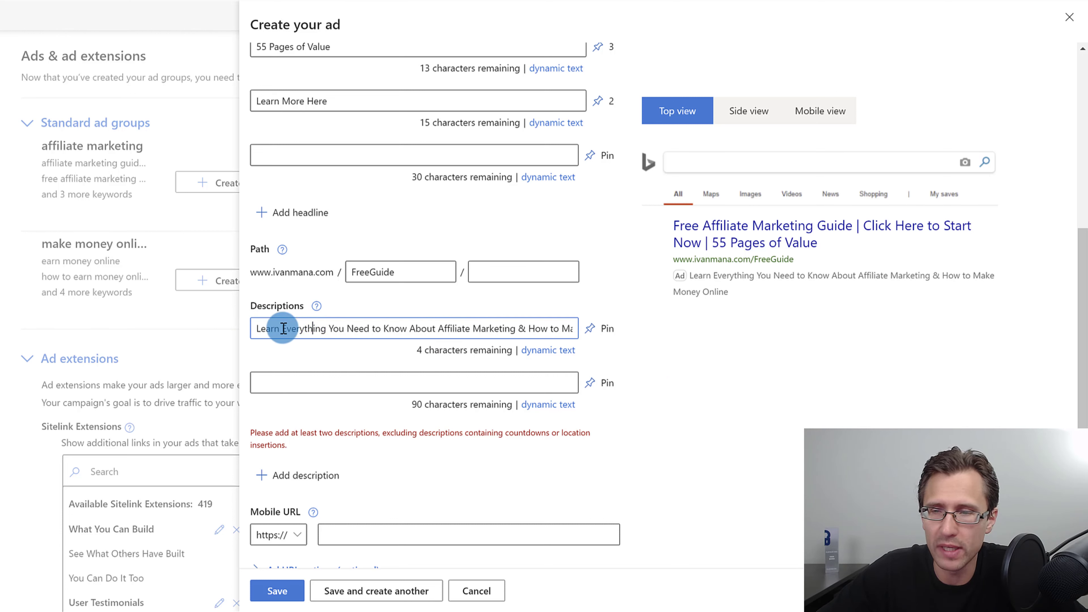
pyautogui.moveTo(806, 277); pyautogui.dragTo(749, 278)
pyautogui.moveTo(939, 276); pyautogui.dragTo(932, 276)
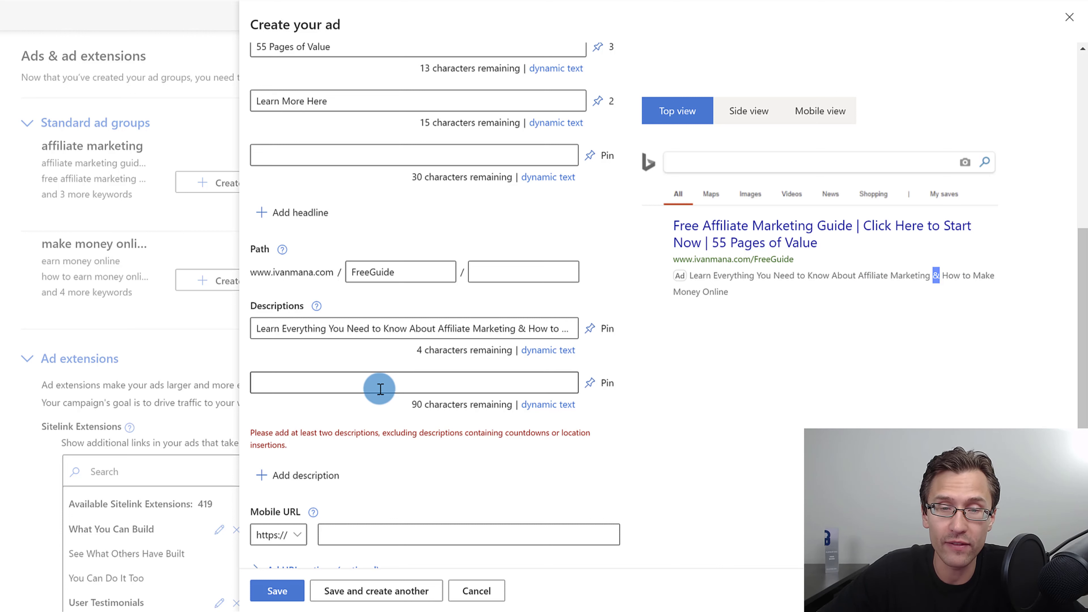
pyautogui.moveTo(299, 328); pyautogui.dragTo(516, 328)
# Enter the second description as "In This Guide, You Will Learn What You Need to Start Making Money Online Today".
pyautogui.click(331, 379)
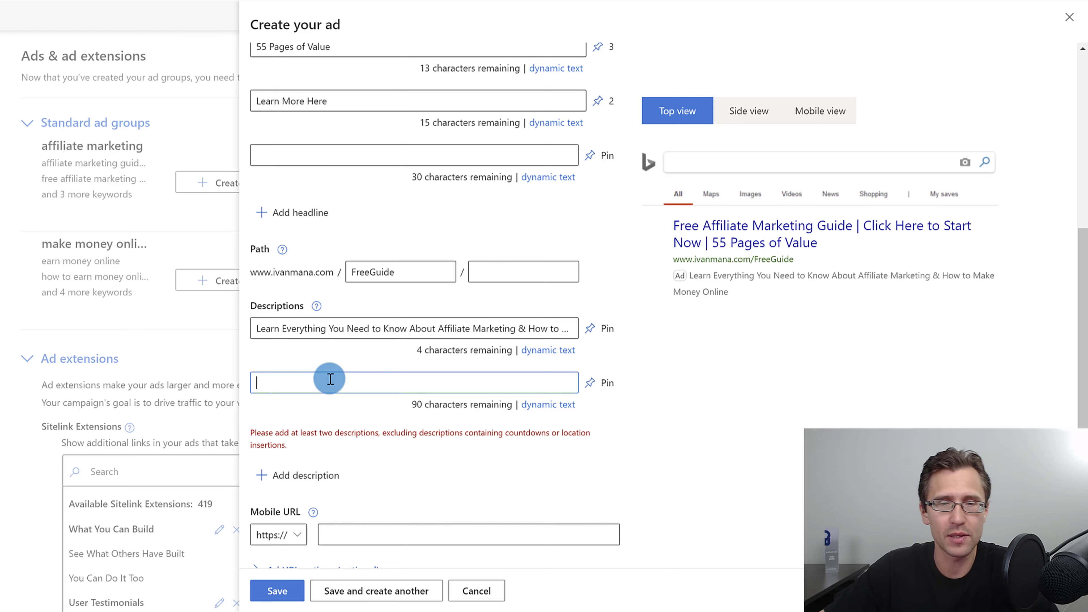
pyautogui.write('In T')
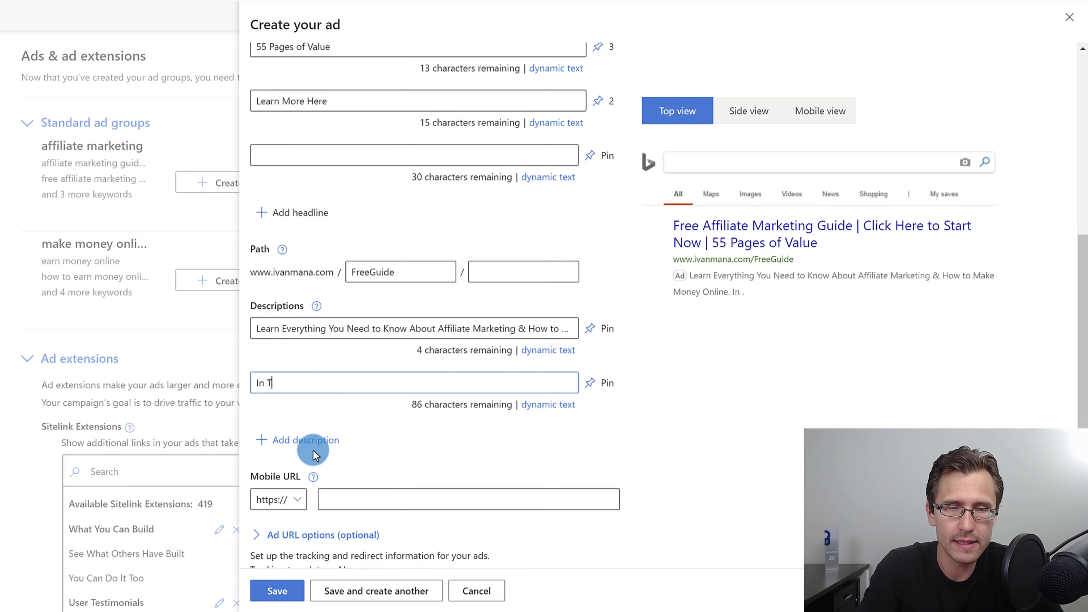
pyautogui.write('his Guide, You Wil')
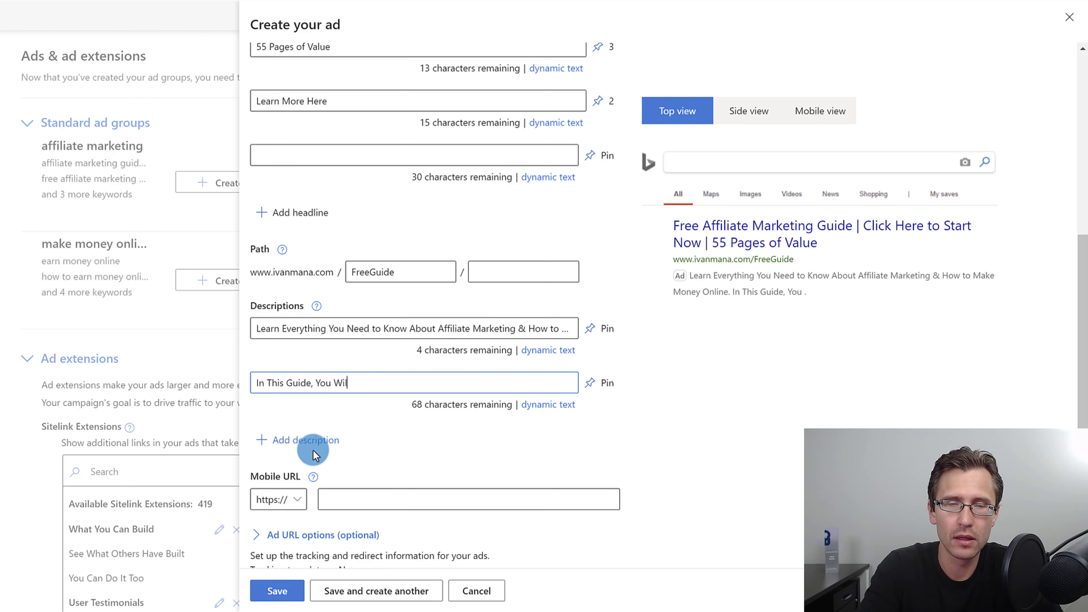
pyautogui.write('l Learn What Y')
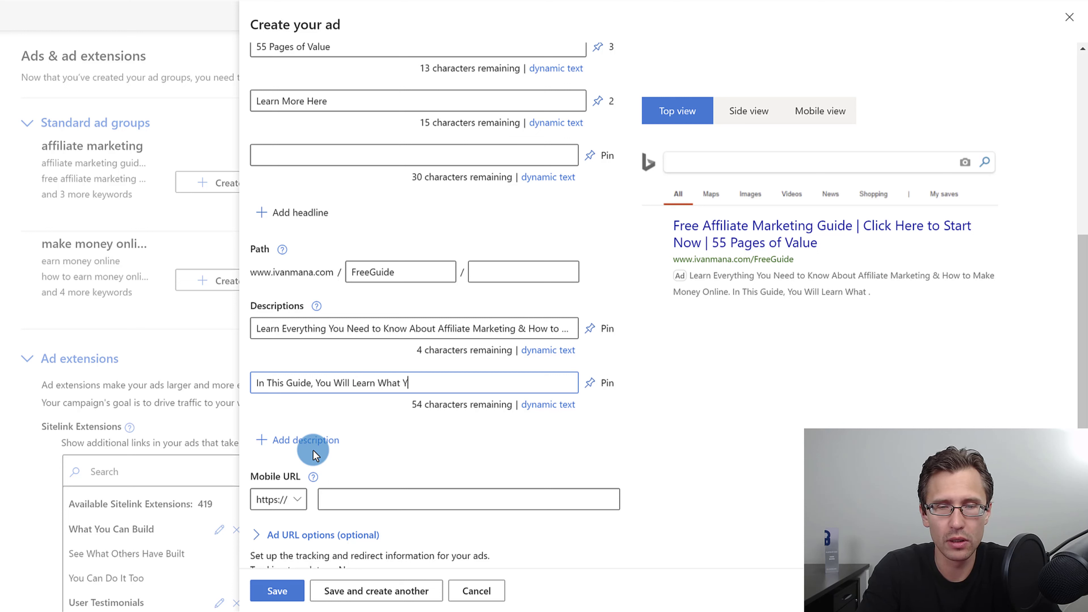
pyautogui.write('ou Need to S')
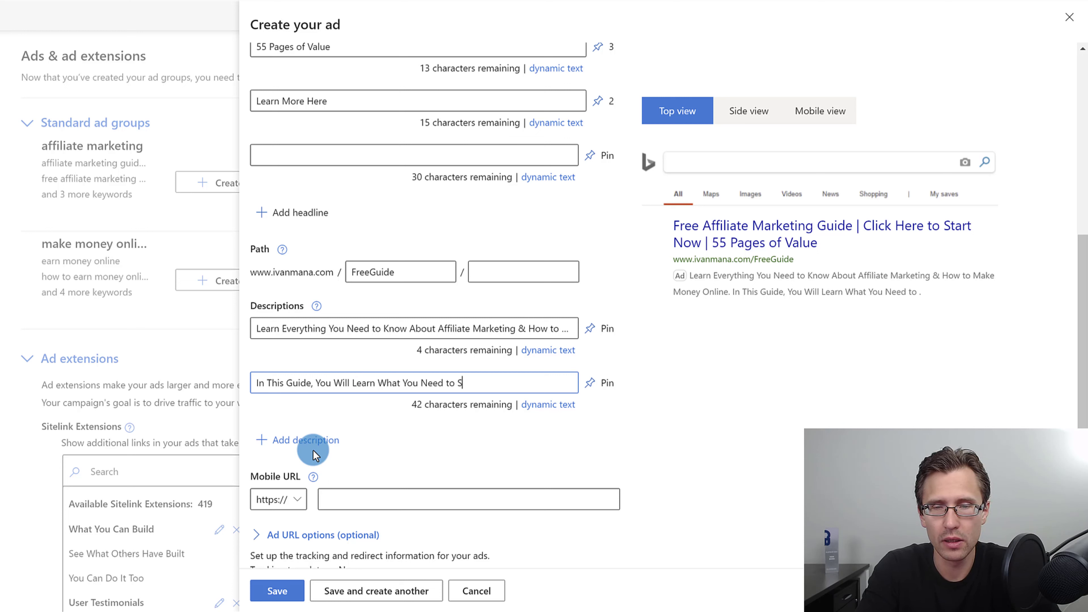
pyautogui.write('tart Making Mone')
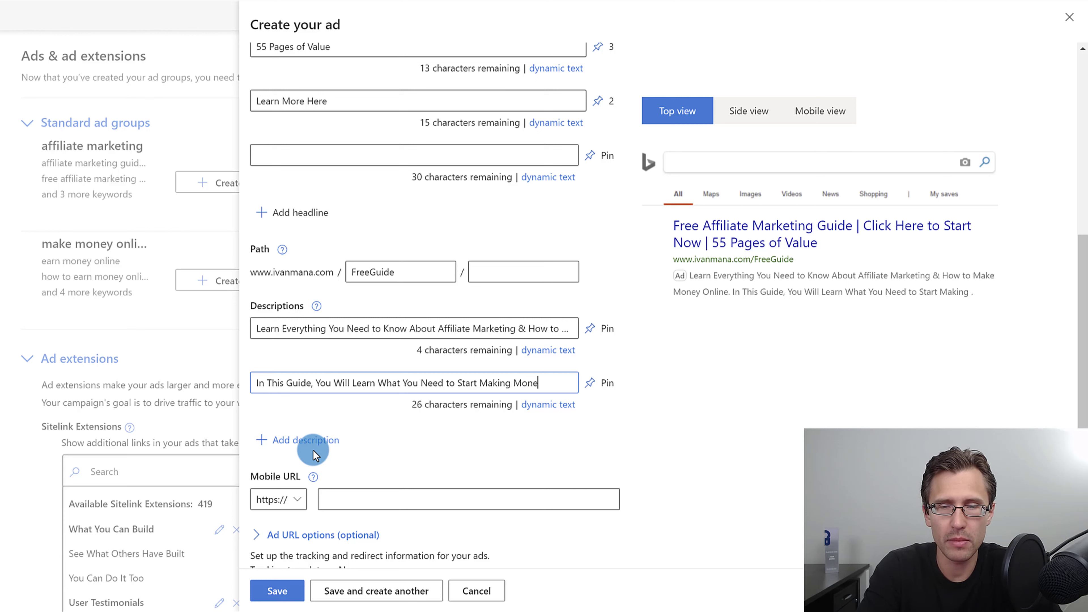
pyautogui.write('y Online Today')
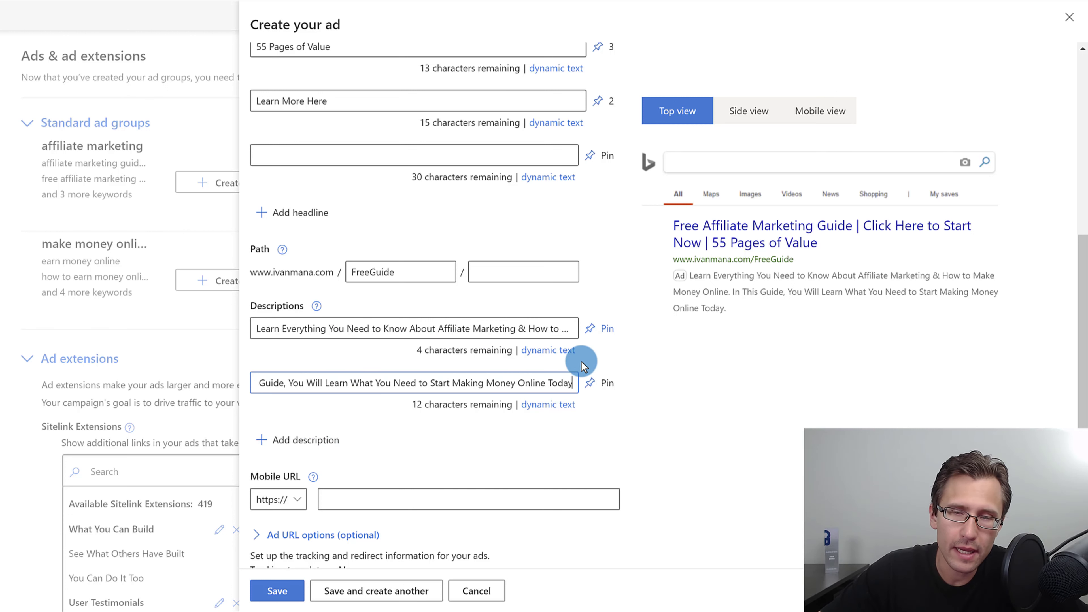
# View the pin position options of both descriptions without pinning either one.
pyautogui.click(594, 331)
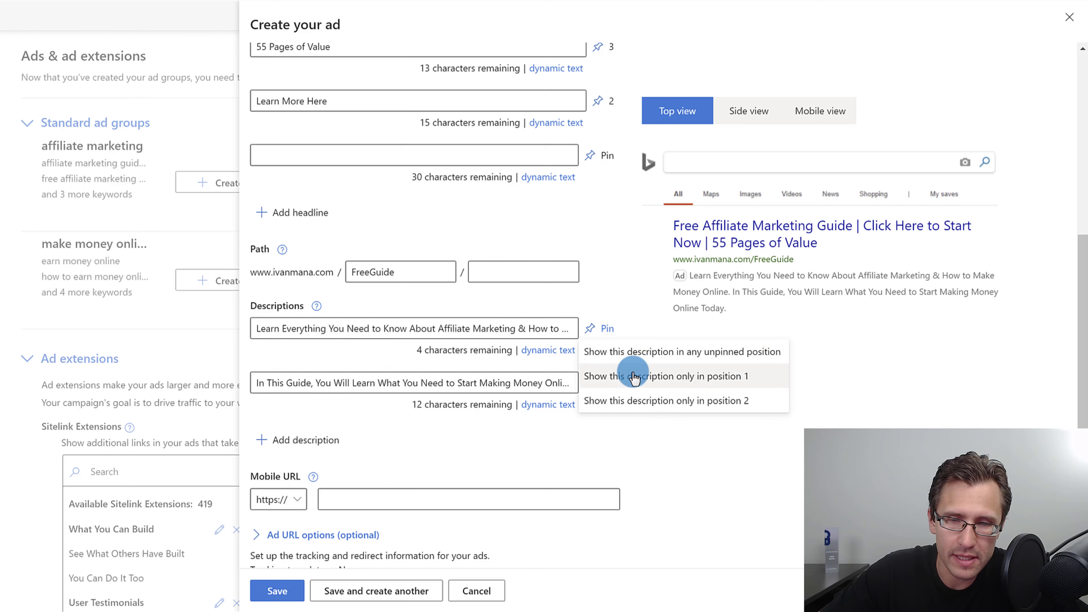
pyautogui.click(650, 428)
pyautogui.click(599, 387)
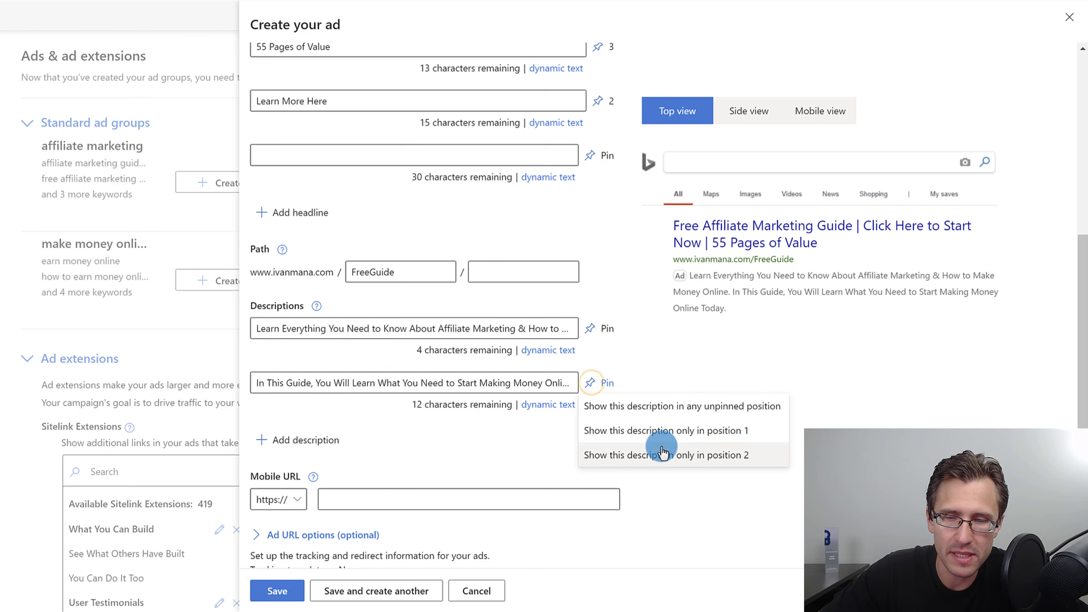
pyautogui.click(695, 371)
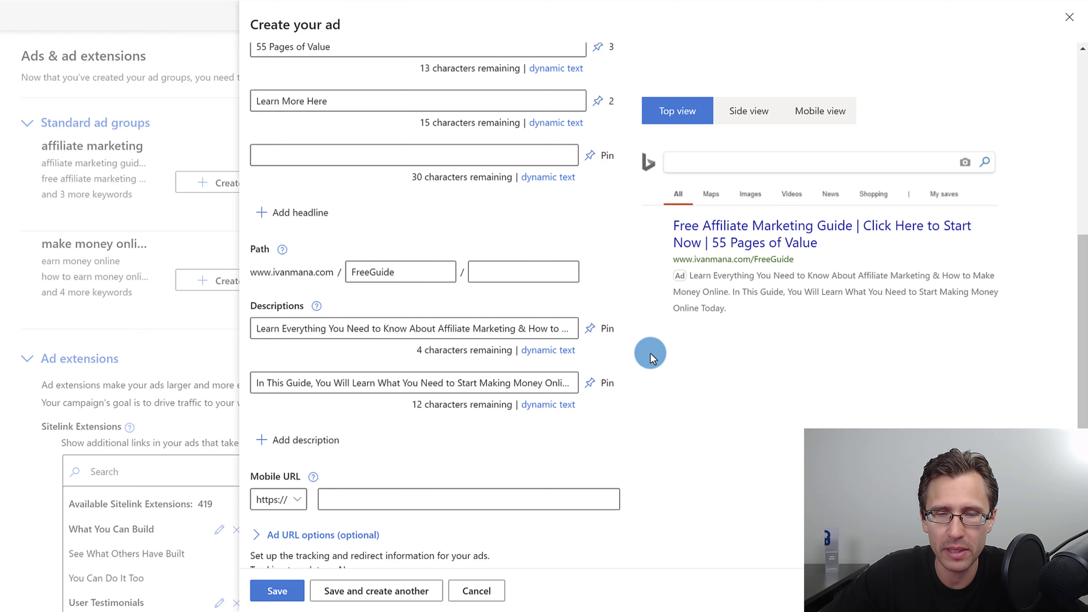
# Review the ad form from the mobile URL field up to the headlines and the ad strength recommendations.
pyautogui.scroll(-2, 655, 353)
pyautogui.click(334, 422)
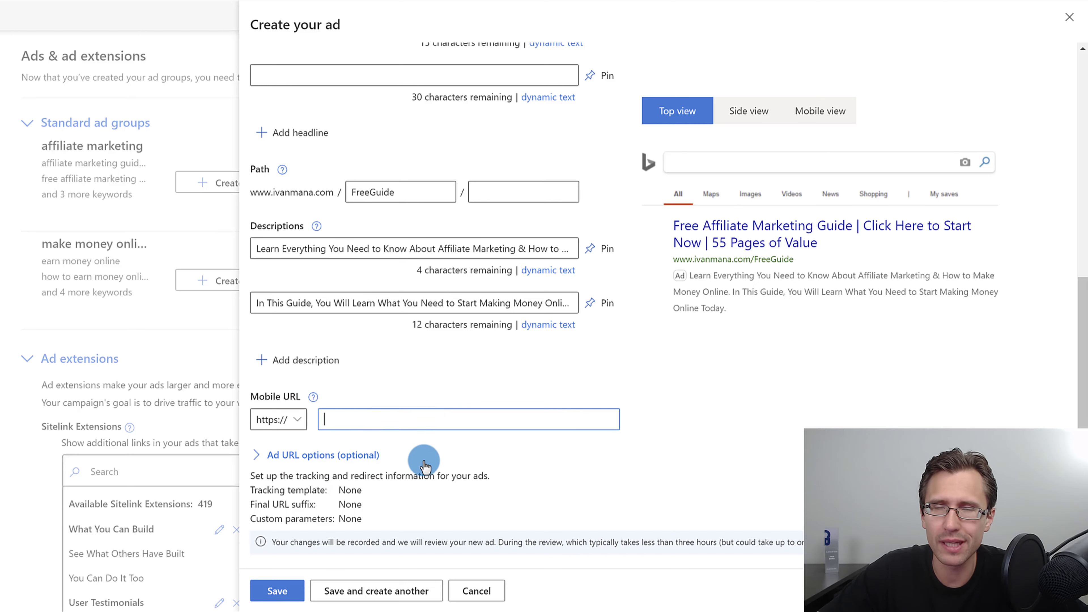
pyautogui.scroll(10, 643, 441)
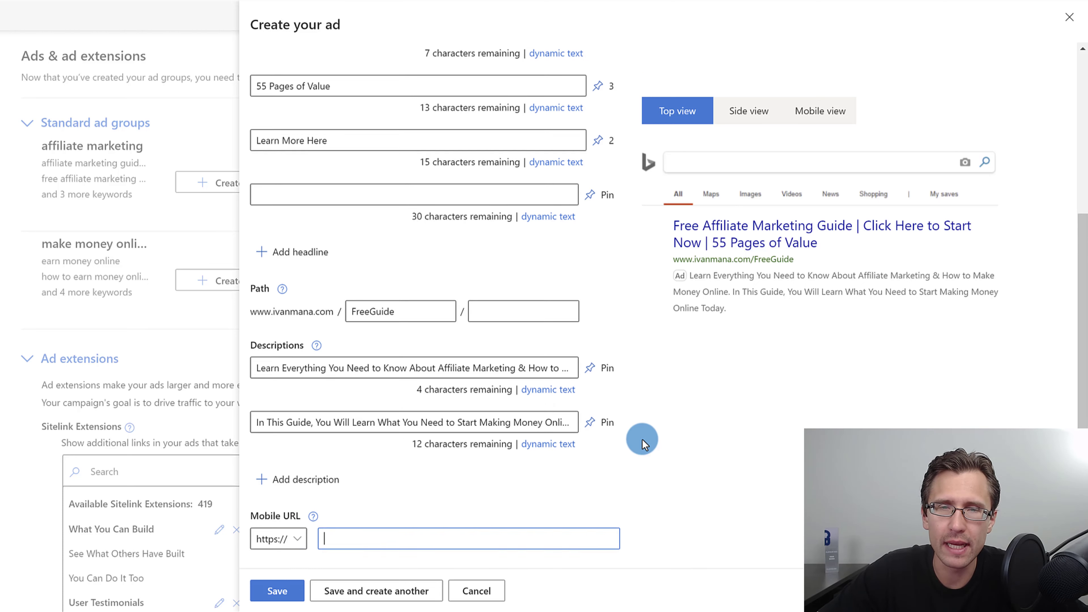
pyautogui.scroll(1, 640, 445)
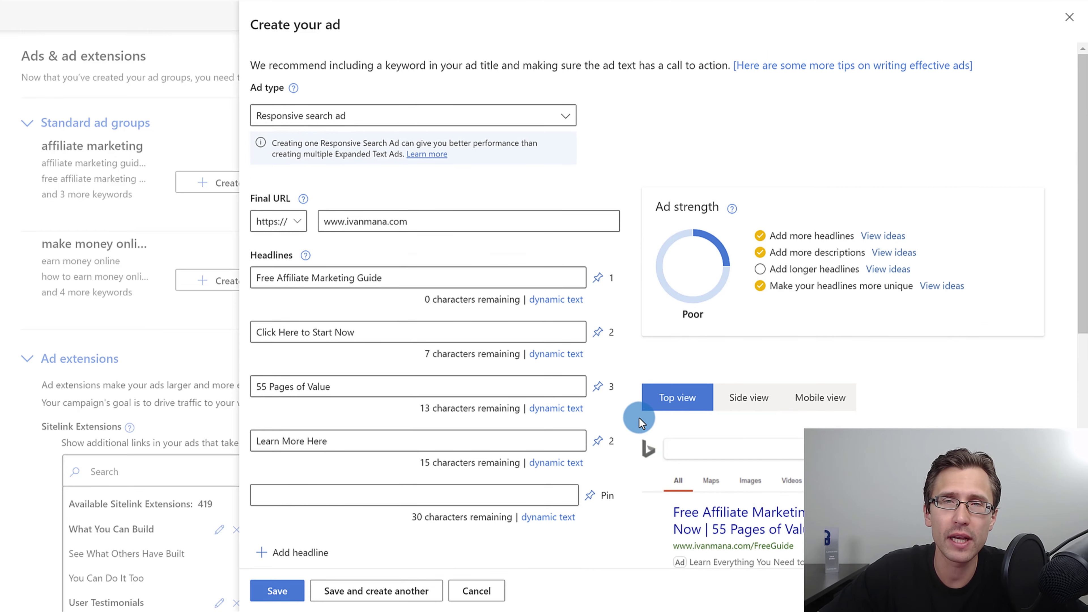
pyautogui.scroll(-8, 620, 372)
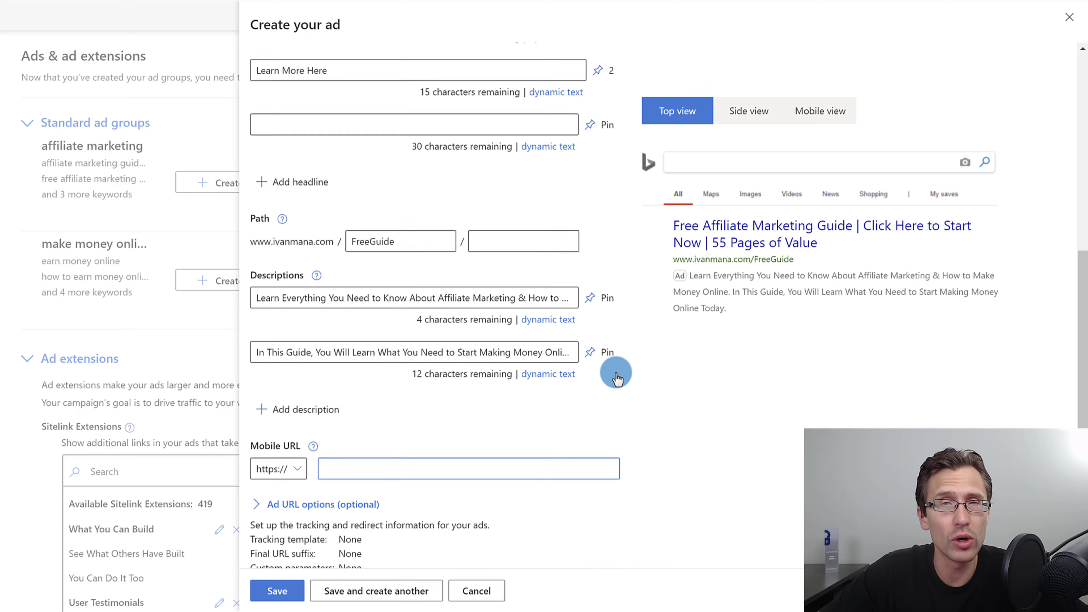
pyautogui.scroll(-1, 617, 378)
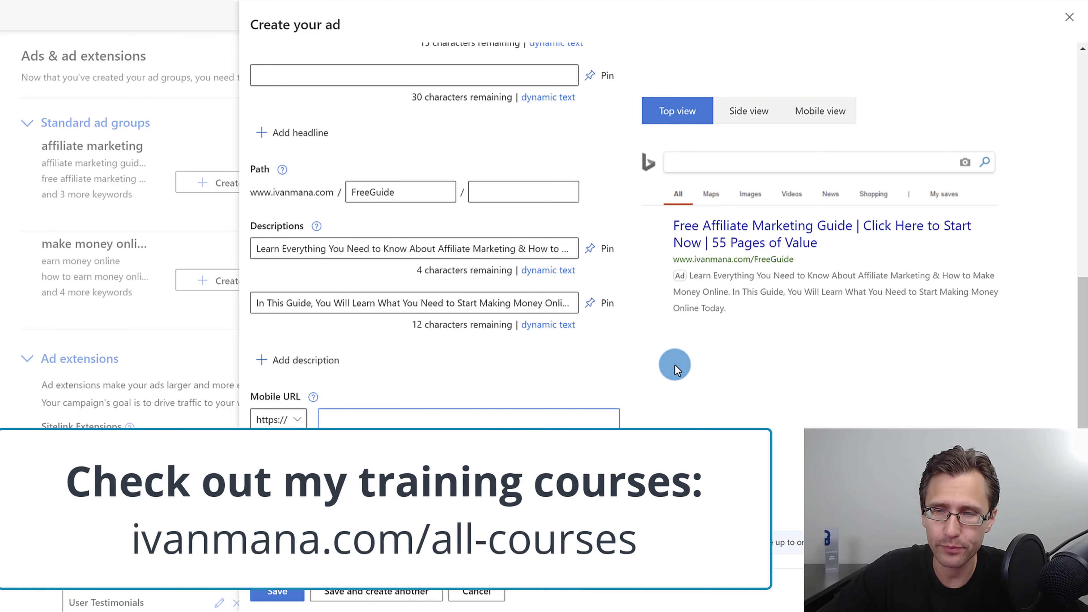
pyautogui.scroll(8, 370, 364)
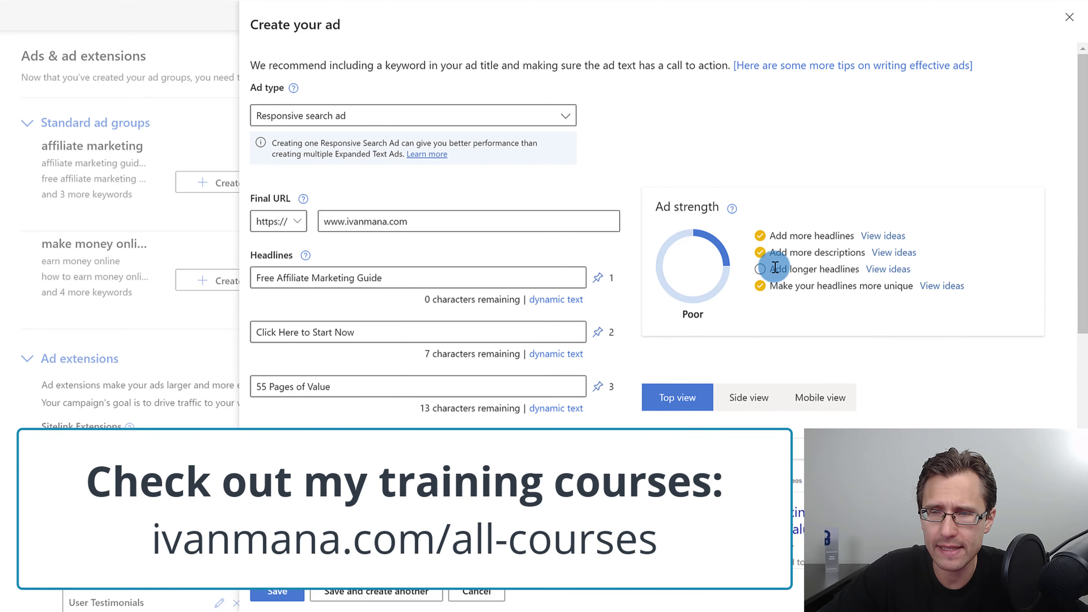
pyautogui.moveTo(775, 268); pyautogui.dragTo(840, 269)
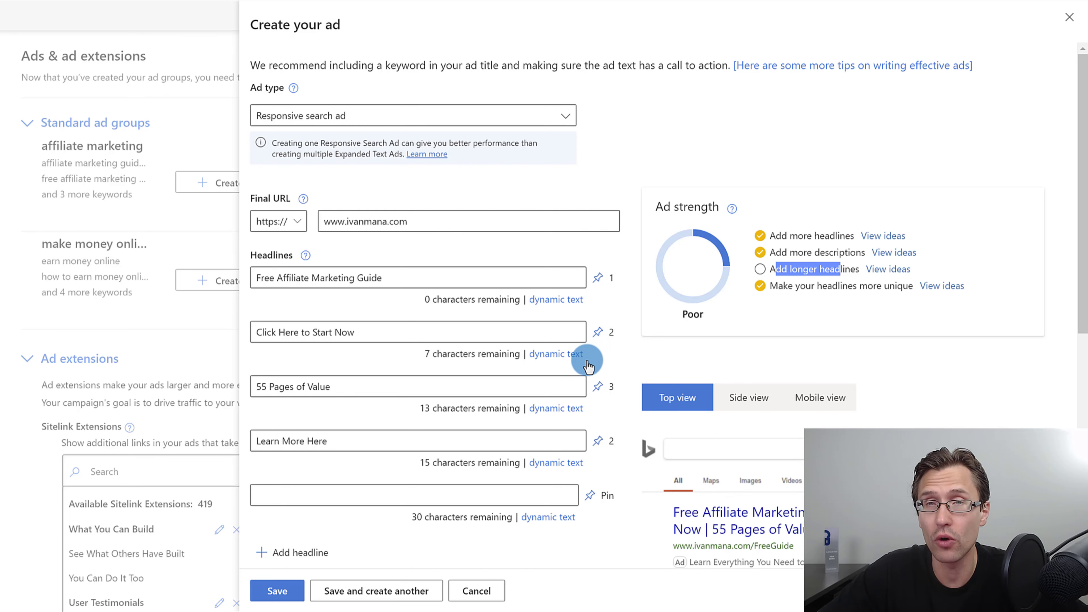
pyautogui.scroll(-8, 545, 304)
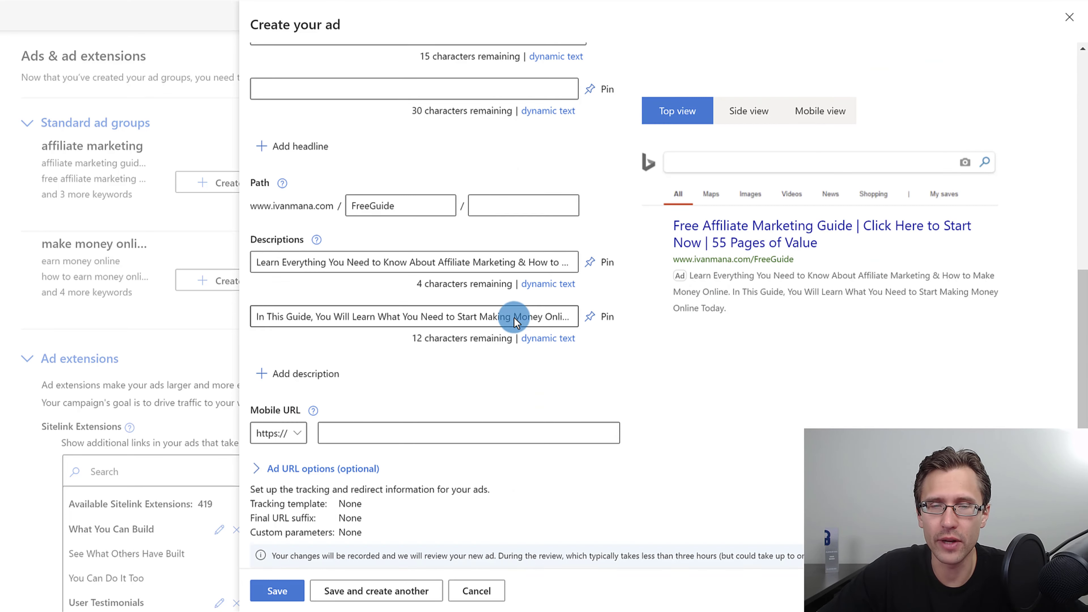
# Save the responsive search ad and copy it to all other ad groups.
pyautogui.click(278, 591)
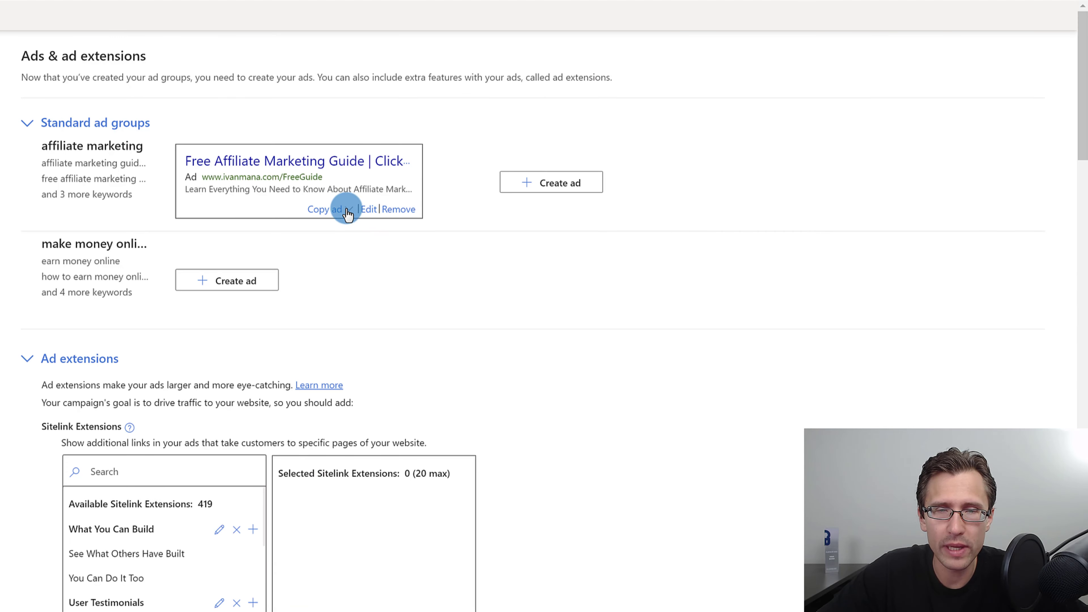
pyautogui.click(348, 210)
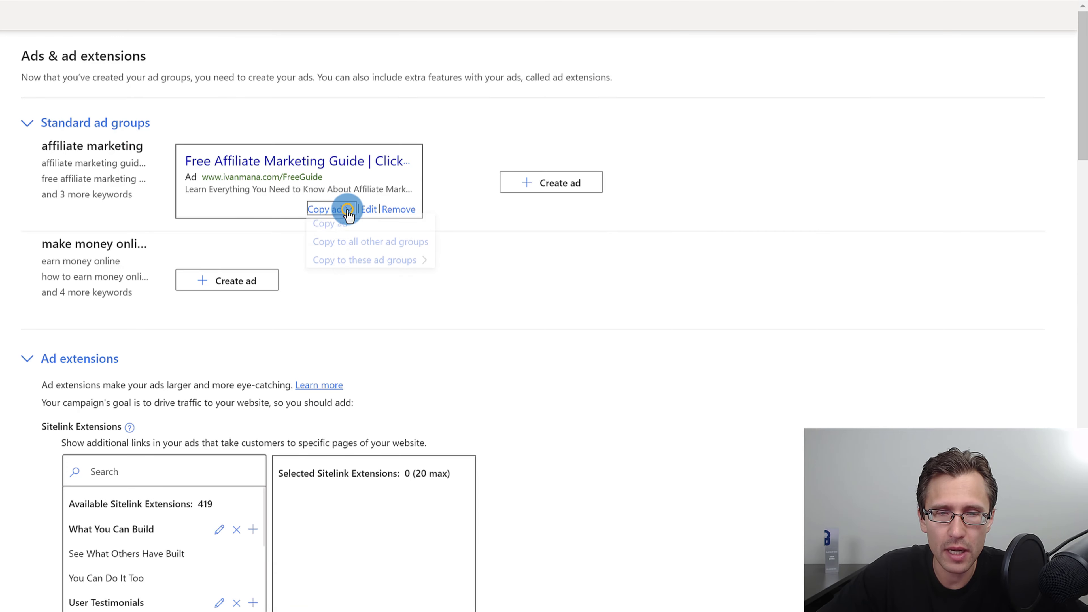
pyautogui.click(376, 245)
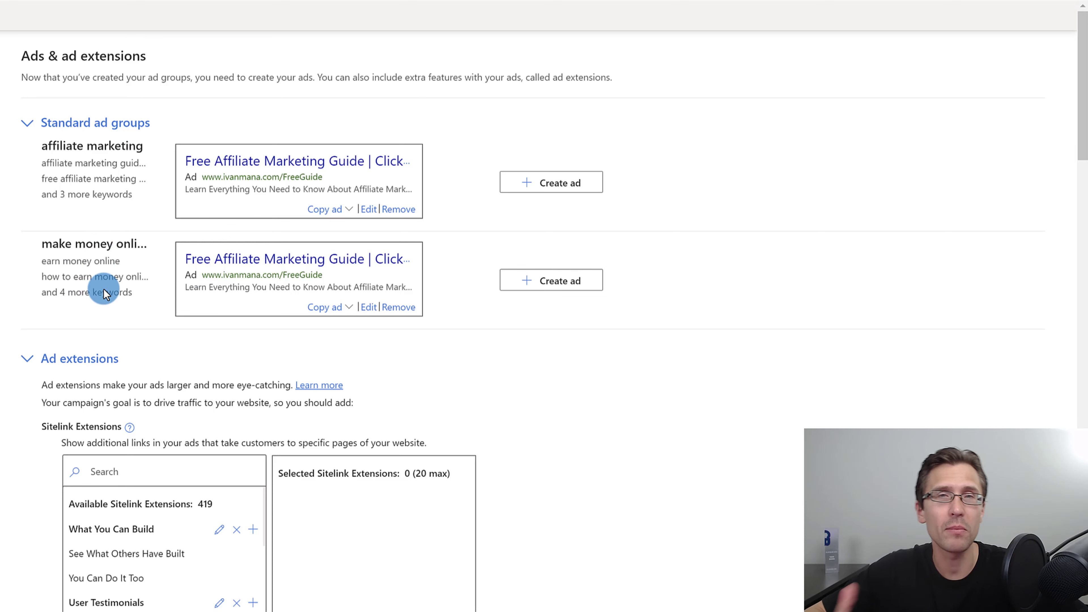
# Edit the ad of the make money online ad group, changing its first headline to "Learn How to Make Money Online".
pyautogui.click(369, 306)
pyautogui.click(273, 171)
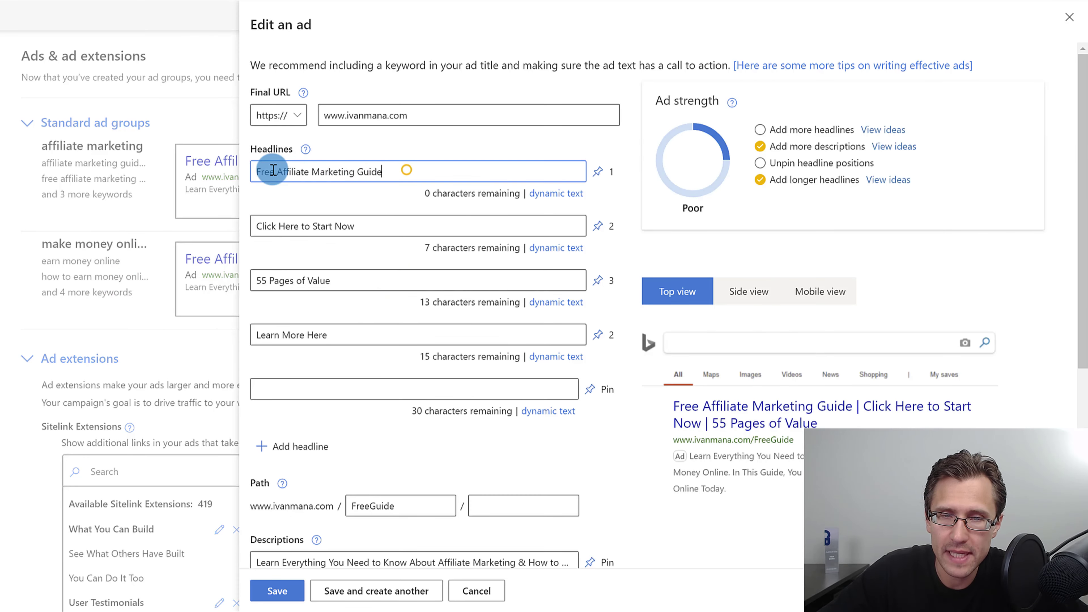
pyautogui.tripleClick(273, 171)
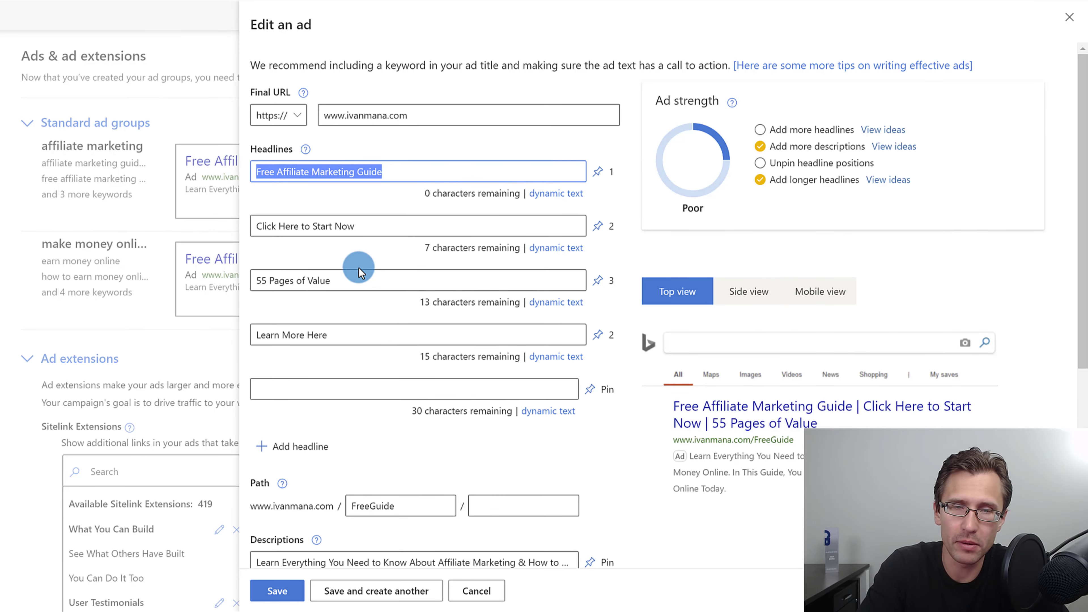
pyautogui.write('Learn How to ')
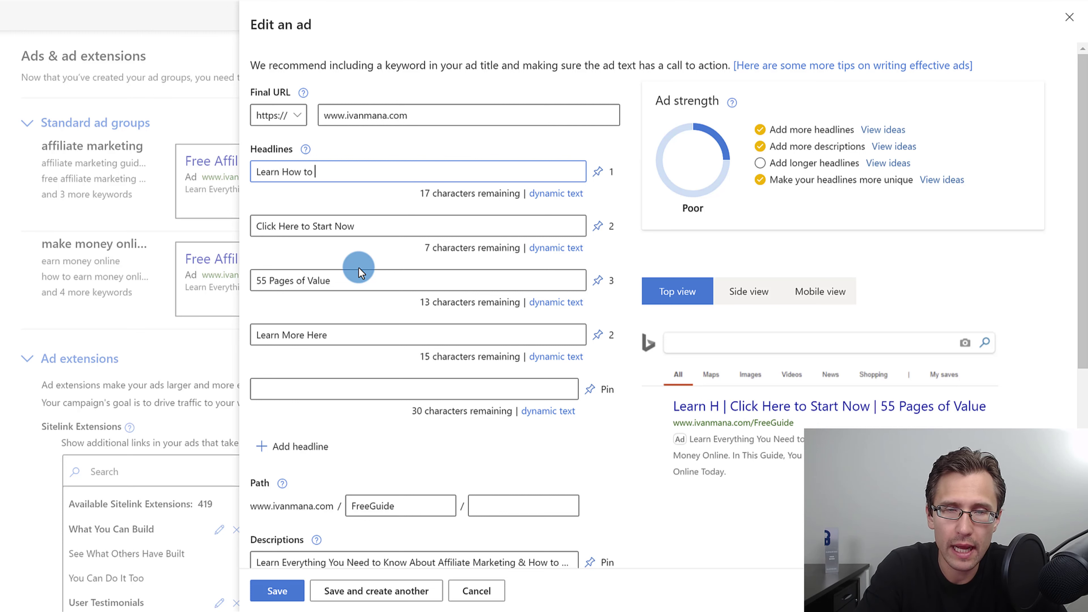
pyautogui.write('Make Money Online')
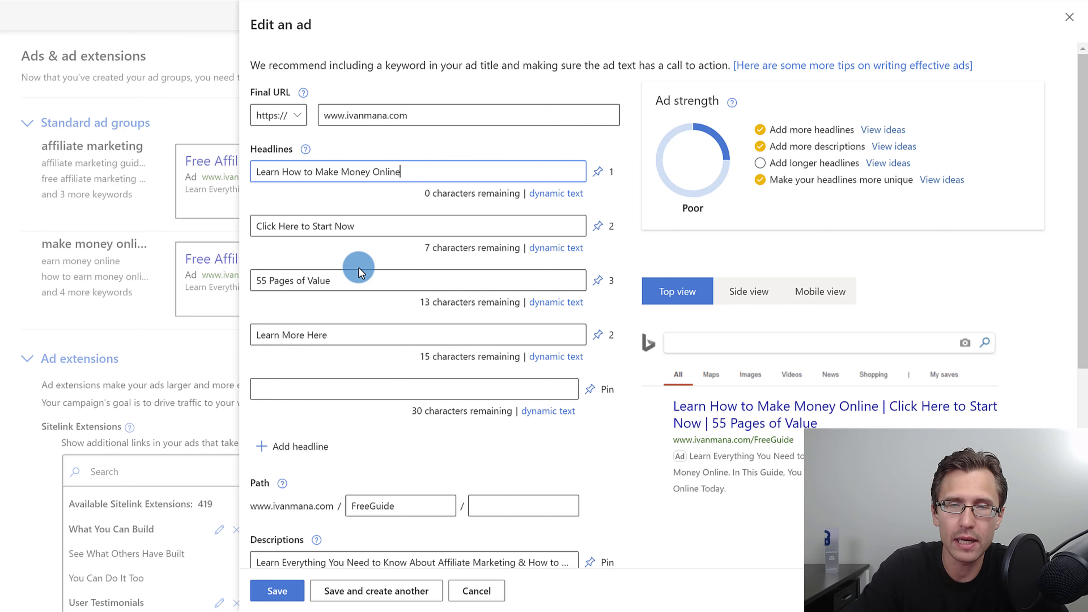
# Check the edited ad's headline and remaining fields, and save the ad.
pyautogui.moveTo(401, 172); pyautogui.dragTo(252, 172)
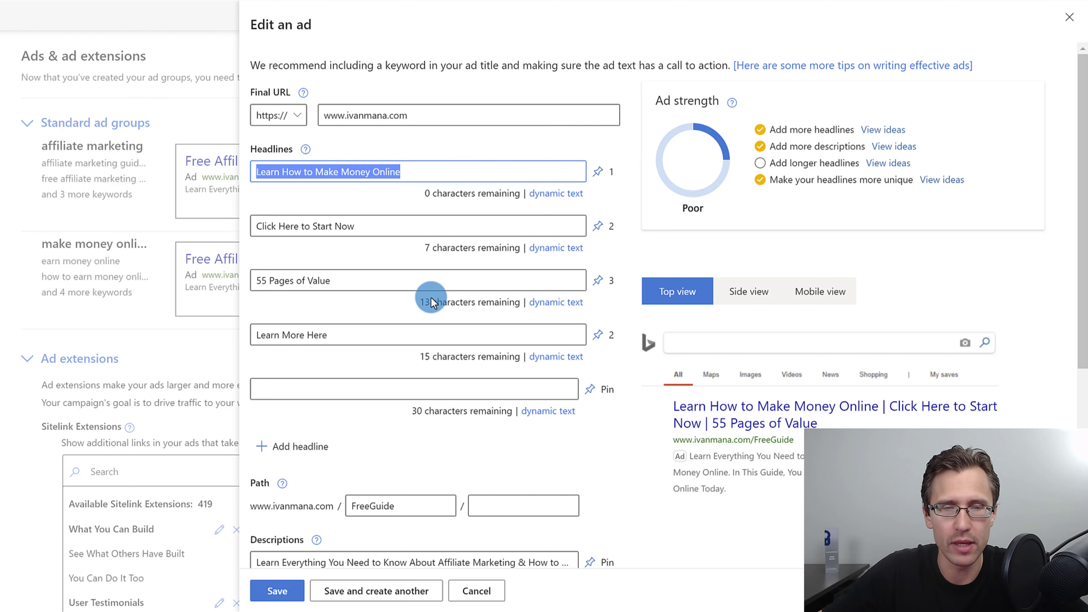
pyautogui.scroll(-5, 408, 430)
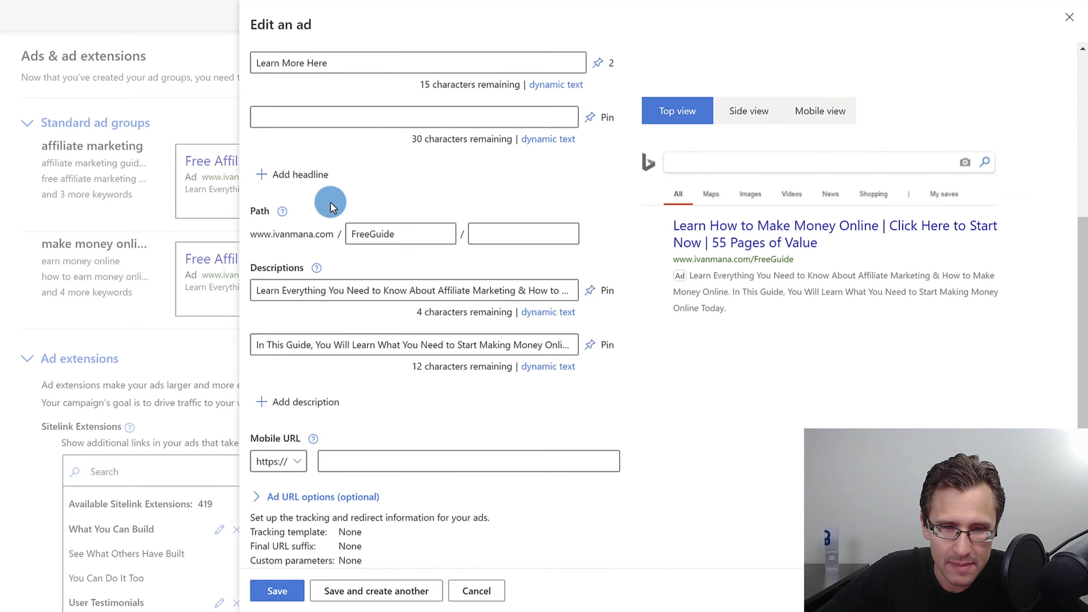
pyautogui.scroll(5, 353, 325)
pyautogui.moveTo(427, 172); pyautogui.dragTo(240, 182)
pyautogui.scroll(-5, 325, 472)
pyautogui.click(293, 589)
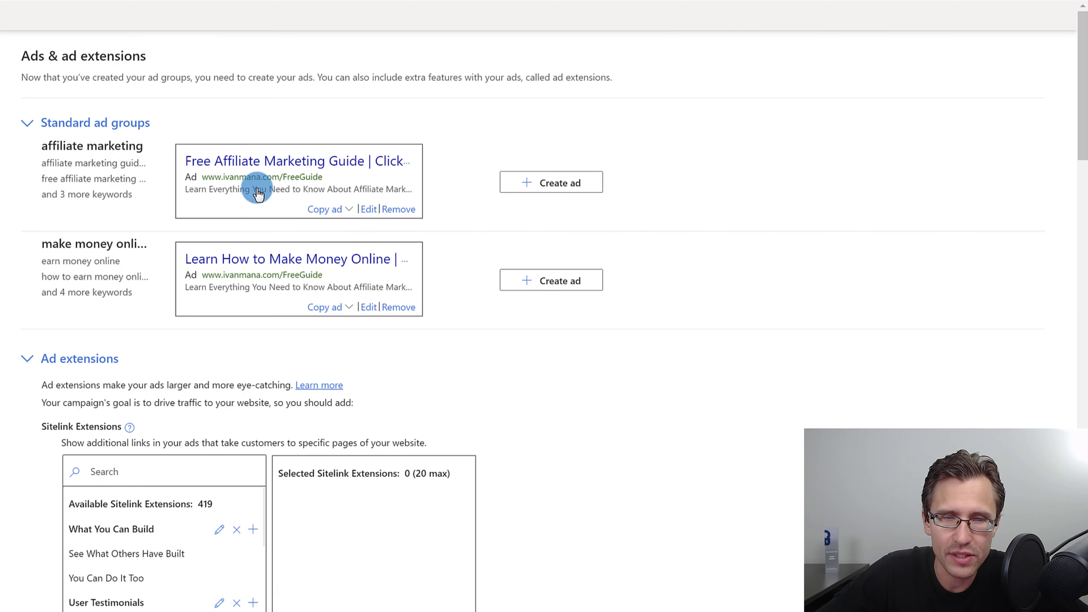
# Start a new sitelink extension with the link text "Free Affiliate Marketing Guide".
pyautogui.scroll(-5, 236, 334)
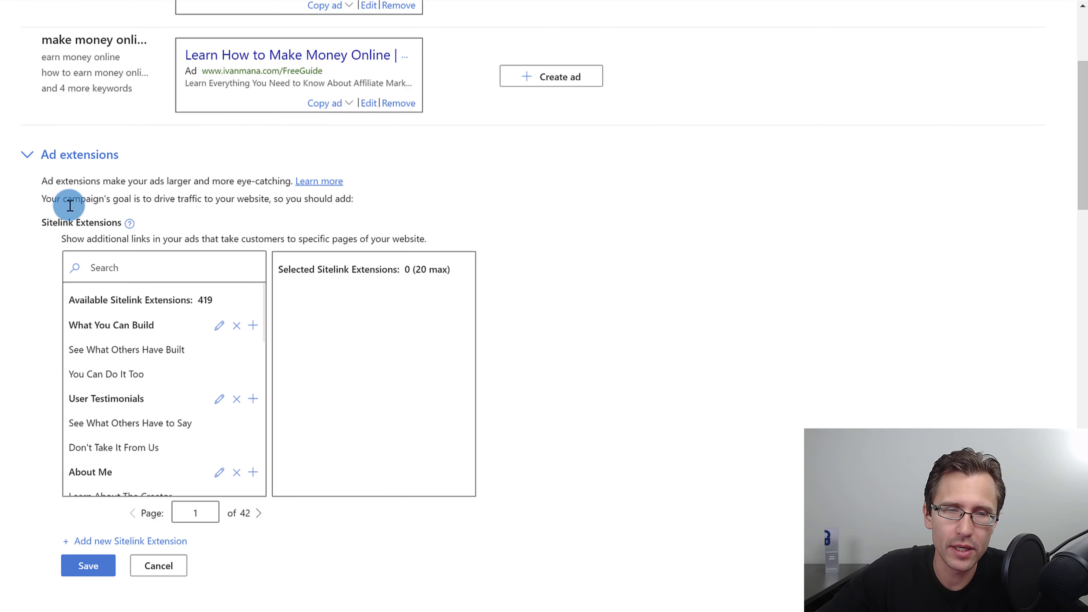
pyautogui.scroll(-3, 1, 311)
pyautogui.scroll(3, 2, 311)
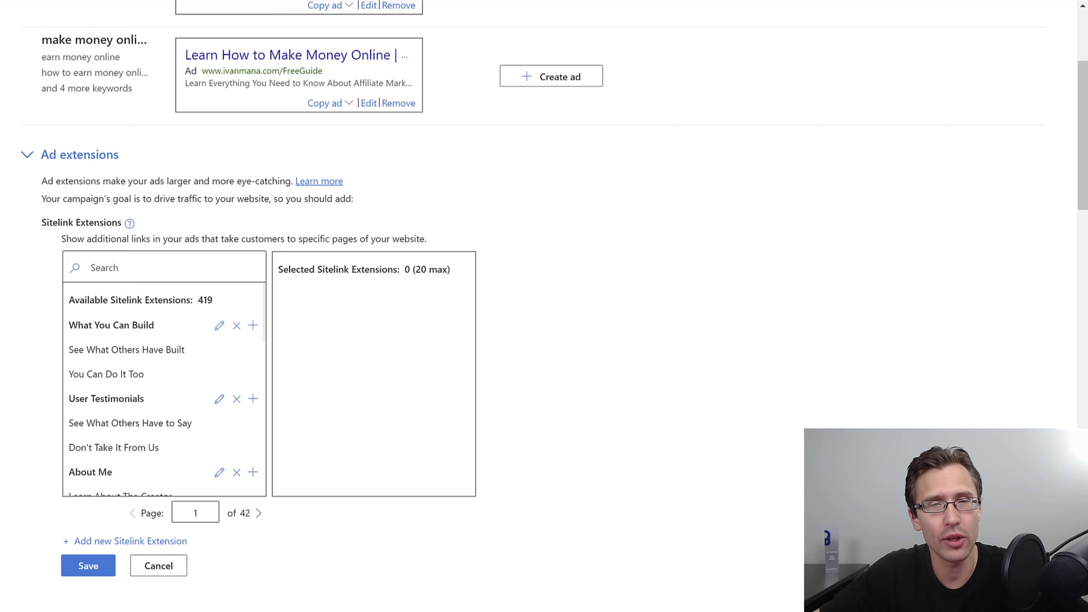
pyautogui.click(118, 541)
pyautogui.click(716, 94)
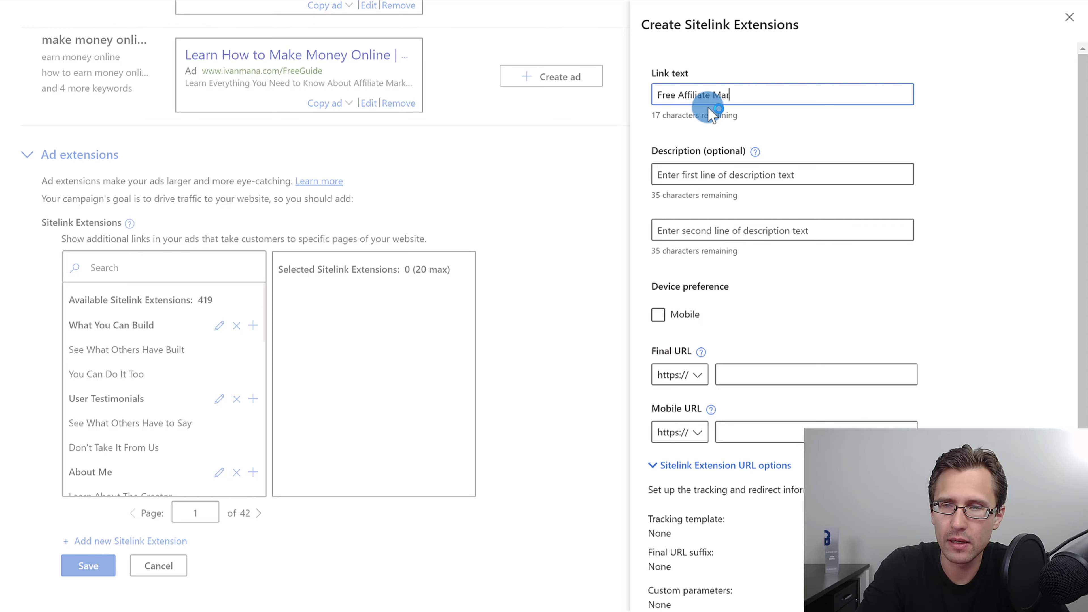
pyautogui.write('Guide')
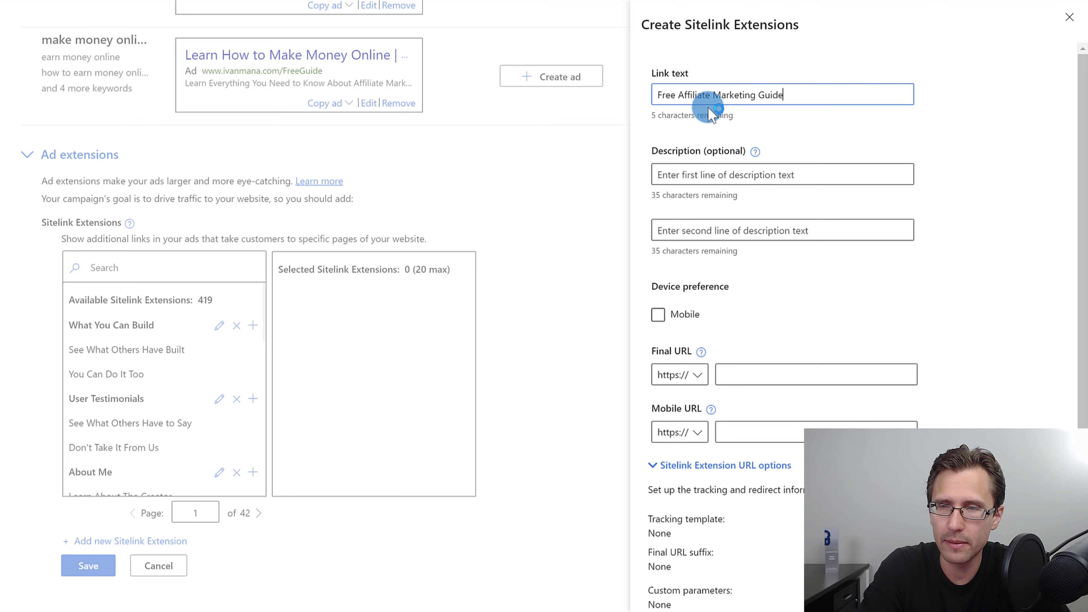
# Enter the sitelink's description lines as "Get Your Free Guide Here" and "55 Pages of Value".
pyautogui.press('Tab')
pyautogui.write('G')
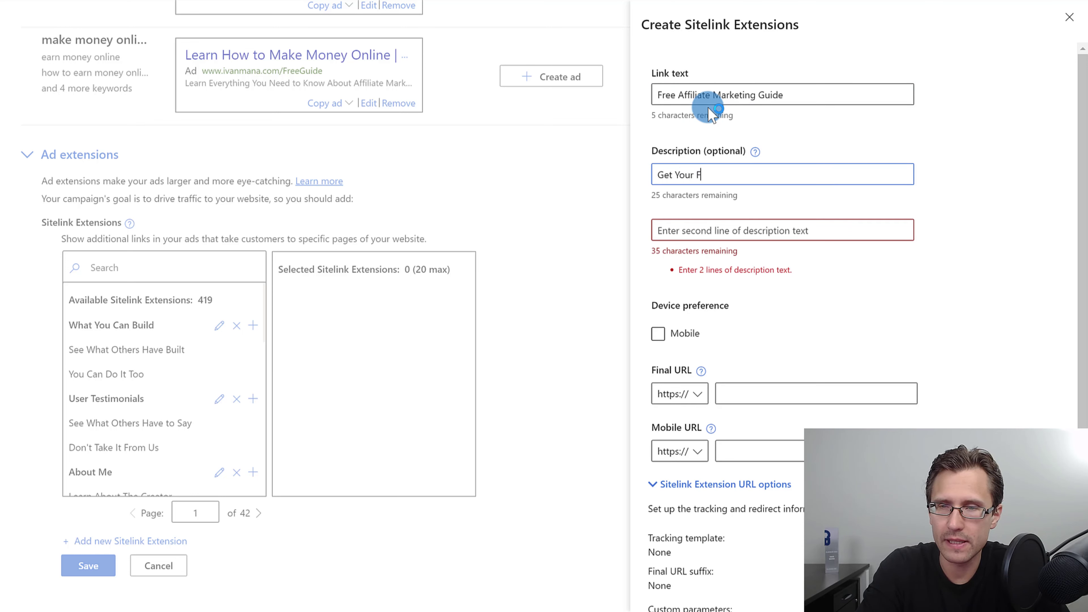
pyautogui.press('Tab')
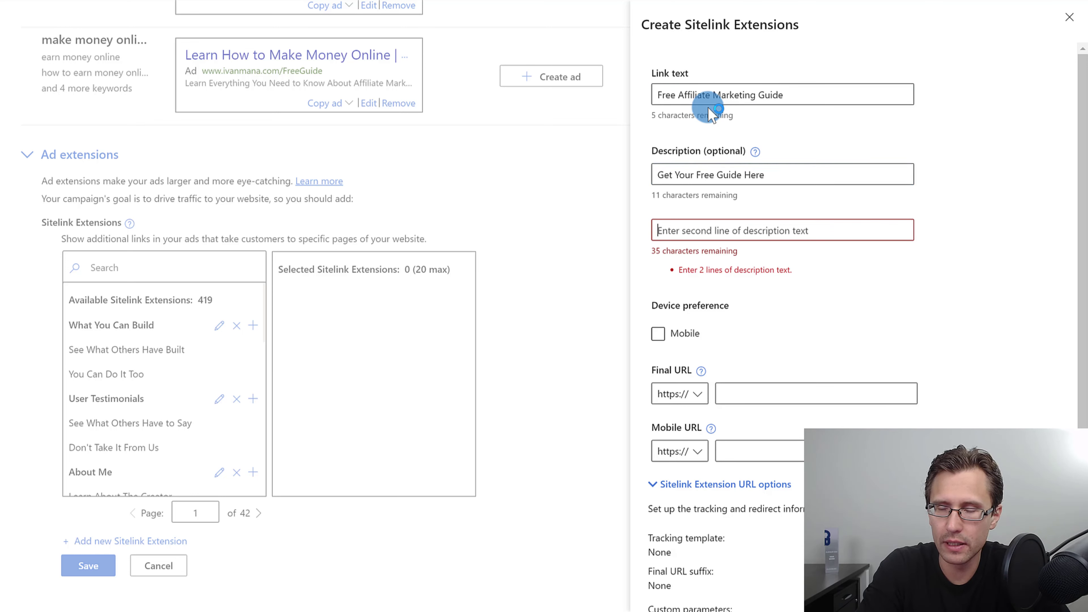
pyautogui.write('55 Pag')
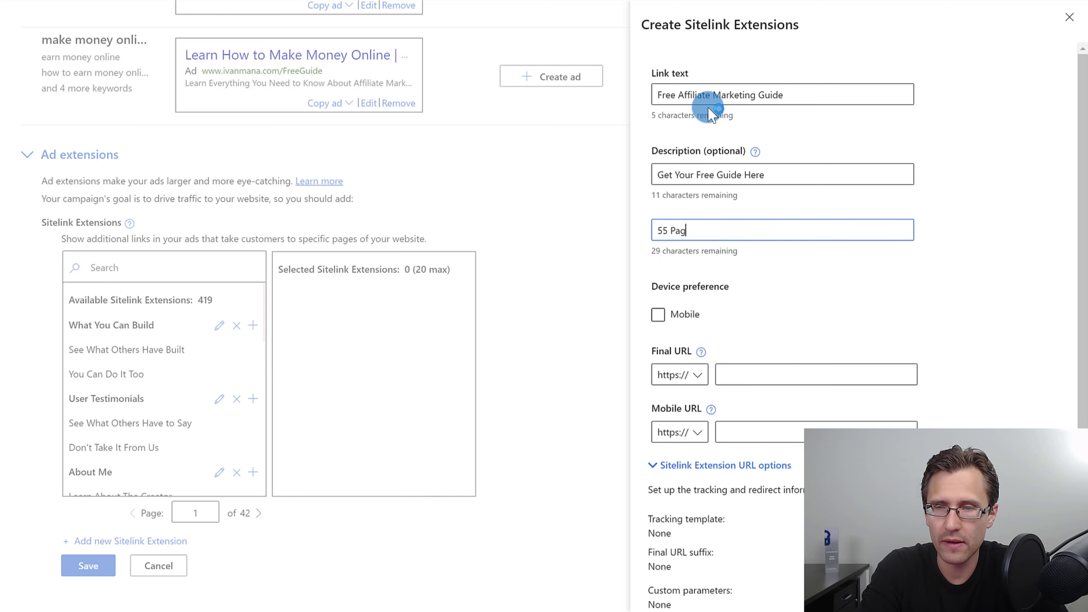
pyautogui.write('es of Value')
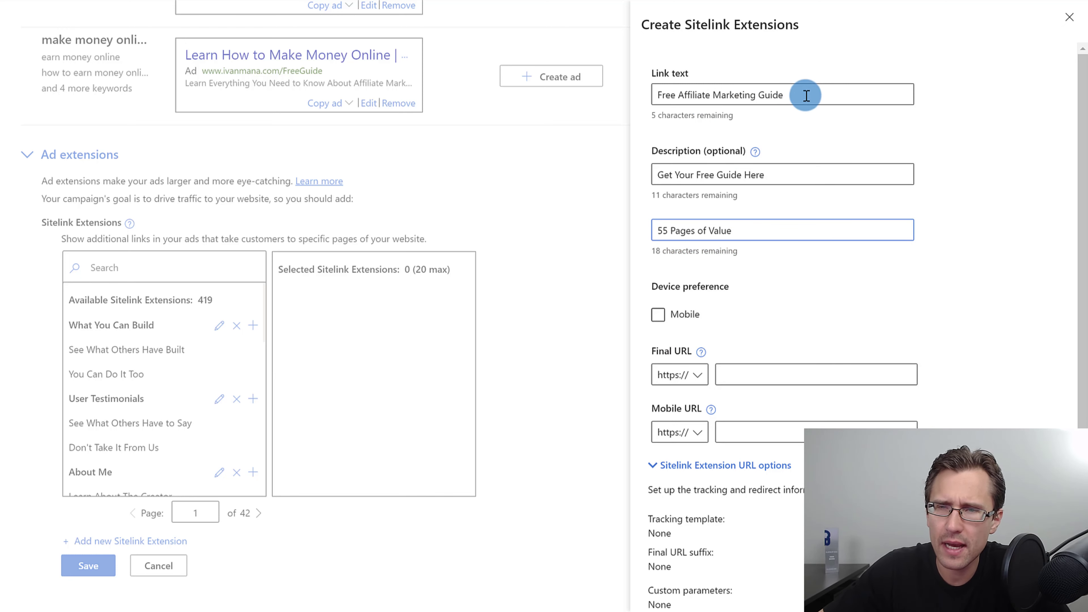
pyautogui.moveTo(812, 93); pyautogui.dragTo(632, 99)
pyautogui.click(797, 309)
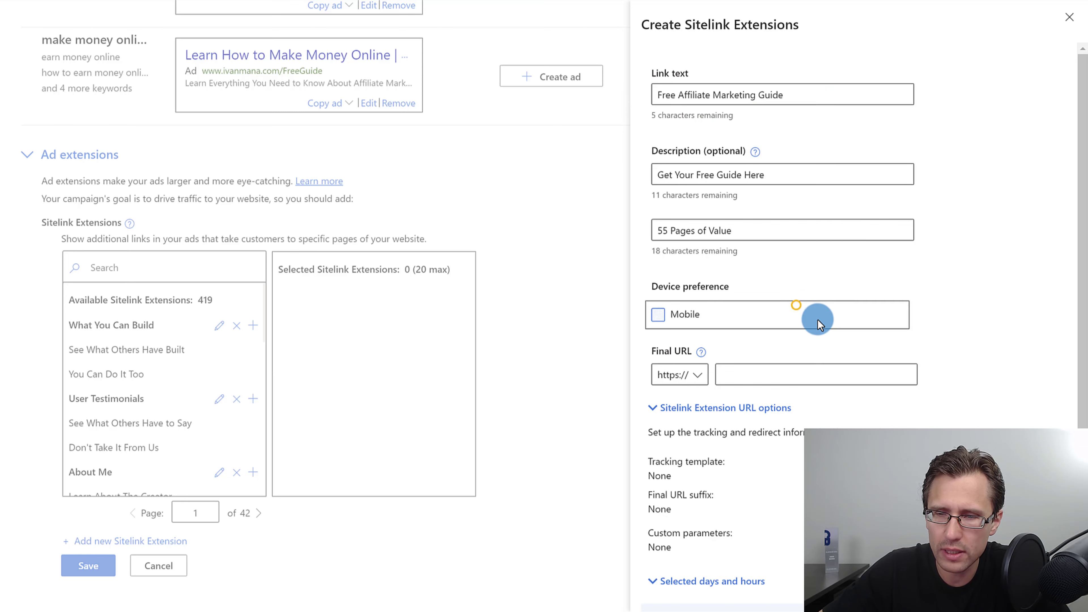
pyautogui.click(658, 317)
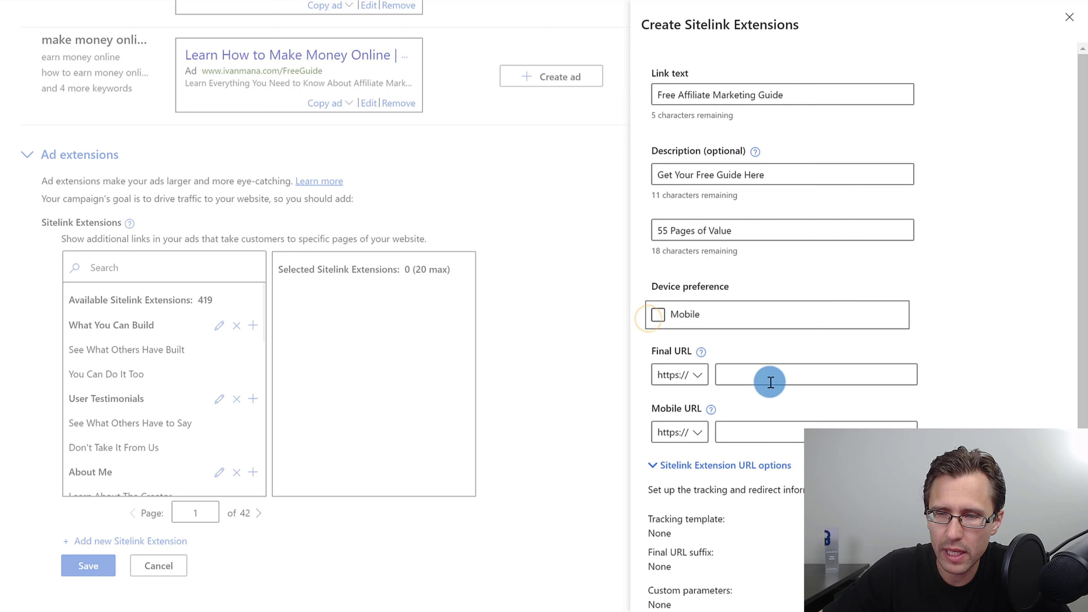
# Set the sitelink's final URL to ivanmana.com and try to save the sitelink.
pyautogui.click(766, 369)
pyautogui.write('ivanmana')
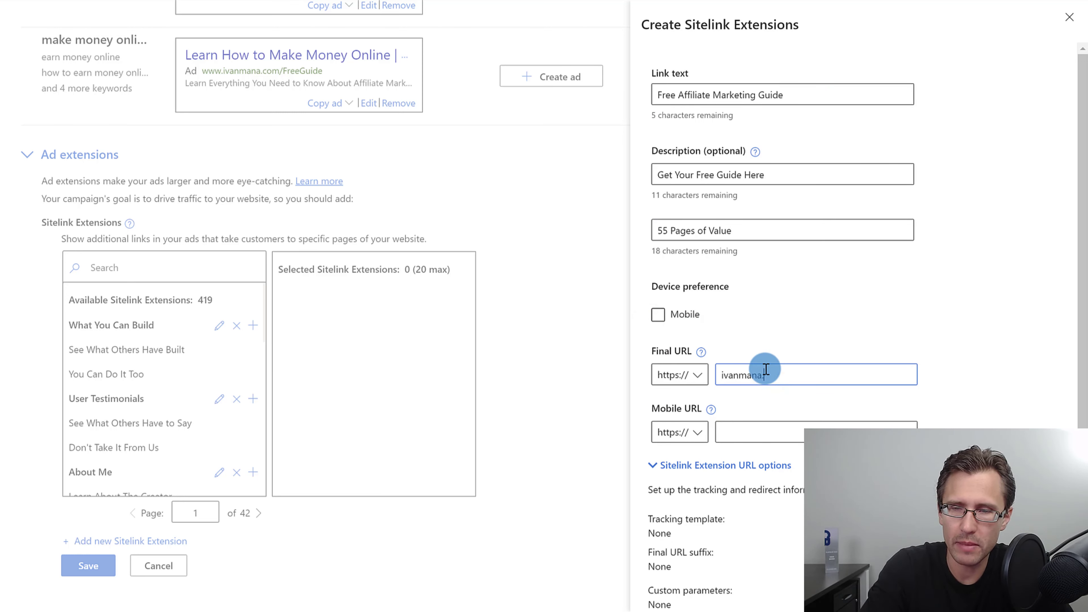
pyautogui.write('.com')
pyautogui.scroll(-3, 728, 452)
pyautogui.click(673, 576)
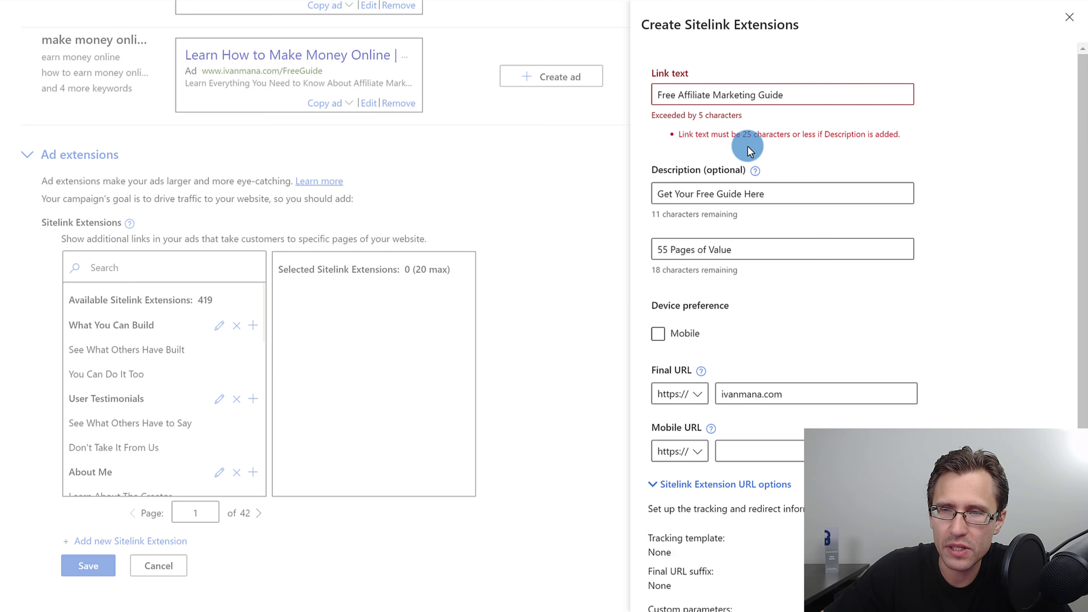
# Shorten the link text to "Free Affiliate Guide" and save the sitelink extension.
pyautogui.moveTo(661, 196); pyautogui.dragTo(801, 183)
pyautogui.moveTo(657, 247); pyautogui.dragTo(754, 246)
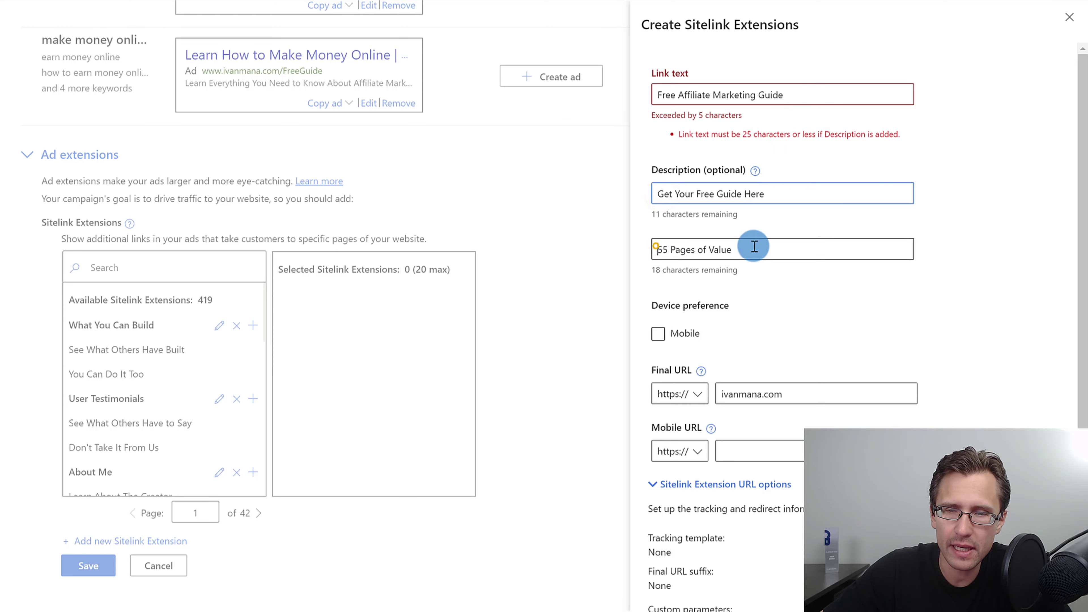
pyautogui.moveTo(706, 134); pyautogui.dragTo(860, 134)
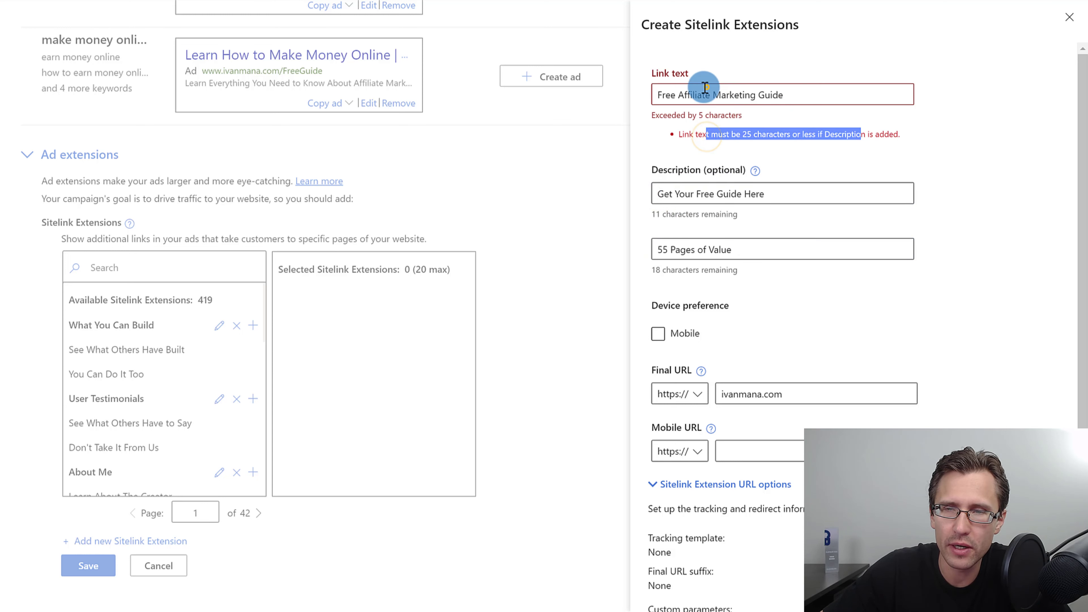
pyautogui.click(705, 90)
pyautogui.doubleClick(735, 93)
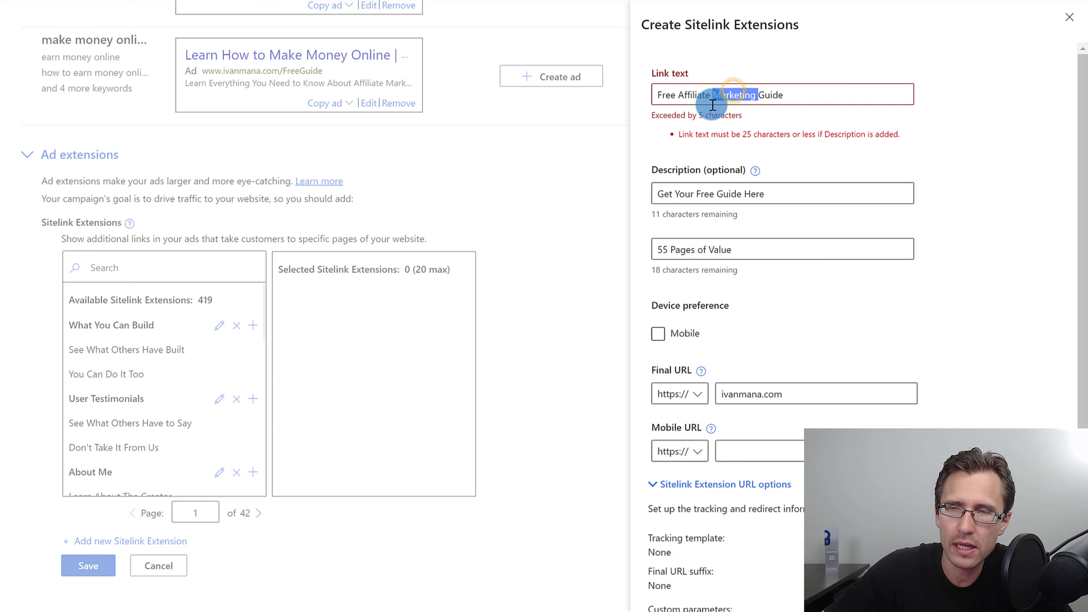
pyautogui.doubleClick(694, 100)
pyautogui.click(729, 97)
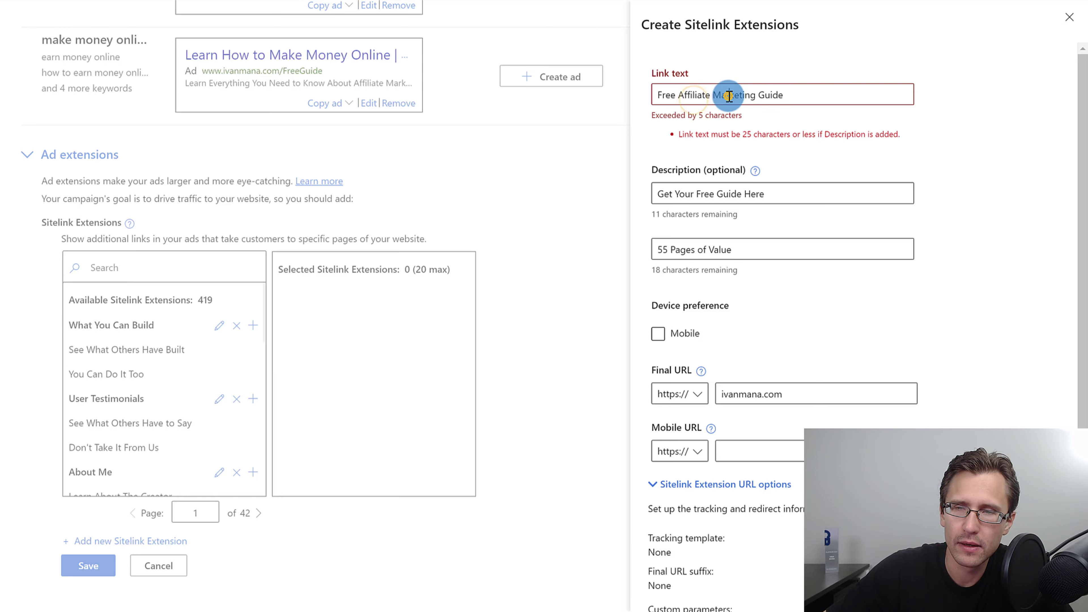
pyautogui.doubleClick(729, 96)
pyautogui.press('BackSpace')
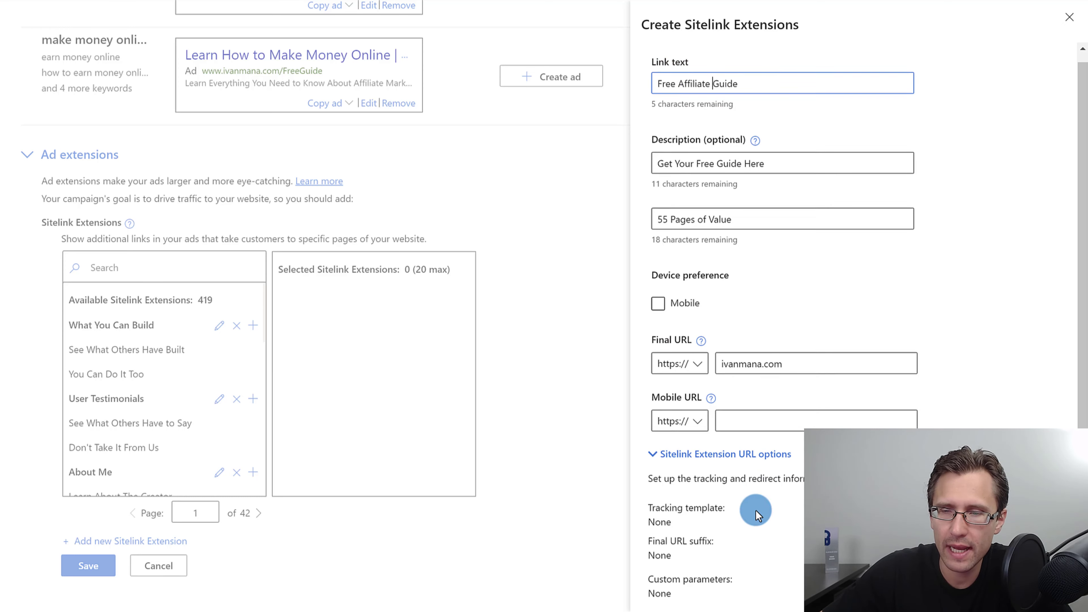
pyautogui.scroll(-4, 756, 514)
pyautogui.click(671, 576)
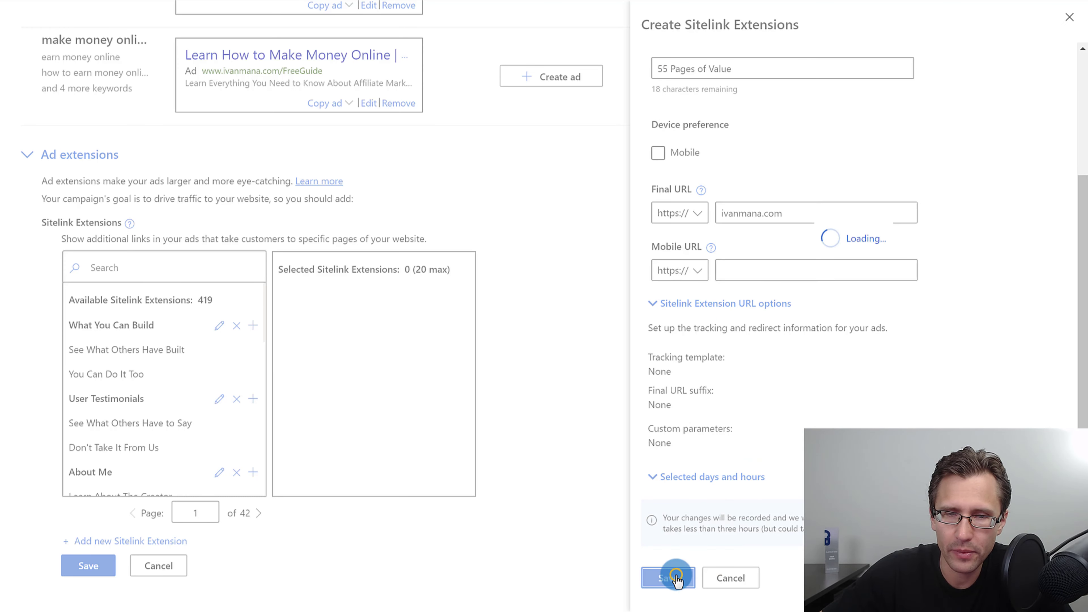
# Start another sitelink extension with link text "Testimonials" and descriptions "Don't Take It From Me" and "See What Others Have to Say".
pyautogui.click(125, 536)
pyautogui.click(712, 96)
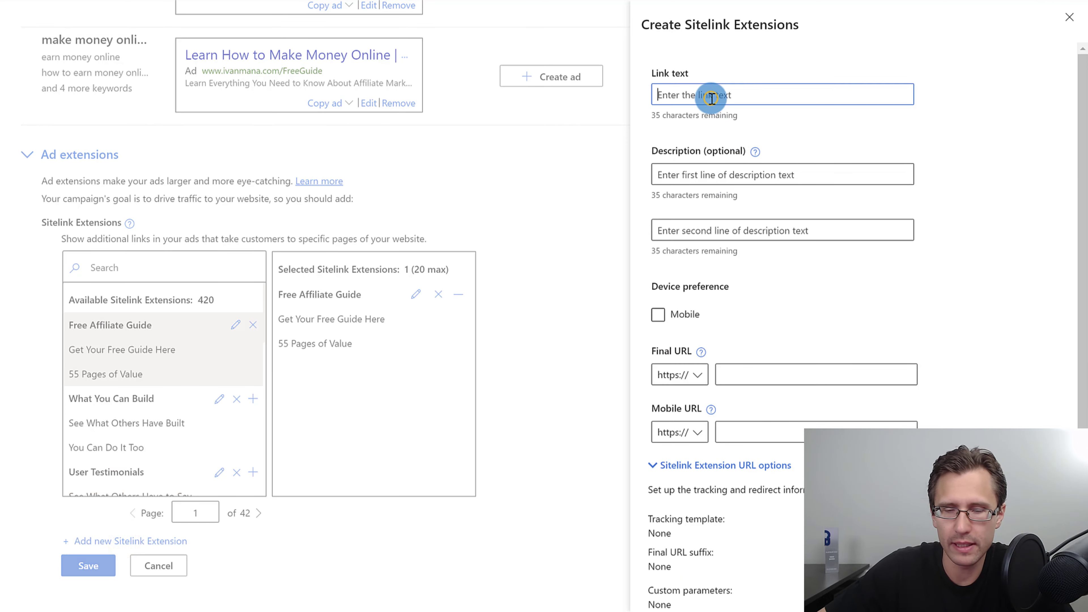
pyautogui.write('Testimonials')
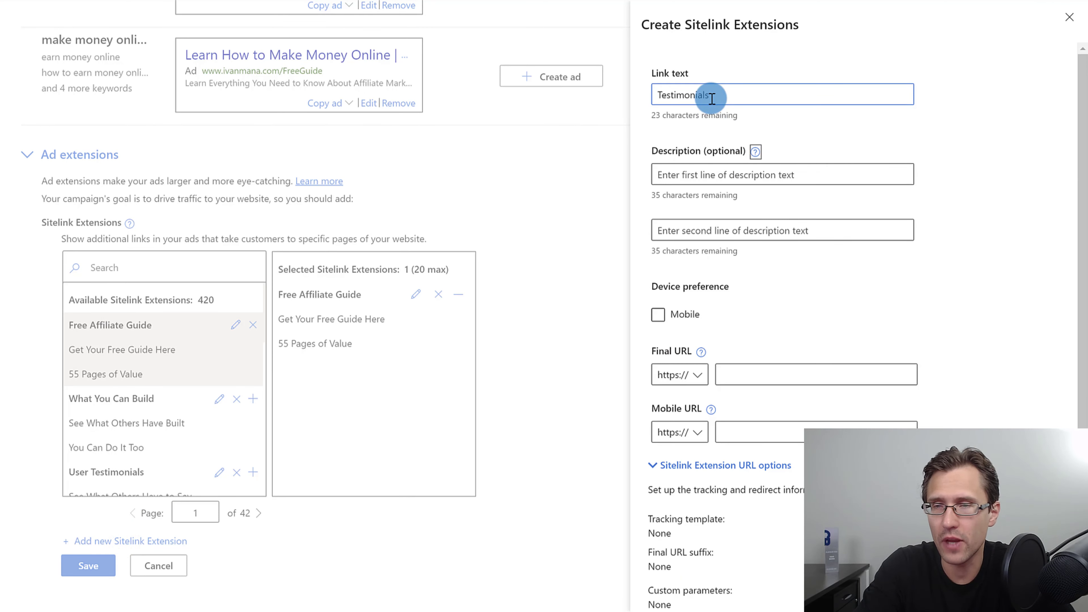
pyautogui.press('Tab')
pyautogui.write('D')
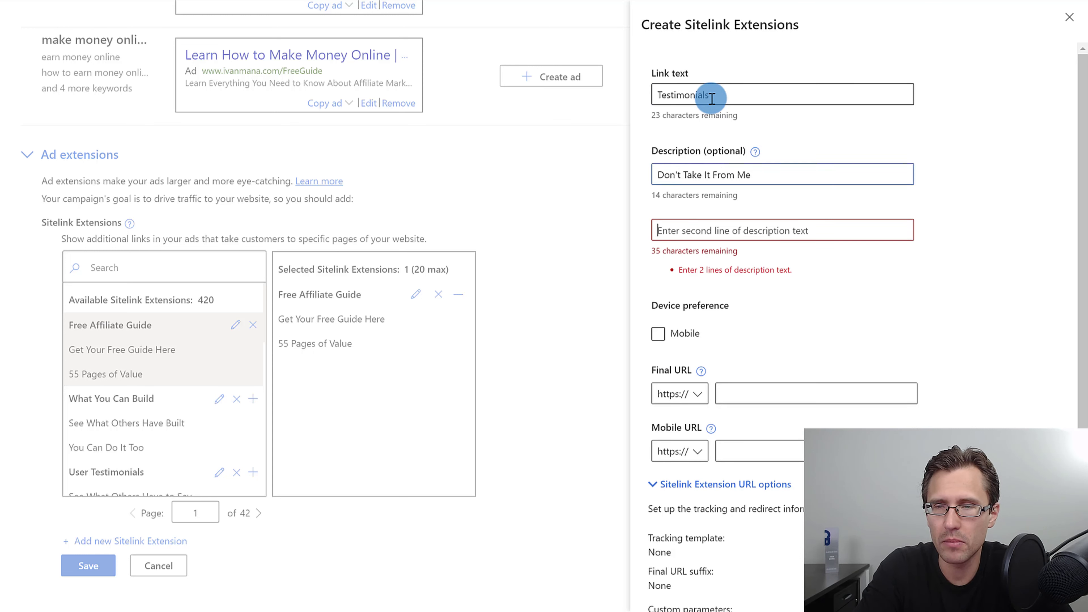
pyautogui.write('See Wha')
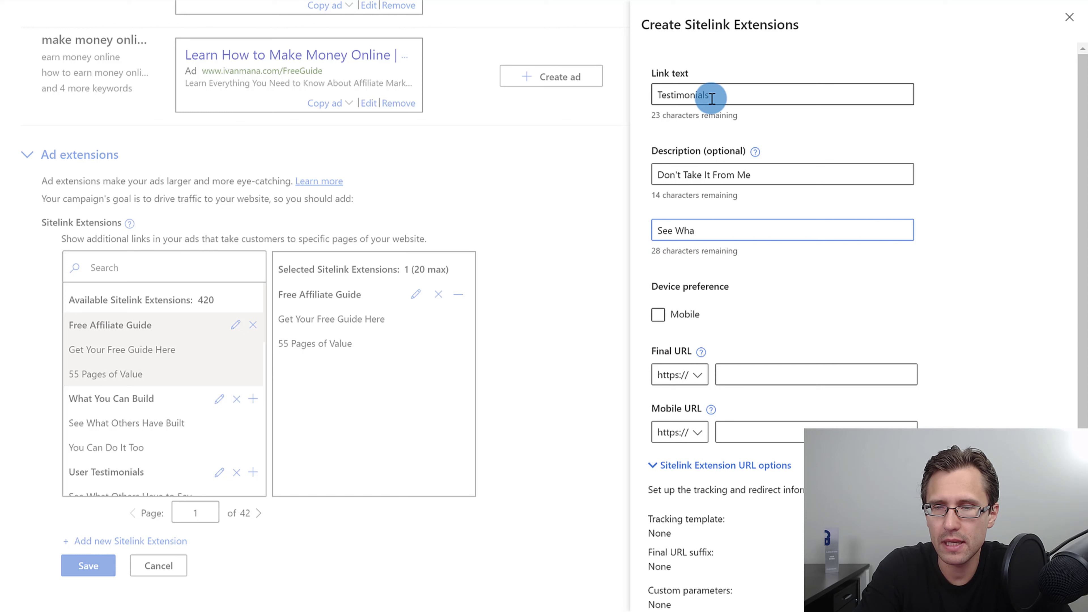
pyautogui.write('t Others Have to ')
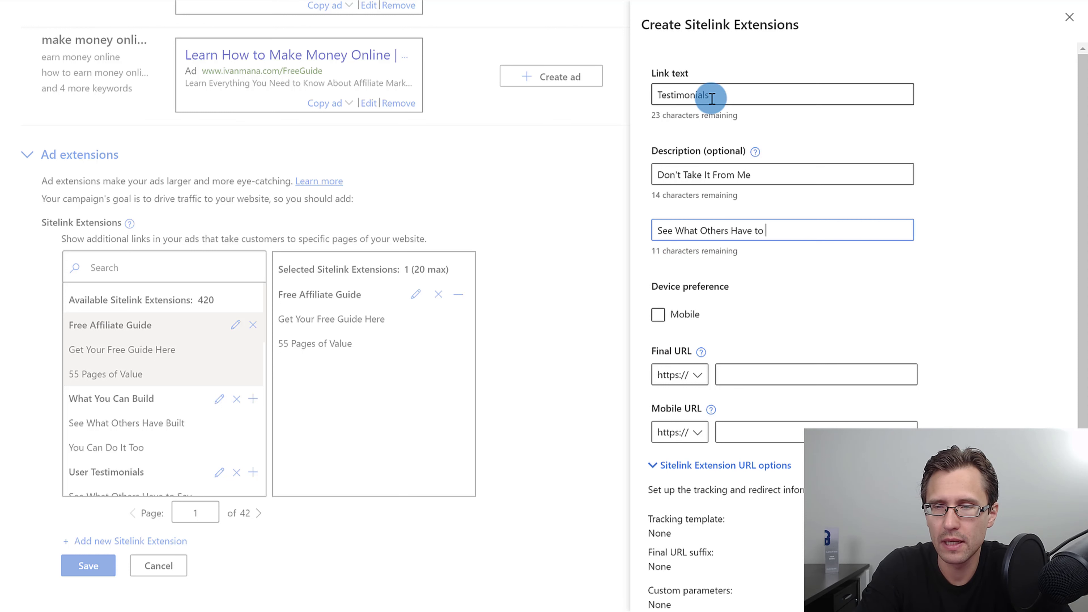
pyautogui.write('Say')
# Switch to the ivanmana.com website, open its testimonials page and copy the page address.
pyautogui.click(776, 375)
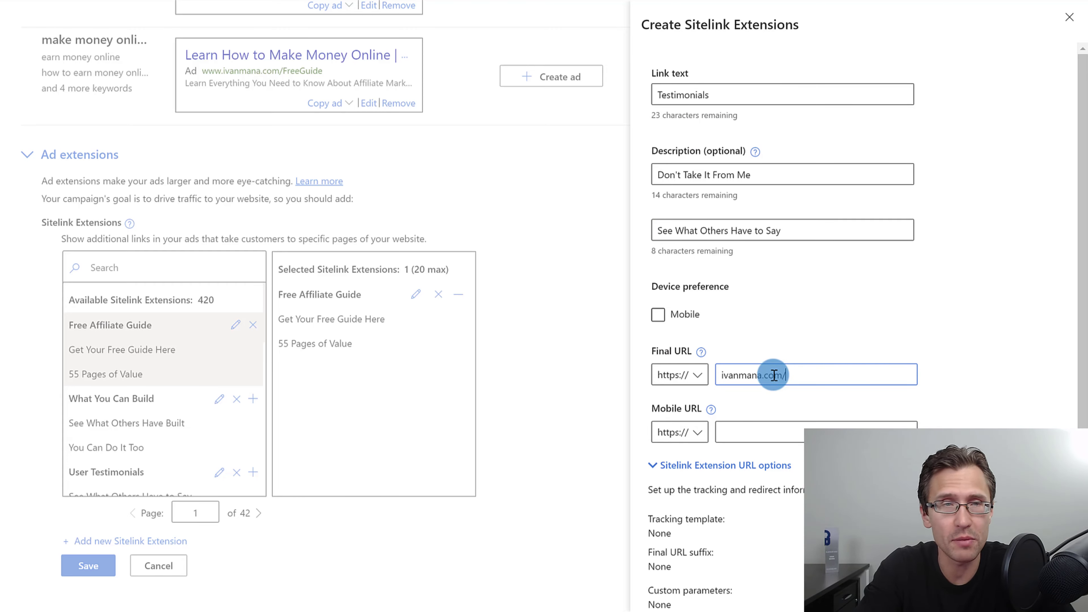
pyautogui.click(225, 2)
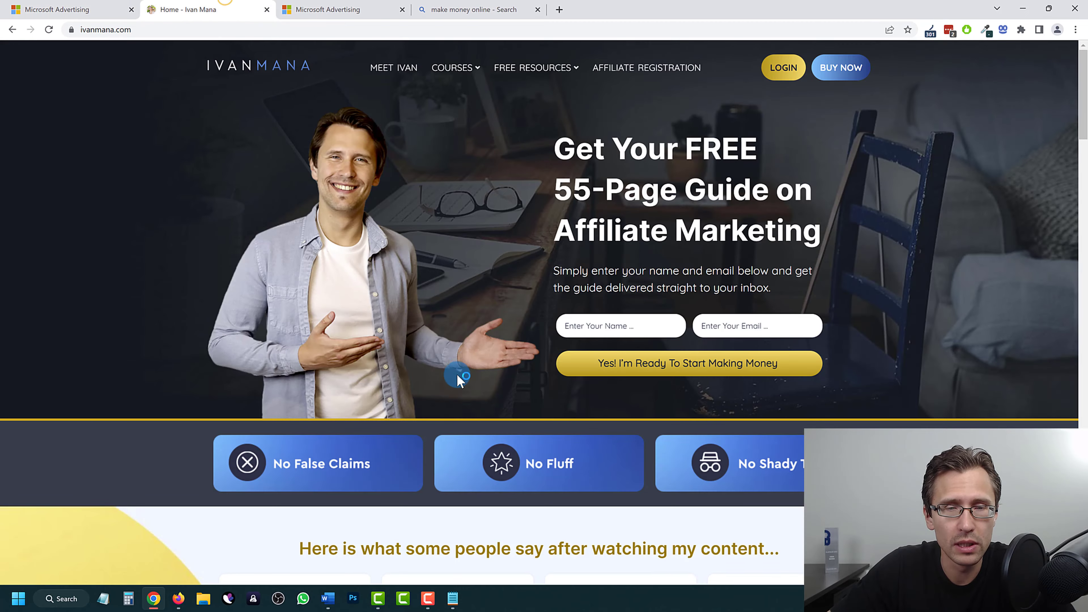
pyautogui.scroll(-10, 457, 378)
pyautogui.click(545, 263)
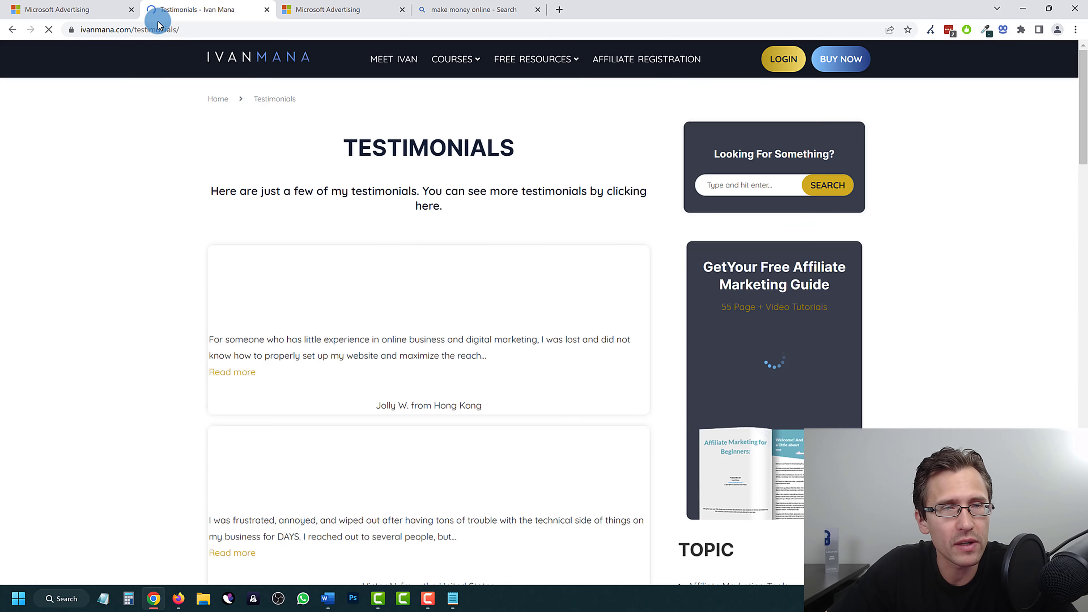
pyautogui.click(152, 27)
pyautogui.hotkey('ctrl', 'c')
# Return to Microsoft Advertising and set the Testimonials sitelink's final URL to ivanmana.com/testimonials/.
pyautogui.click(90, 3)
pyautogui.click(838, 385)
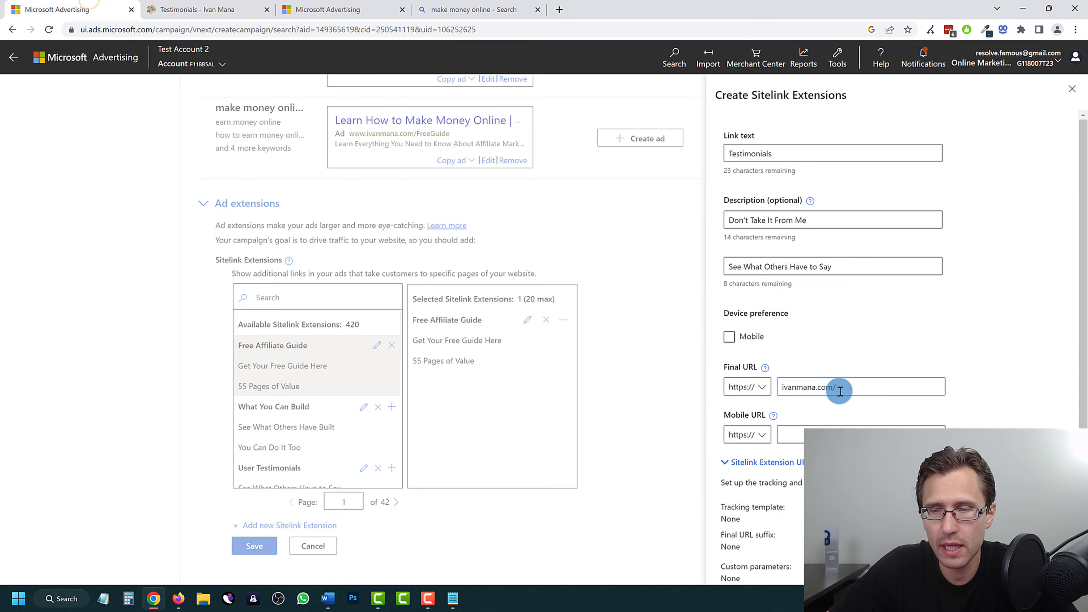
pyautogui.hotkey('ctrl', 'a')
pyautogui.hotkey('ctrl', 'v')
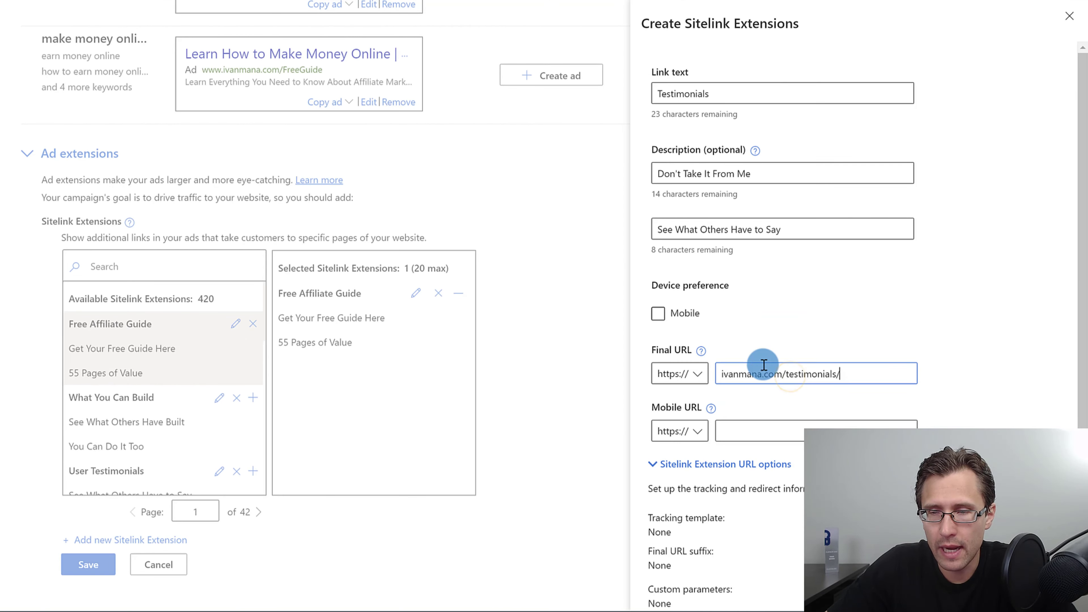
# Save the Testimonials sitelink extension and start creating another one.
pyautogui.scroll(-3, 705, 554)
pyautogui.click(671, 596)
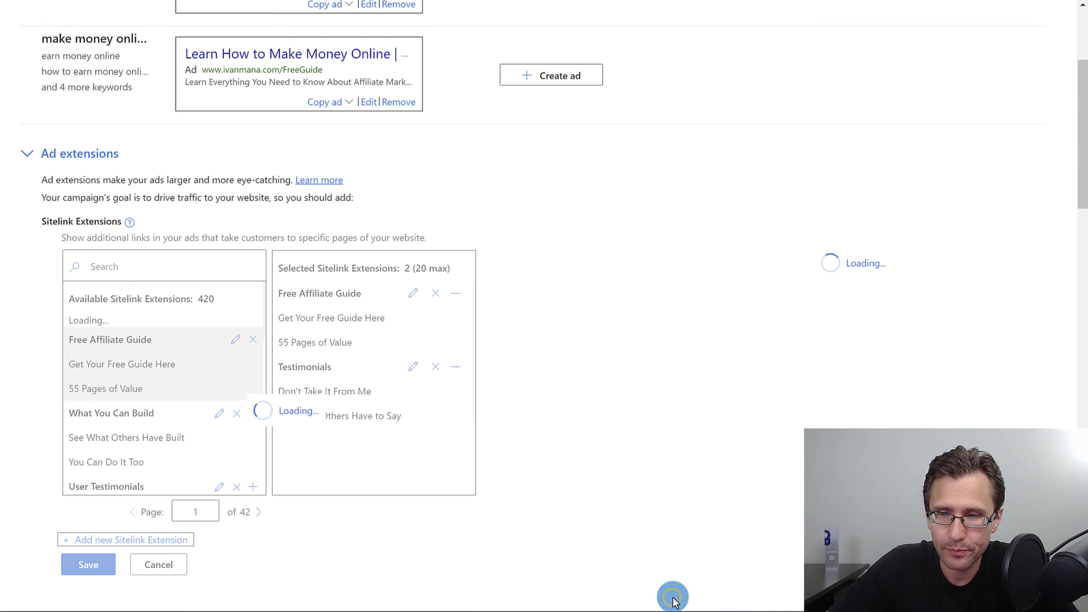
pyautogui.click(101, 541)
# Enter ivanmana.com#testimonials/ as the new sitelink's final URL, reusing the copied testimonials address.
pyautogui.click(749, 371)
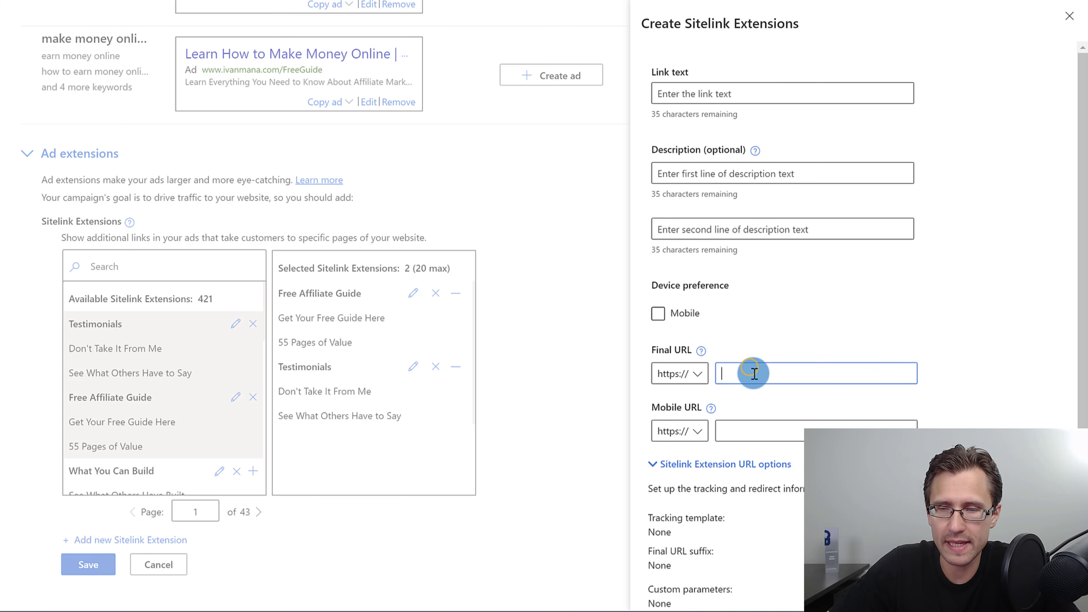
pyautogui.hotkey('ctrl', 'v')
pyautogui.click(786, 374)
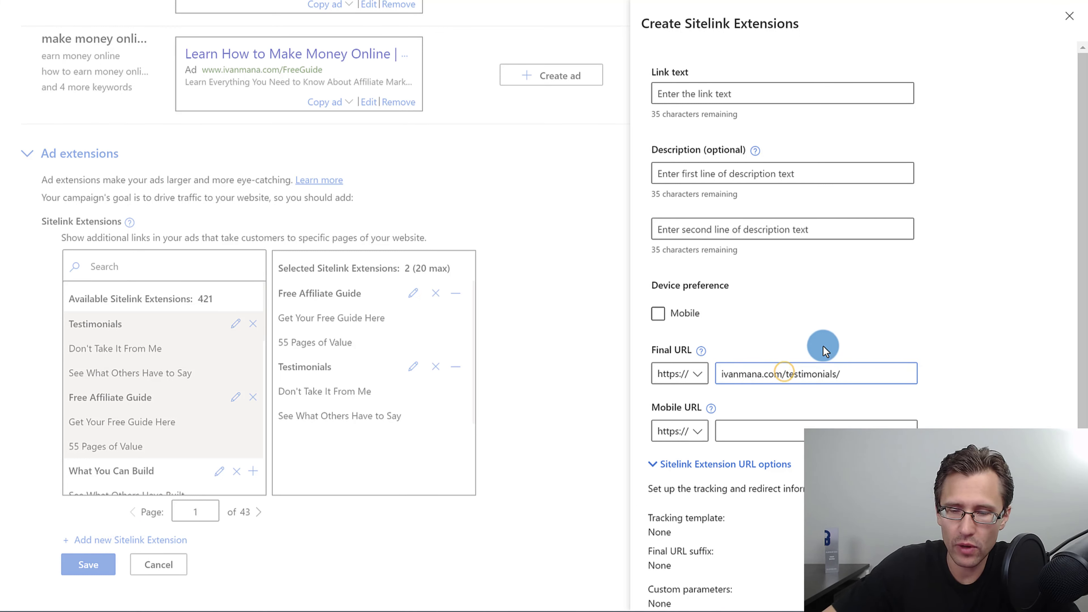
pyautogui.write('#')
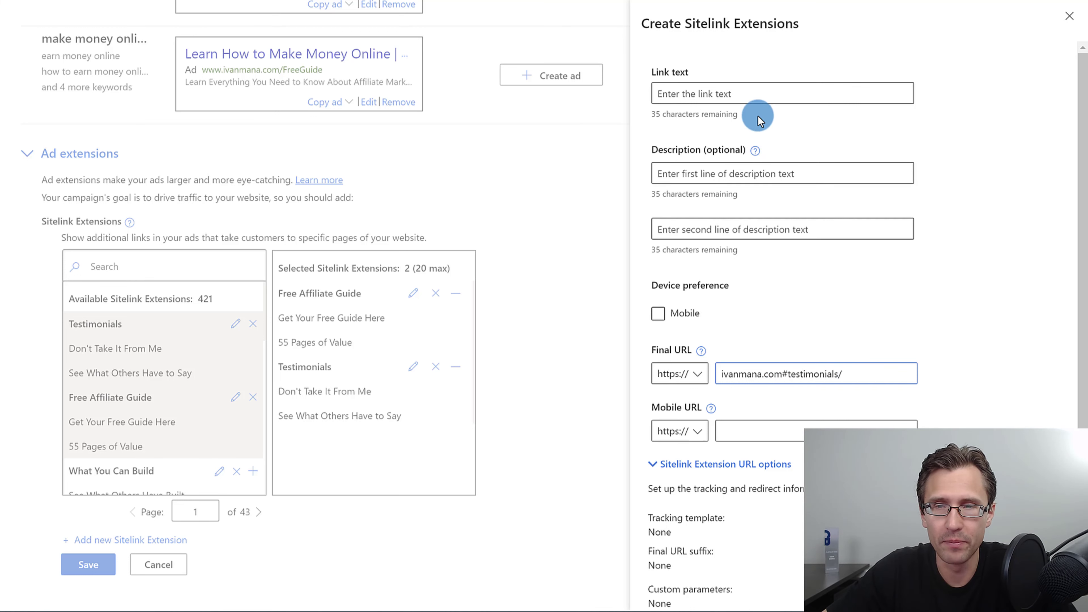
# Give the new sitelink the link text "About Me" and the descriptions "Learn About Ivan" and "And How I Can Help You".
pyautogui.click(741, 94)
pyautogui.write('About')
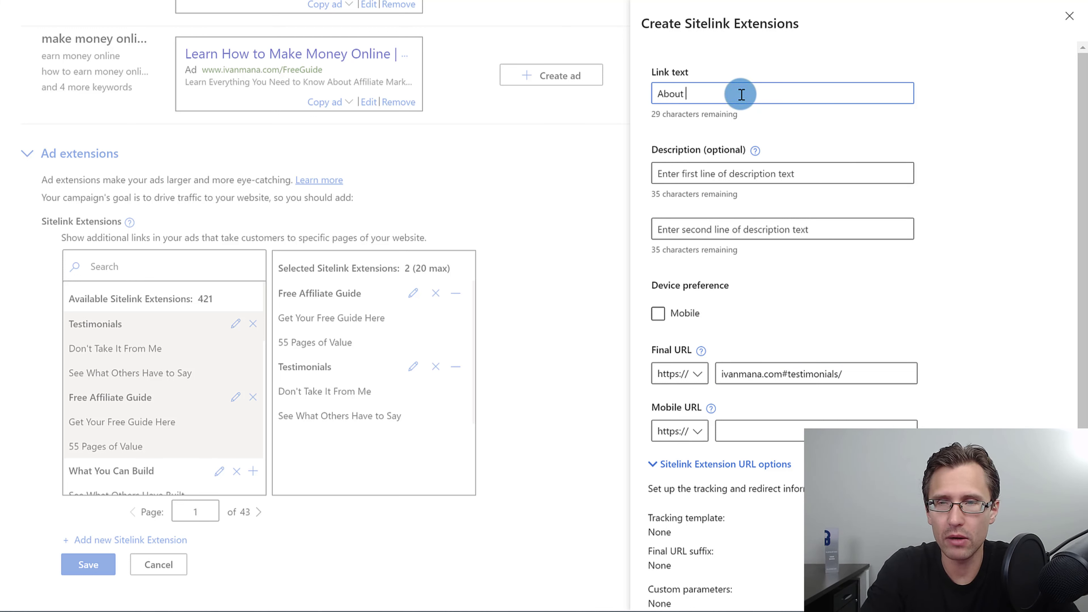
pyautogui.write(' Me')
pyautogui.press('Tab')
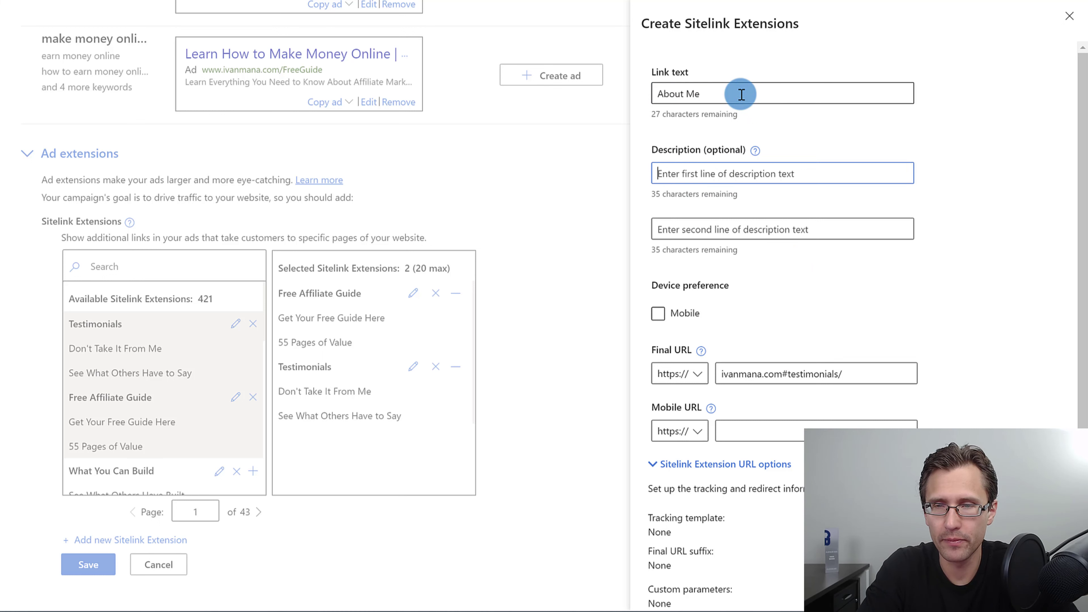
pyautogui.write('Learn About Ivan')
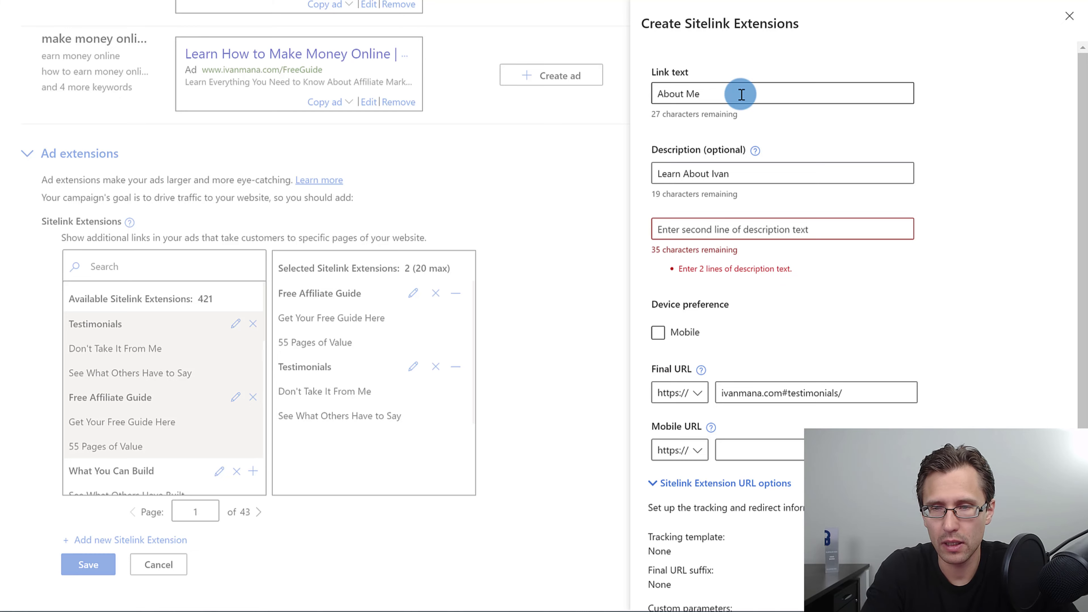
pyautogui.write('And How I')
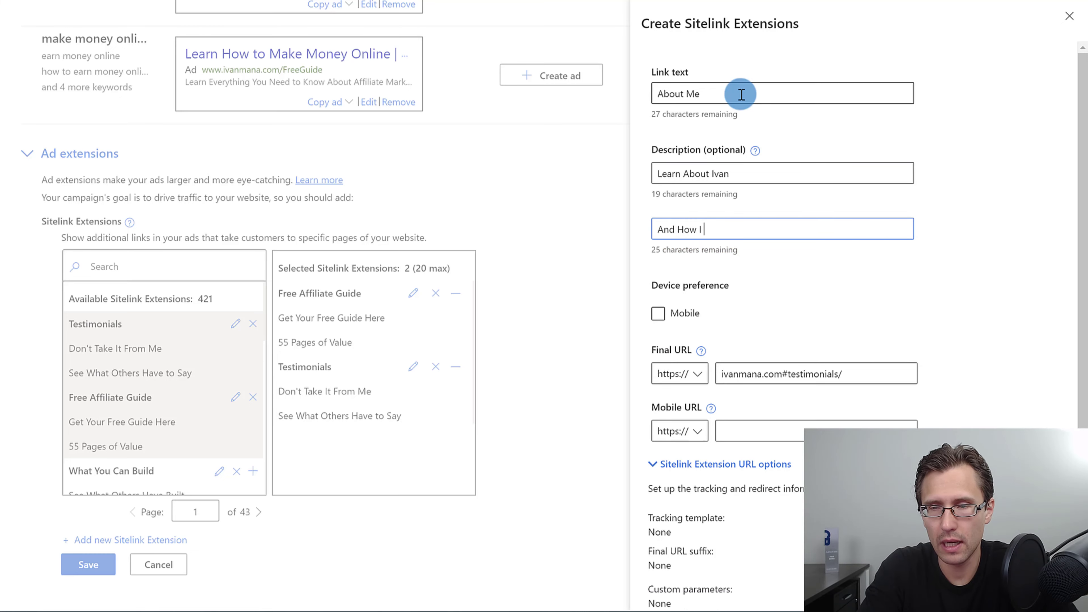
pyautogui.write('ou')
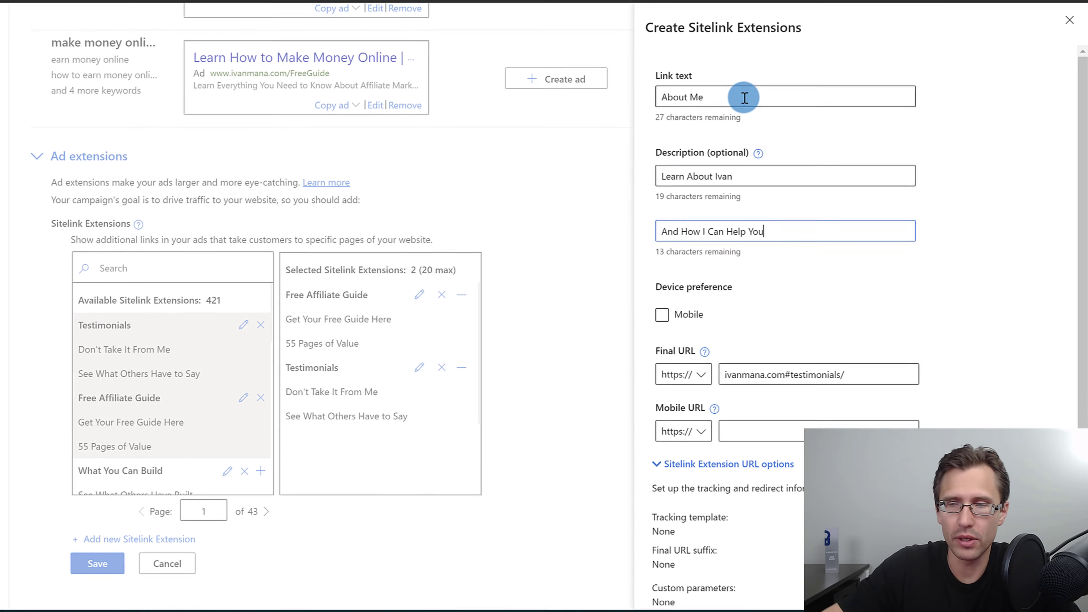
# Switch to the ivanmana.com website, open its Meet Ivan page and copy the page address.
pyautogui.click(204, 3)
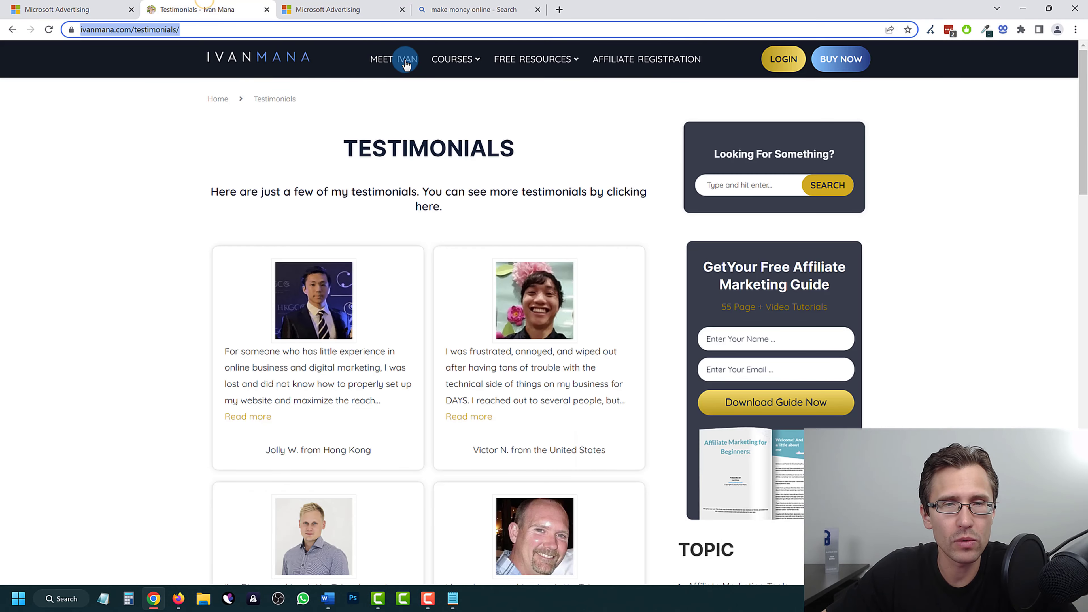
pyautogui.click(406, 64)
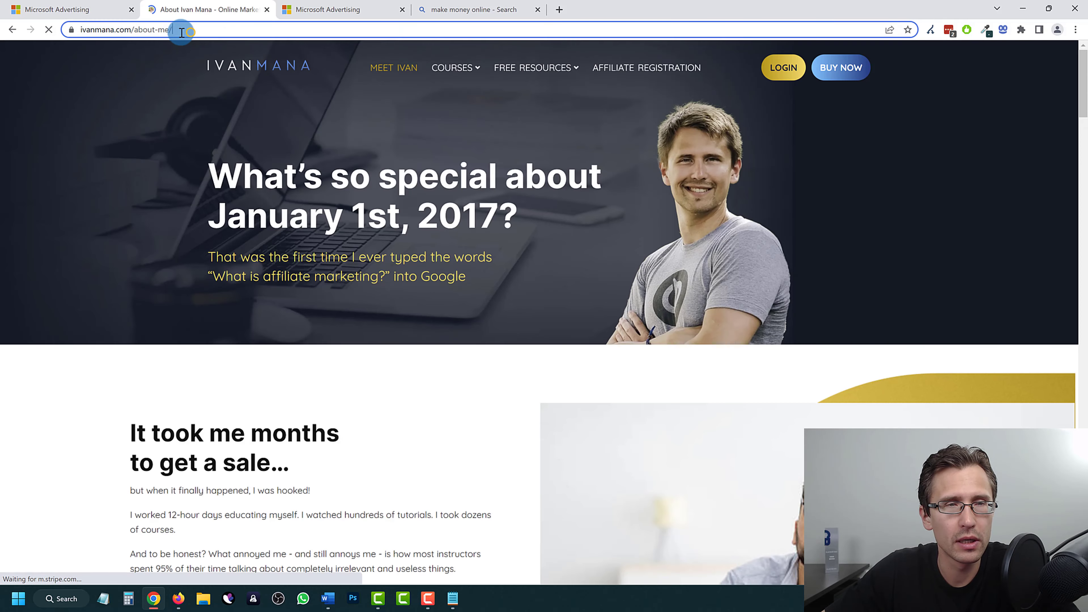
pyautogui.click(189, 30)
pyautogui.hotkey('ctrl', 'c')
# Return to Microsoft Advertising, replace the About Me sitelink's final URL with ivanmana.com/about-me/ and save the extension.
pyautogui.click(64, 1)
pyautogui.tripleClick(850, 391)
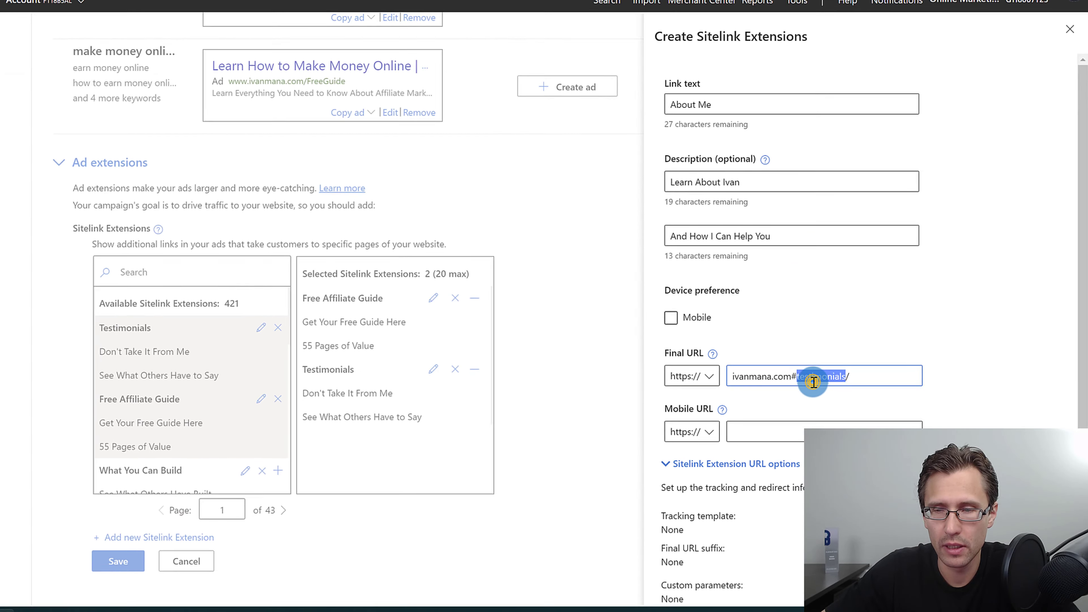
pyautogui.hotkey('ctrl', 'v')
pyautogui.scroll(-4, 782, 423)
pyautogui.click(667, 576)
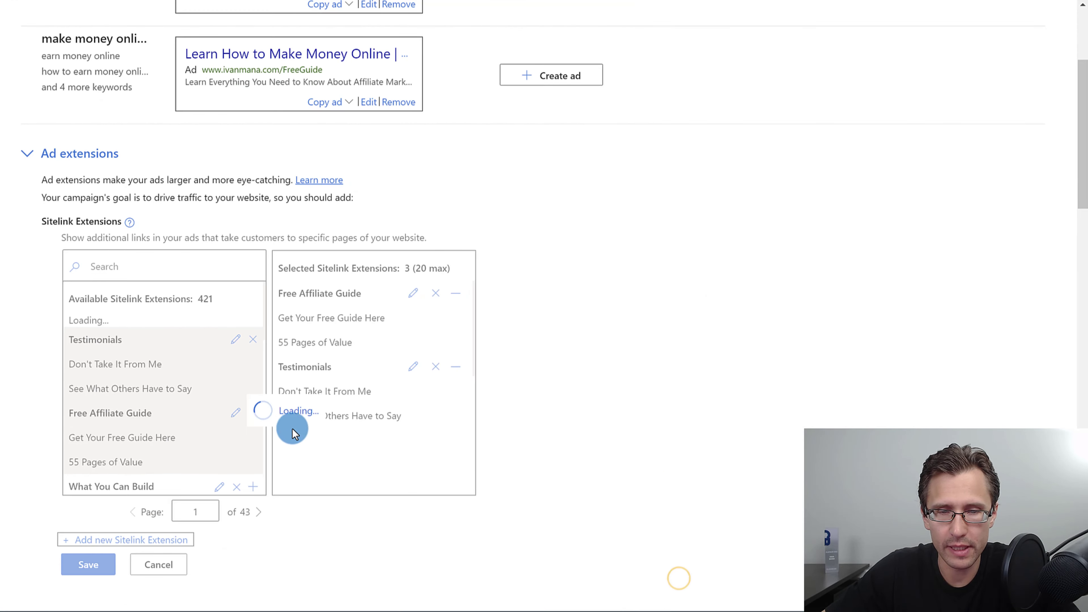
# Check the selected sitelinks and start another sitelink extension with the link text "Check Out My Courses".
pyautogui.scroll(2, 334, 420)
pyautogui.scroll(-3, 377, 407)
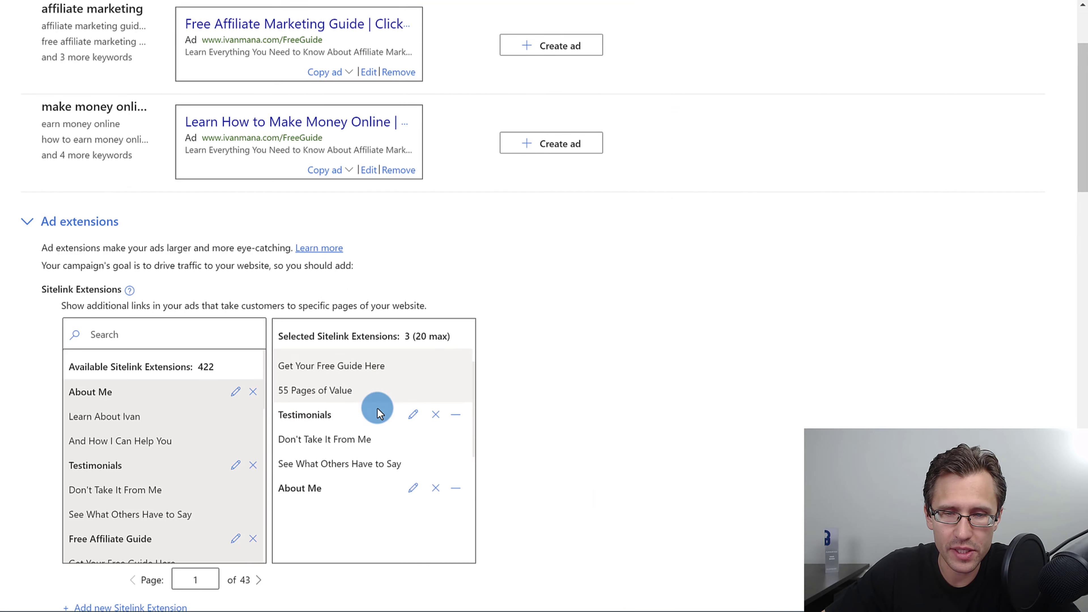
pyautogui.scroll(3, 368, 403)
pyautogui.scroll(-3, 362, 422)
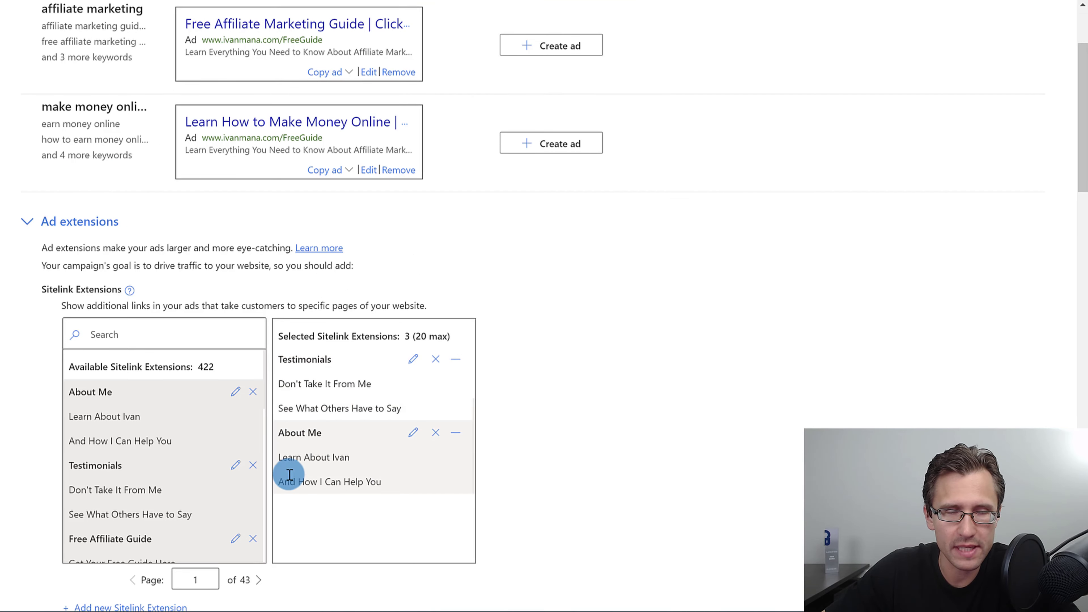
pyautogui.scroll(-2, 119, 568)
pyautogui.click(104, 540)
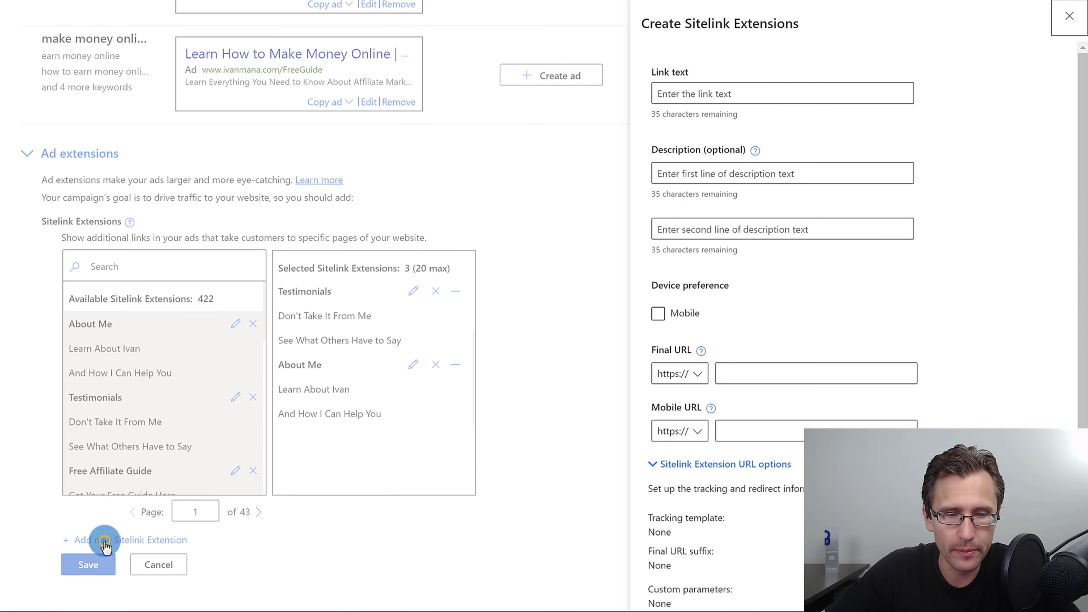
pyautogui.click(732, 89)
pyautogui.write('Check Out My Courses')
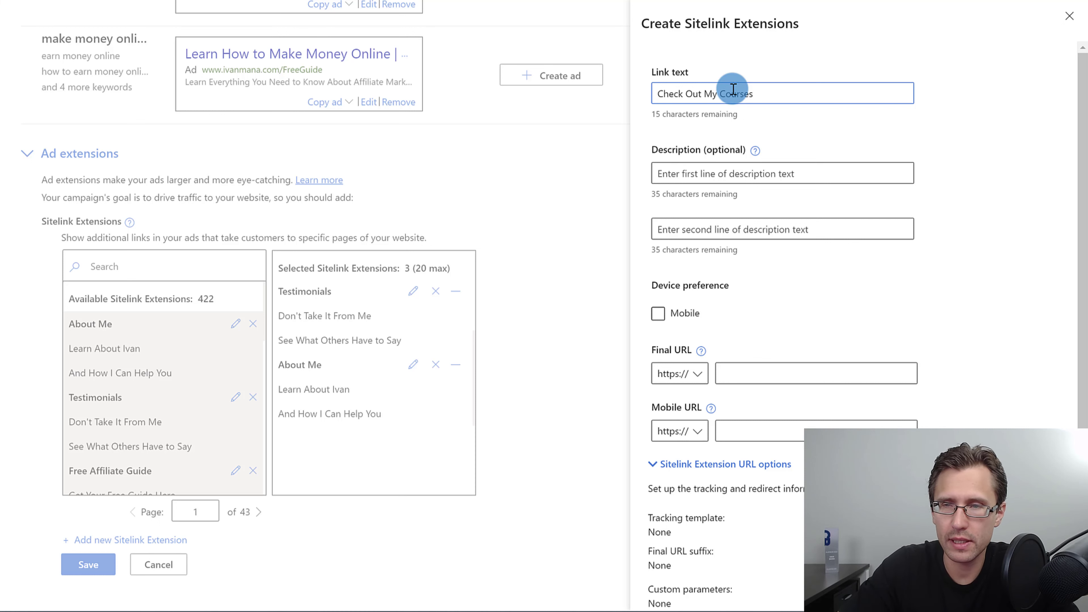
pyautogui.press('Tab')
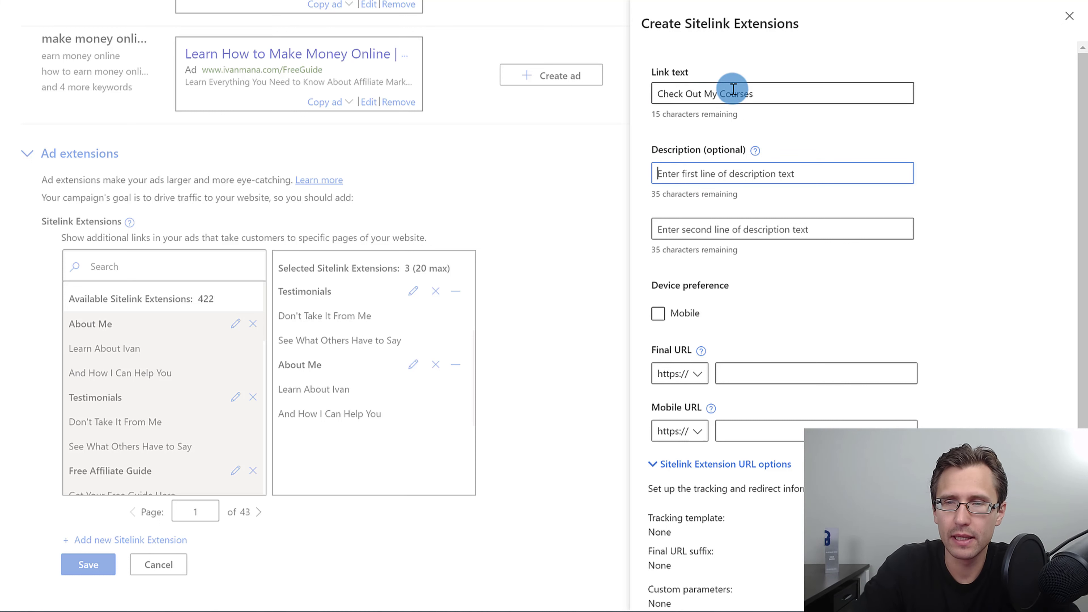
# Set the courses sitelink's descriptions to "See All My Training Courses" and "5+ Hours Worth of Content Each".
pyautogui.write('See All My')
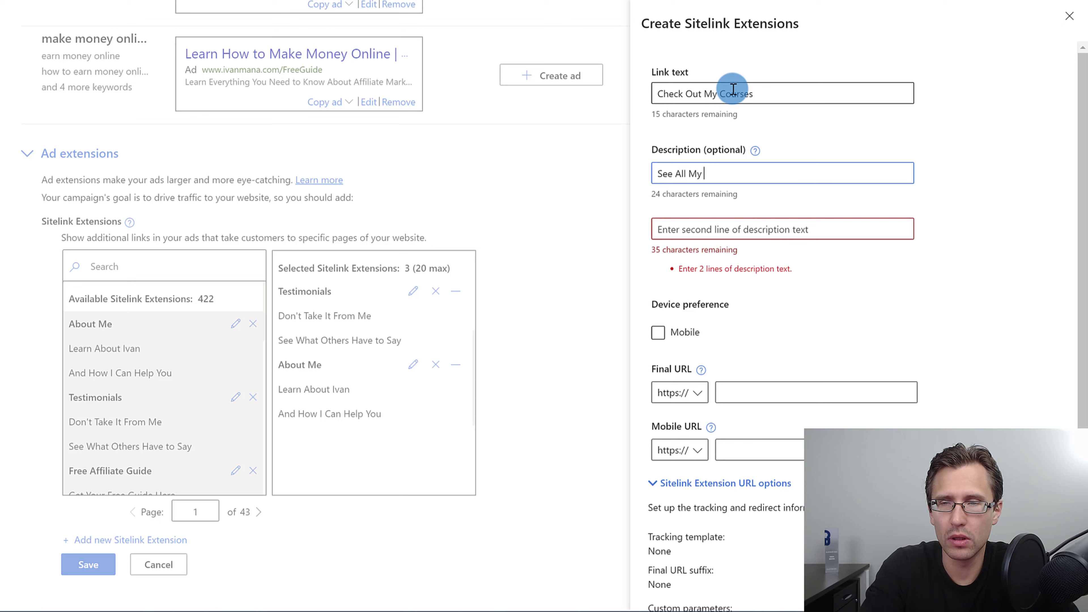
pyautogui.write(' Training Courses')
pyautogui.press('Tab')
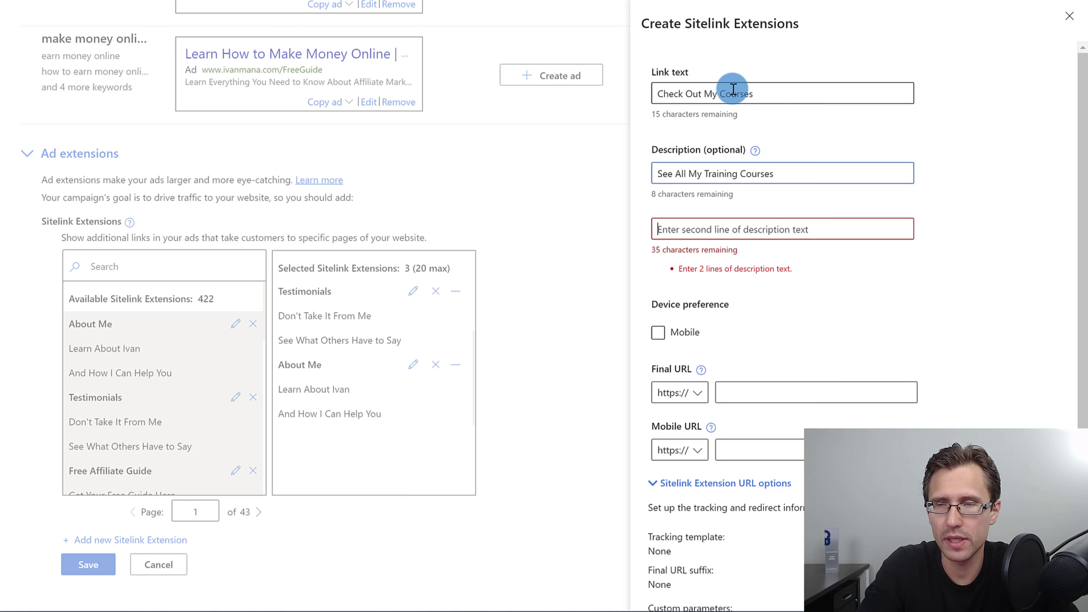
pyautogui.write('5+ Hours Worth')
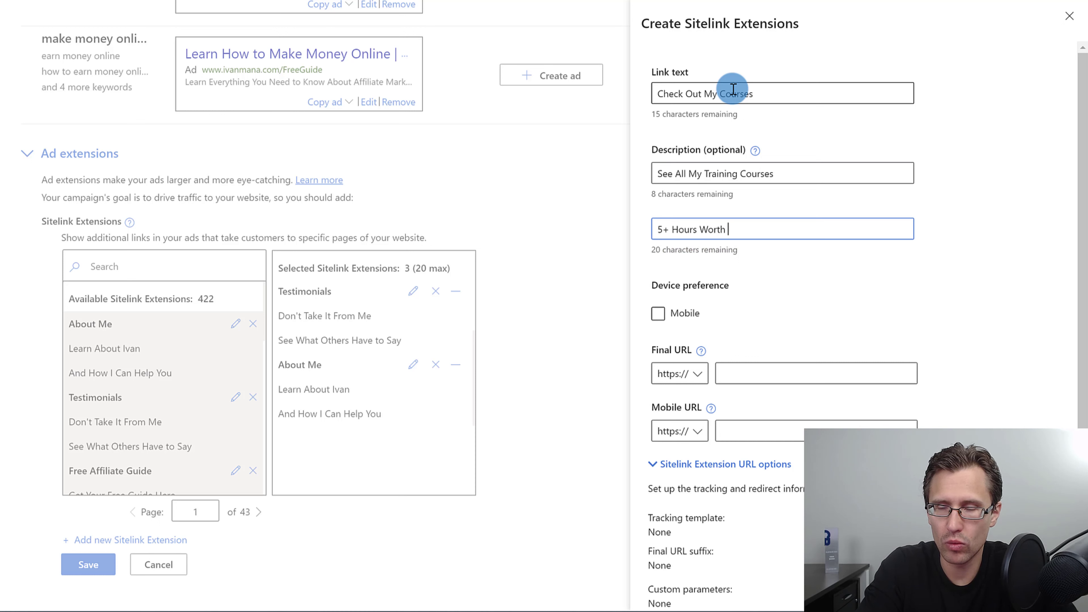
pyautogui.write(' of Content Each')
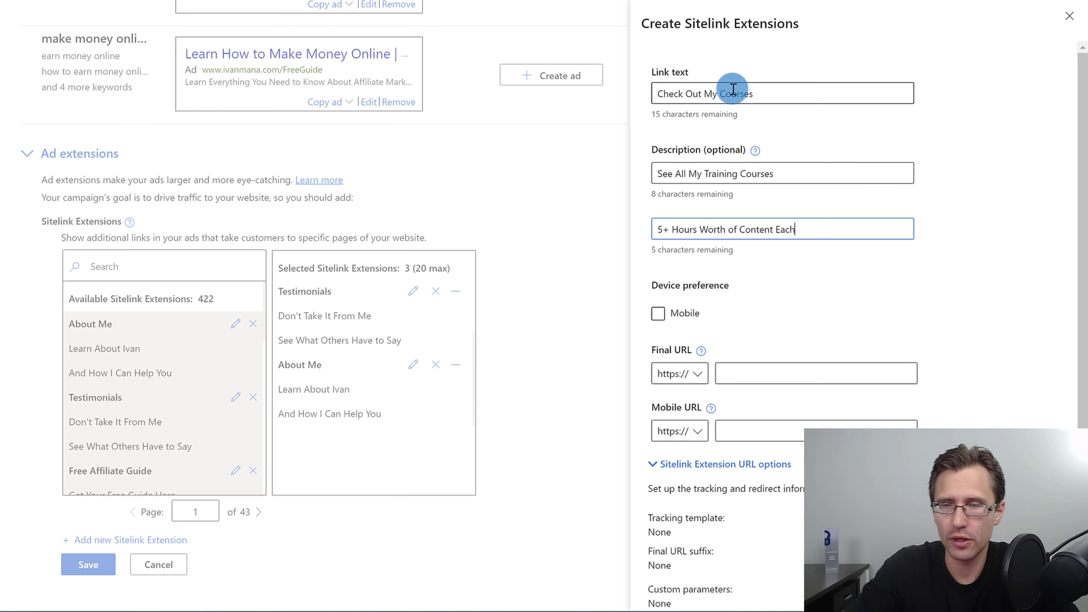
# Set the courses sitelink's final URL to ivanmana.com/all-courses and save the extension.
pyautogui.click(762, 383)
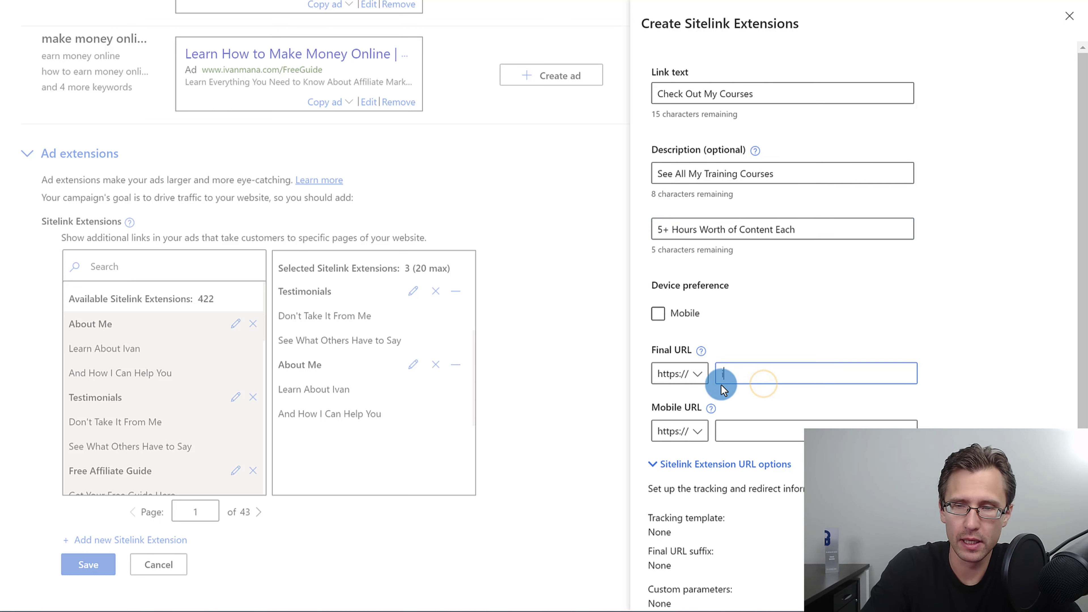
pyautogui.write('ivanmana.com/all-cour')
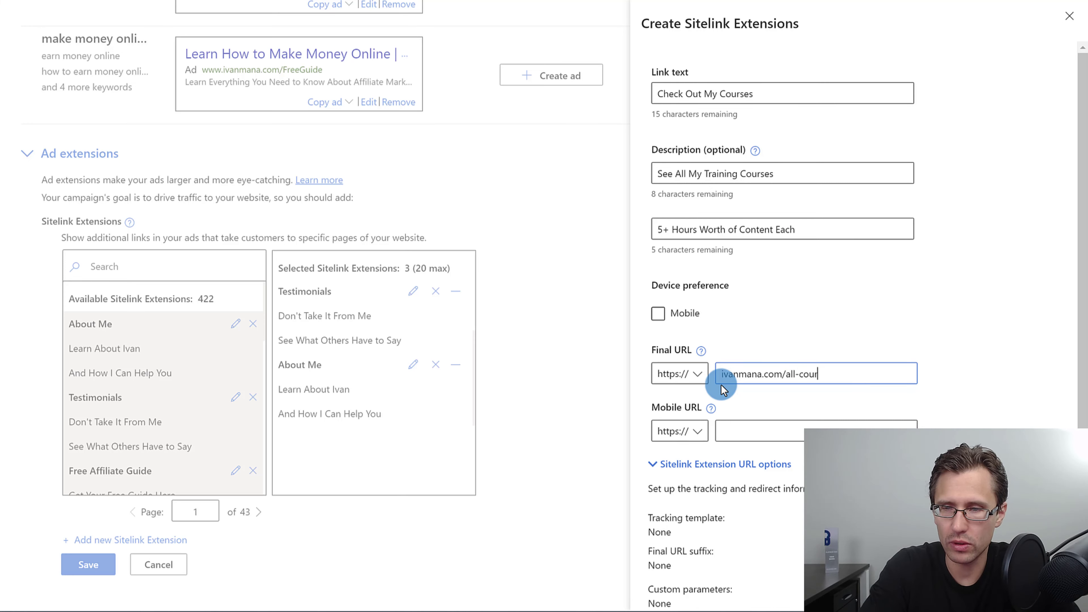
pyautogui.write('es')
pyautogui.scroll(-4, 690, 557)
pyautogui.click(649, 578)
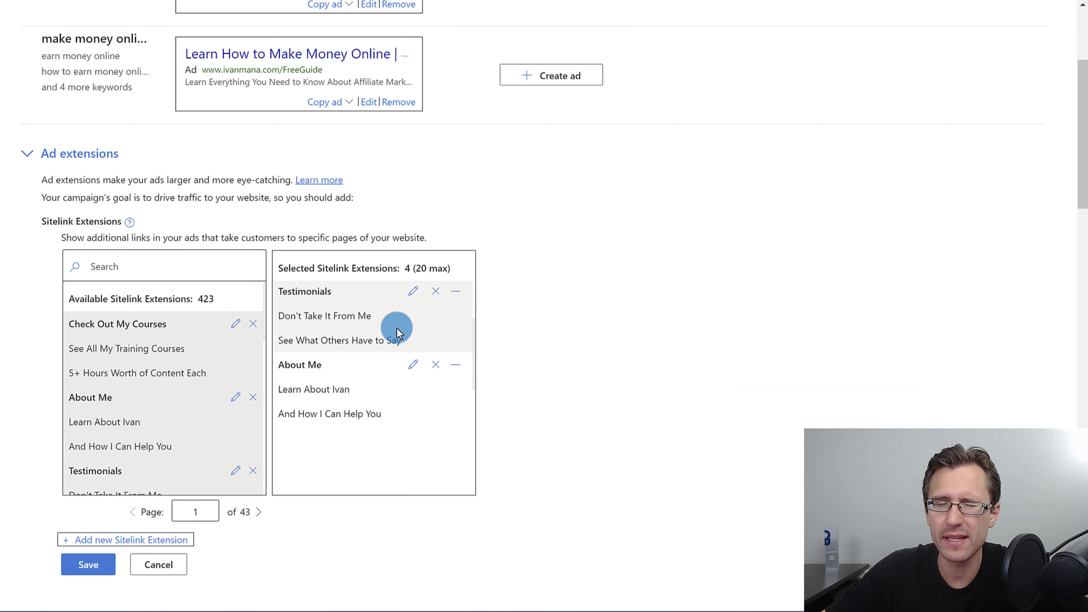
# Review the selected sitelink extensions and save the selection for the campaign.
pyautogui.scroll(2, 364, 343)
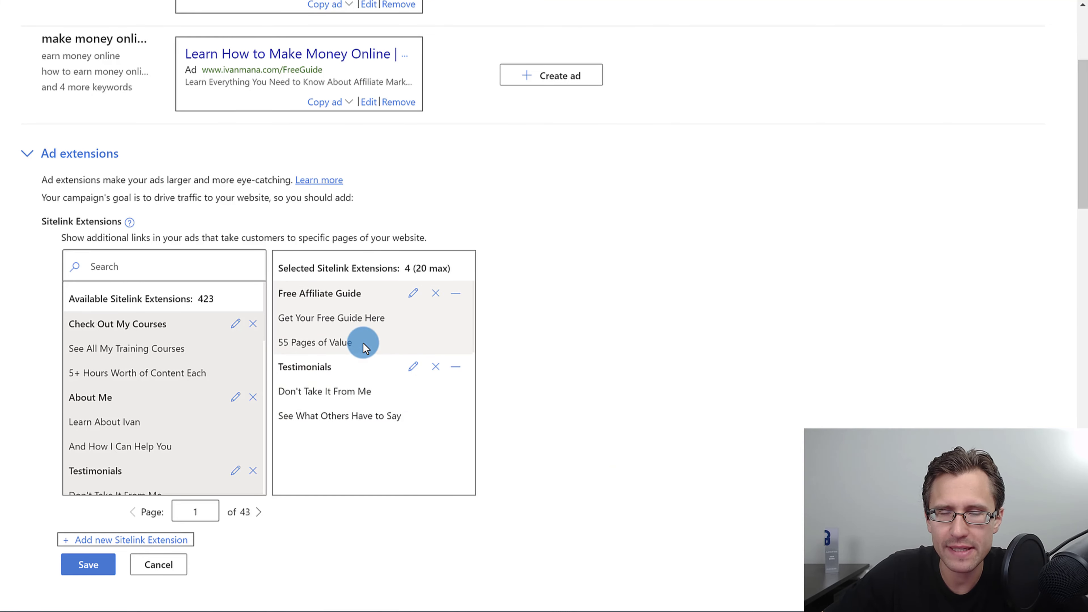
pyautogui.scroll(-5, 363, 345)
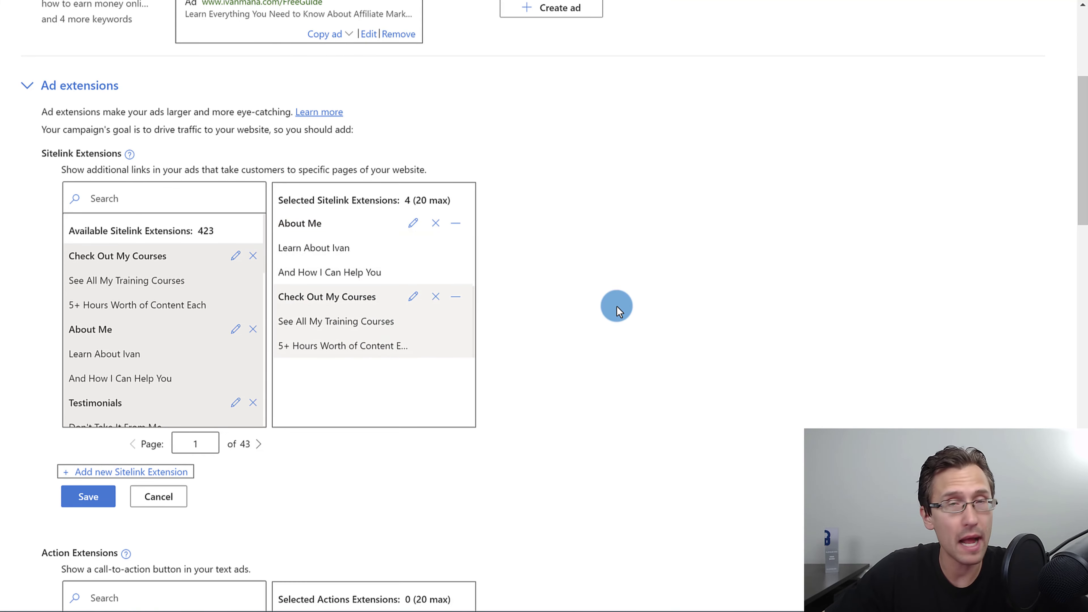
pyautogui.scroll(2, 524, 337)
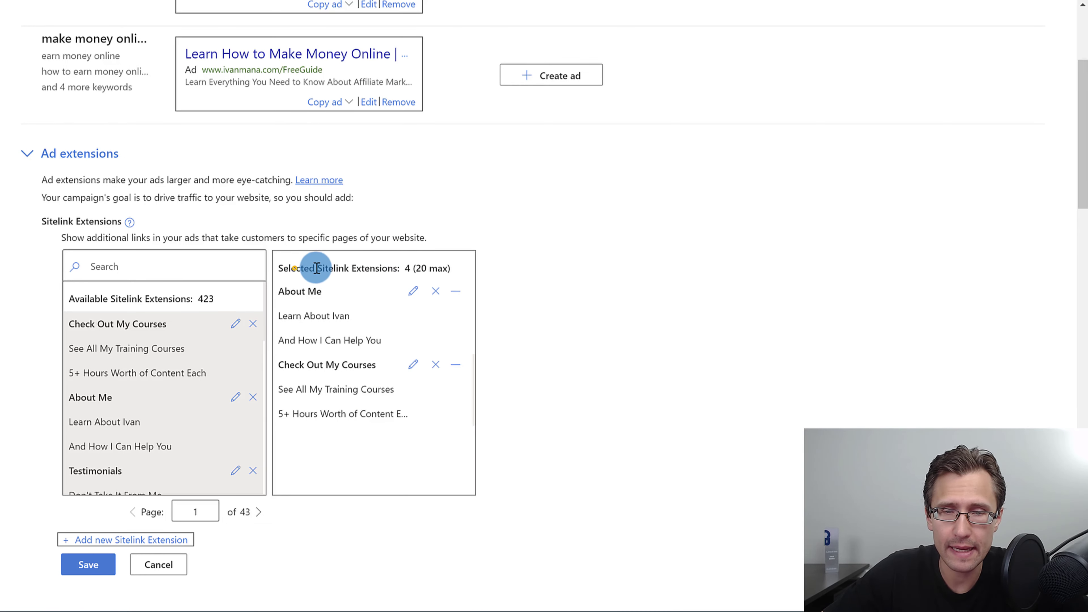
pyautogui.moveTo(296, 269); pyautogui.dragTo(451, 268)
pyautogui.click(426, 269)
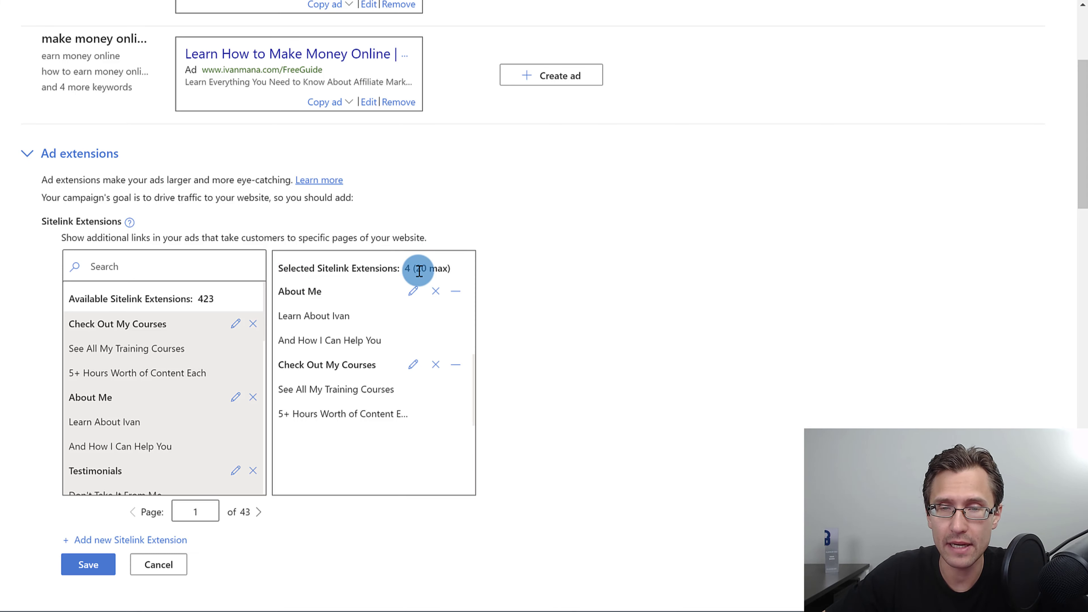
pyautogui.scroll(-2, 53, 479)
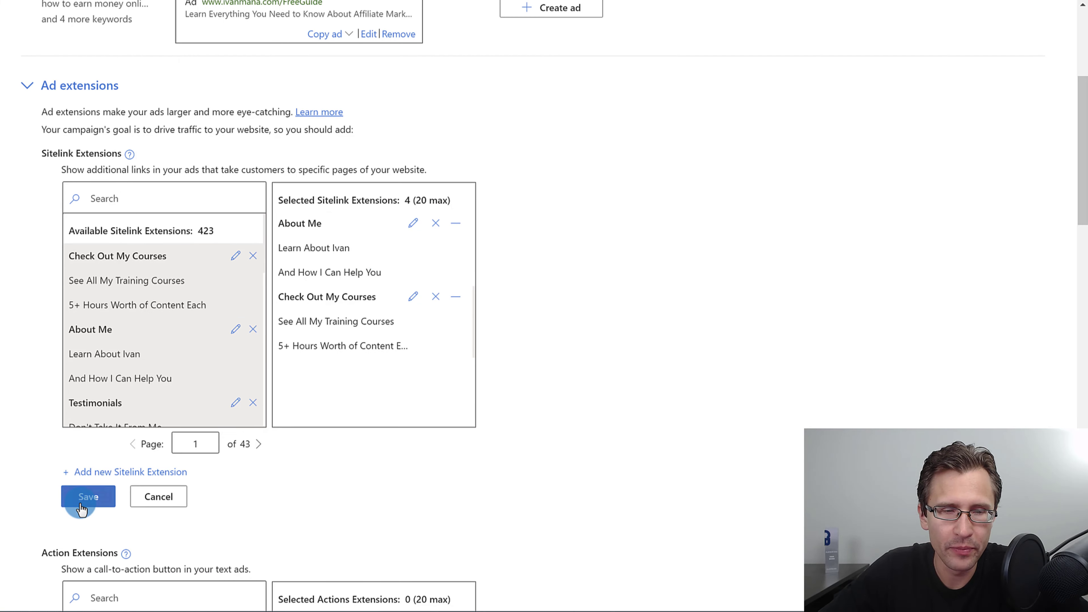
pyautogui.click(80, 498)
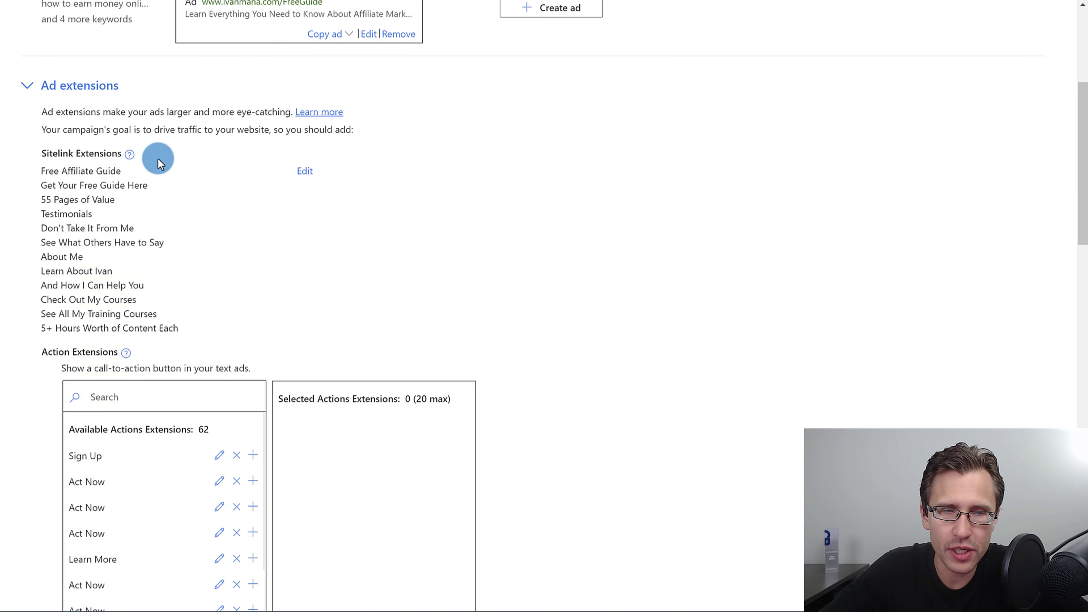
# Reopen the saved sitelink selection to look through its entries, and close it without making changes.
pyautogui.click(302, 171)
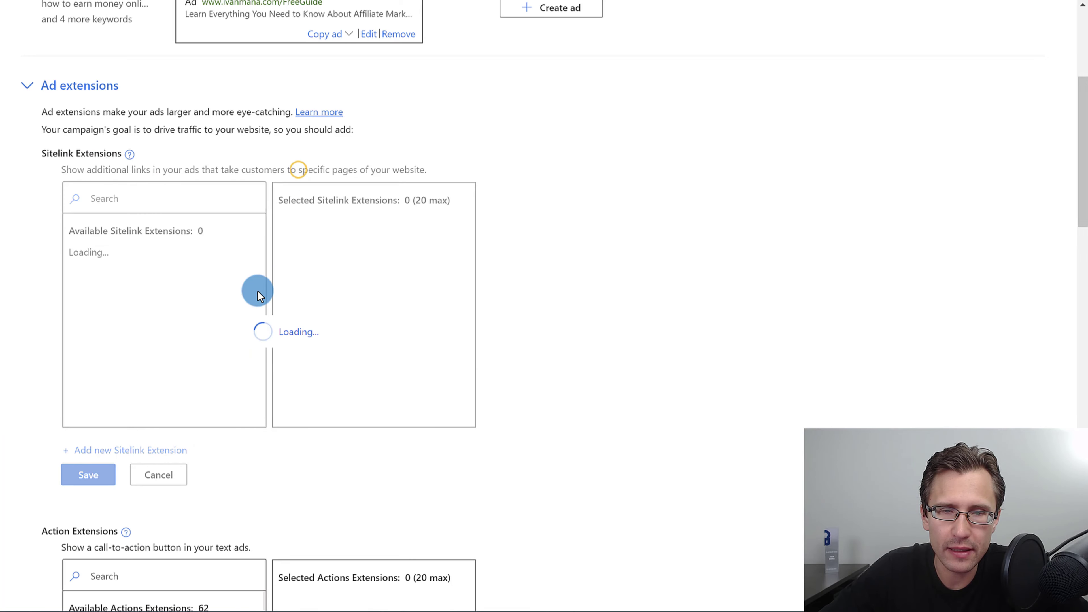
pyautogui.scroll(-2, 395, 269)
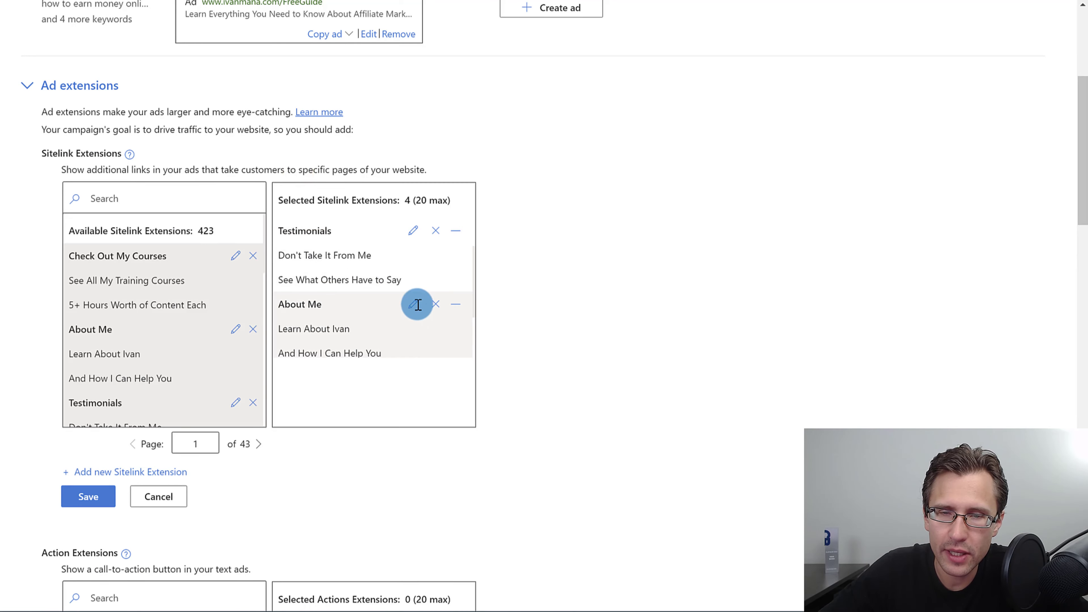
pyautogui.click(160, 497)
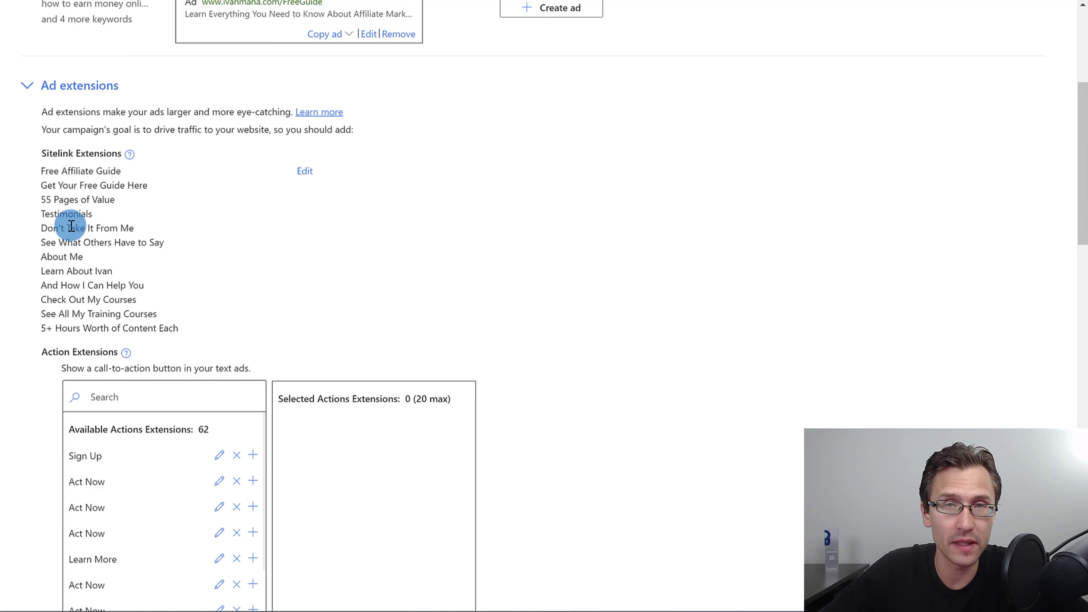
# Look through the available action, callout and promotion extension sections below the campaign's sitelinks.
pyautogui.scroll(-1, 16, 226)
pyautogui.scroll(-3, 16, 225)
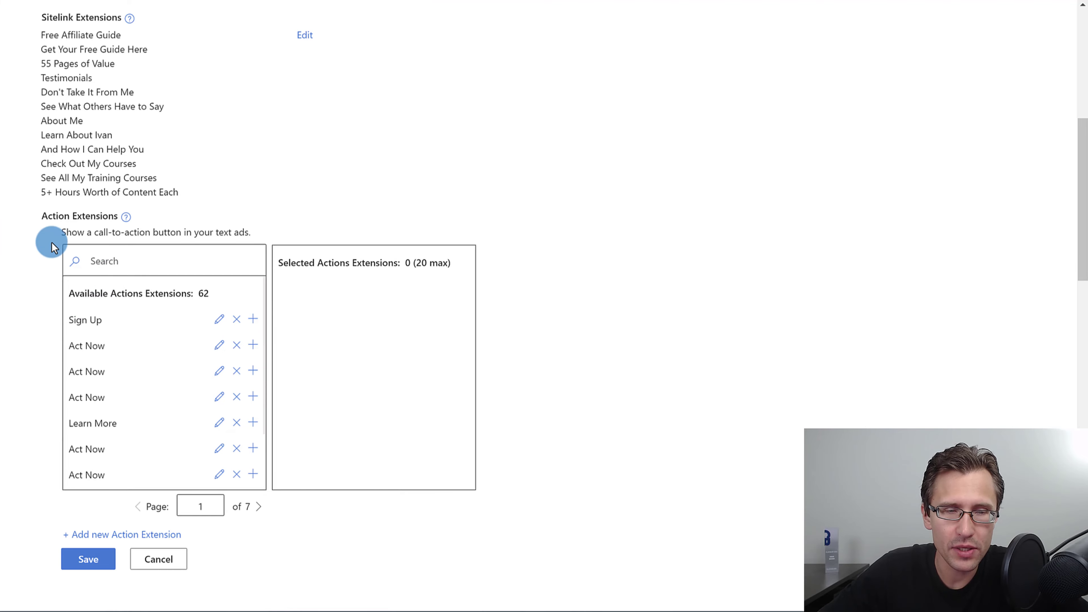
pyautogui.scroll(-2, 141, 304)
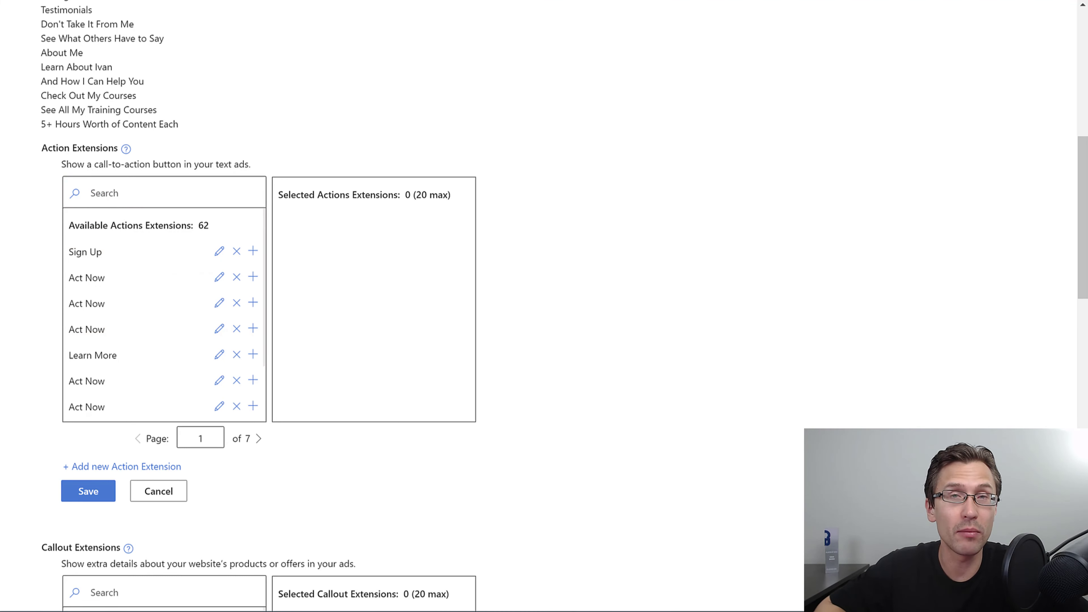
pyautogui.scroll(3, 92, 61)
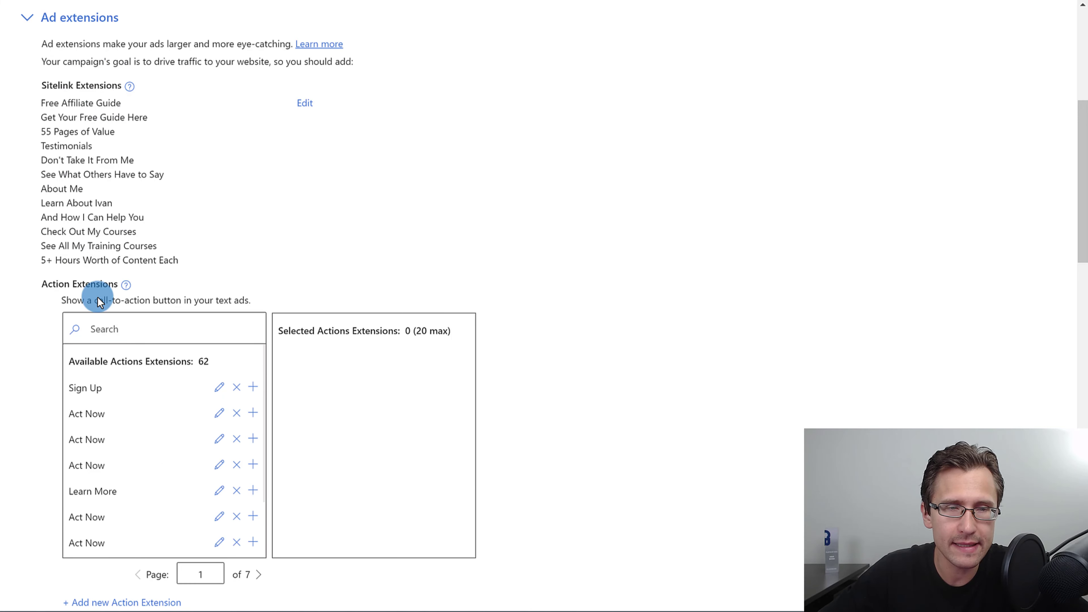
pyautogui.scroll(-10, 116, 461)
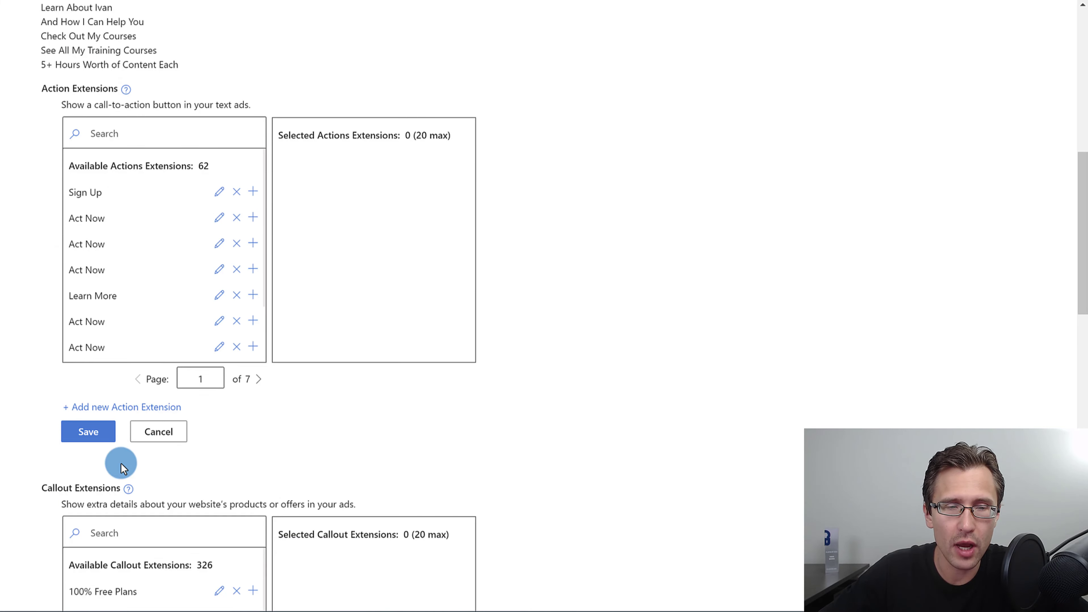
pyautogui.scroll(-3, 68, 493)
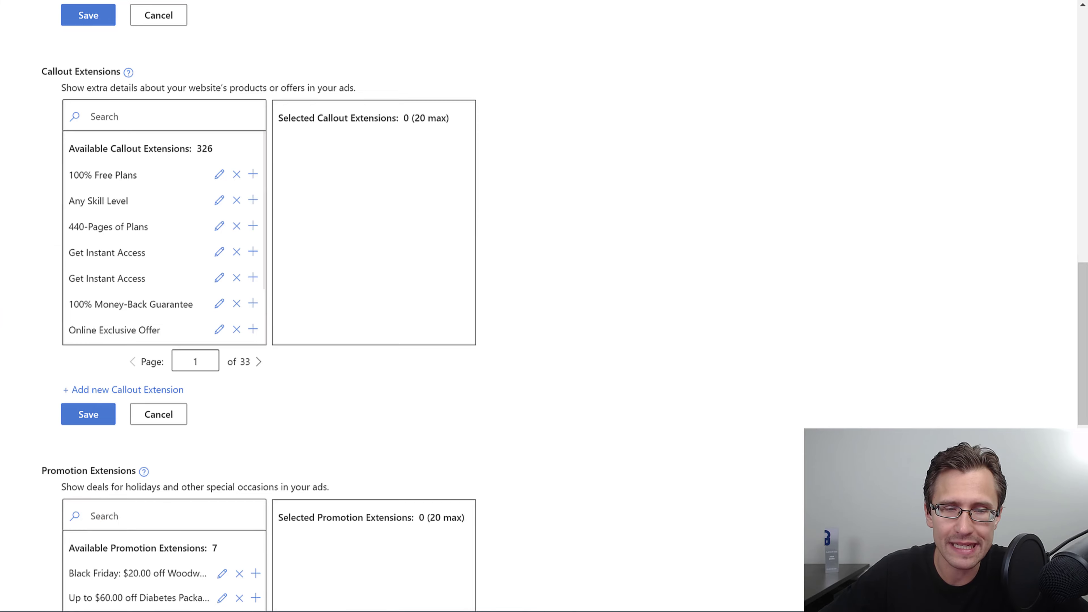
pyautogui.scroll(10, 257, 301)
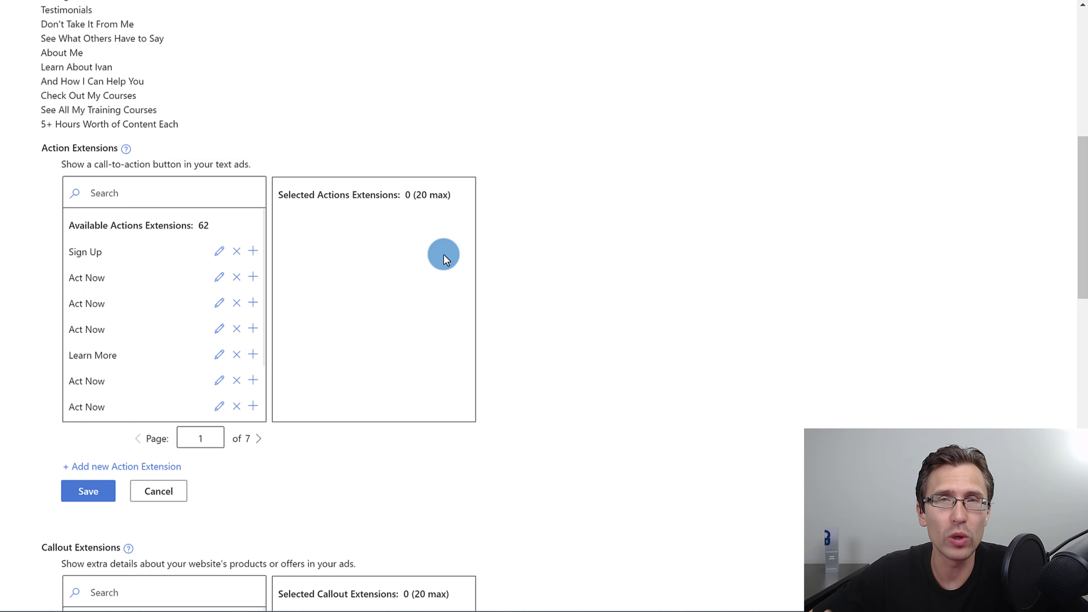
# Start a new action extension in English with the action text "Learn More".
pyautogui.click(111, 466)
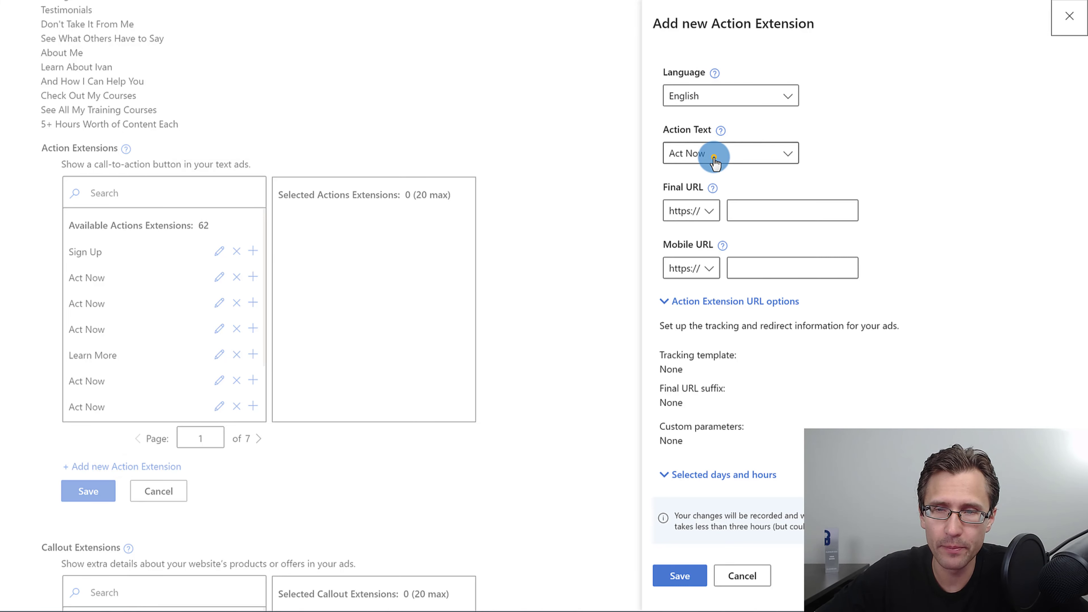
pyautogui.click(712, 155)
pyautogui.scroll(-3, 712, 238)
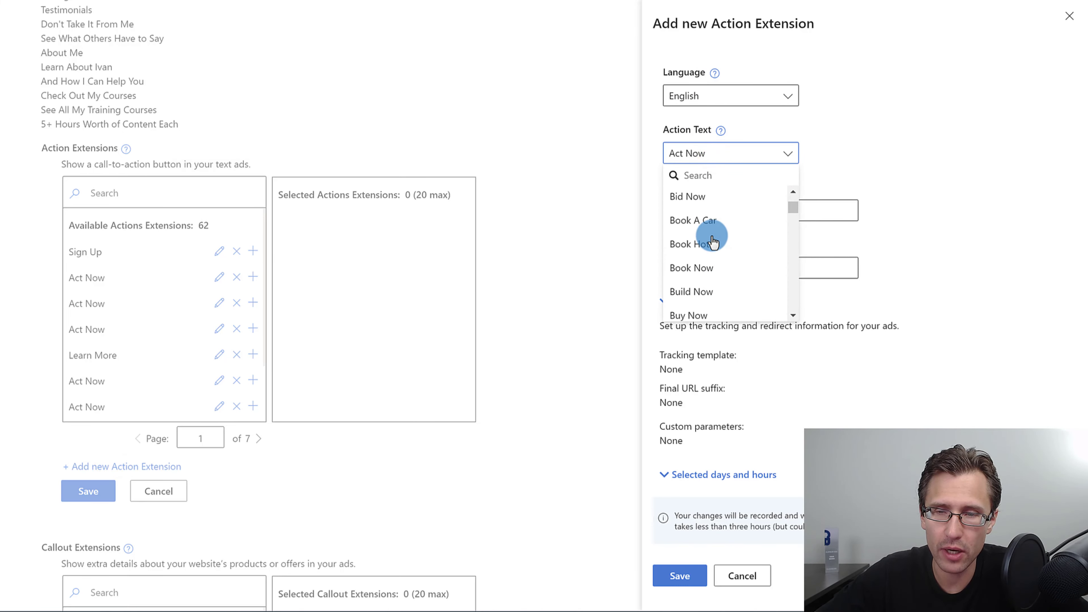
pyautogui.scroll(-6, 712, 240)
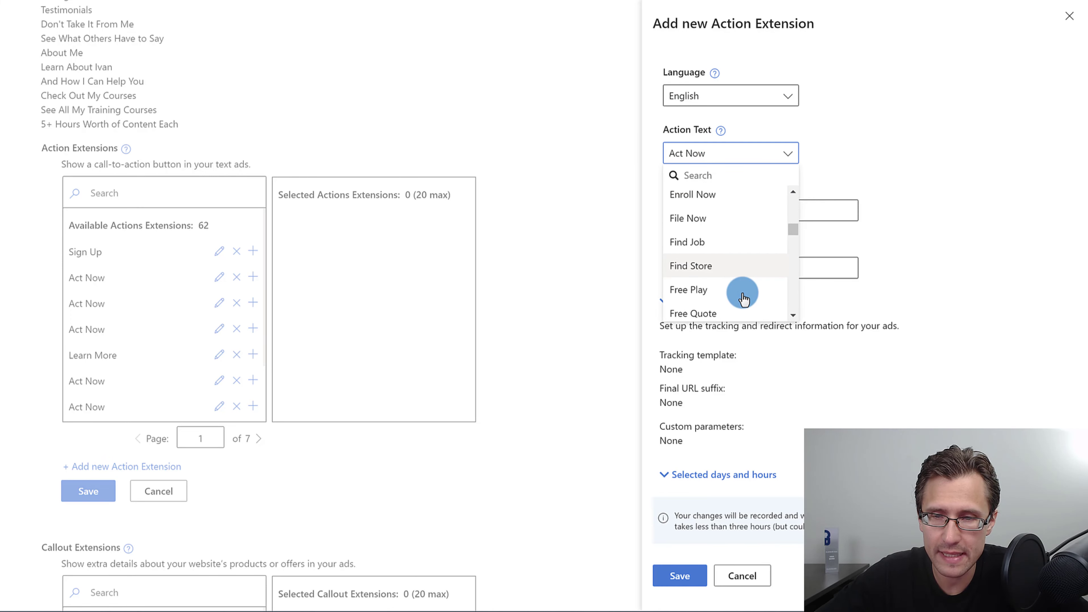
pyautogui.scroll(-5, 735, 284)
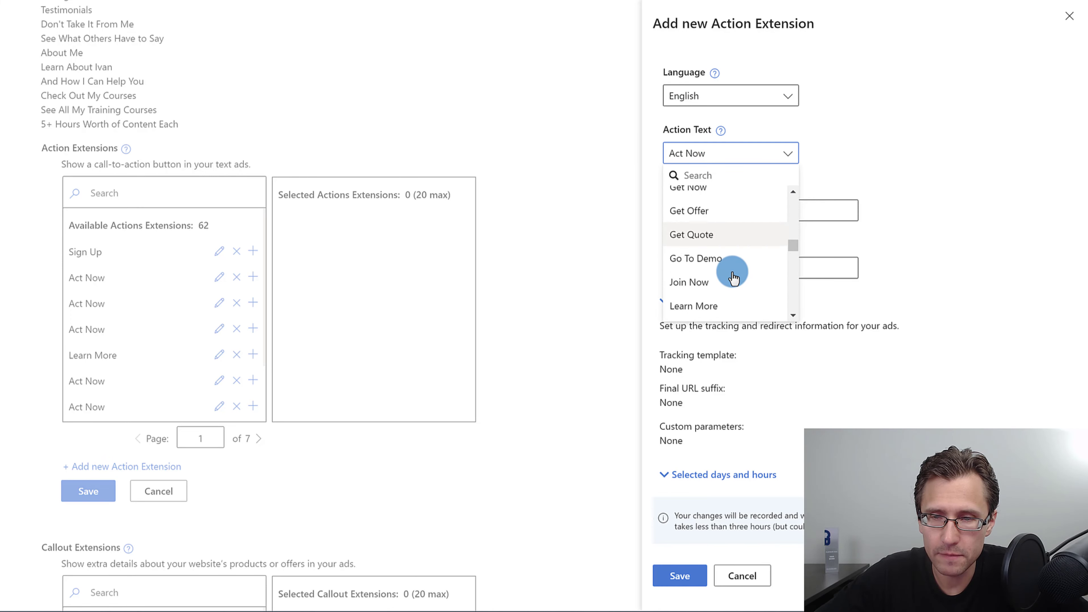
pyautogui.click(697, 212)
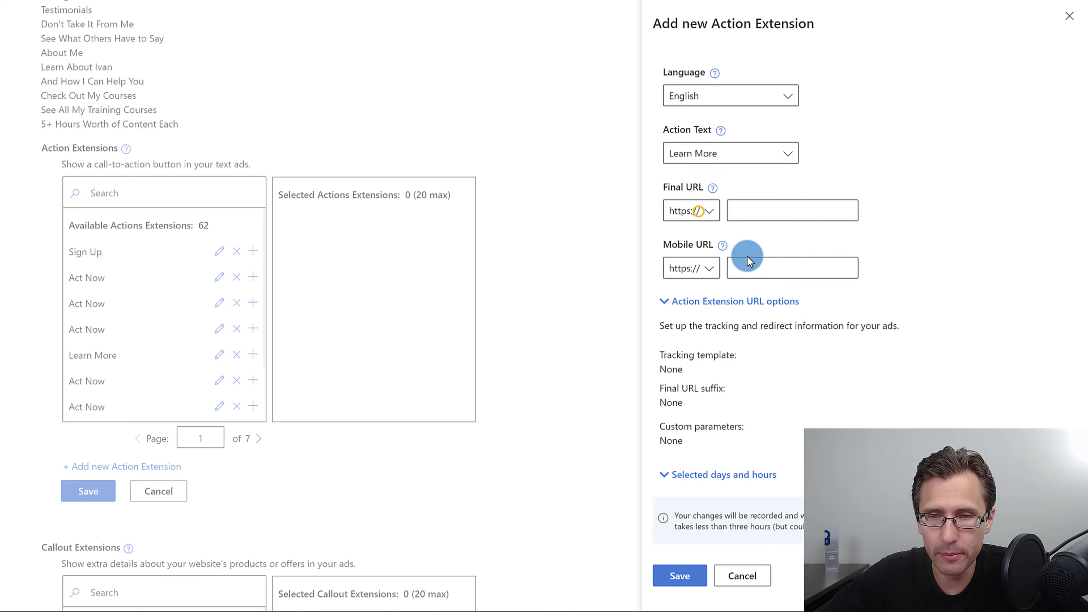
pyautogui.click(763, 205)
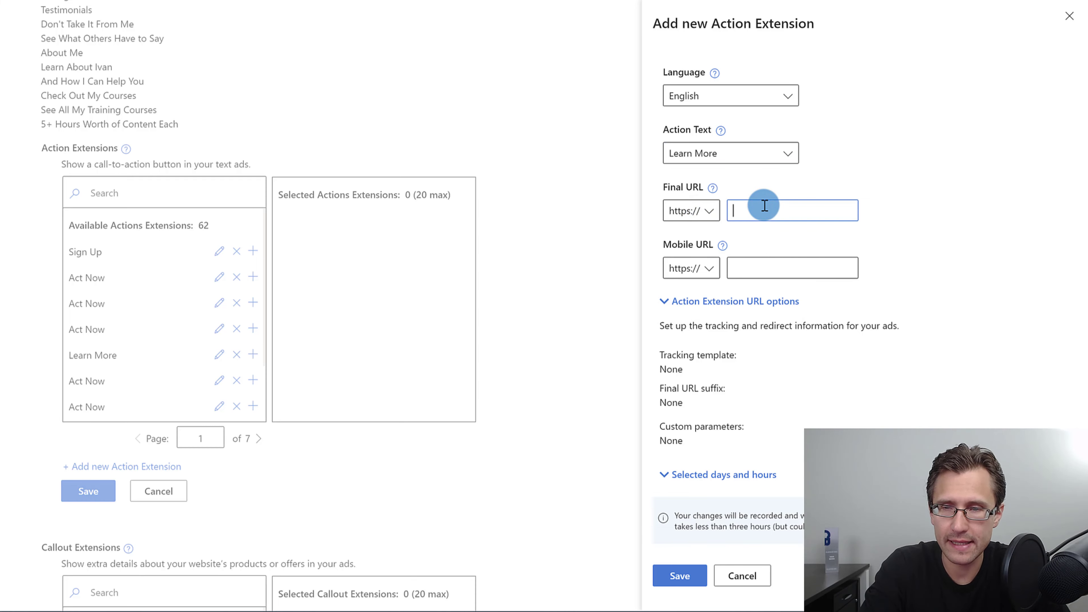
pyautogui.write('ivanmana.com')
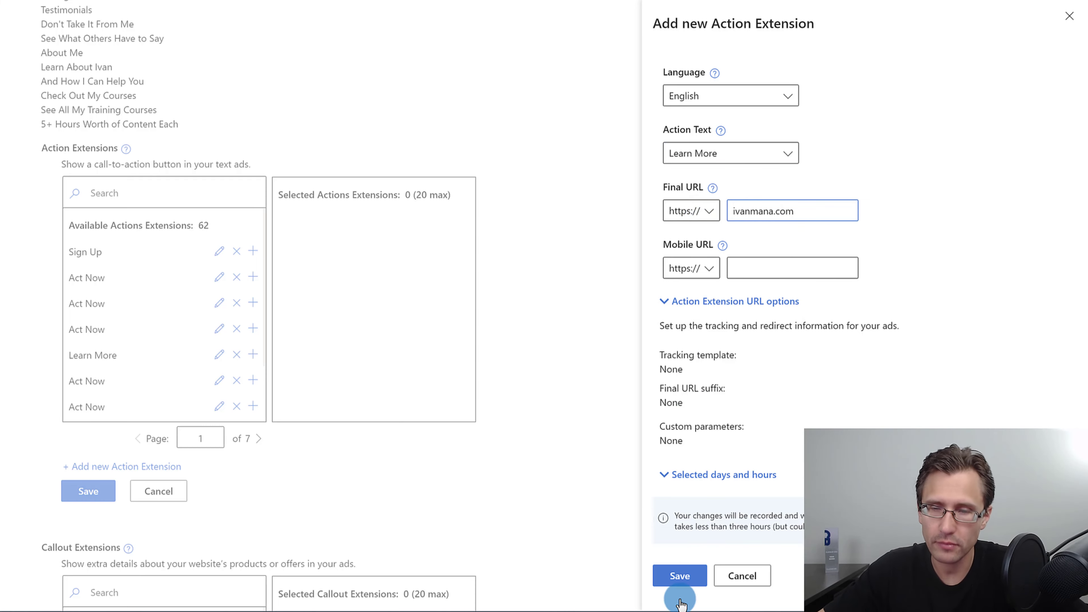
pyautogui.click(683, 575)
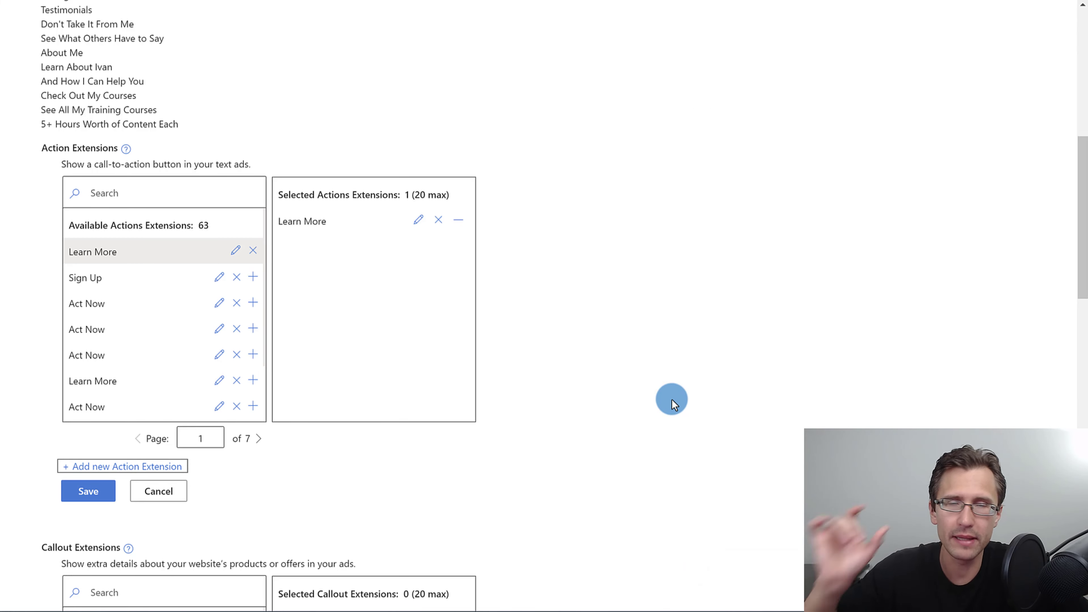
pyautogui.click(92, 492)
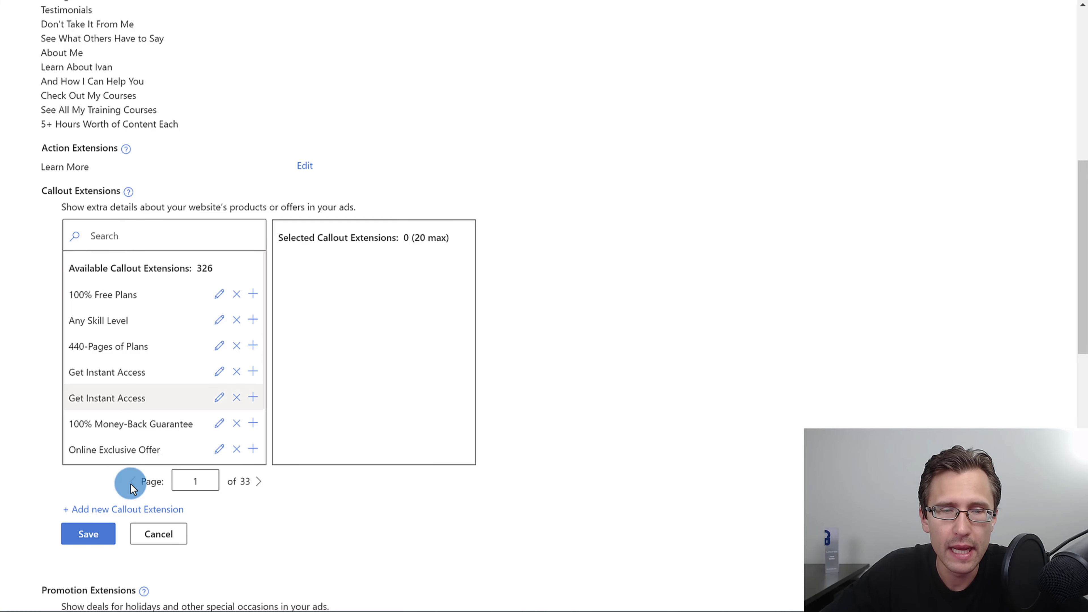
# Create and save a new callout extension with the text "100% Free Guide".
pyautogui.click(129, 509)
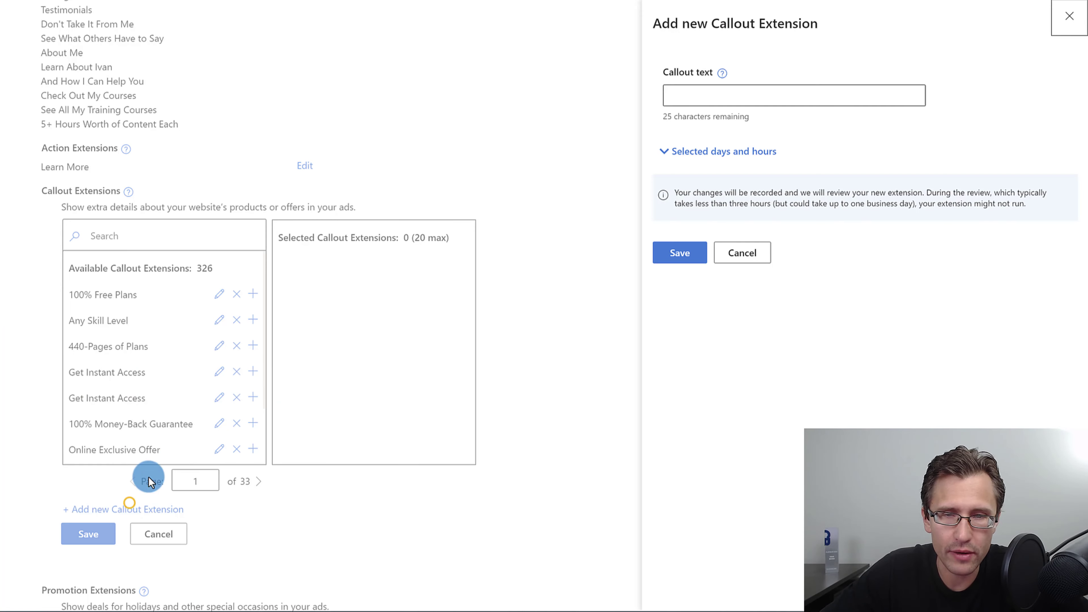
pyautogui.click(699, 103)
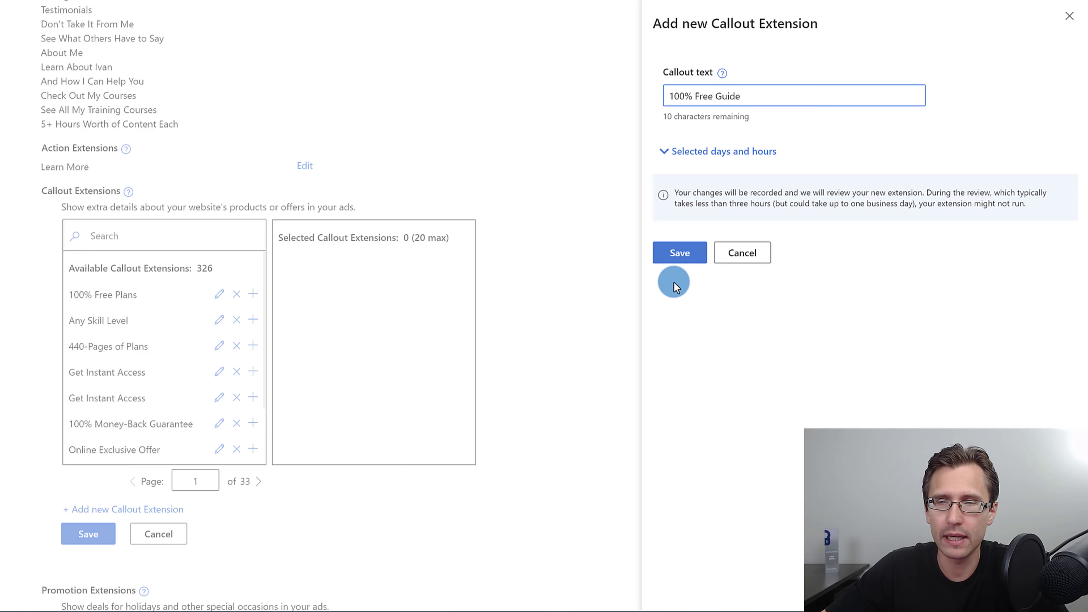
pyautogui.click(680, 253)
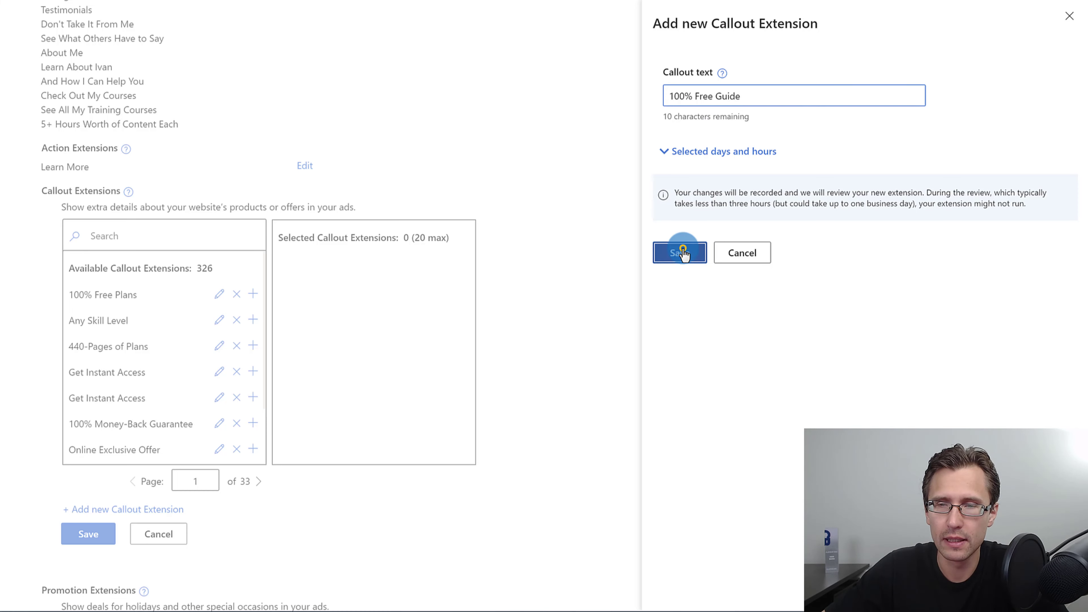
# Add another callout extension with the text "Online Exclusive" and save it.
pyautogui.click(121, 508)
pyautogui.click(711, 87)
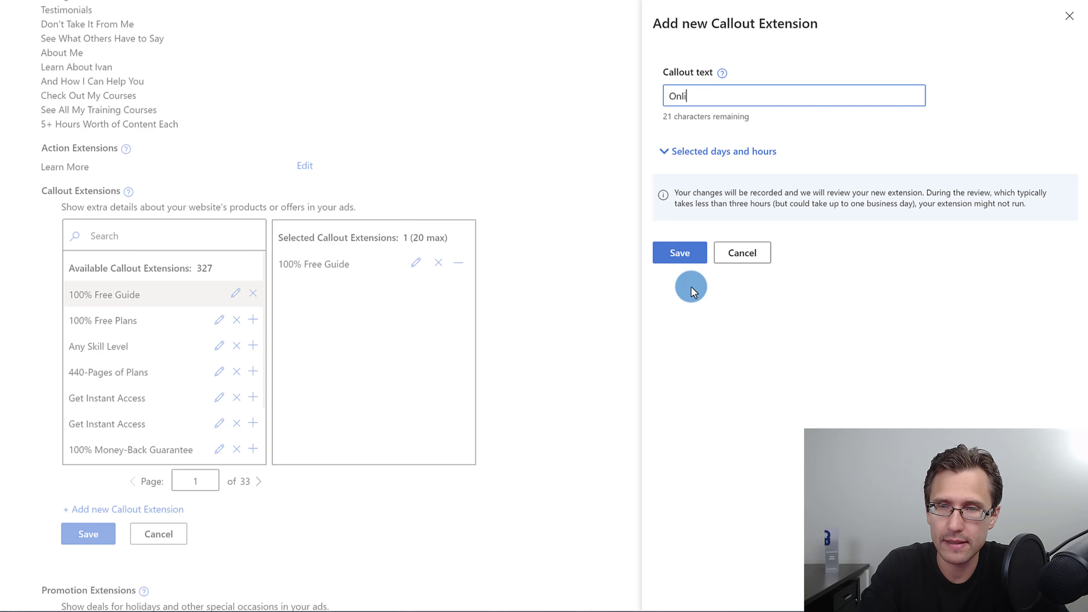
pyautogui.write('ive')
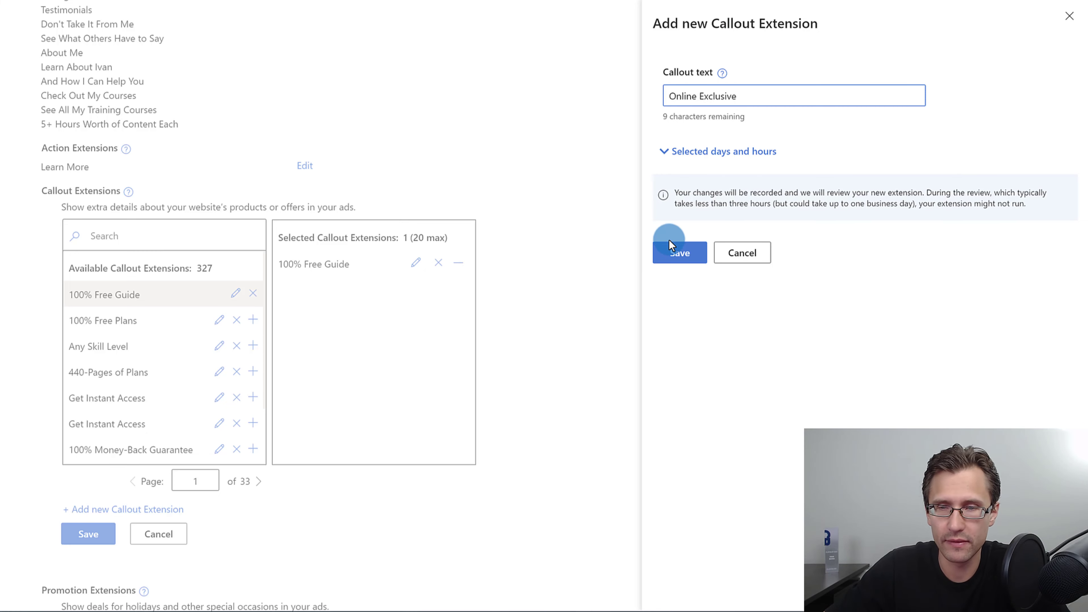
pyautogui.click(673, 253)
# Add a third callout extension reading "Learn Everything You Need" and save it.
pyautogui.click(105, 509)
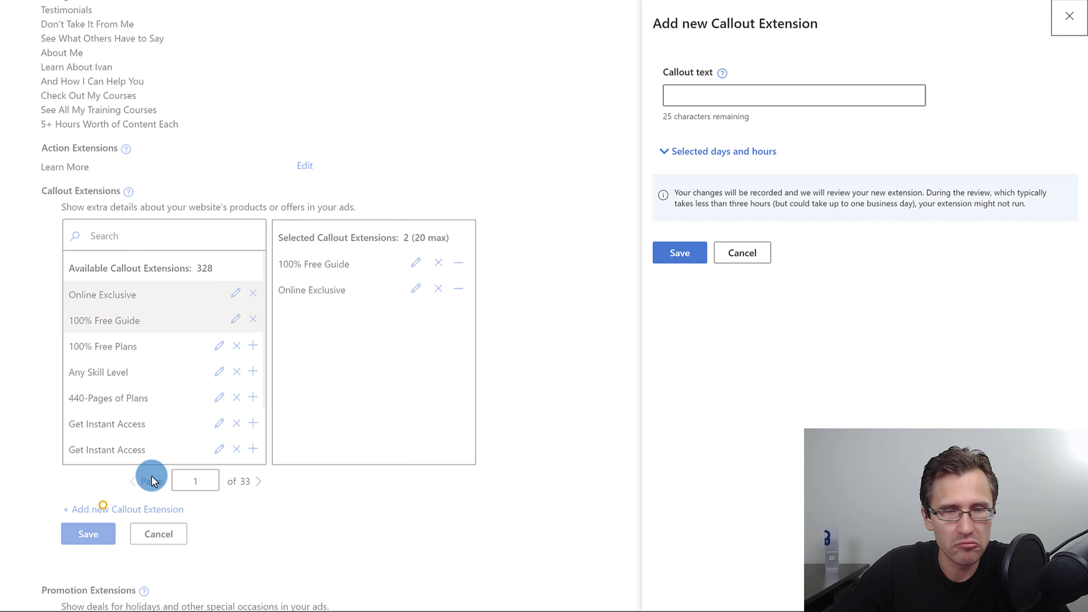
pyautogui.click(712, 94)
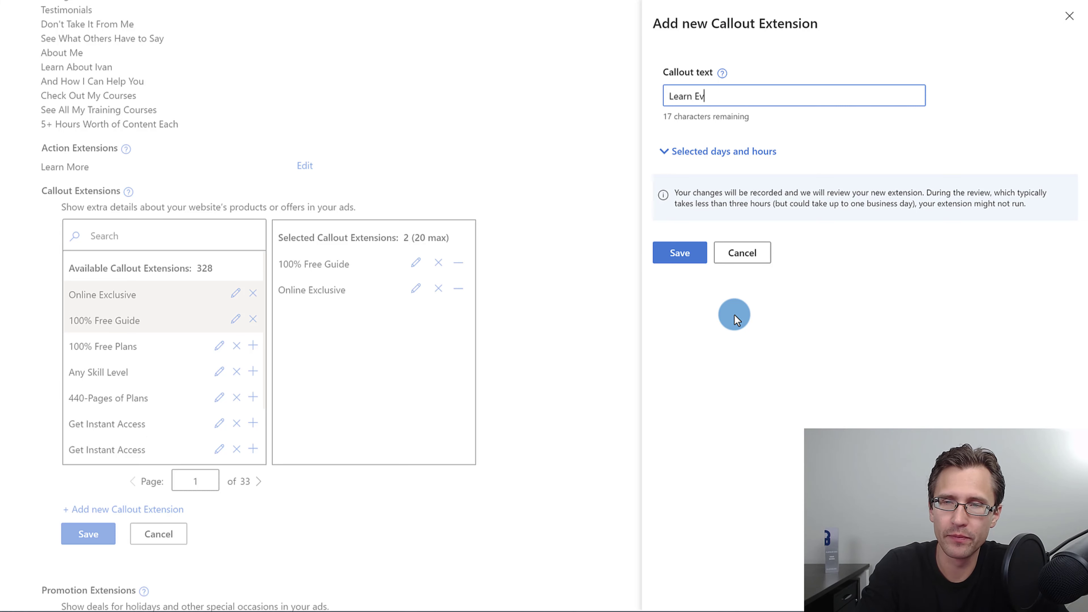
pyautogui.write('Learn Everything You Need')
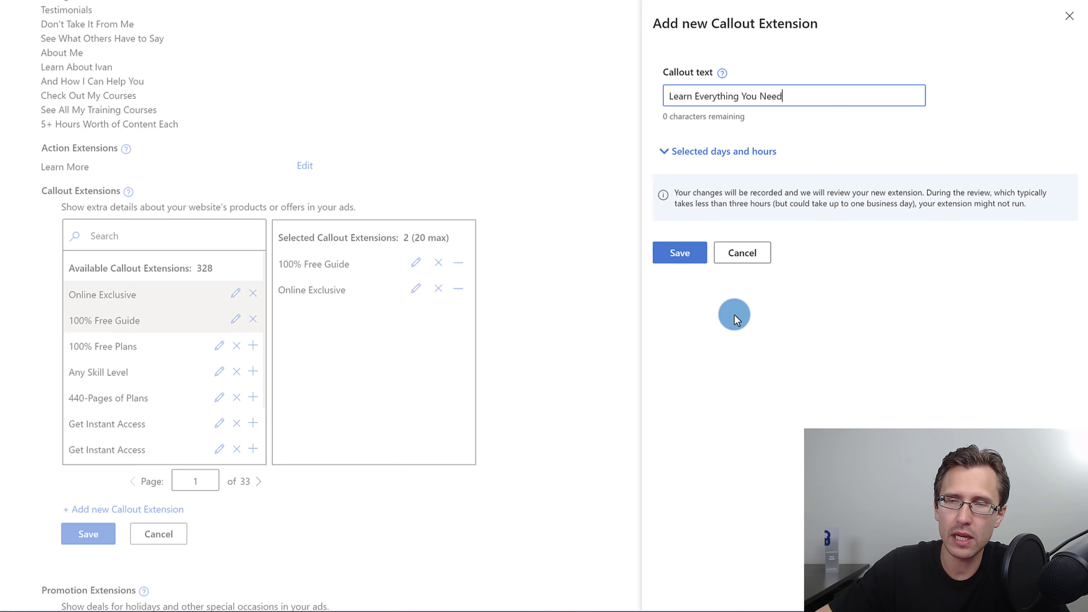
pyautogui.click(680, 253)
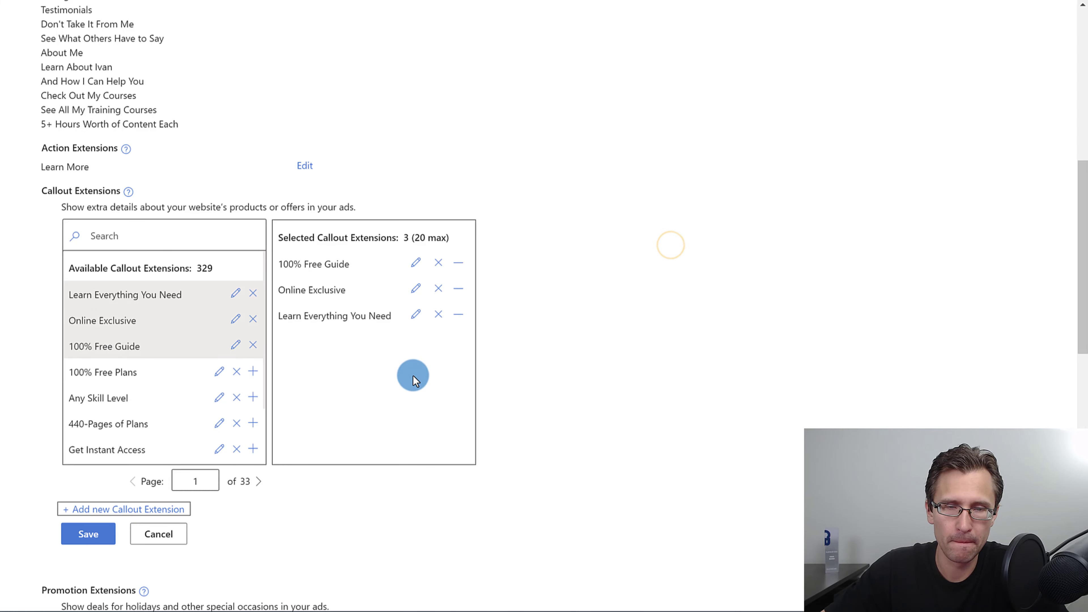
# Add a fourth callout extension reading "Completely Re-designed", save it, and save the callout selection for the campaign.
pyautogui.click(111, 510)
pyautogui.click(706, 100)
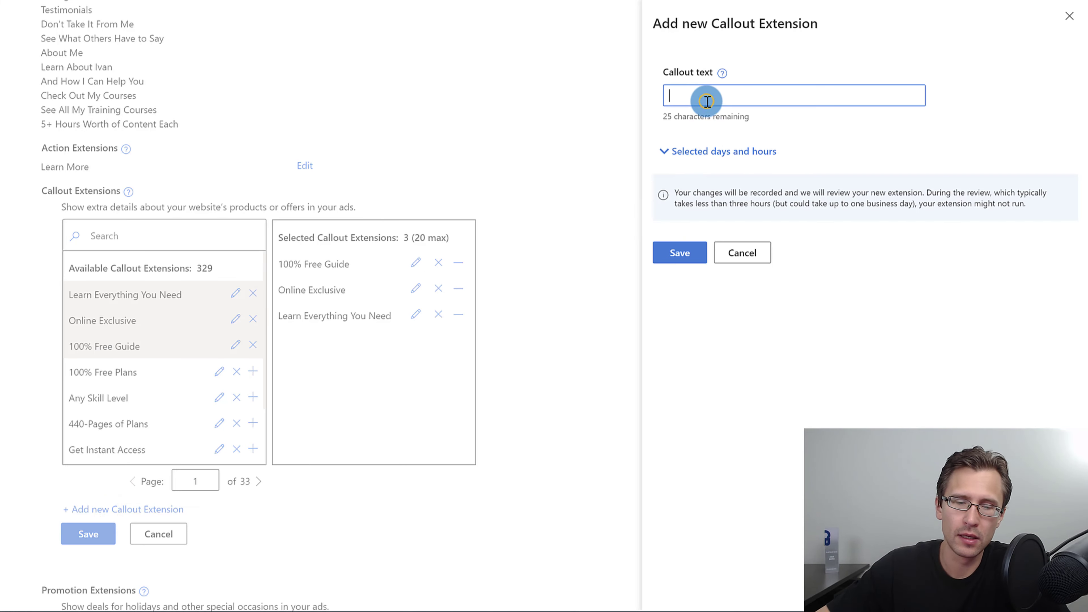
pyautogui.write('Completely R')
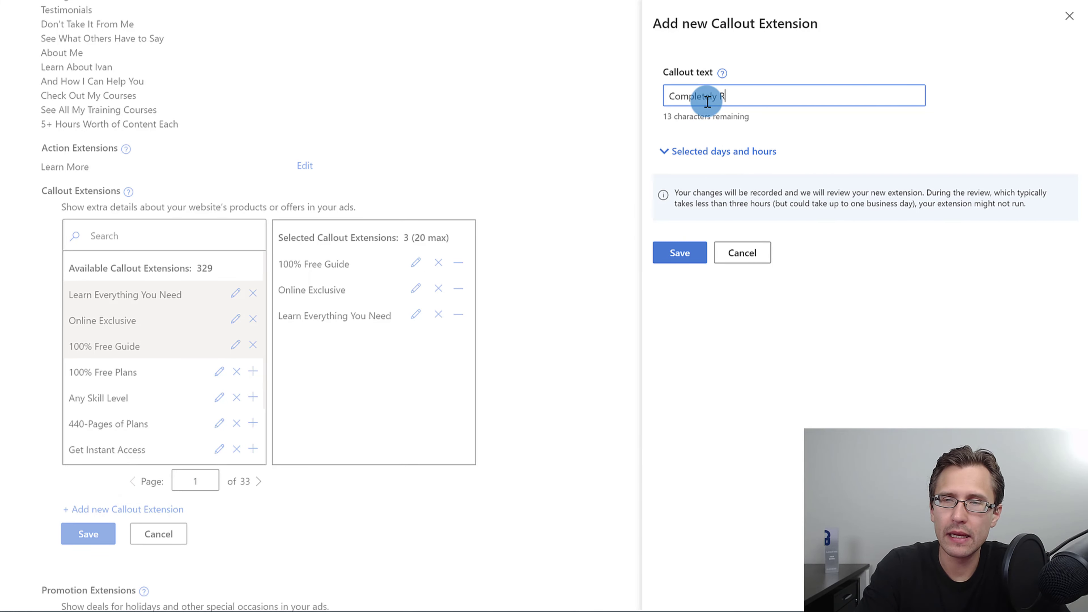
pyautogui.write('e-designed')
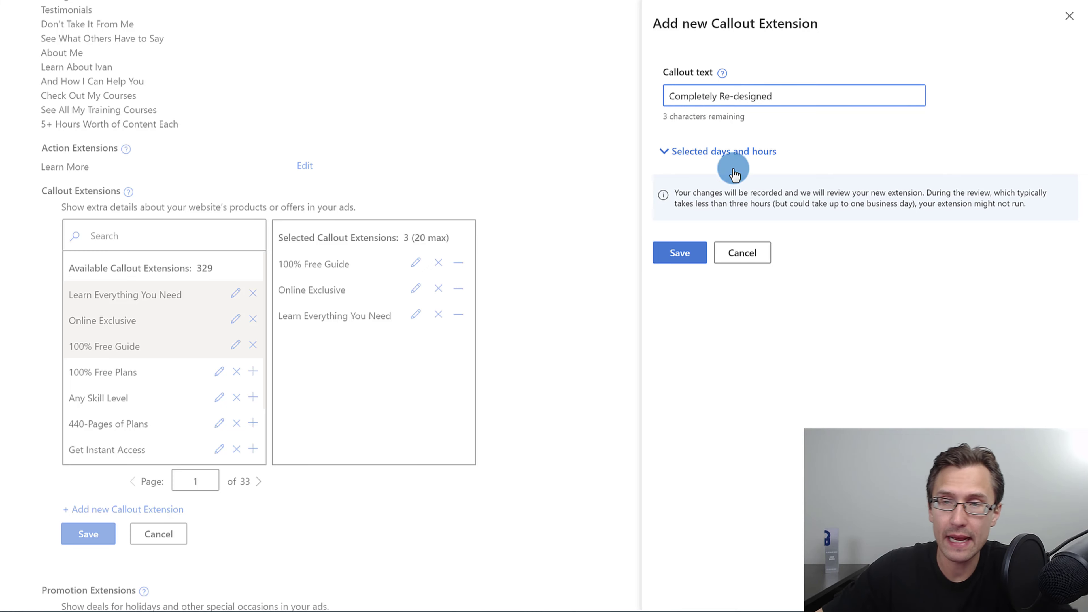
pyautogui.click(677, 253)
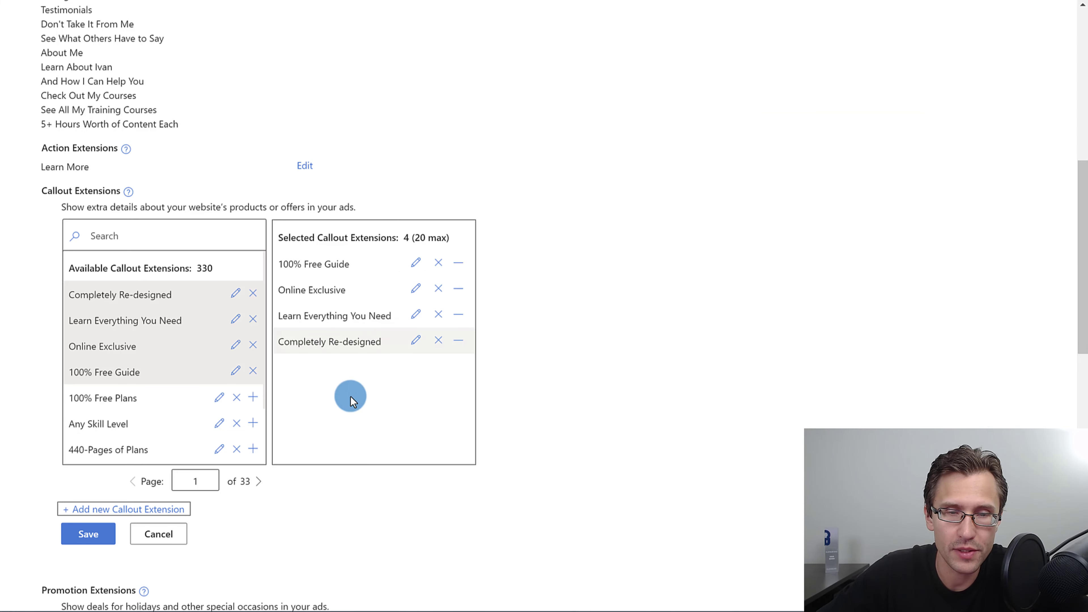
pyautogui.click(84, 532)
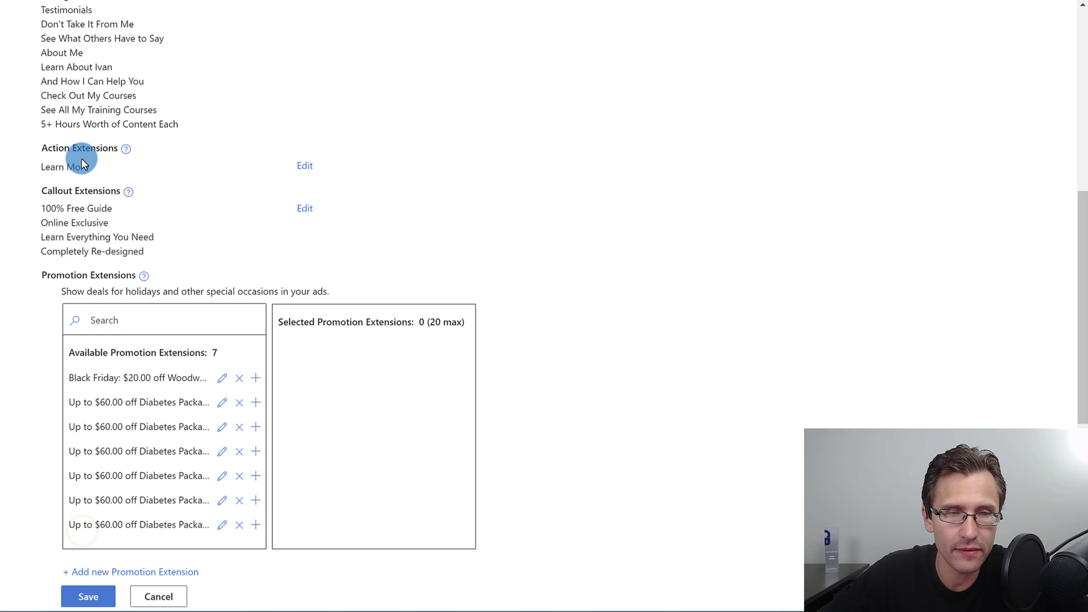
# Review the saved sitelink, action and callout extensions, and look over the promotion, price, structured snippet and other optional extension types.
pyautogui.scroll(2, 79, 279)
pyautogui.scroll(3, 79, 318)
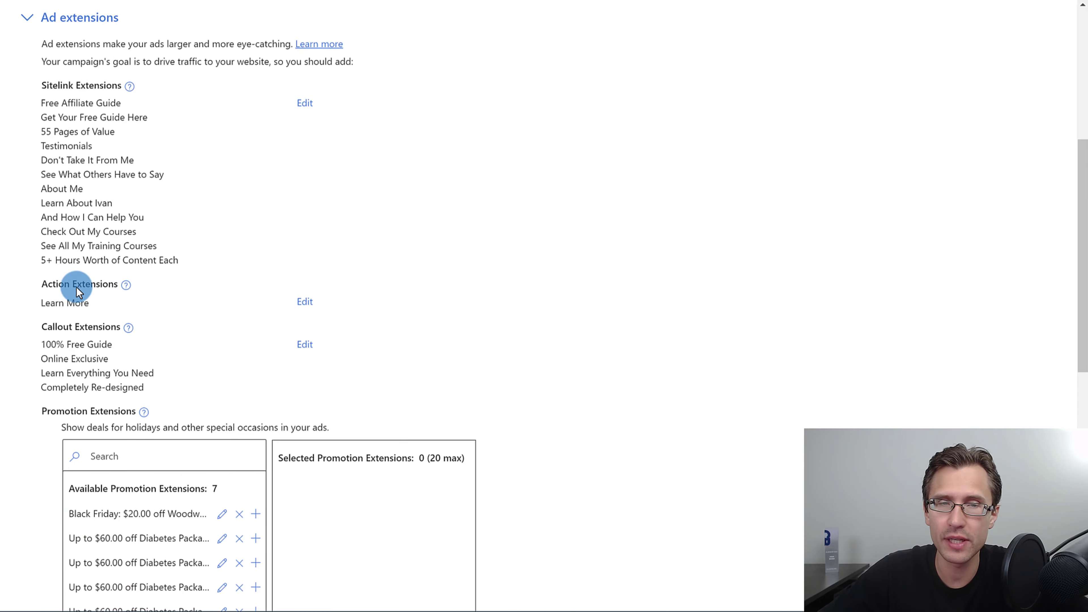
pyautogui.scroll(-2, 199, 302)
pyautogui.scroll(-4, 182, 257)
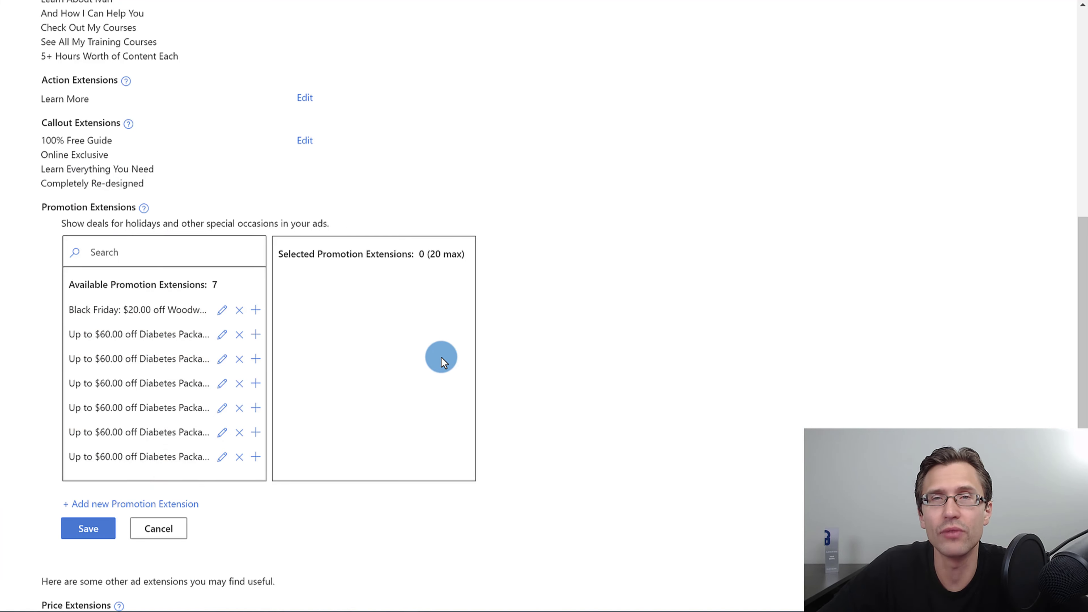
pyautogui.scroll(-2, 491, 336)
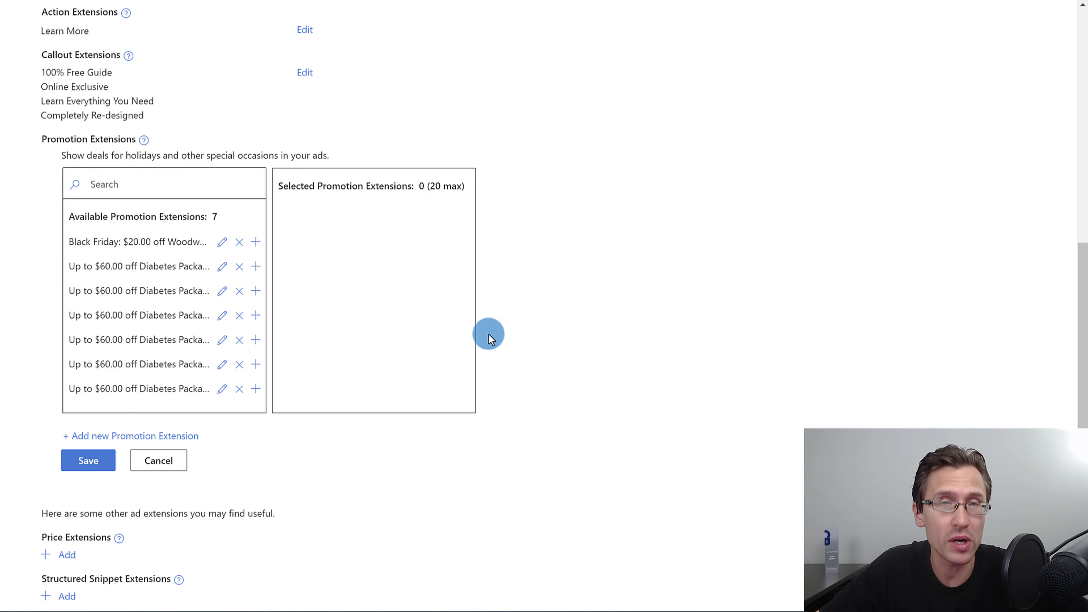
pyautogui.scroll(-4, 485, 348)
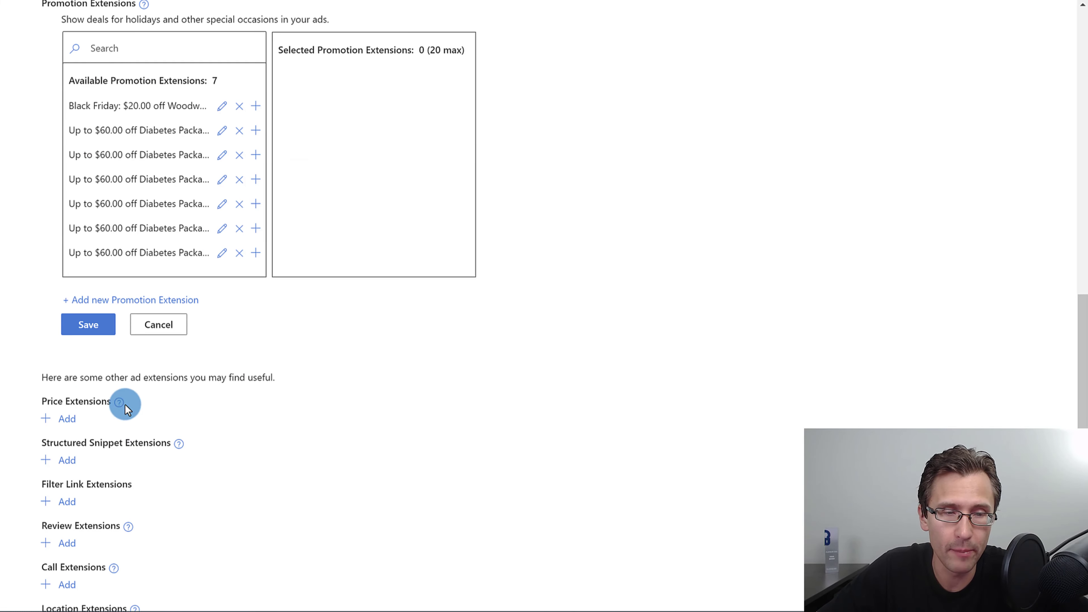
pyautogui.scroll(-2, 125, 361)
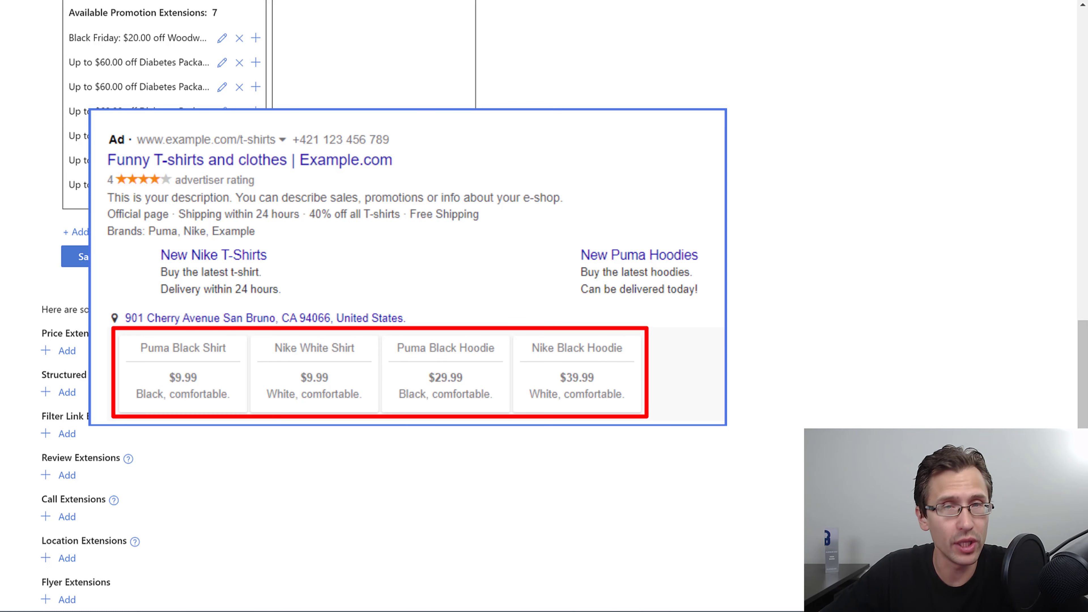
pyautogui.scroll(-2, 544, 306)
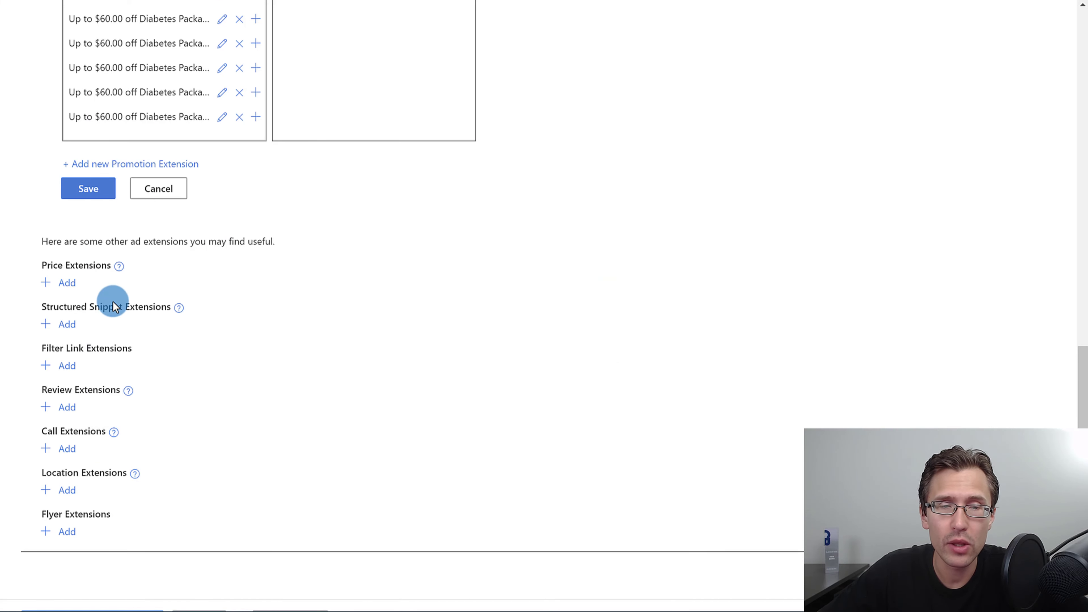
# Start a new structured snippet extension with header Types and values "Google Ads Course", "Microsoft Ads Course" and "Facebook Ads Course".
pyautogui.moveTo(56, 308); pyautogui.dragTo(149, 307)
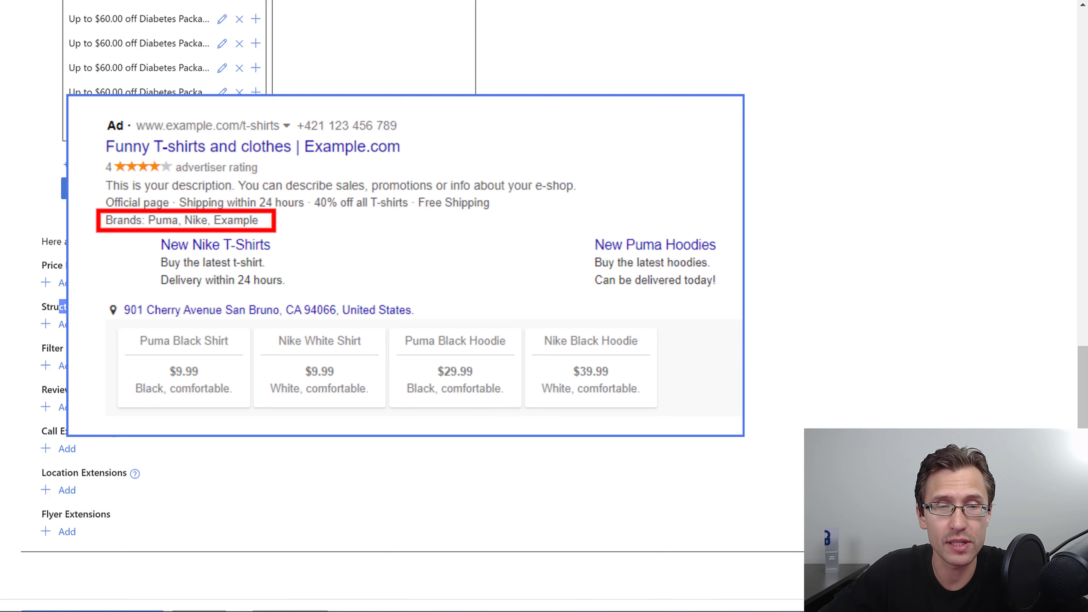
pyautogui.click(63, 326)
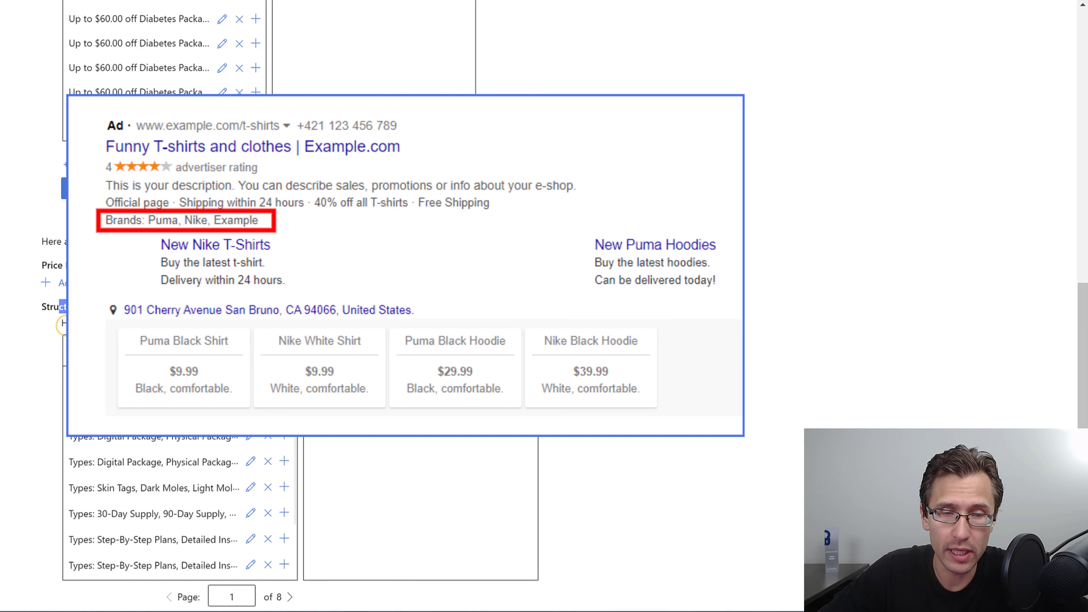
pyautogui.scroll(-1, 449, 276)
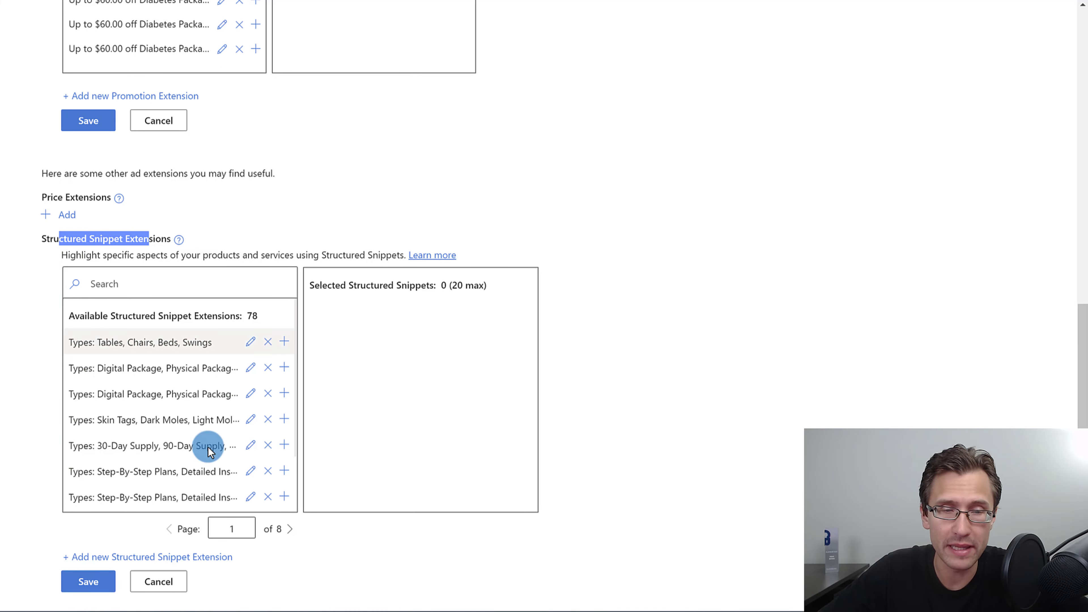
pyautogui.click(142, 556)
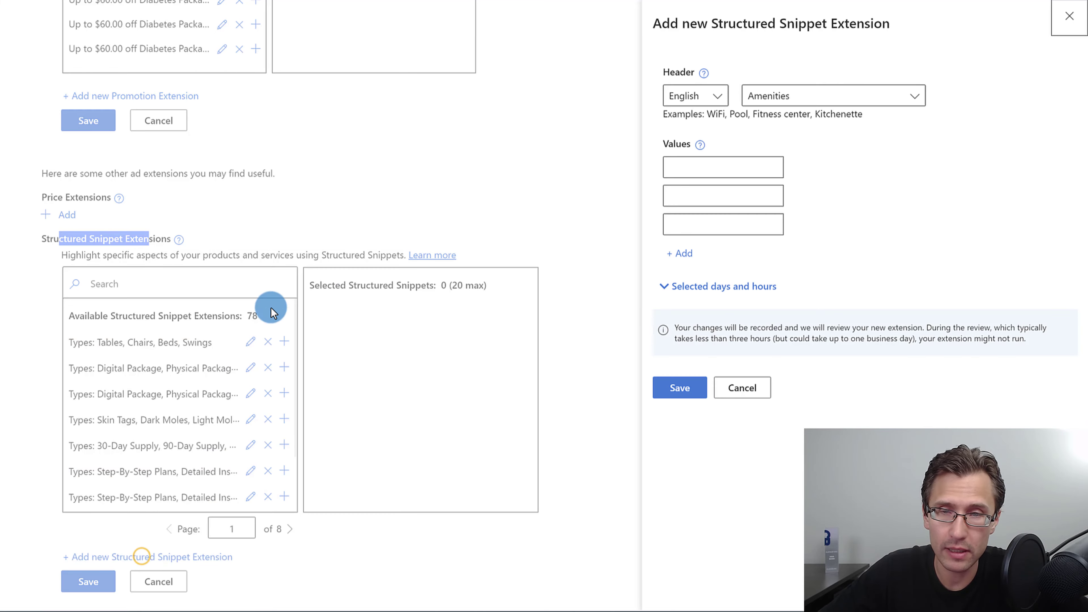
pyautogui.click(805, 97)
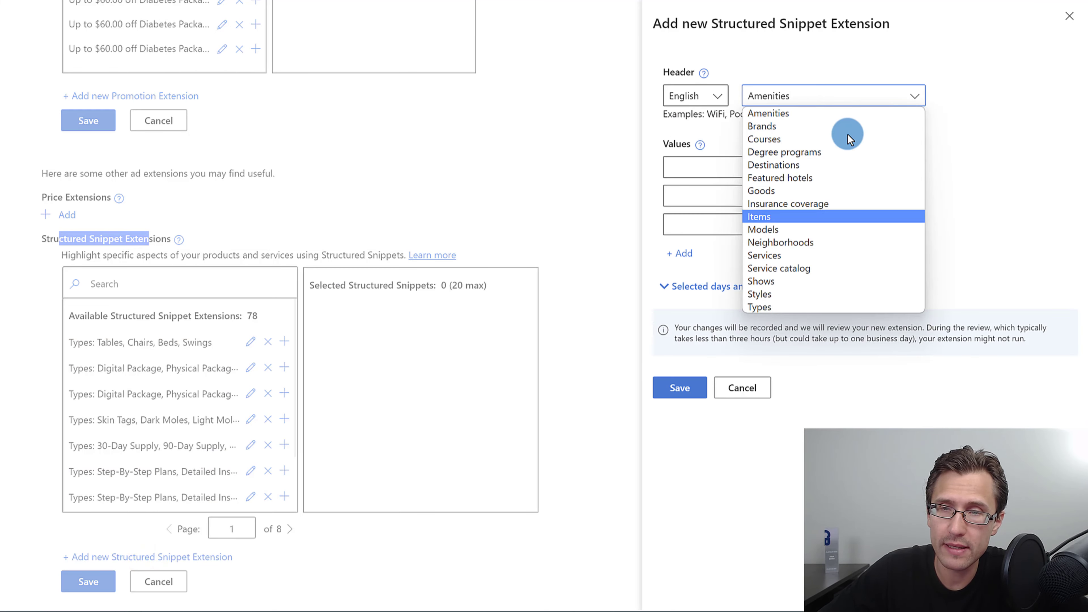
pyautogui.click(771, 308)
pyautogui.click(688, 167)
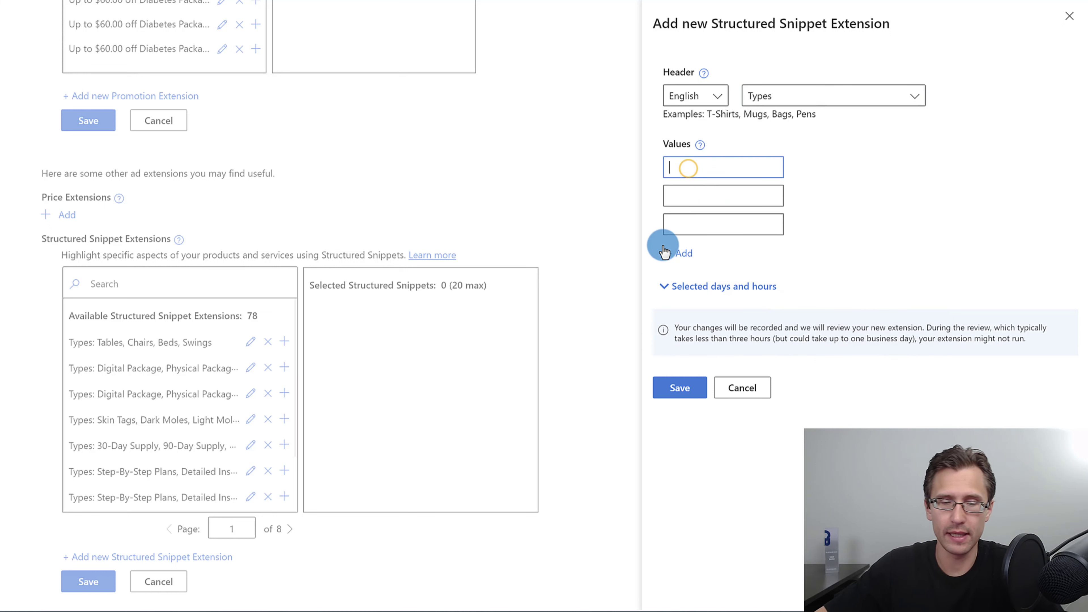
pyautogui.write('Google Ads Course')
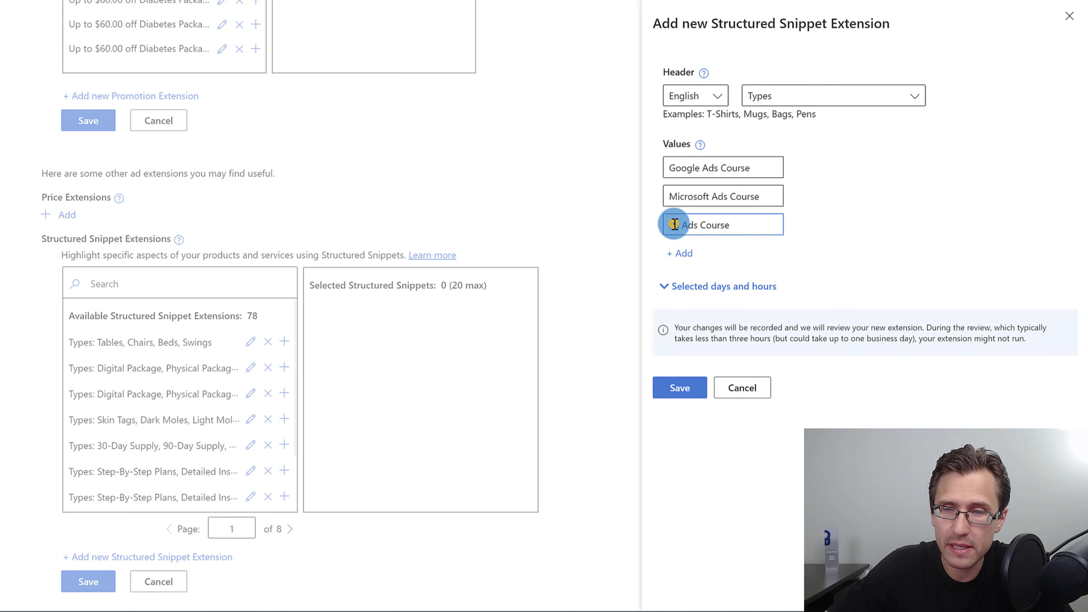
pyautogui.write('Facebook')
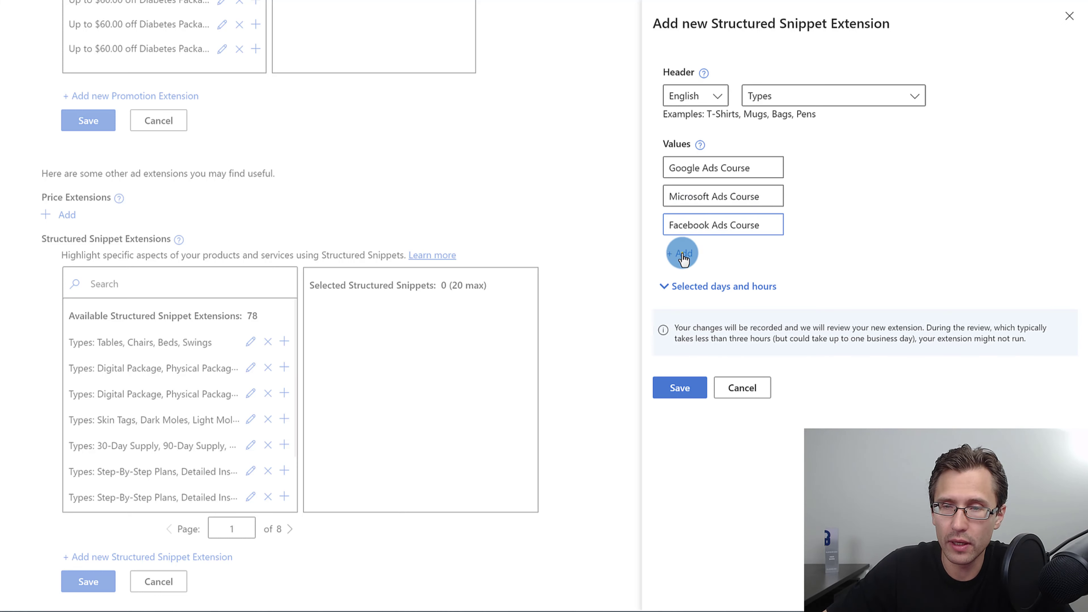
# Add the values "FB Ads Remarketing" and "Google Ads Retargeting" to the structured snippet.
pyautogui.click(681, 253)
pyautogui.click(713, 298)
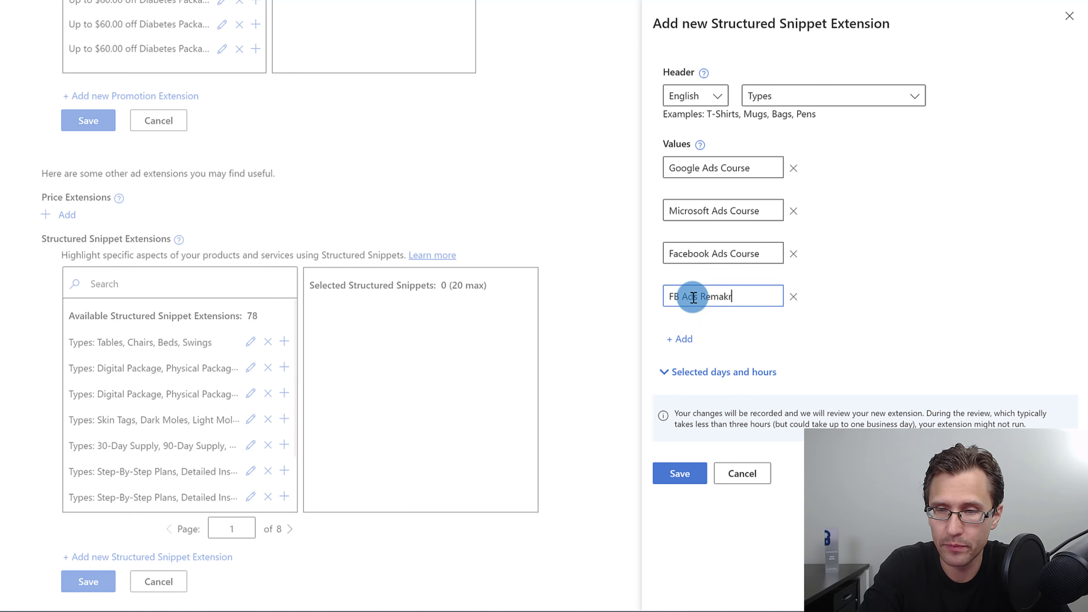
pyautogui.write('FB Ads Remarketing')
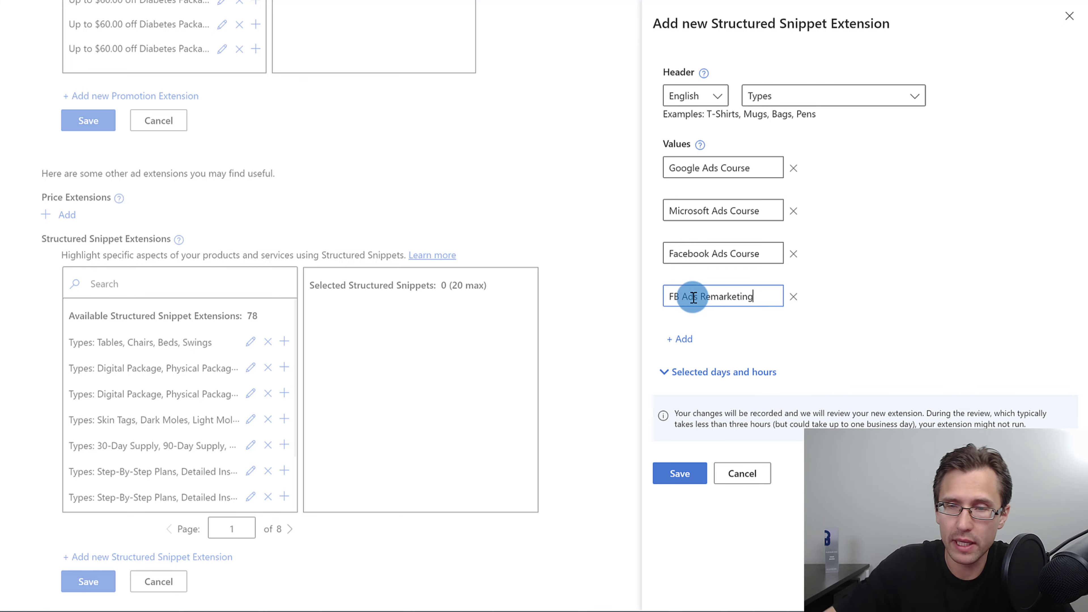
pyautogui.click(690, 339)
pyautogui.click(693, 332)
pyautogui.write('Google Ads Retargeting')
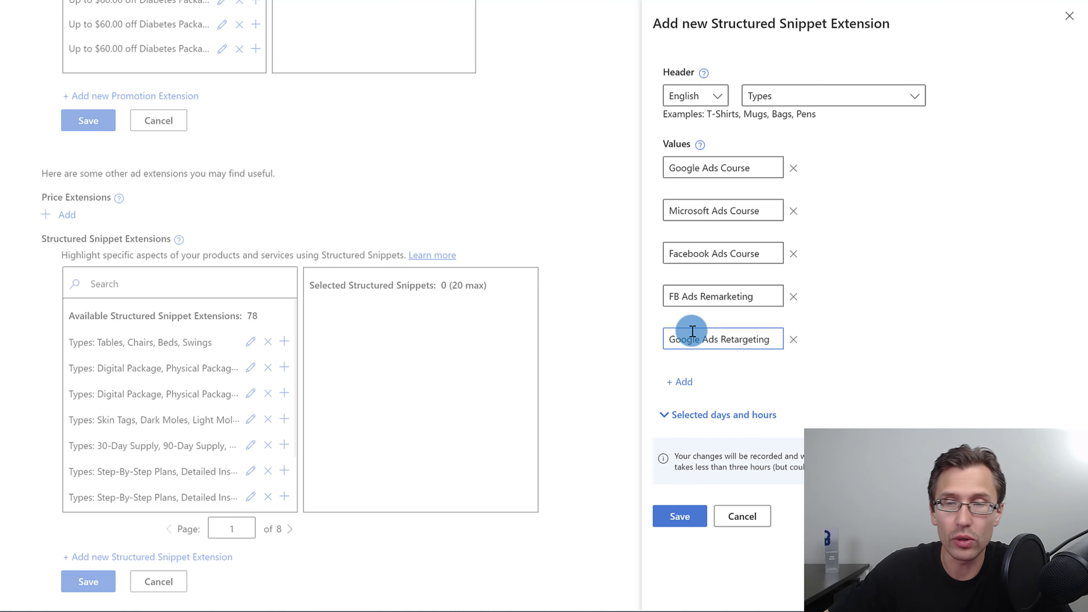
# Add the values "Conversion Tracking" and "Affiliate Mastery Course" to the structured snippet and try to save it.
pyautogui.click(677, 379)
pyautogui.click(710, 377)
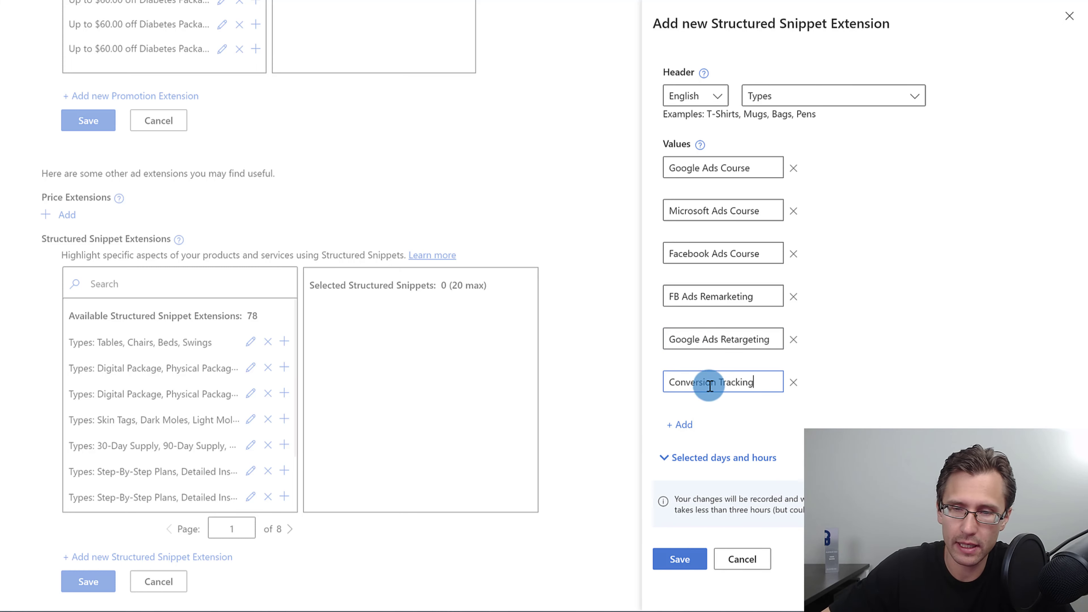
pyautogui.click(680, 425)
pyautogui.click(696, 422)
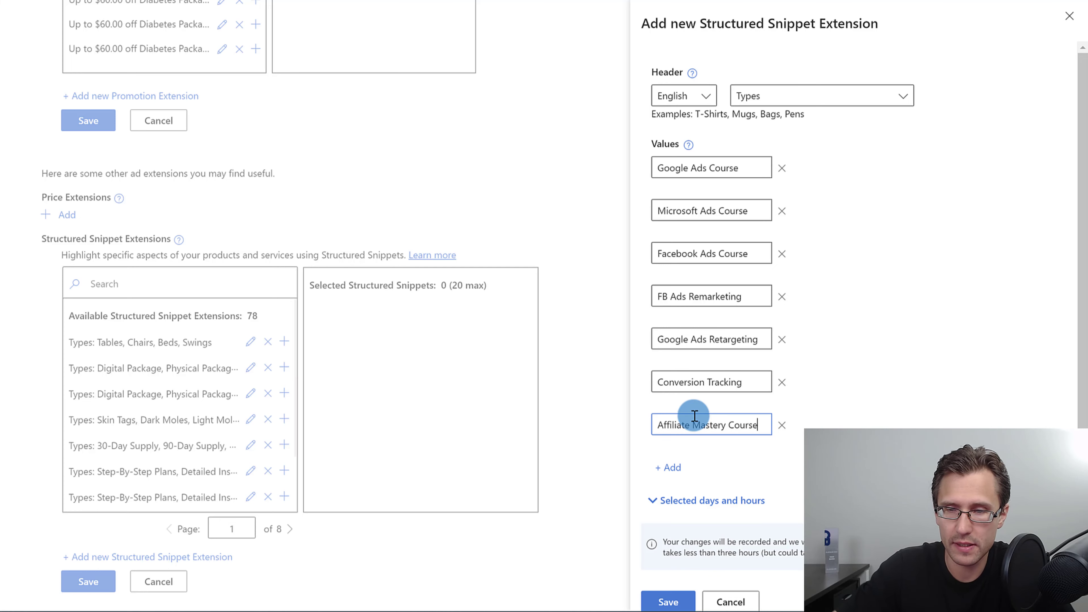
pyautogui.write('Affiliate Mastery Course')
pyautogui.click(681, 600)
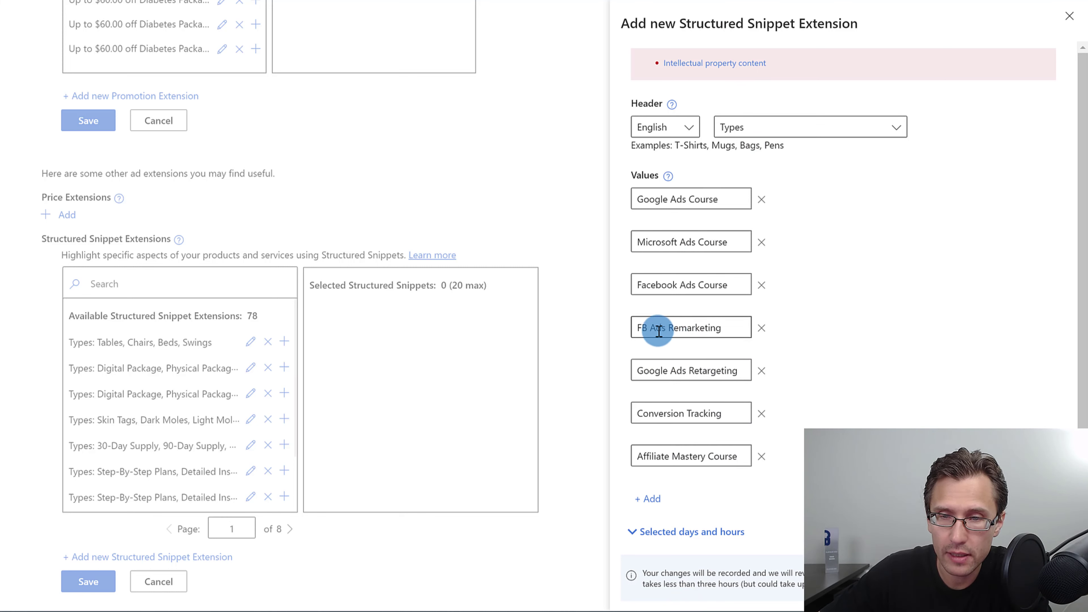
# Change the Facebook course value to "FB Ads Course" and try to save the structured snippet again.
pyautogui.doubleClick(656, 286)
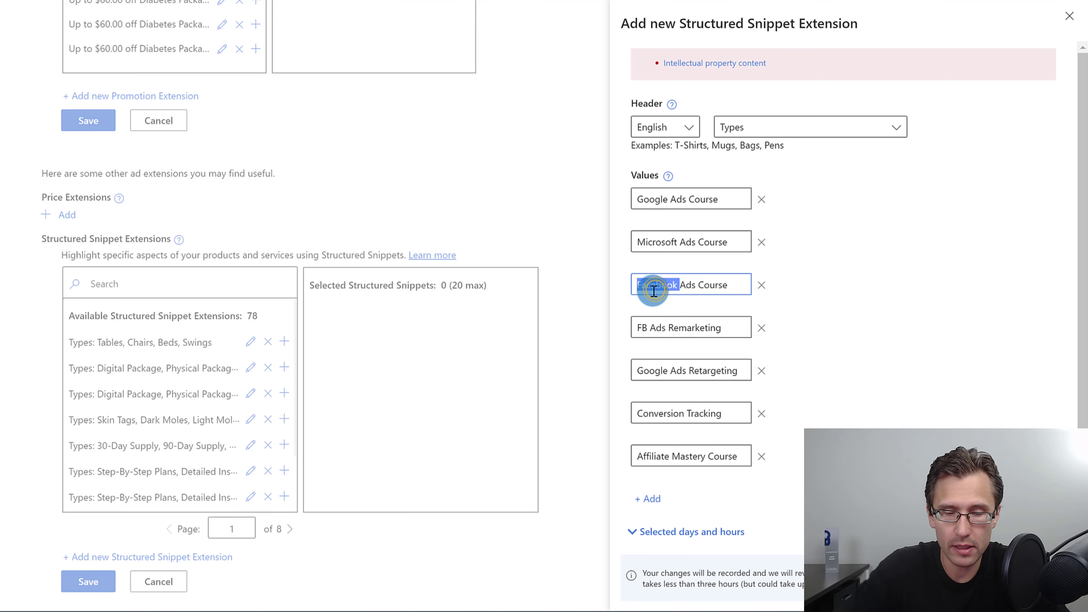
pyautogui.write('FB')
pyautogui.scroll(-1, 645, 575)
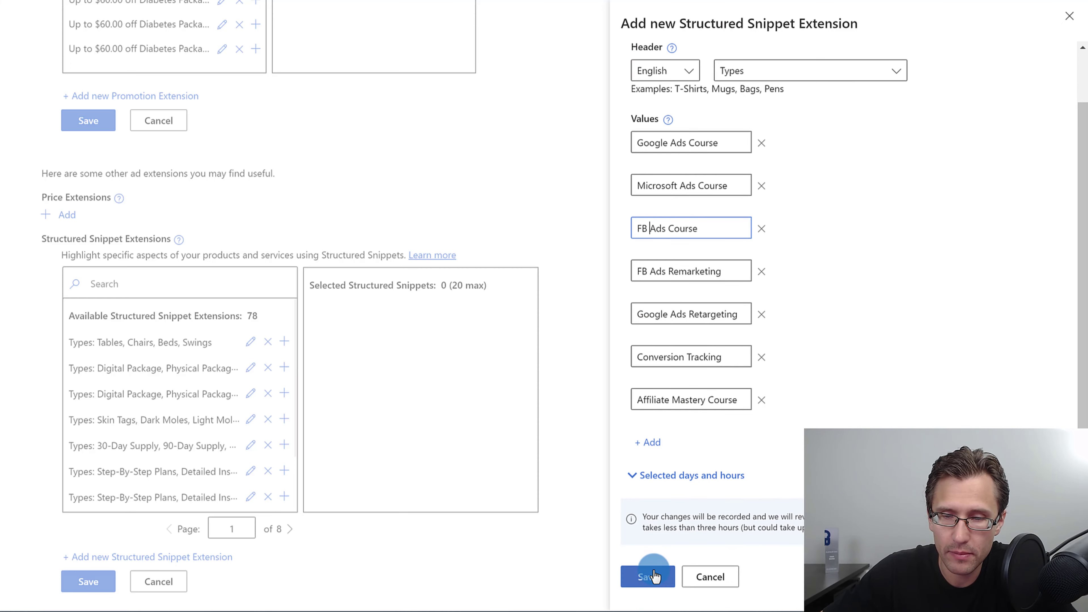
pyautogui.click(651, 575)
pyautogui.scroll(1, 703, 330)
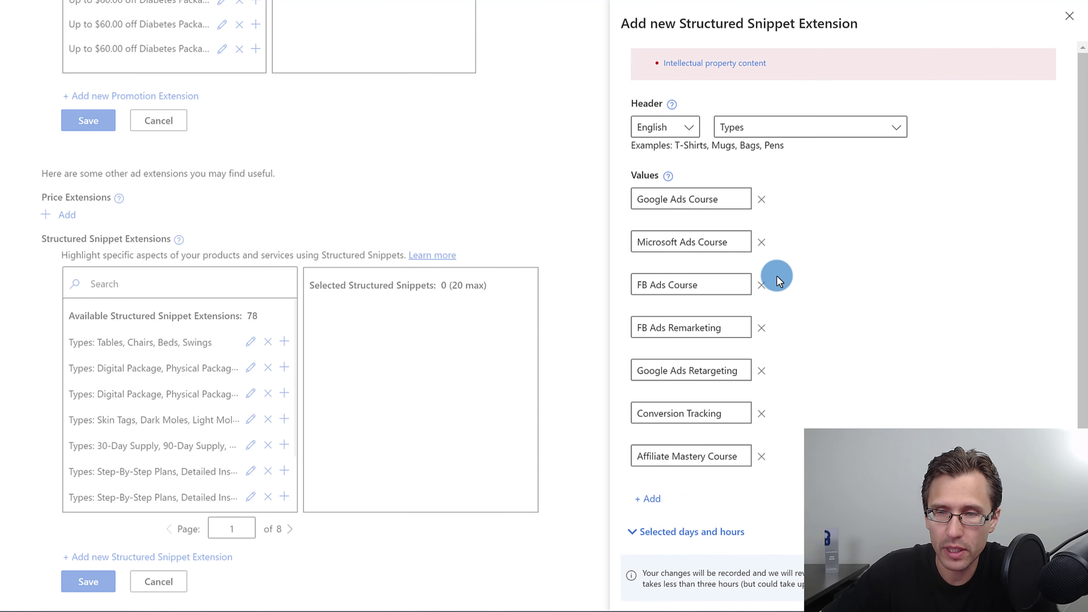
# Remove the FB Ads Course, FB Ads Remarketing, Google Ads Course and Microsoft Ads Course values and save the structured snippet.
pyautogui.click(763, 283)
pyautogui.click(763, 284)
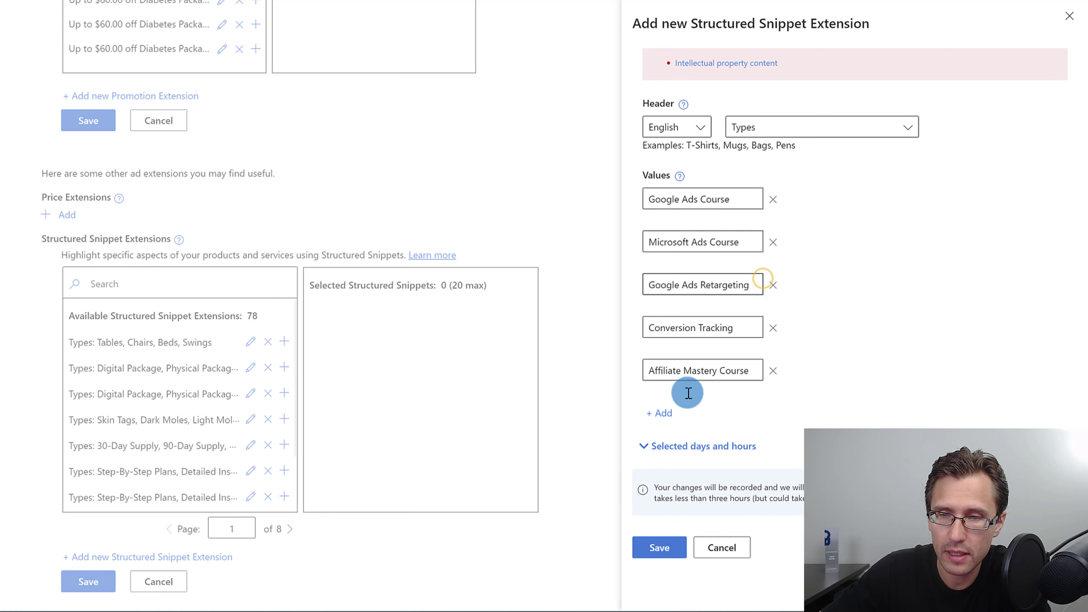
pyautogui.click(645, 544)
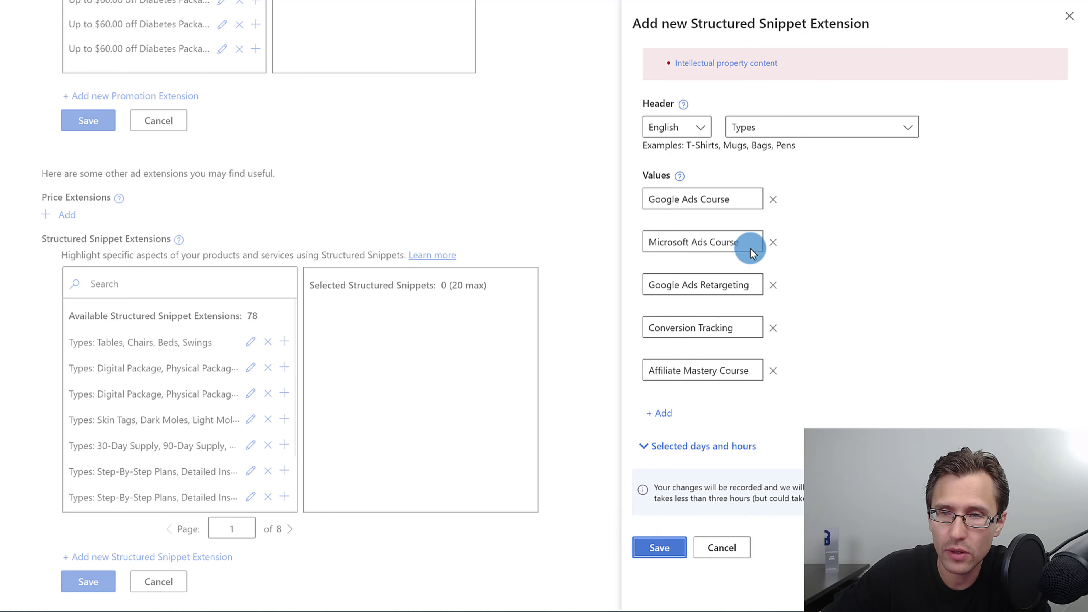
pyautogui.click(773, 199)
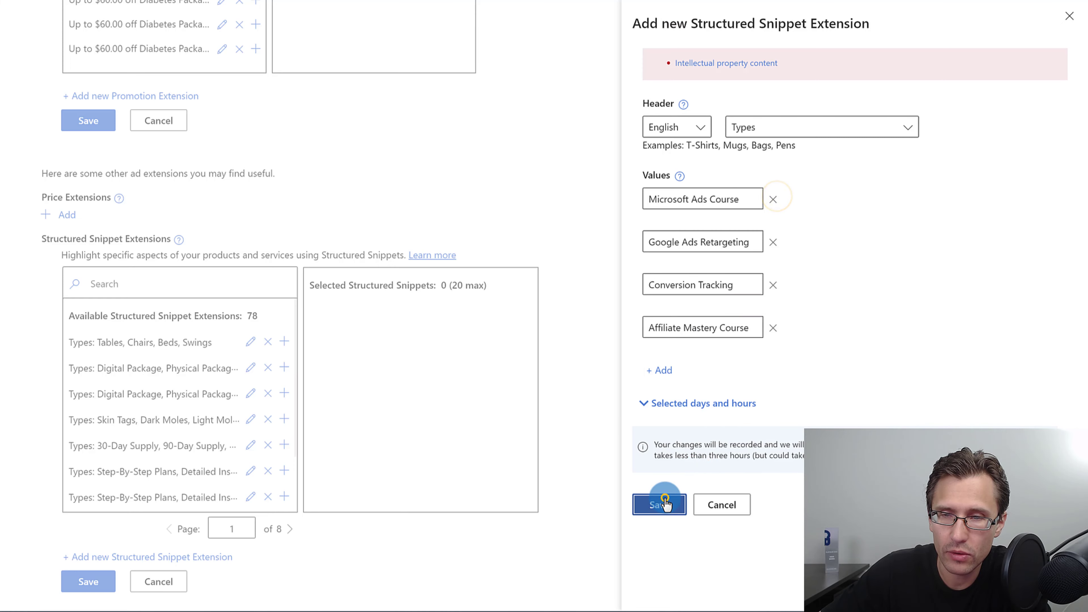
pyautogui.click(771, 198)
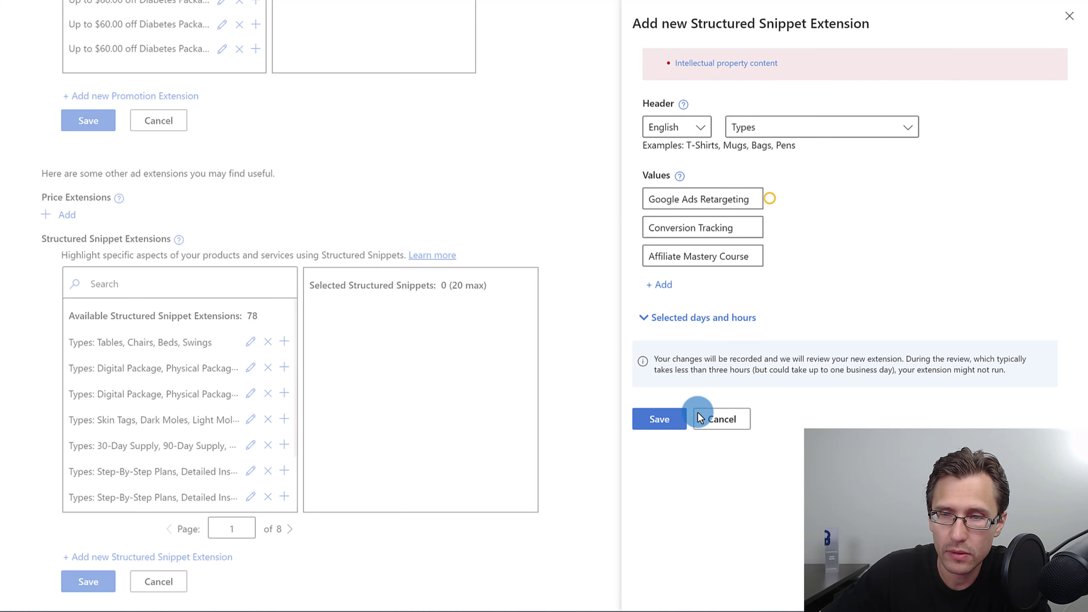
pyautogui.click(656, 418)
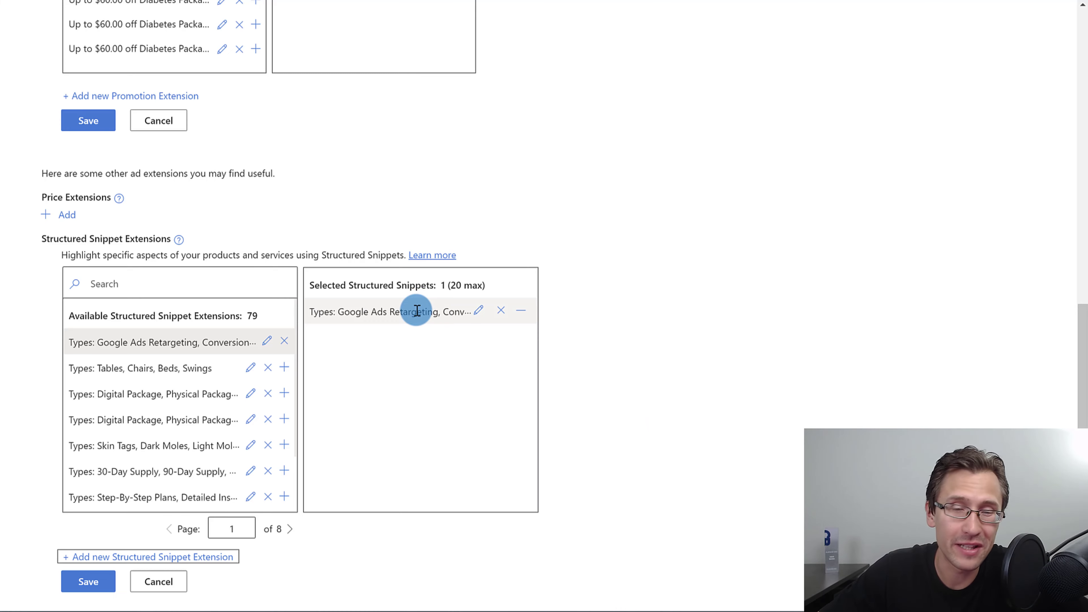
# Check the selected structured snippet's values without changing them, and save the structured snippet selection for the campaign.
pyautogui.click(479, 310)
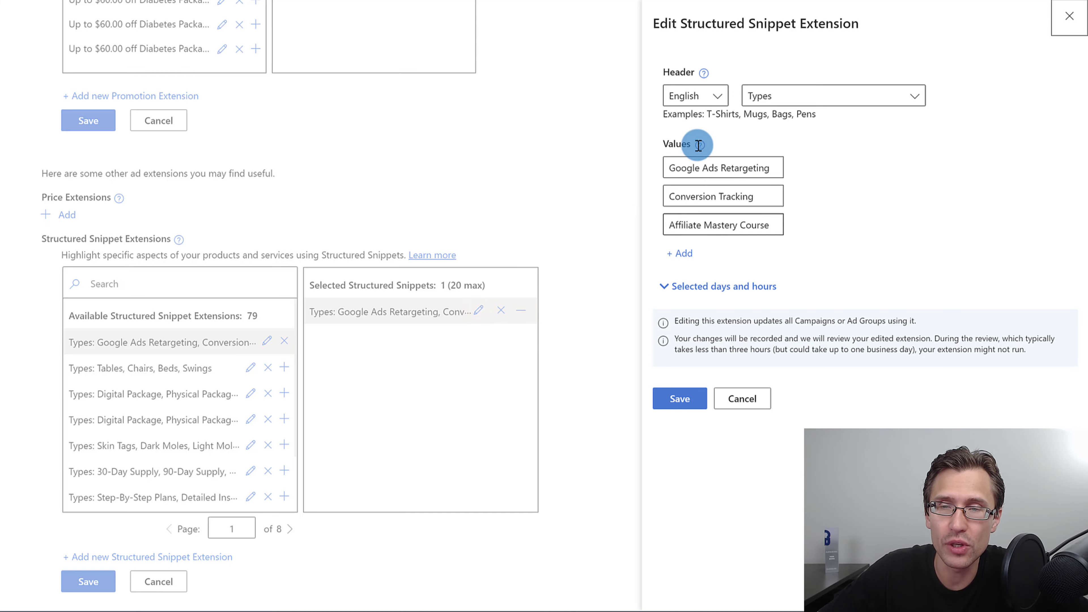
pyautogui.click(735, 401)
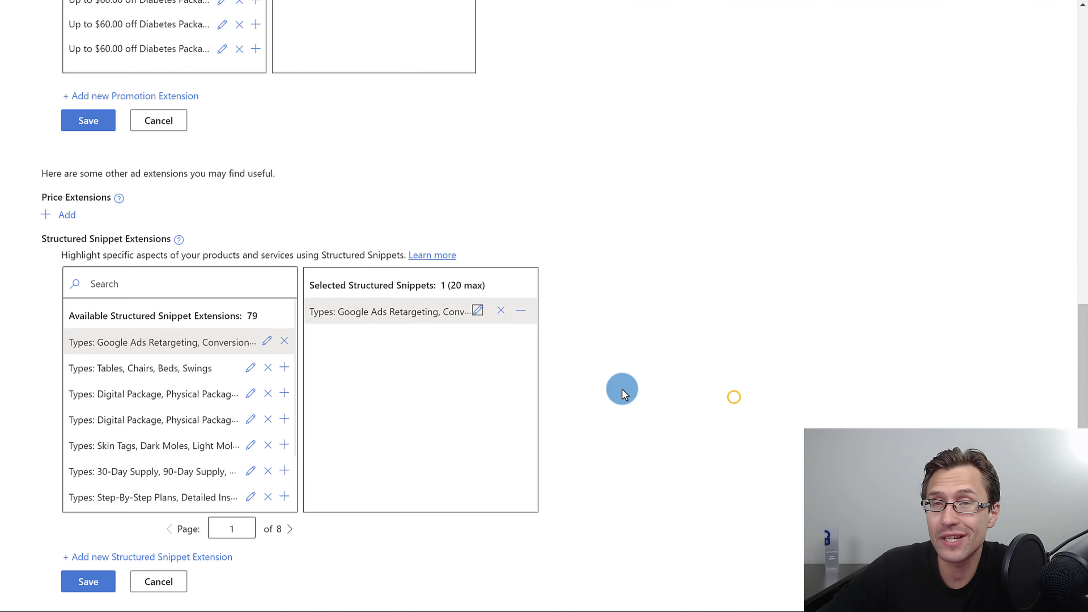
pyautogui.click(87, 582)
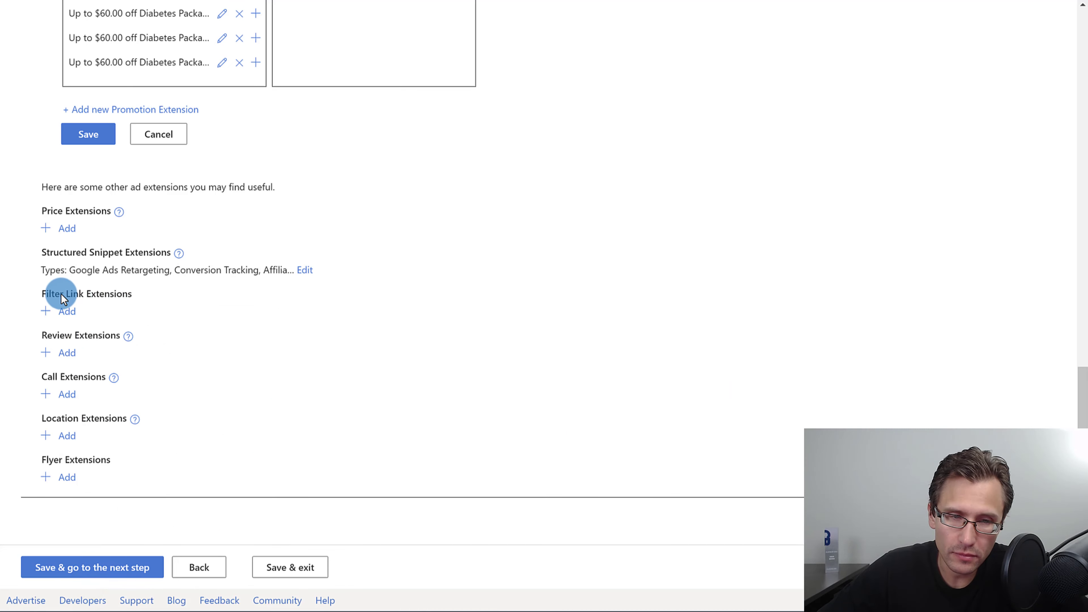
# Look over the filter link and location extension types.
pyautogui.moveTo(61, 294); pyautogui.dragTo(134, 295)
pyautogui.click(112, 294)
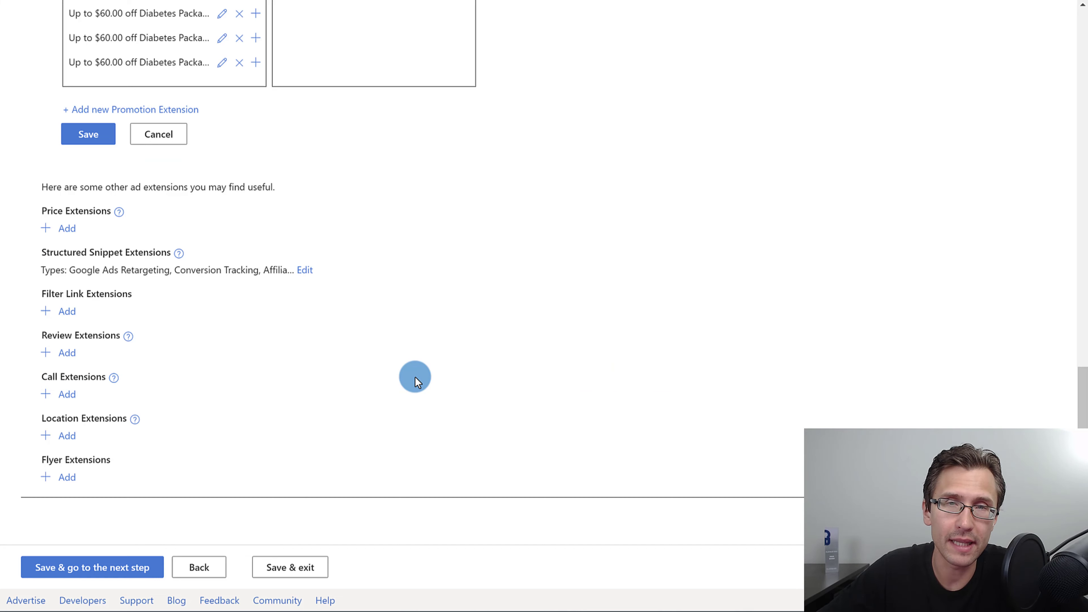
pyautogui.moveTo(45, 421); pyautogui.dragTo(116, 426)
pyautogui.click(520, 377)
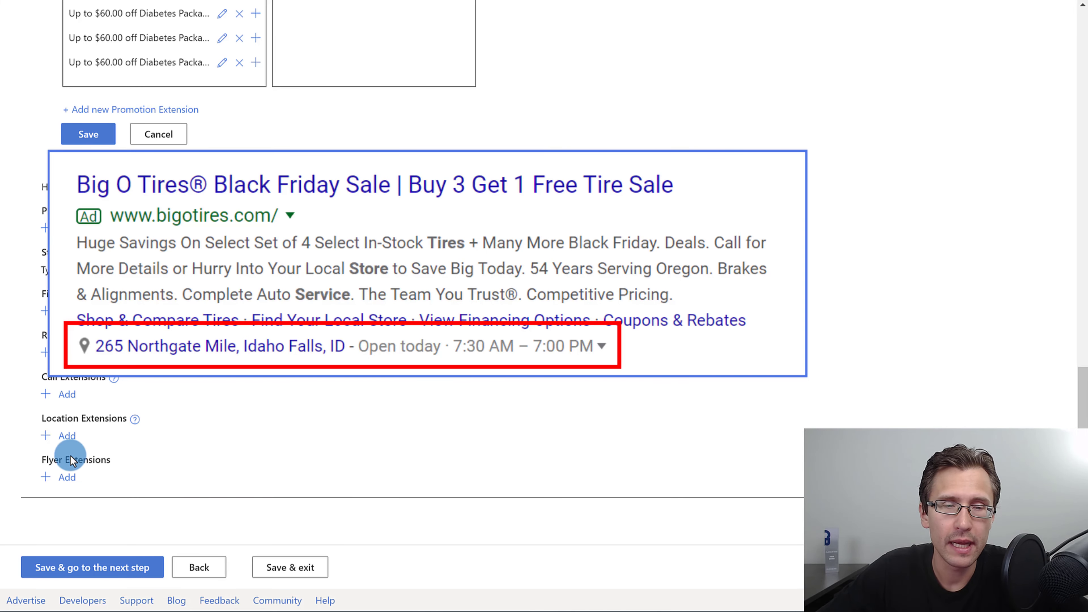
# Examine the form for a new flyer extension and close the flyer section without adding anything.
pyautogui.moveTo(49, 461); pyautogui.dragTo(101, 463)
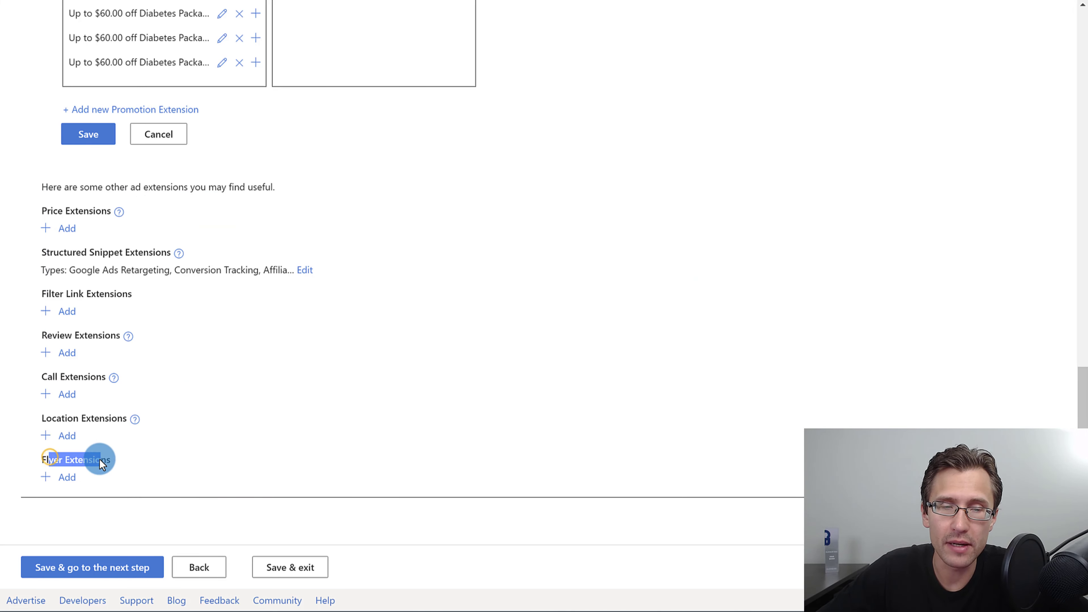
pyautogui.click(66, 478)
pyautogui.scroll(-5, 287, 469)
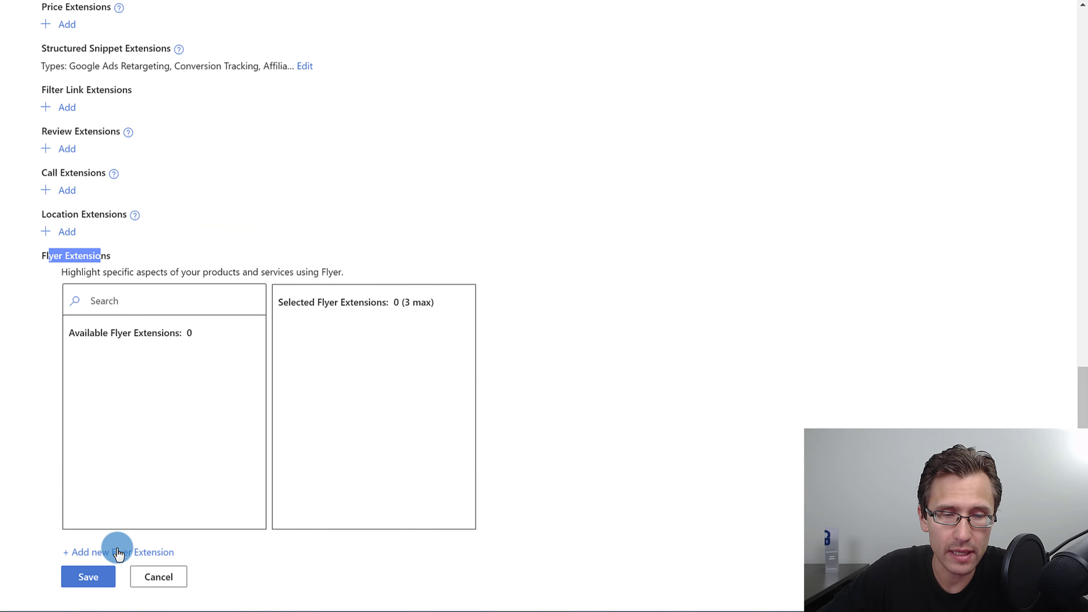
pyautogui.click(119, 553)
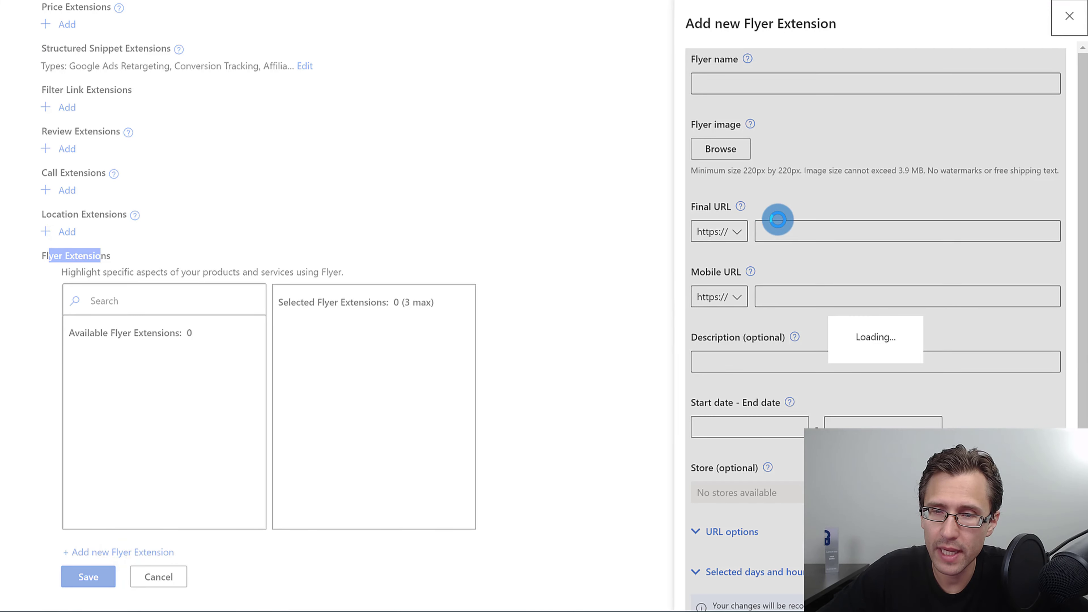
pyautogui.click(1069, 18)
pyautogui.click(216, 598)
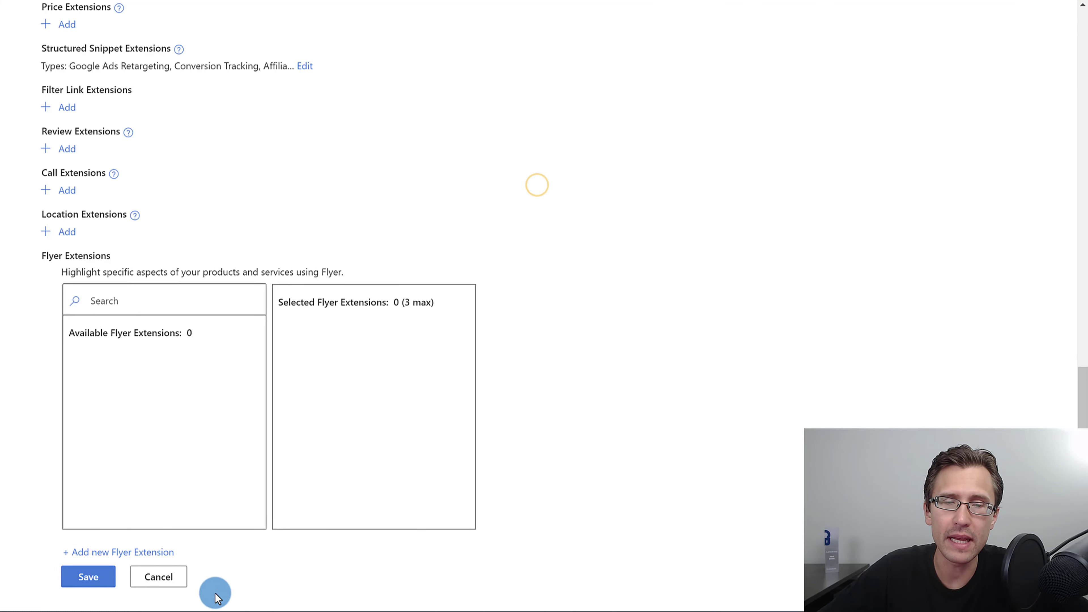
pyautogui.click(177, 579)
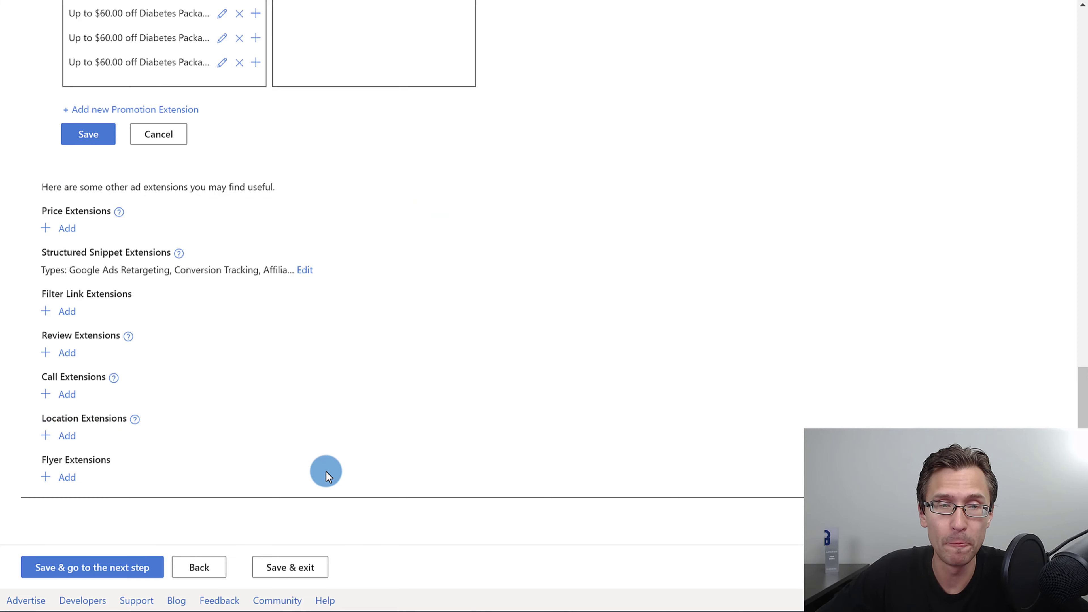
# Cancel the open promotion extension selection and review all ad extensions set up for the campaign.
pyautogui.scroll(1, 309, 420)
pyautogui.scroll(3, 309, 418)
pyautogui.click(159, 338)
pyautogui.scroll(4, 231, 312)
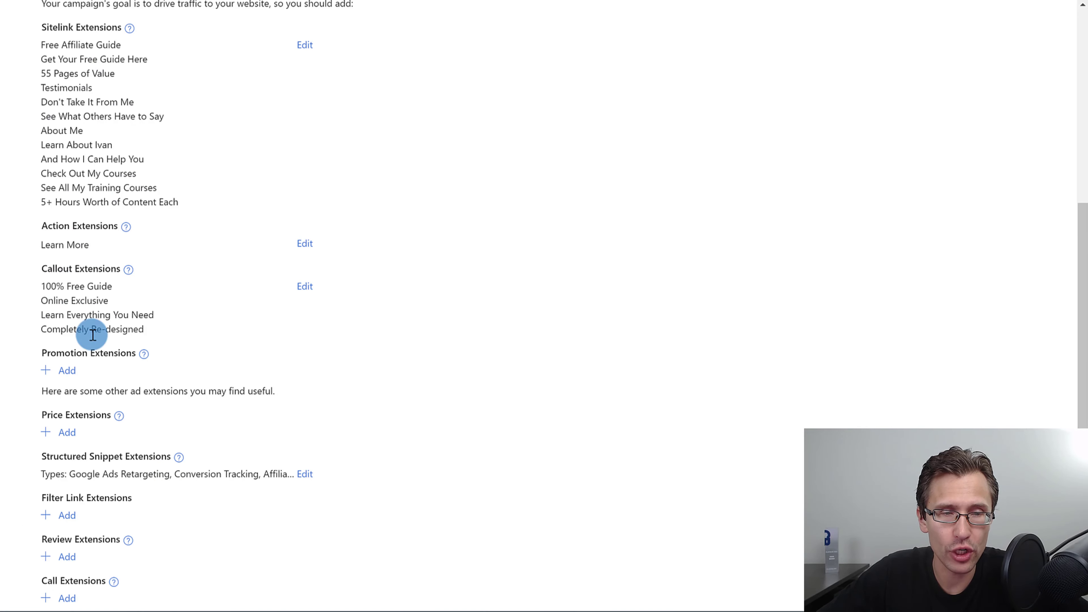
pyautogui.scroll(-1, 165, 368)
pyautogui.scroll(-1, 166, 367)
pyautogui.scroll(8, 309, 410)
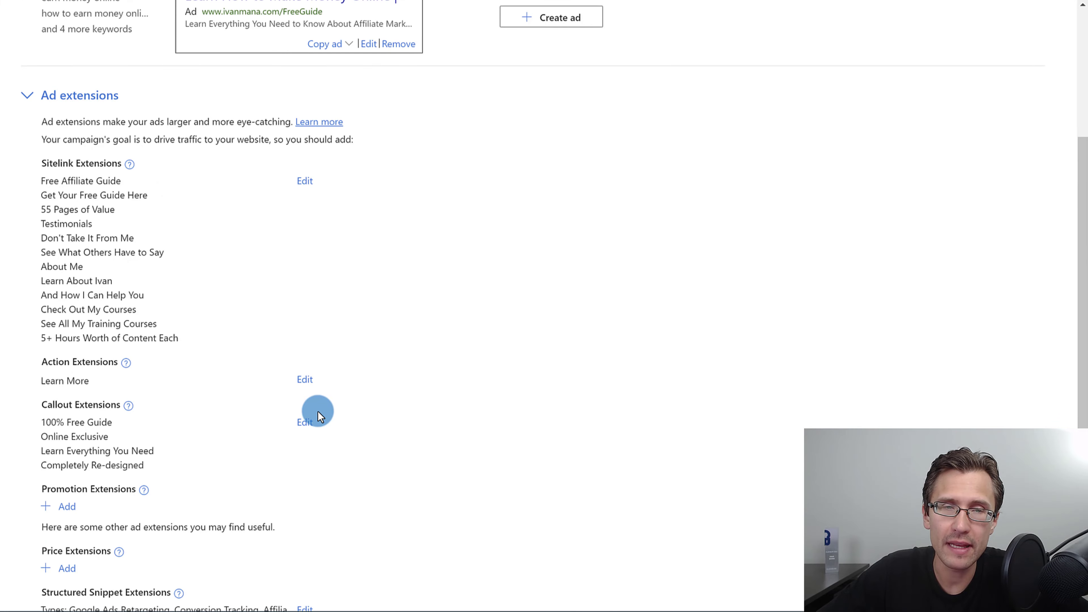
pyautogui.scroll(1, 318, 414)
pyautogui.scroll(-10, 317, 414)
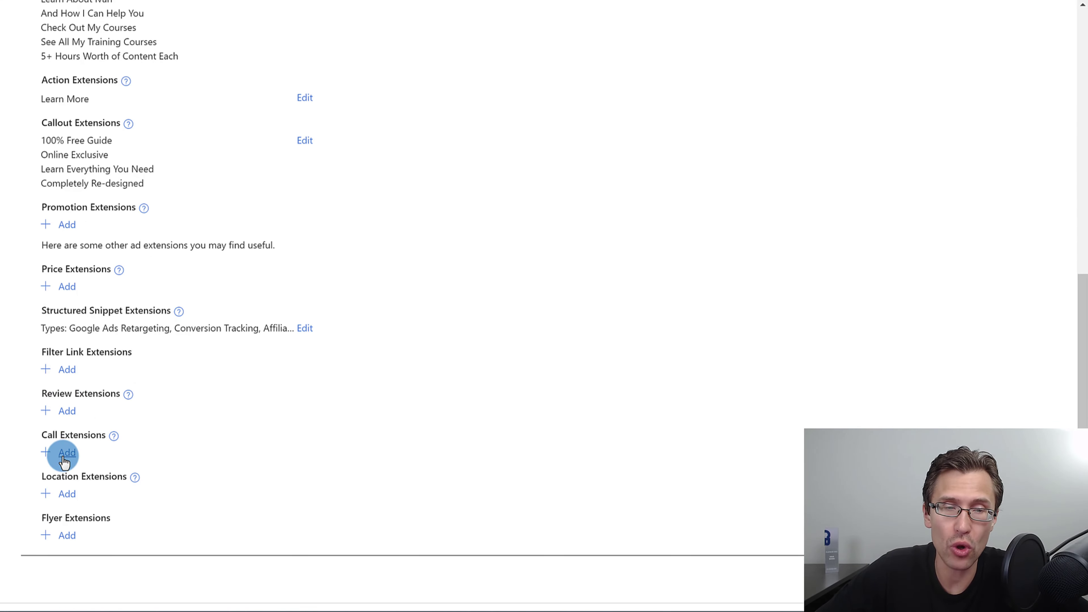
# Save the campaign's ad extensions and continue to the budget and bids settings.
pyautogui.scroll(-1, 174, 506)
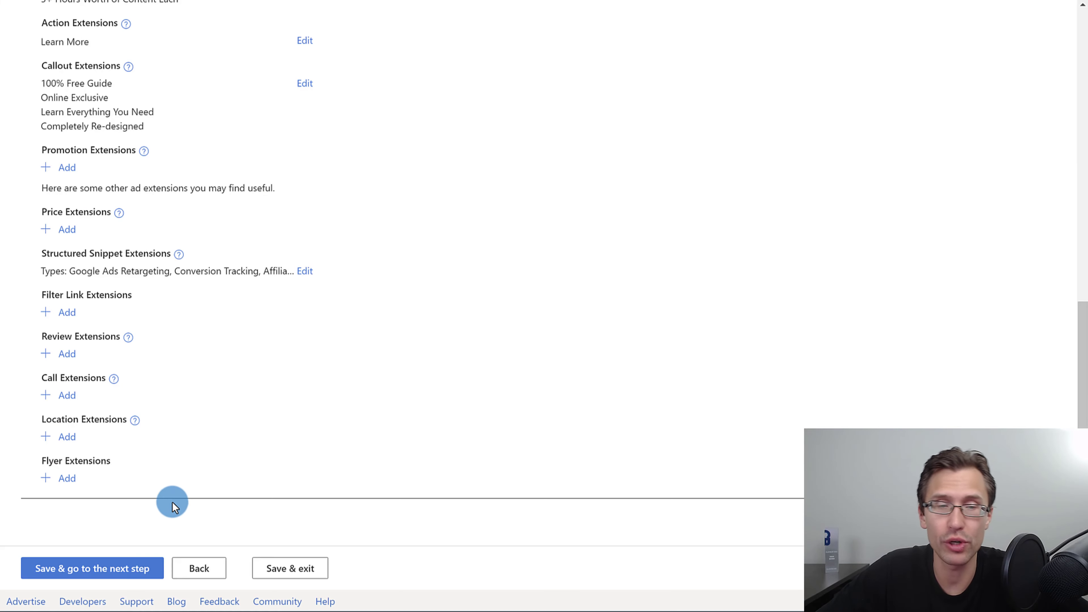
pyautogui.click(89, 567)
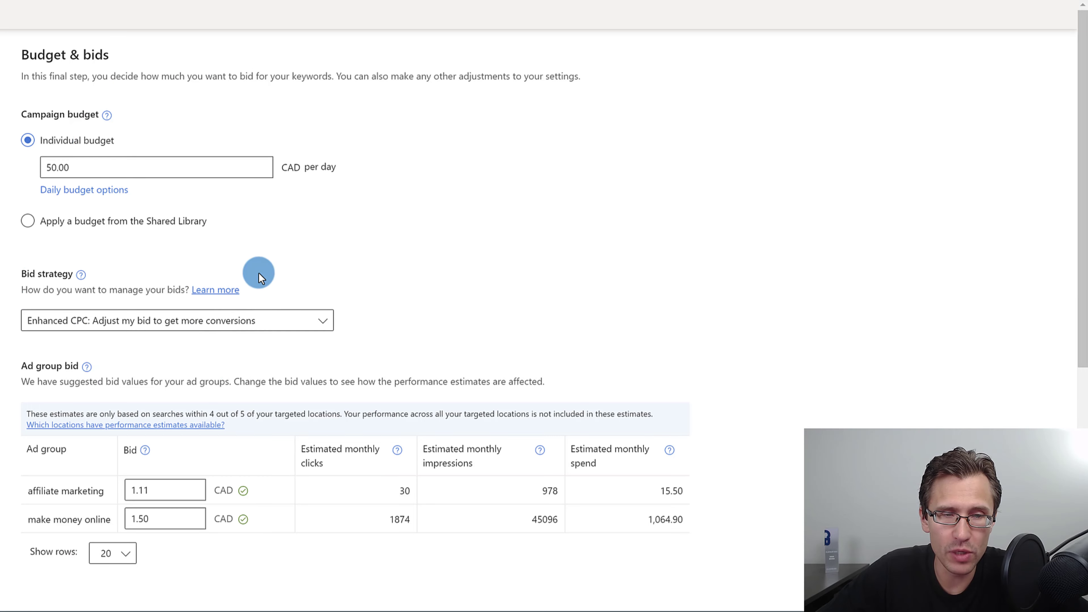
# Compare the suggested bids and the estimated monthly clicks, impressions and spend of the affiliate marketing and make money online ad groups.
pyautogui.scroll(-2, 304, 429)
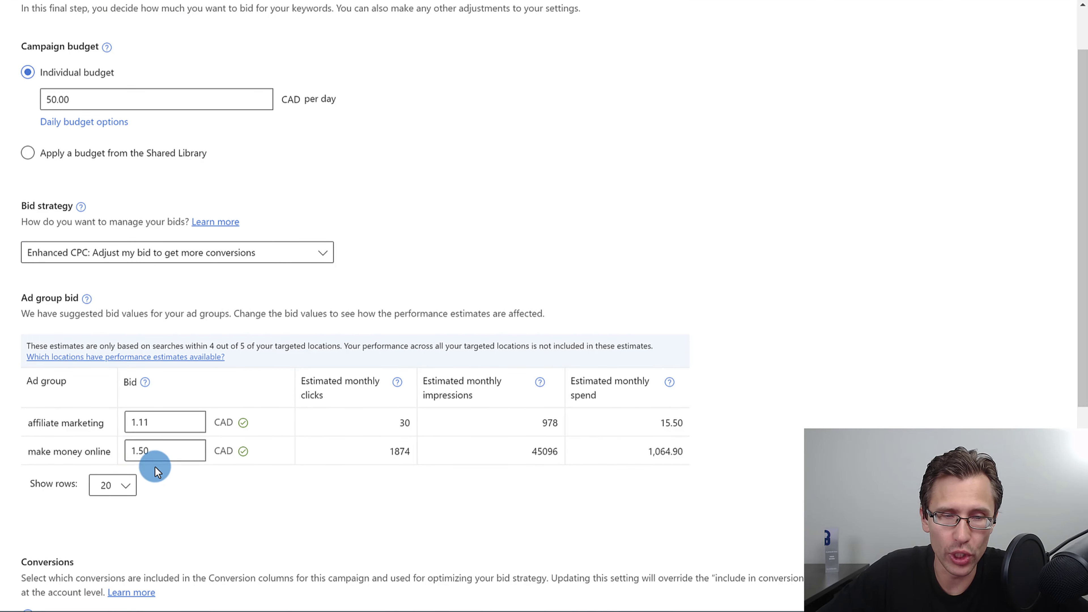
pyautogui.moveTo(28, 423); pyautogui.dragTo(105, 423)
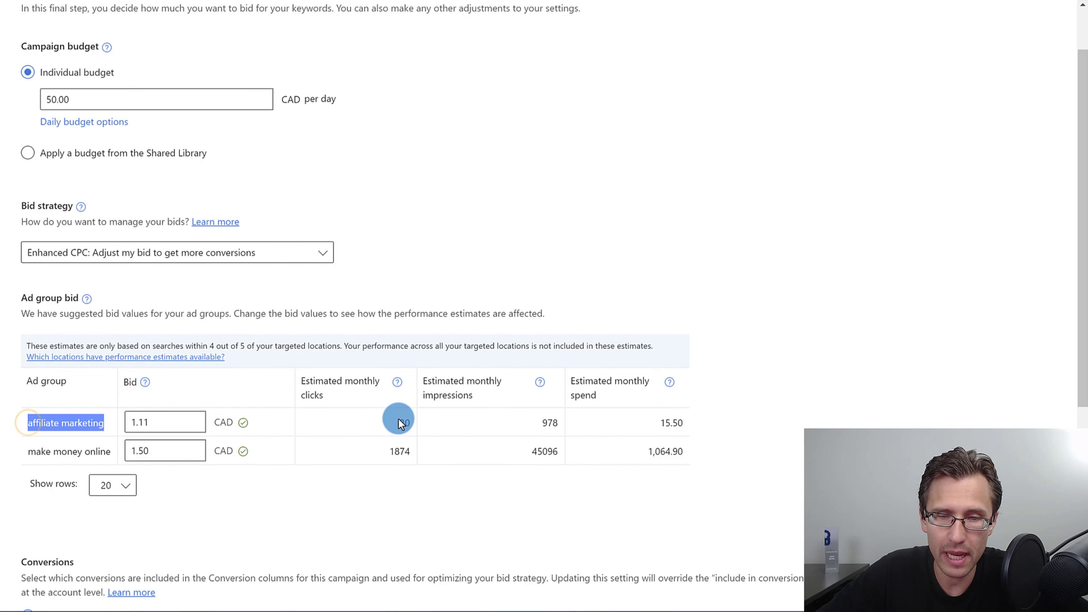
pyautogui.moveTo(364, 423); pyautogui.dragTo(675, 422)
pyautogui.click(762, 402)
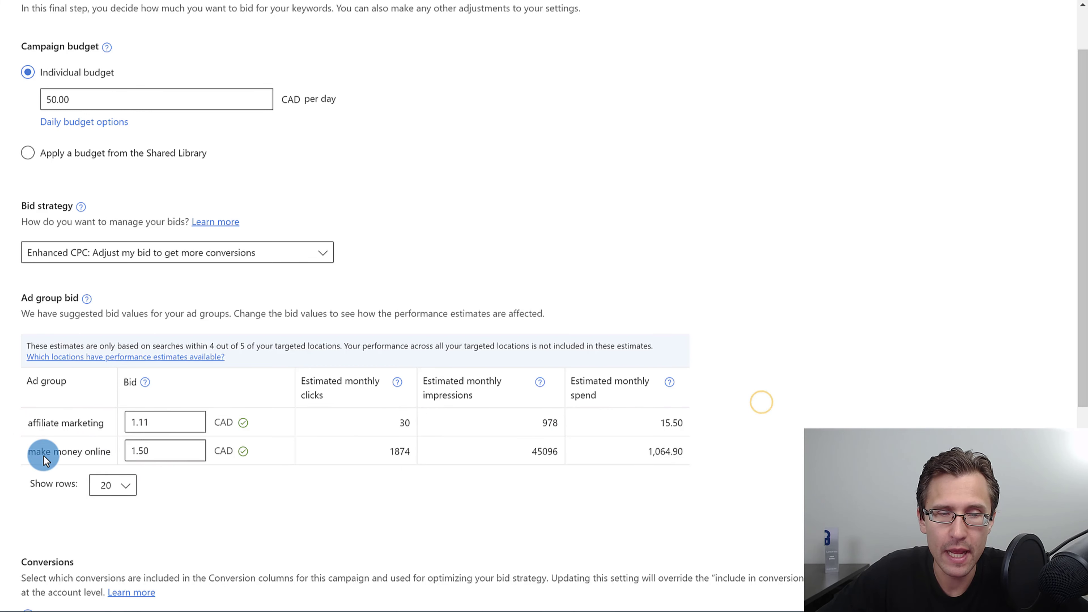
pyautogui.moveTo(46, 461); pyautogui.dragTo(122, 454)
pyautogui.moveTo(34, 423); pyautogui.dragTo(128, 426)
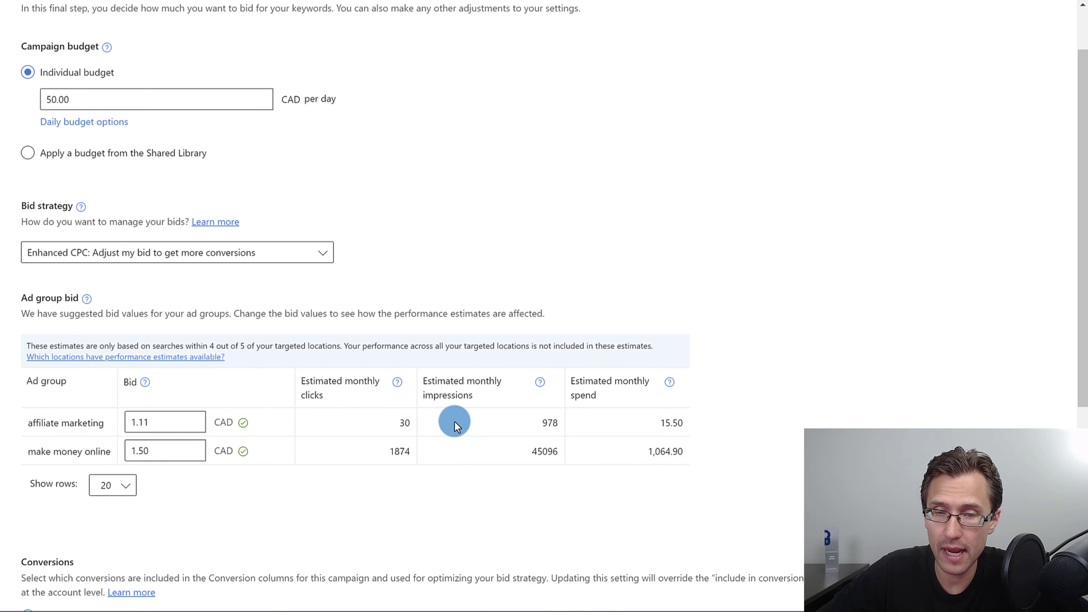
pyautogui.moveTo(387, 422); pyautogui.dragTo(422, 423)
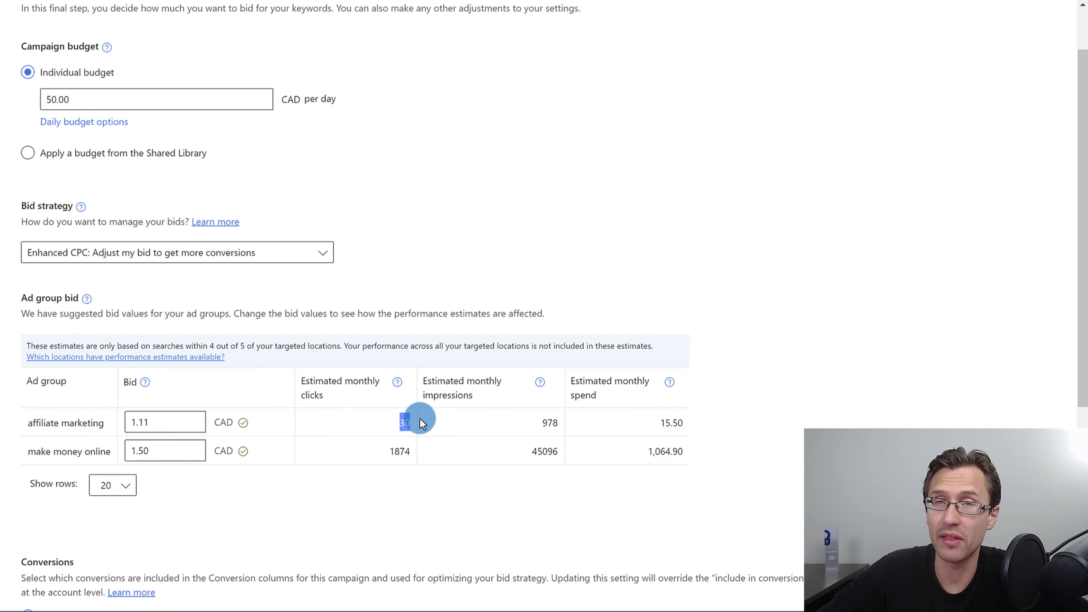
pyautogui.moveTo(46, 451); pyautogui.dragTo(107, 452)
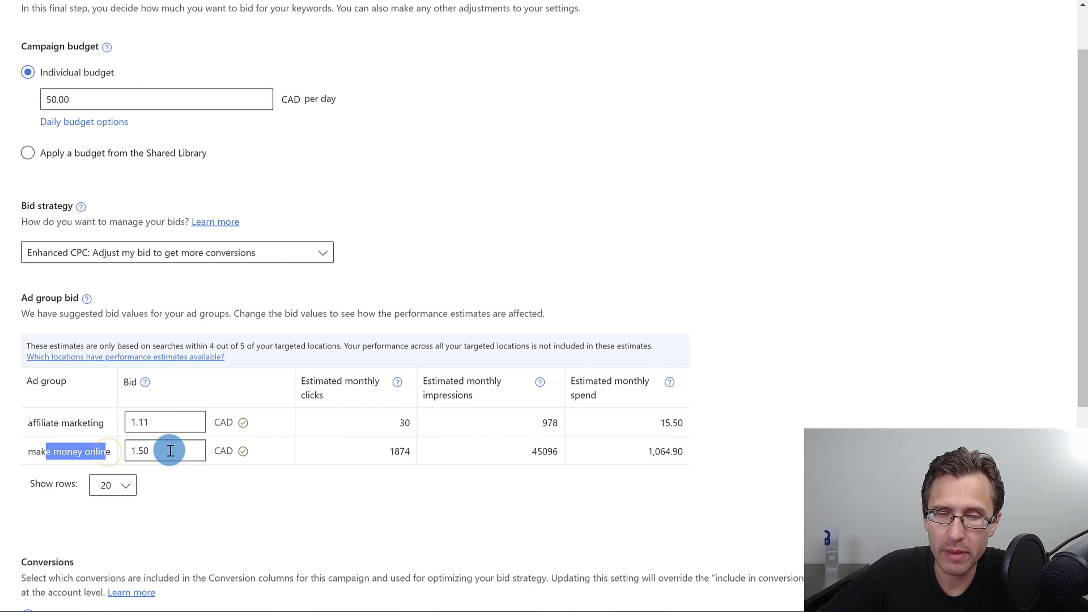
pyautogui.doubleClick(170, 450)
pyautogui.doubleClick(401, 451)
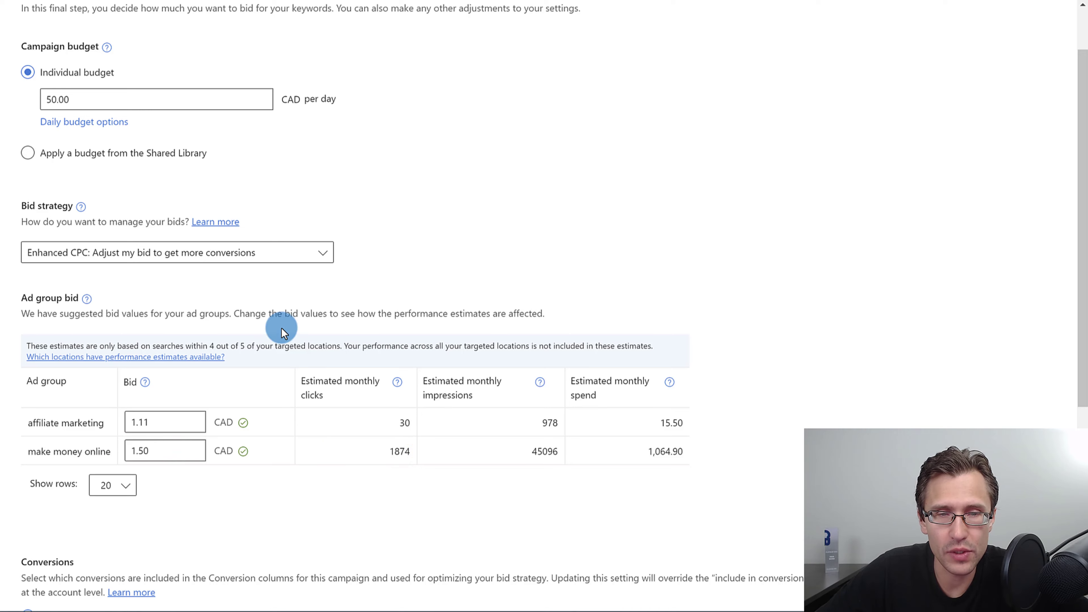
pyautogui.scroll(1, 178, 144)
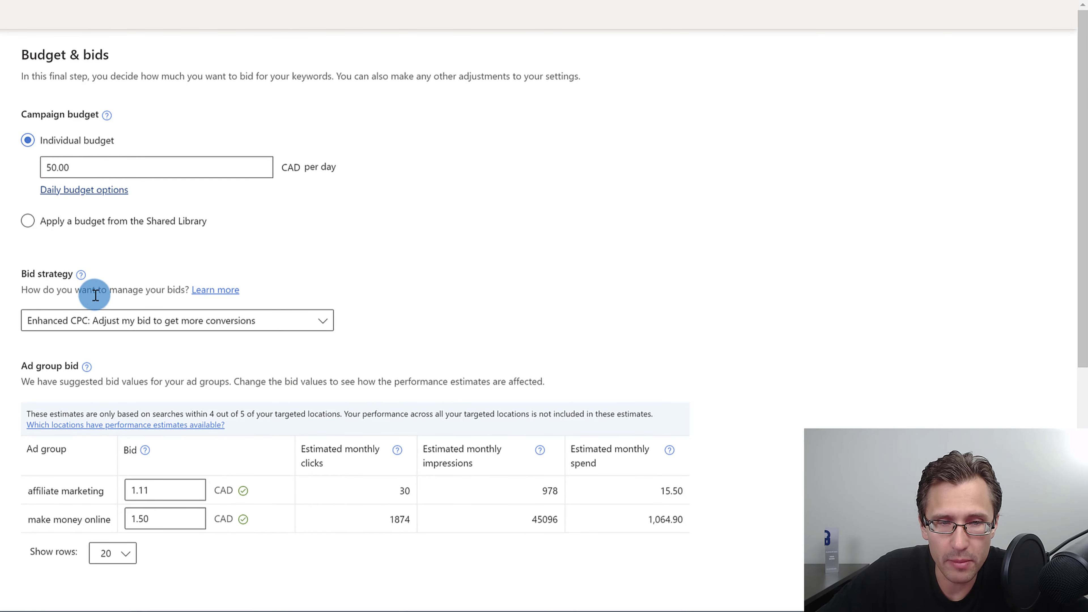
# Switch the bid strategy to Maximize Clicks and enable the maximum CPC option.
pyautogui.scroll(-1, 97, 283)
pyautogui.click(98, 257)
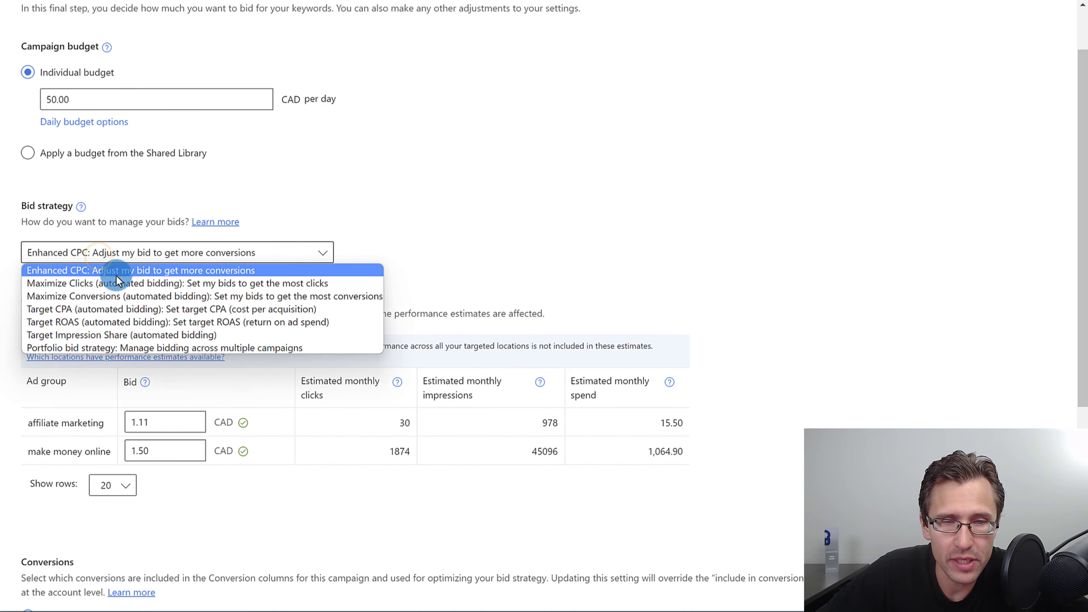
pyautogui.click(79, 284)
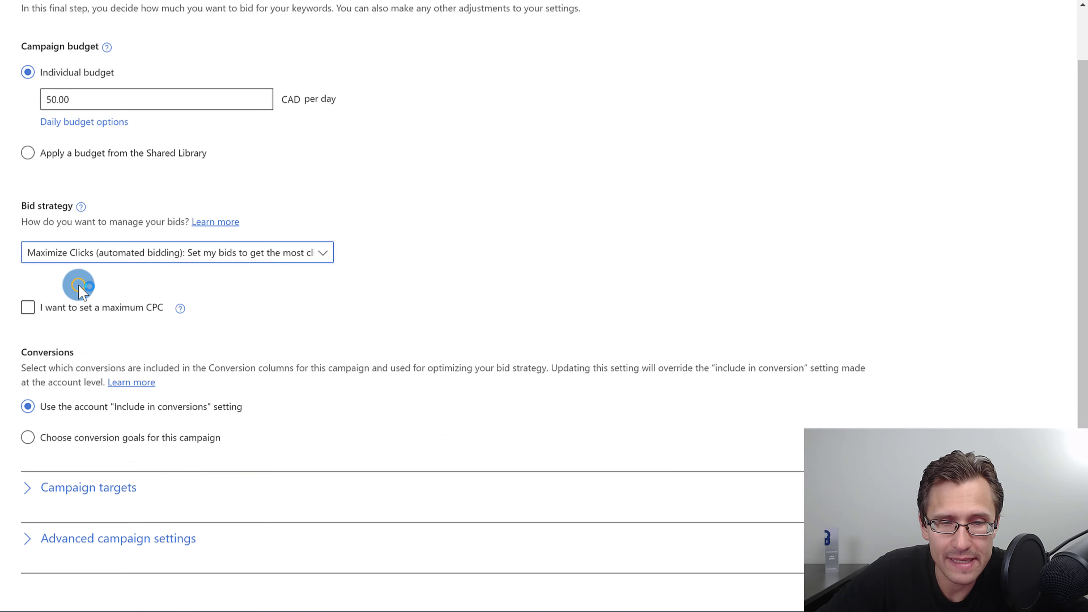
pyautogui.click(25, 312)
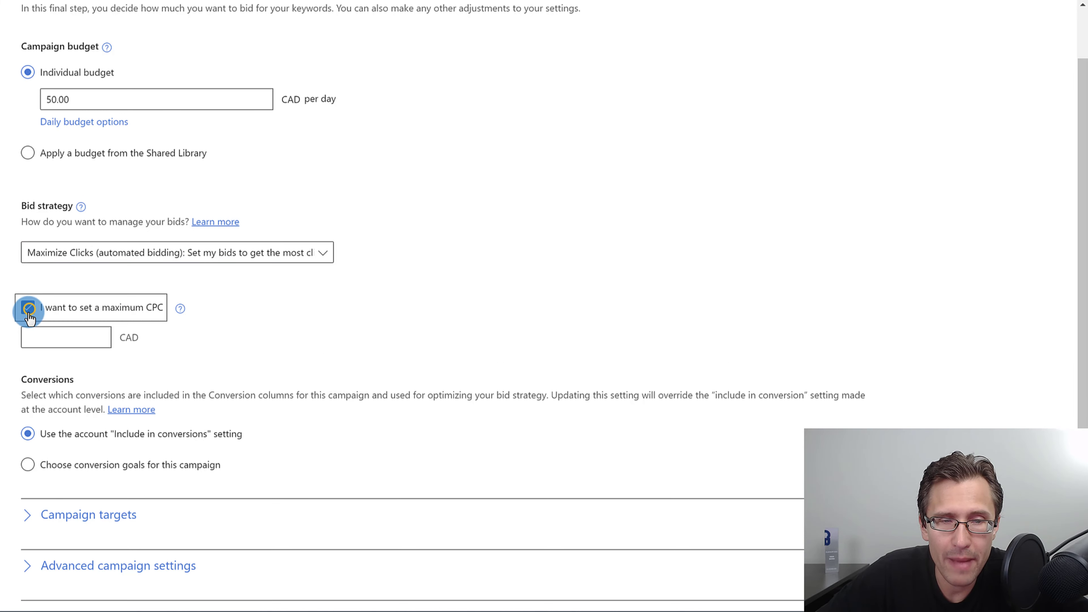
# Return the bid strategy to Enhanced CPC and set the affiliate marketing ad group's bid to .15 CAD.
pyautogui.click(87, 253)
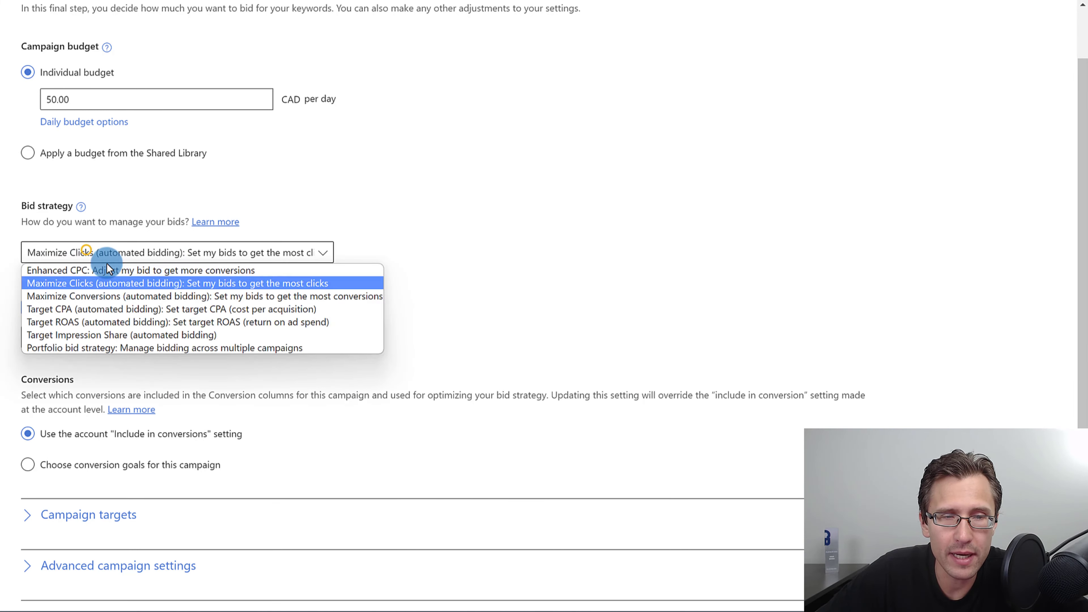
pyautogui.click(109, 270)
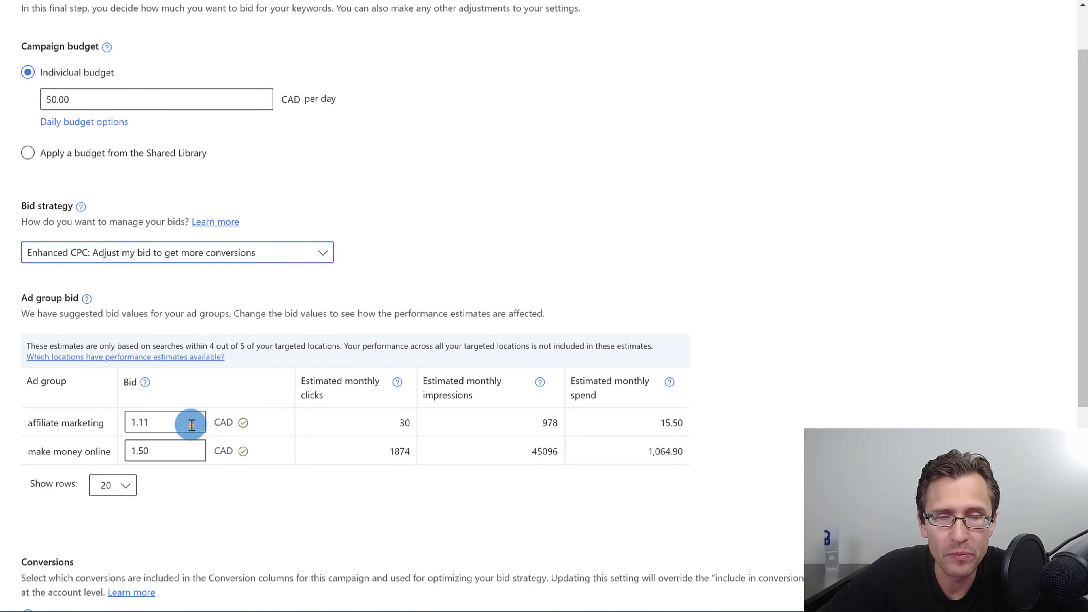
pyautogui.moveTo(189, 424); pyautogui.dragTo(123, 424)
pyautogui.click(159, 422)
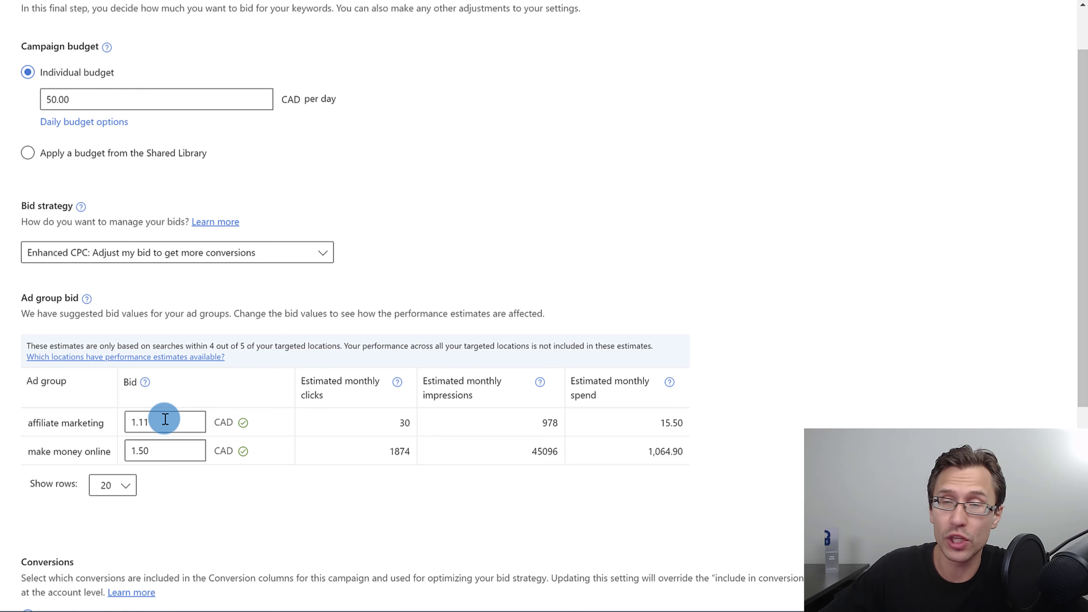
pyautogui.moveTo(154, 420); pyautogui.dragTo(111, 427)
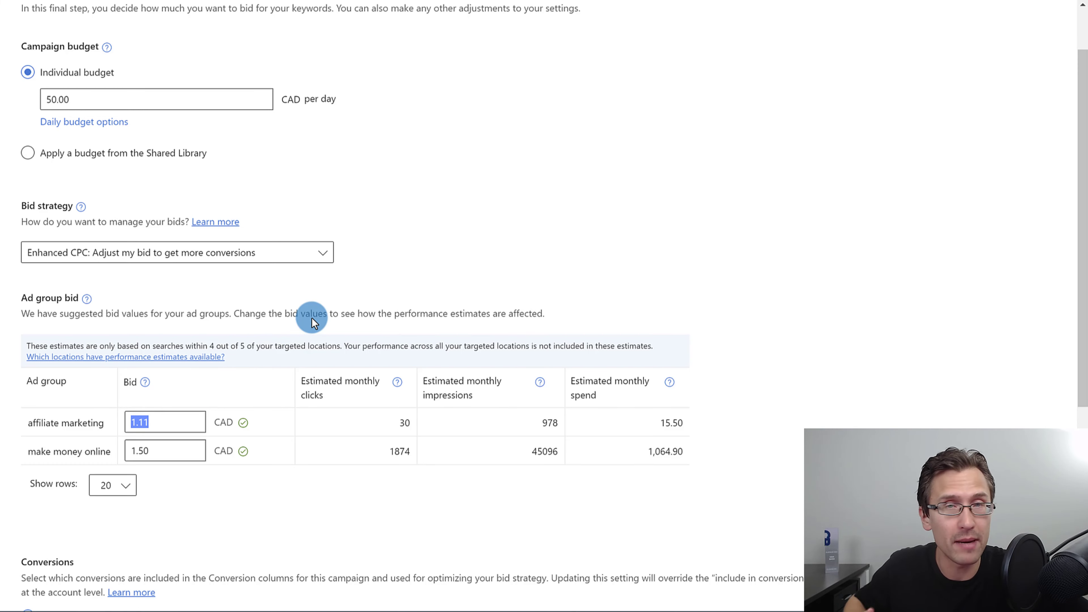
pyautogui.write('.')
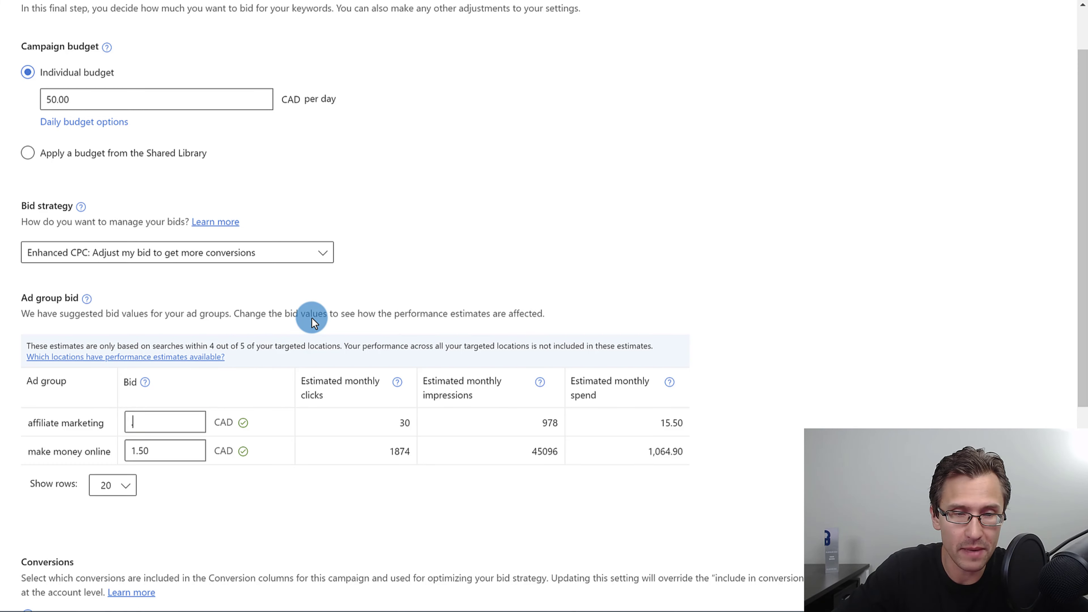
pyautogui.write('15')
# Set the make money online ad group's bid to 0.15 CAD and refresh its performance estimates.
pyautogui.moveTo(162, 449); pyautogui.dragTo(98, 439)
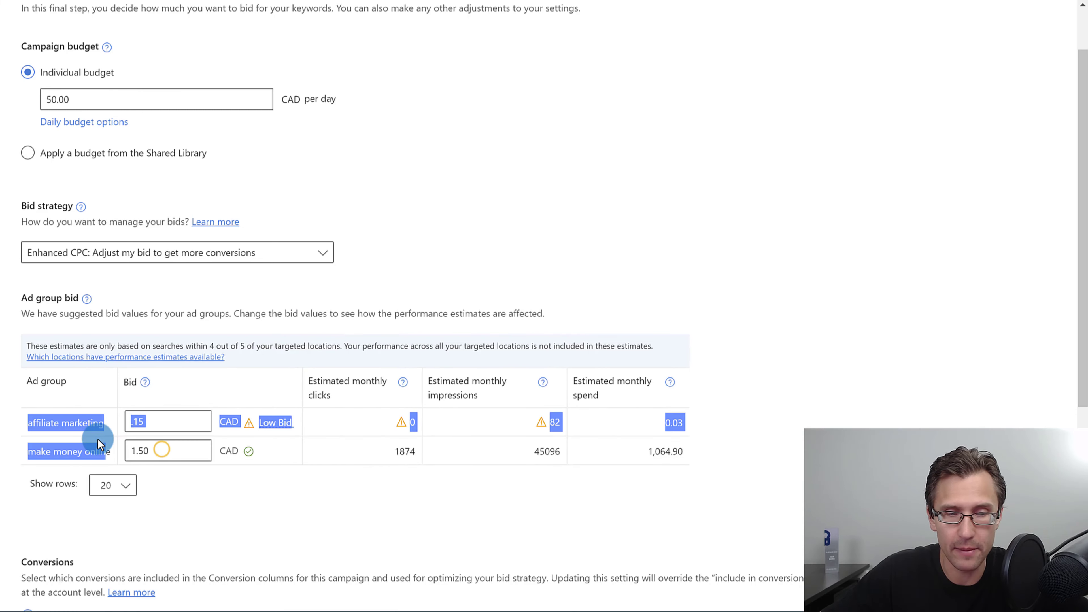
pyautogui.click(160, 457)
pyautogui.doubleClick(159, 458)
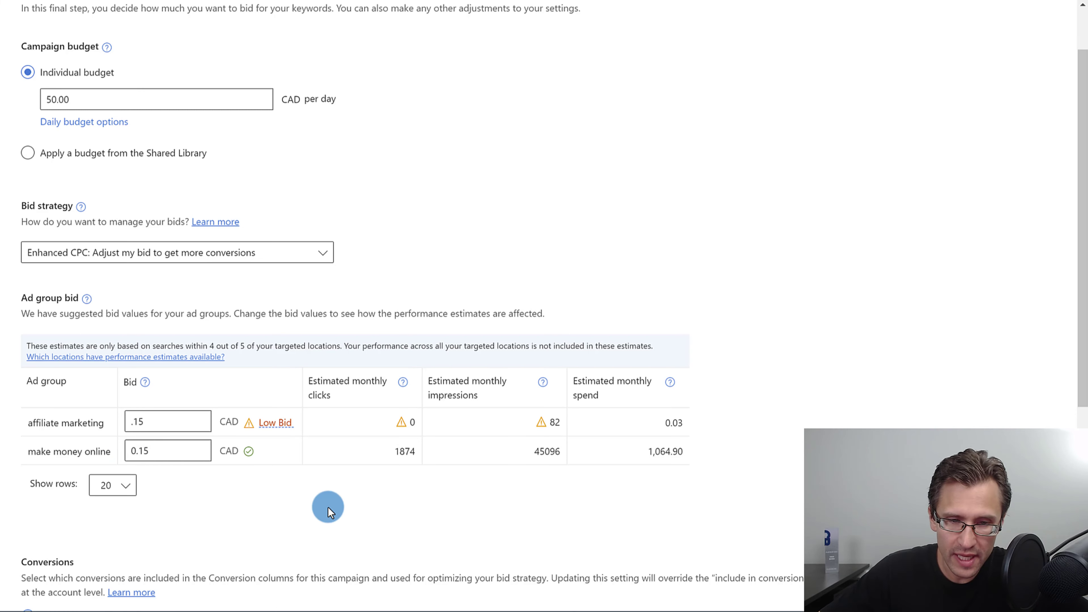
pyautogui.click(328, 508)
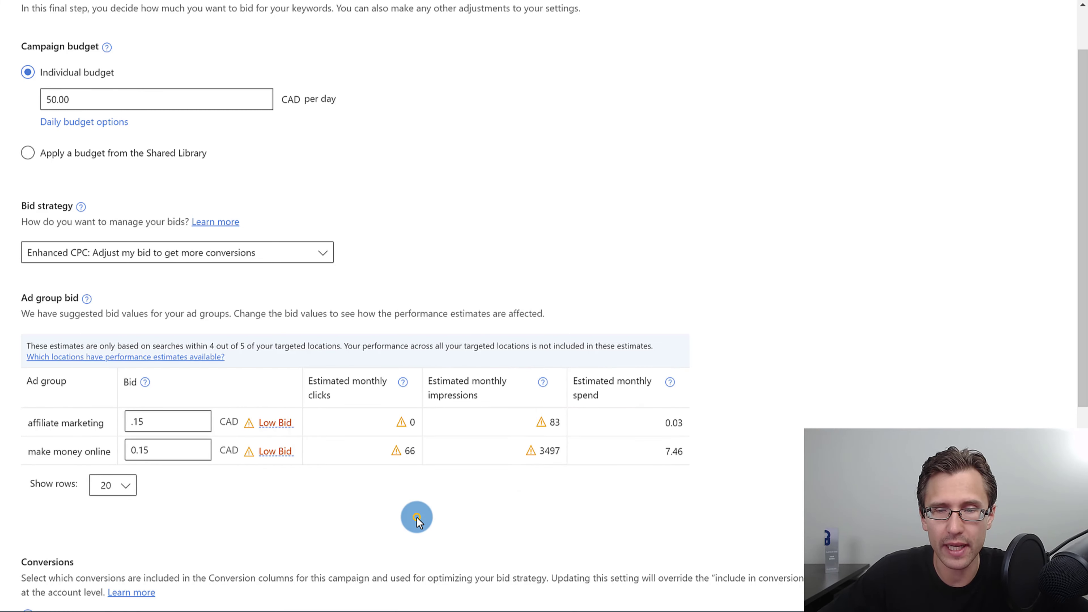
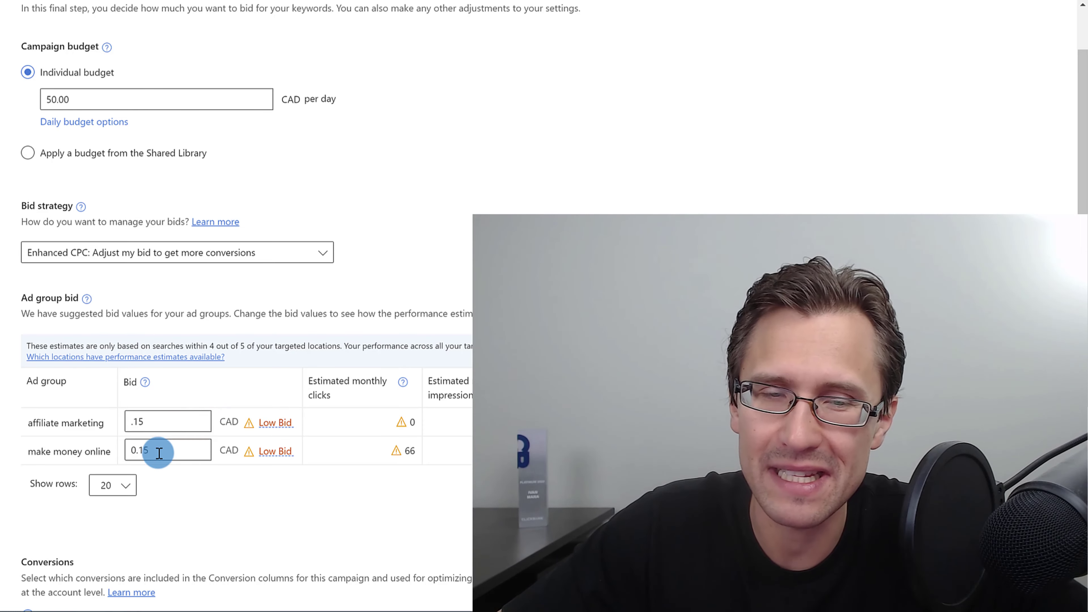
# Choose the Maximize Clicks bid strategy and set the maximum CPC to 0.15 CAD.
pyautogui.click(144, 252)
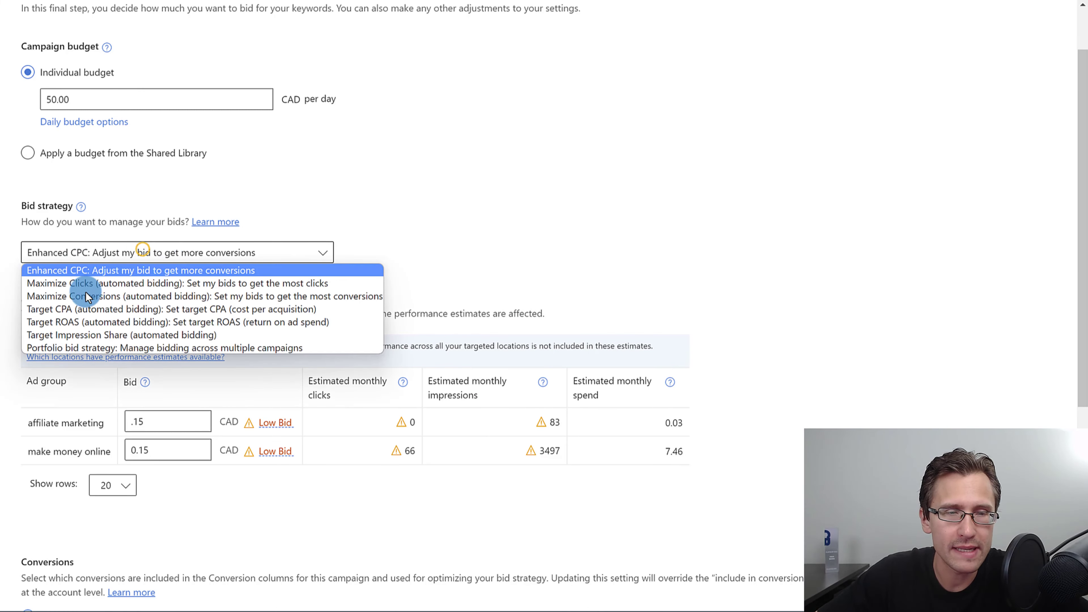
pyautogui.click(76, 284)
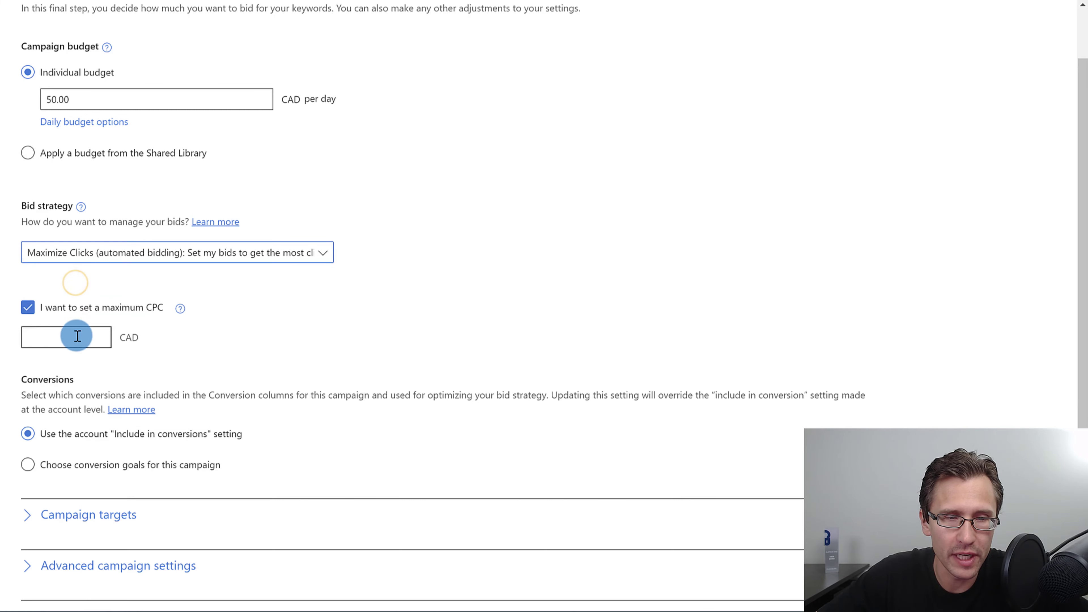
pyautogui.click(65, 338)
pyautogui.click(153, 246)
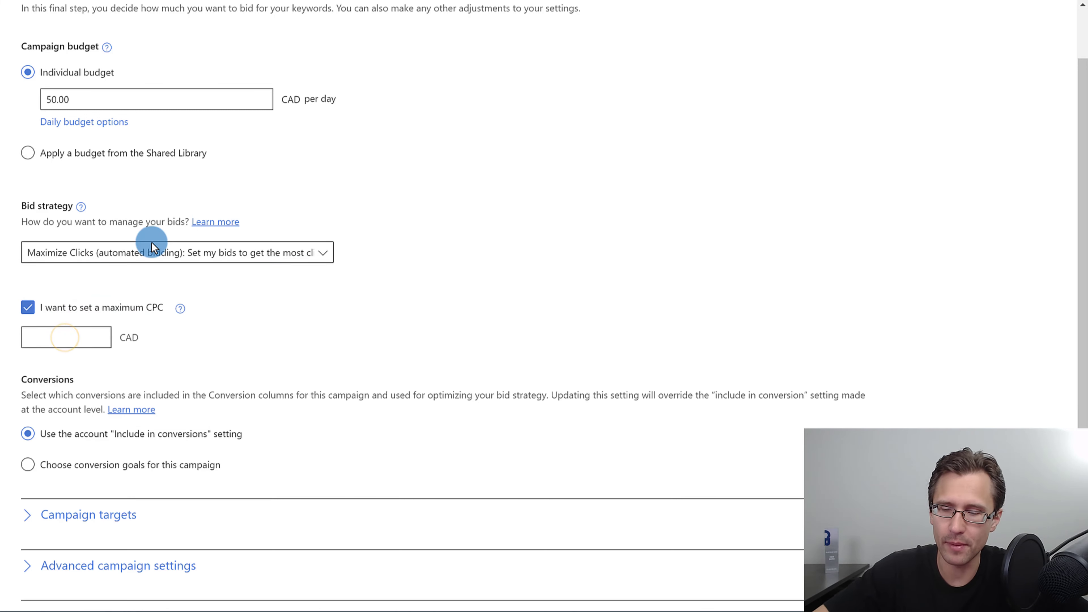
pyautogui.click(298, 340)
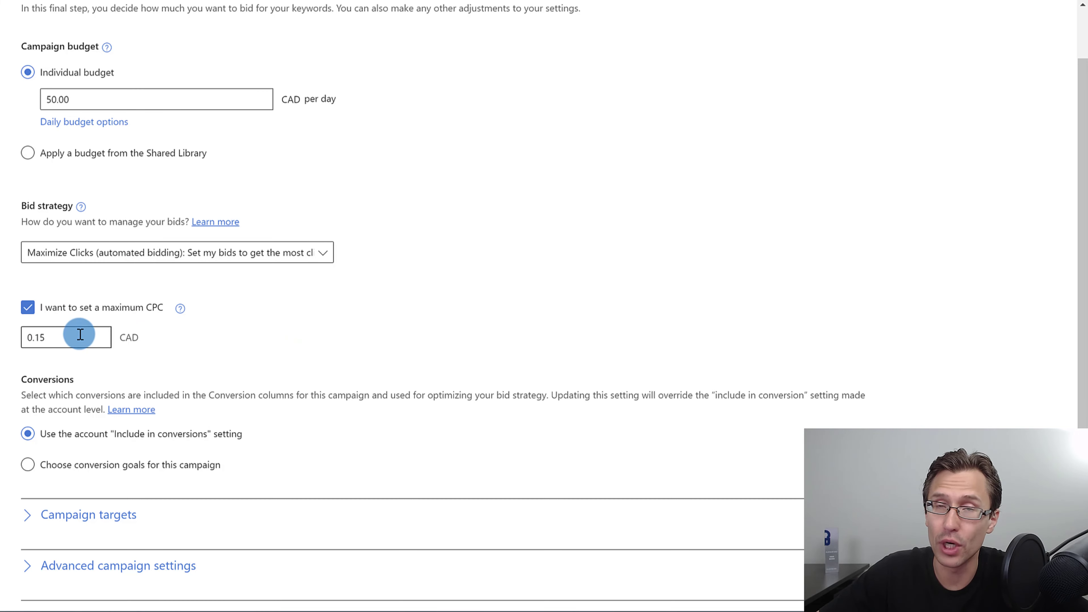
# Look through the other available bid strategies while leaving Maximize Clicks selected.
pyautogui.click(111, 254)
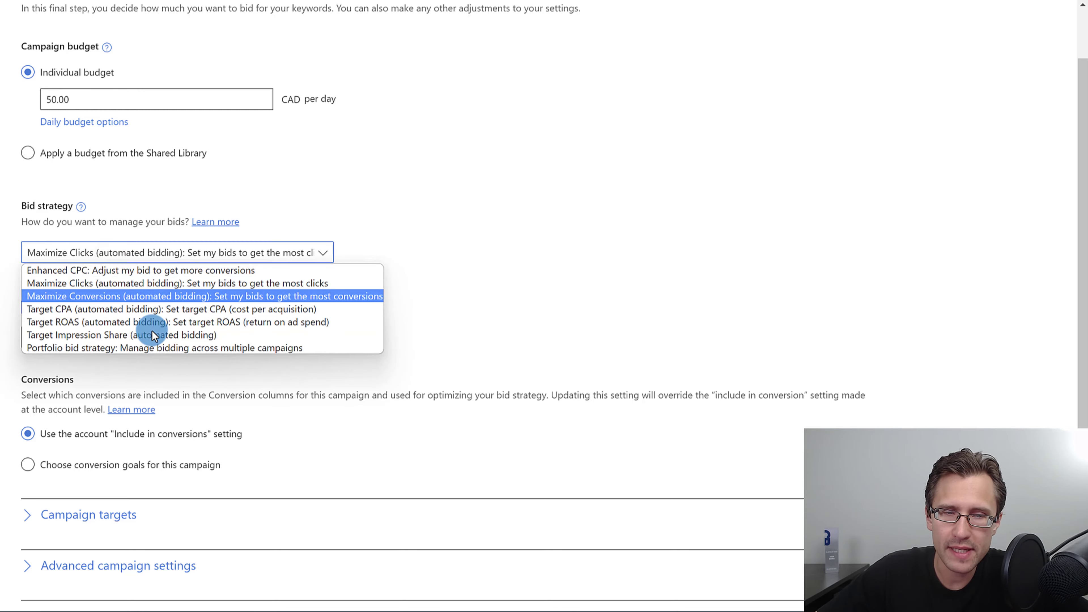
pyautogui.click(499, 266)
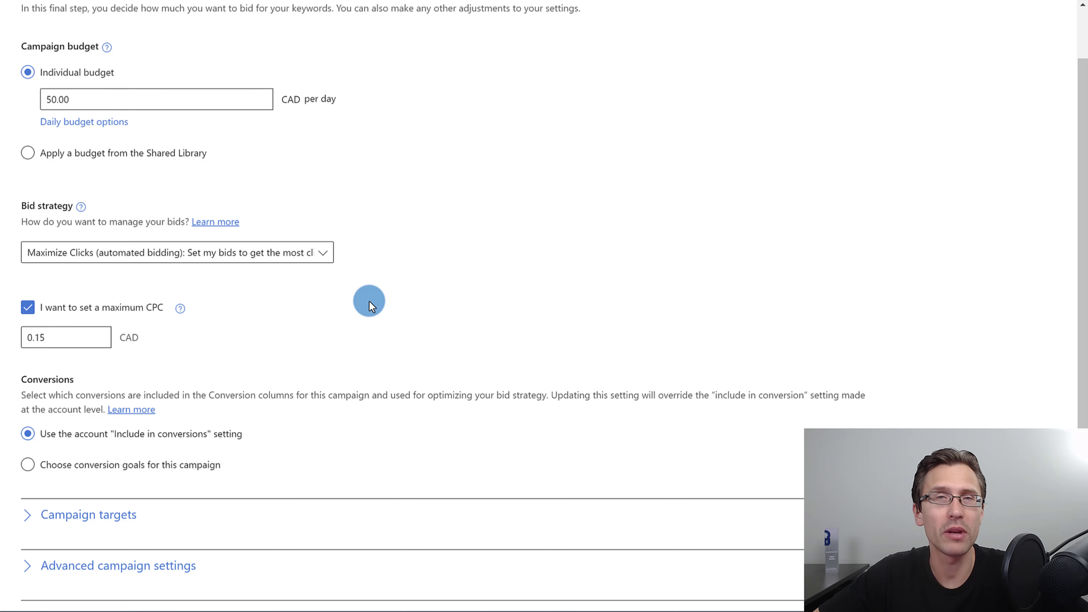
pyautogui.click(194, 253)
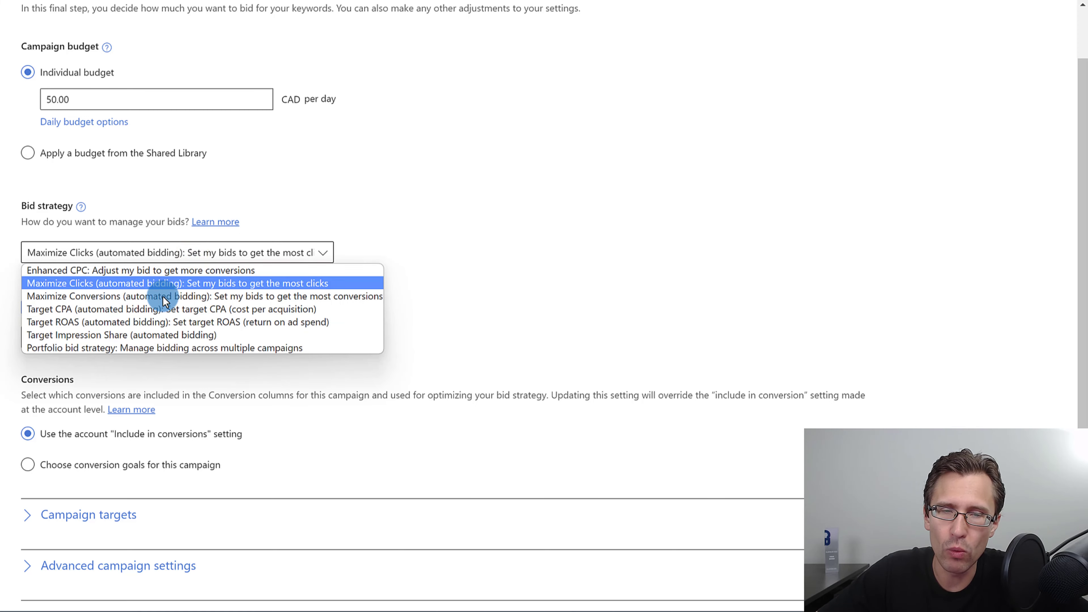
pyautogui.click(492, 238)
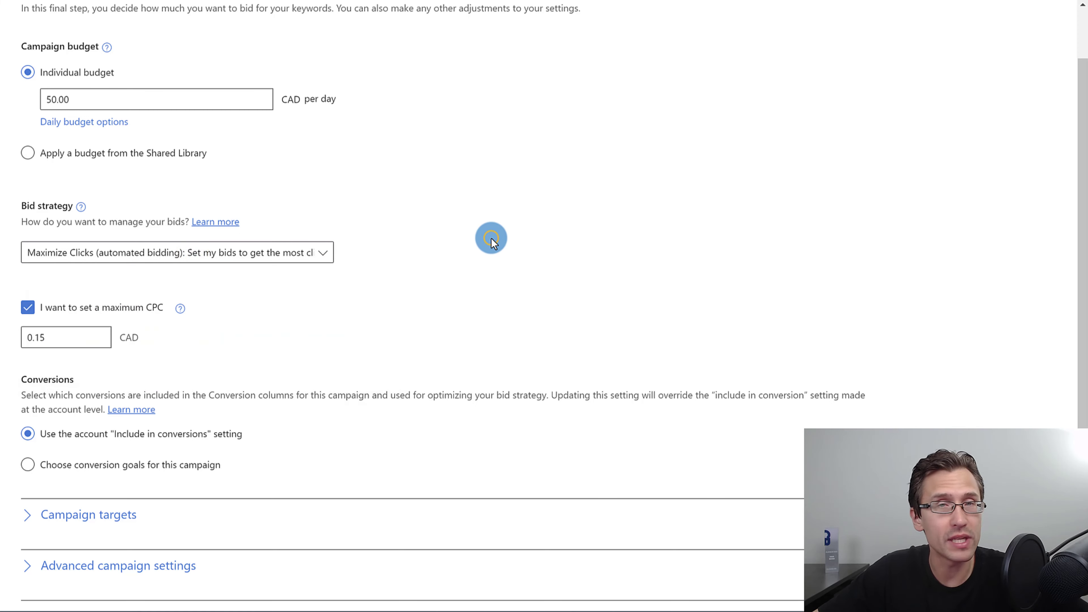
pyautogui.click(254, 246)
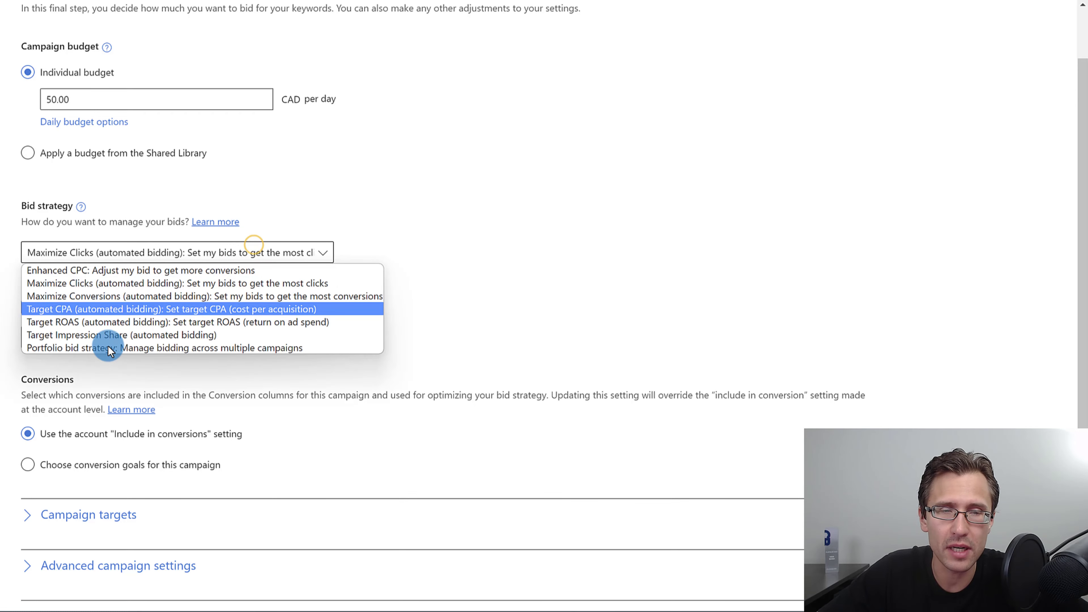
pyautogui.click(445, 304)
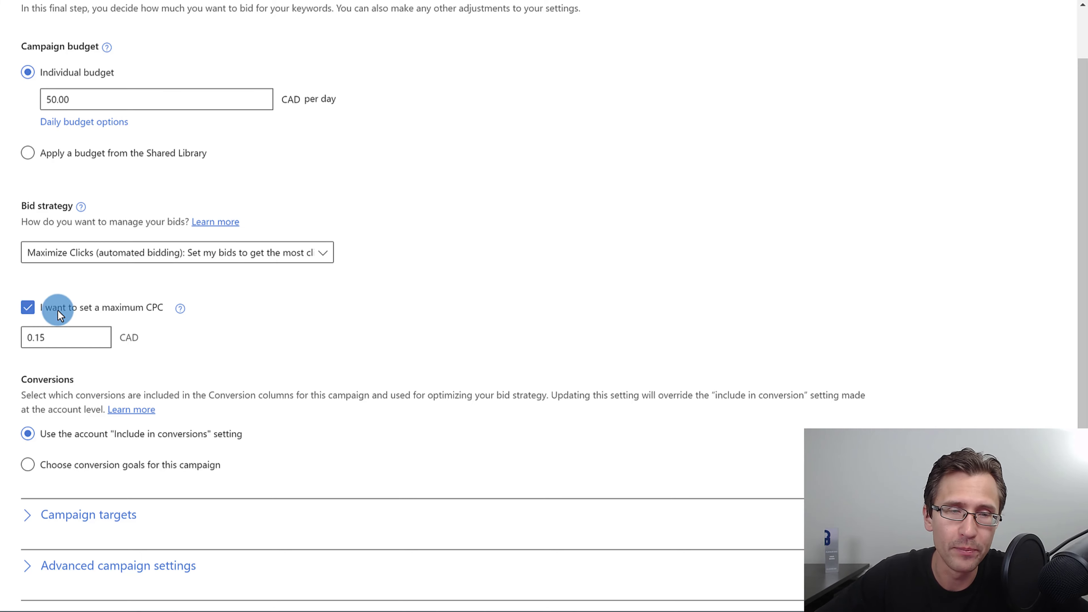
# Expand the campaign targets and set the New Zealand location bid adjustment to increase by 15%.
pyautogui.moveTo(73, 337); pyautogui.dragTo(20, 343)
pyautogui.scroll(-2, 95, 441)
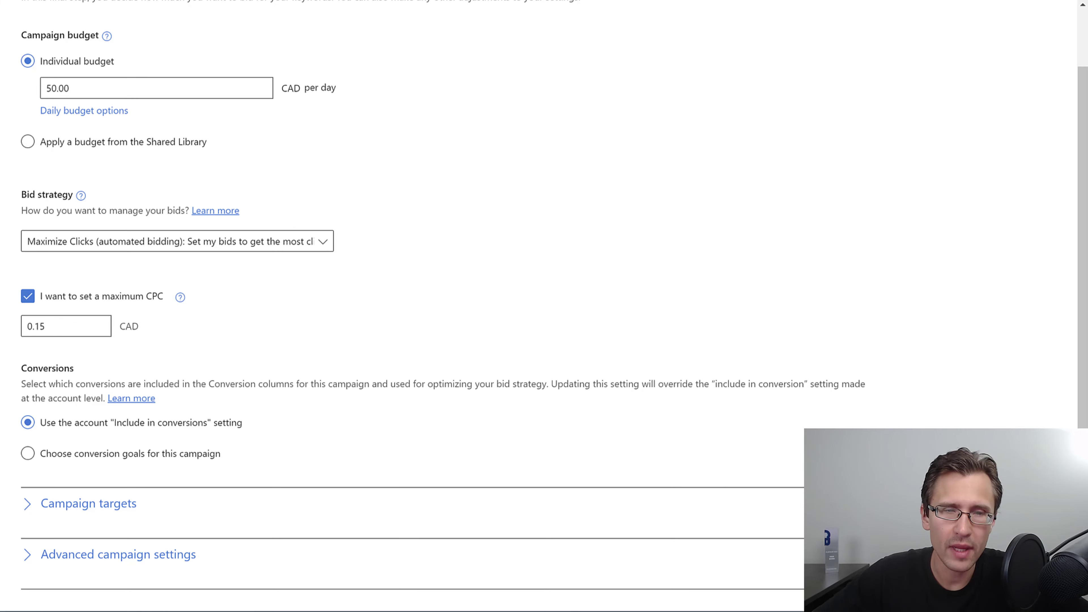
pyautogui.click(96, 440)
pyautogui.scroll(-8, 92, 435)
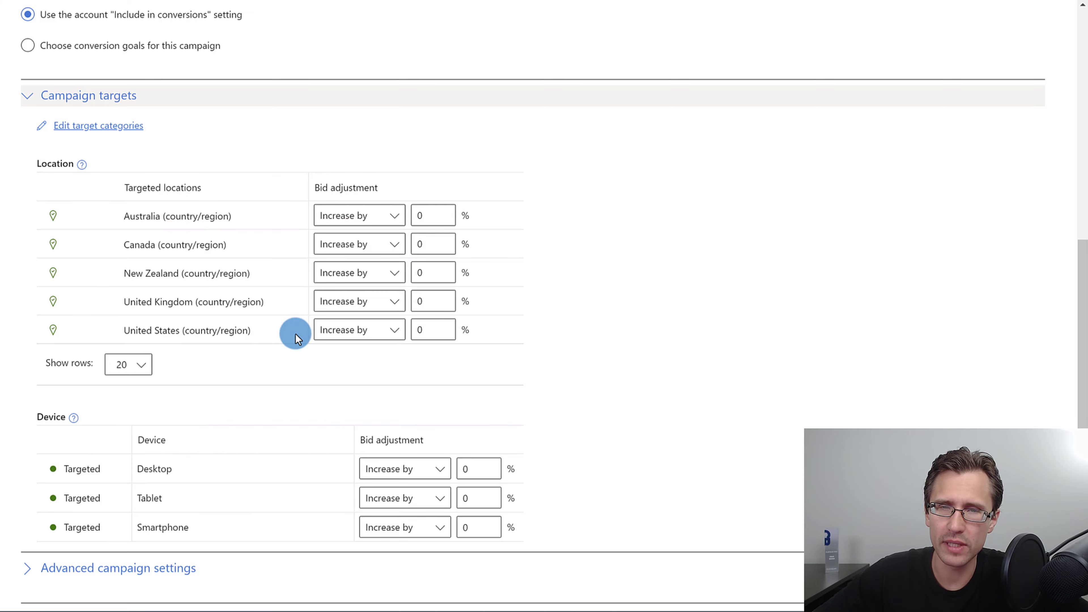
pyautogui.doubleClick(418, 272)
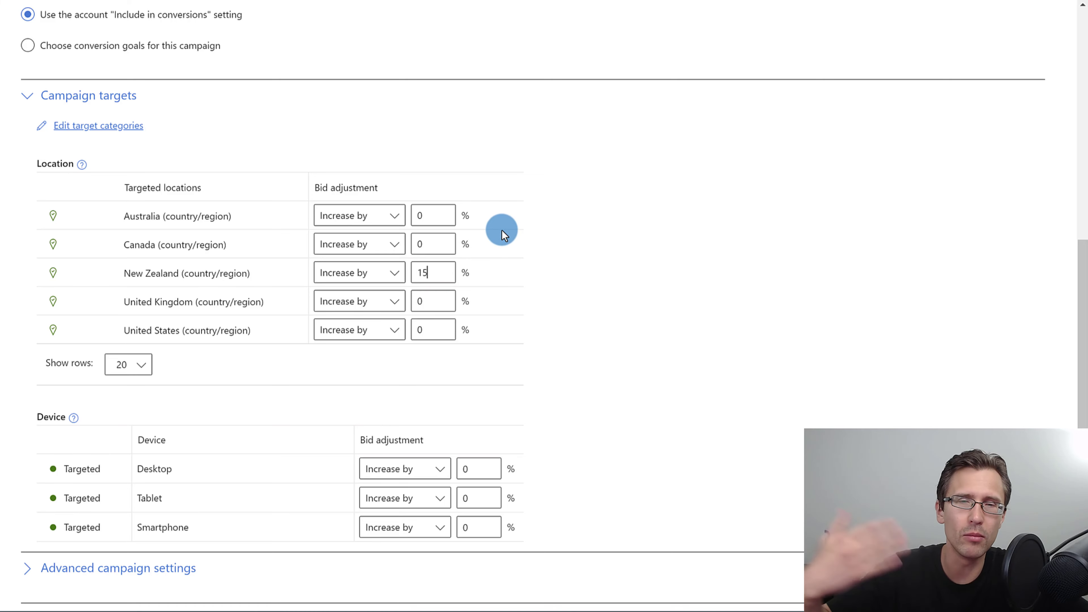
# Review the New Zealand bid adjustment together with the campaign's maximum CPC.
pyautogui.doubleClick(418, 273)
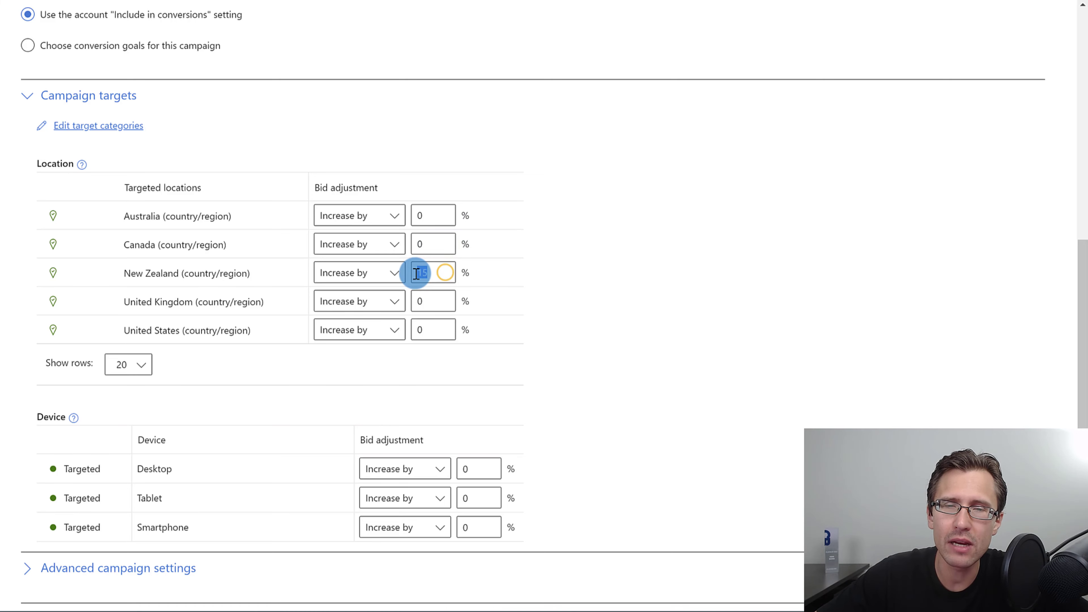
pyautogui.click(614, 224)
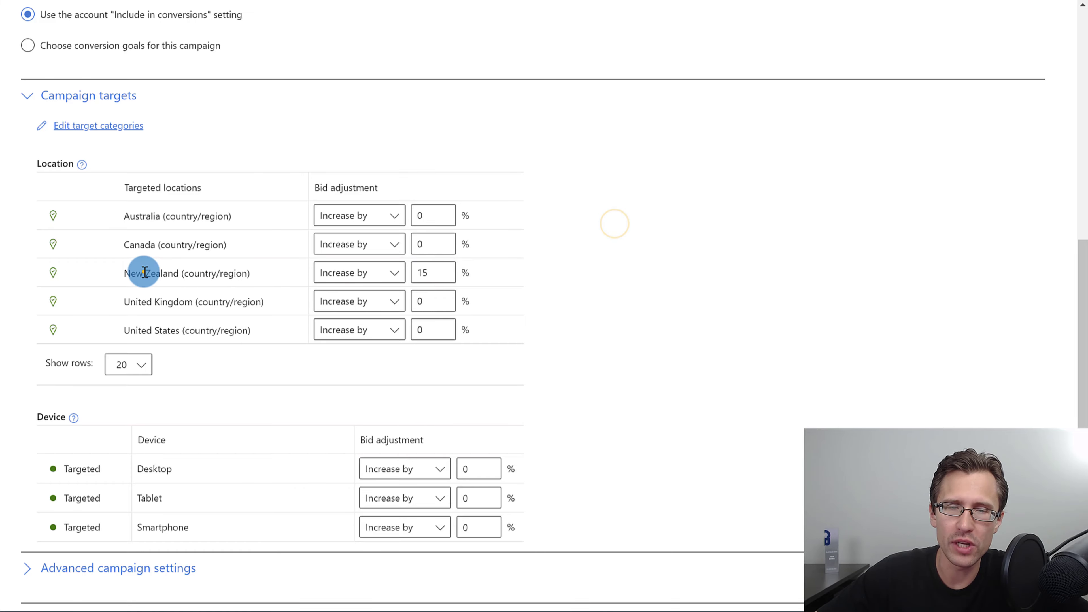
pyautogui.moveTo(146, 274); pyautogui.dragTo(209, 282)
pyautogui.scroll(5, 205, 279)
pyautogui.moveTo(56, 200); pyautogui.dragTo(24, 189)
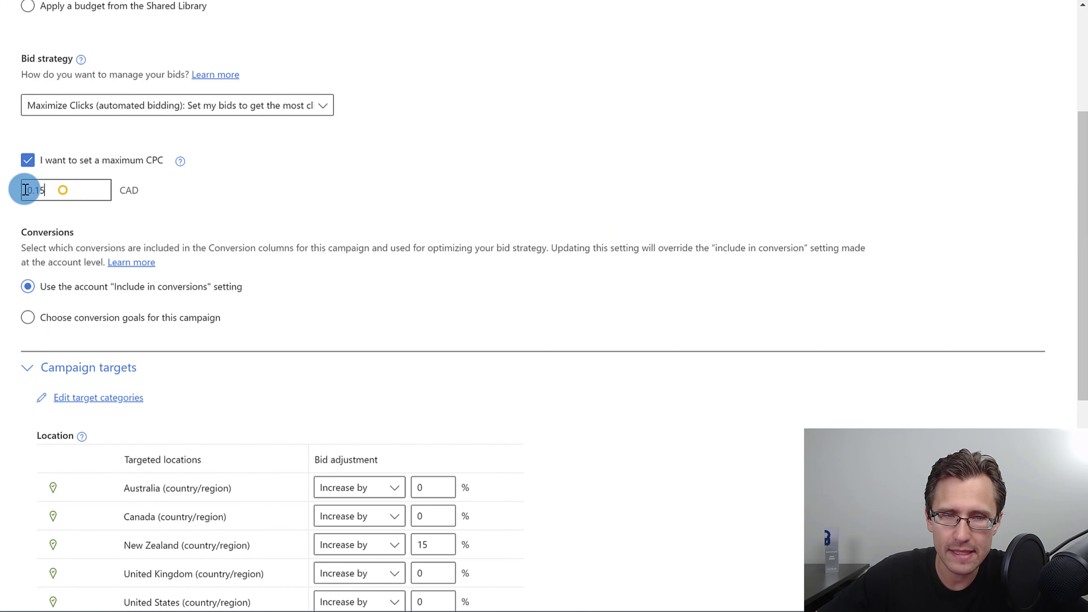
# Set the desktop device bid adjustment to increase by 20%.
pyautogui.scroll(-2, 304, 418)
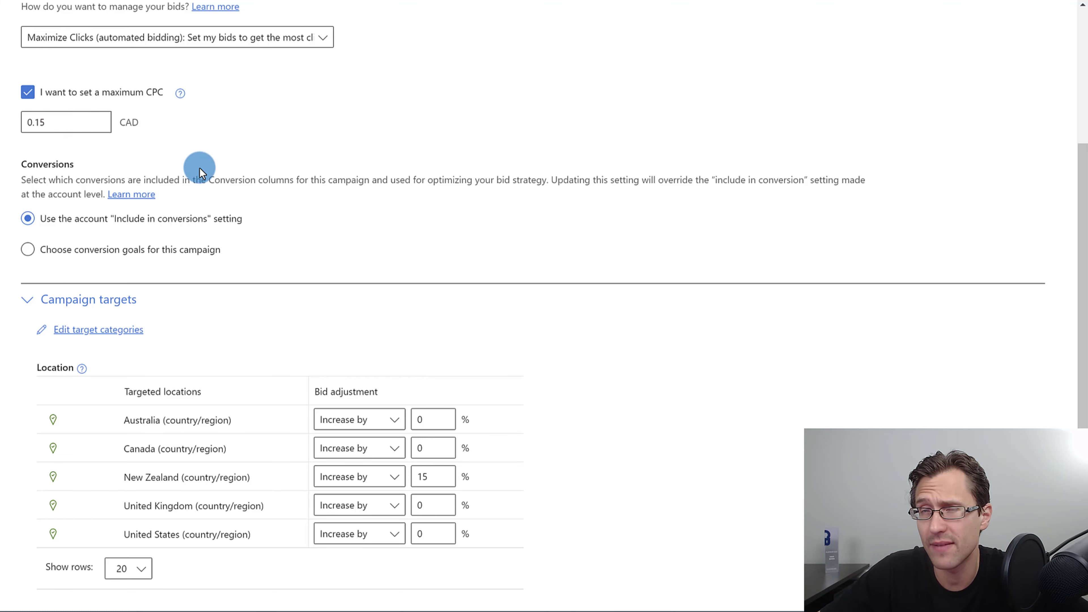
pyautogui.scroll(-5, 600, 395)
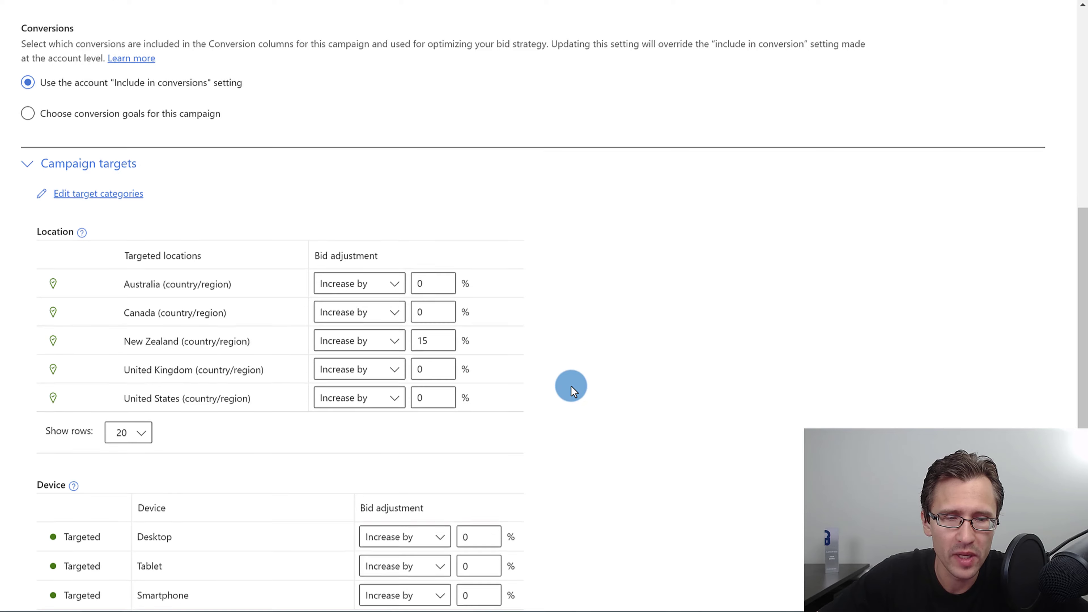
pyautogui.scroll(-2, 280, 467)
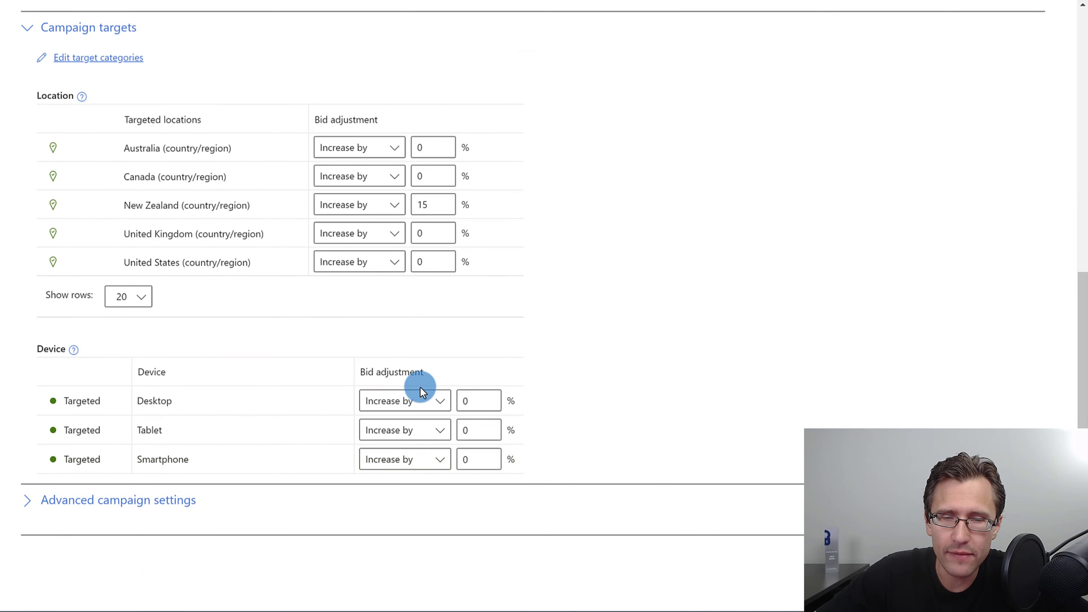
pyautogui.doubleClick(479, 397)
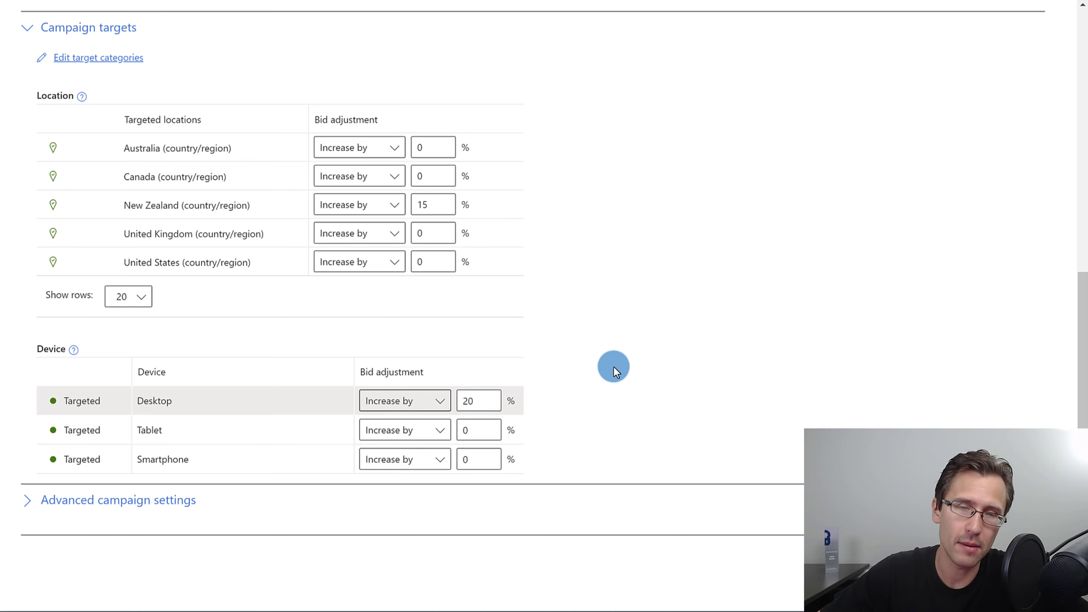
pyautogui.click(642, 365)
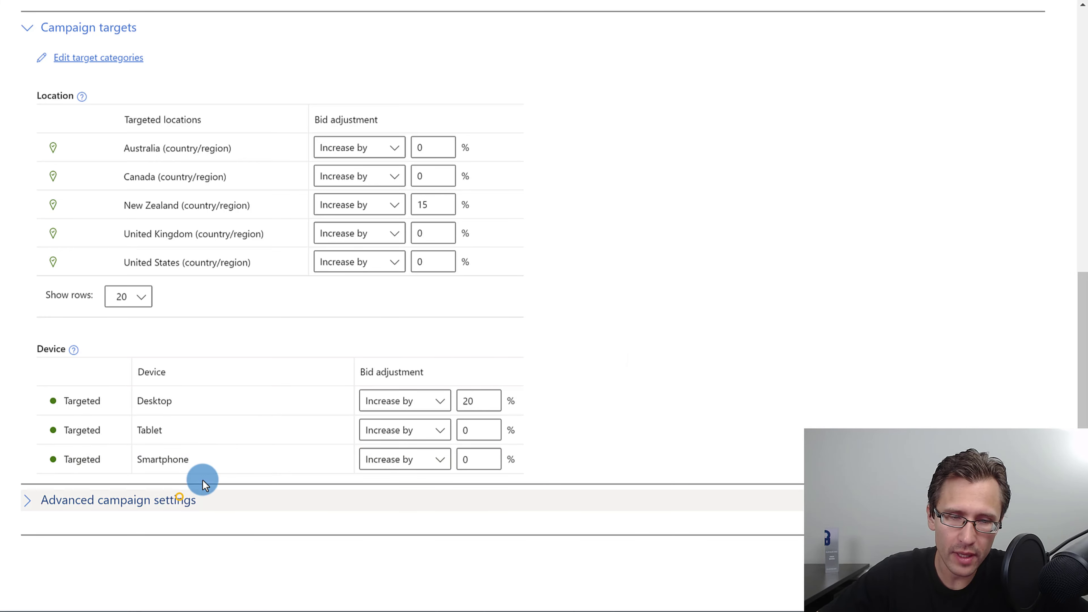
# Expand the advanced campaign settings and set the campaign to end by 12/14/2023.
pyautogui.click(179, 497)
pyautogui.scroll(-8, 291, 394)
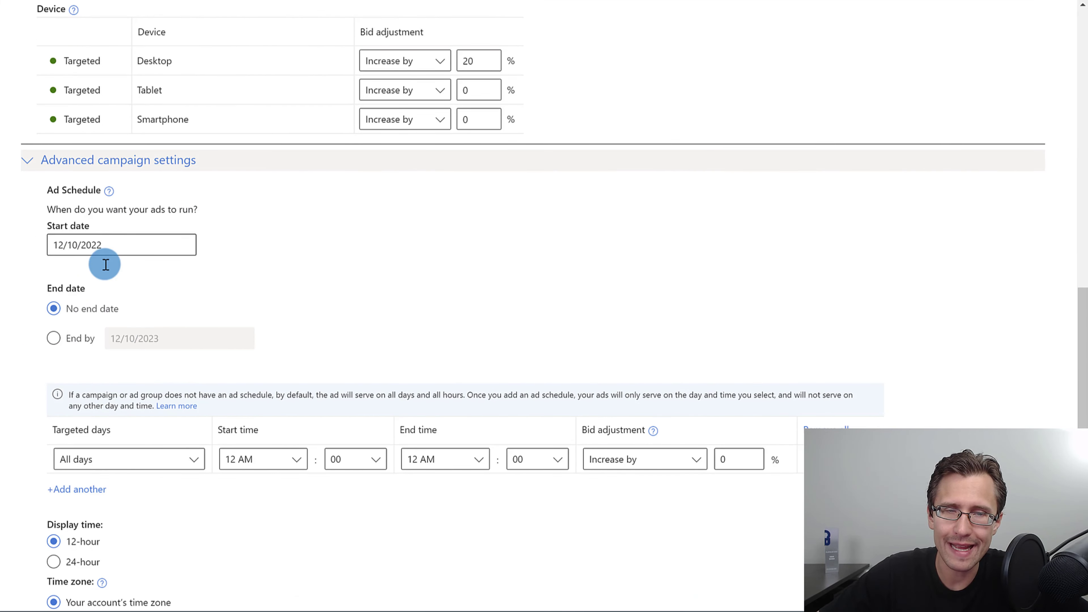
pyautogui.click(54, 339)
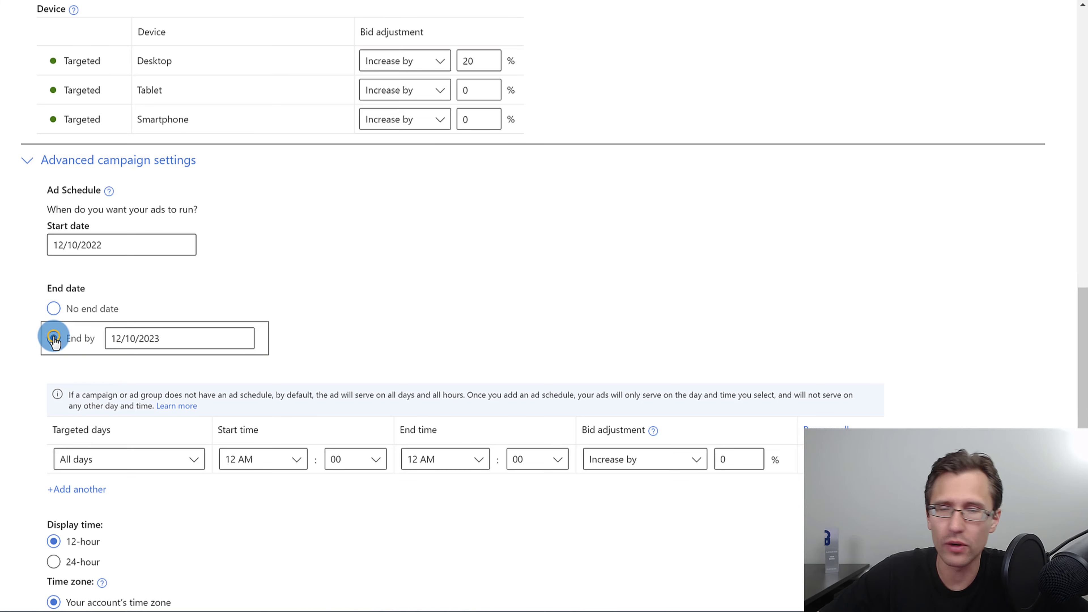
pyautogui.click(187, 341)
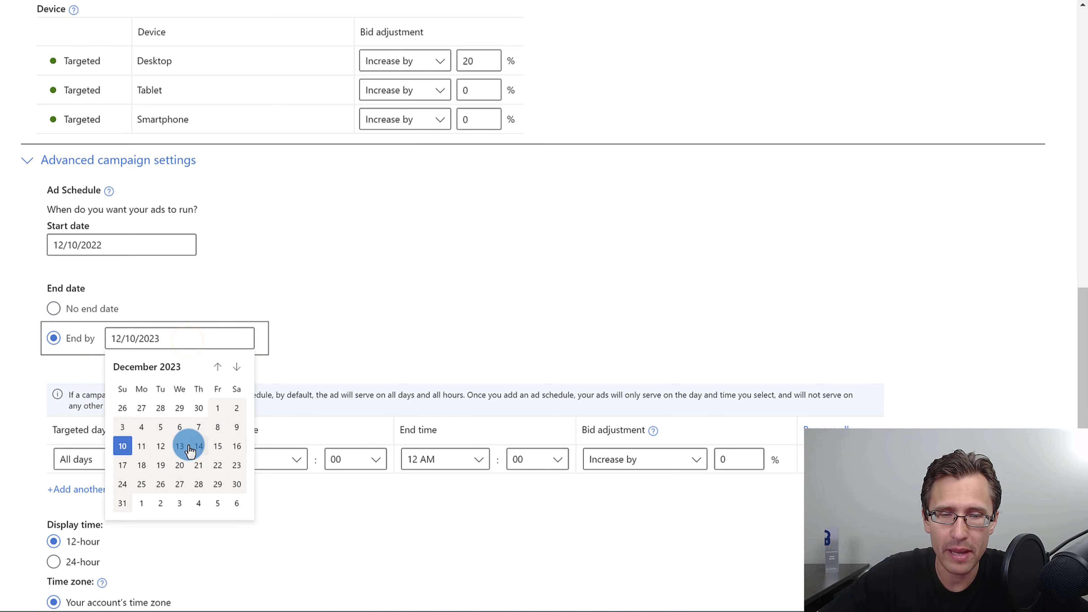
pyautogui.click(198, 447)
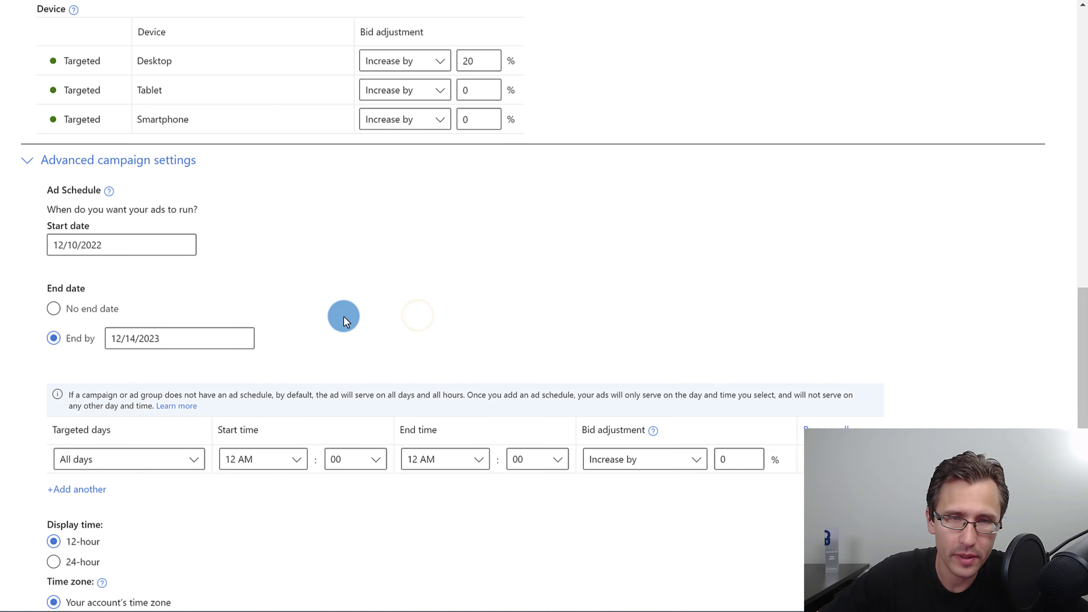
# Set the ad schedule's targeted days to Monday - Friday.
pyautogui.scroll(-3, 206, 397)
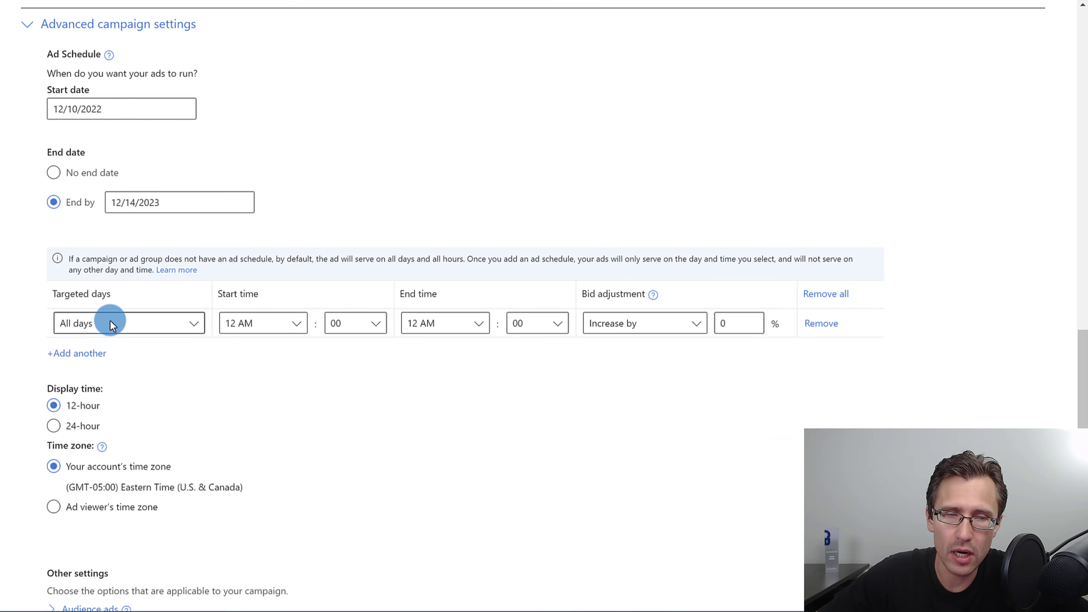
pyautogui.click(120, 321)
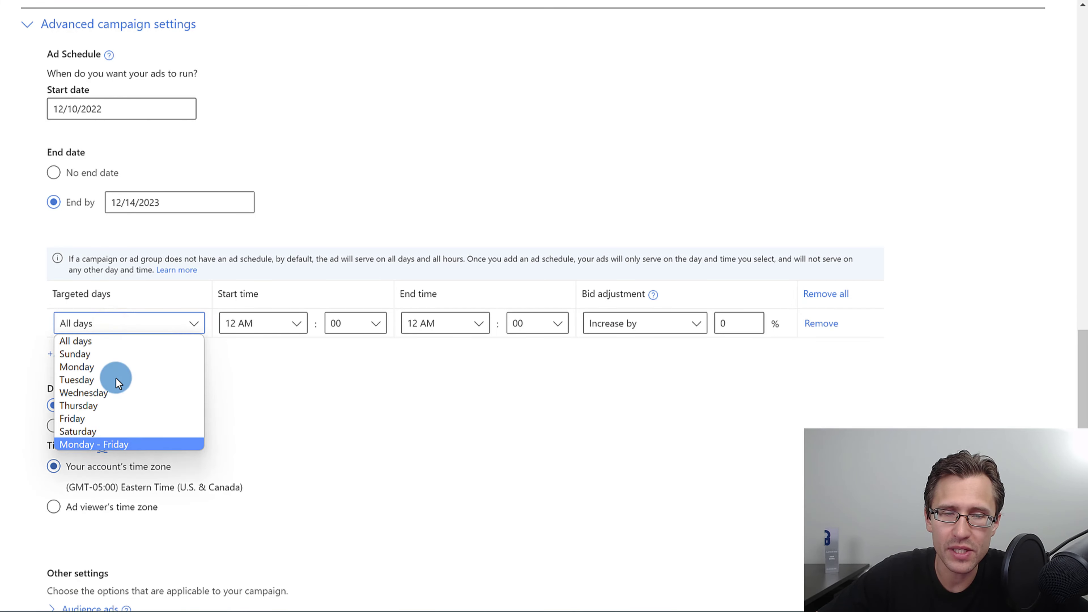
pyautogui.click(105, 445)
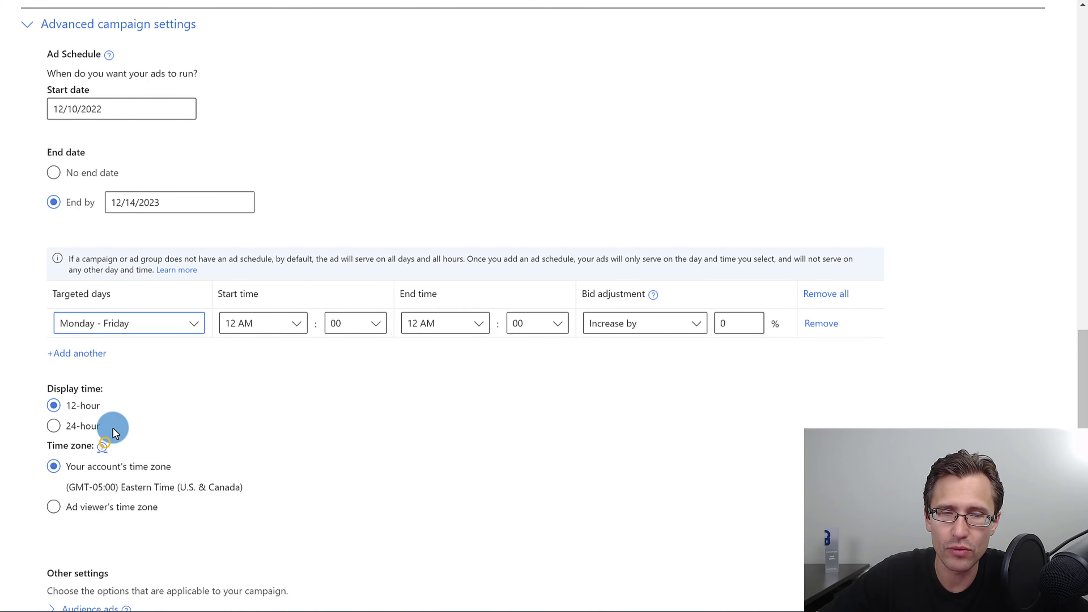
pyautogui.click(313, 379)
# Add a second ad schedule row for Sunday and try All days and Monday in the first row.
pyautogui.click(142, 331)
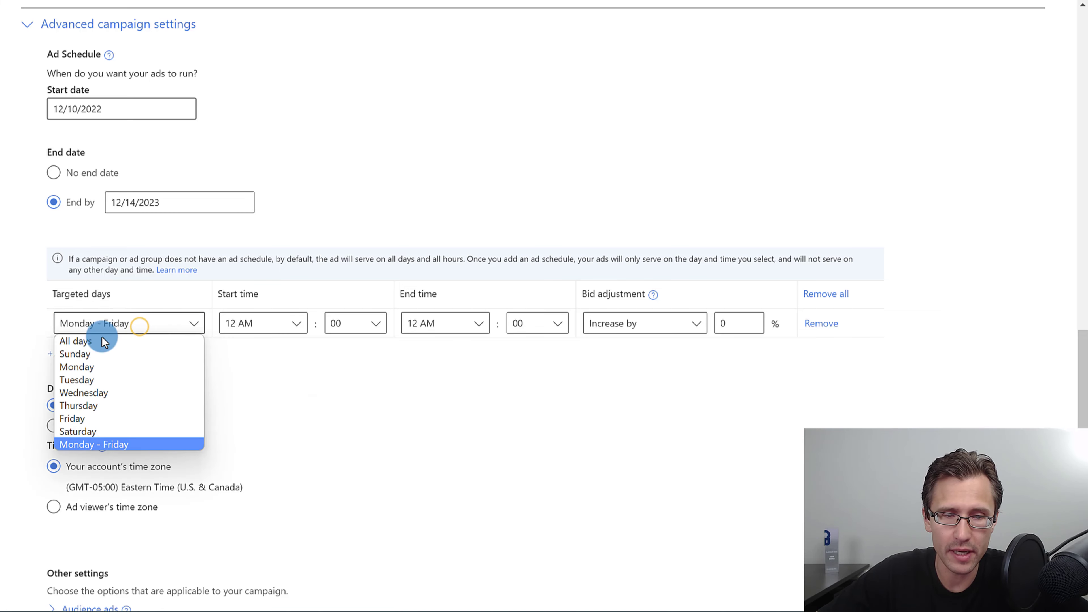
pyautogui.click(92, 341)
pyautogui.click(82, 356)
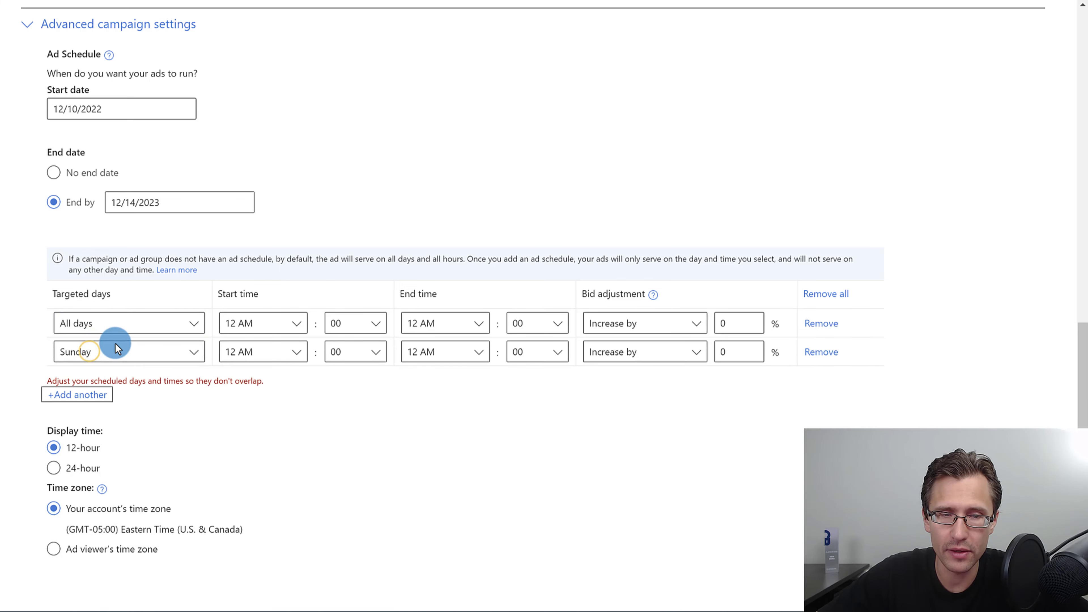
pyautogui.click(109, 318)
pyautogui.click(104, 368)
pyautogui.click(106, 352)
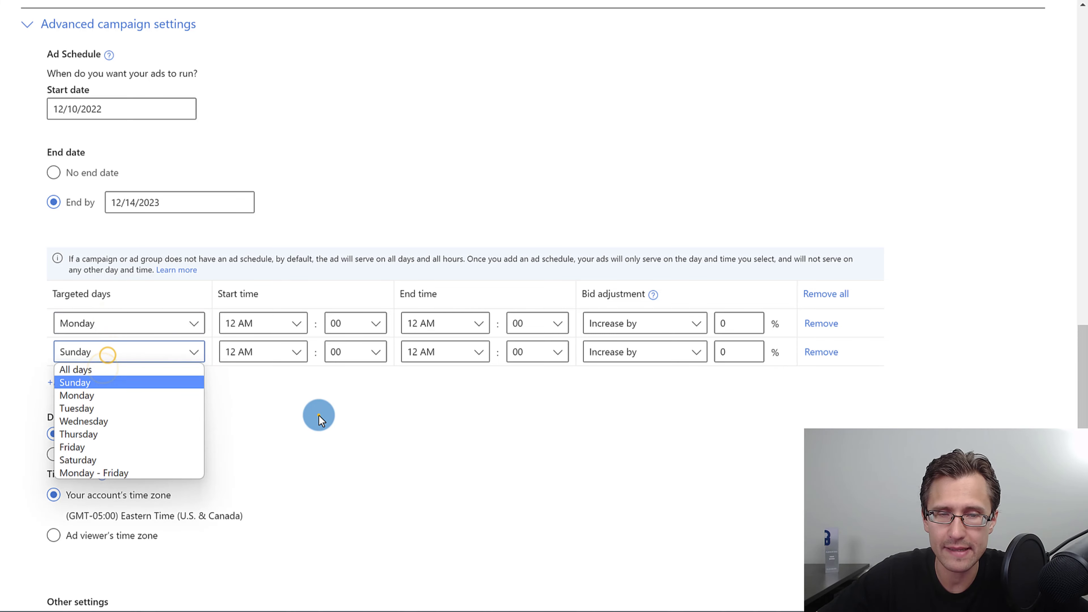
pyautogui.click(319, 415)
# Return the first ad schedule row to All days and remove the Sunday row.
pyautogui.click(115, 328)
pyautogui.click(92, 341)
pyautogui.click(100, 351)
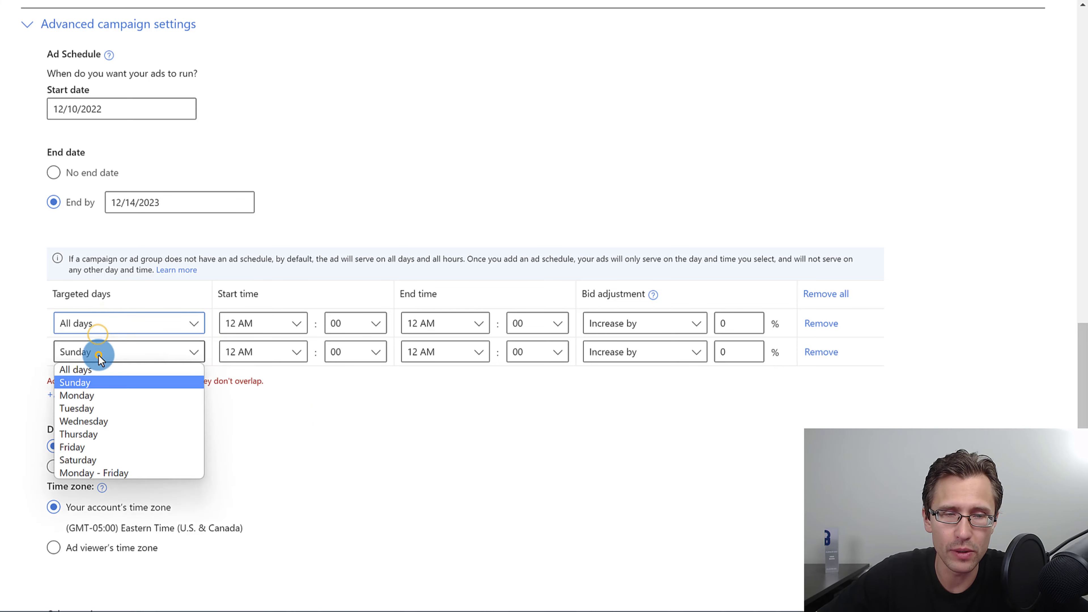
pyautogui.click(821, 352)
# Expand the ad distribution settings and examine the All search networks option.
pyautogui.scroll(-4, 283, 386)
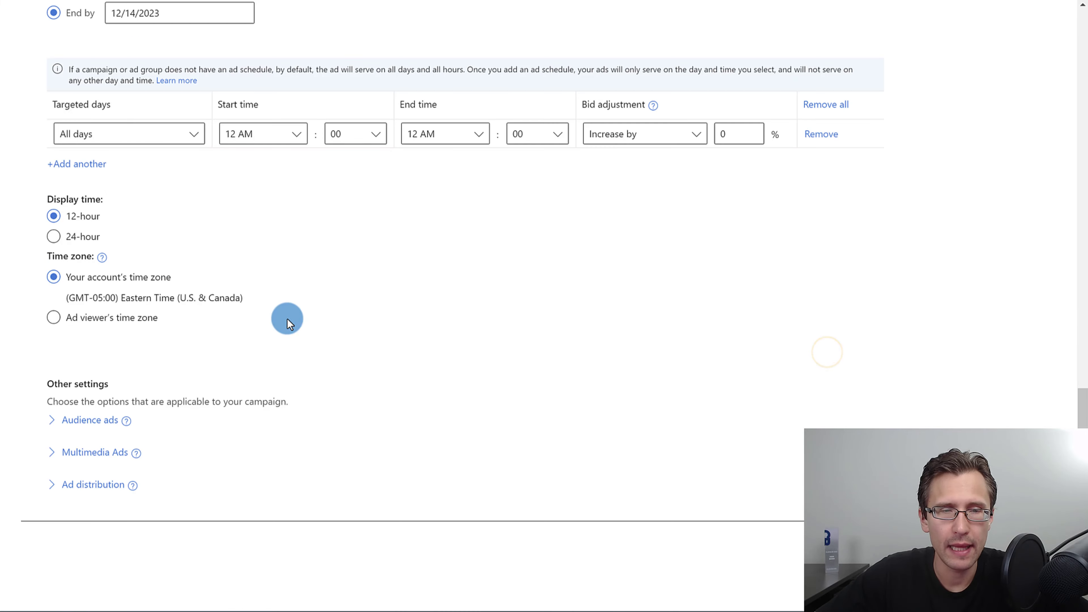
pyautogui.scroll(-2, 286, 318)
pyautogui.click(115, 418)
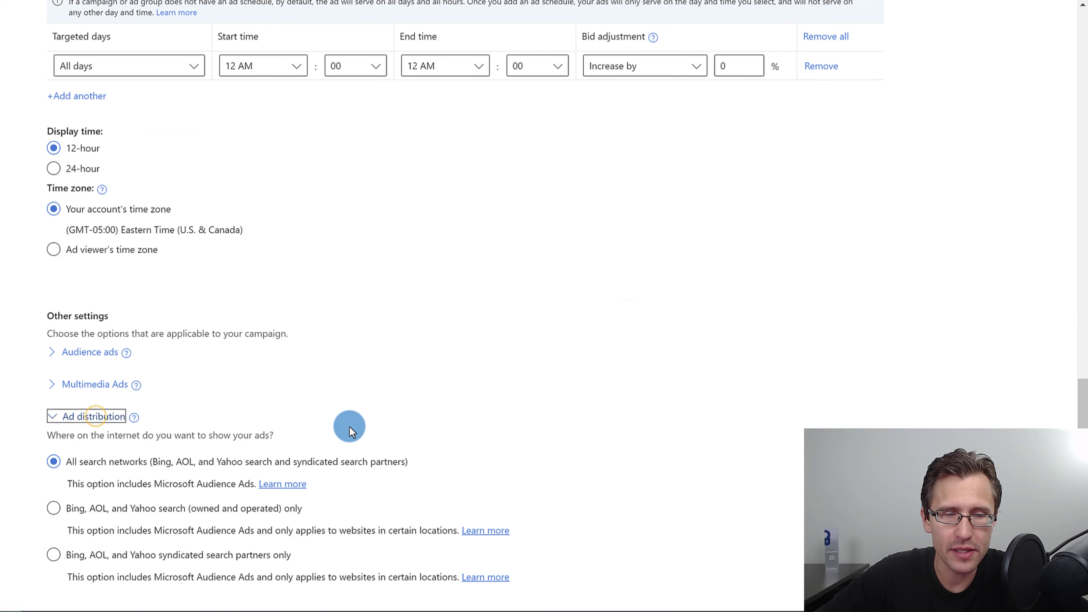
pyautogui.scroll(-2, 350, 426)
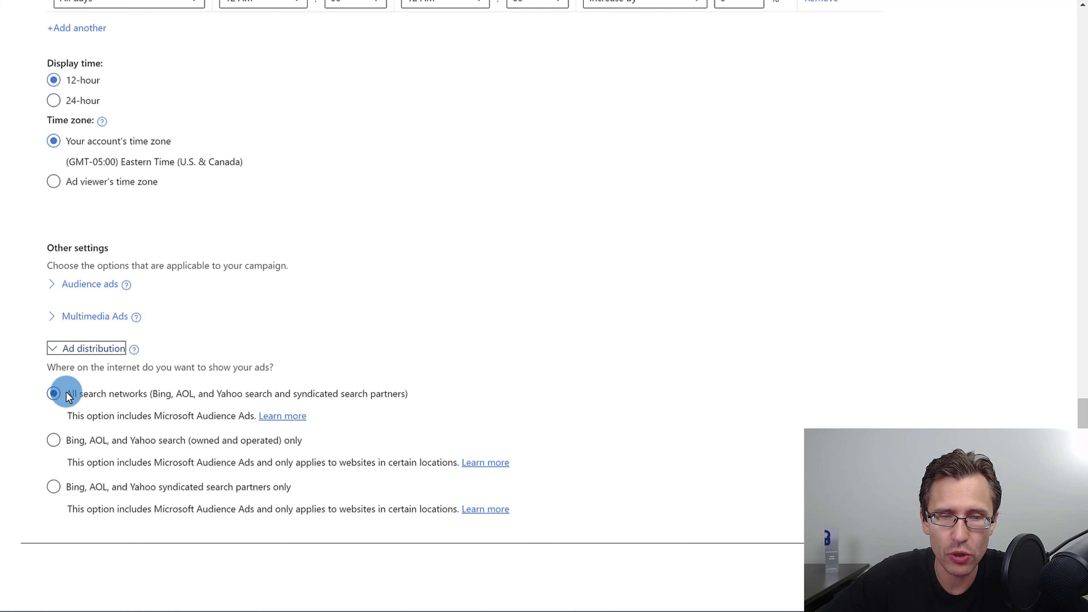
pyautogui.moveTo(66, 392); pyautogui.dragTo(291, 381)
pyautogui.moveTo(391, 385); pyautogui.dragTo(419, 399)
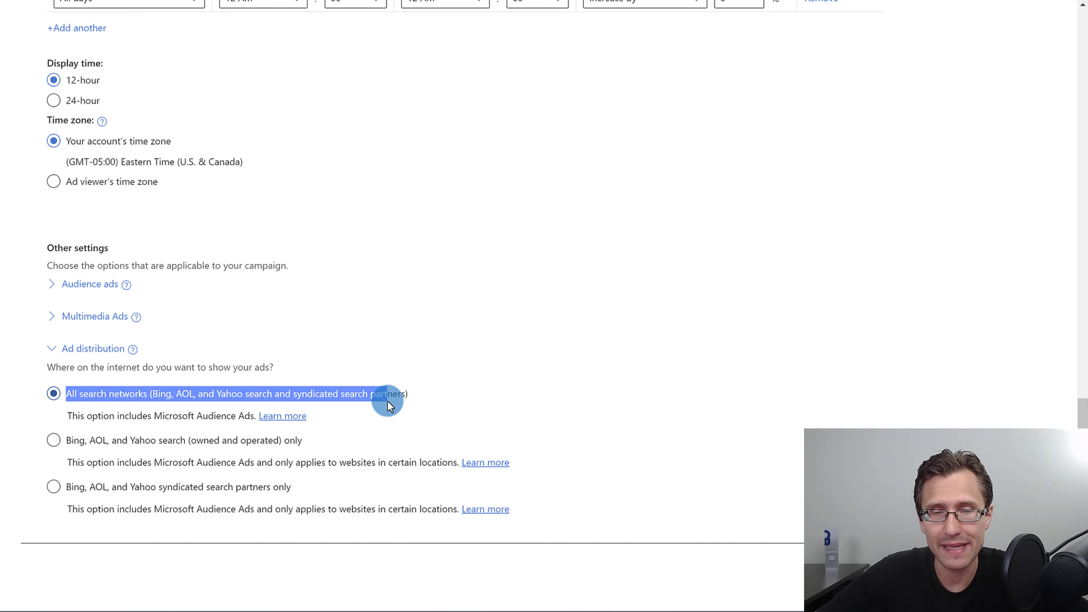
# Try the owned and operated search only option and the syndicated search partners only option for ad distribution.
pyautogui.click(84, 450)
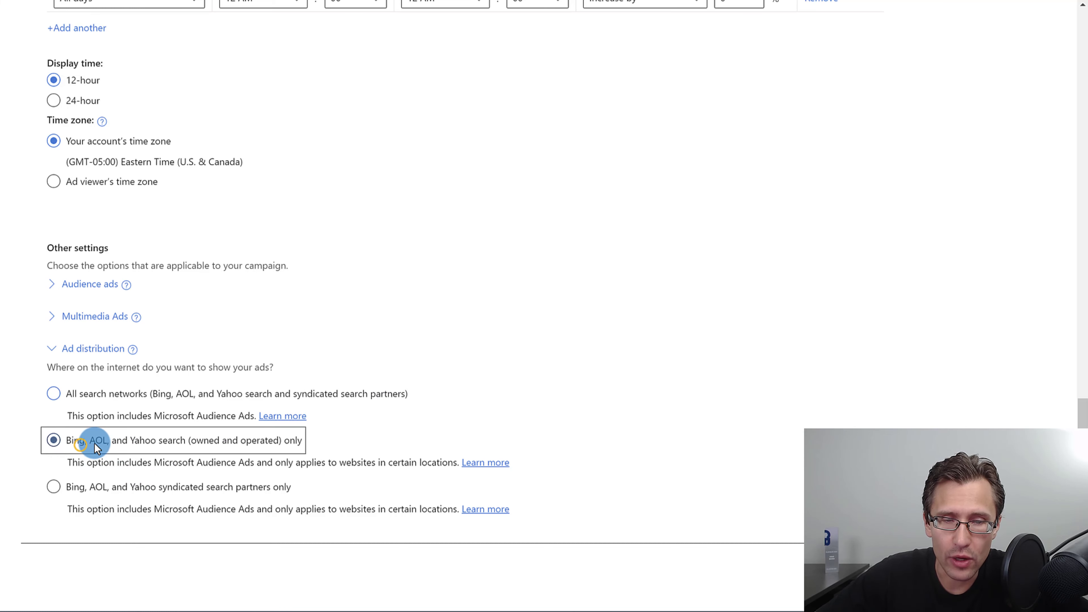
pyautogui.moveTo(72, 441); pyautogui.dragTo(179, 442)
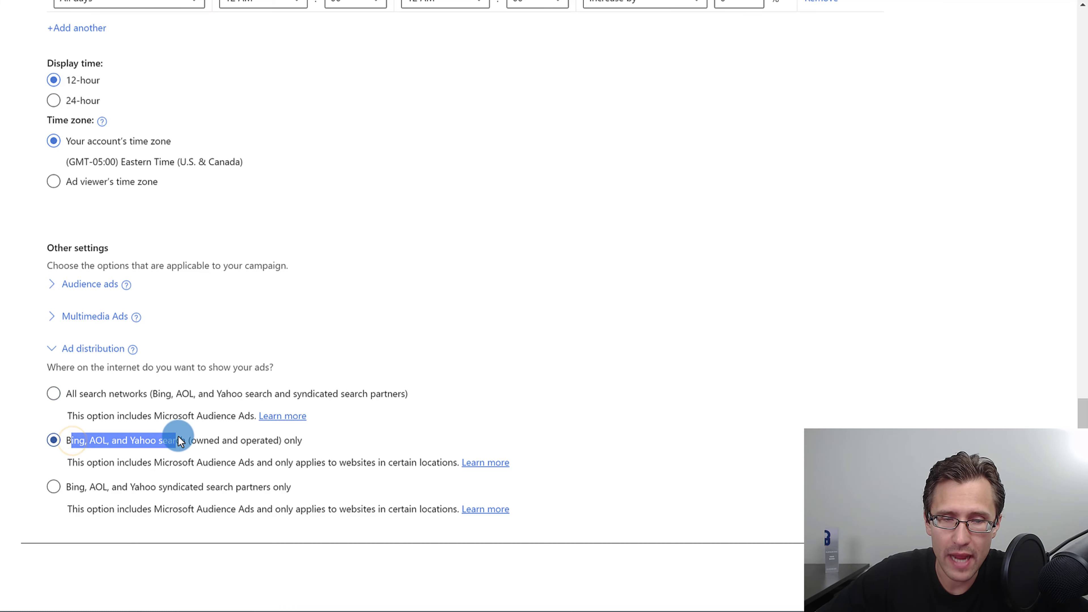
pyautogui.moveTo(71, 489); pyautogui.dragTo(267, 489)
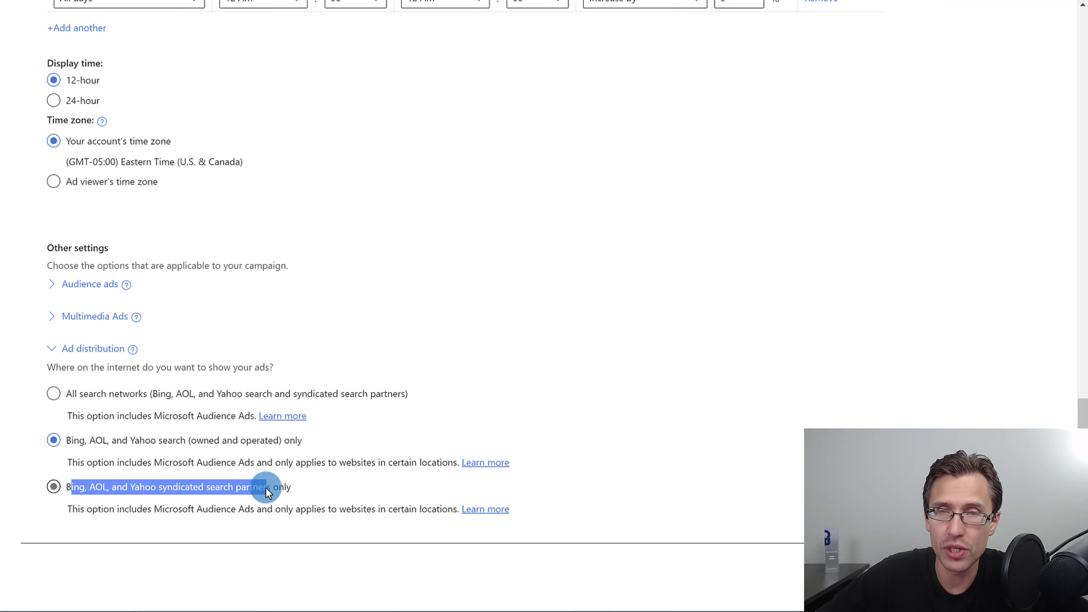
pyautogui.click(156, 488)
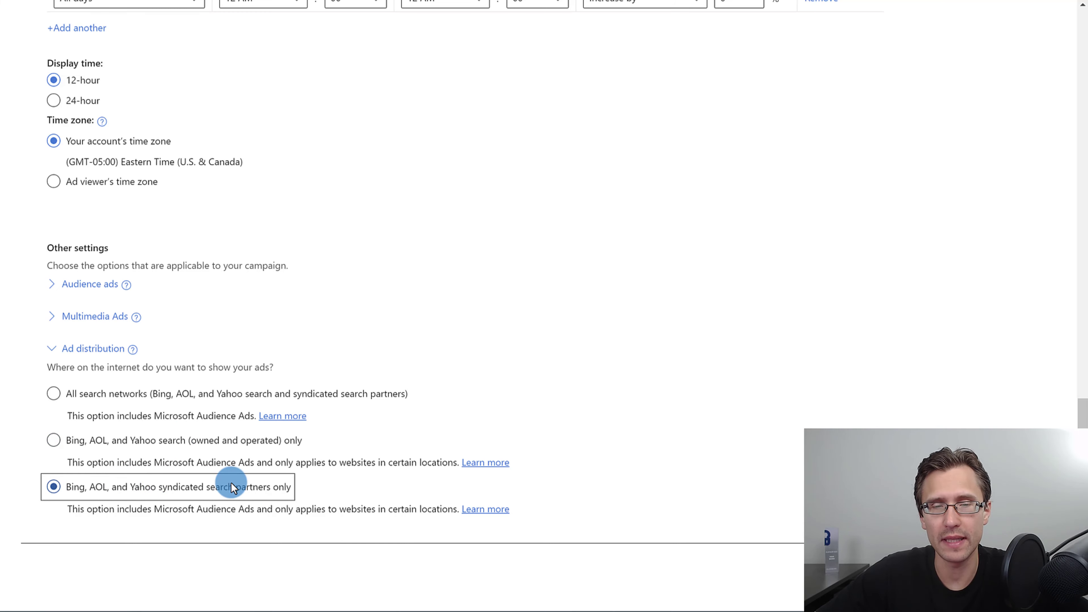
pyautogui.moveTo(158, 486); pyautogui.dragTo(266, 488)
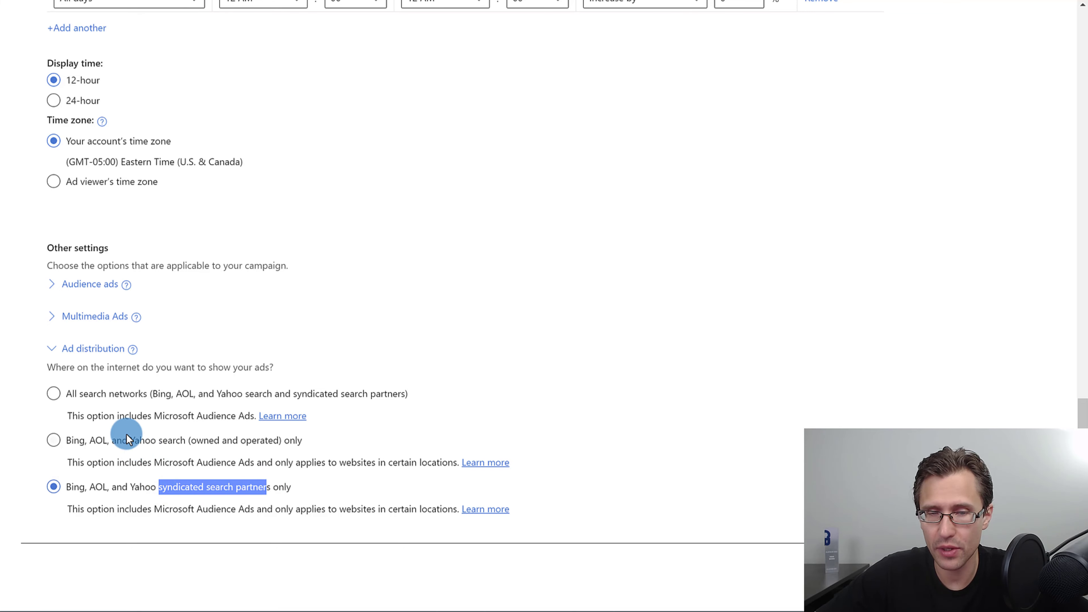
# Choose All search networks for ad distribution and save the campaign, dismissing the creation notice.
pyautogui.click(100, 393)
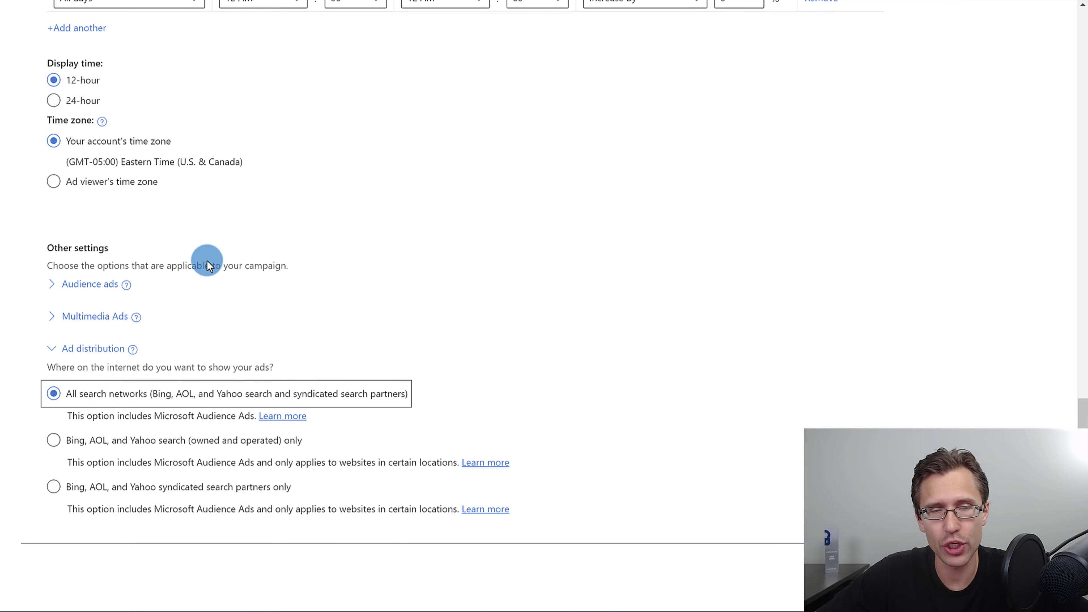
pyautogui.scroll(-1, 32, 542)
pyautogui.scroll(-1, 32, 542)
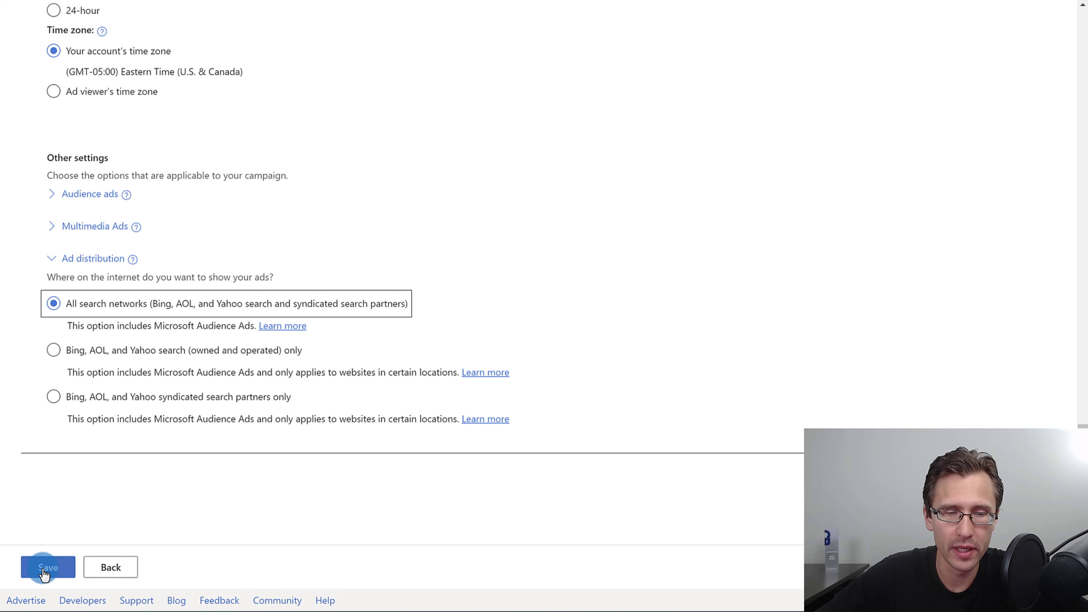
pyautogui.click(42, 566)
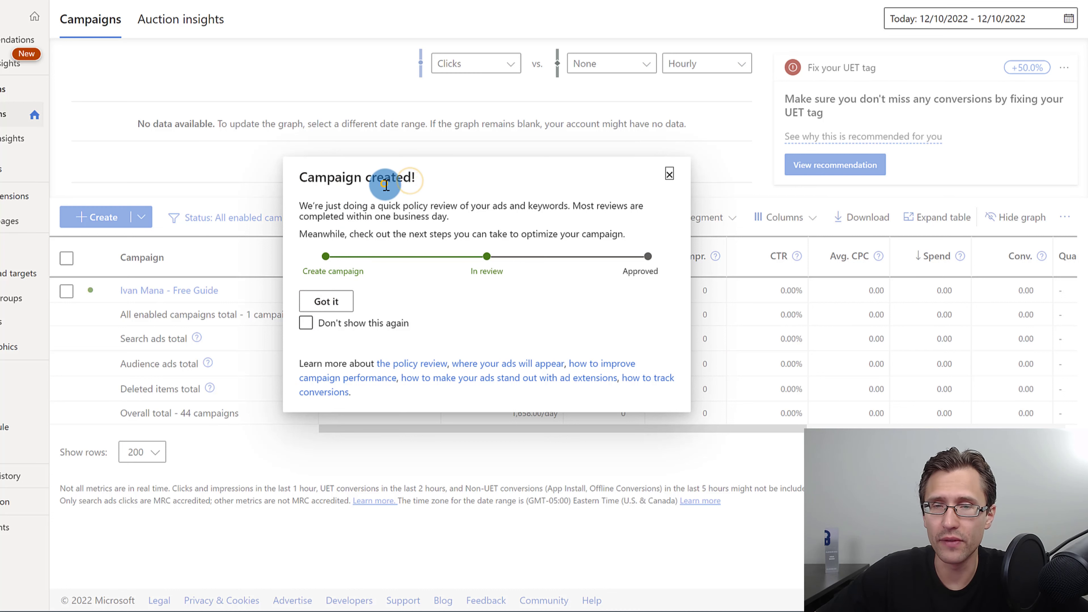
pyautogui.click(326, 302)
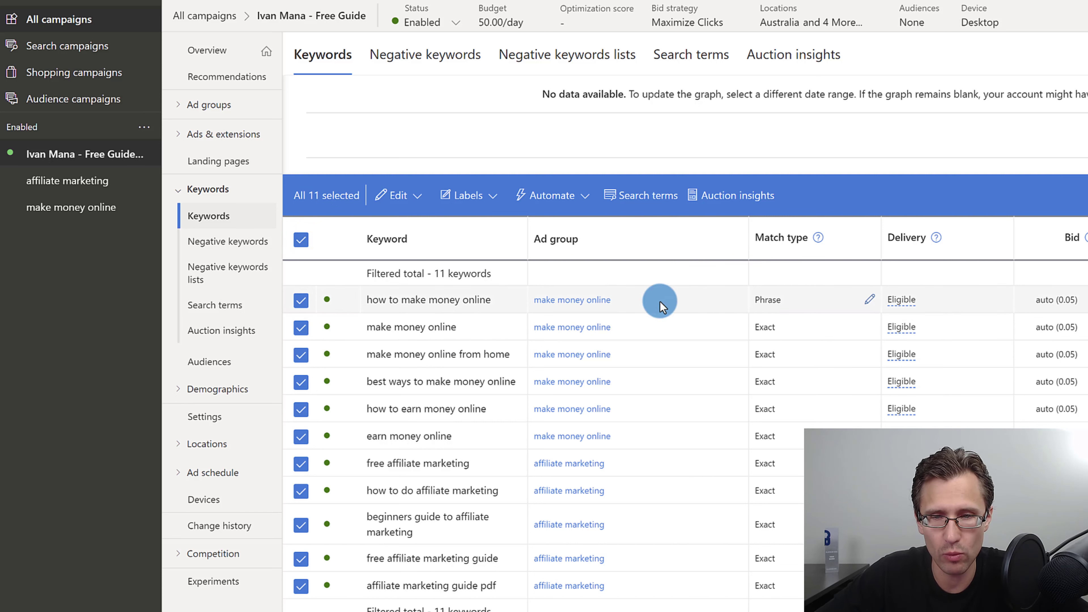
# Change the match type of the selected phrase match keywords to exact match and save.
pyautogui.click(396, 195)
pyautogui.click(424, 363)
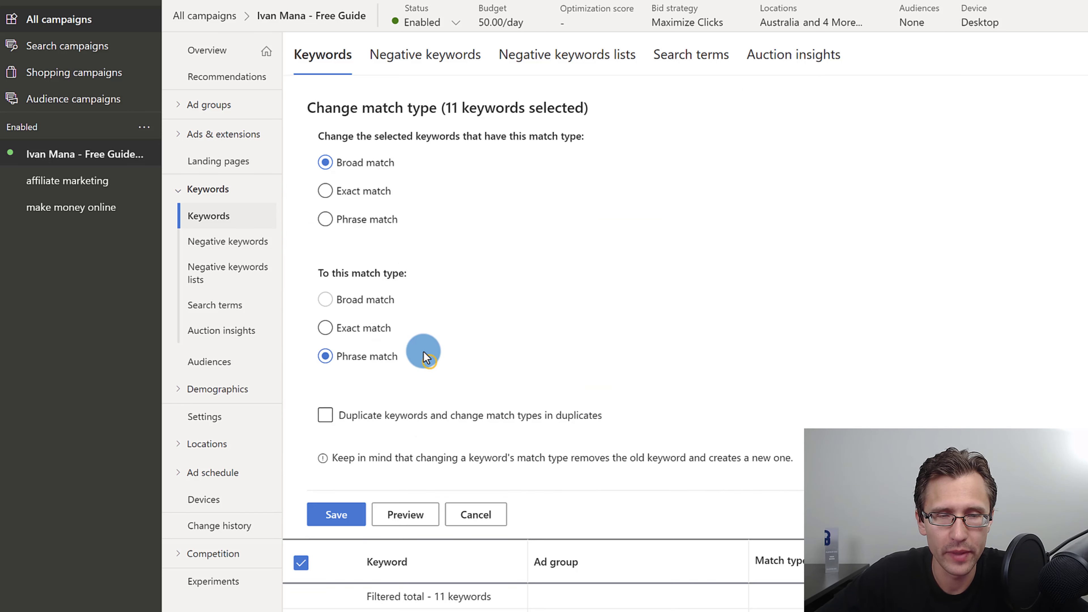
pyautogui.click(349, 218)
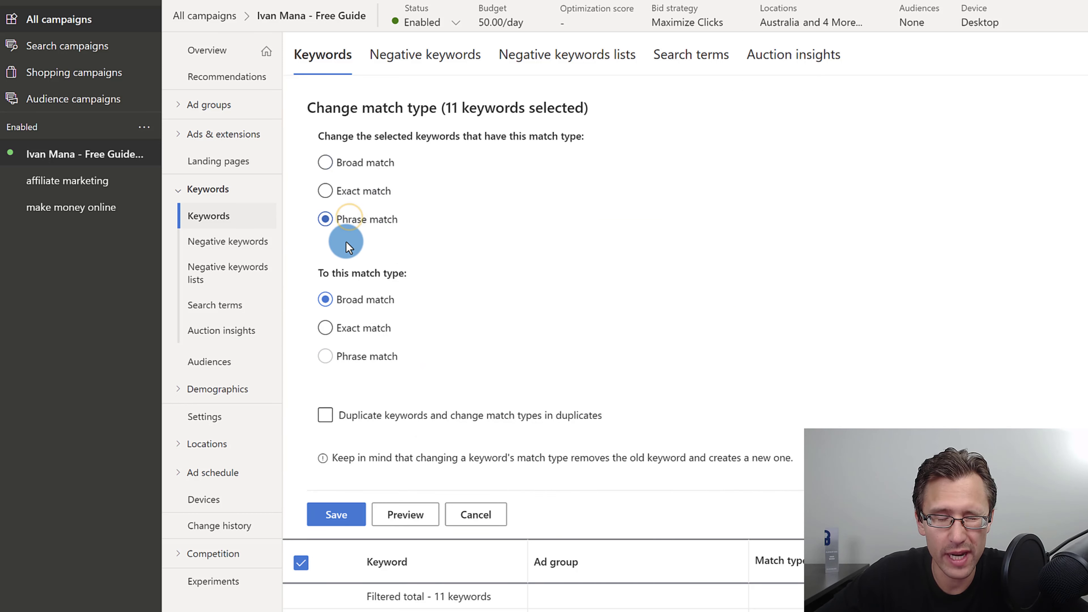
pyautogui.click(352, 328)
pyautogui.click(326, 519)
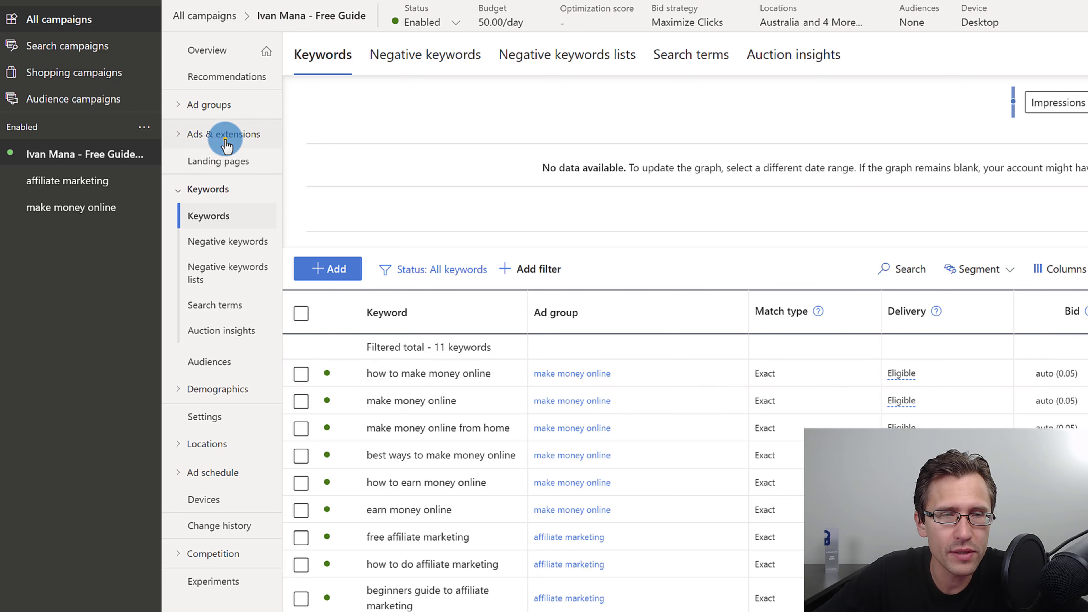
# Open the campaign's ads list and remove the policy approval status and policy exception filters.
pyautogui.click(225, 144)
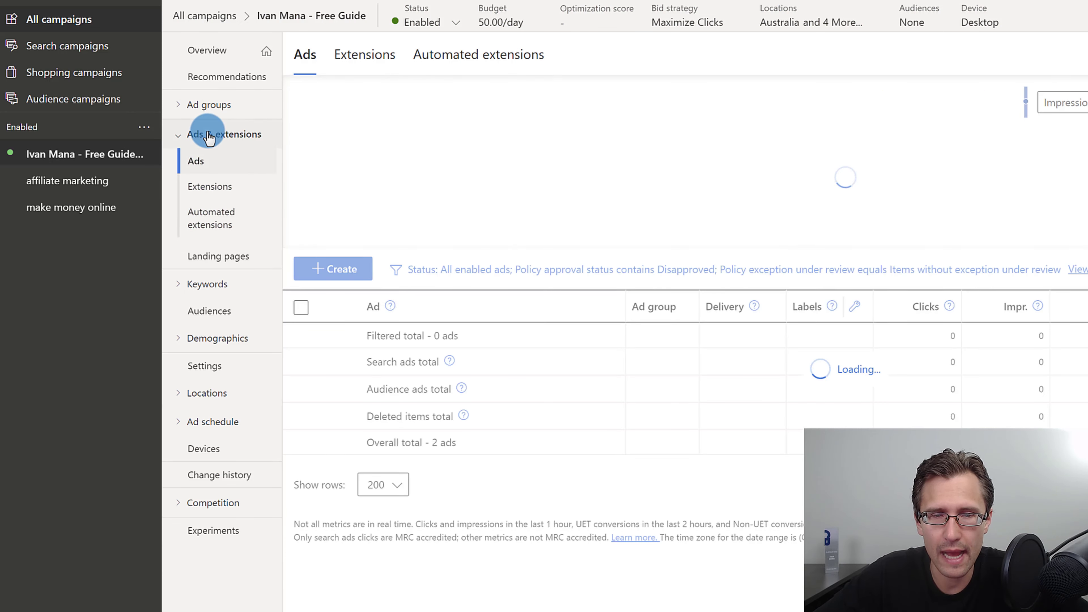
pyautogui.click(501, 270)
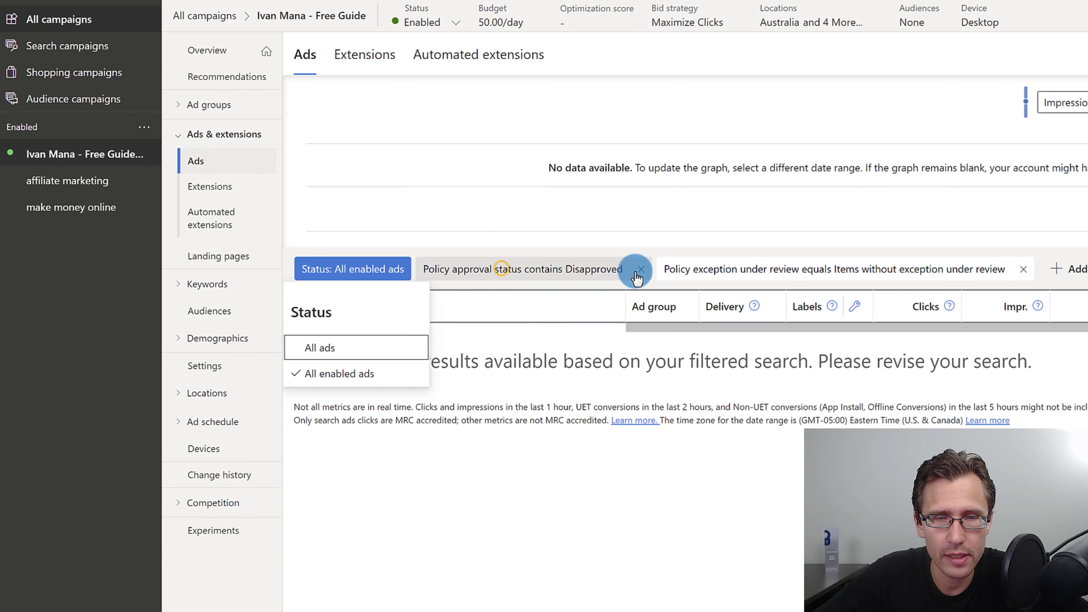
pyautogui.click(1022, 269)
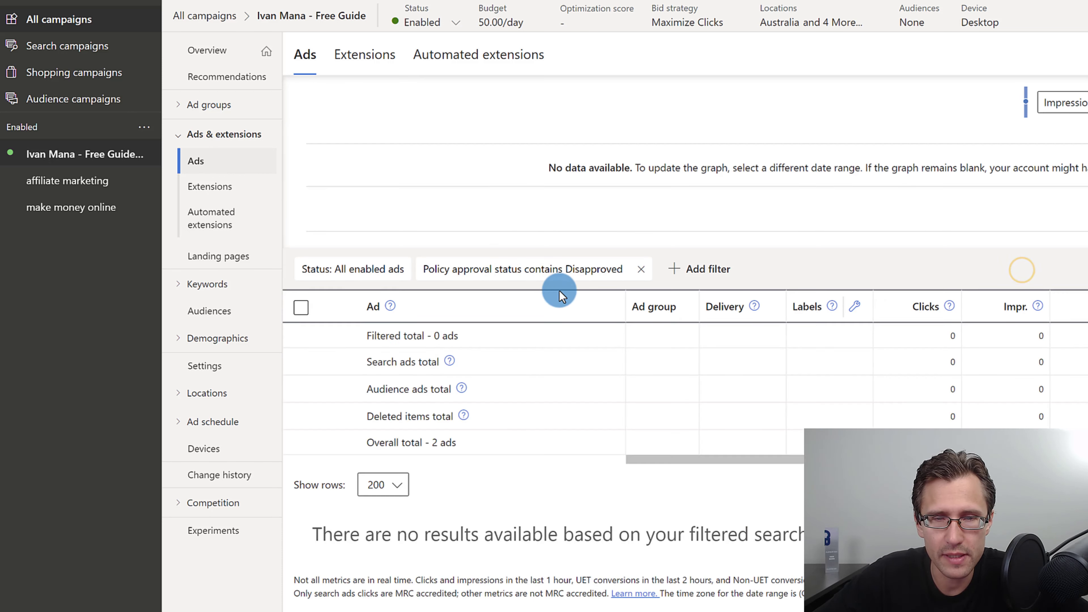
pyautogui.click(641, 269)
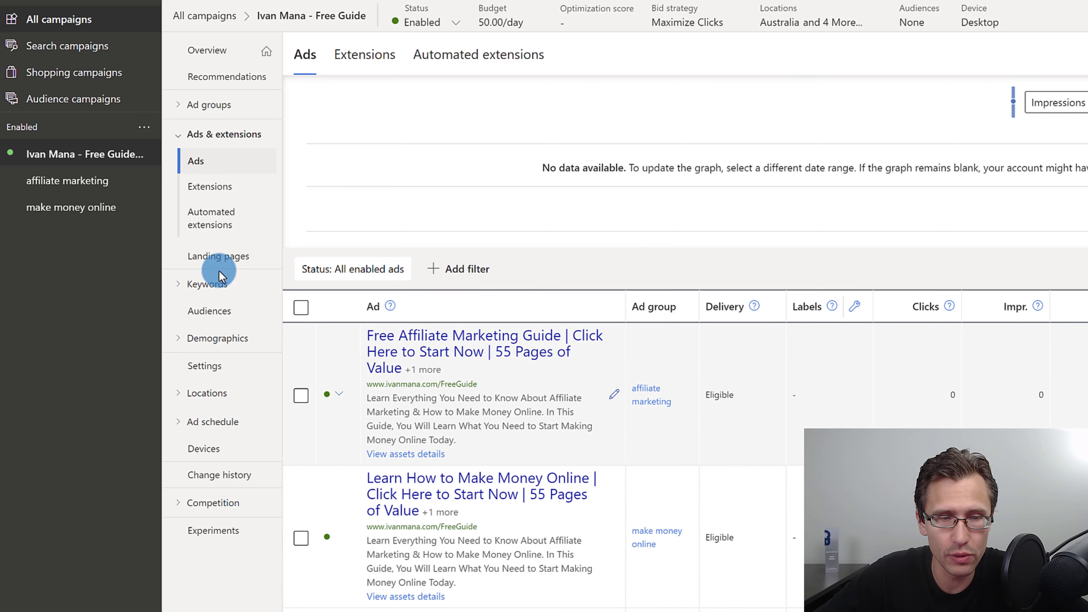
# Compare the CPC bids of the campaign's ad groups with the maximum CPC in the campaign settings.
pyautogui.click(220, 103)
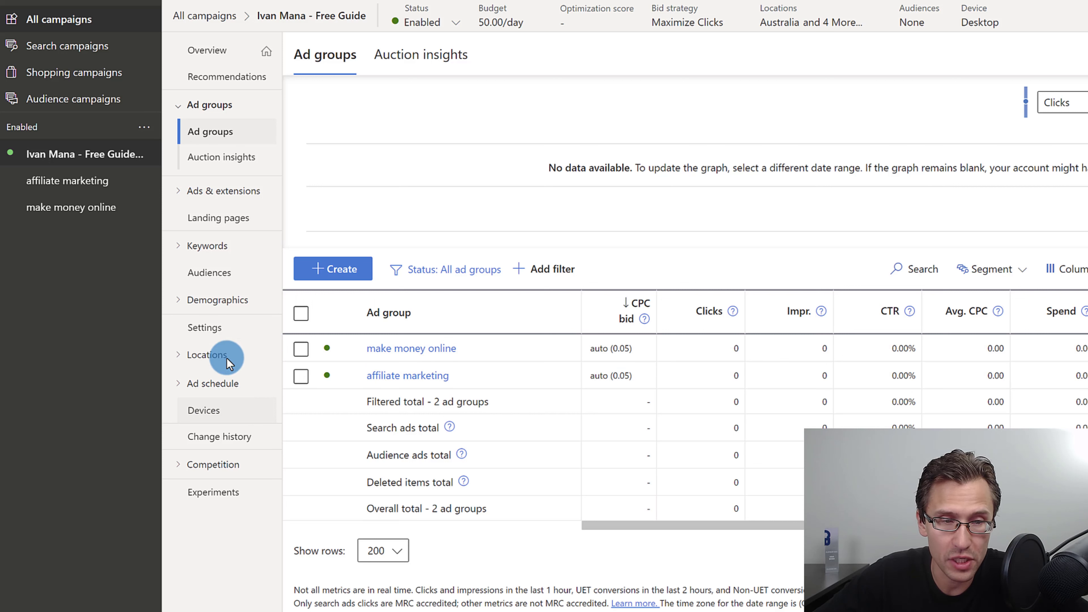
pyautogui.click(221, 328)
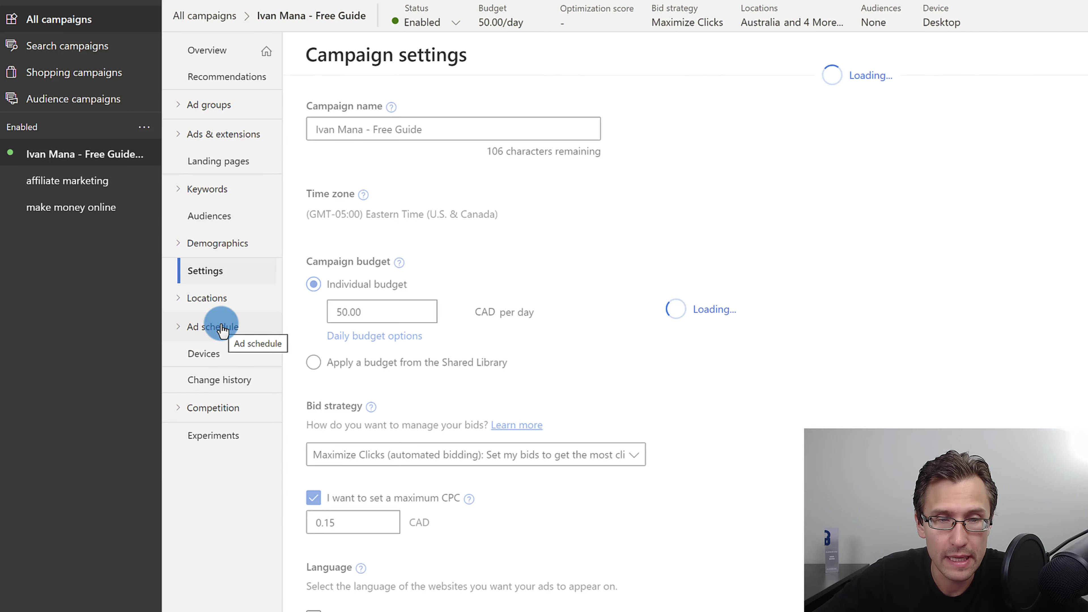
pyautogui.scroll(-2, 628, 379)
pyautogui.scroll(1, 359, 381)
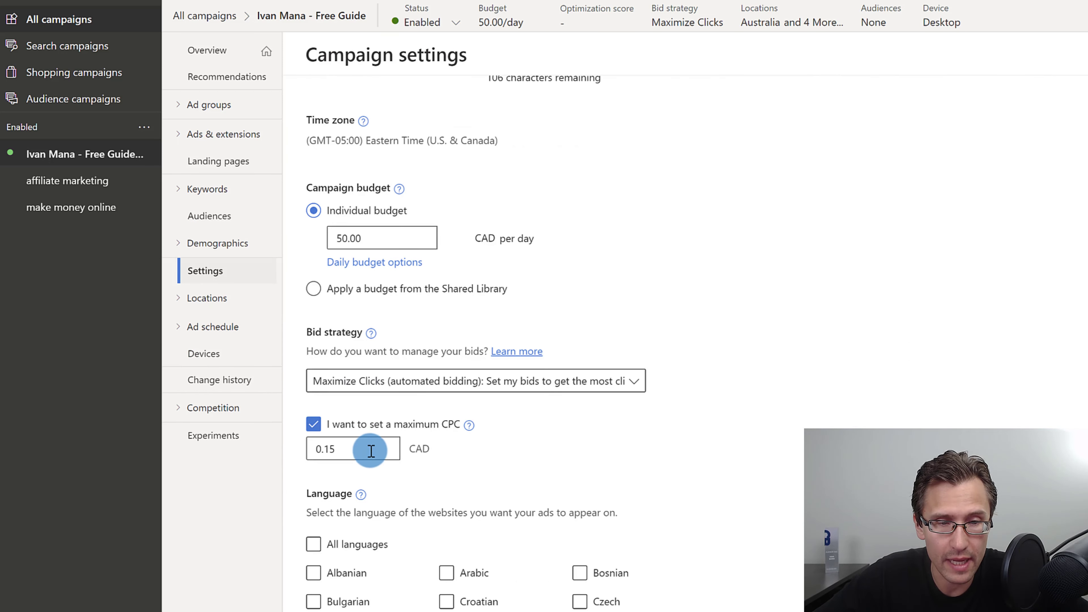
pyautogui.click(211, 110)
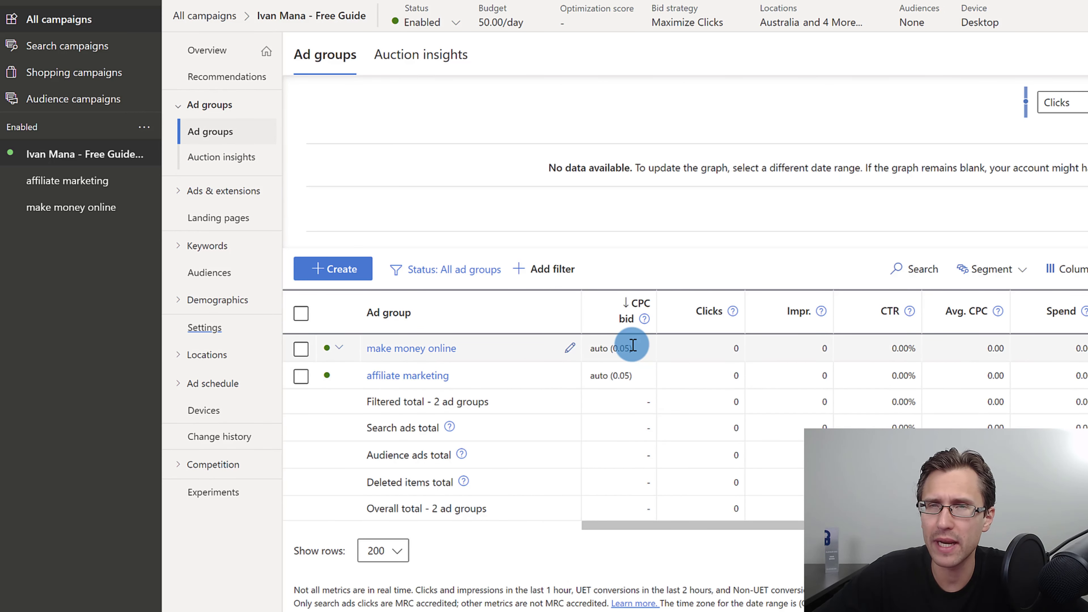
pyautogui.moveTo(627, 355); pyautogui.dragTo(602, 355)
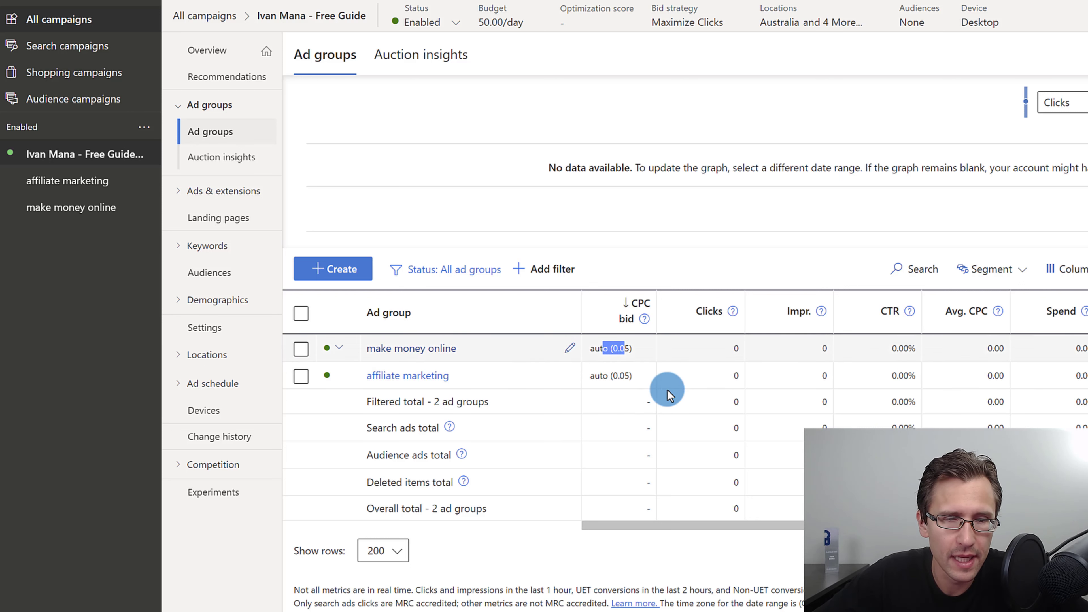
# Review the campaign settings through to the website and IP address exclusions, and examine the device bid adjustments.
pyautogui.click(223, 327)
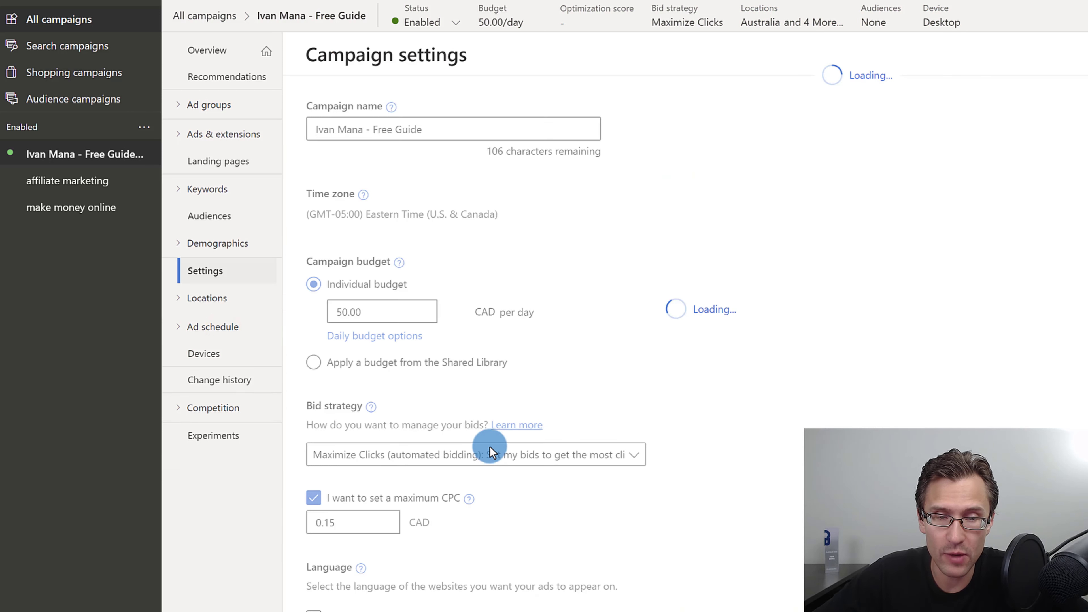
pyautogui.scroll(-10, 429, 454)
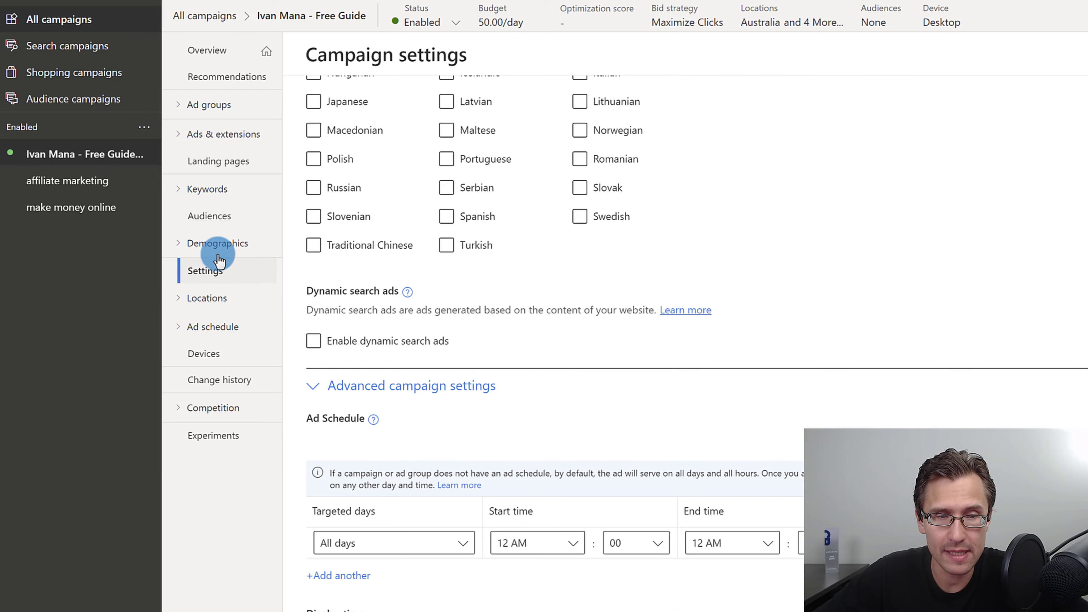
pyautogui.scroll(-7, 463, 392)
pyautogui.scroll(-3, 462, 390)
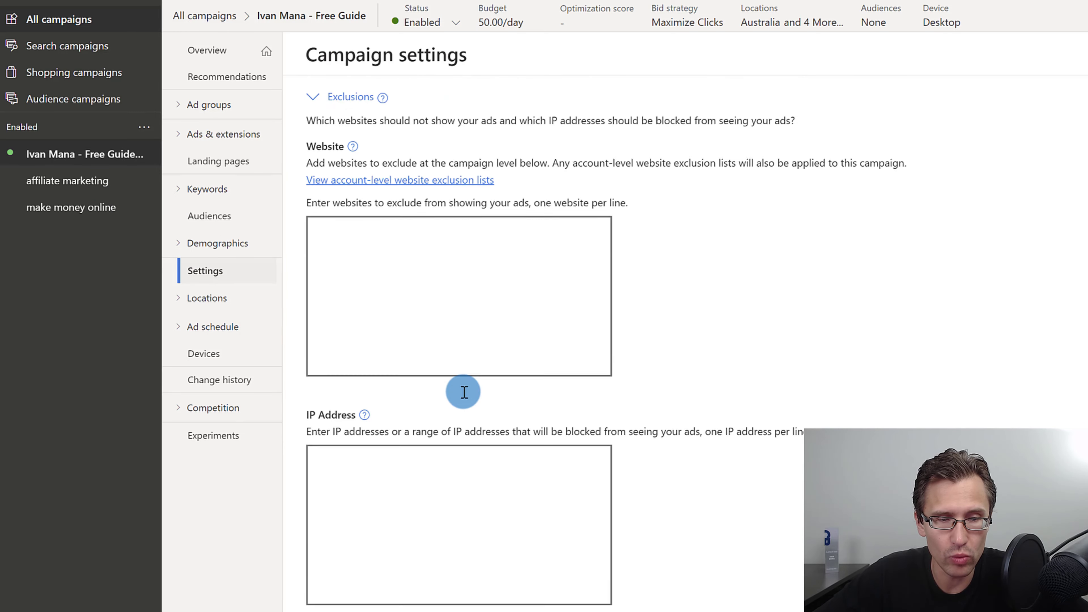
pyautogui.scroll(15, 452, 394)
pyautogui.scroll(1, 443, 398)
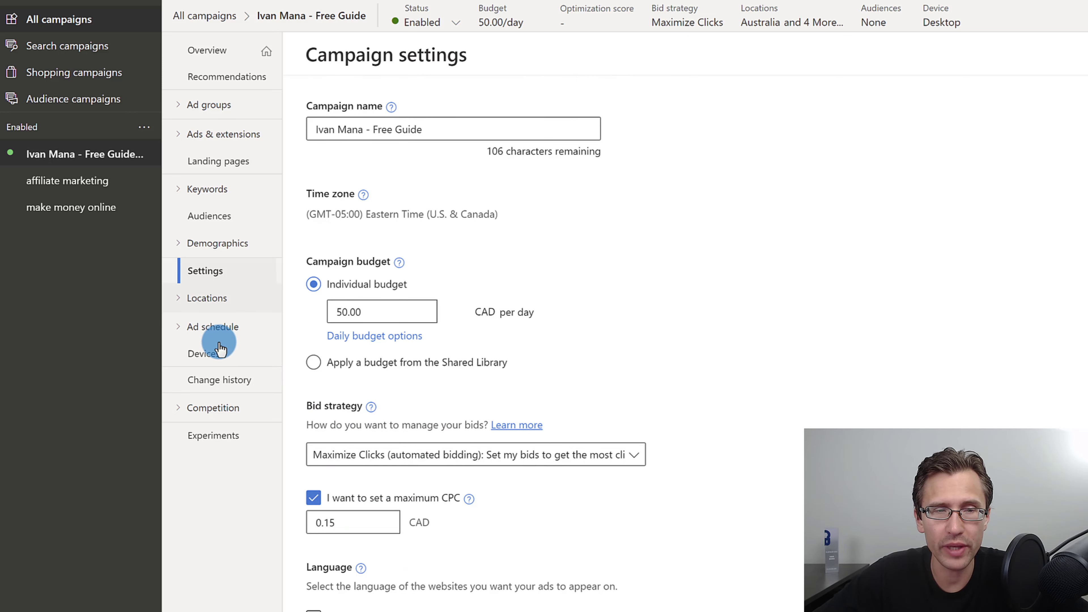
pyautogui.click(213, 354)
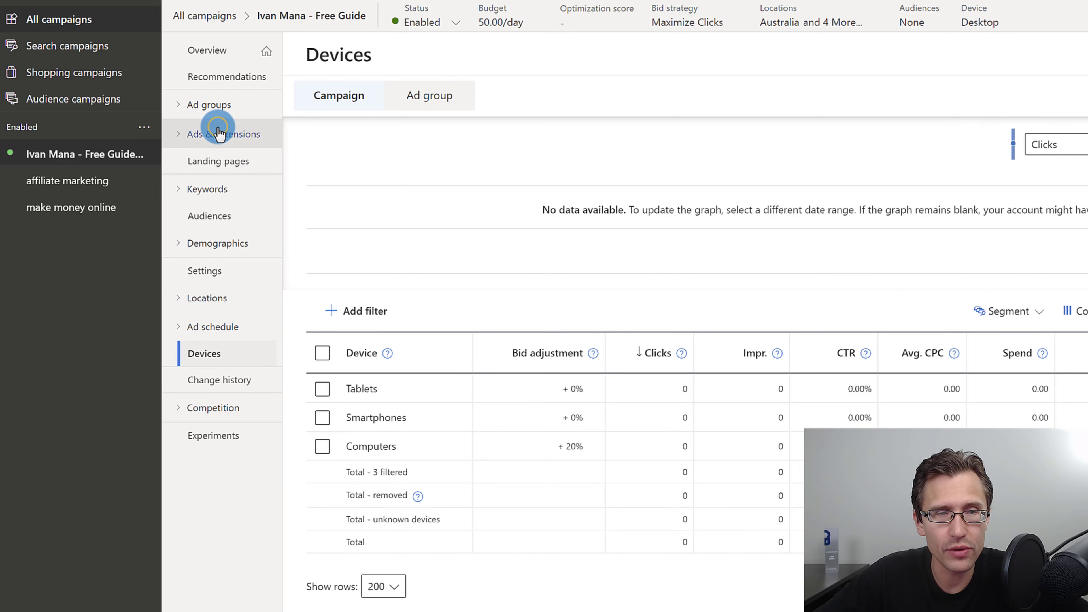
# Review the campaign's sitelink extensions and its callout extensions at campaign and ad group level.
pyautogui.click(218, 134)
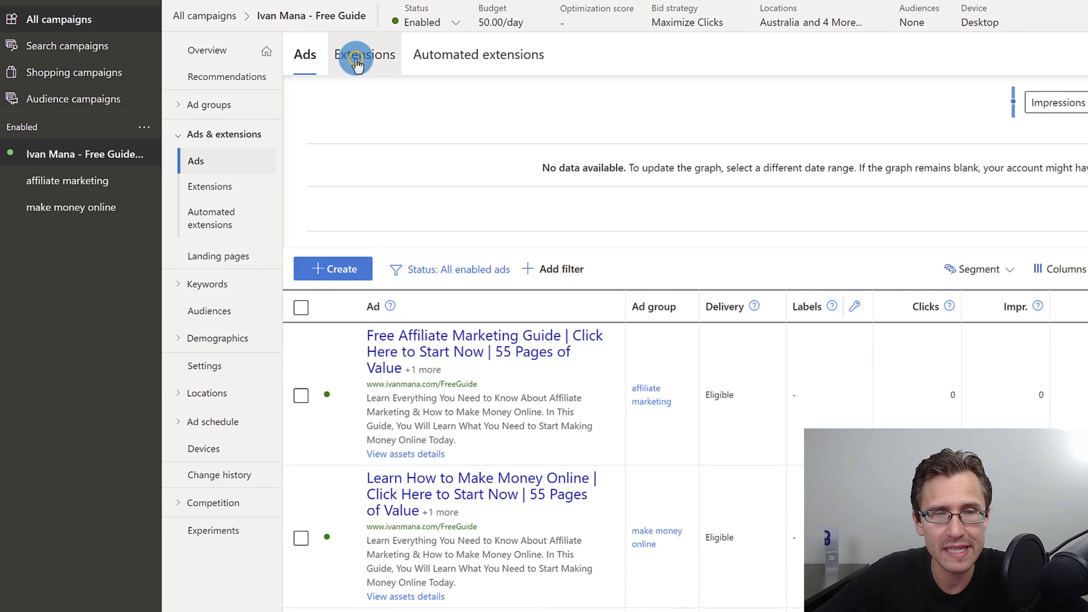
pyautogui.click(357, 64)
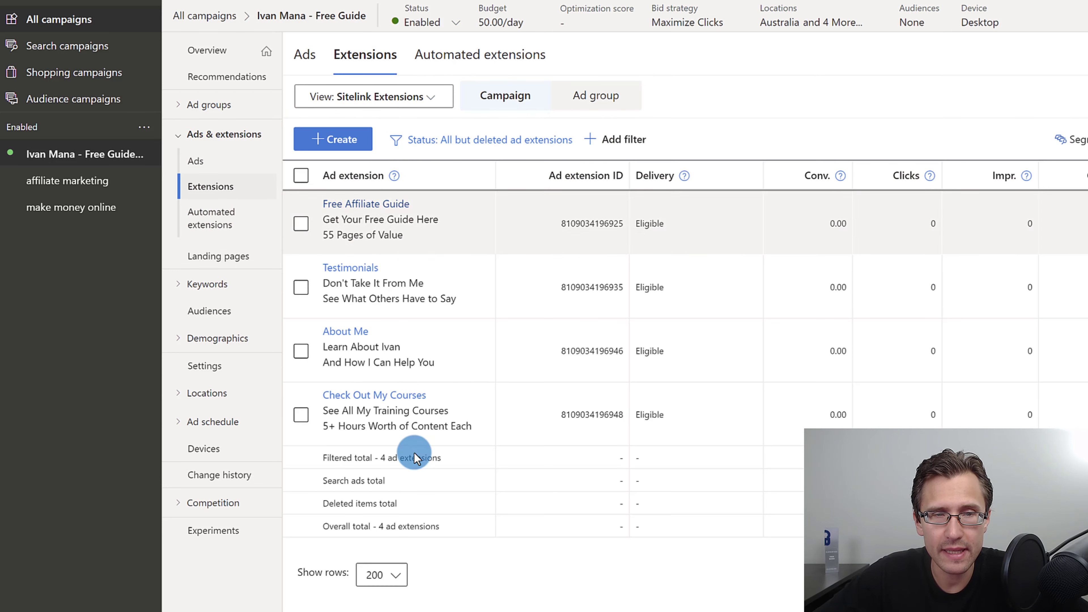
pyautogui.click(420, 97)
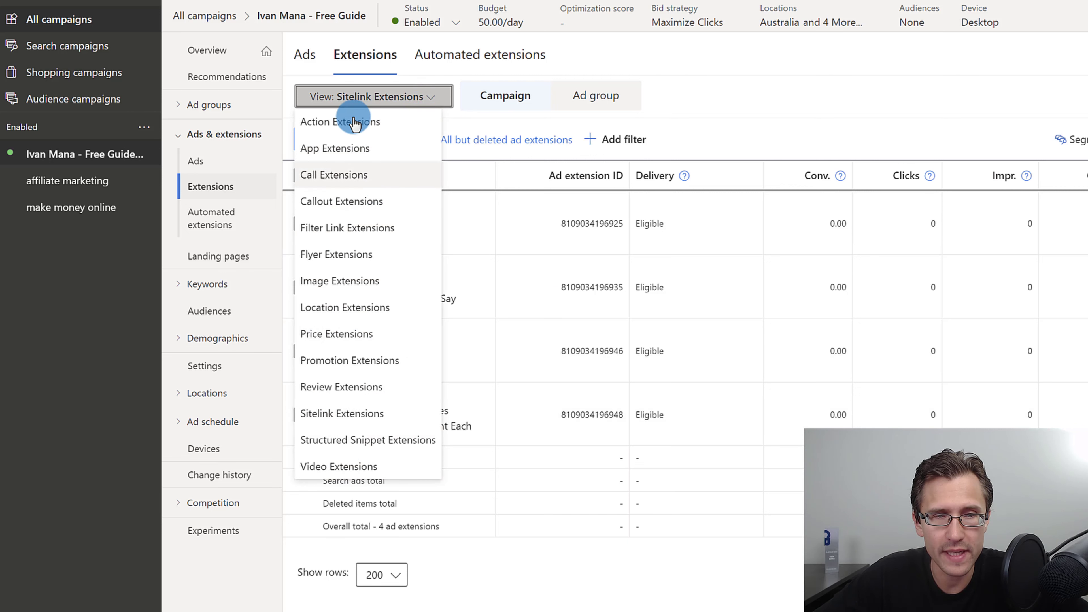
pyautogui.click(343, 202)
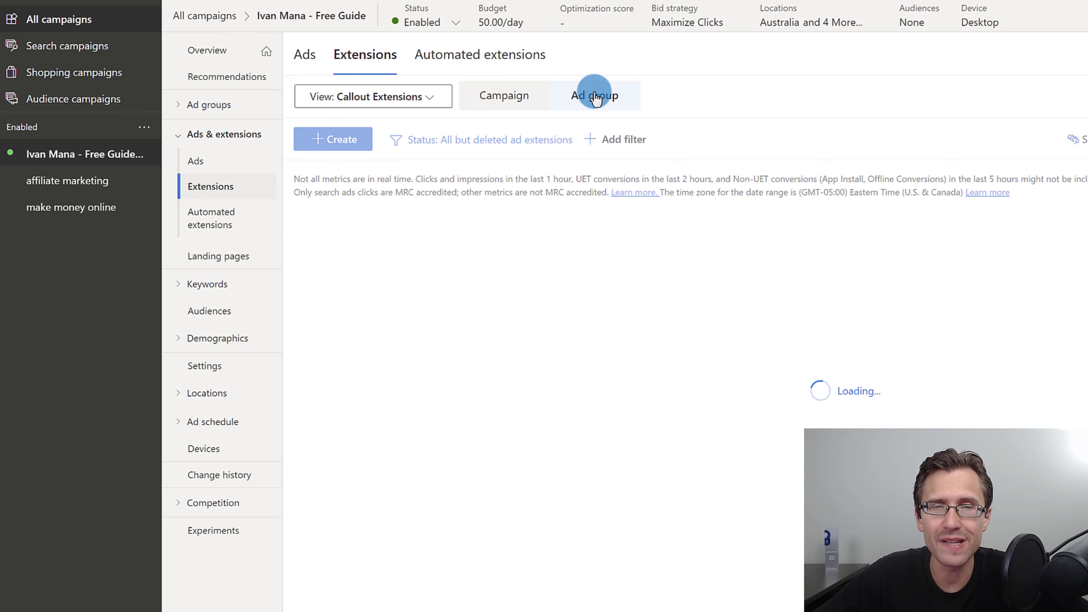
pyautogui.click(504, 94)
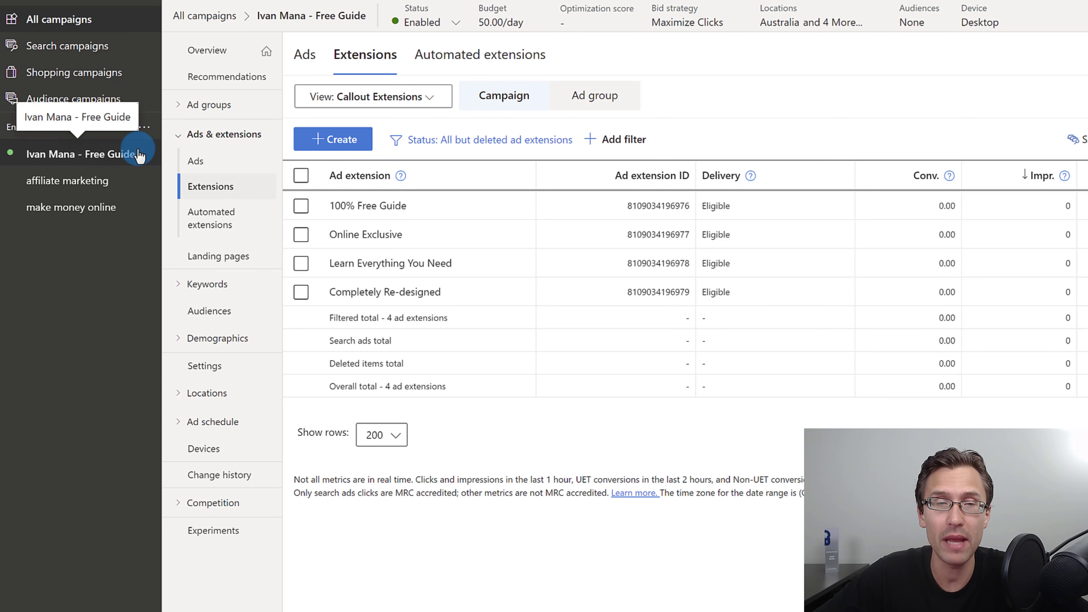
pyautogui.click(599, 95)
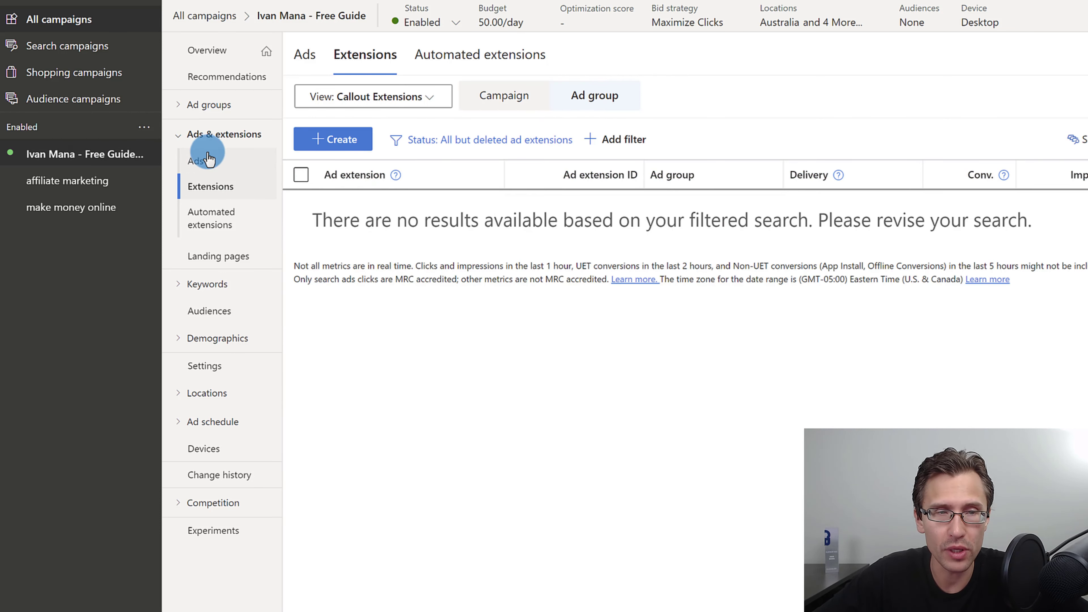
# Open column customization for the ads list and examine the available Conversions, Performance and Attributes columns.
pyautogui.click(208, 167)
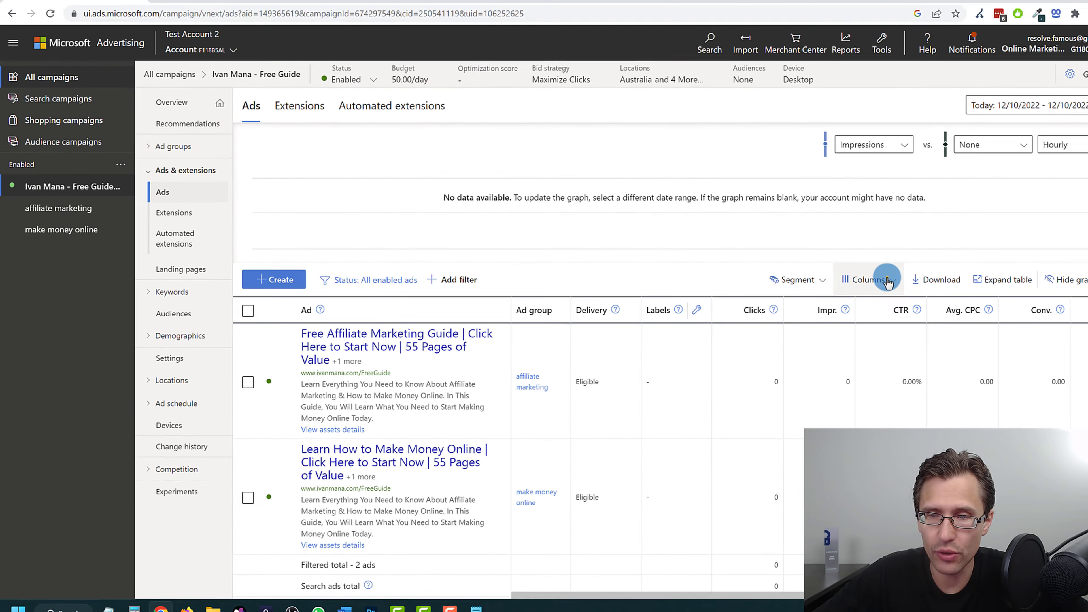
pyautogui.click(1062, 269)
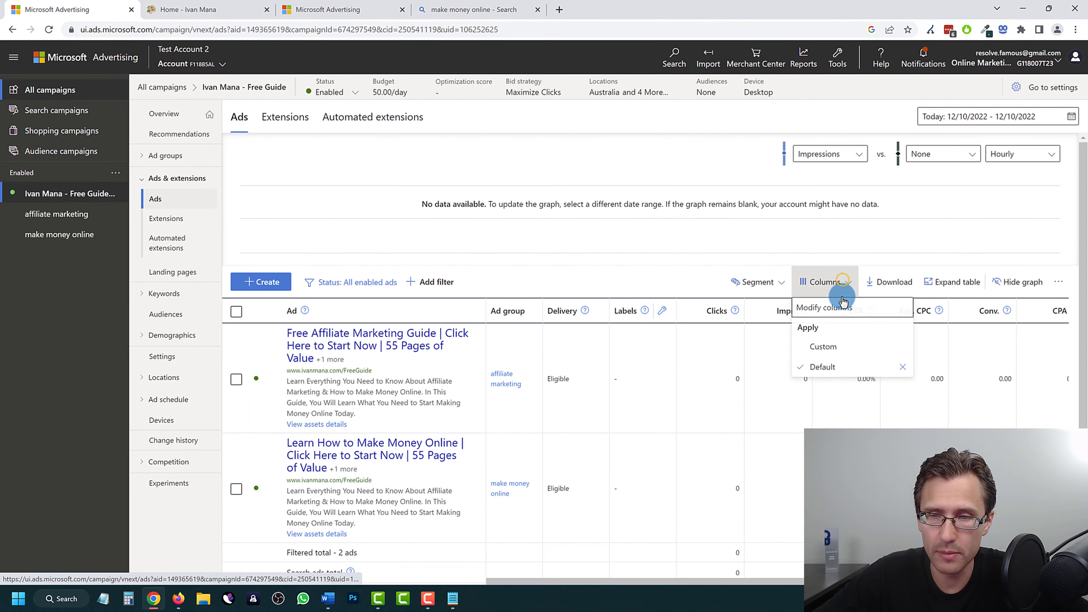
pyautogui.click(814, 310)
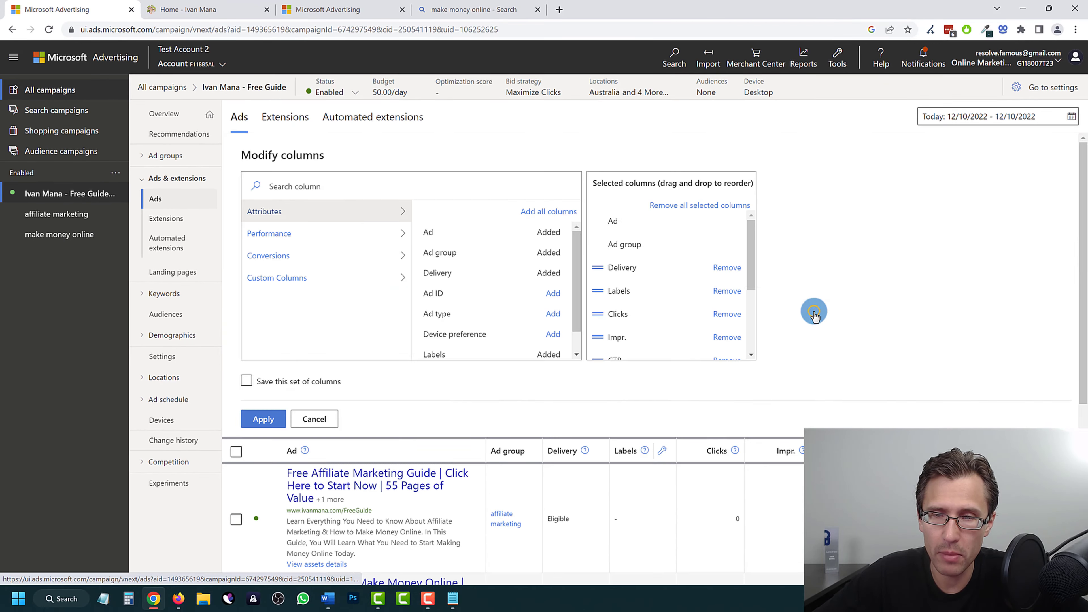
pyautogui.click(296, 235)
pyautogui.click(286, 254)
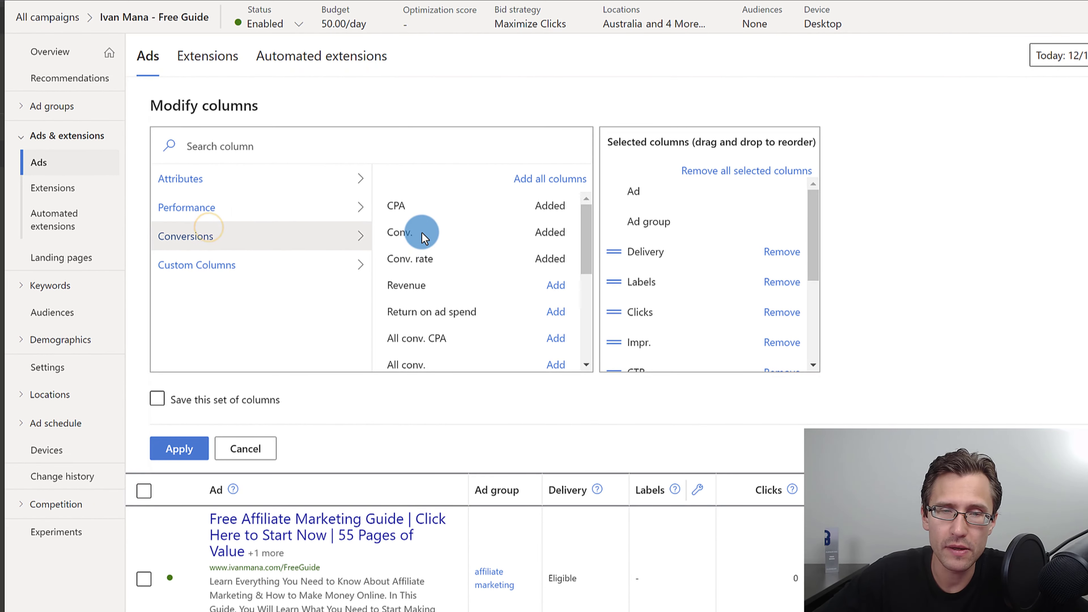
pyautogui.scroll(-4, 418, 283)
pyautogui.scroll(2, 386, 257)
pyautogui.click(207, 201)
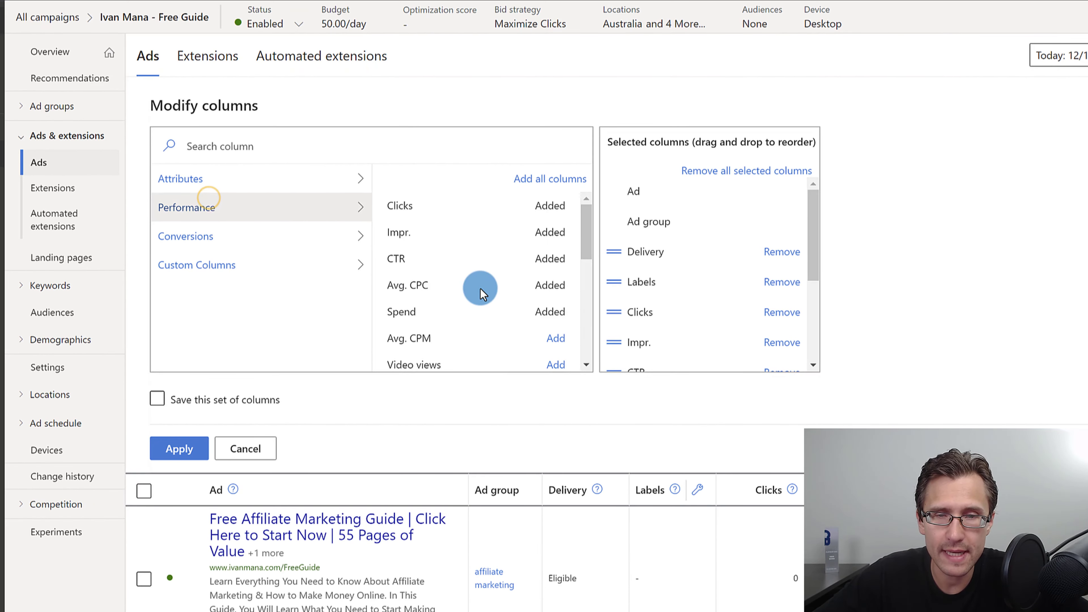
pyautogui.scroll(-10, 481, 287)
pyautogui.scroll(-3, 235, 218)
pyautogui.scroll(2, 271, 316)
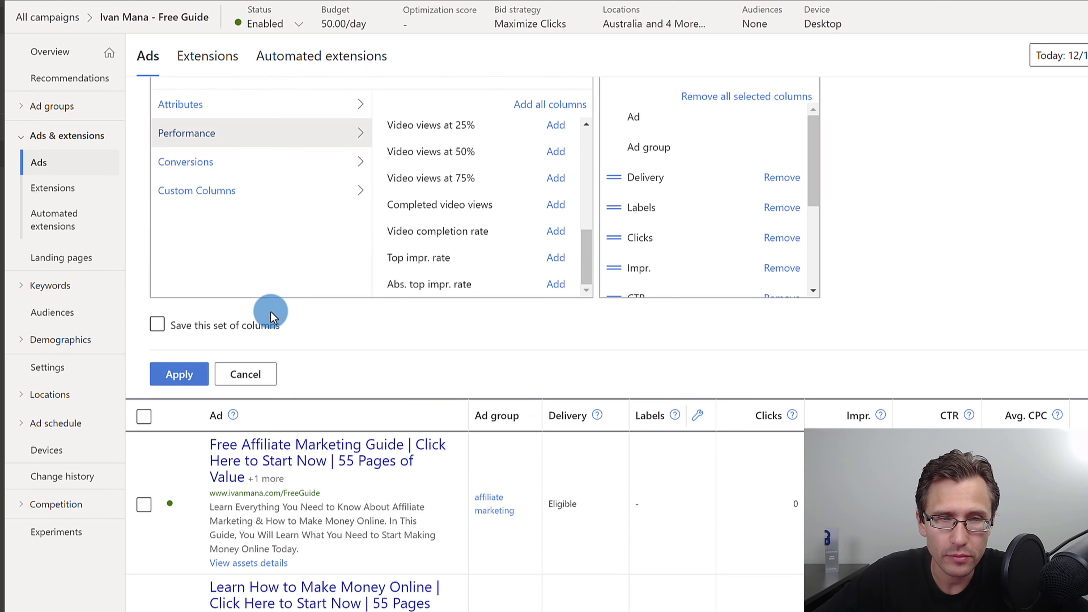
pyautogui.scroll(2, 240, 257)
pyautogui.click(200, 176)
pyautogui.scroll(-1, 508, 278)
pyautogui.scroll(-2, 703, 227)
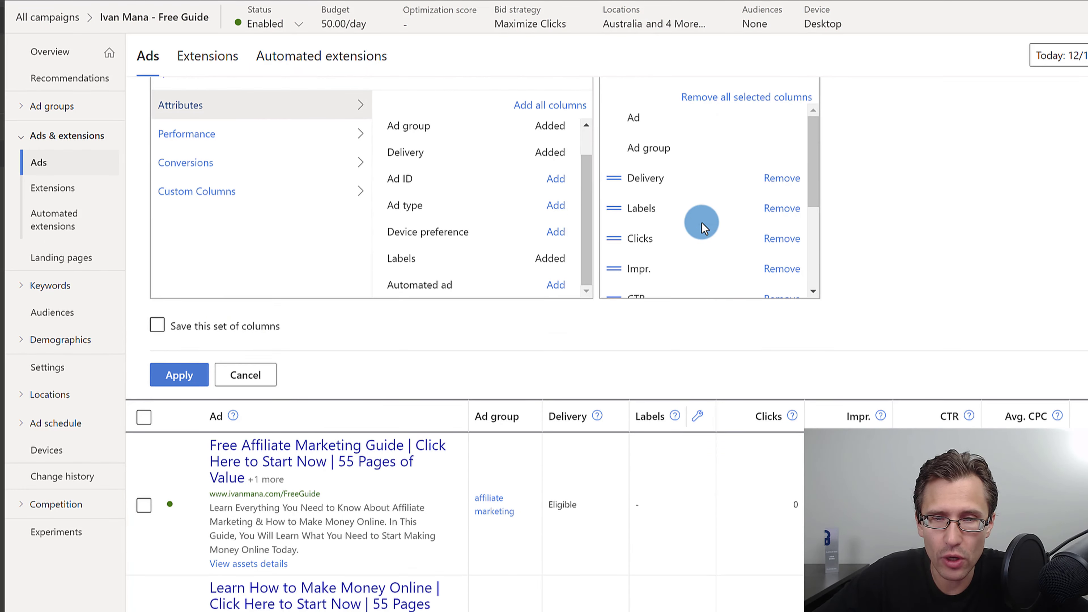
# Remove the Labels column from the ads table, add and remove Video views at 75%, and apply the column selection.
pyautogui.scroll(2, 660, 343)
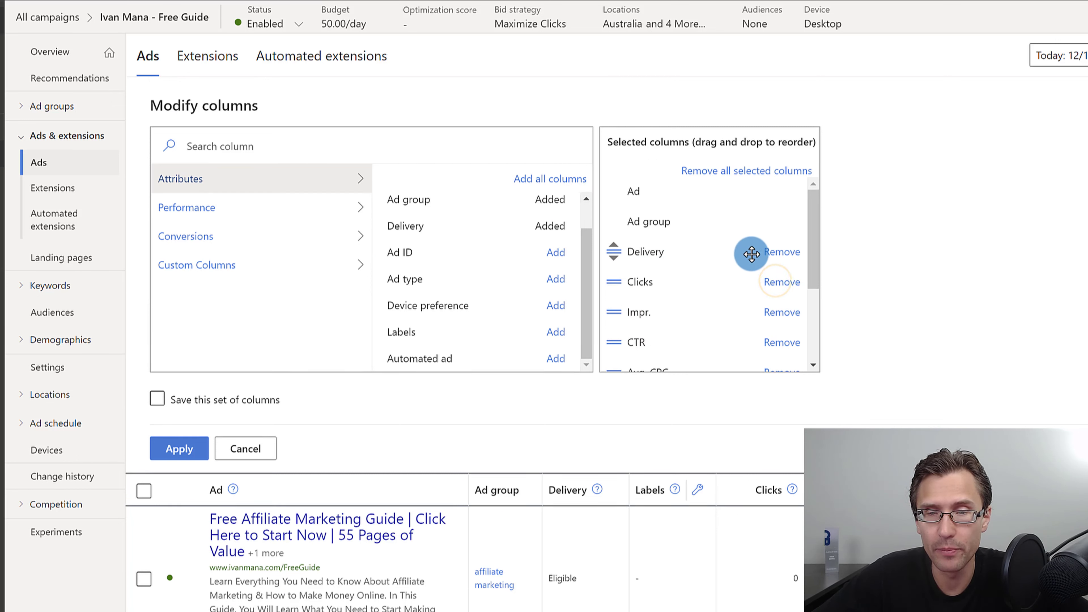
pyautogui.scroll(-3, 733, 318)
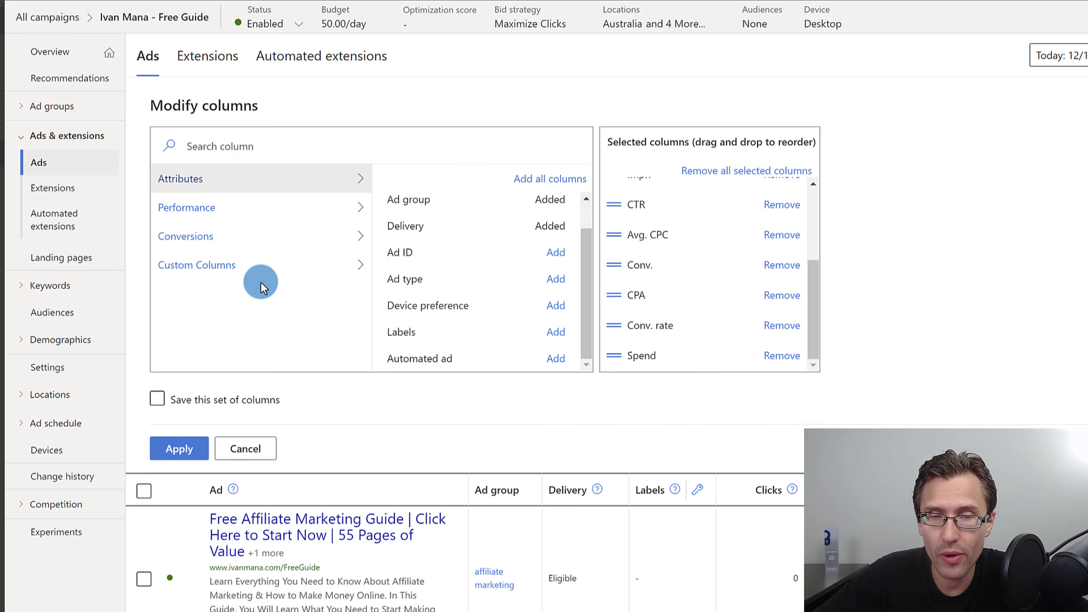
pyautogui.click(212, 212)
pyautogui.scroll(-3, 488, 257)
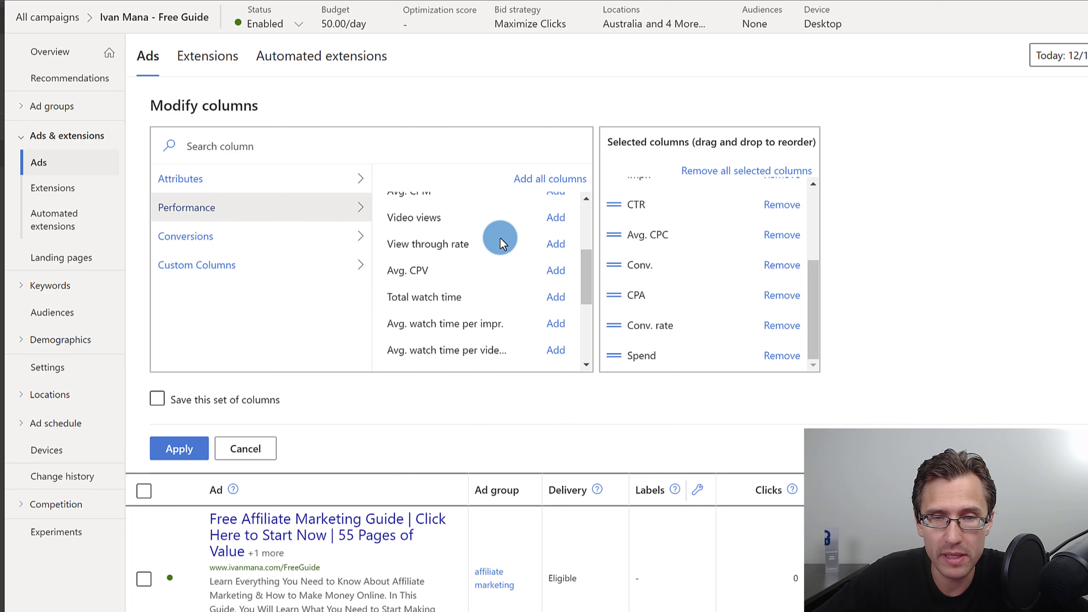
pyautogui.scroll(-3, 540, 292)
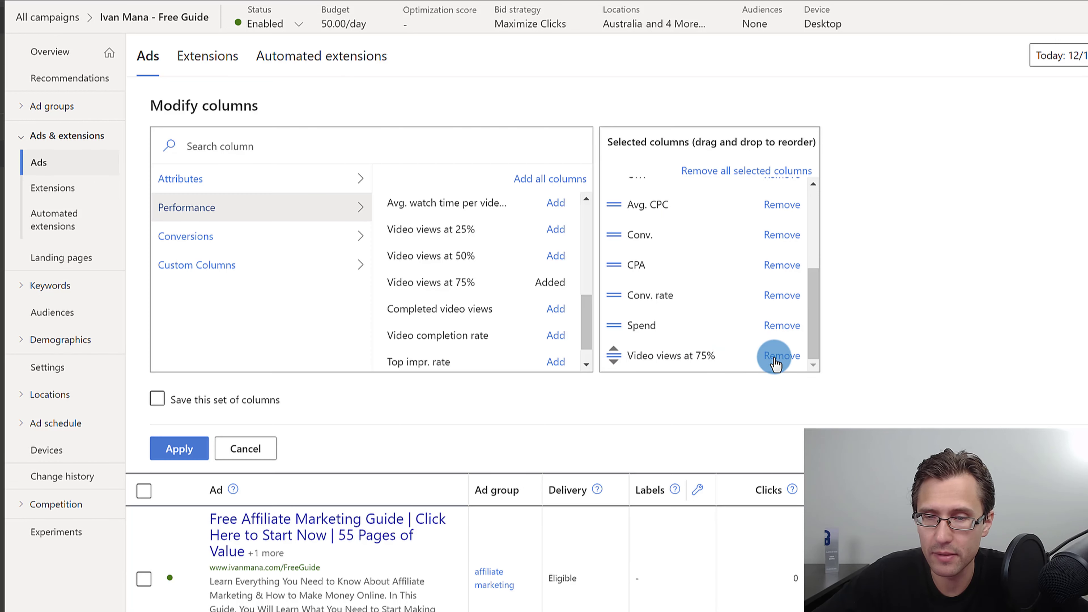
pyautogui.click(776, 356)
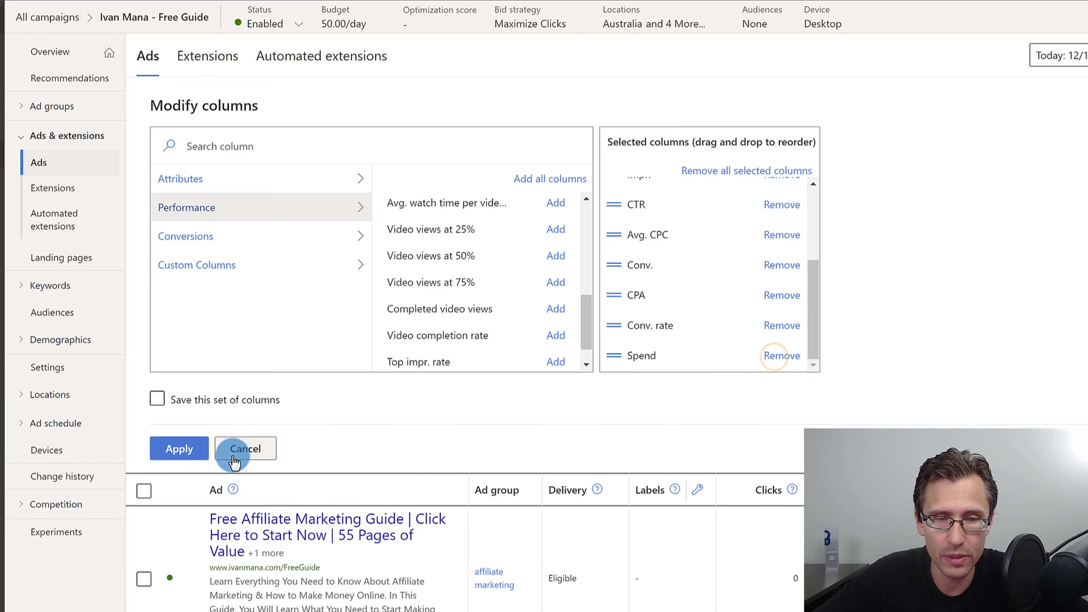
pyautogui.click(180, 449)
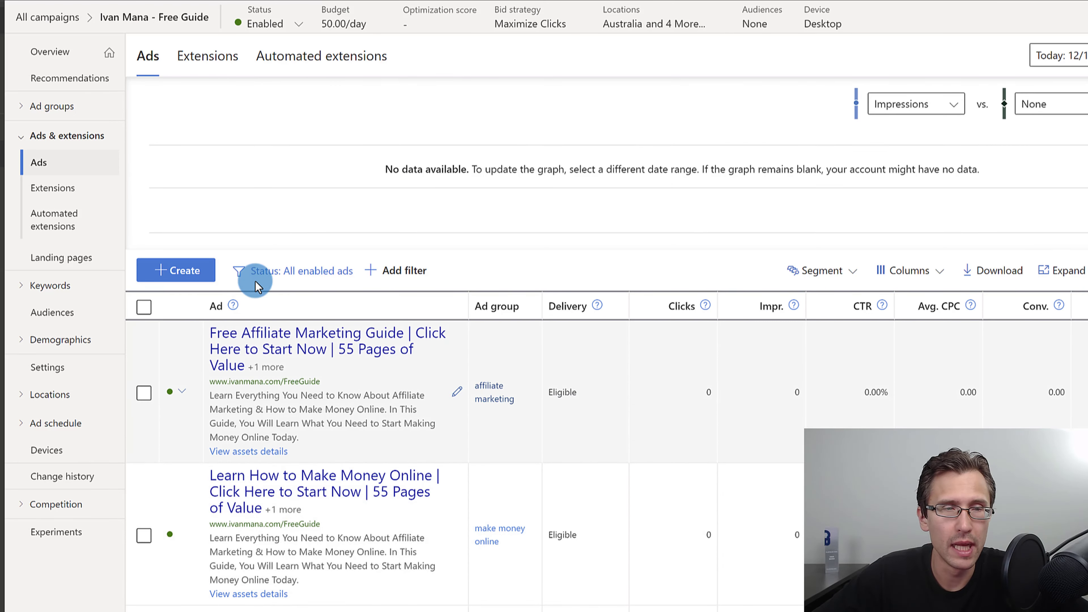
# Open the campaign's keywords list to examine the keywords and their columns.
pyautogui.click(57, 291)
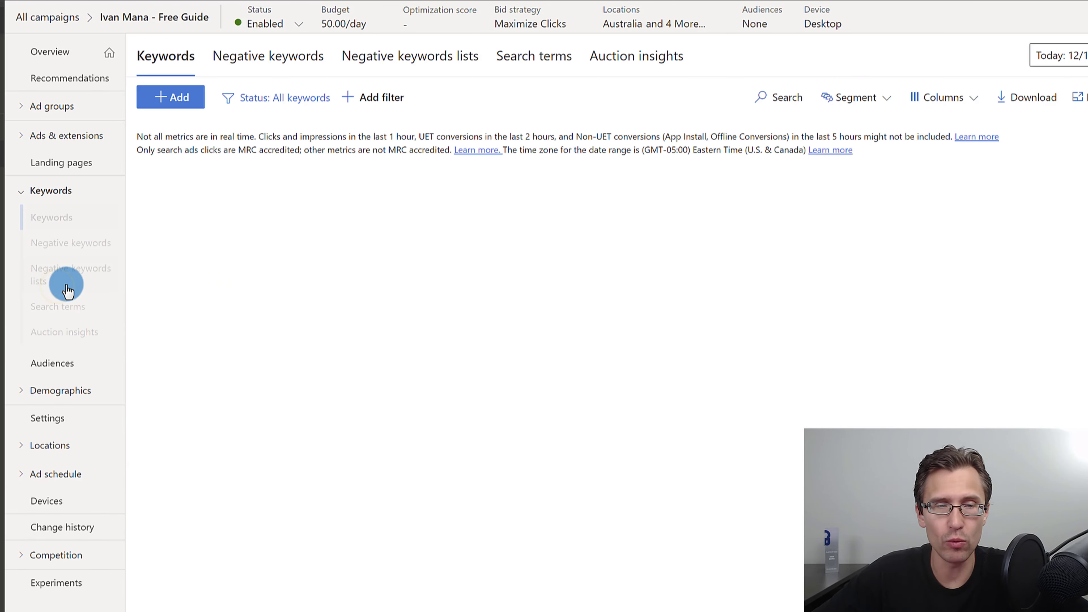
pyautogui.click(39, 219)
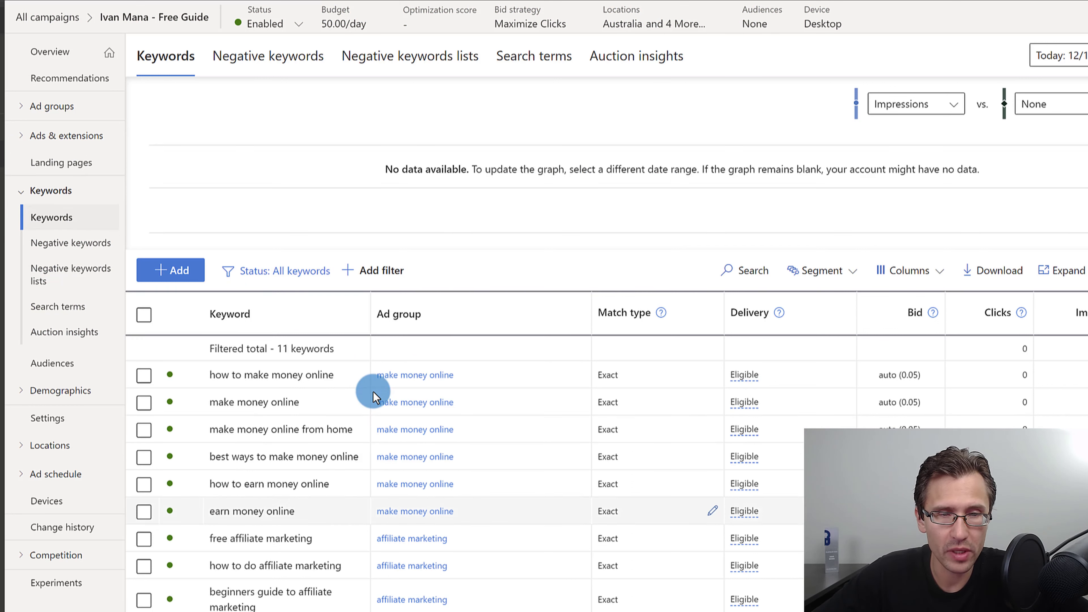
# Review the campaign's search terms report alongside its keywords list.
pyautogui.click(67, 312)
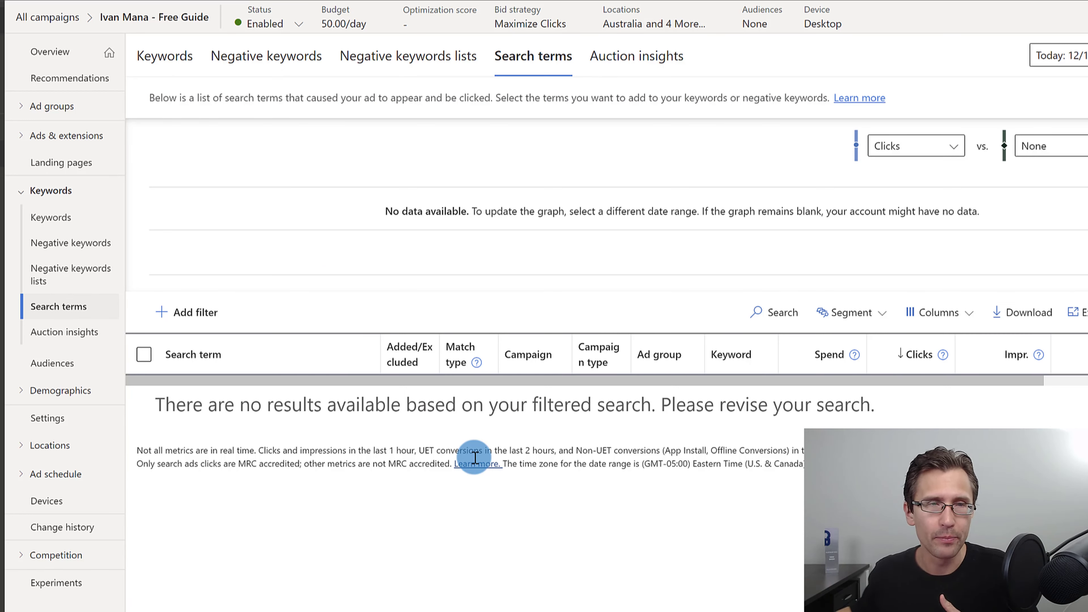
pyautogui.click(71, 218)
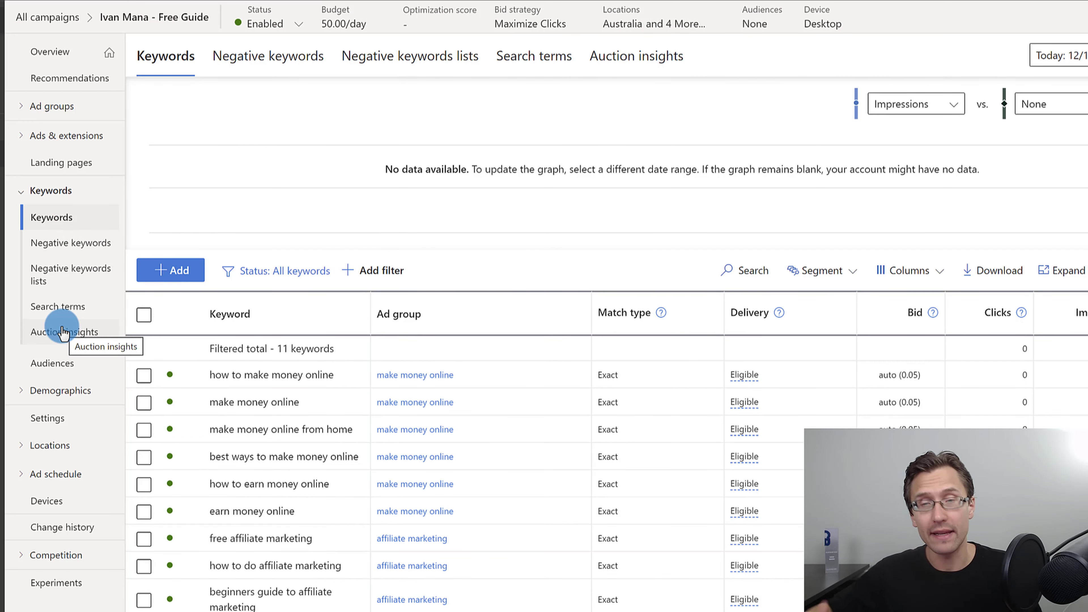
pyautogui.click(74, 301)
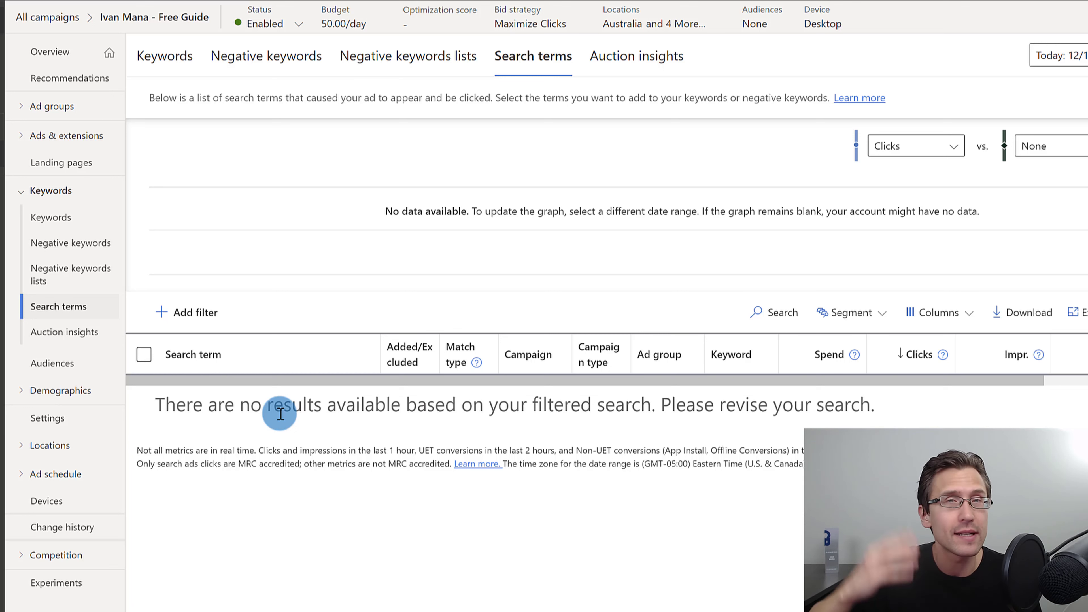
# Add "cash" as a campaign-level negative keyword and save it.
pyautogui.click(53, 252)
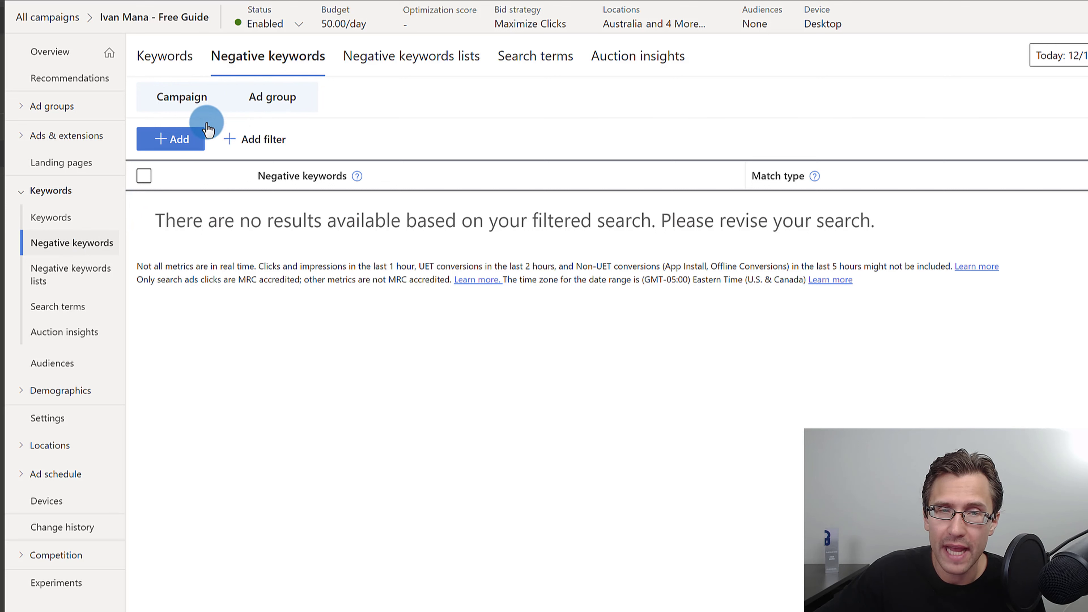
pyautogui.click(170, 140)
pyautogui.click(245, 268)
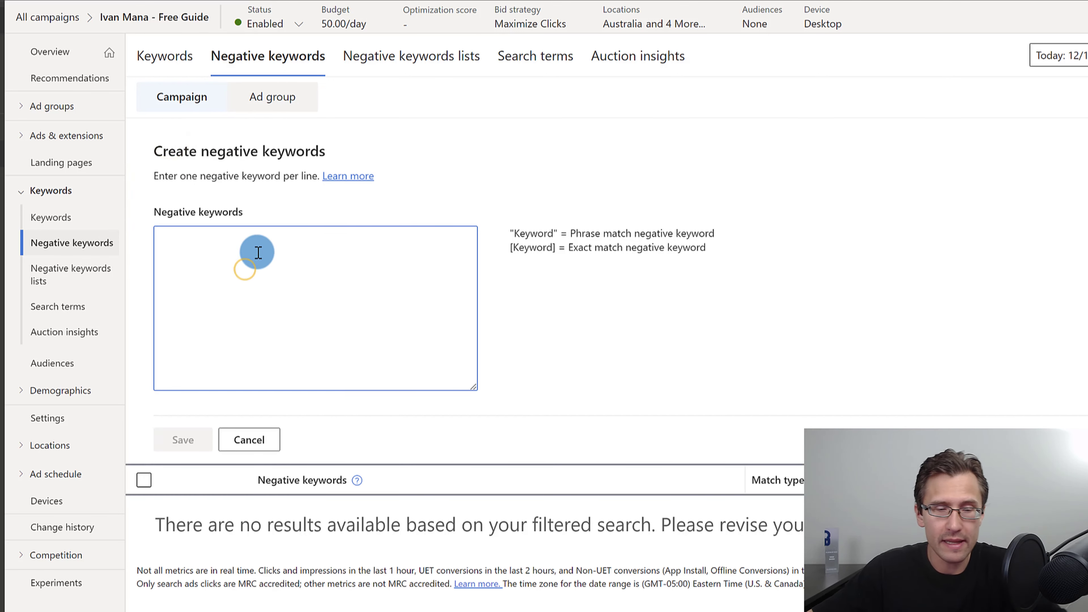
pyautogui.write('cash')
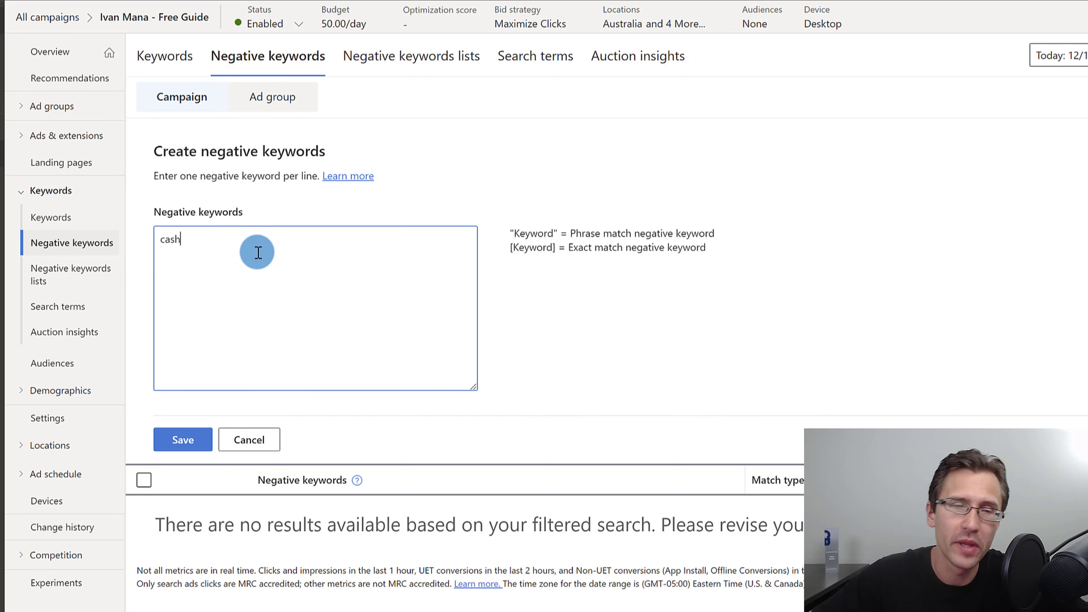
pyautogui.click(184, 440)
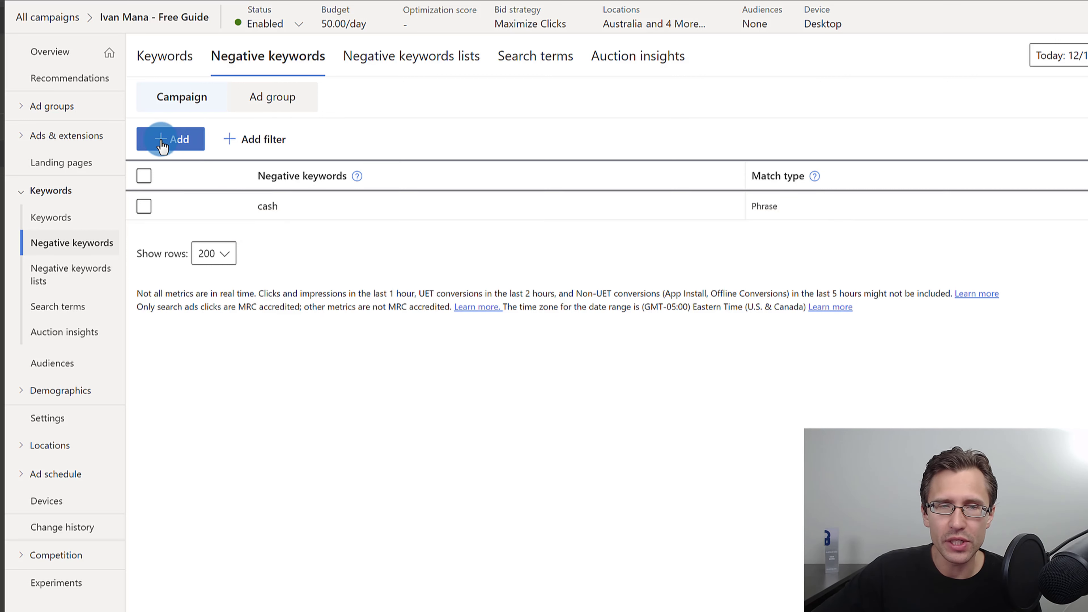
# Add "[get free guide]" as an exact match negative keyword at campaign level and save it.
pyautogui.click(170, 138)
pyautogui.click(218, 280)
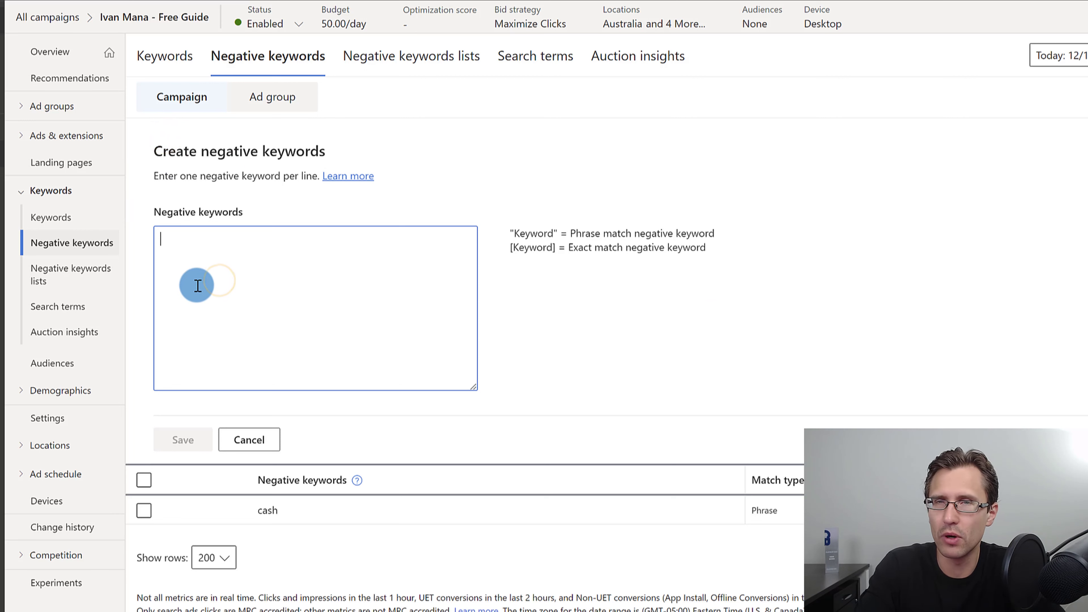
pyautogui.write('bu')
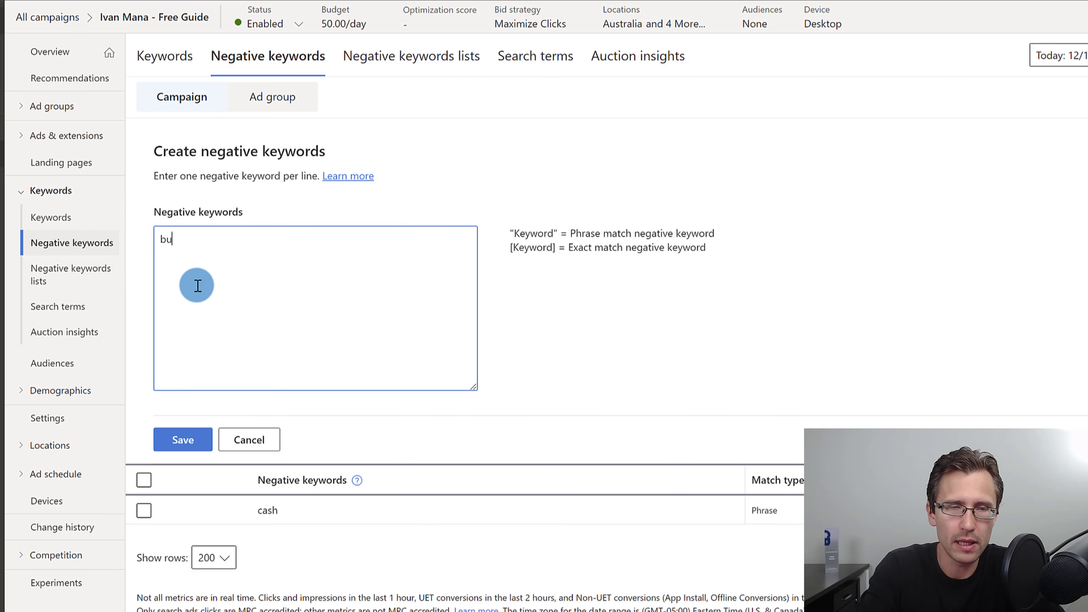
pyautogui.press('BackSpace')
pyautogui.press('BackSpace')
pyautogui.write('get free guide]')
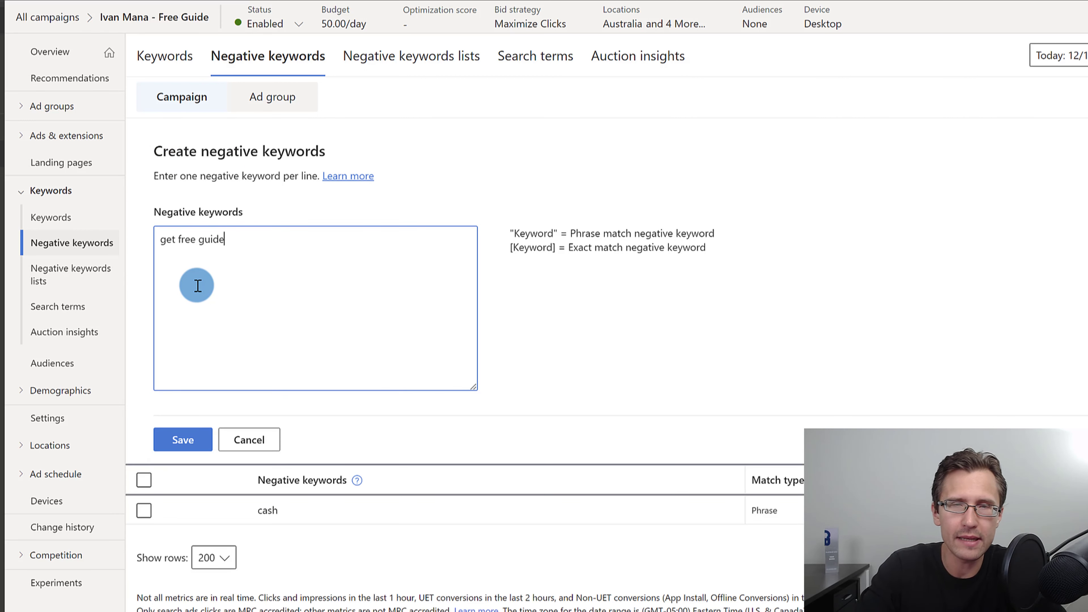
pyautogui.click(161, 239)
pyautogui.write('[')
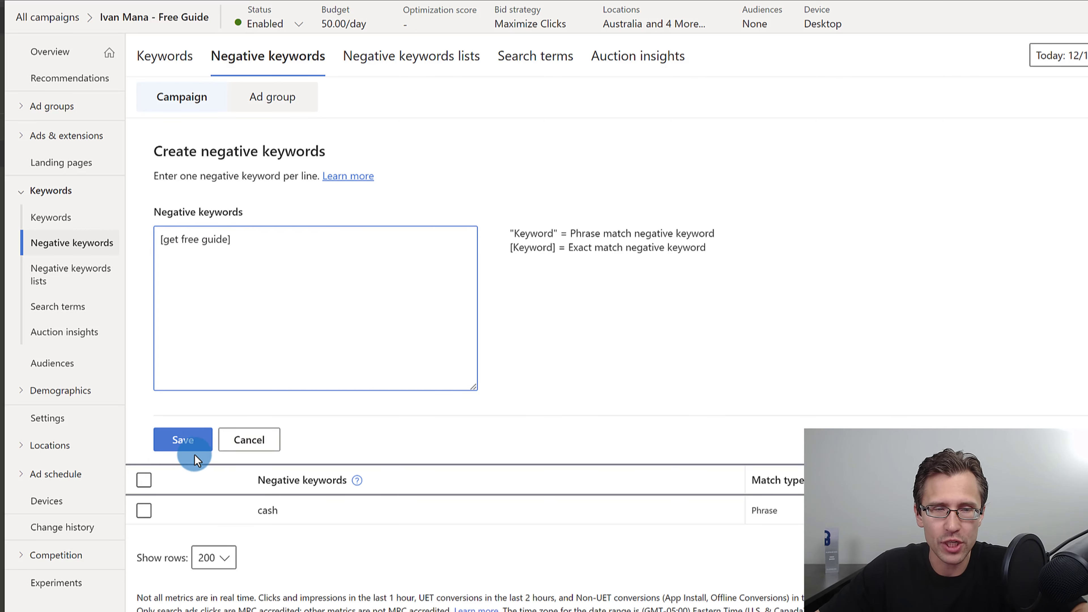
pyautogui.click(183, 443)
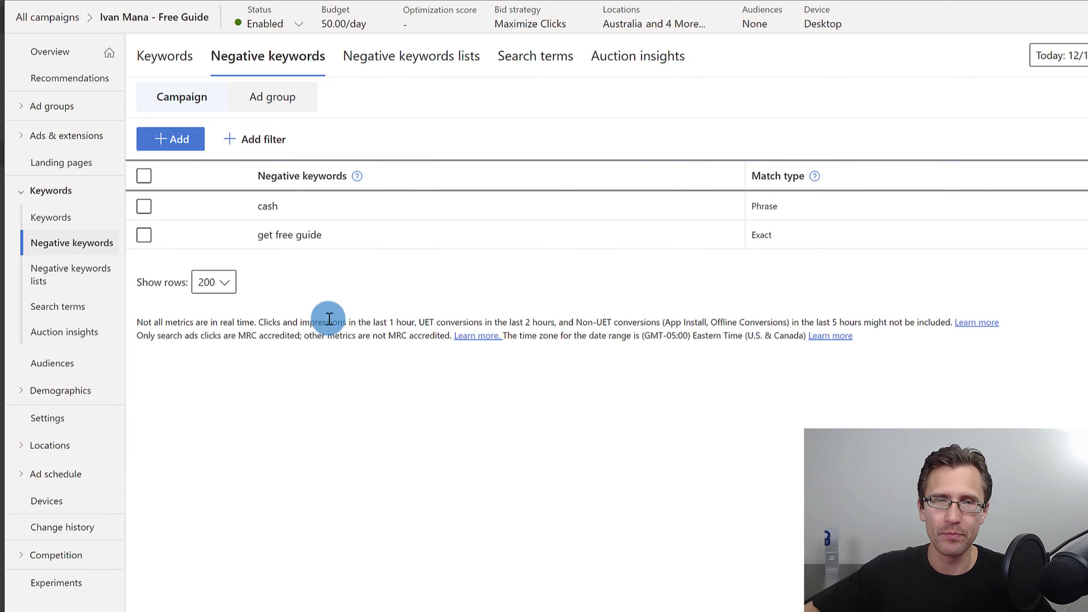
# Check the match type setting of the "get free guide" negative keyword.
pyautogui.moveTo(299, 235)
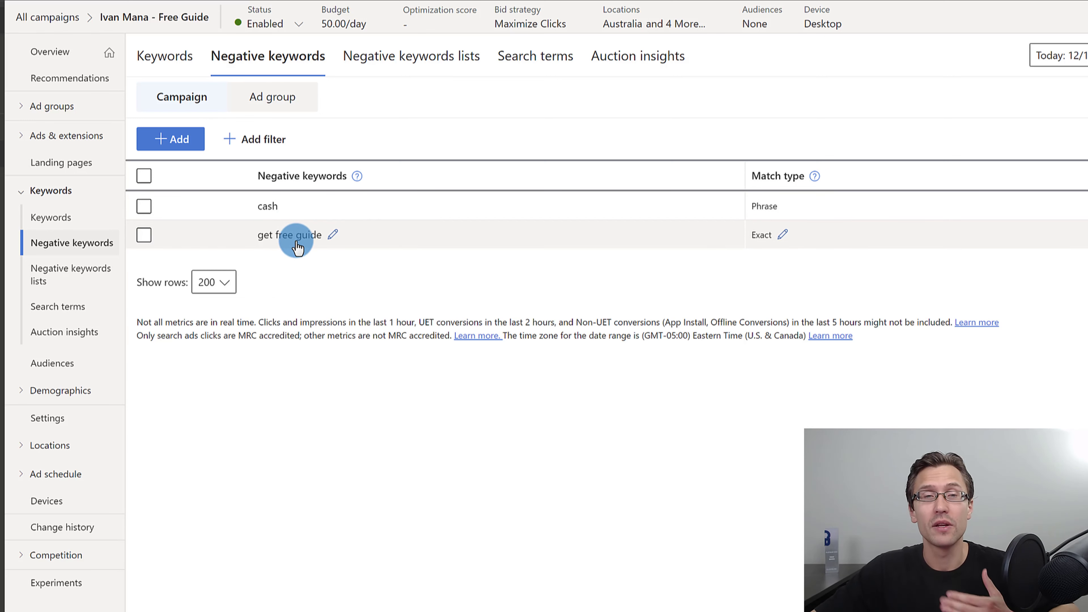
pyautogui.click(785, 235)
pyautogui.click(802, 250)
pyautogui.click(647, 293)
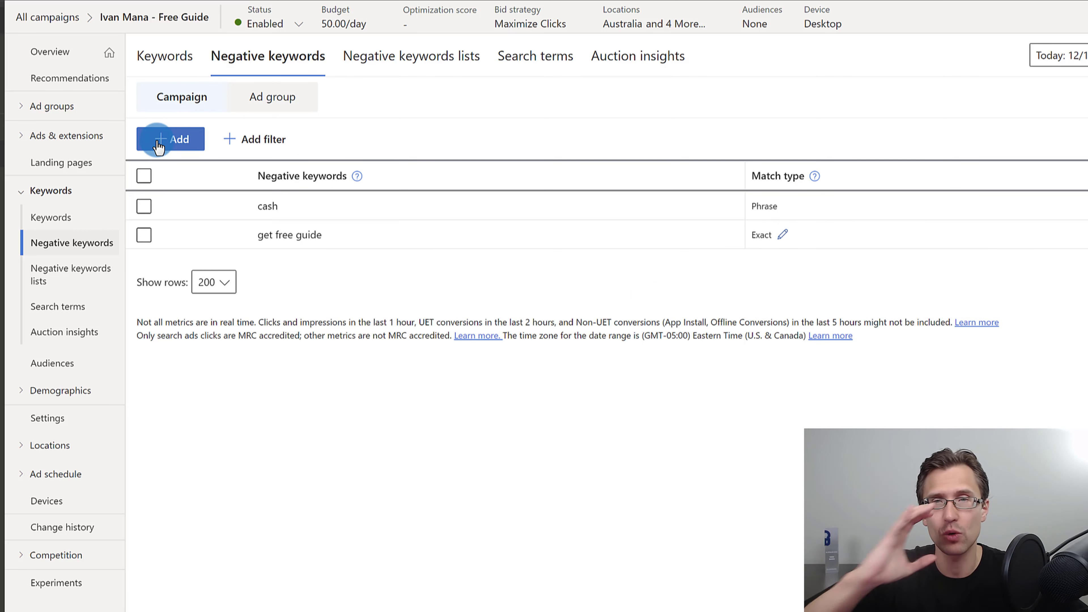
pyautogui.click(784, 236)
pyautogui.click(513, 336)
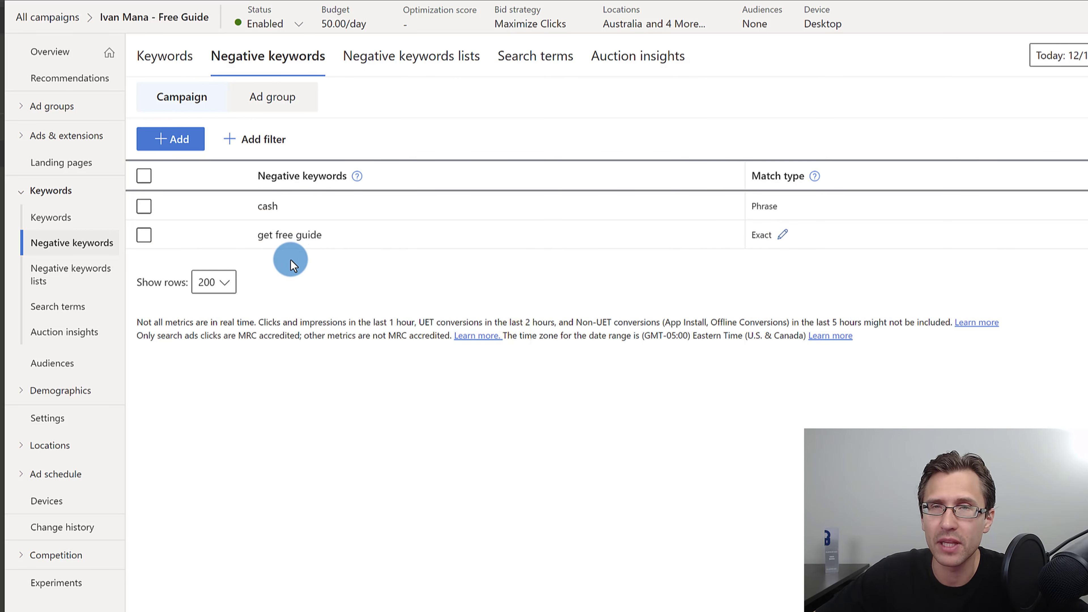
# Add "make money online" and "earn money online" as negative keywords for the affiliate marketing ad group.
pyautogui.click(294, 105)
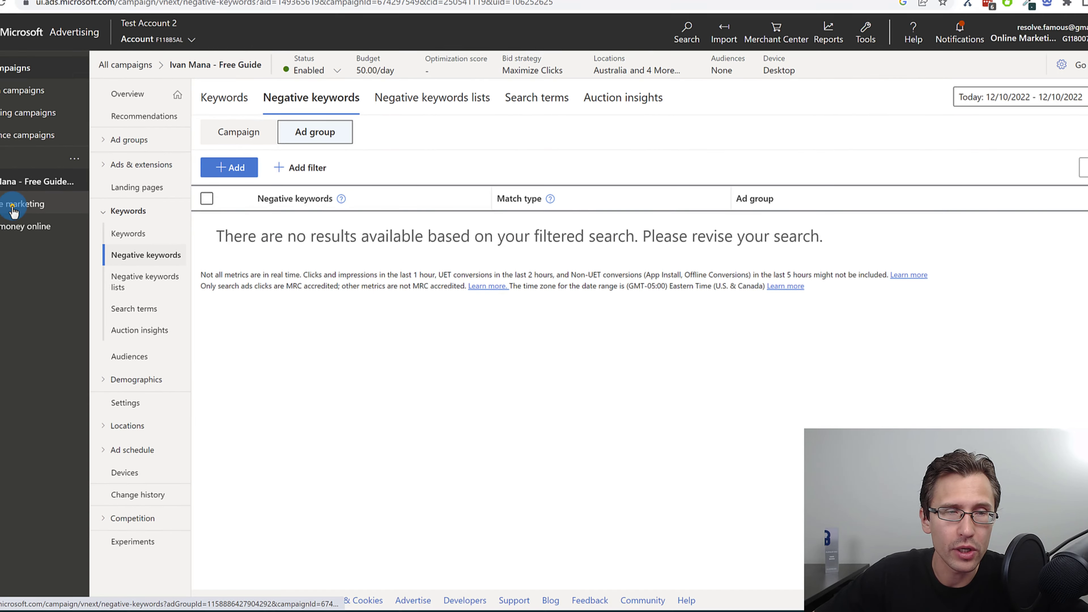
pyautogui.click(12, 210)
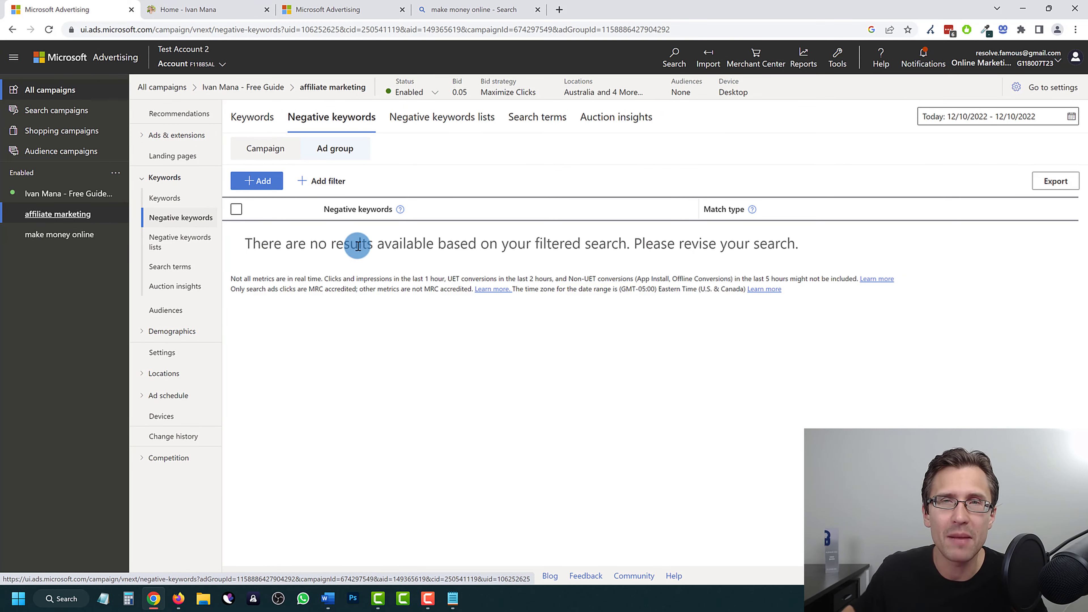
pyautogui.click(263, 182)
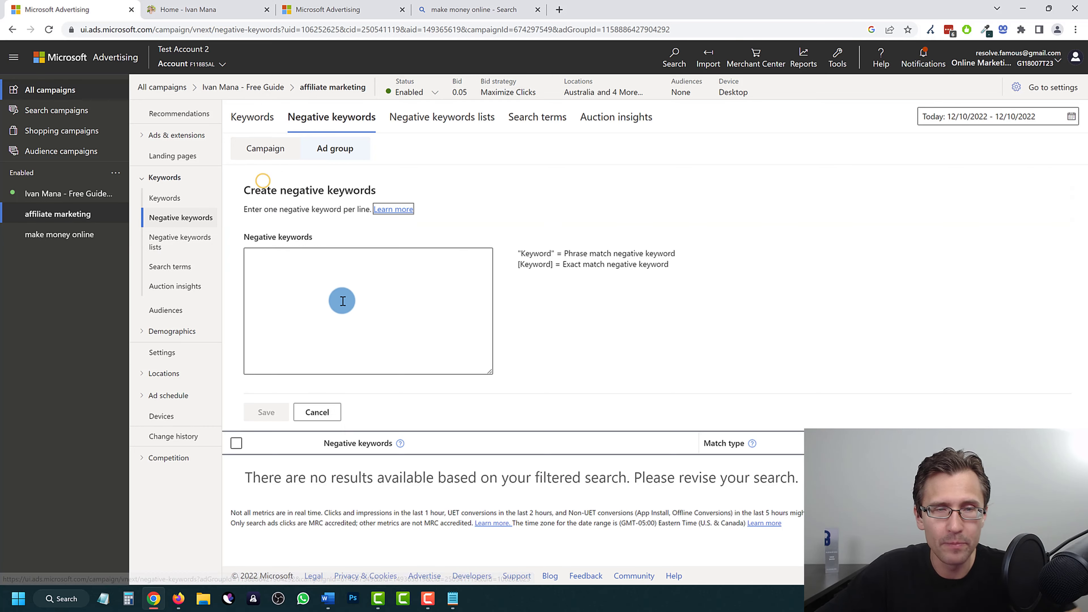
pyautogui.click(333, 283)
pyautogui.write('make money online')
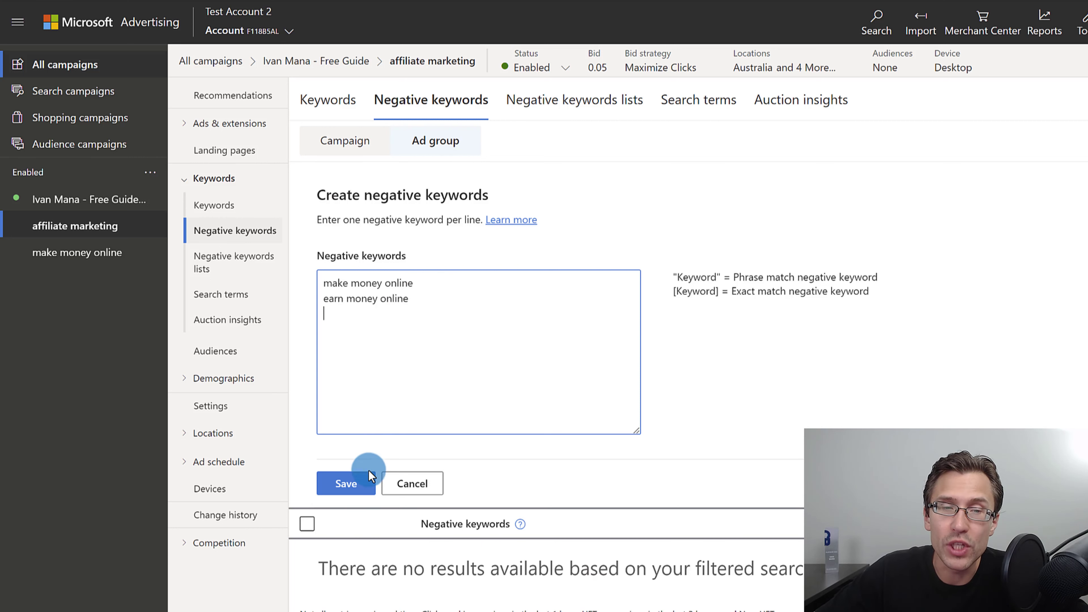
pyautogui.click(369, 481)
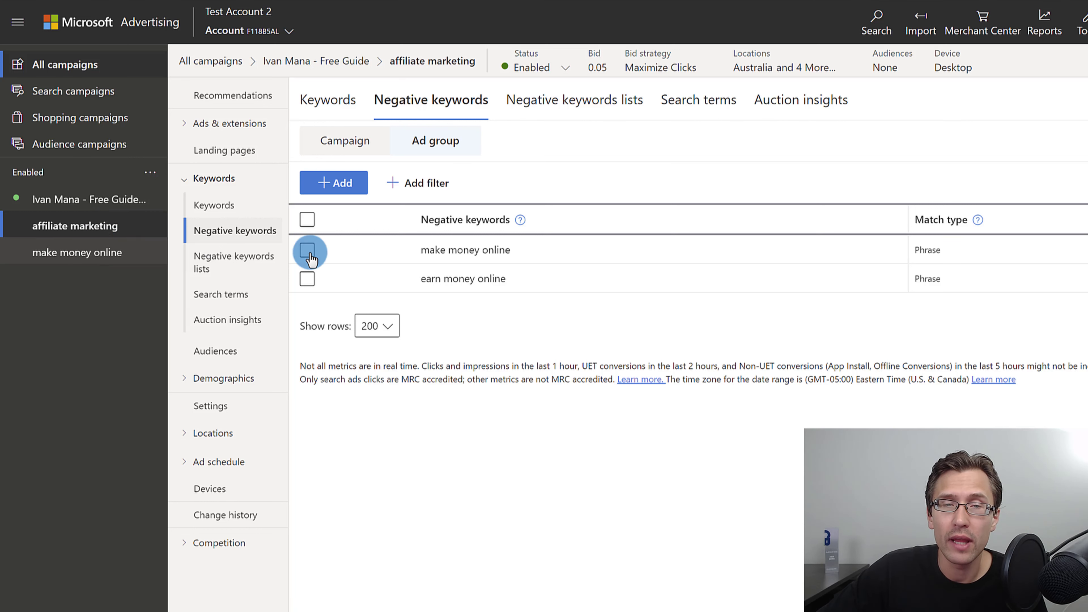
# View the make money online ad group's ads, and return to the Free Guide campaign to review its campaign-level negative keywords.
pyautogui.click(121, 257)
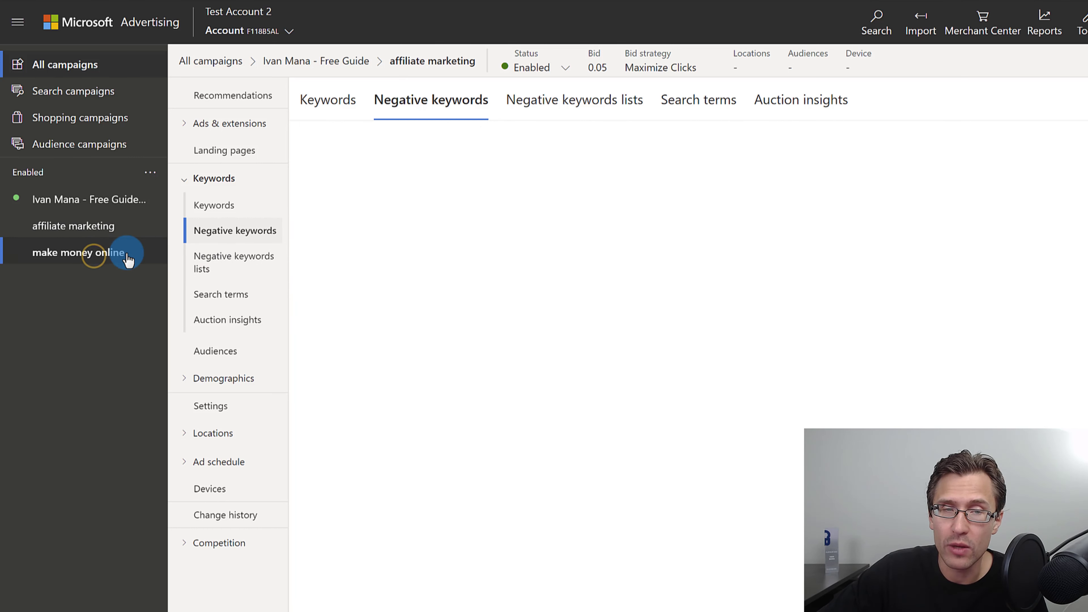
pyautogui.click(221, 128)
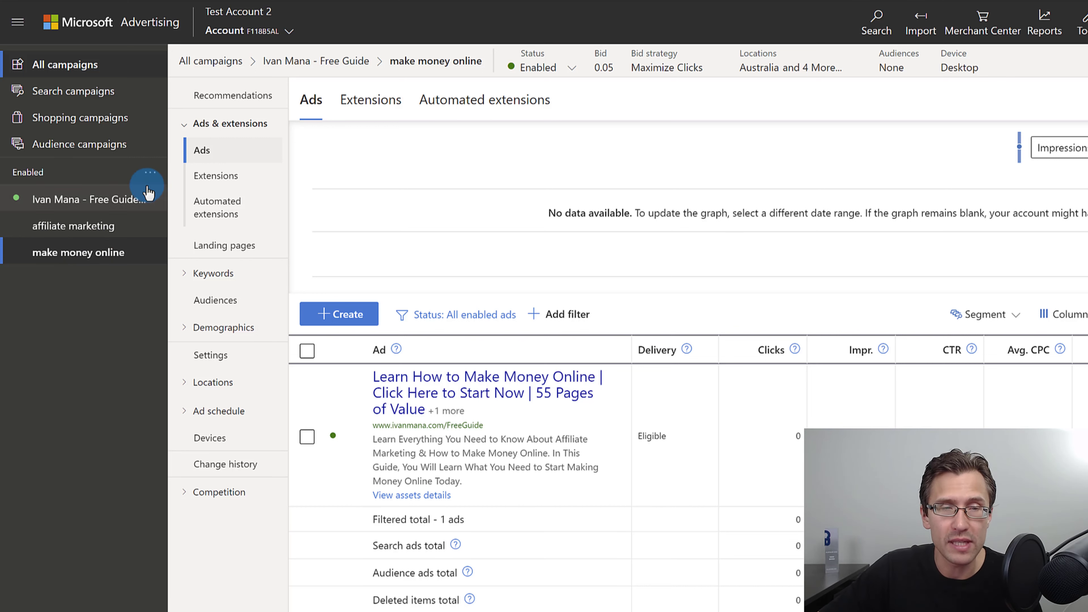
pyautogui.click(76, 200)
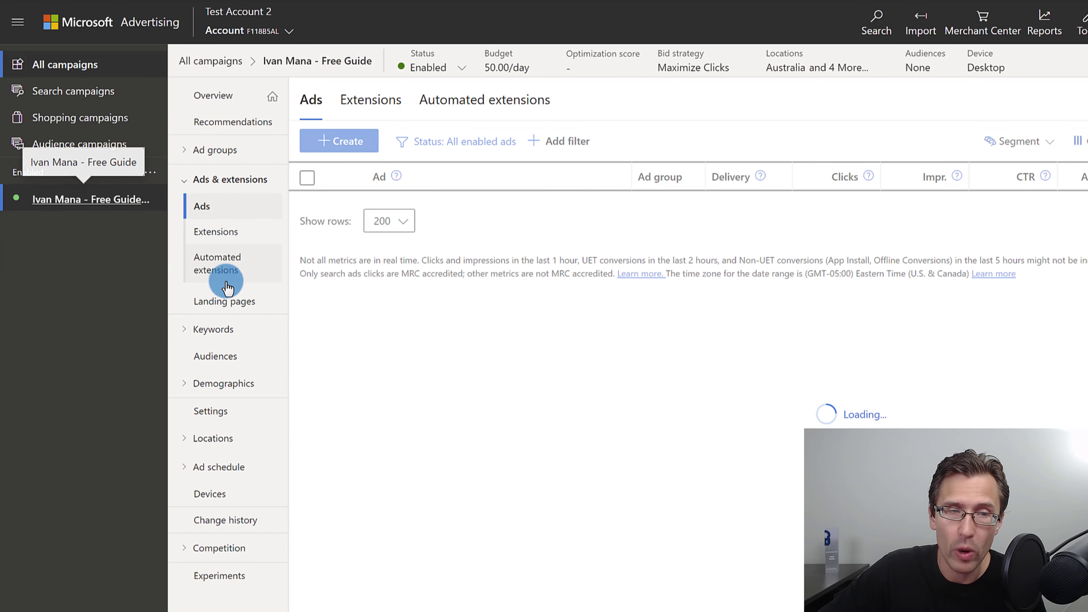
pyautogui.click(213, 326)
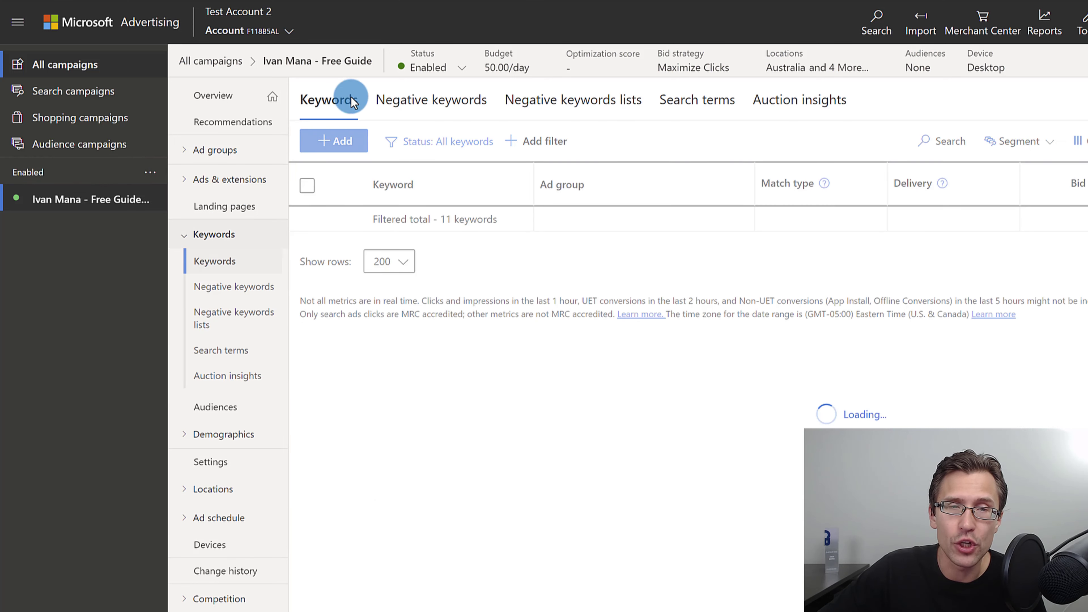
pyautogui.click(231, 287)
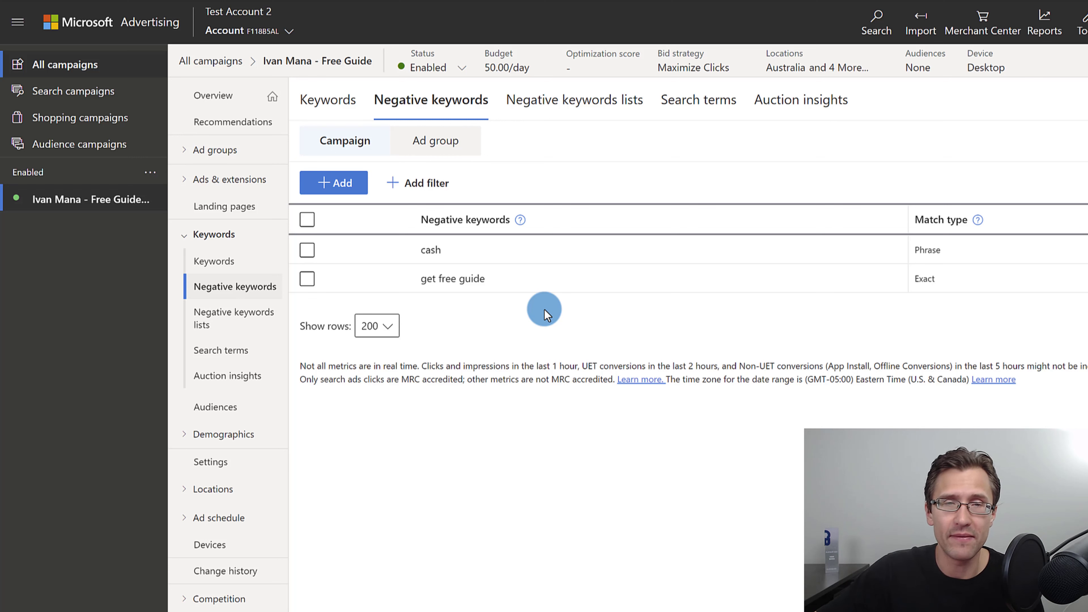
# Create a shared negative keyword list named "Cheap List" containing the keywords cheap, not expensive and free.
pyautogui.click(224, 317)
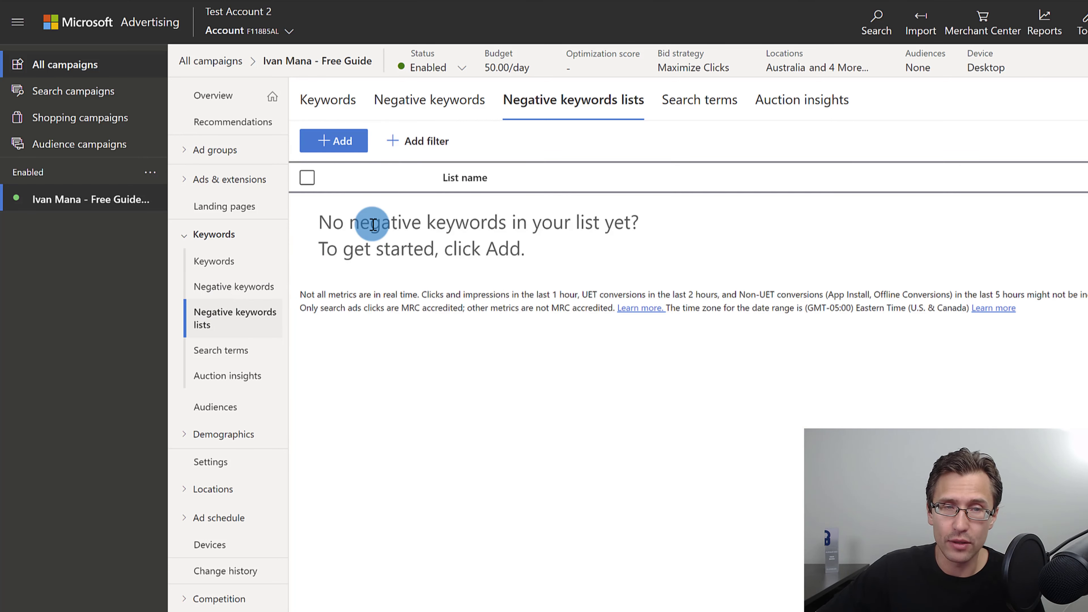
pyautogui.click(351, 142)
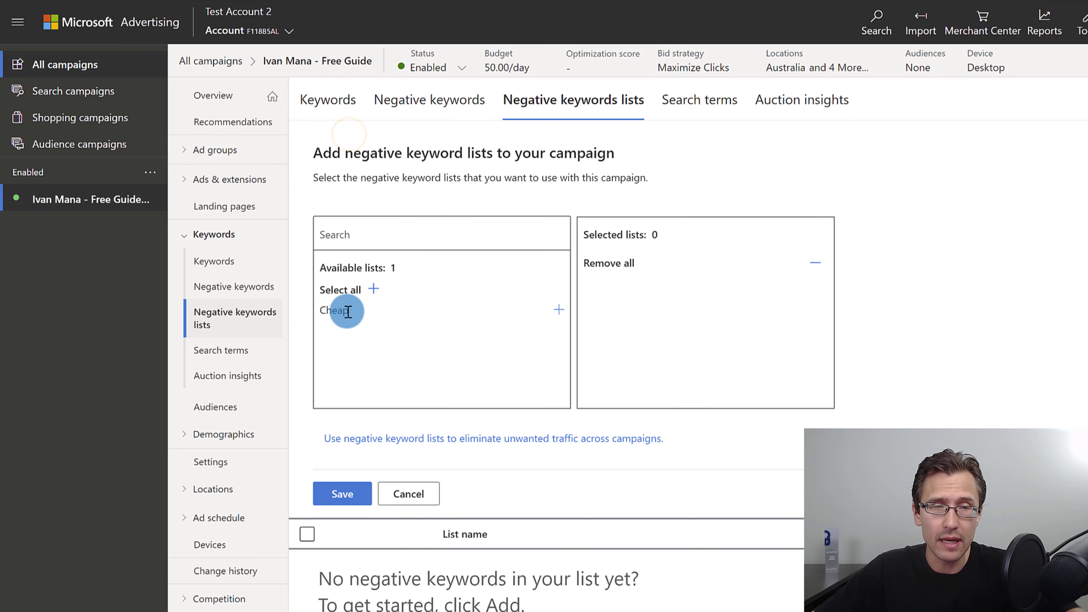
pyautogui.click(419, 439)
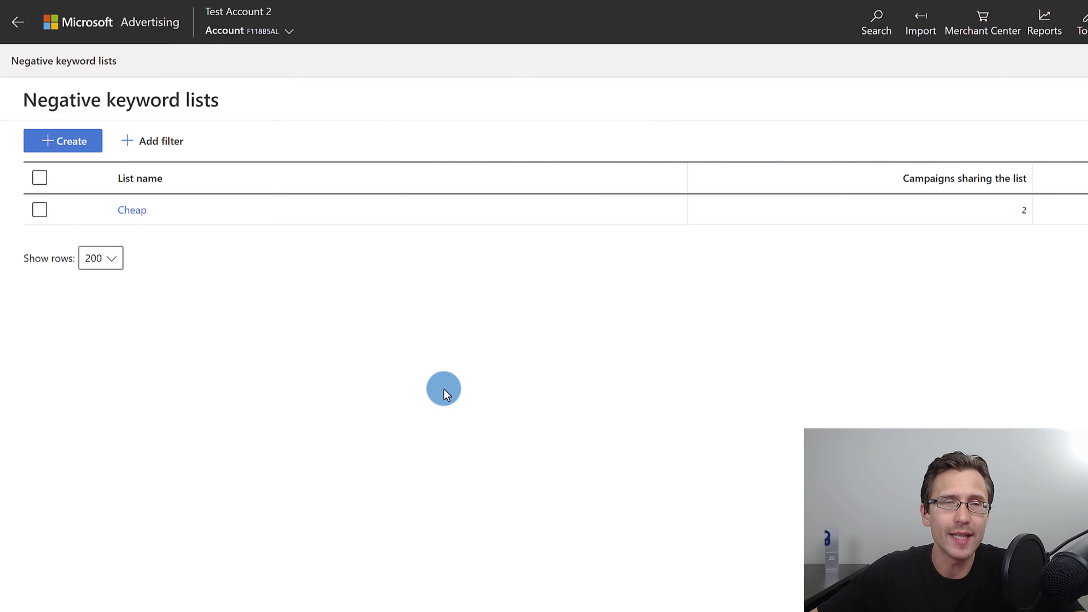
pyautogui.click(73, 140)
pyautogui.click(198, 211)
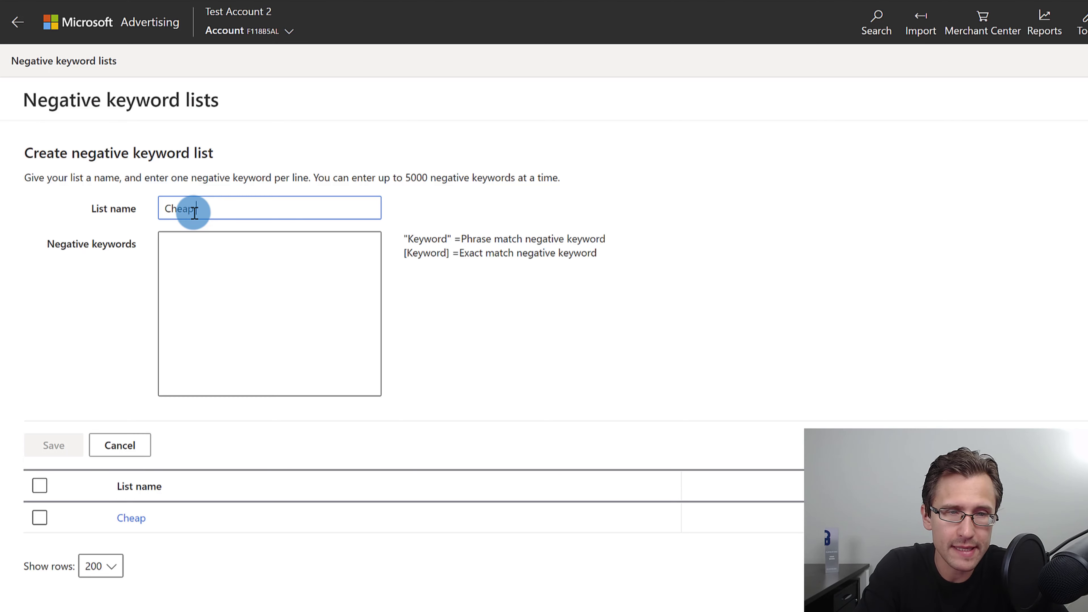
pyautogui.write('Cheap List')
pyautogui.press('Tab')
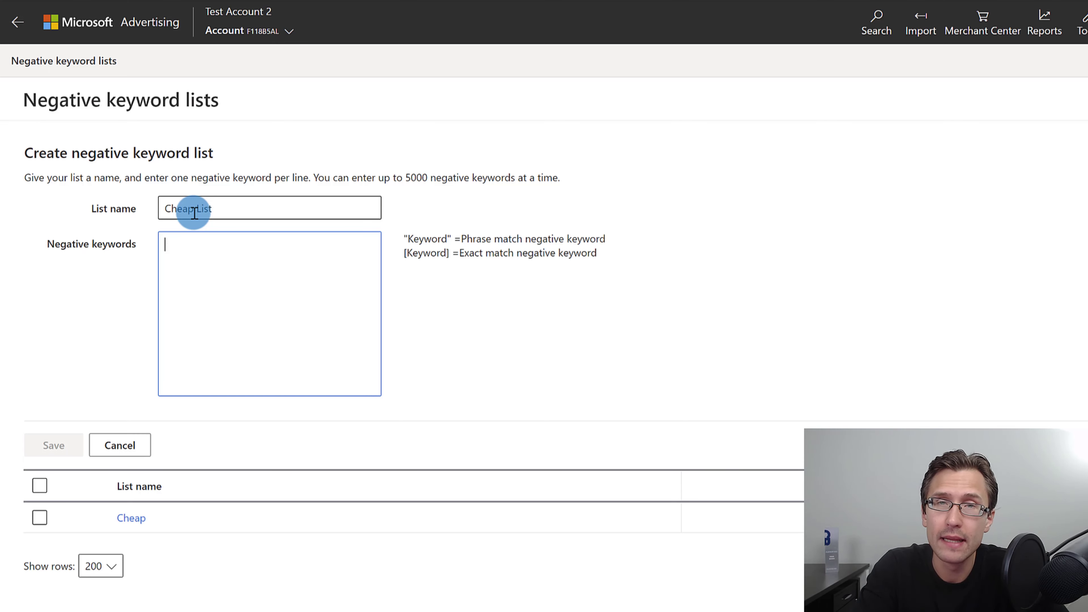
pyautogui.write('cheap')
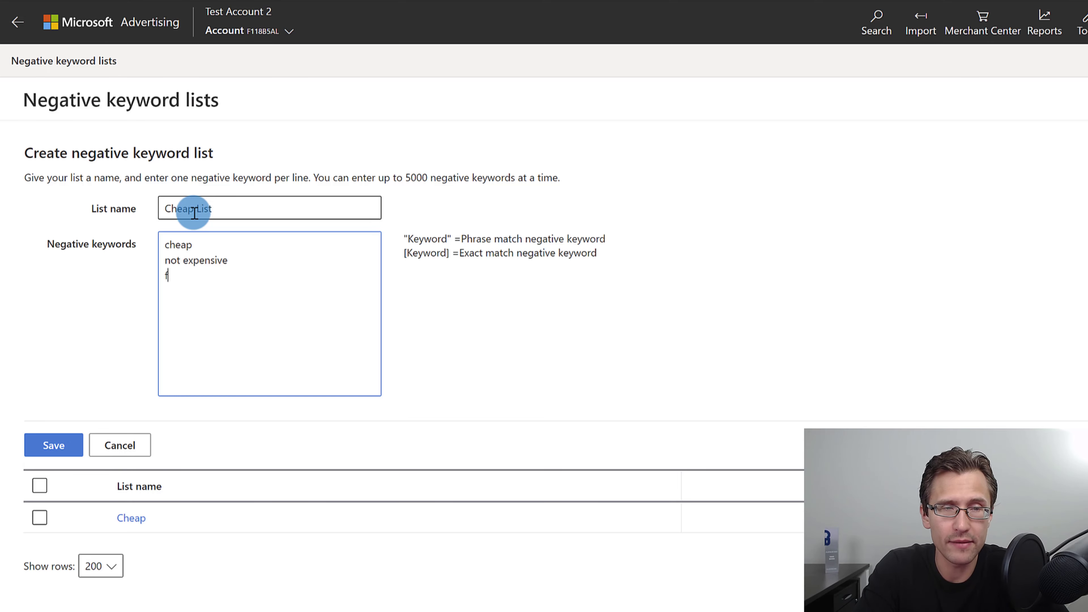
pyautogui.write('ee')
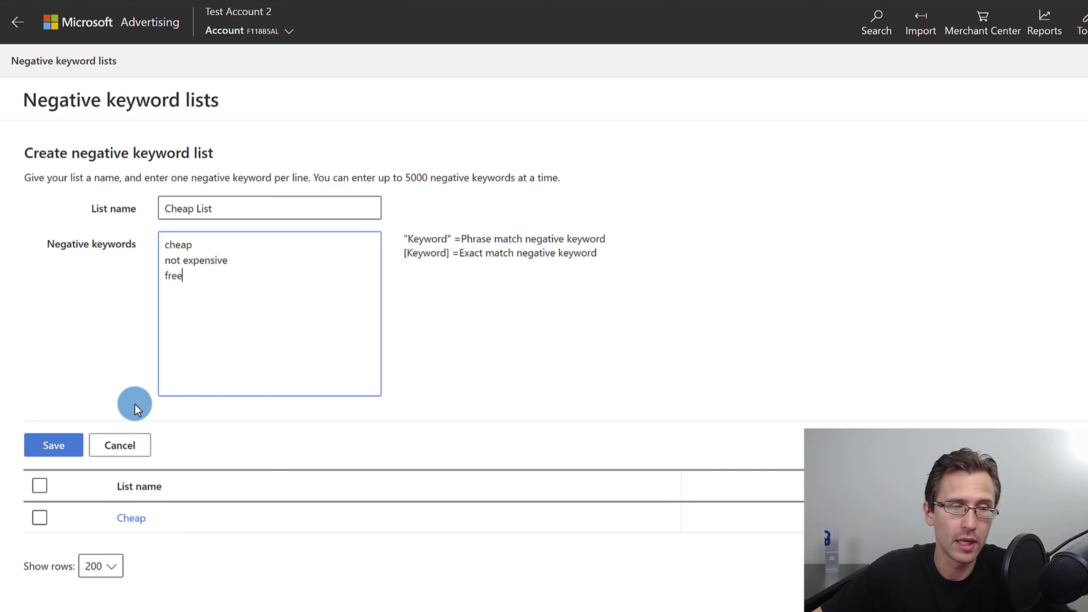
pyautogui.click(51, 445)
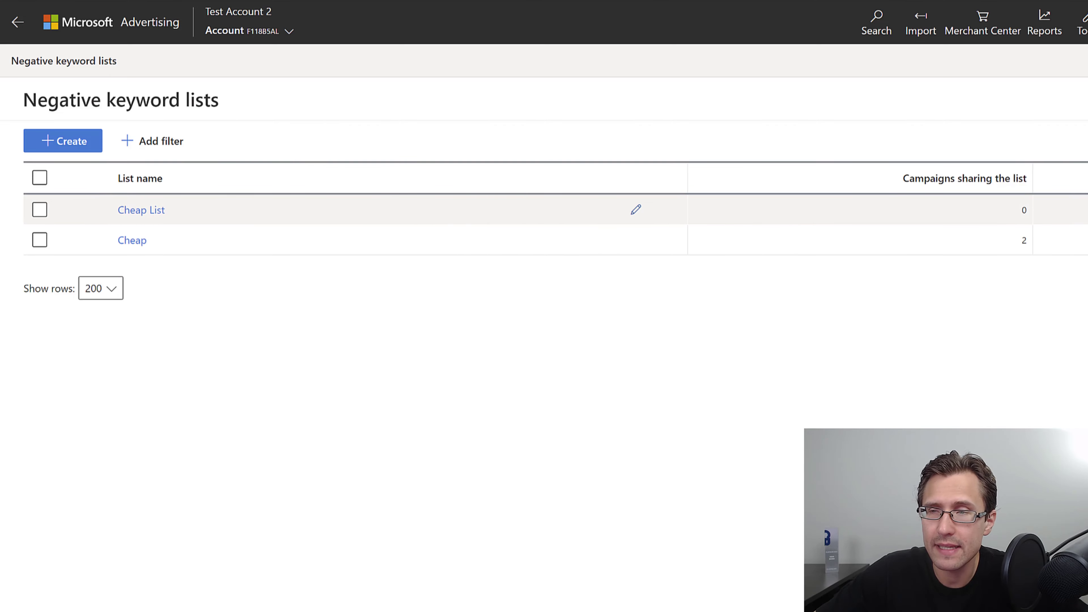
# Apply the "Cheap List" shared negative keyword list to the Free Guide campaign.
pyautogui.click(20, 29)
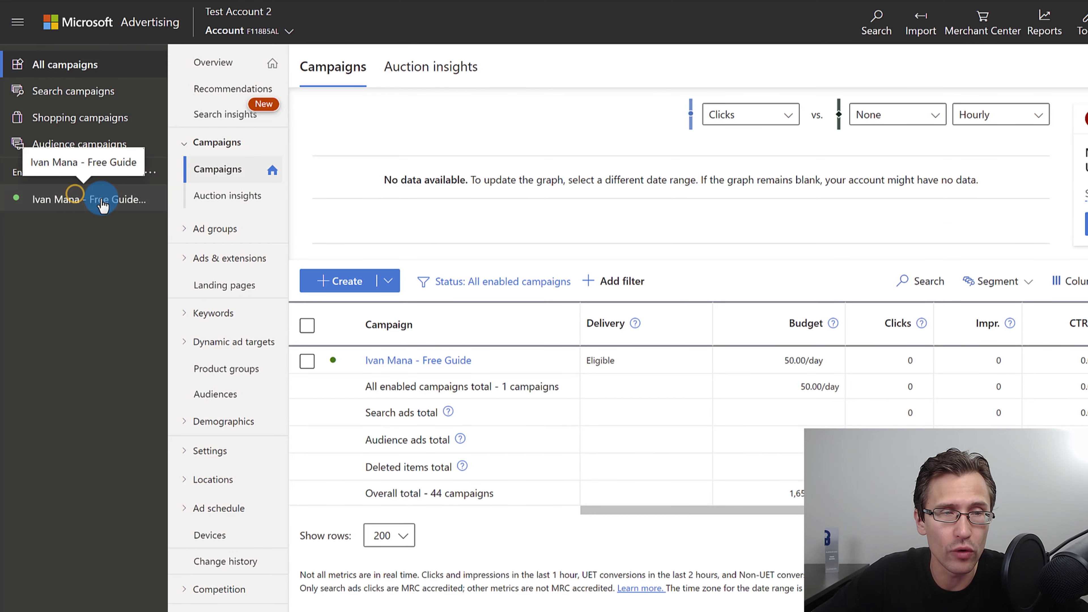
pyautogui.click(86, 202)
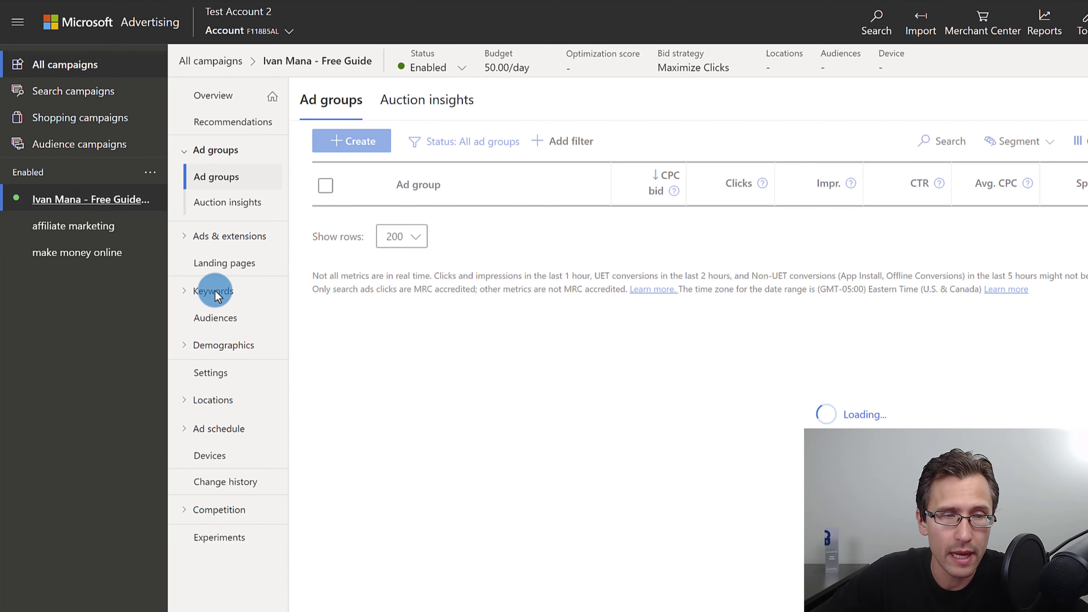
pyautogui.click(222, 292)
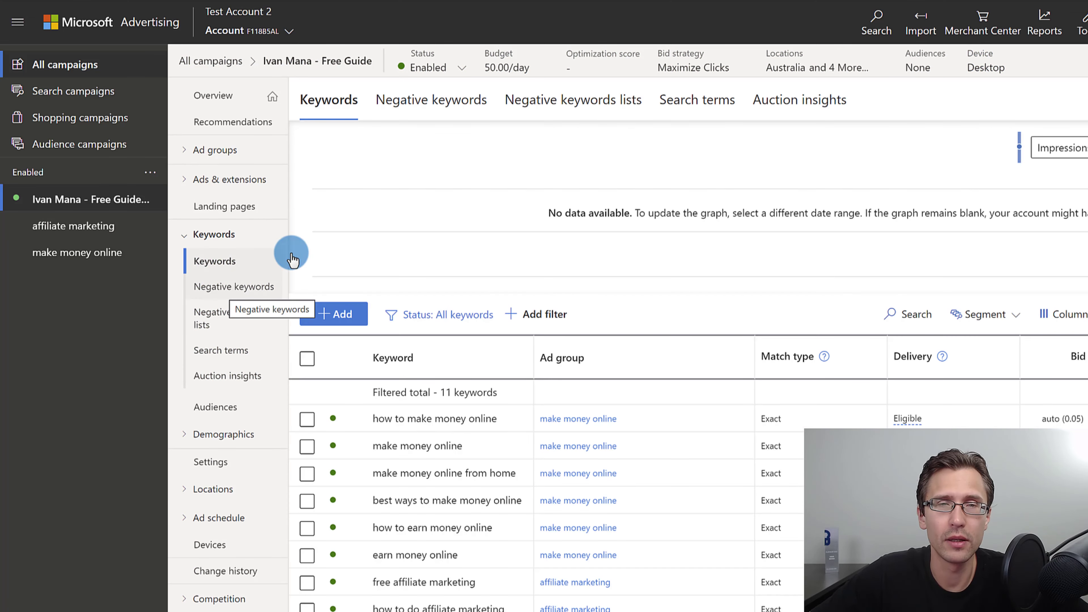
pyautogui.click(562, 105)
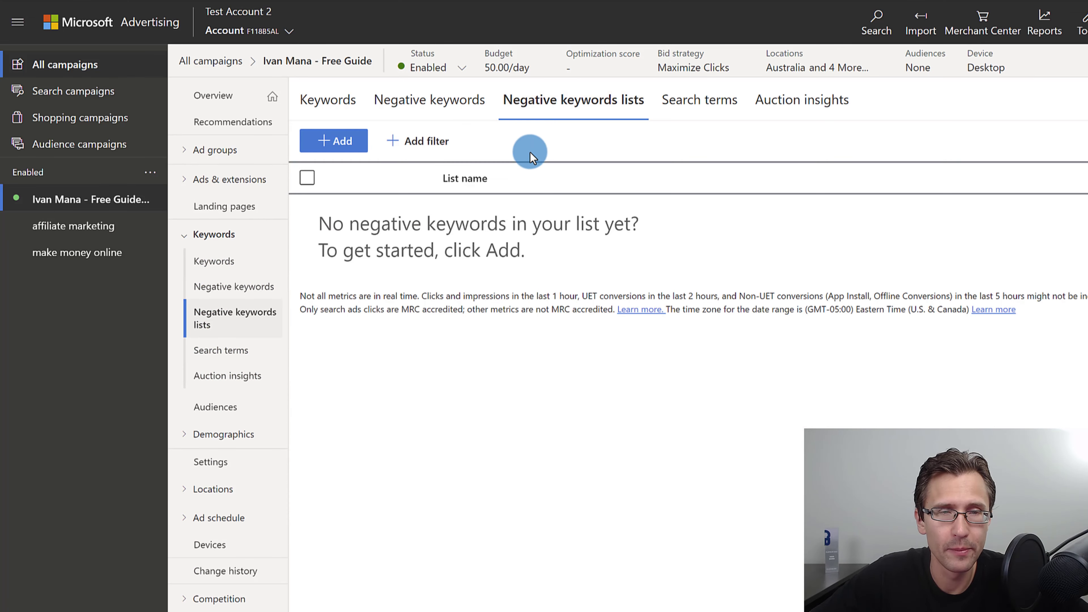
pyautogui.click(334, 142)
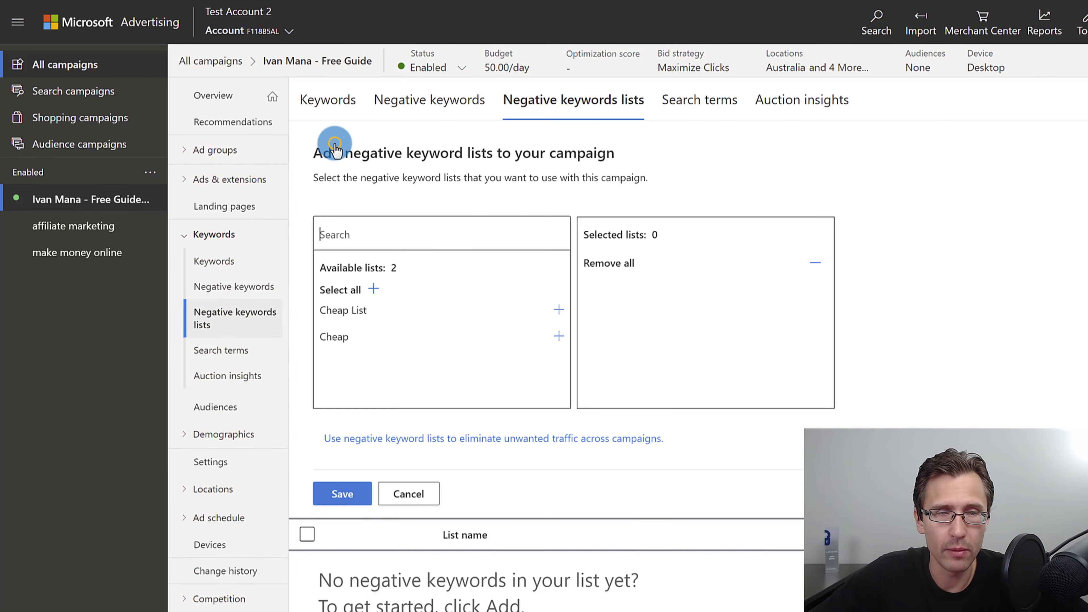
pyautogui.click(559, 309)
pyautogui.click(342, 494)
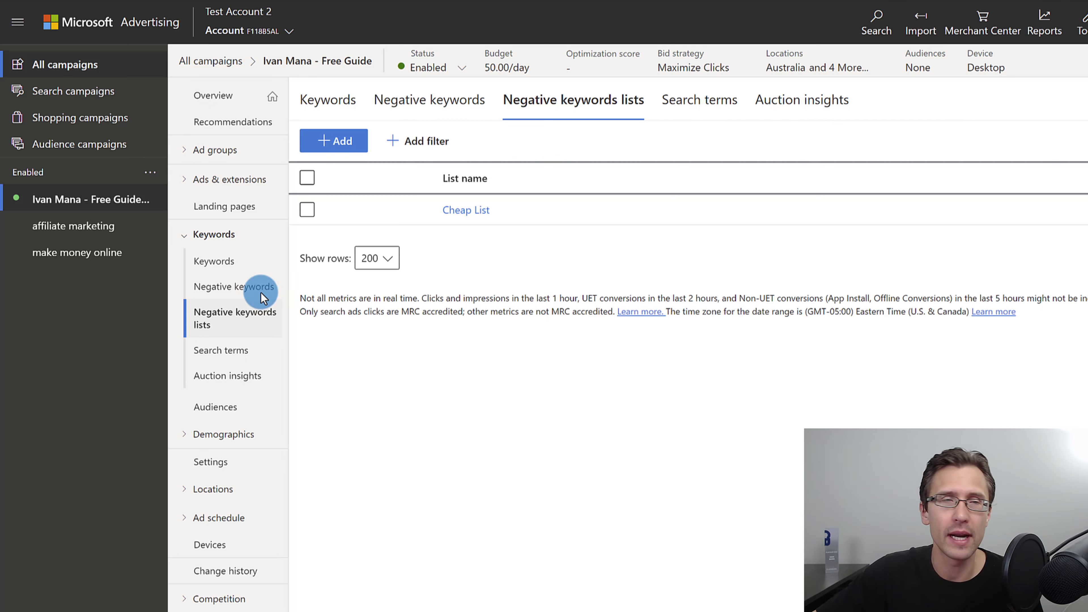
# View the ads of the Free Guide campaign.
pyautogui.click(226, 179)
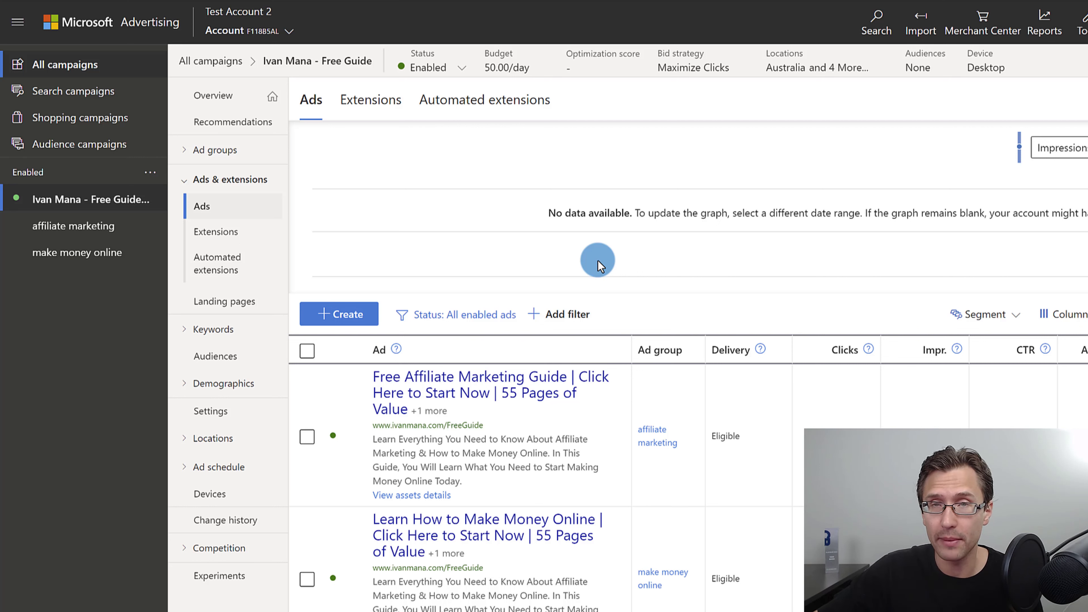
pyautogui.rightClick(543, 380)
pyautogui.click(746, 297)
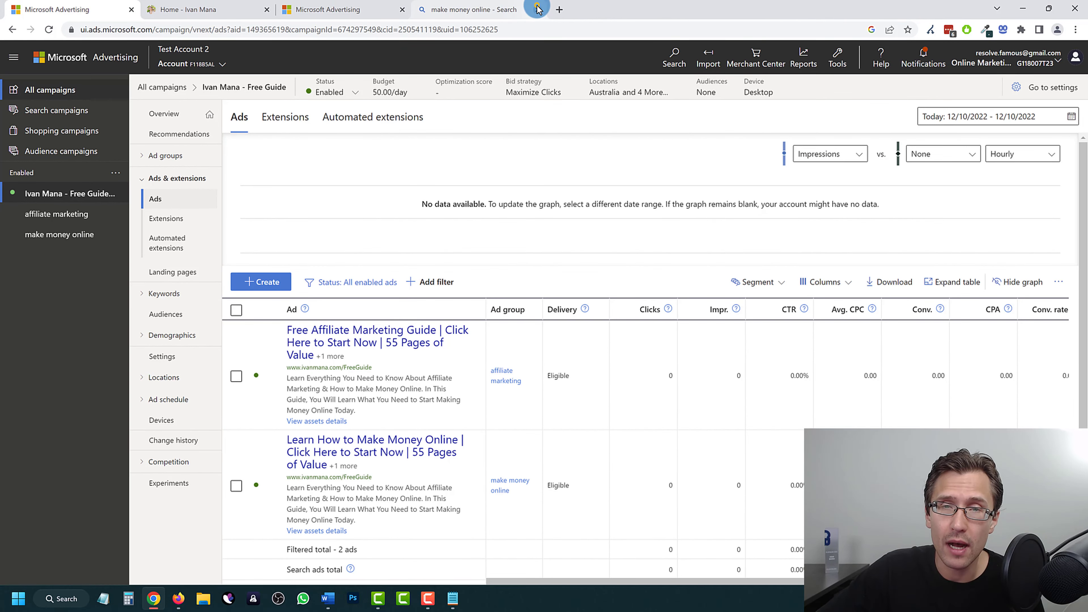
# Close the "make money online" search tab and place the ivanmana.com home page after the Microsoft Advertising tabs.
pyautogui.click(538, 9)
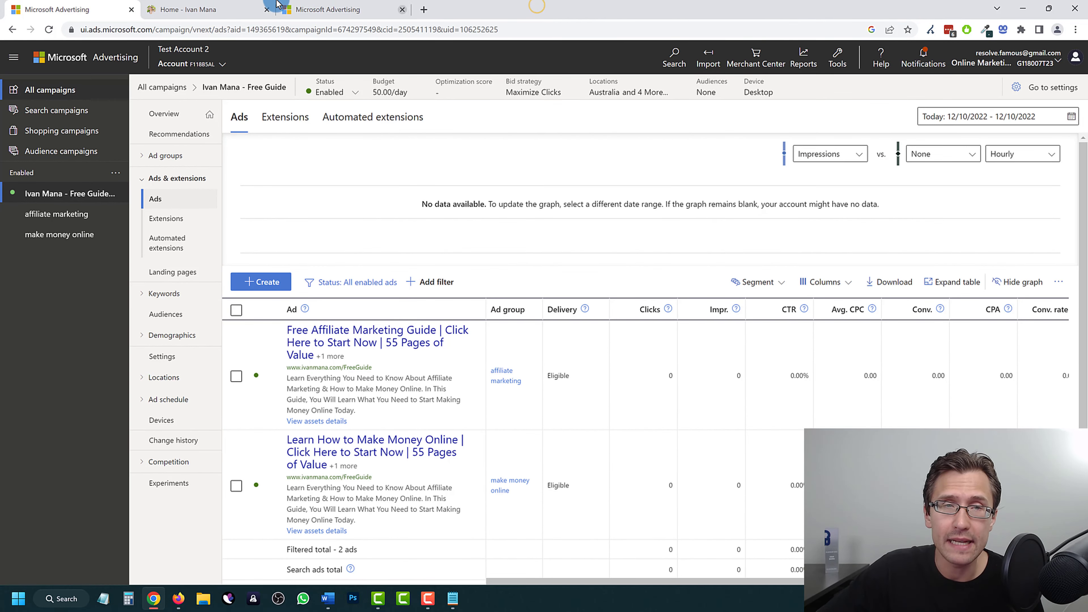
pyautogui.moveTo(197, 9); pyautogui.dragTo(338, 4)
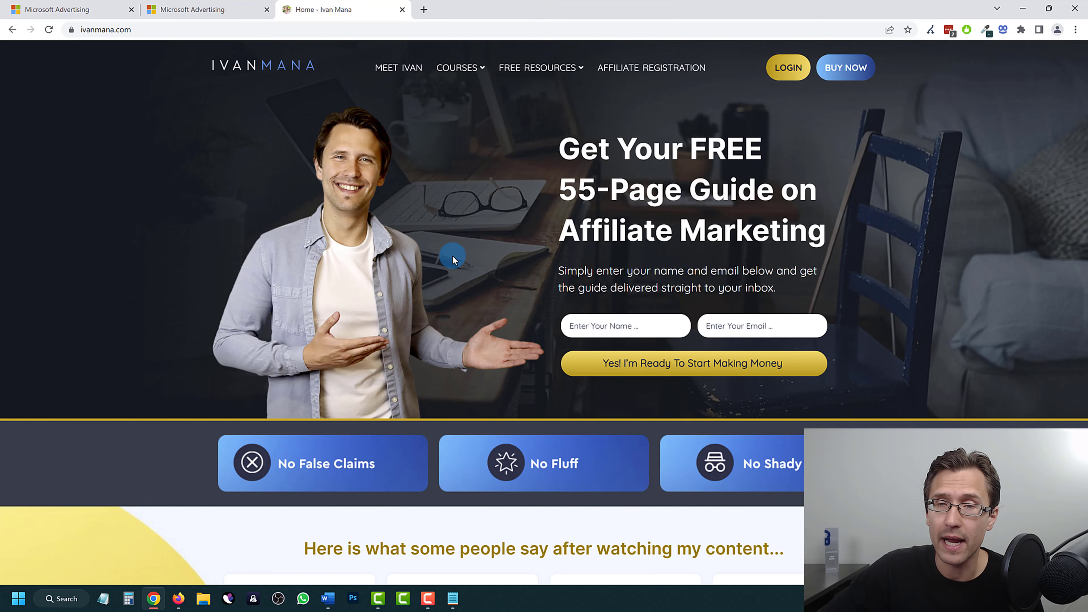
pyautogui.scroll(-1, 390, 234)
pyautogui.scroll(1, 414, 252)
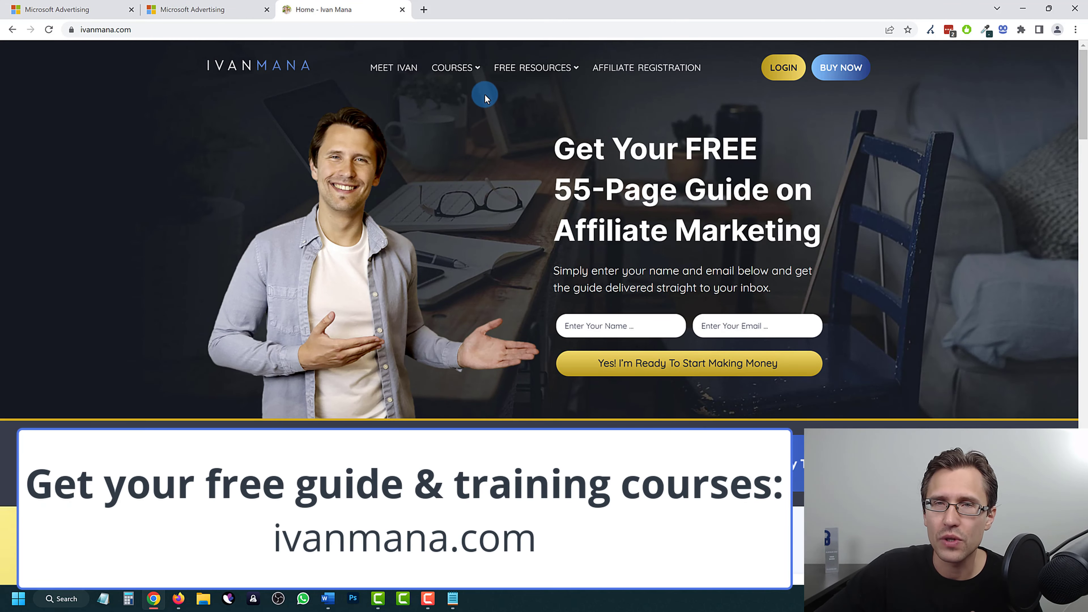
# Look over the list of courses offered on ivanmana.com and the testimonials on its home page.
pyautogui.moveTo(467, 76)
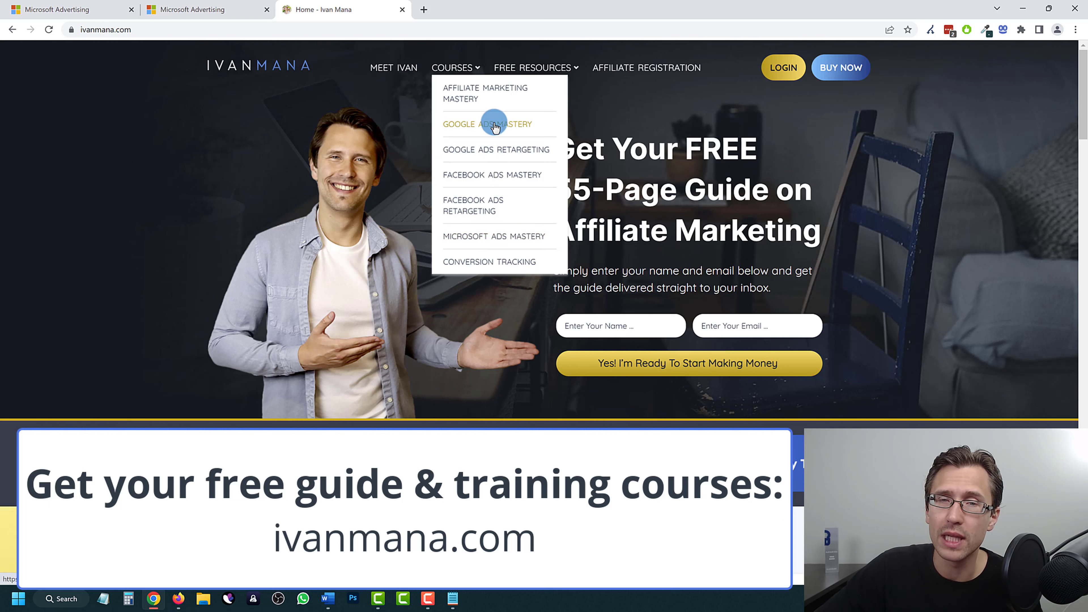
pyautogui.click(316, 232)
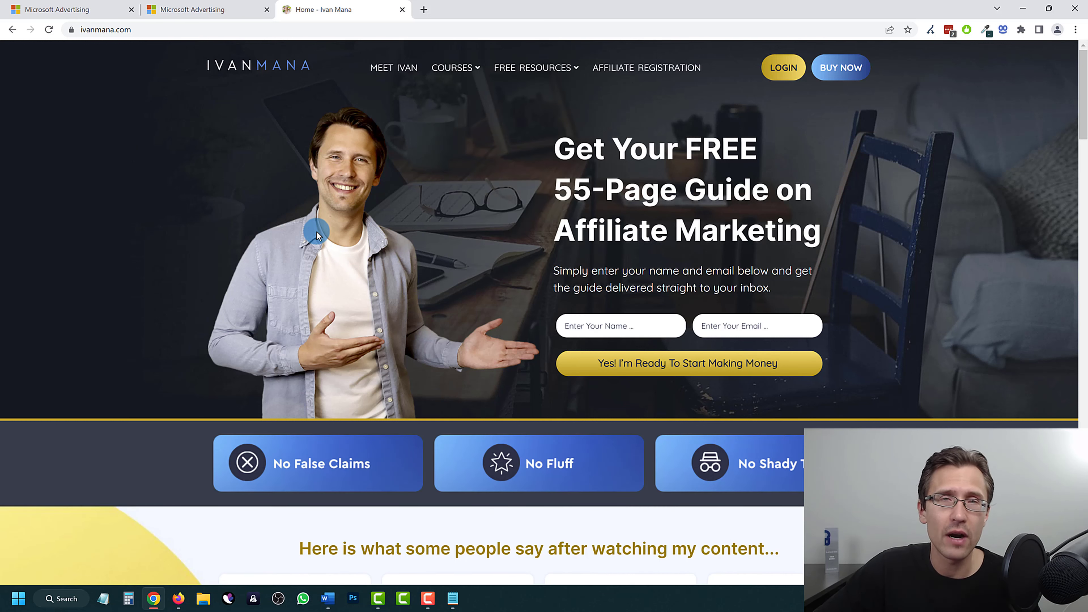
pyautogui.scroll(-3, 351, 233)
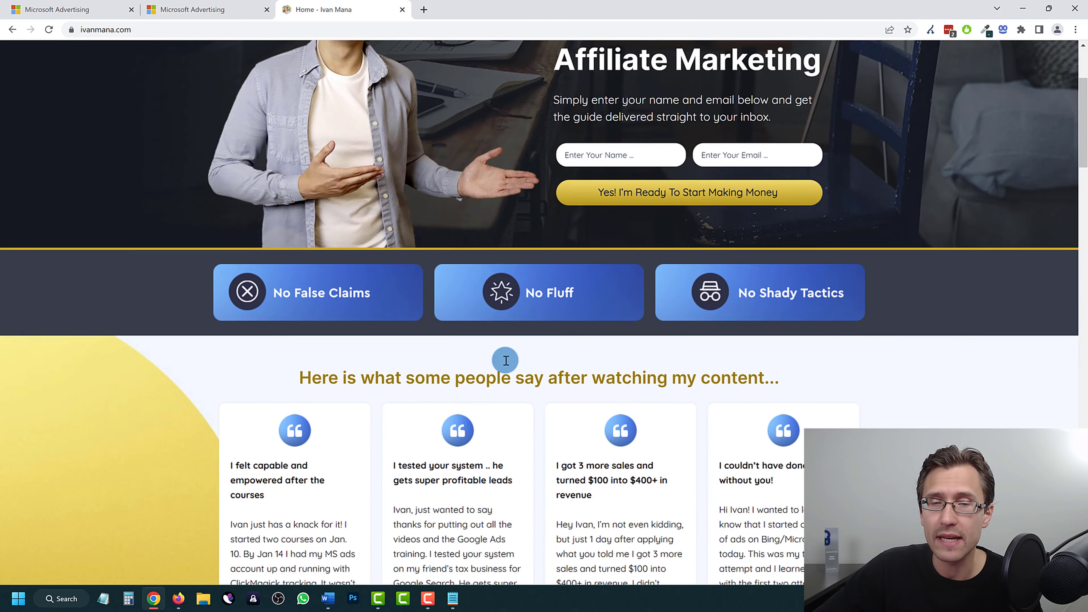
pyautogui.scroll(-4, 505, 358)
pyautogui.scroll(7, 478, 358)
# Open the Microsoft Ads Mastery course page and look through its content.
pyautogui.moveTo(459, 67)
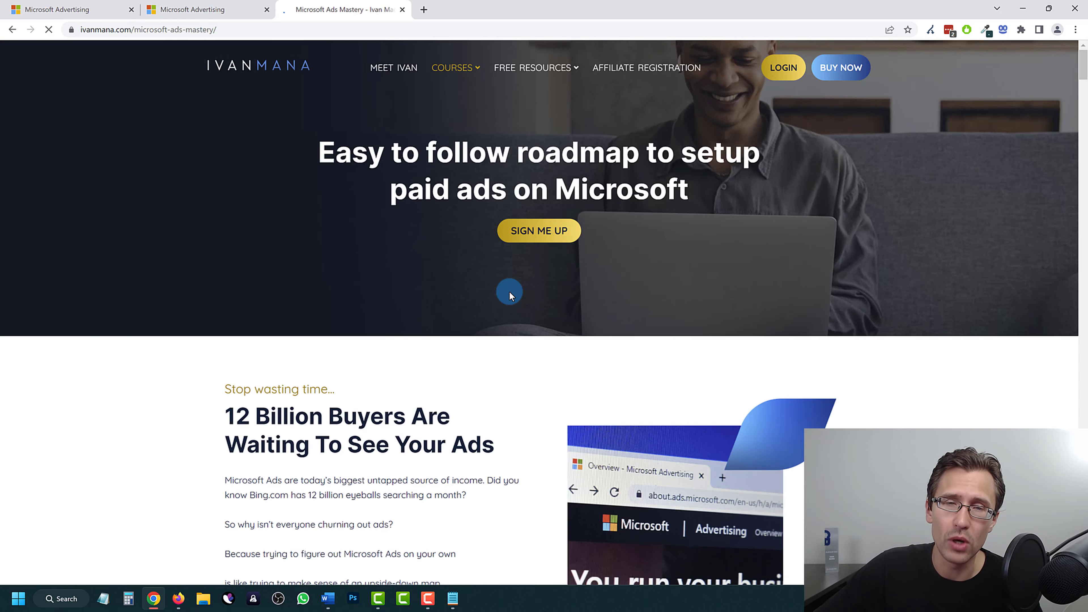
pyautogui.scroll(-10, 510, 292)
pyautogui.scroll(-5, 548, 361)
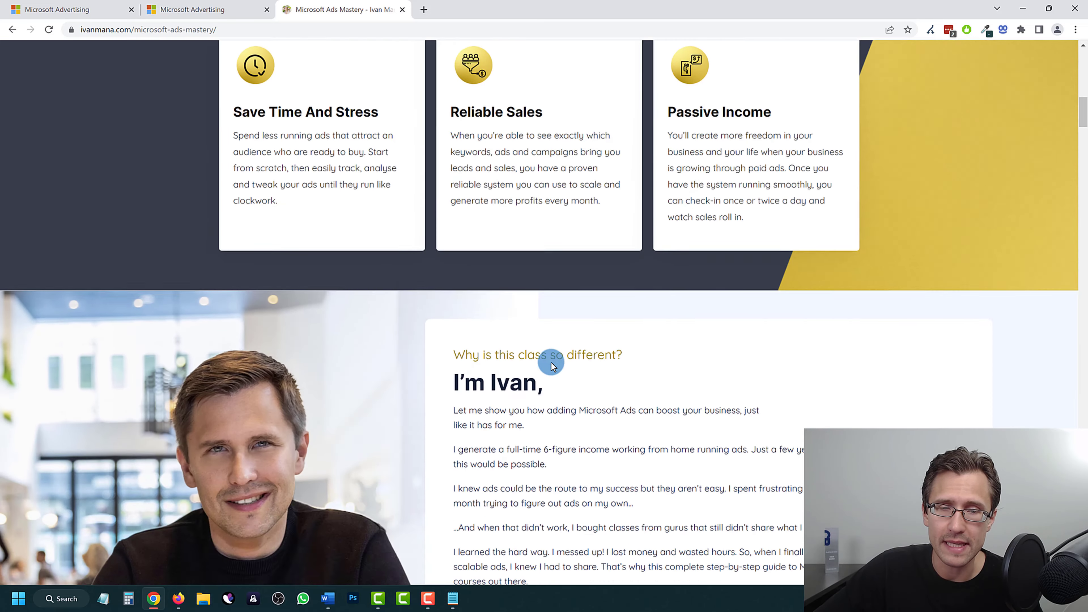
pyautogui.scroll(7, 551, 362)
pyautogui.scroll(8, 551, 360)
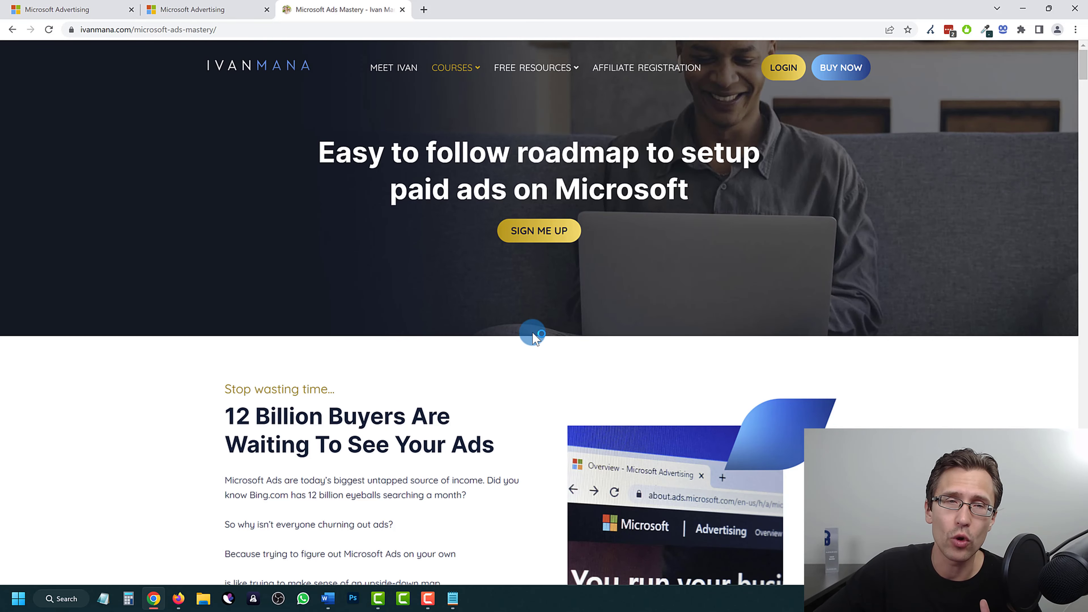
# Go to the youtube.com/ivanmana channel in a new browser tab and show its videos.
pyautogui.click(422, 7)
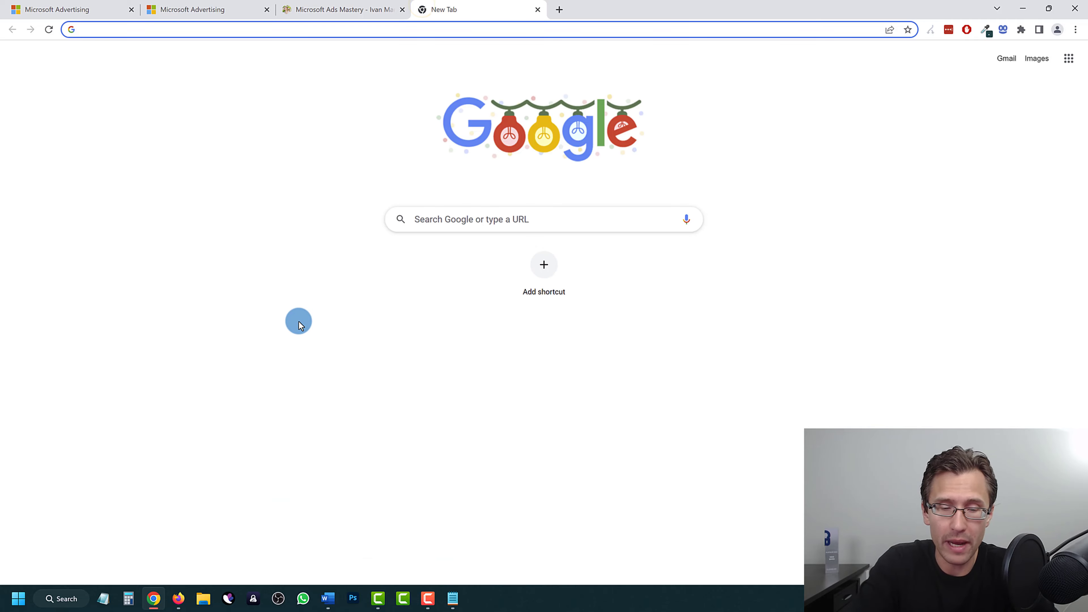
pyautogui.write('youtube')
pyautogui.press('Return')
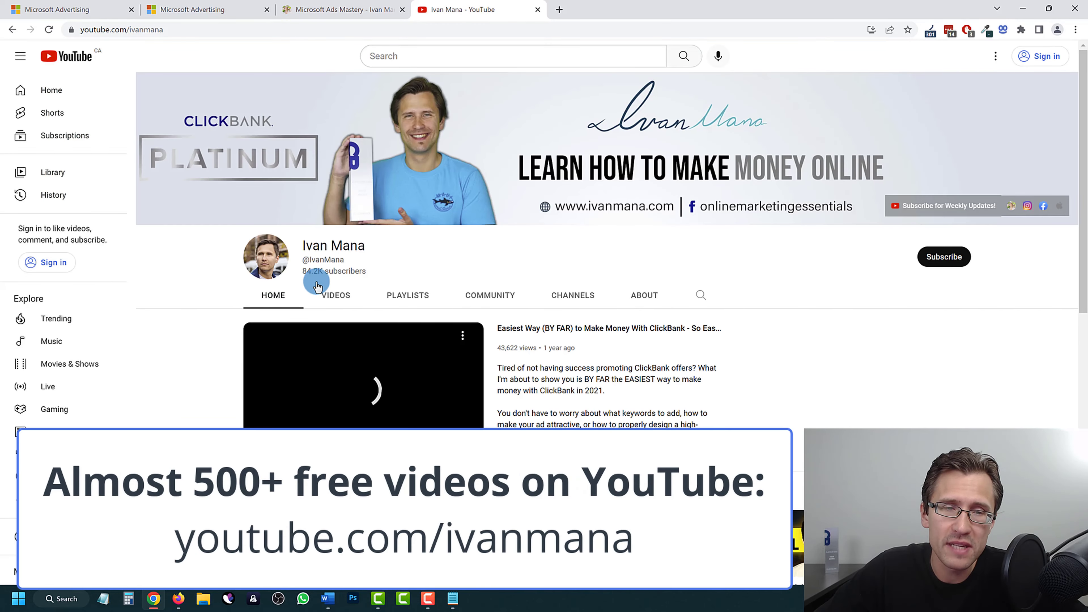
pyautogui.click(339, 295)
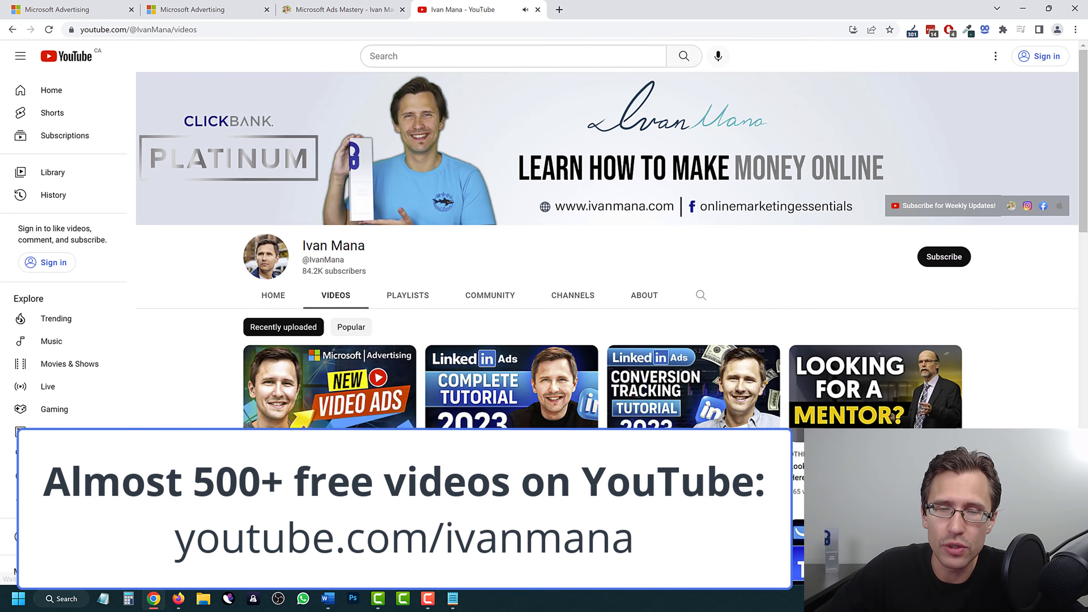
# Browse the recently uploaded tutorial videos on the YouTube channel and return to the start of the list.
pyautogui.scroll(-4, 607, 248)
pyautogui.scroll(-3, 607, 258)
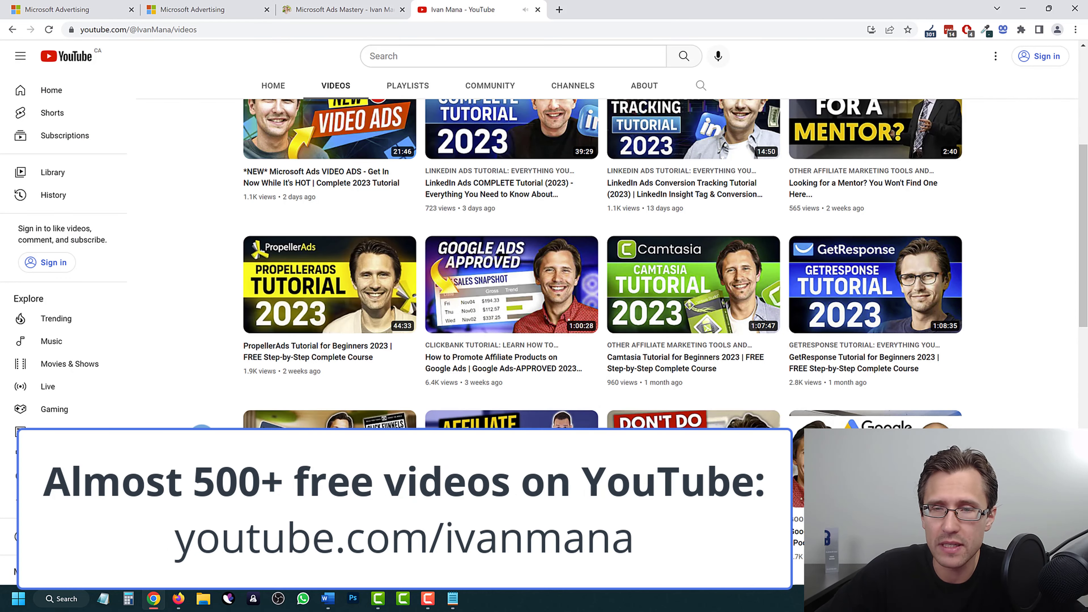
pyautogui.scroll(-2, 608, 258)
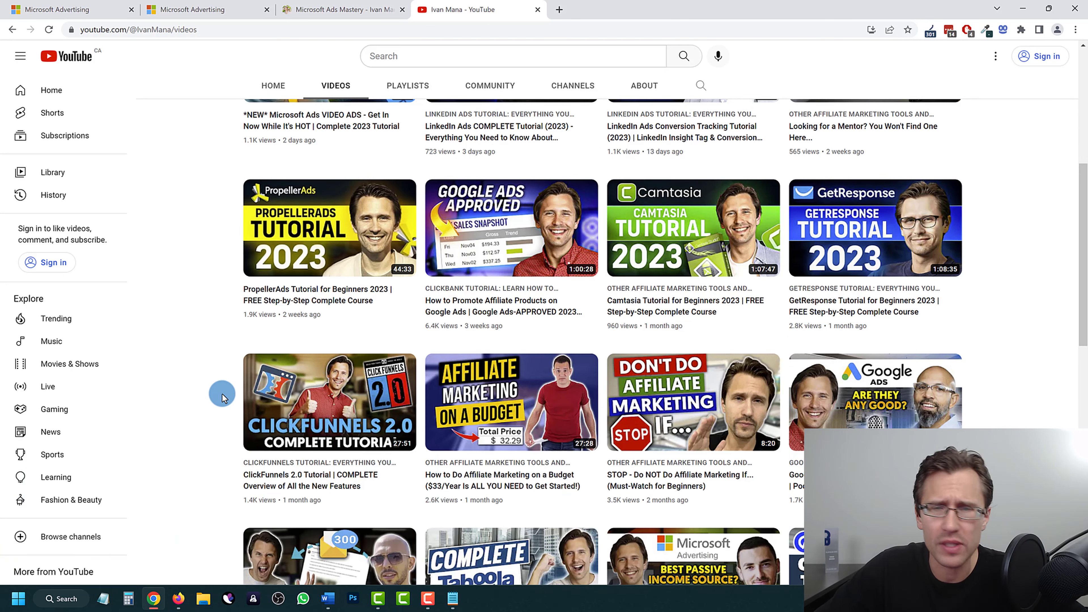
pyautogui.scroll(-3, 661, 400)
pyautogui.scroll(-5, 758, 355)
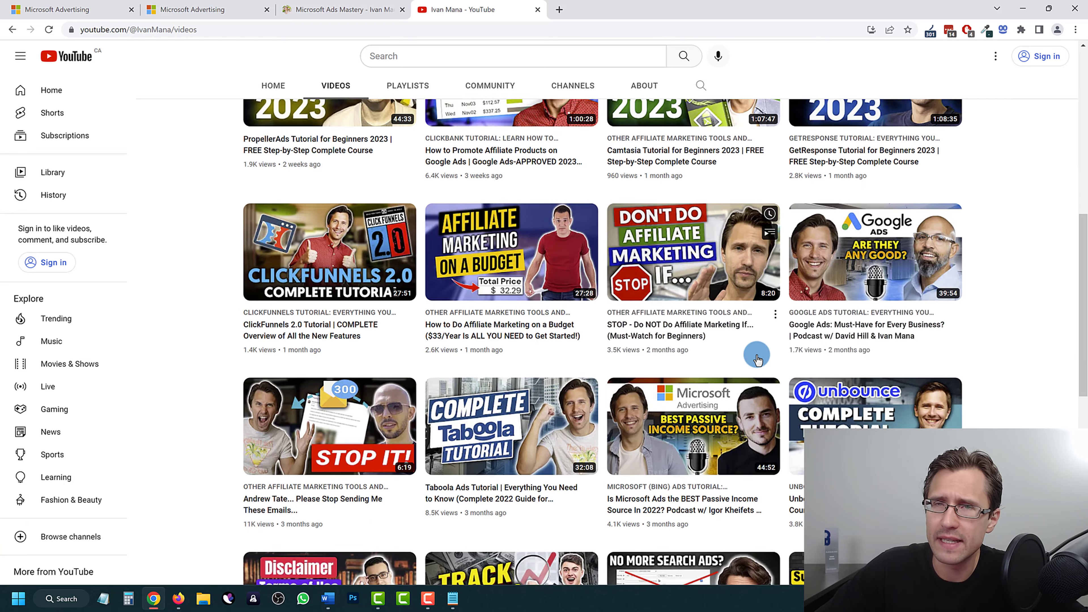
pyautogui.scroll(-2, 757, 360)
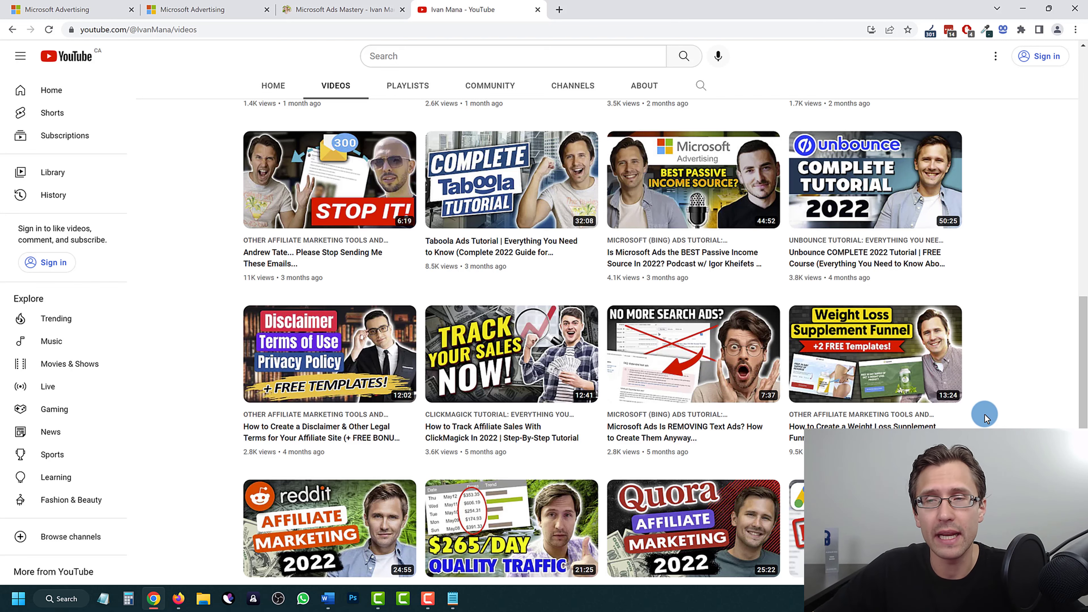
pyautogui.scroll(15, 985, 419)
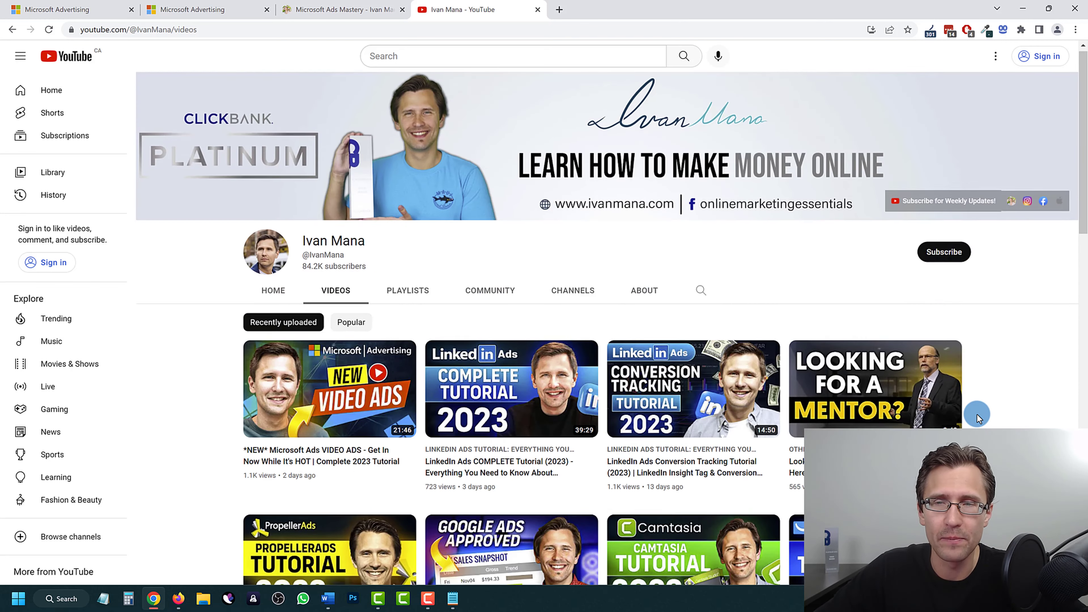
pyautogui.moveTo(959, 416)
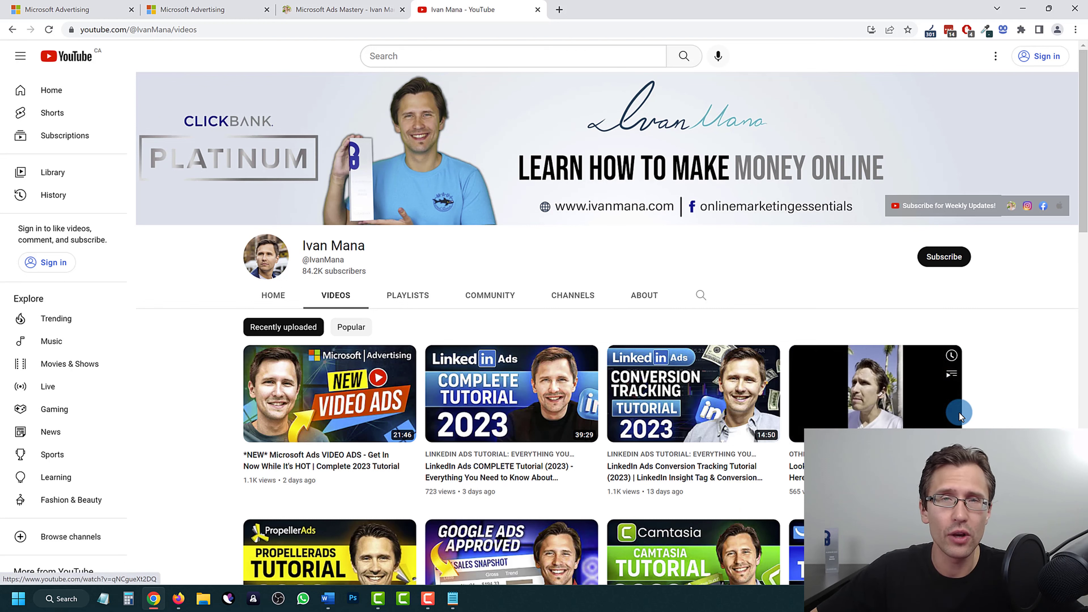